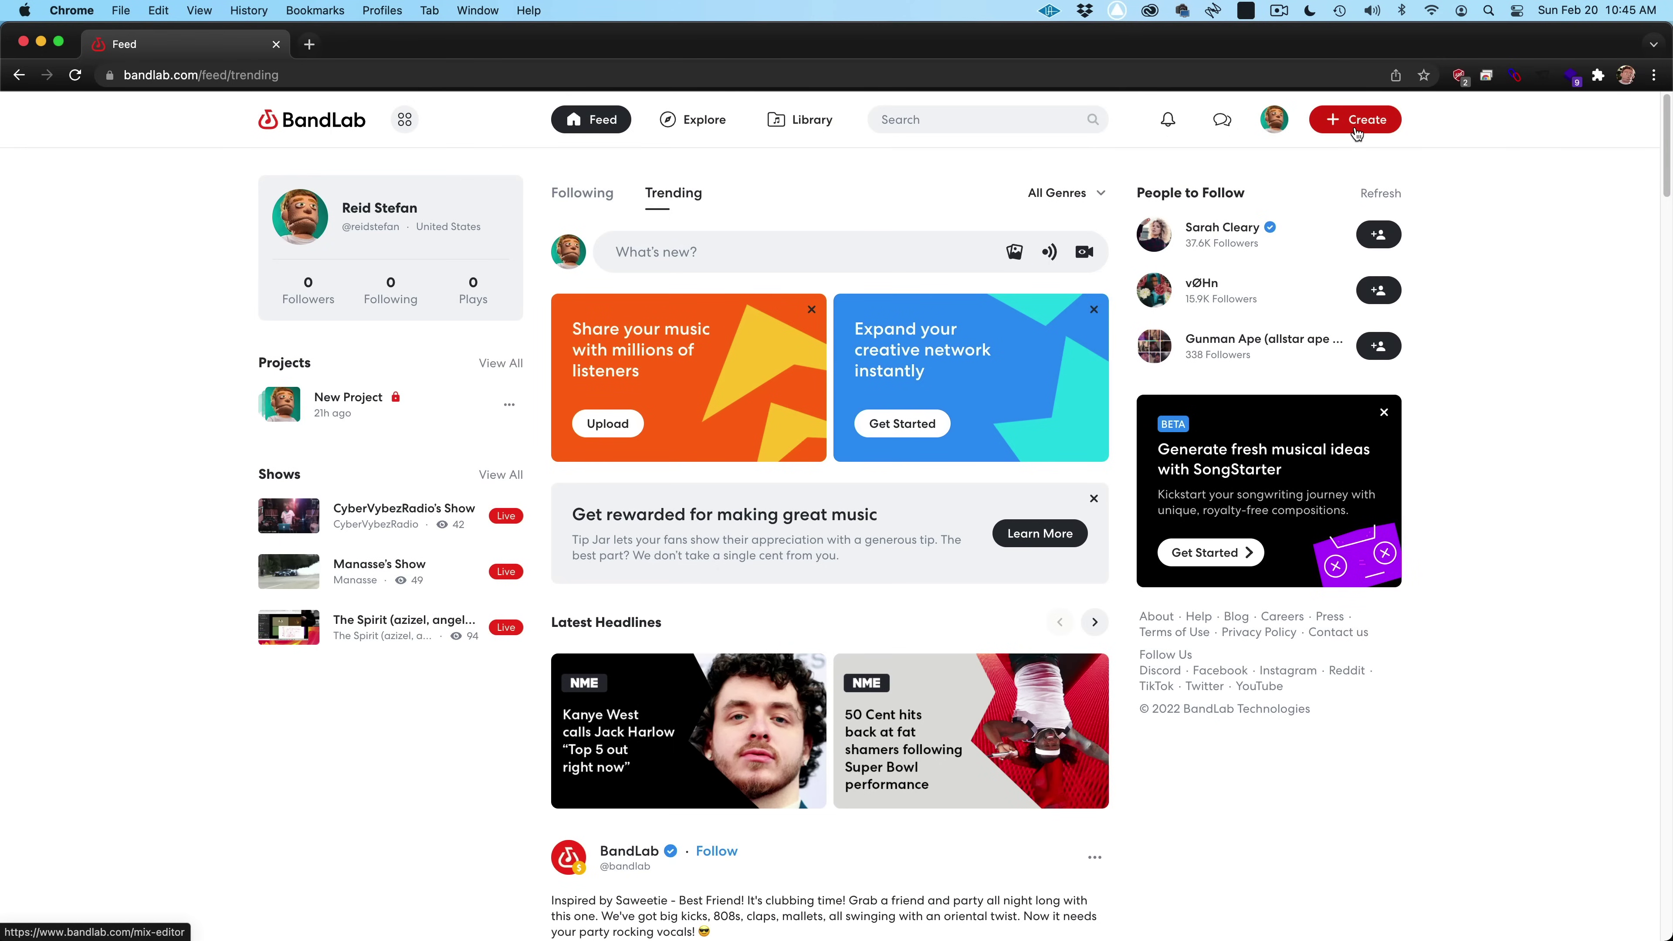
# Step: Start a new project and drag PUSH & PULL INSTRUMENTAL.wav from Downloads onto the timeline
pyautogui.click(1355, 124)
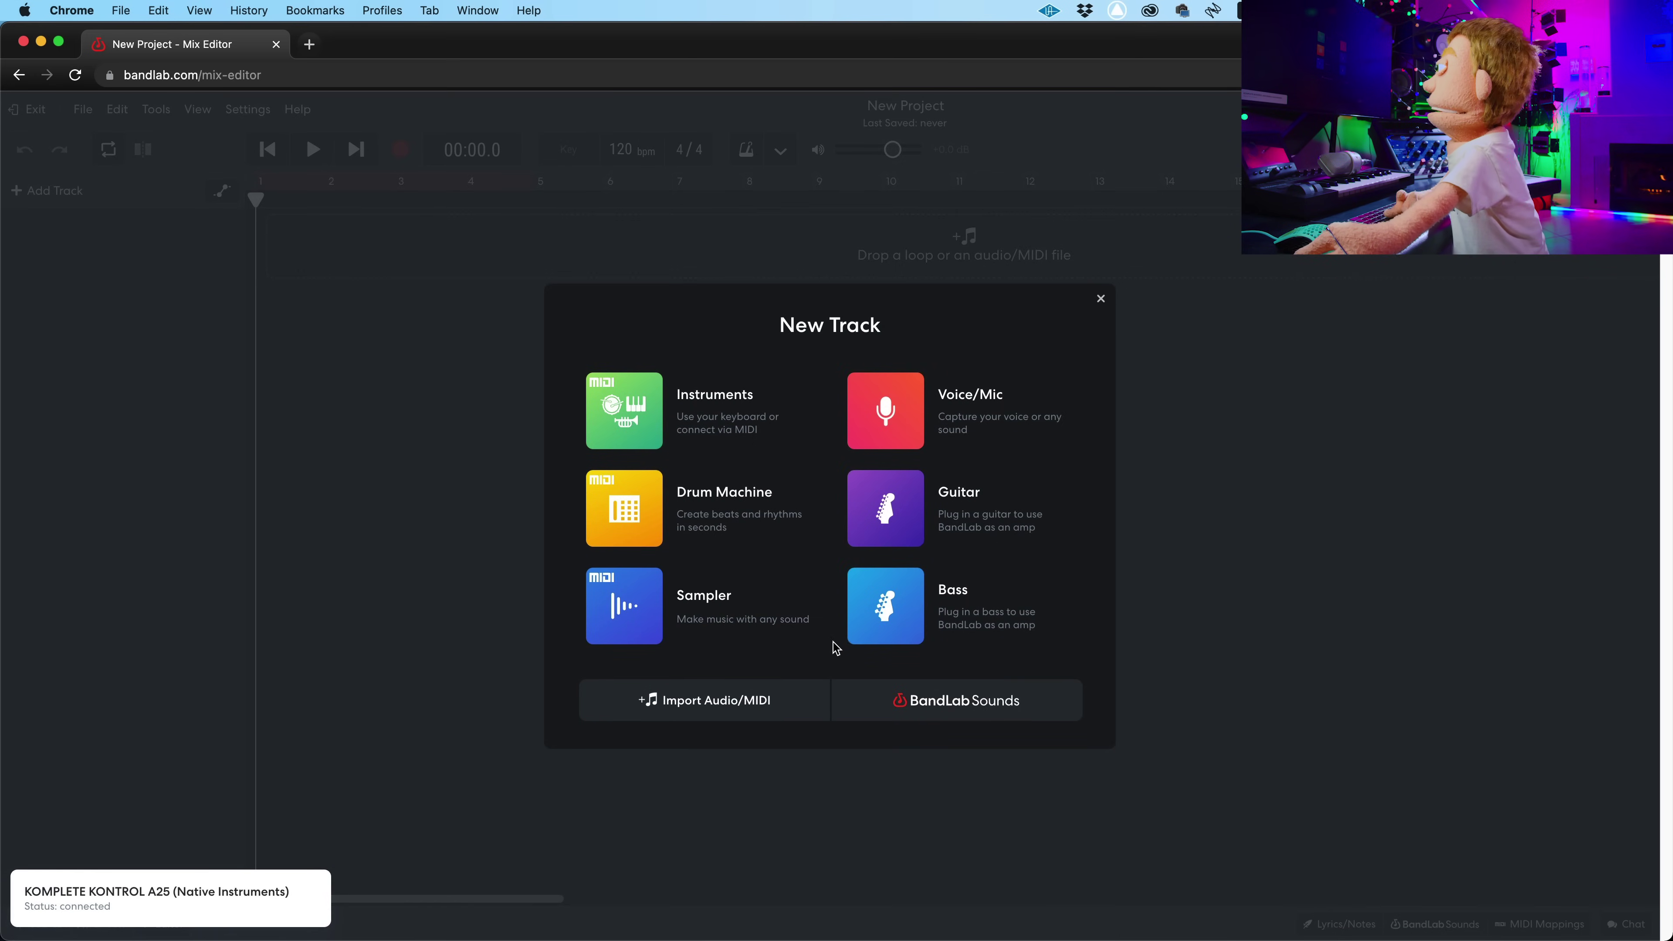
pyautogui.press('Escape')
pyautogui.moveTo(556, 902)
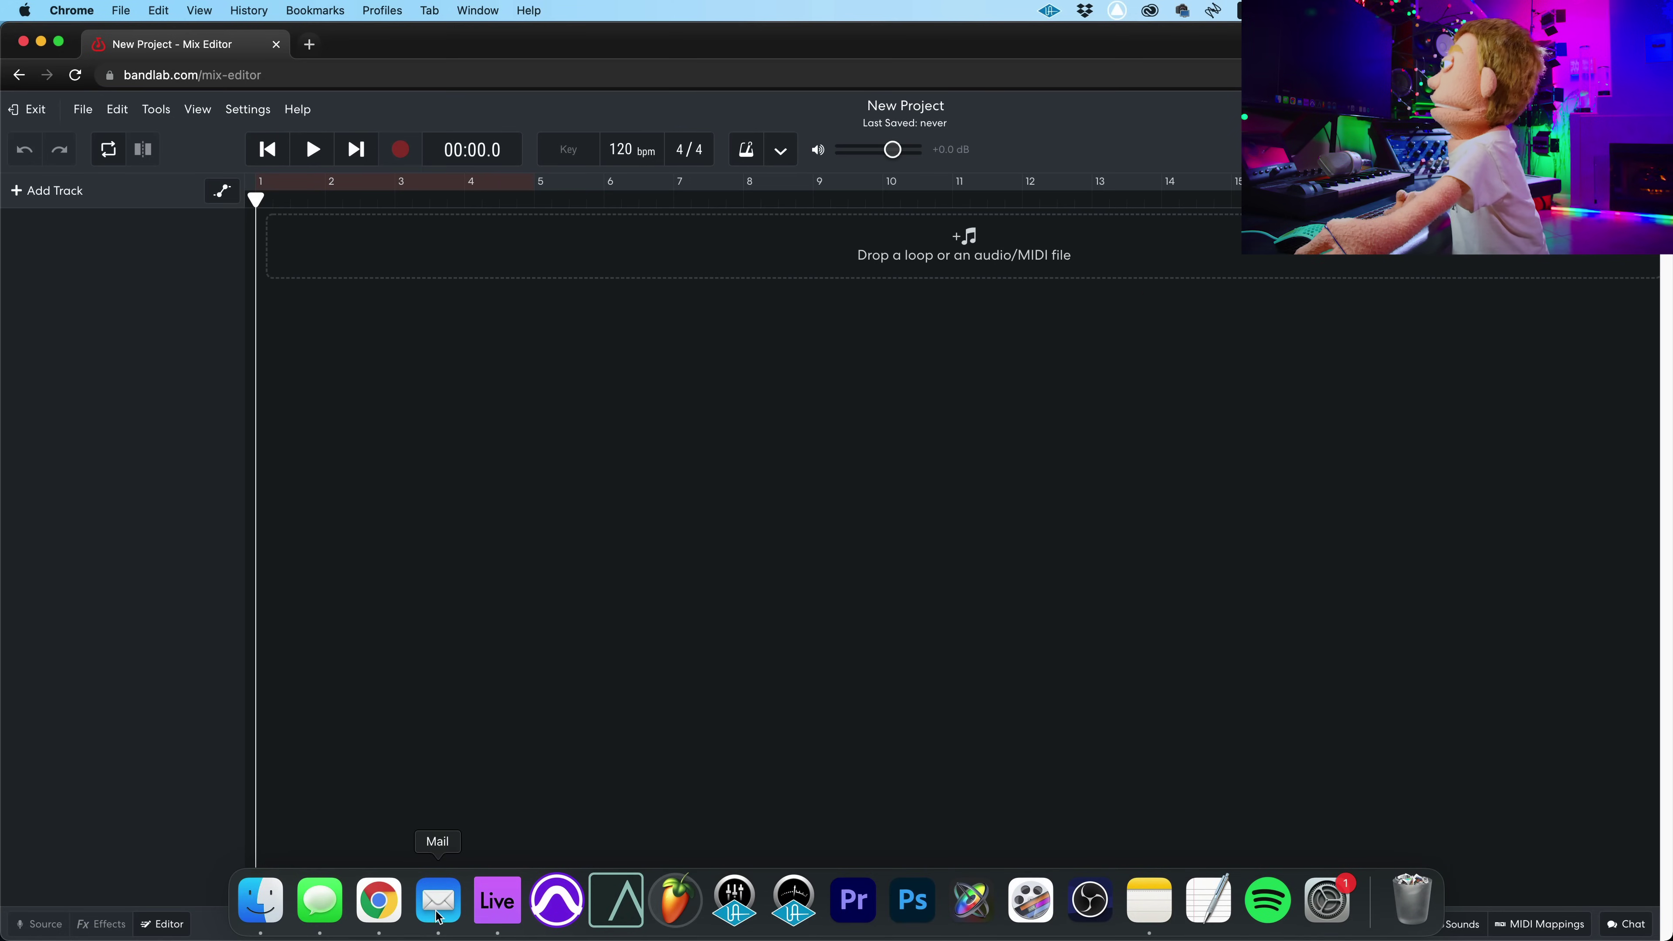
pyautogui.click(260, 899)
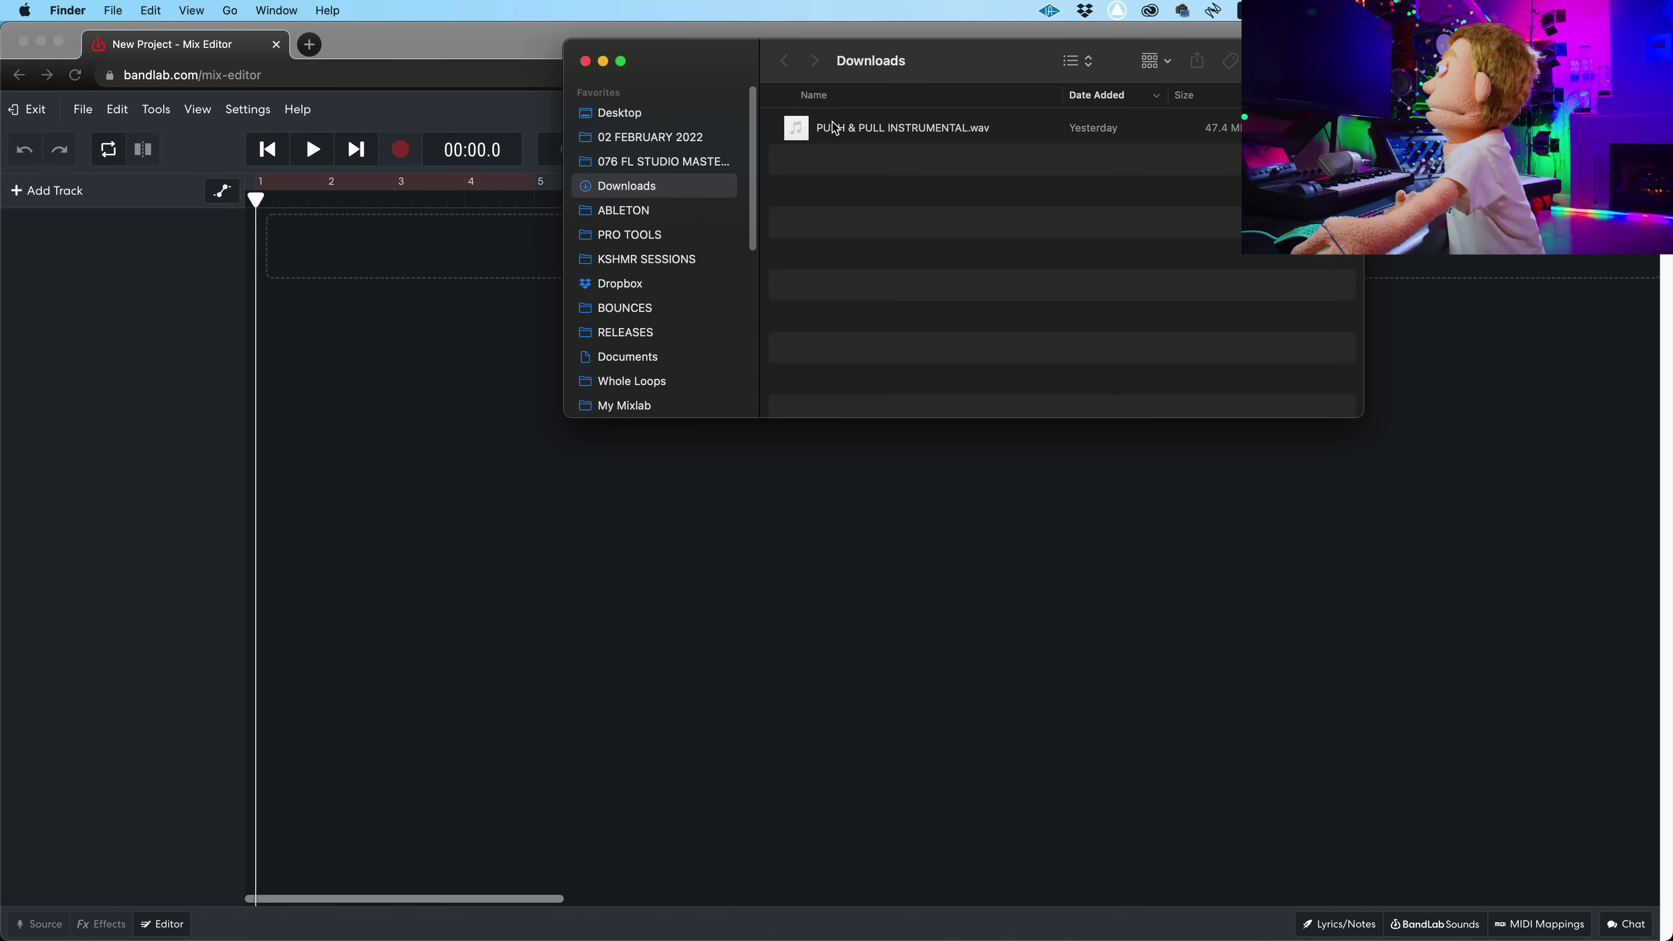
pyautogui.moveTo(834, 129); pyautogui.dragTo(440, 242)
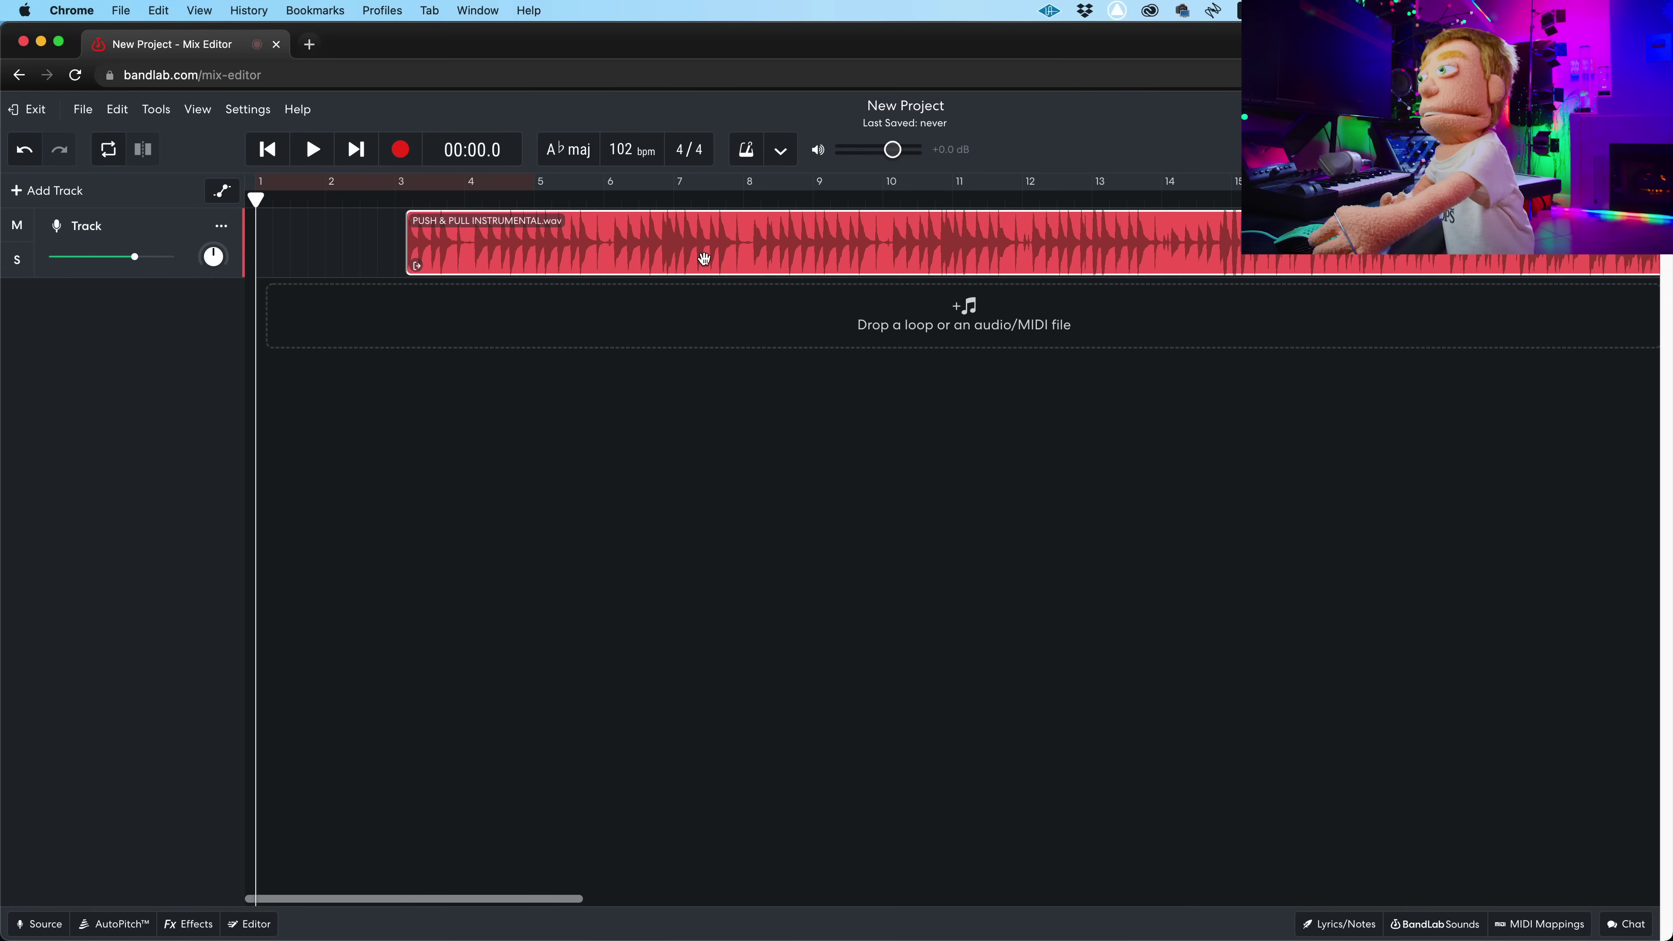
# Step: Move the instrumental clip to bar 1 and lower its track volume to about -4.4 dB
pyautogui.moveTo(731, 255); pyautogui.dragTo(574, 256)
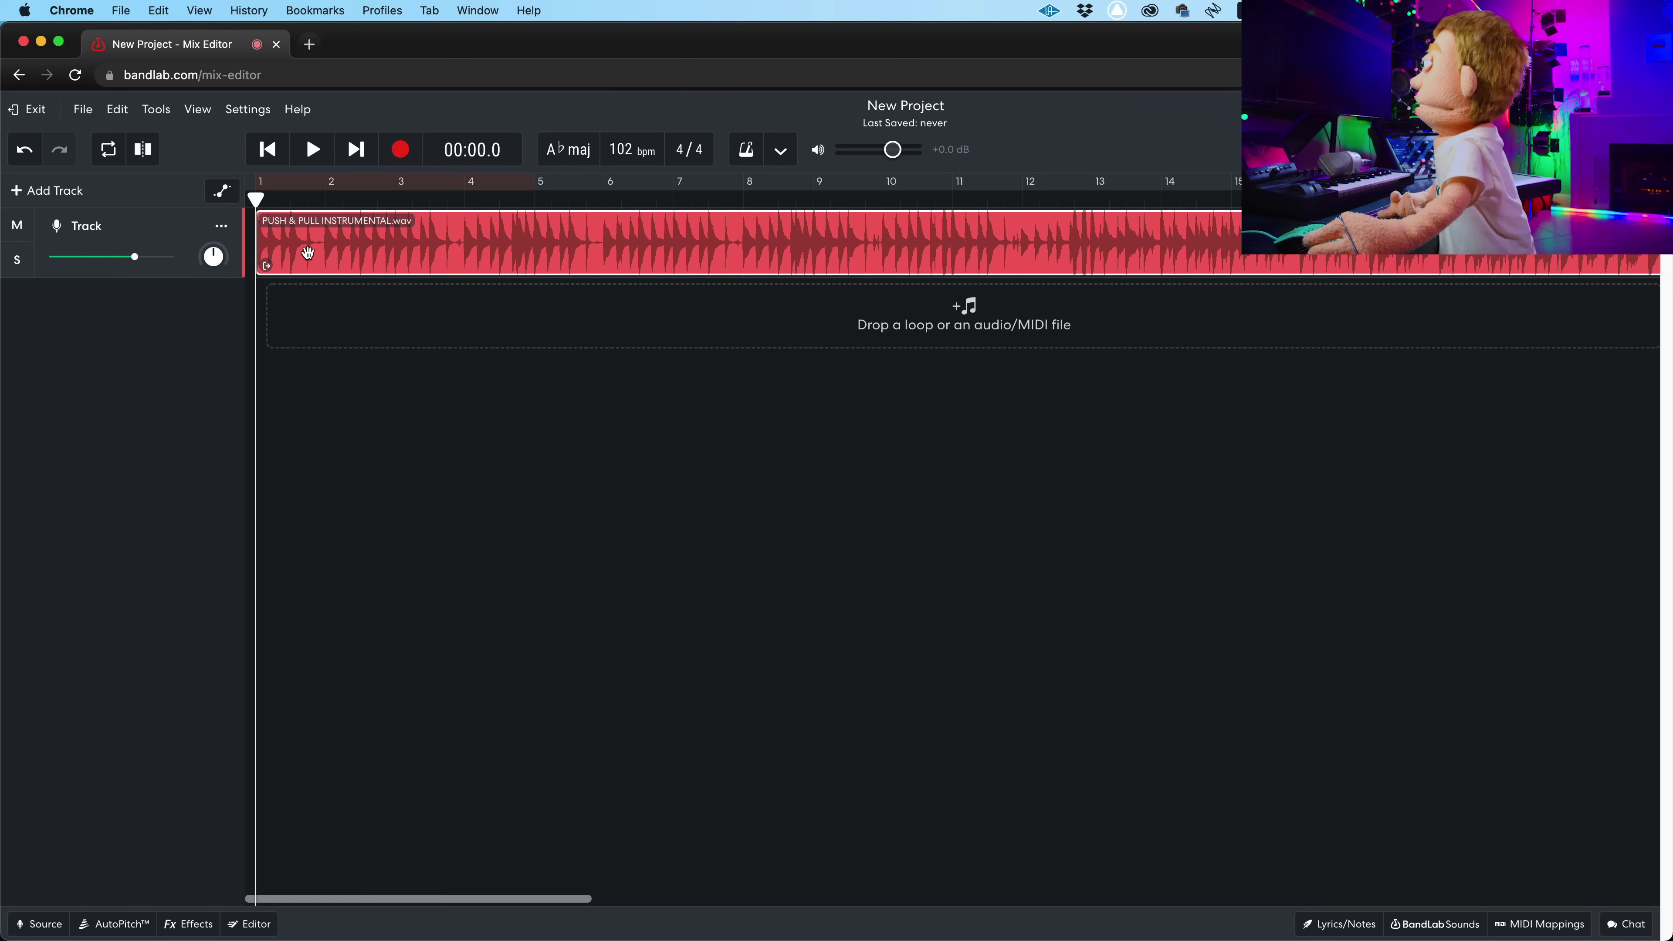
pyautogui.press('space')
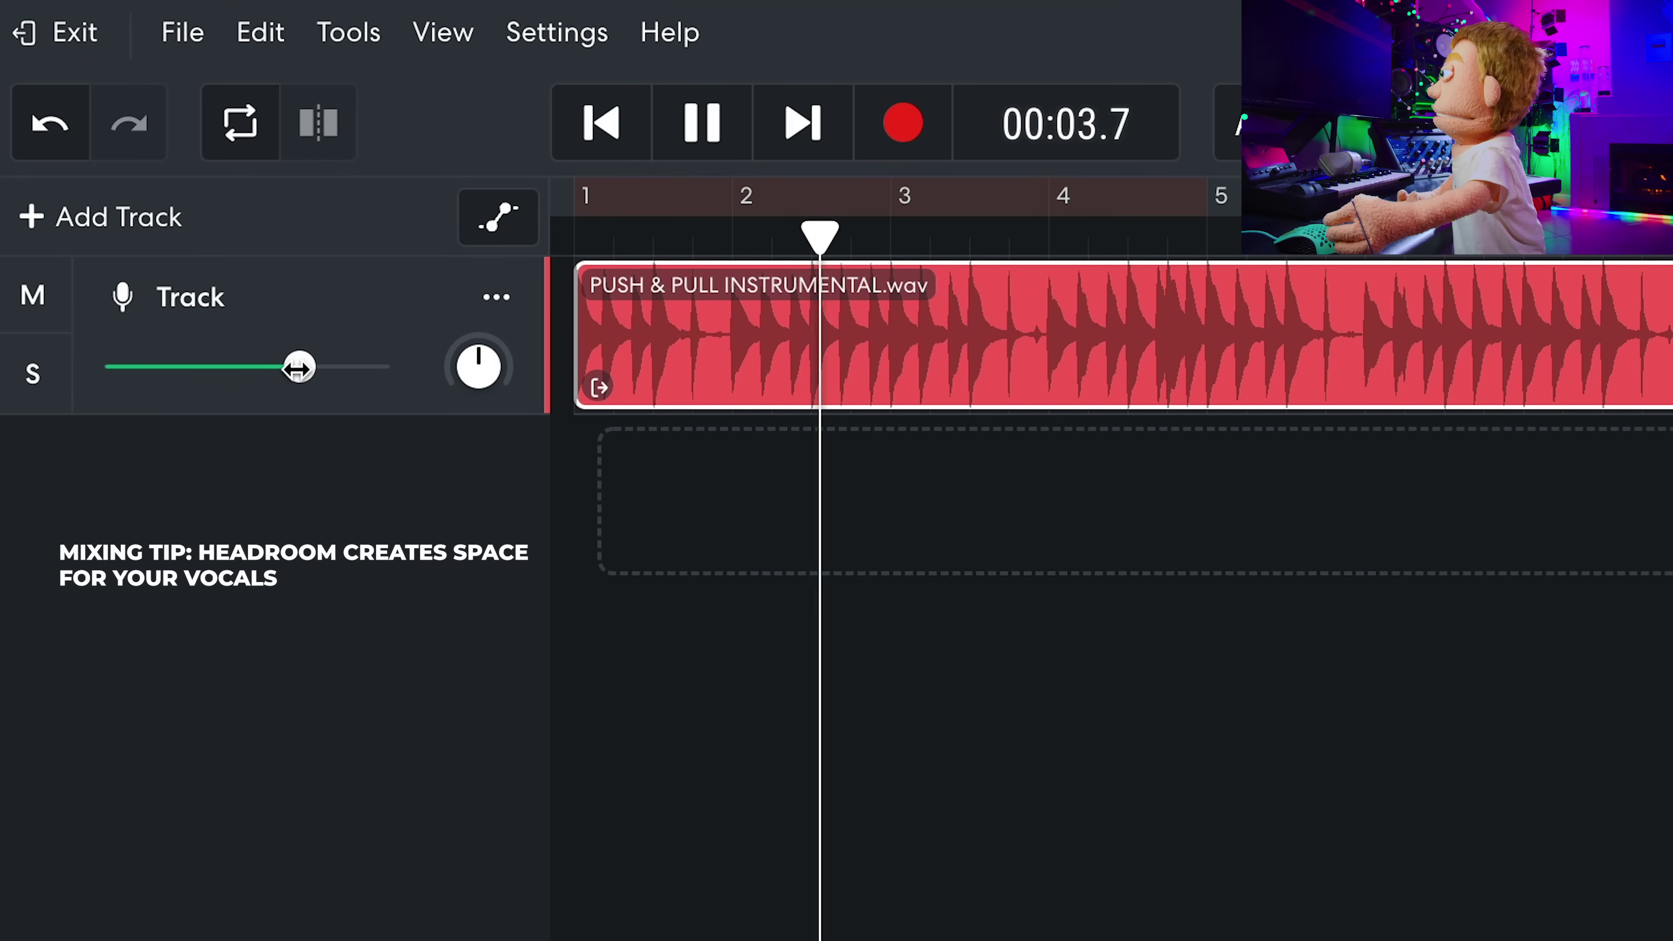
pyautogui.moveTo(297, 369); pyautogui.dragTo(250, 373)
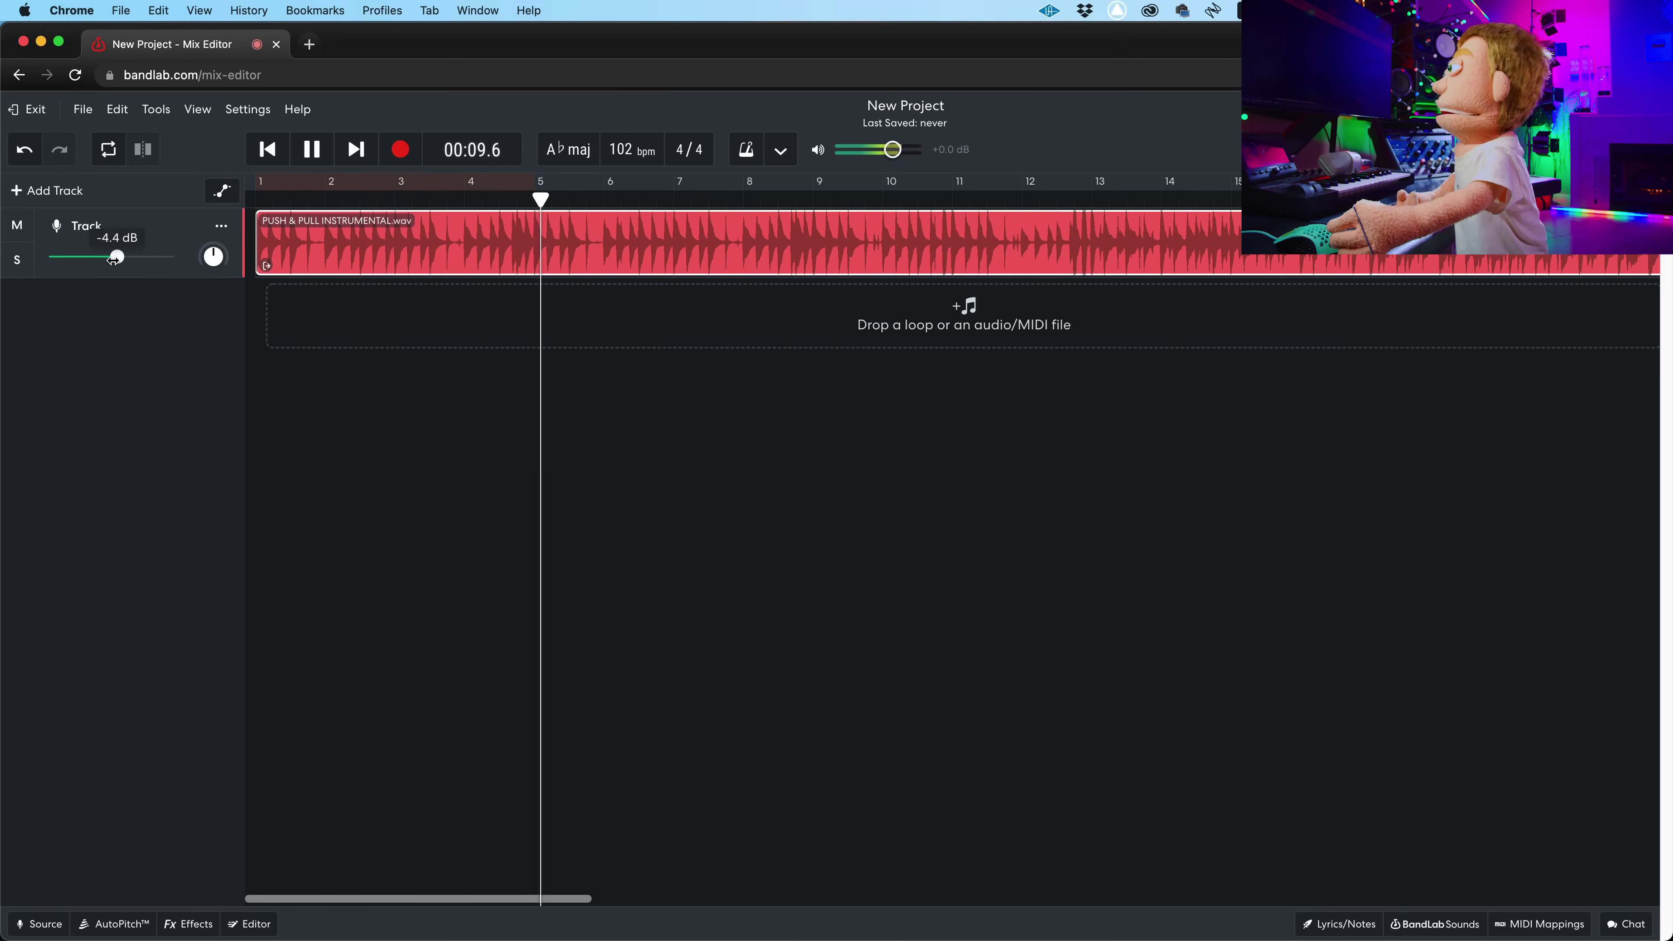
pyautogui.moveTo(113, 259); pyautogui.dragTo(113, 258)
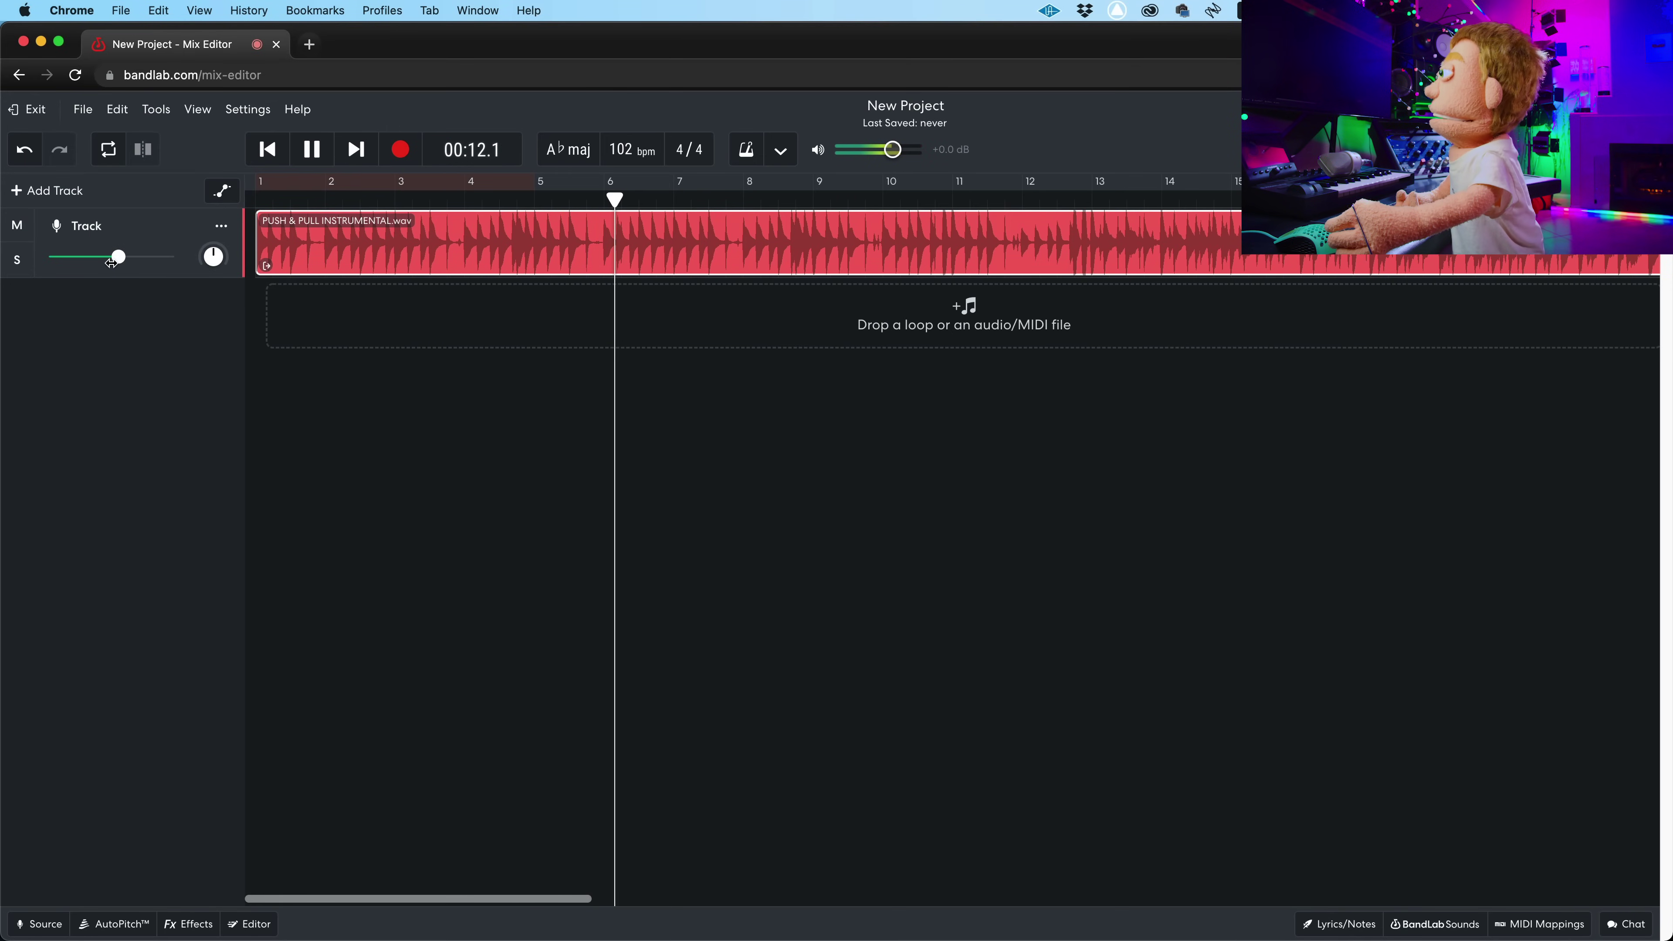
# Step: Add a Voice/Mic track on Universal Audio Thunderbolt (PCI) Channel 1 with monitoring on, showing AutoPitch
pyautogui.click(47, 191)
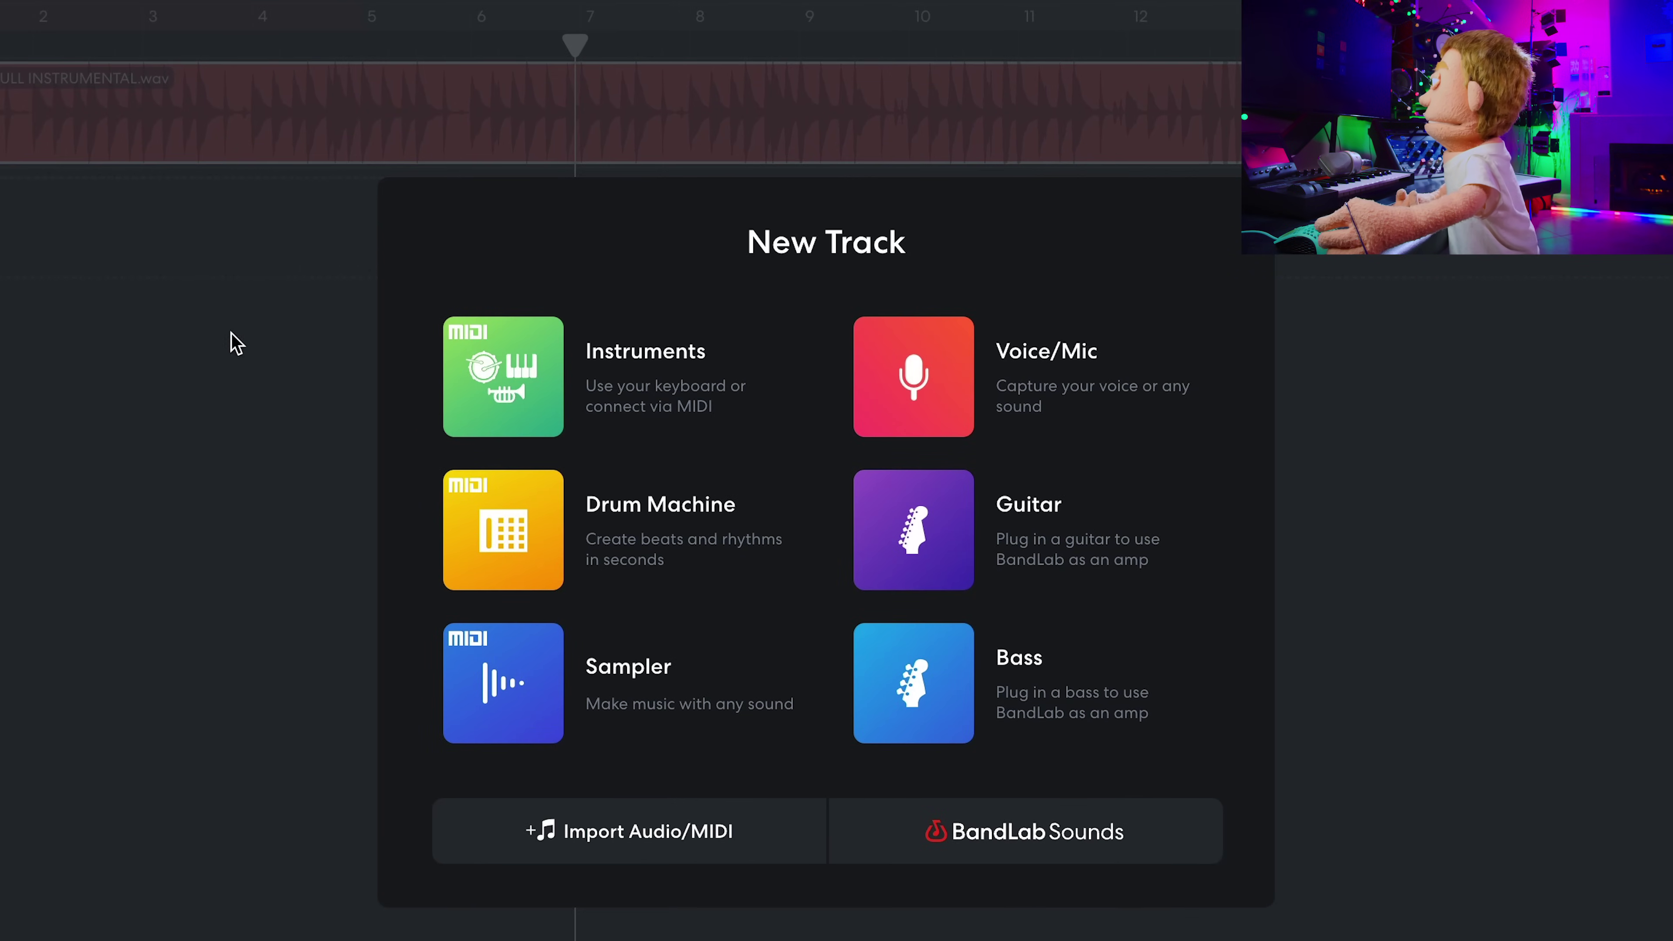
pyautogui.click(882, 339)
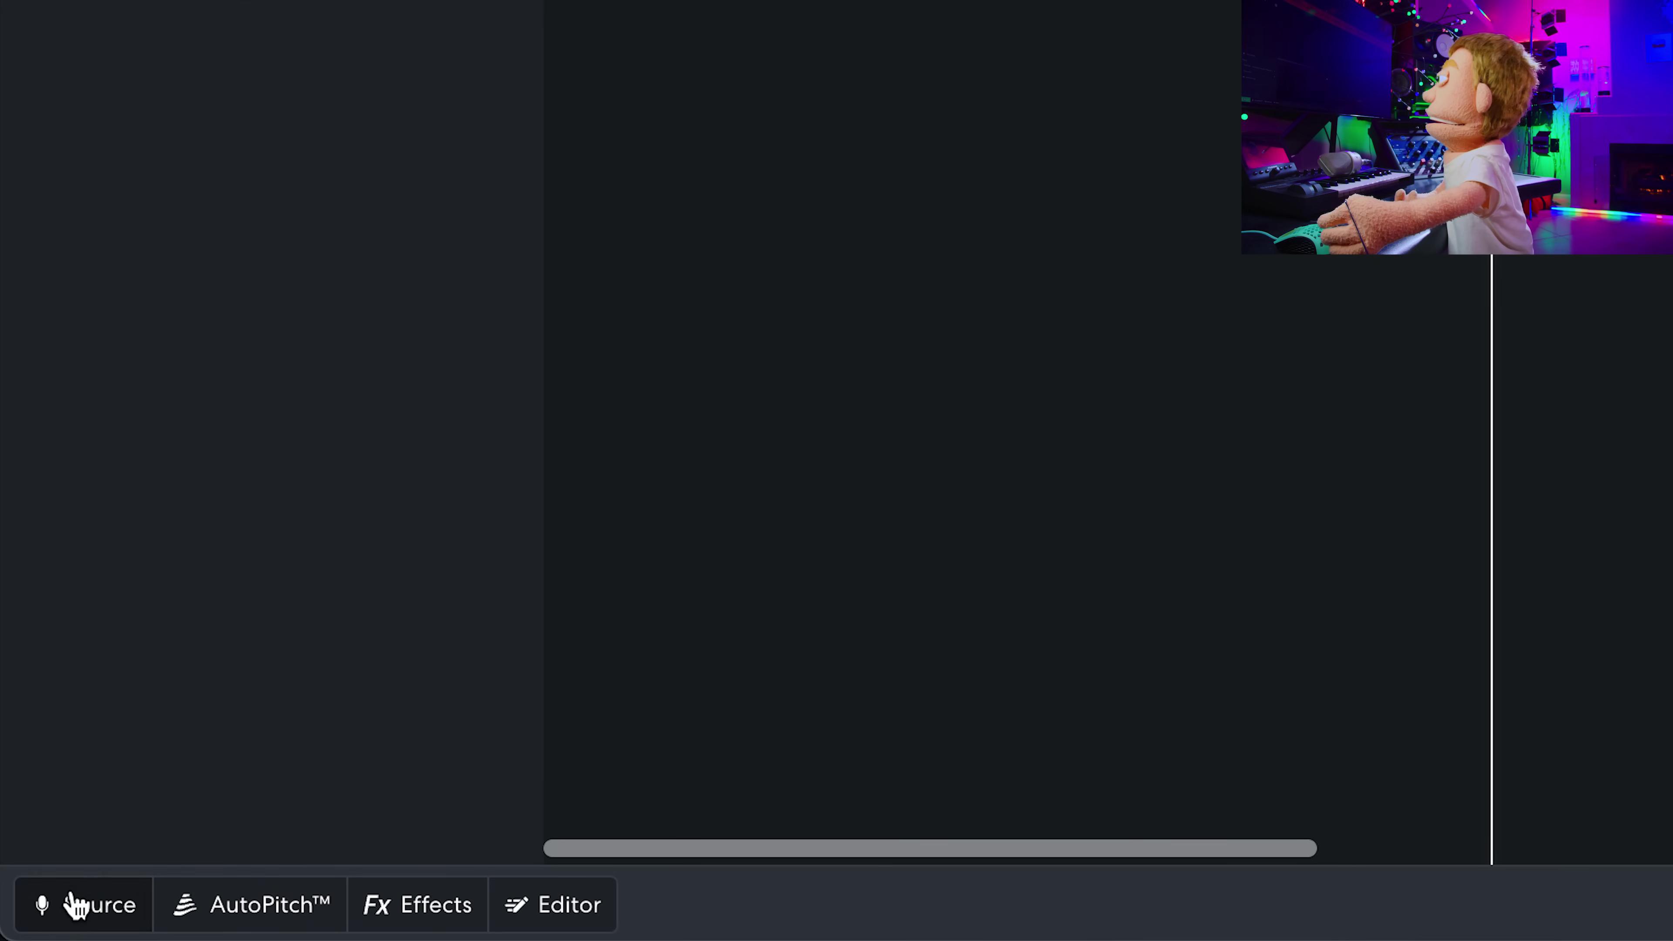
pyautogui.click(75, 904)
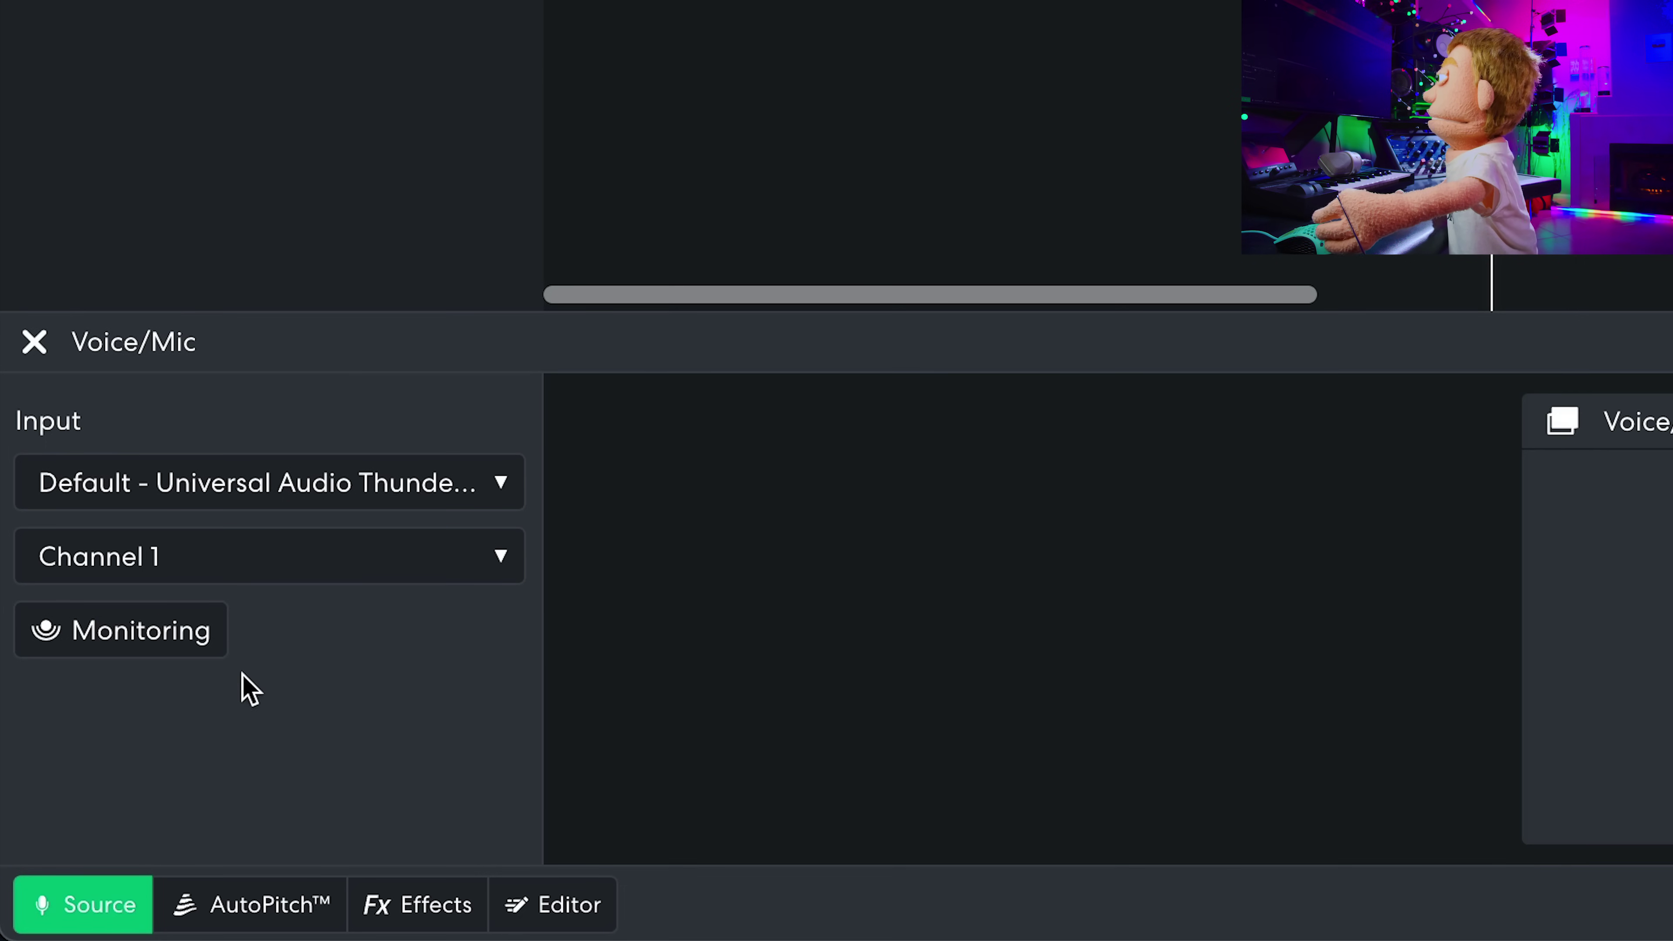
pyautogui.click(198, 508)
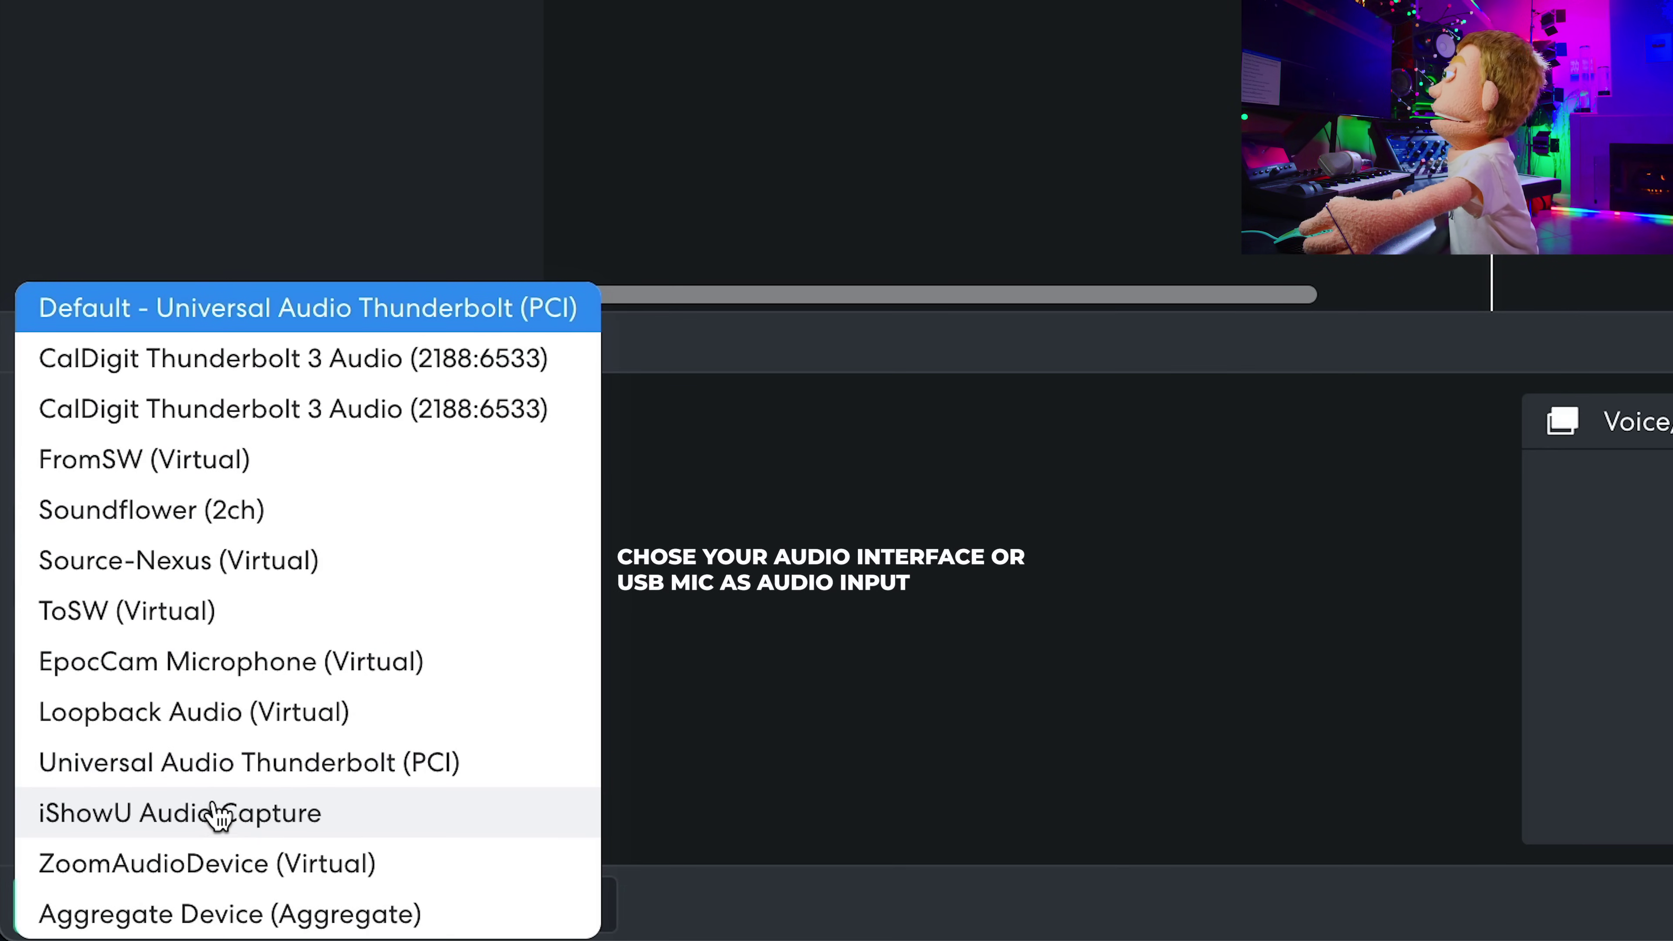
pyautogui.click(195, 786)
pyautogui.click(182, 564)
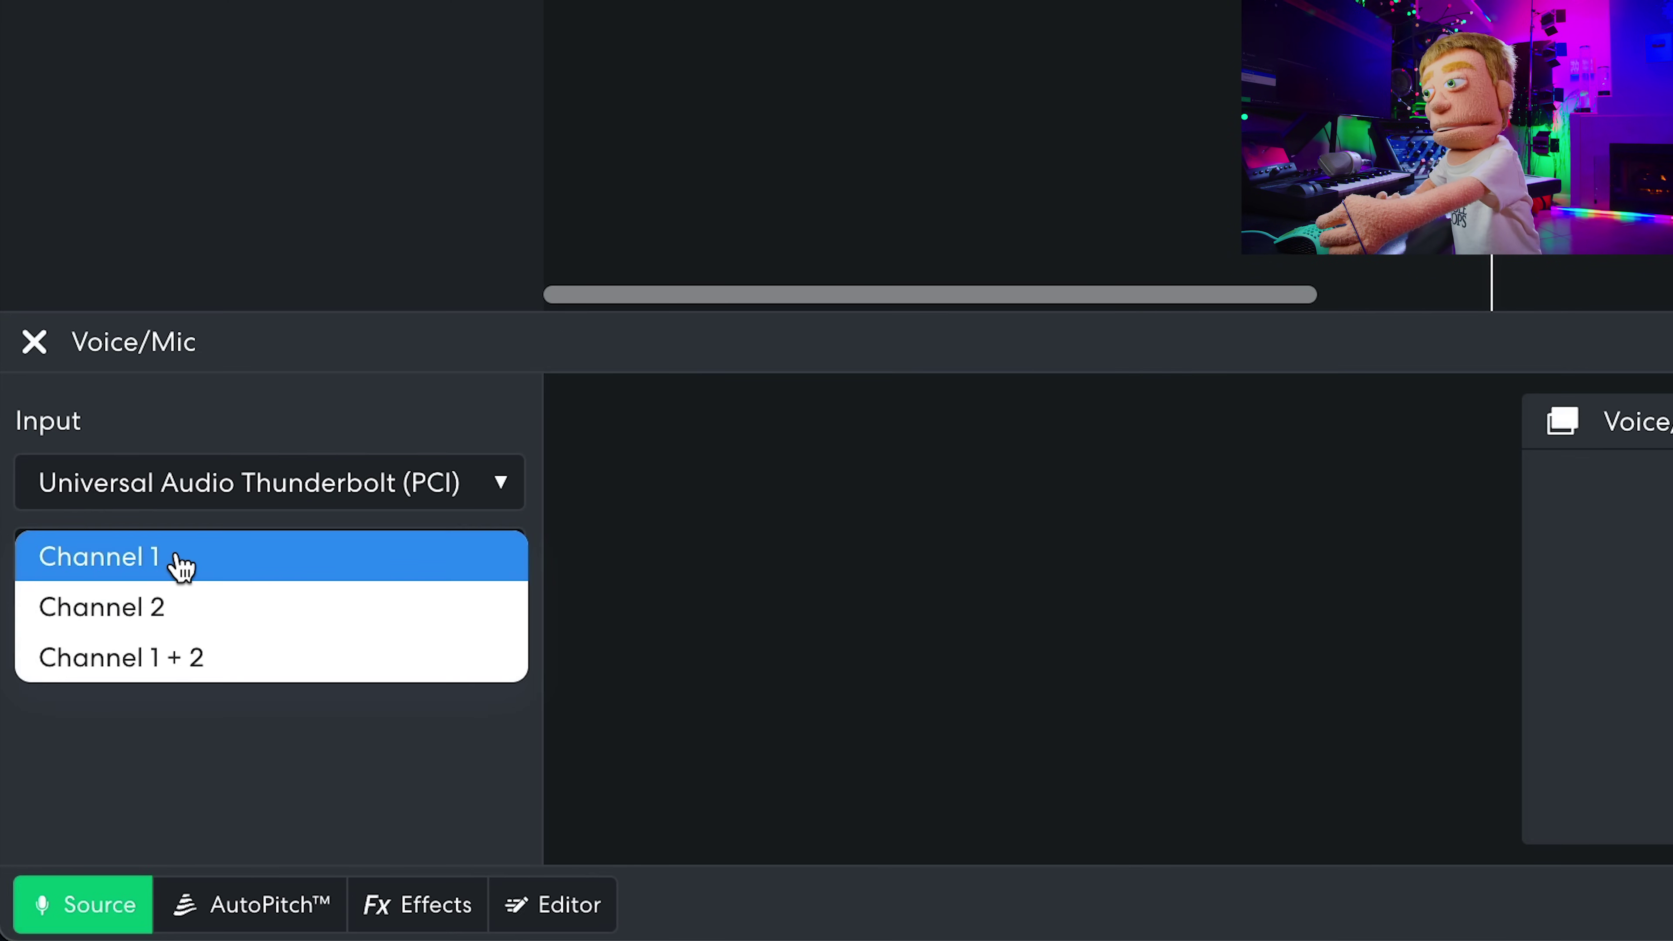
pyautogui.click(172, 427)
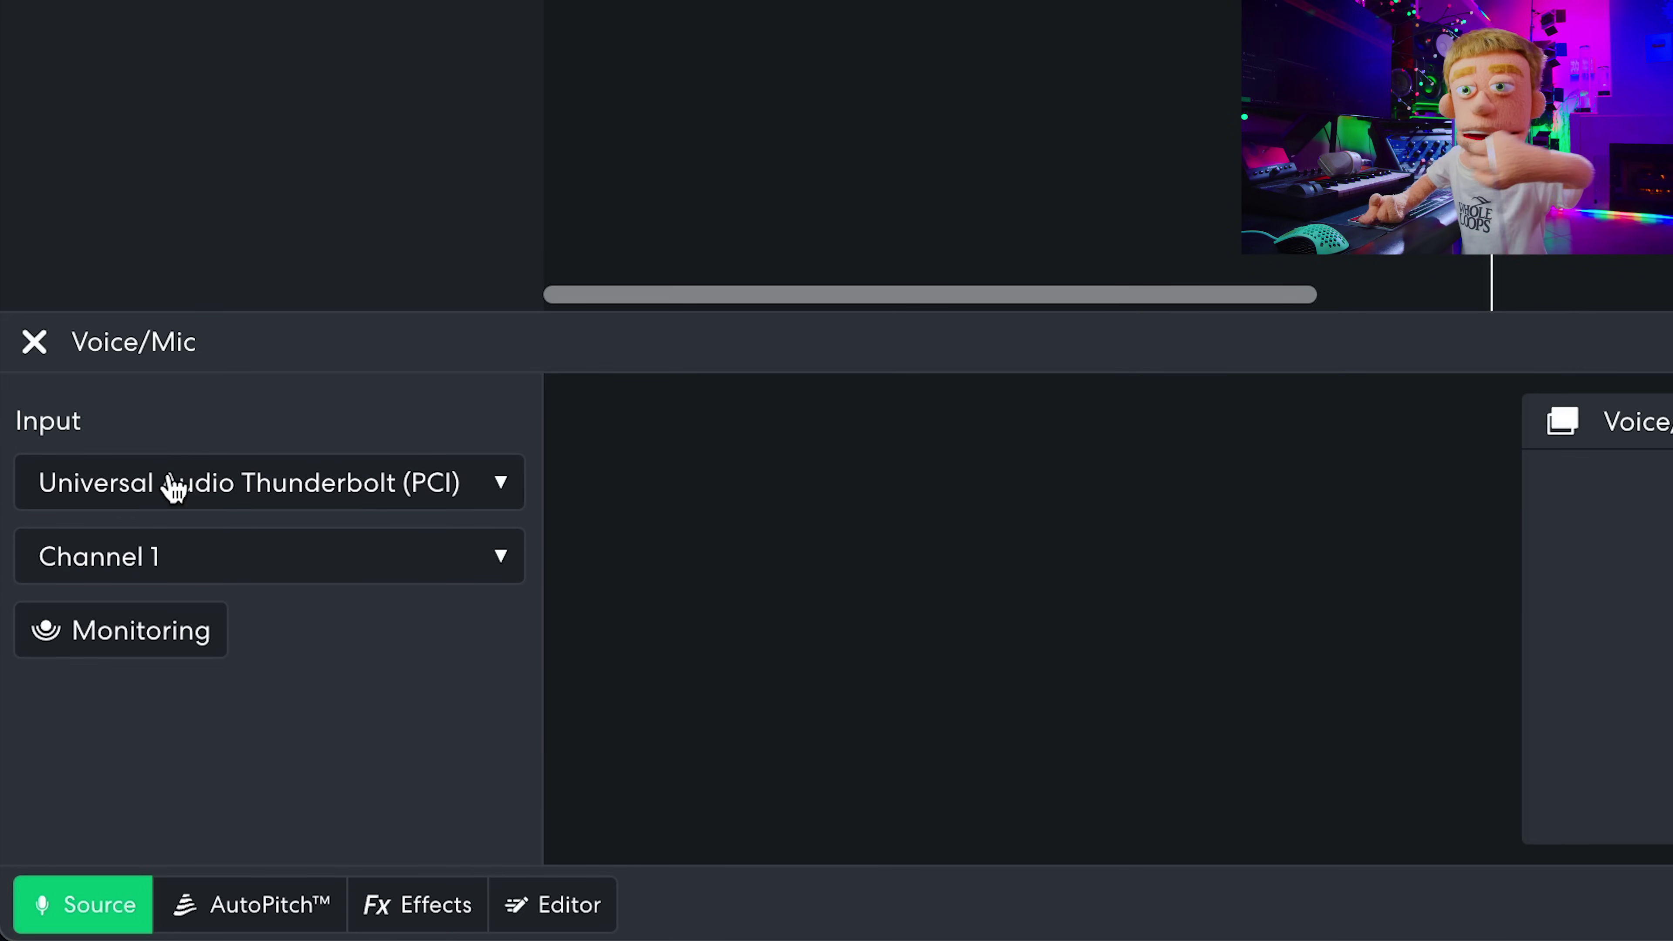
pyautogui.click(135, 661)
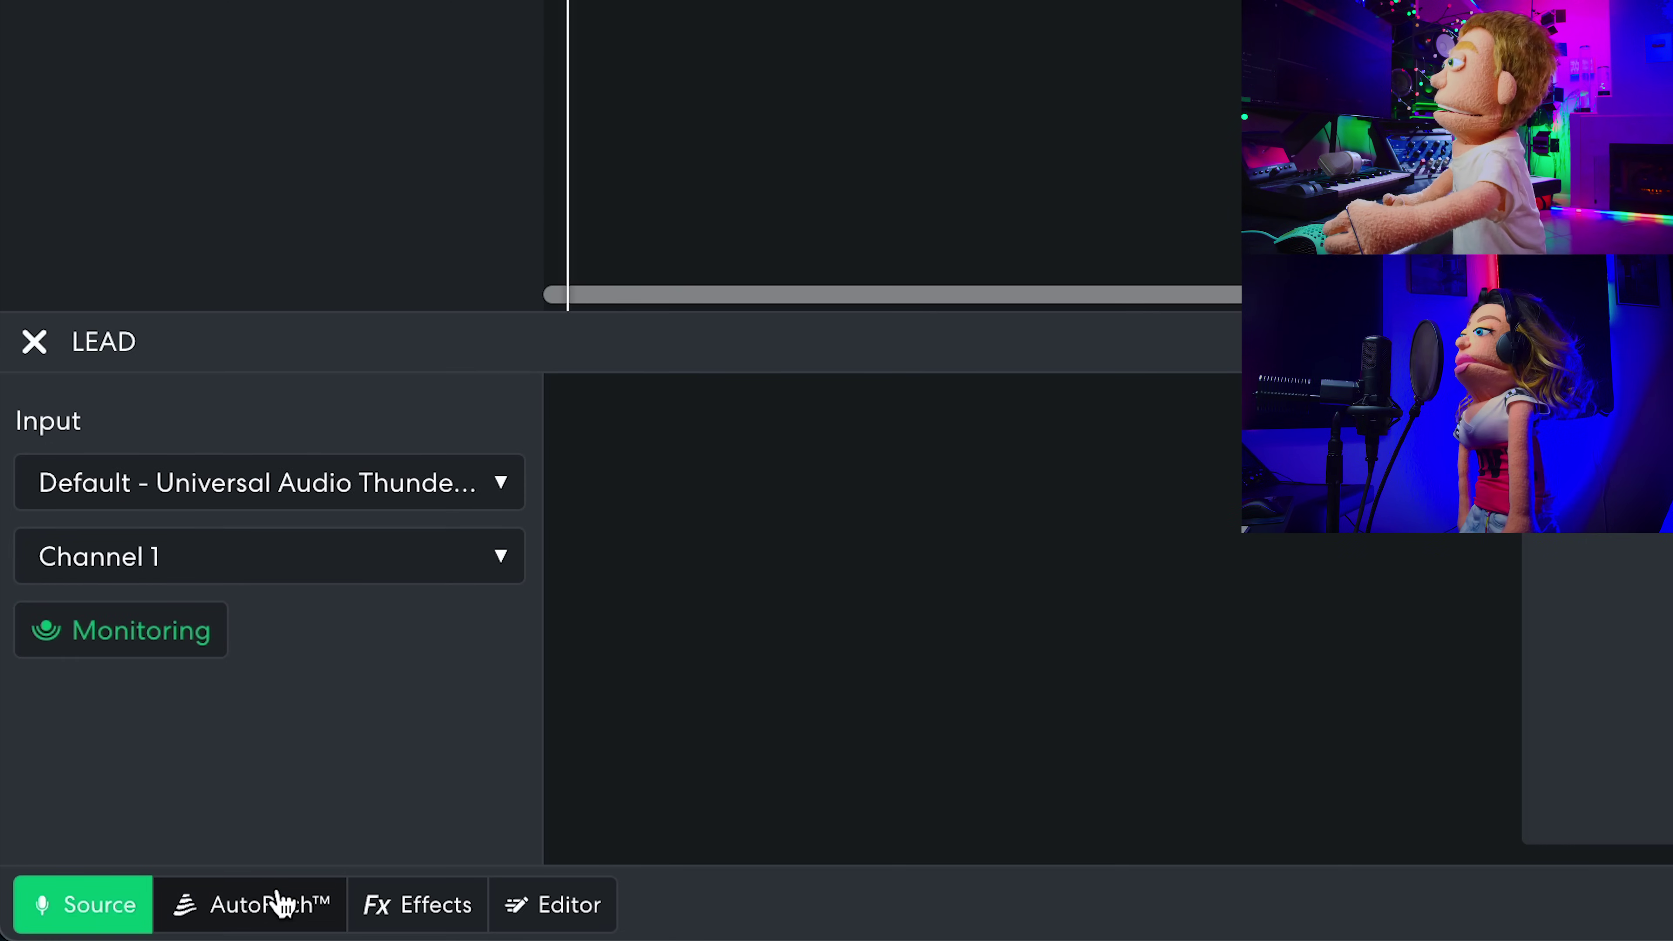
pyautogui.click(257, 904)
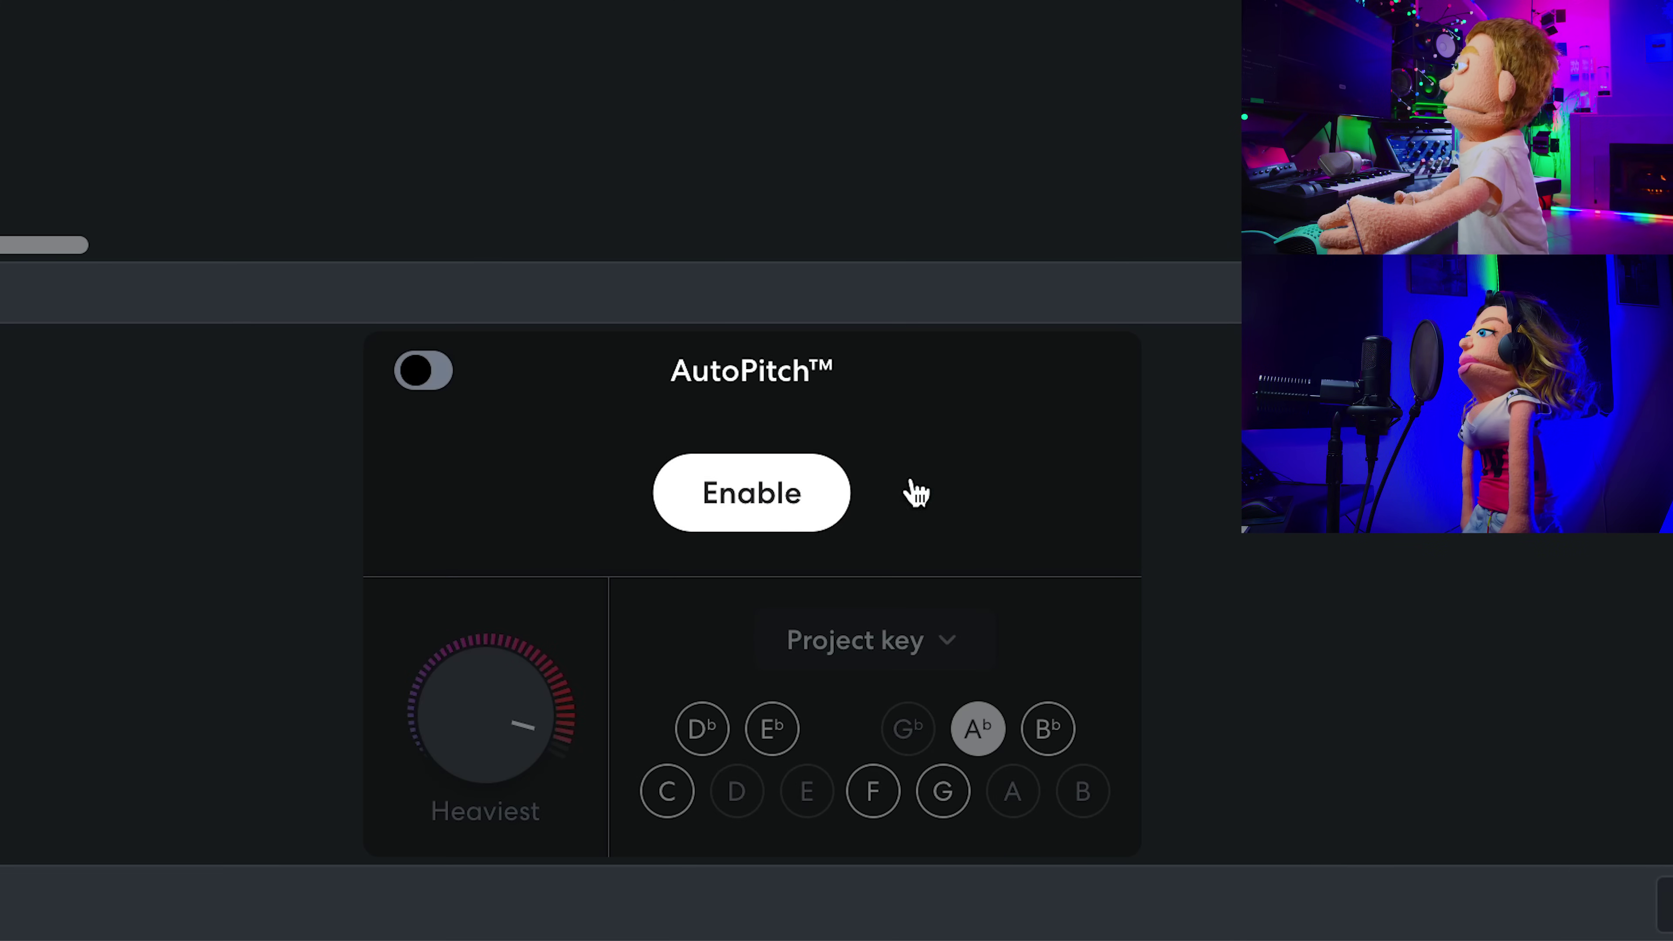
# Step: Turn AutoPitch on at about 50% strength and raise the reverb to 3%
pyautogui.click(429, 377)
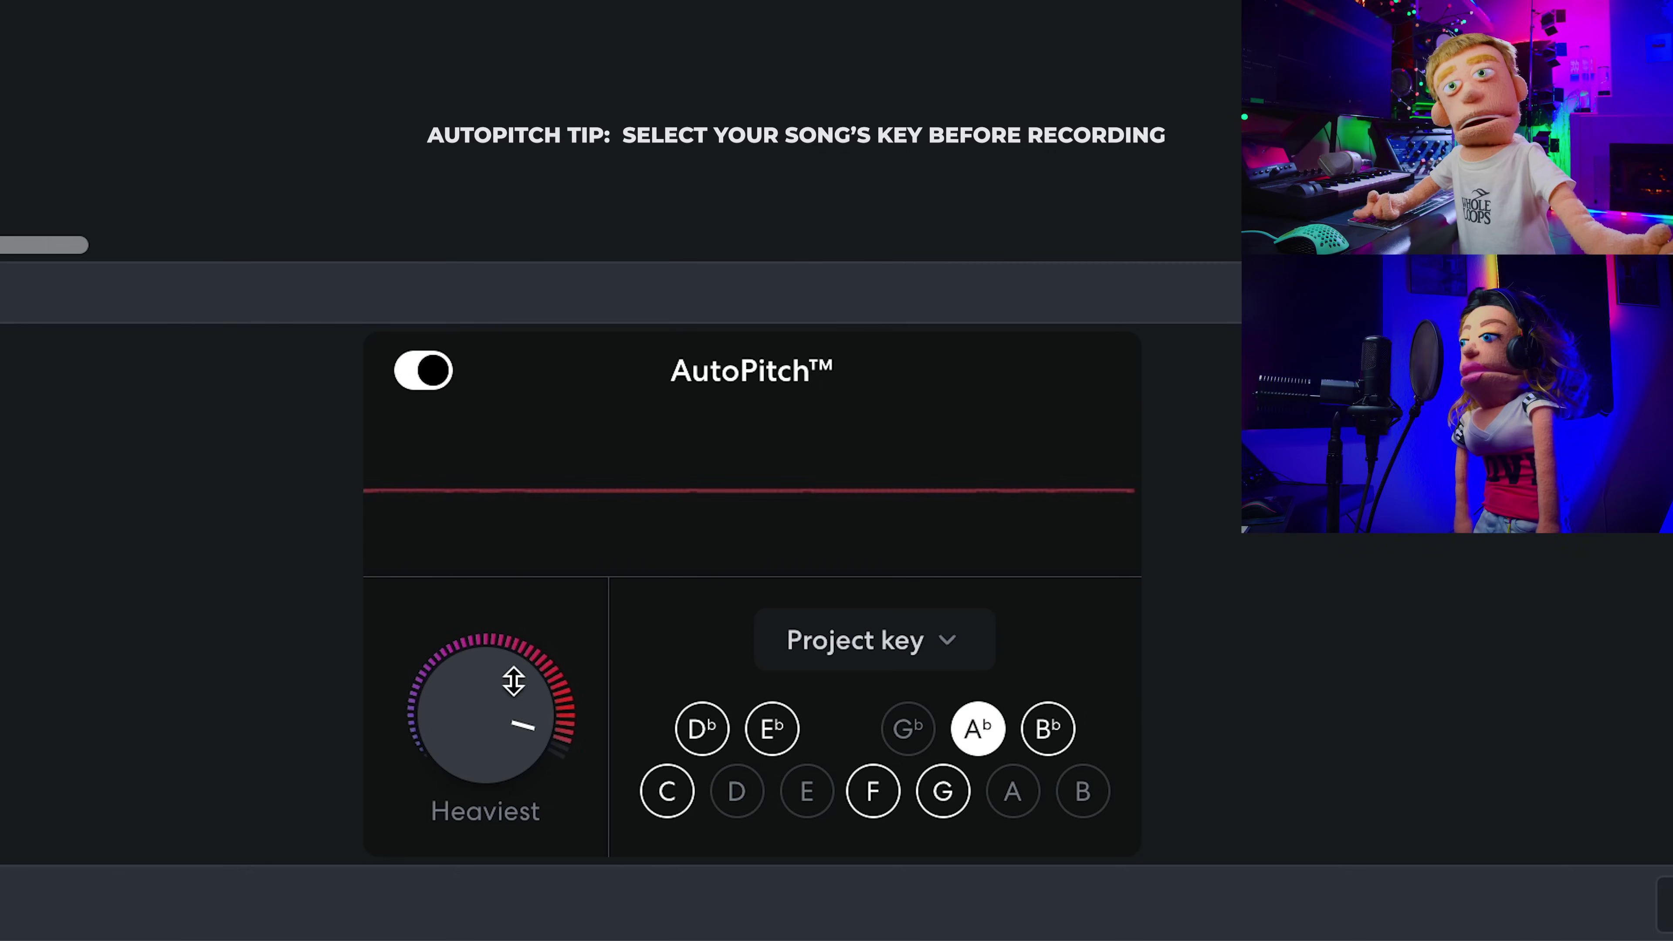
pyautogui.moveTo(501, 720)
pyautogui.moveTo(505, 671); pyautogui.dragTo(498, 690)
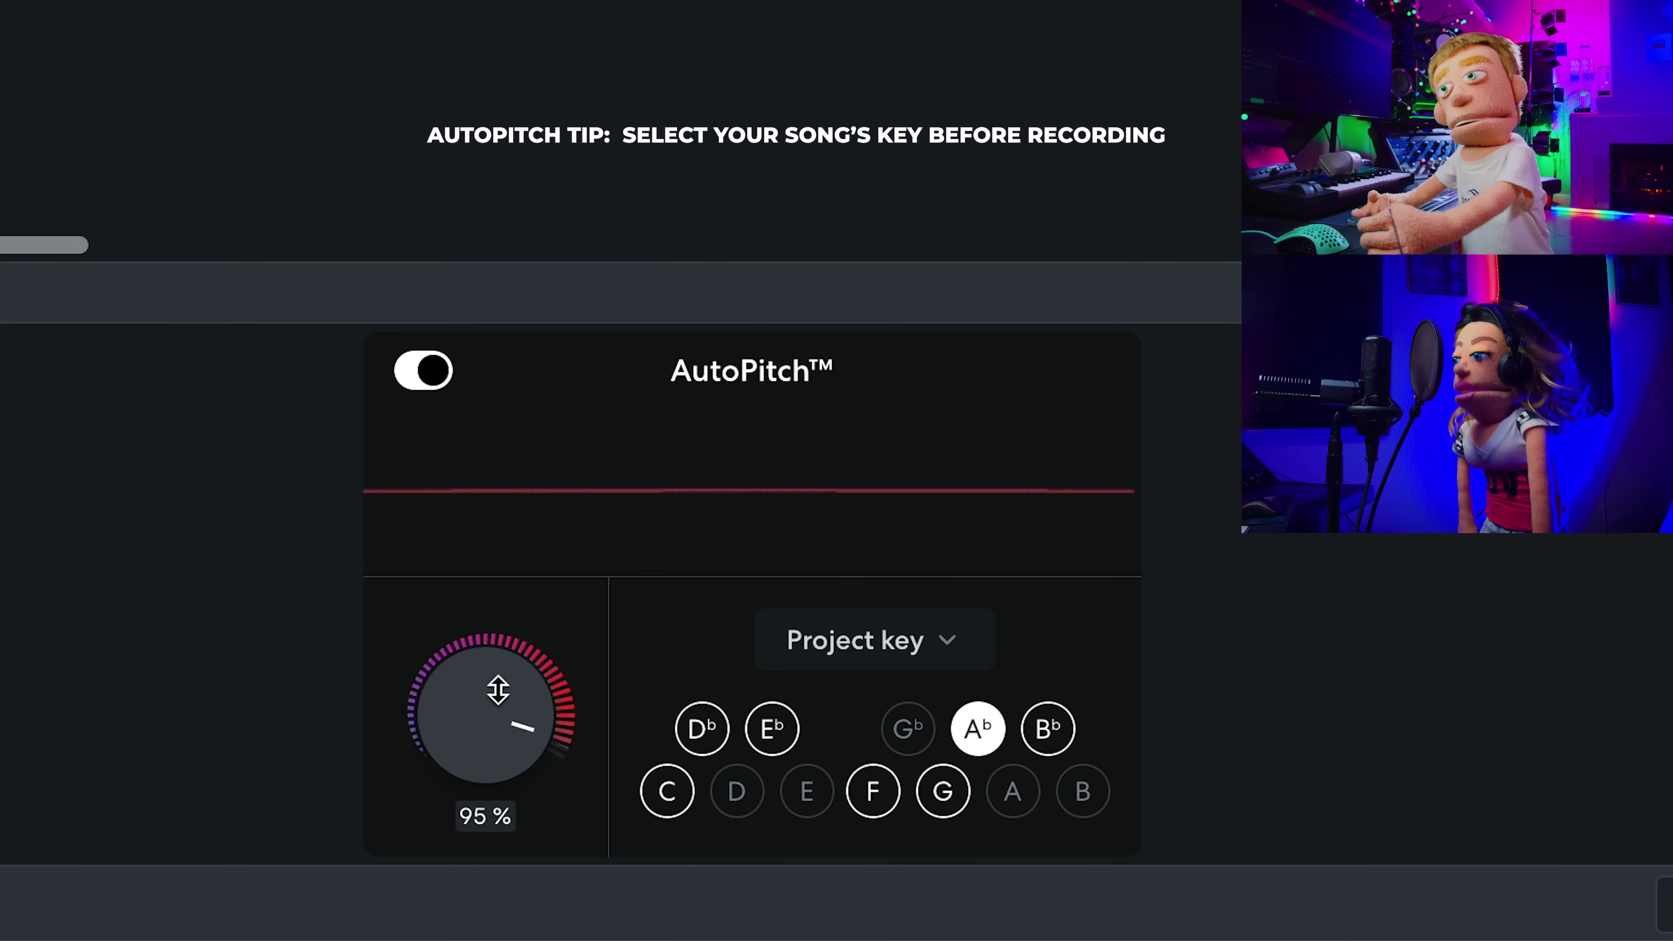
pyautogui.moveTo(453, 816); pyautogui.dragTo(471, 699)
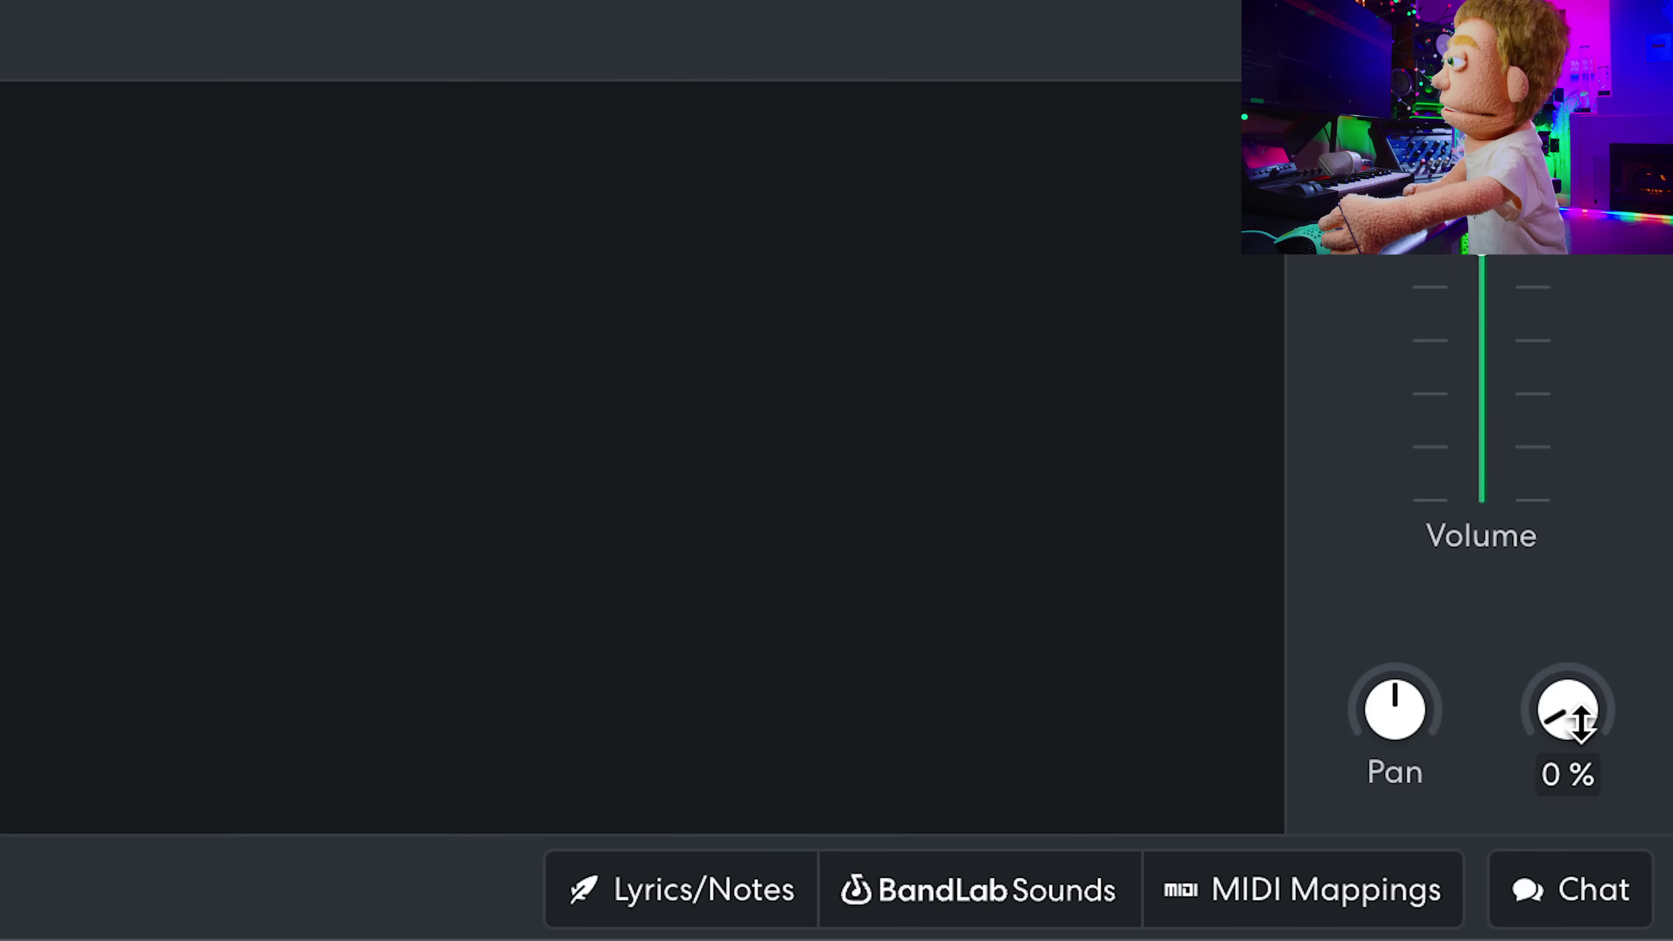
pyautogui.moveTo(1573, 721); pyautogui.dragTo(1567, 454)
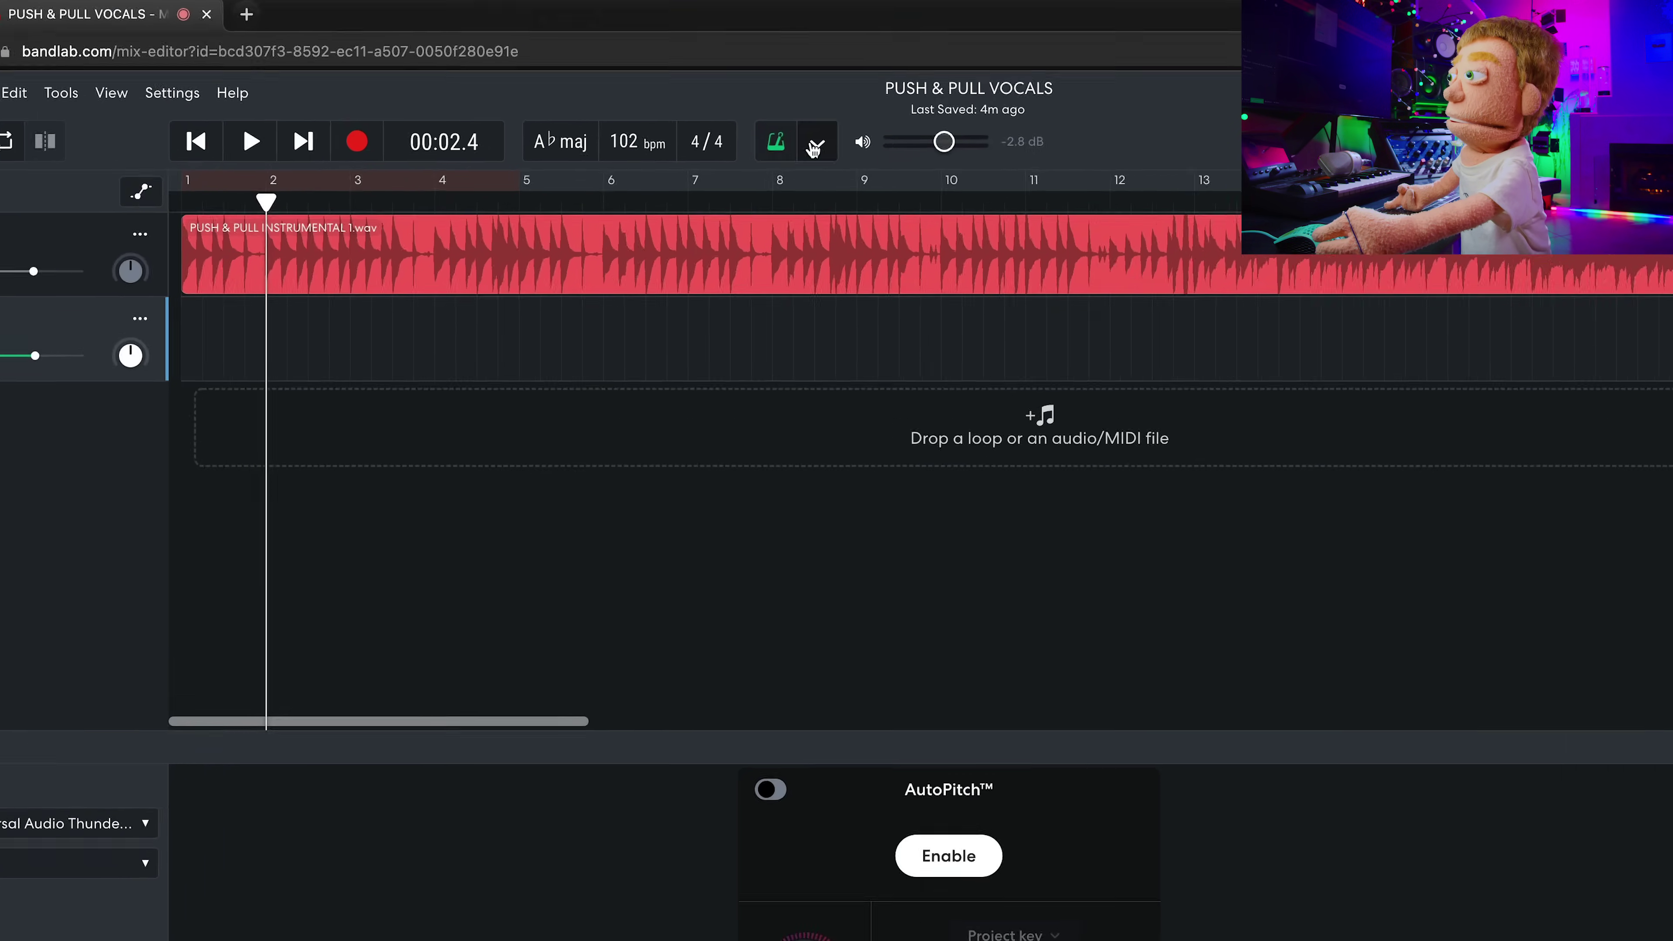
# Step: Lower the metronome volume to about -8 dB, keeping the Default sound and 1-bar count-in
pyautogui.click(780, 152)
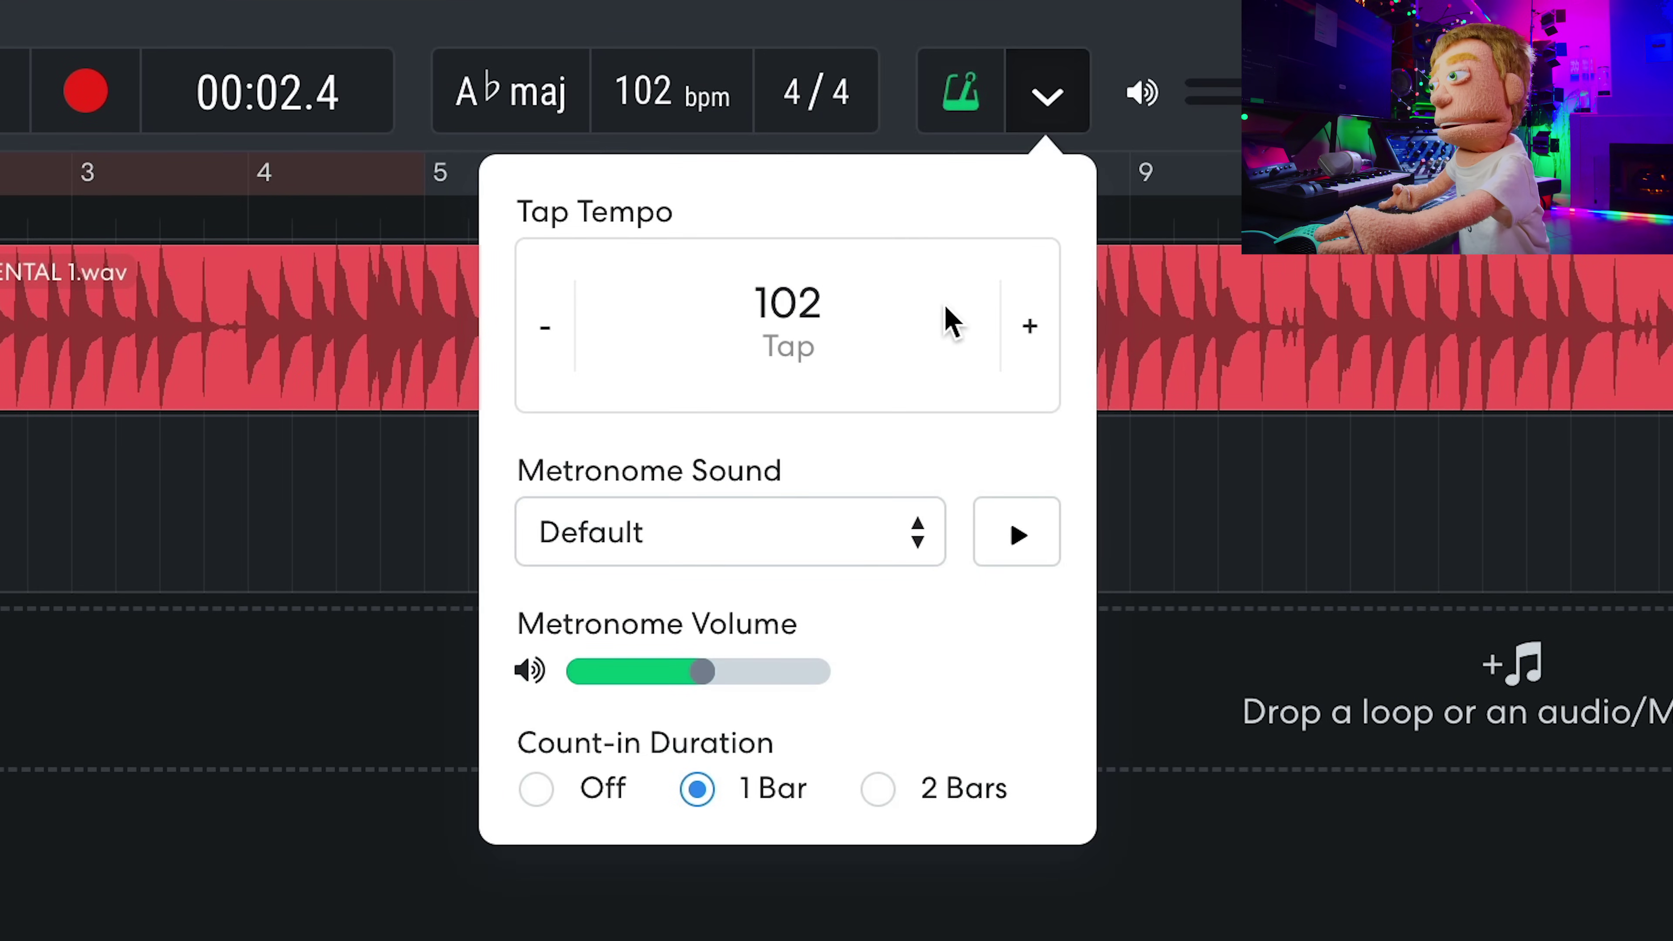
pyautogui.click(712, 533)
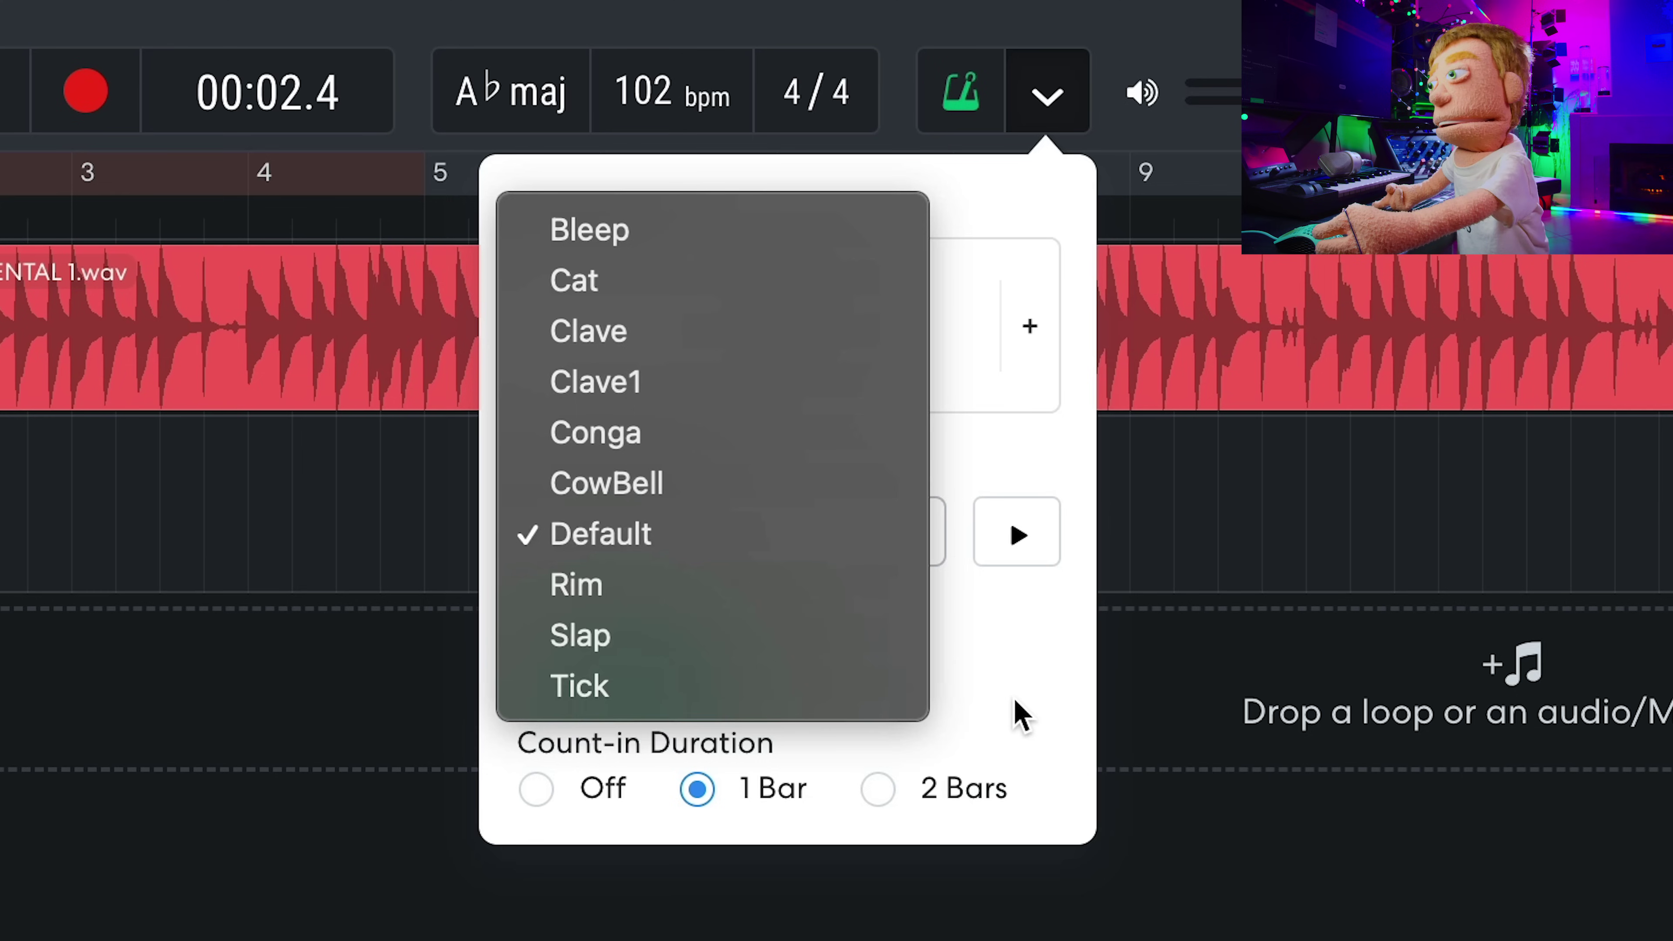
pyautogui.click(1017, 712)
pyautogui.moveTo(688, 672)
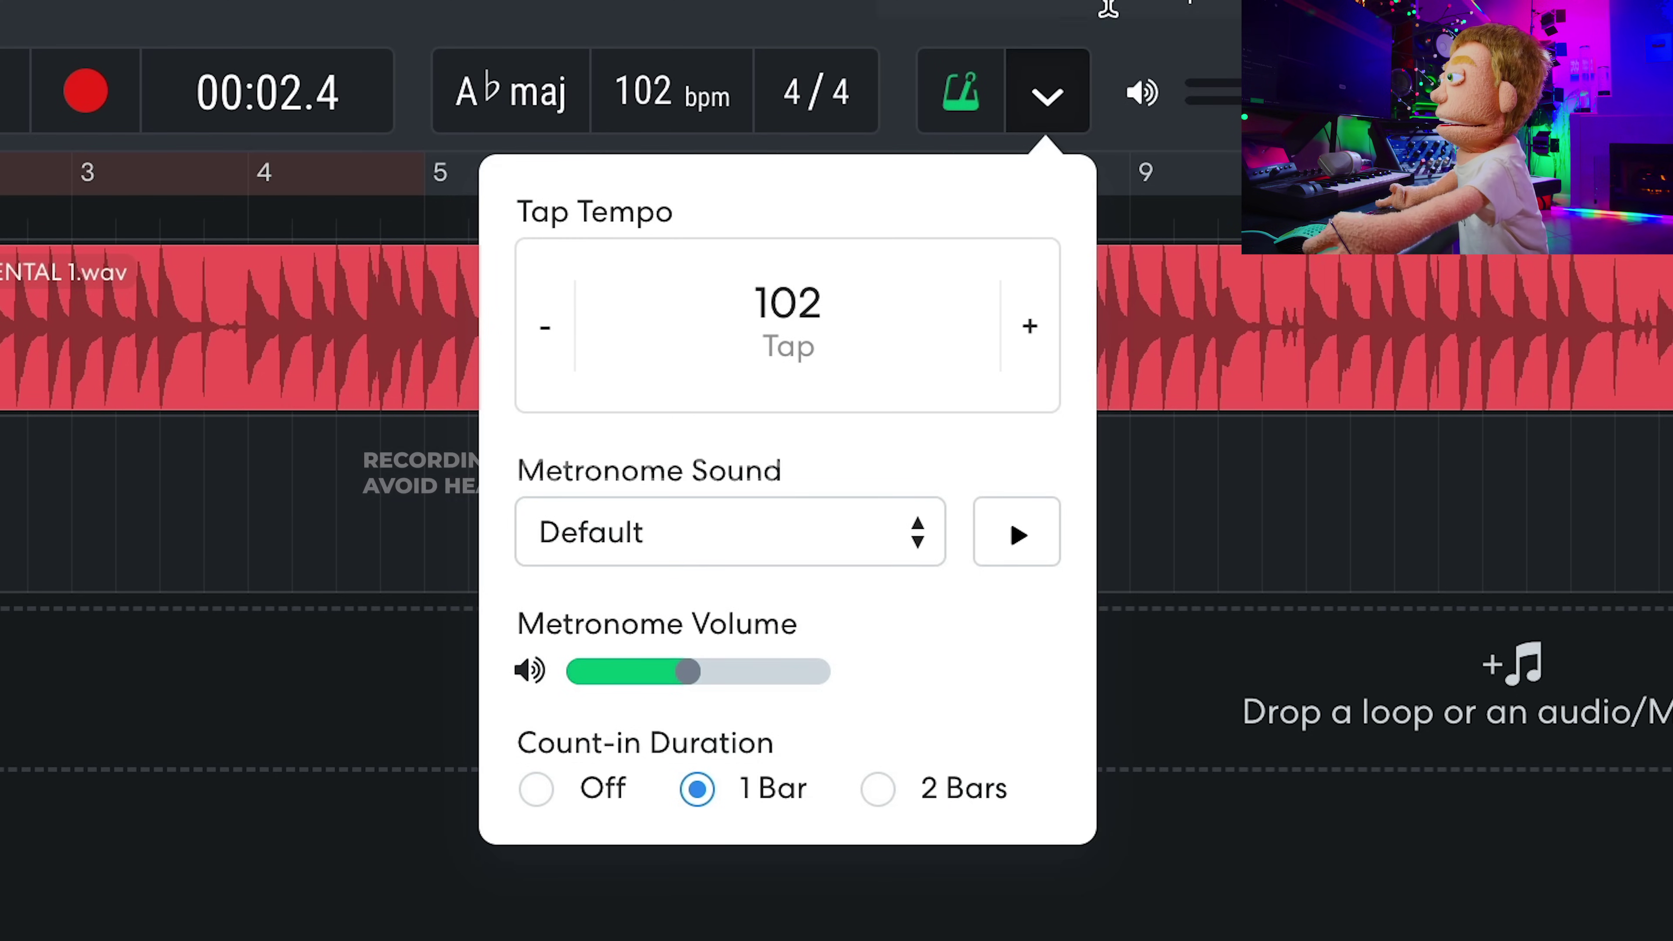
pyautogui.click(1090, 105)
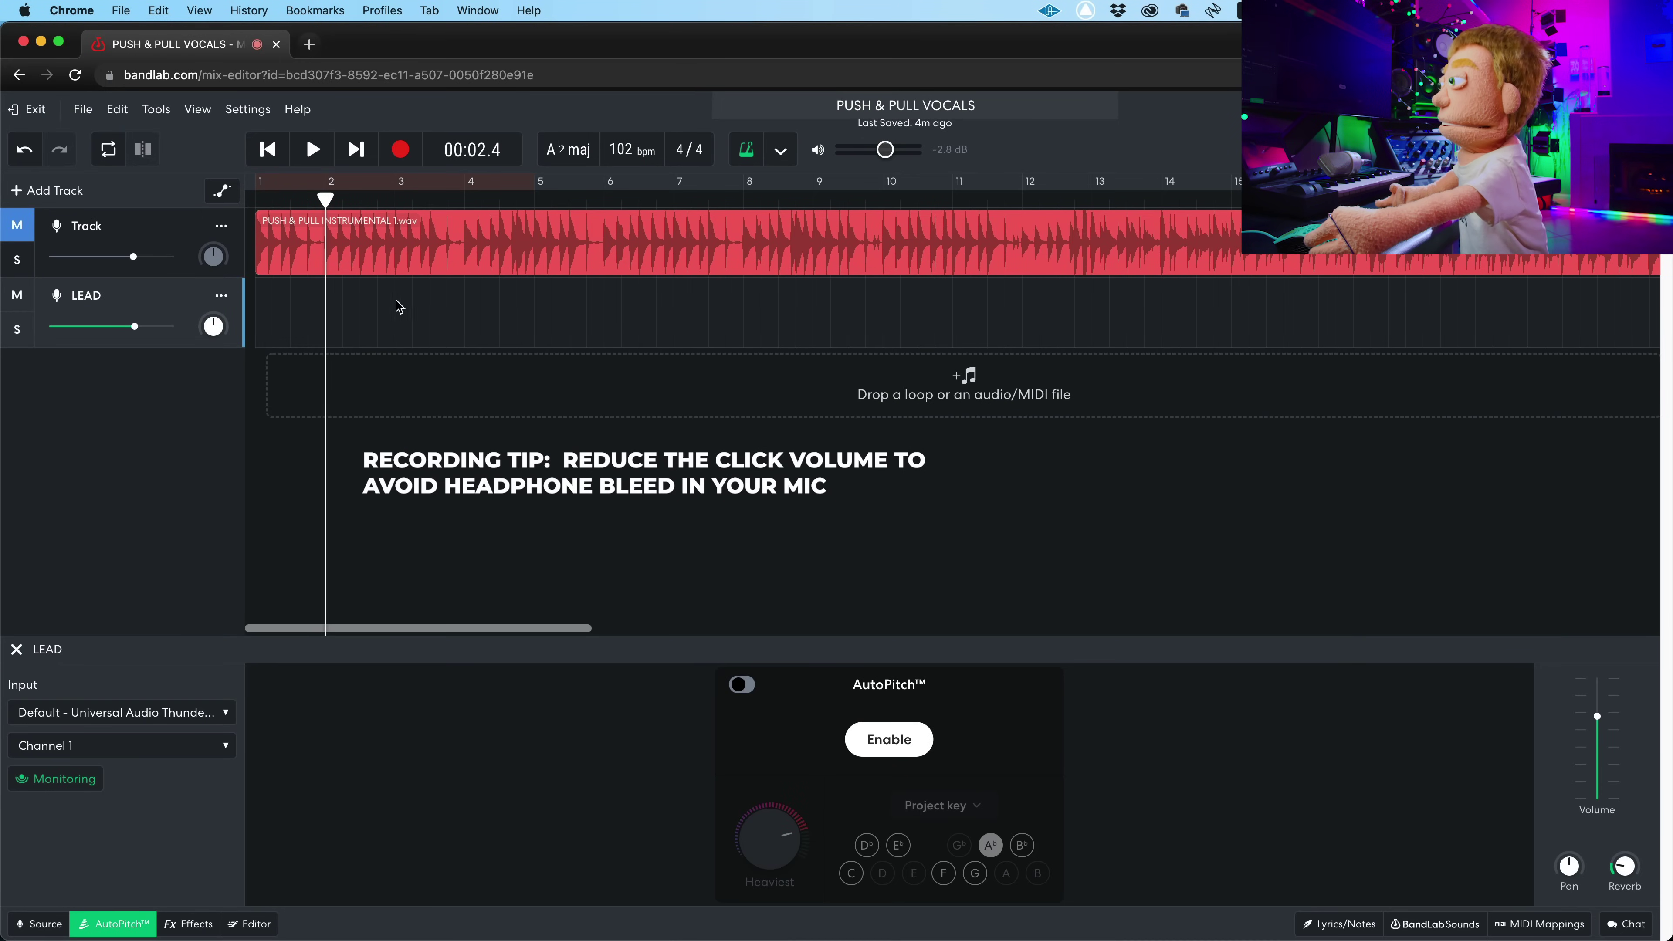
# Step: Turn AutoPitch off and start recording a vocal take on the LEAD track from bar 3
pyautogui.click(377, 241)
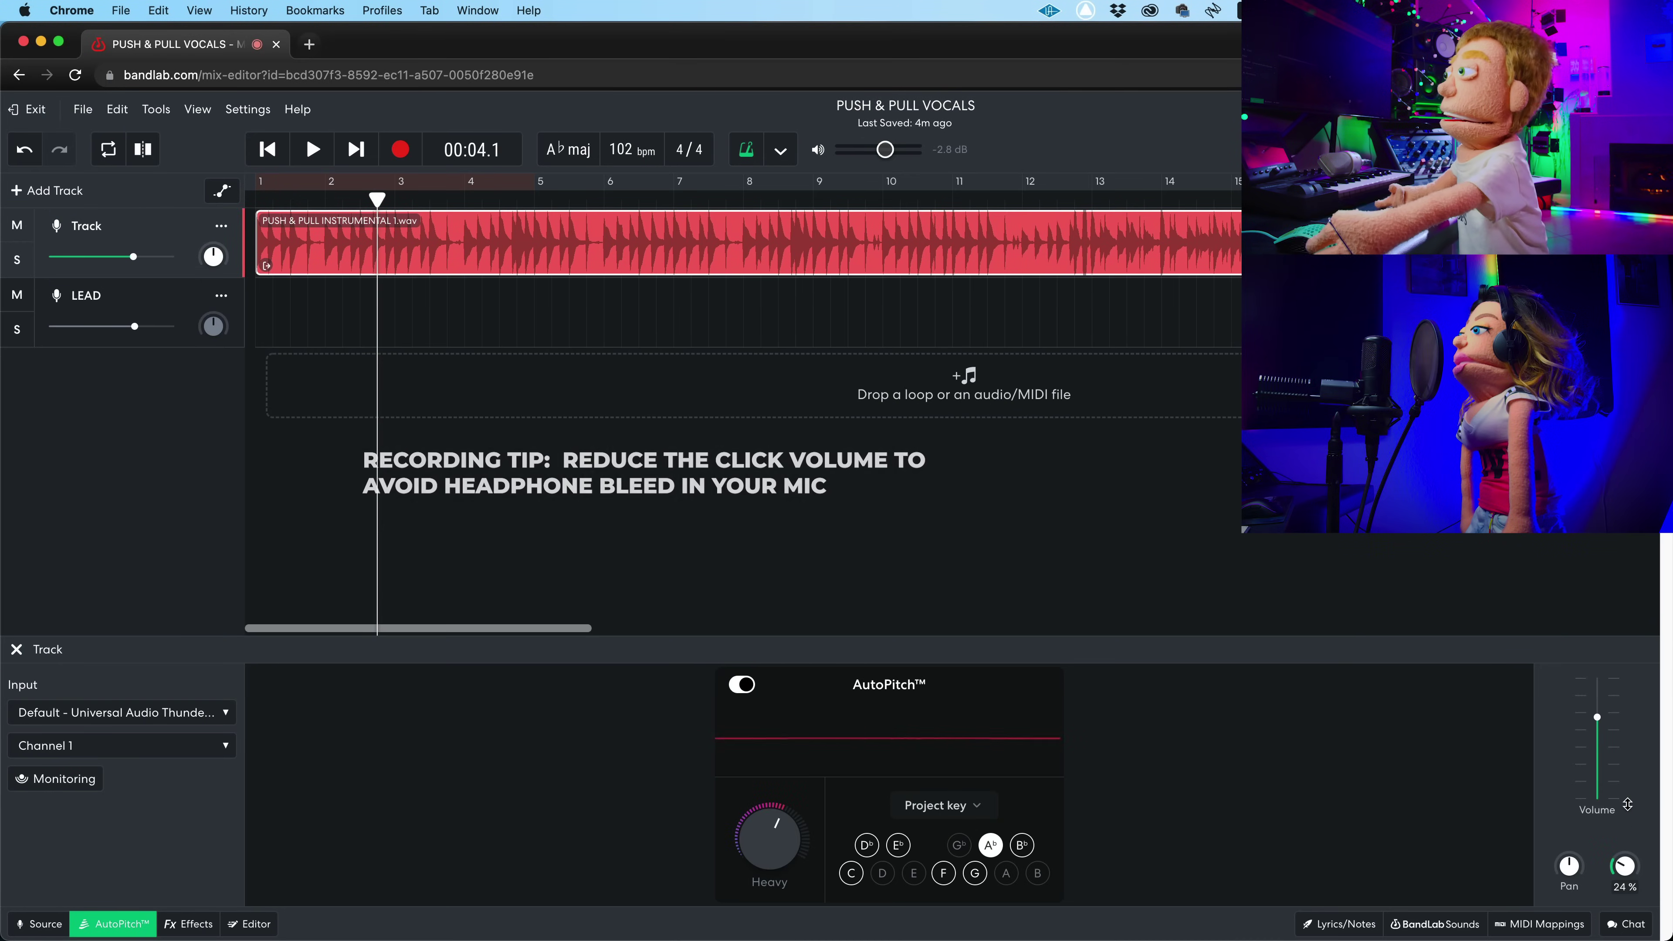
pyautogui.click(742, 685)
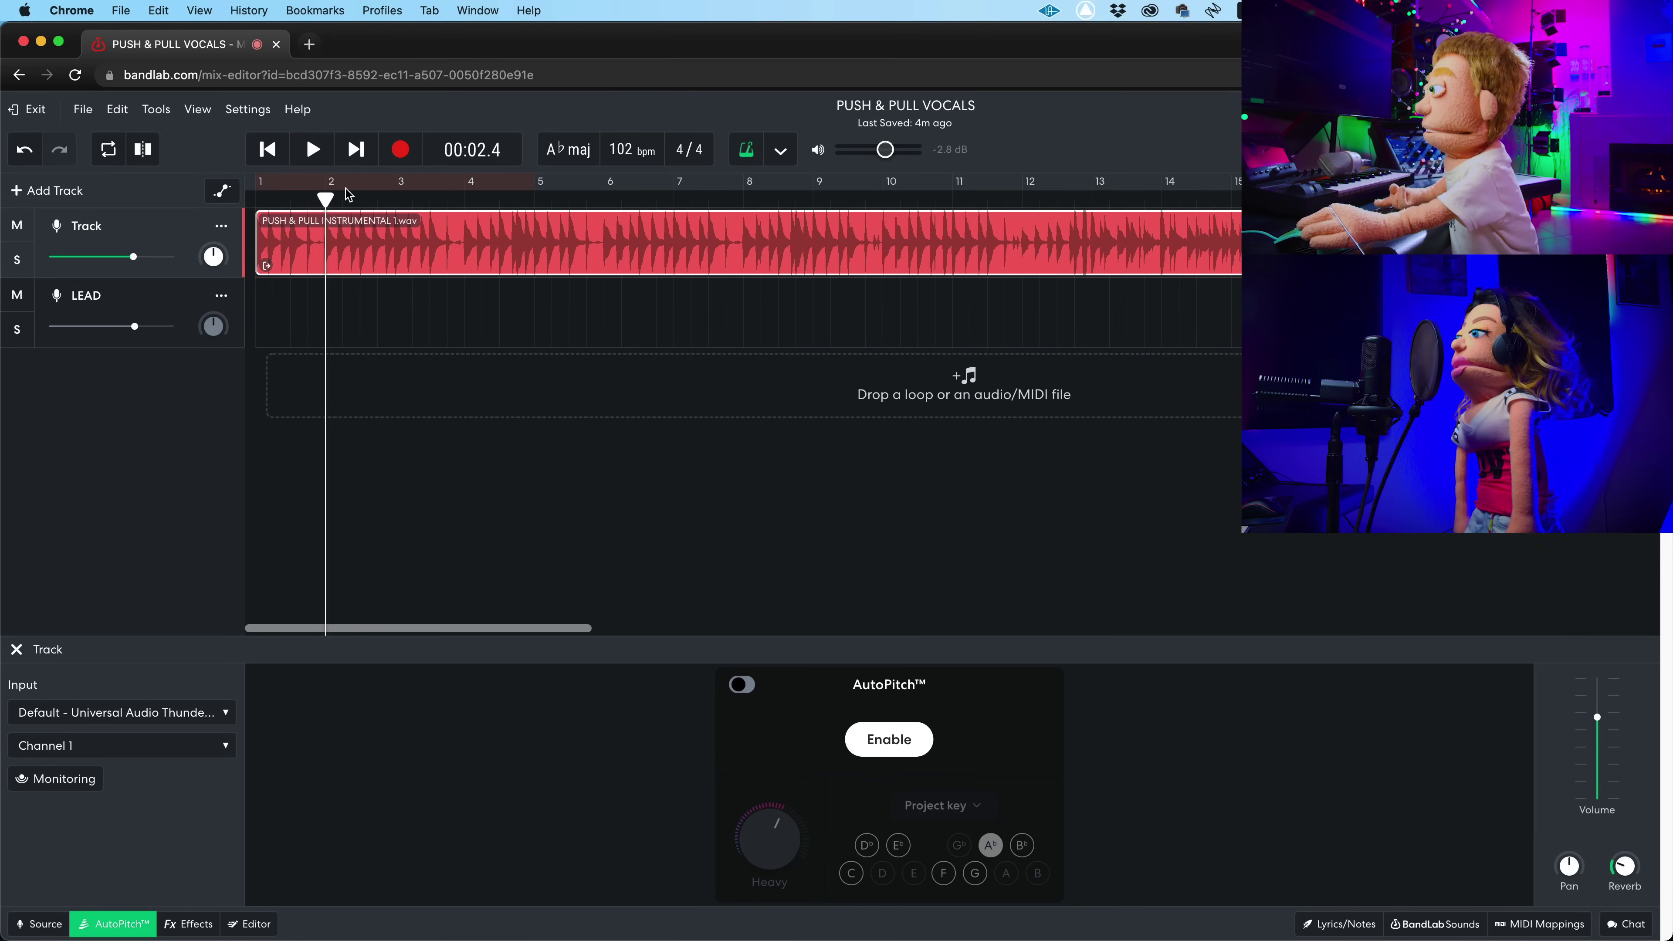
pyautogui.click(394, 185)
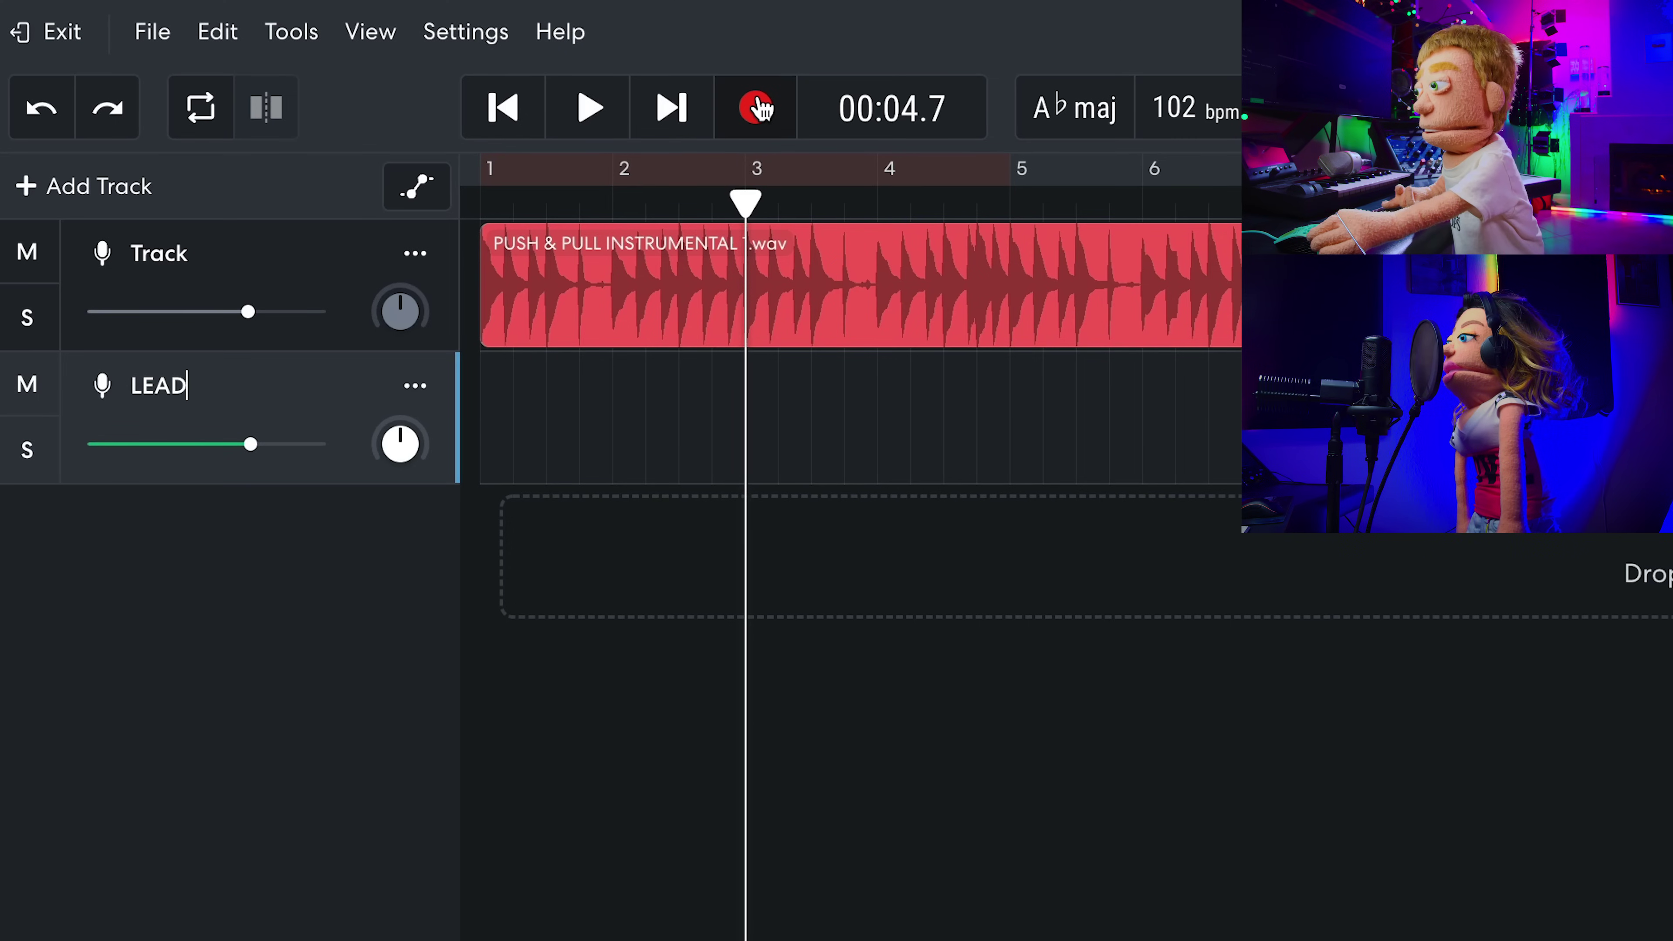
pyautogui.click(759, 105)
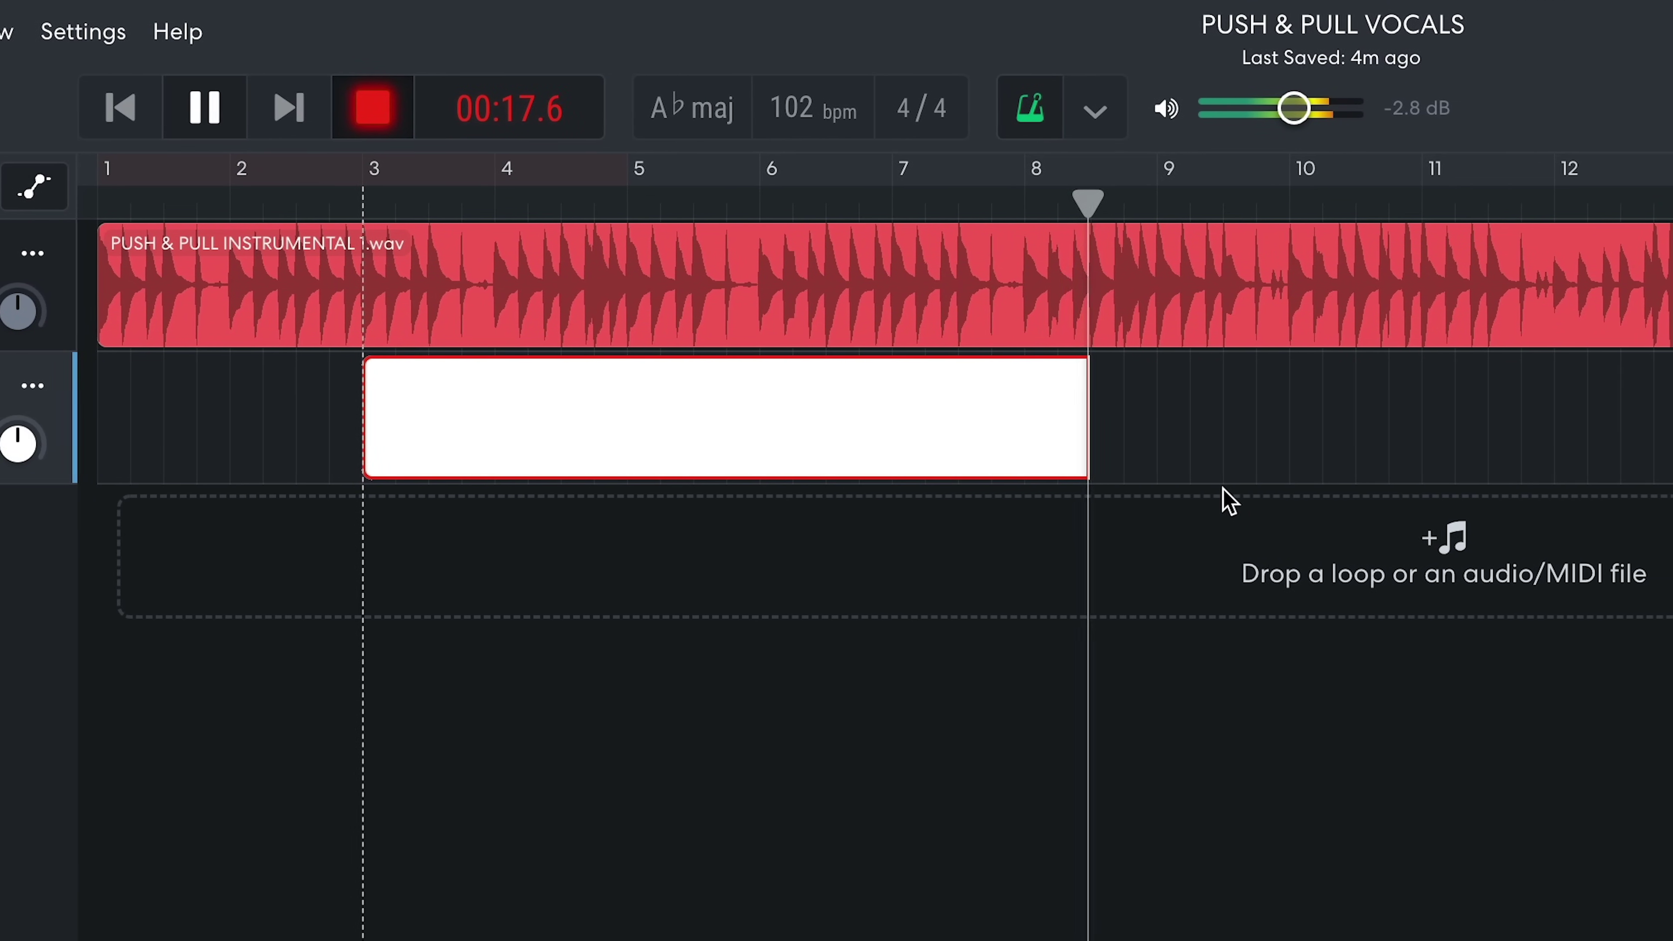
# Step: Stop the recording, re-enable AutoPitch on LEAD, and play the vocal back from just before bar 5
pyautogui.press('space')
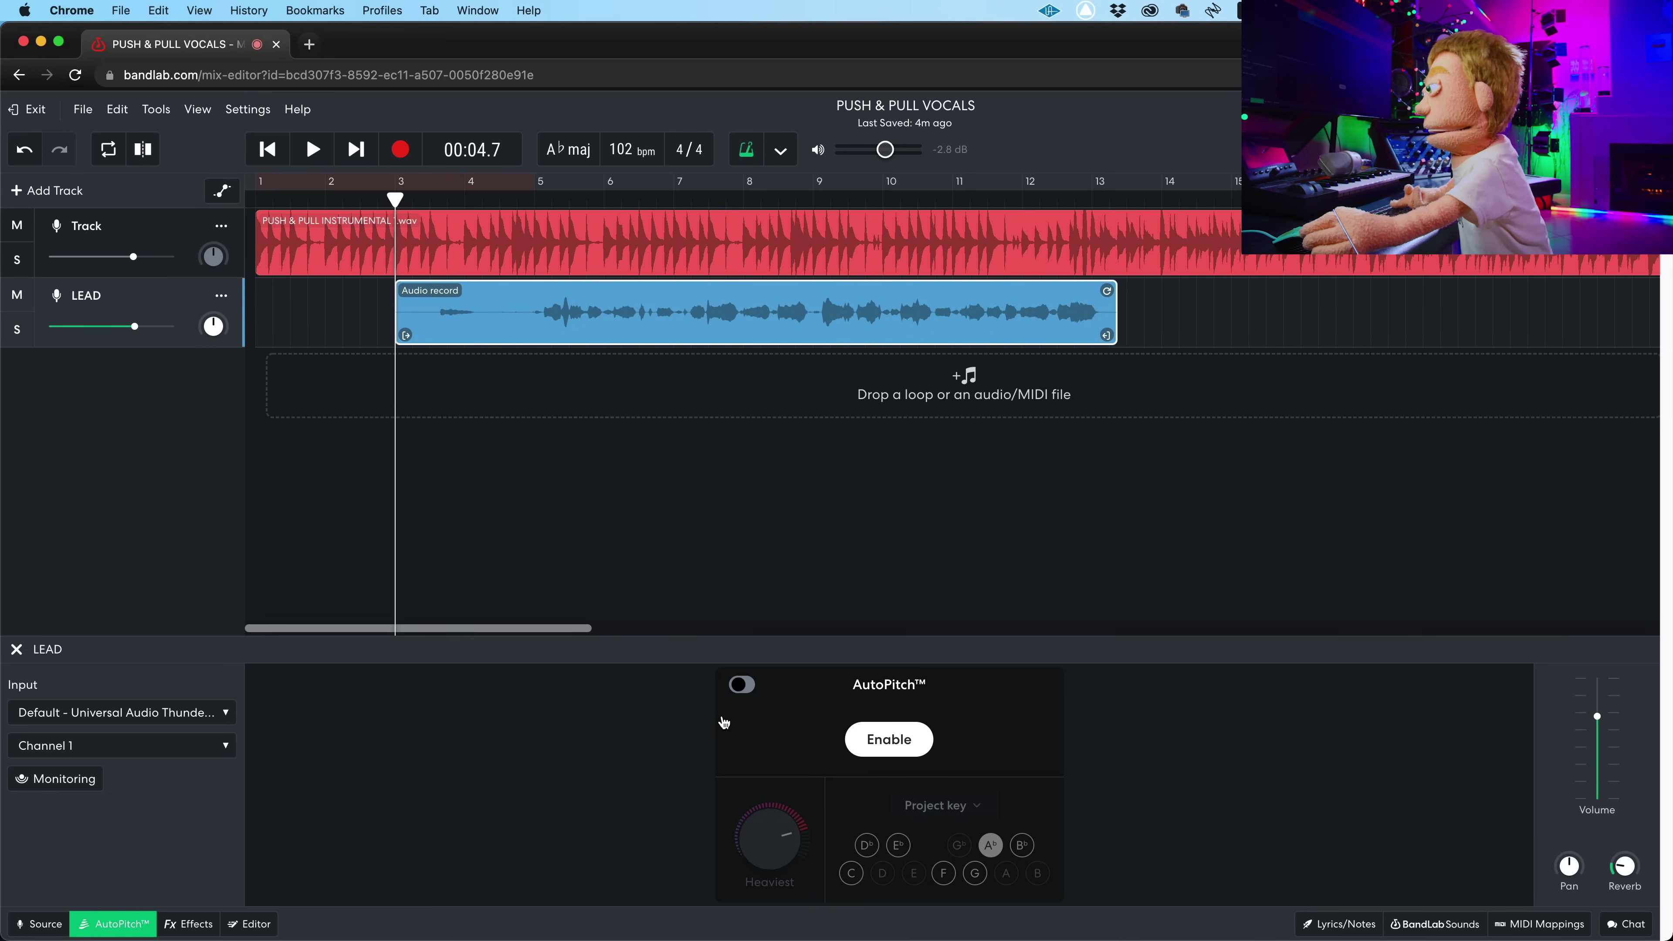
pyautogui.click(743, 685)
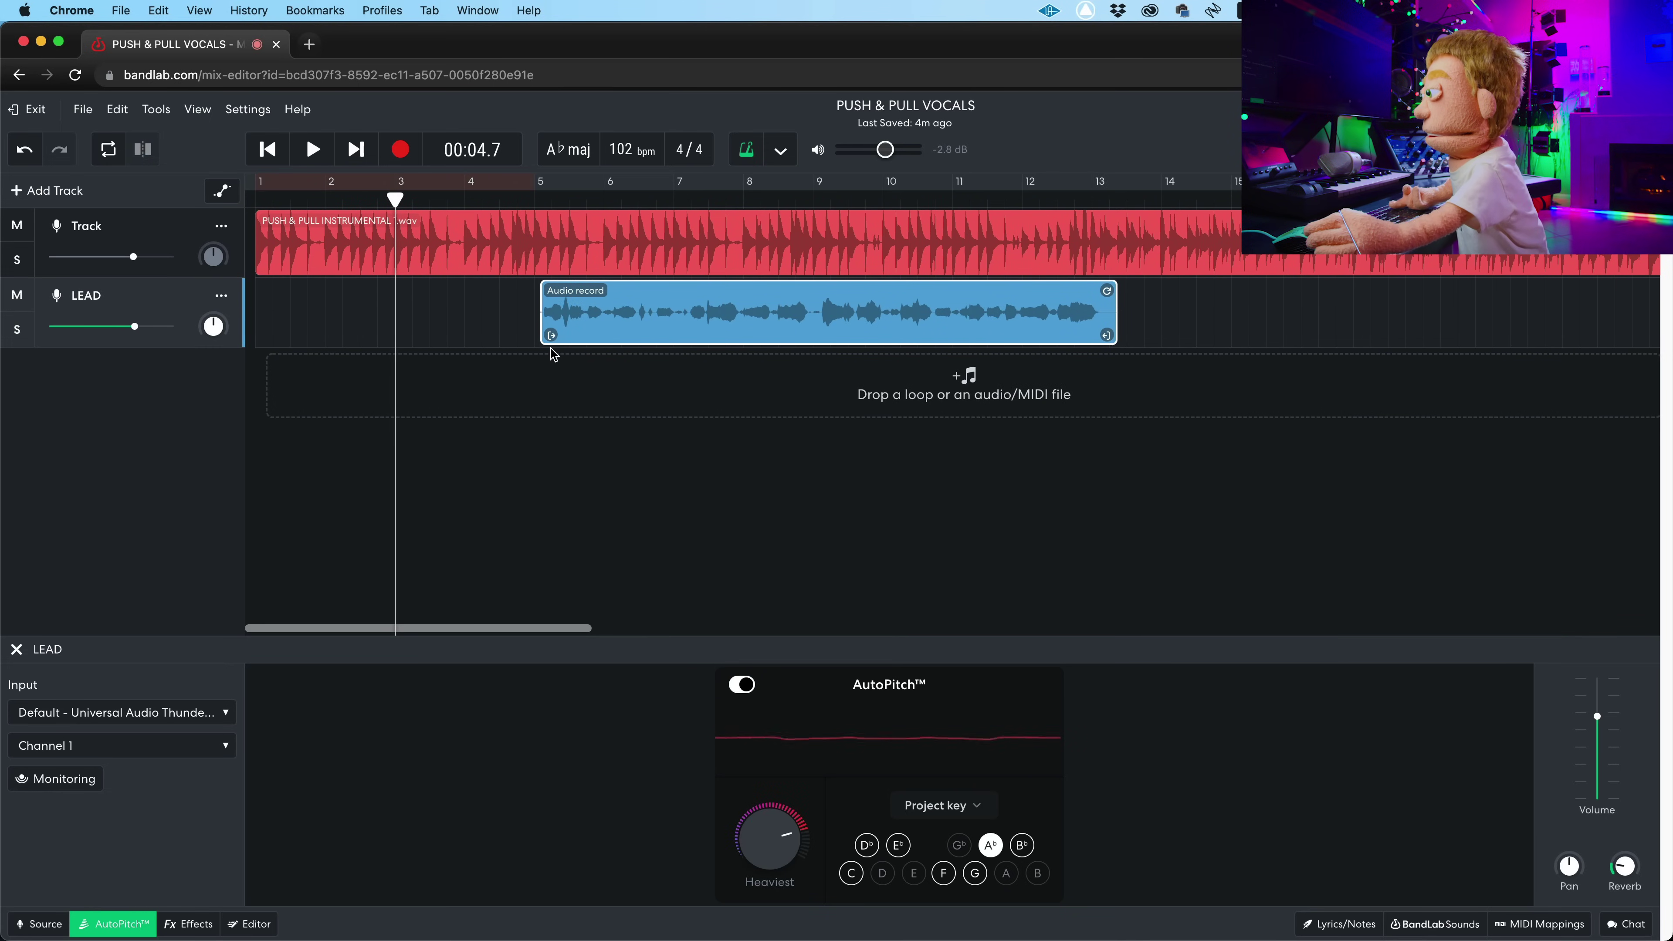
pyautogui.click(513, 199)
pyautogui.press('space')
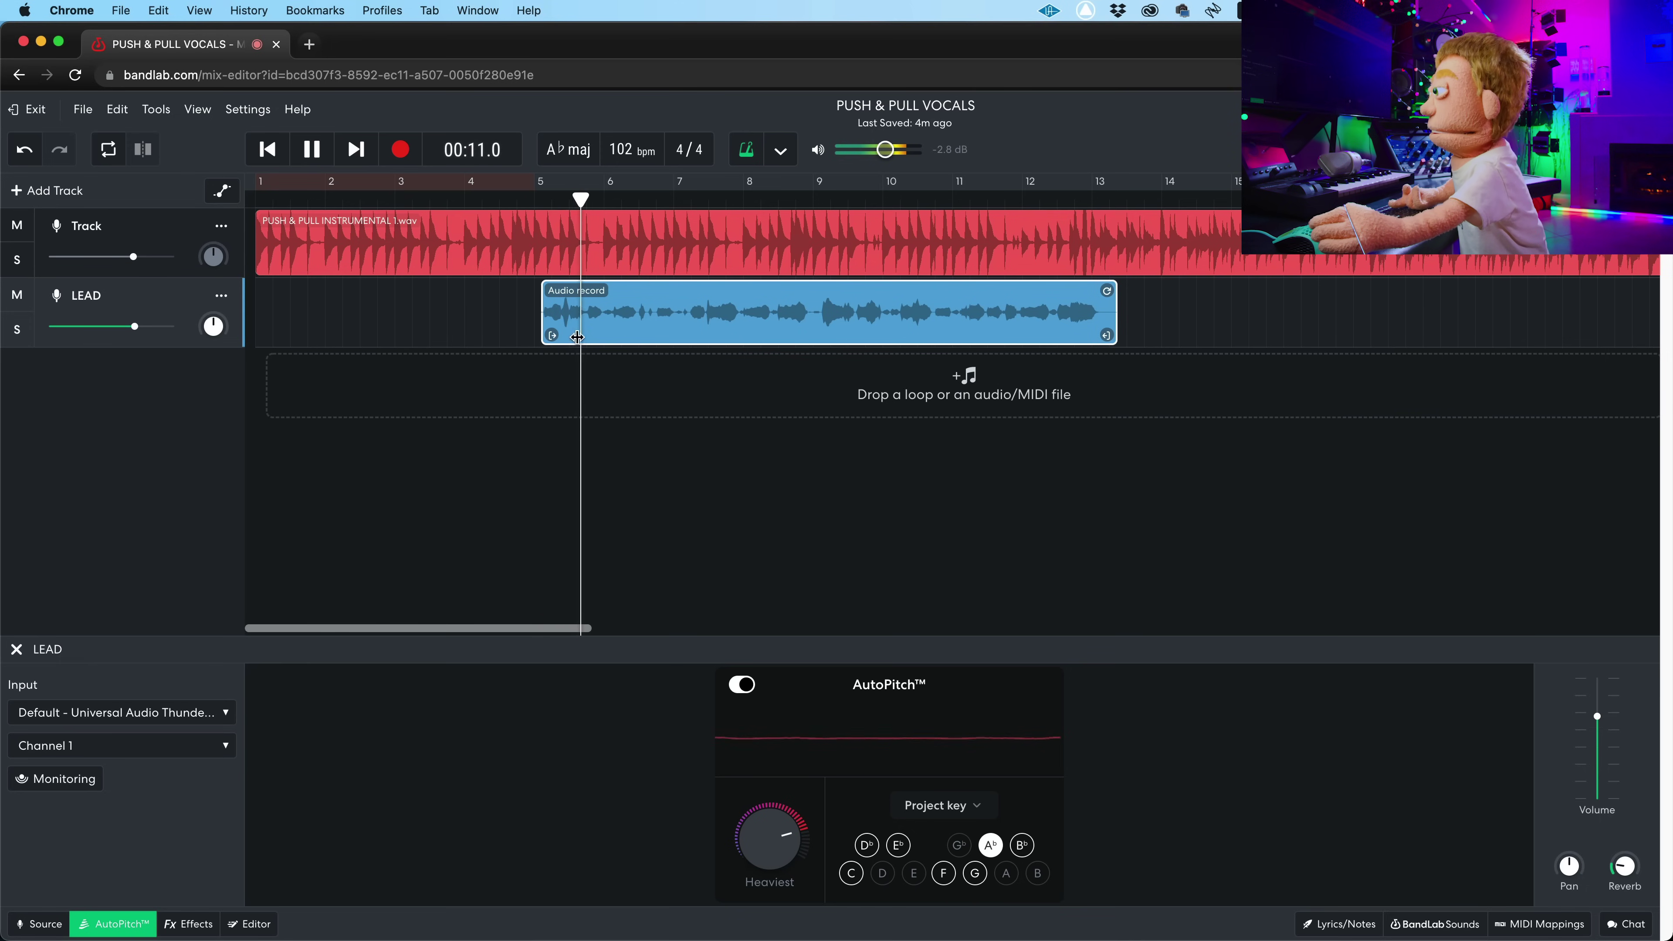
pyautogui.scroll(5, 494, 323)
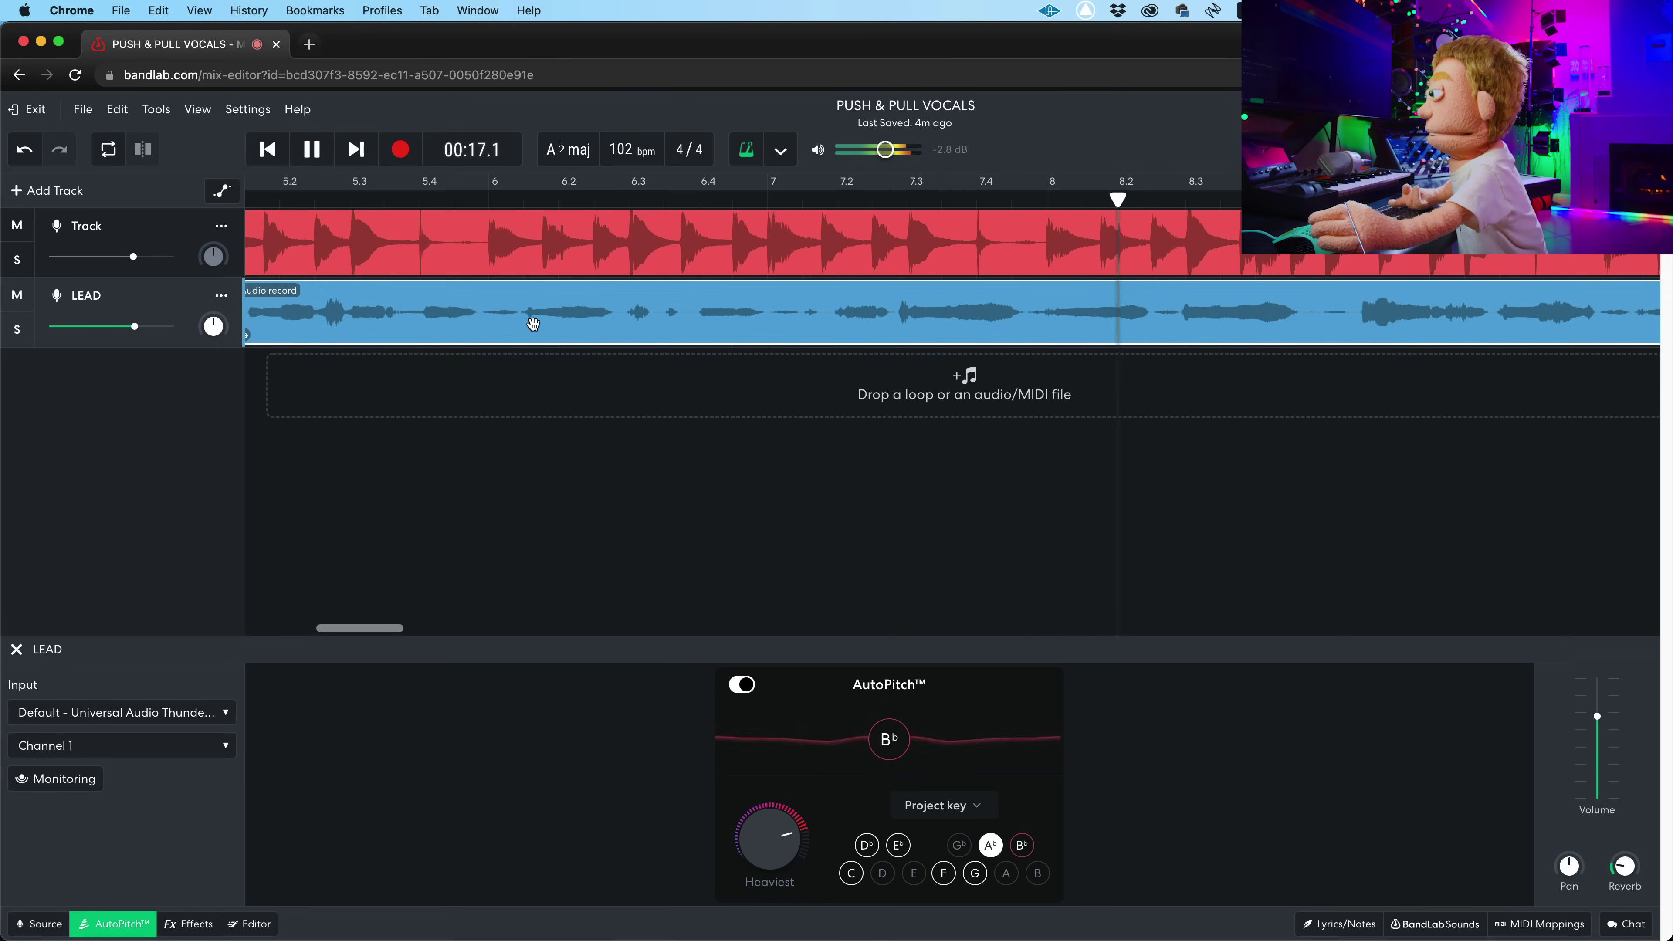
pyautogui.scroll(-5, 533, 324)
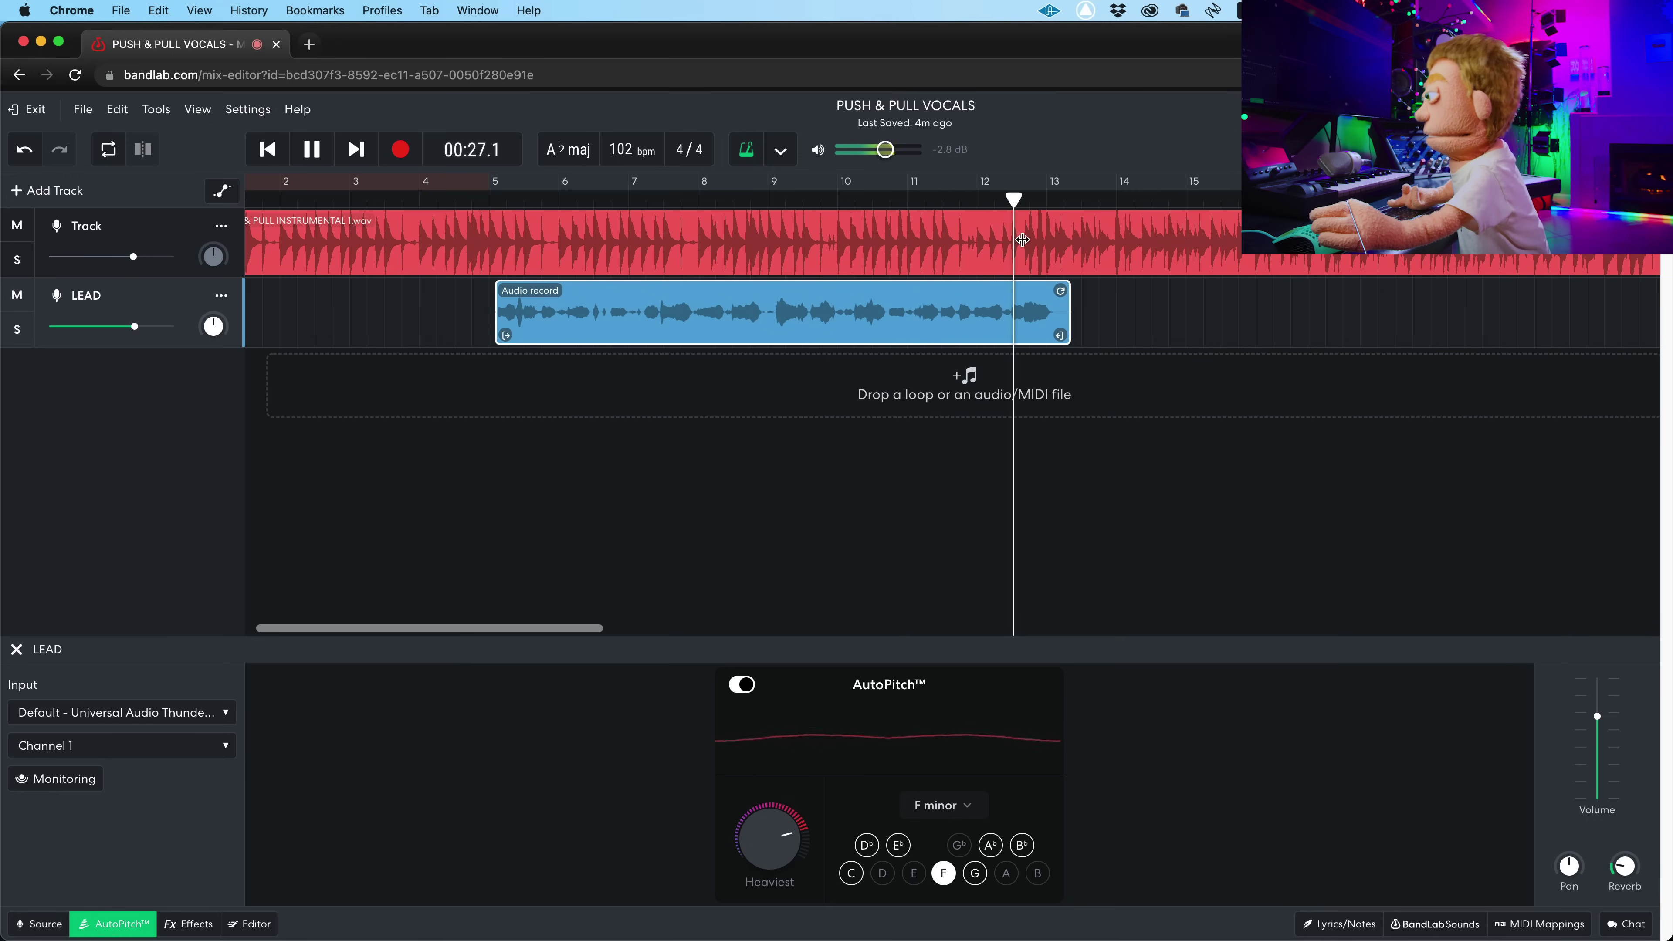
# Step: Stop playback at bar 10, split the LEAD vocal there and trim the second clip's start
pyautogui.moveTo(1048, 196); pyautogui.dragTo(835, 199)
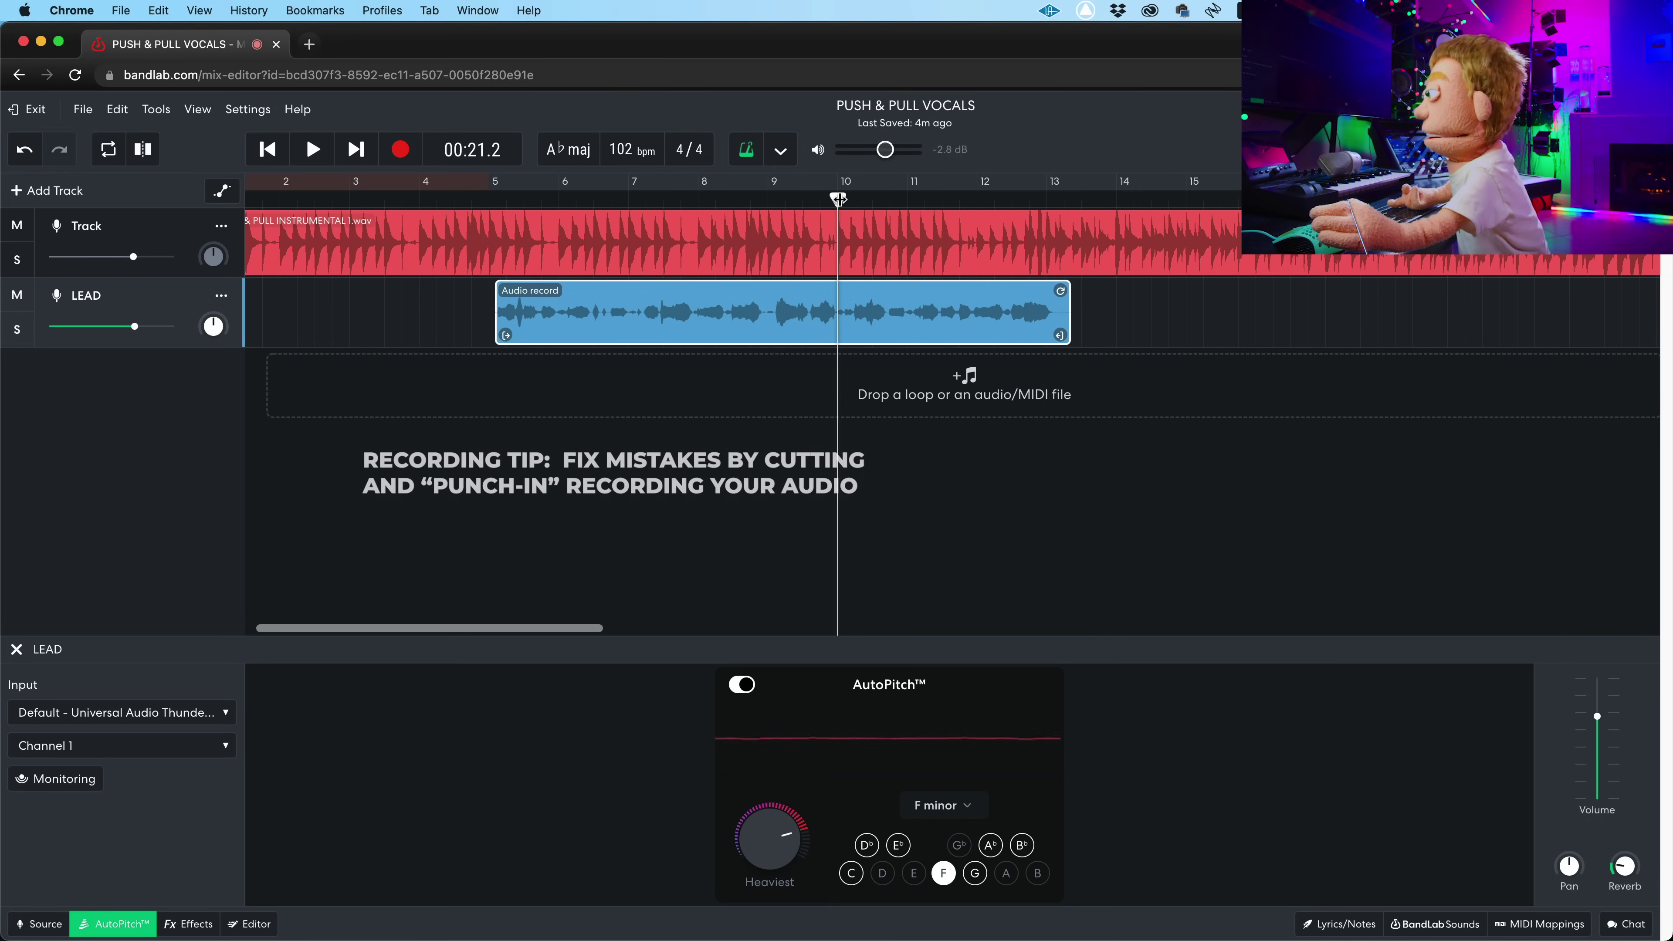
pyautogui.click(825, 204)
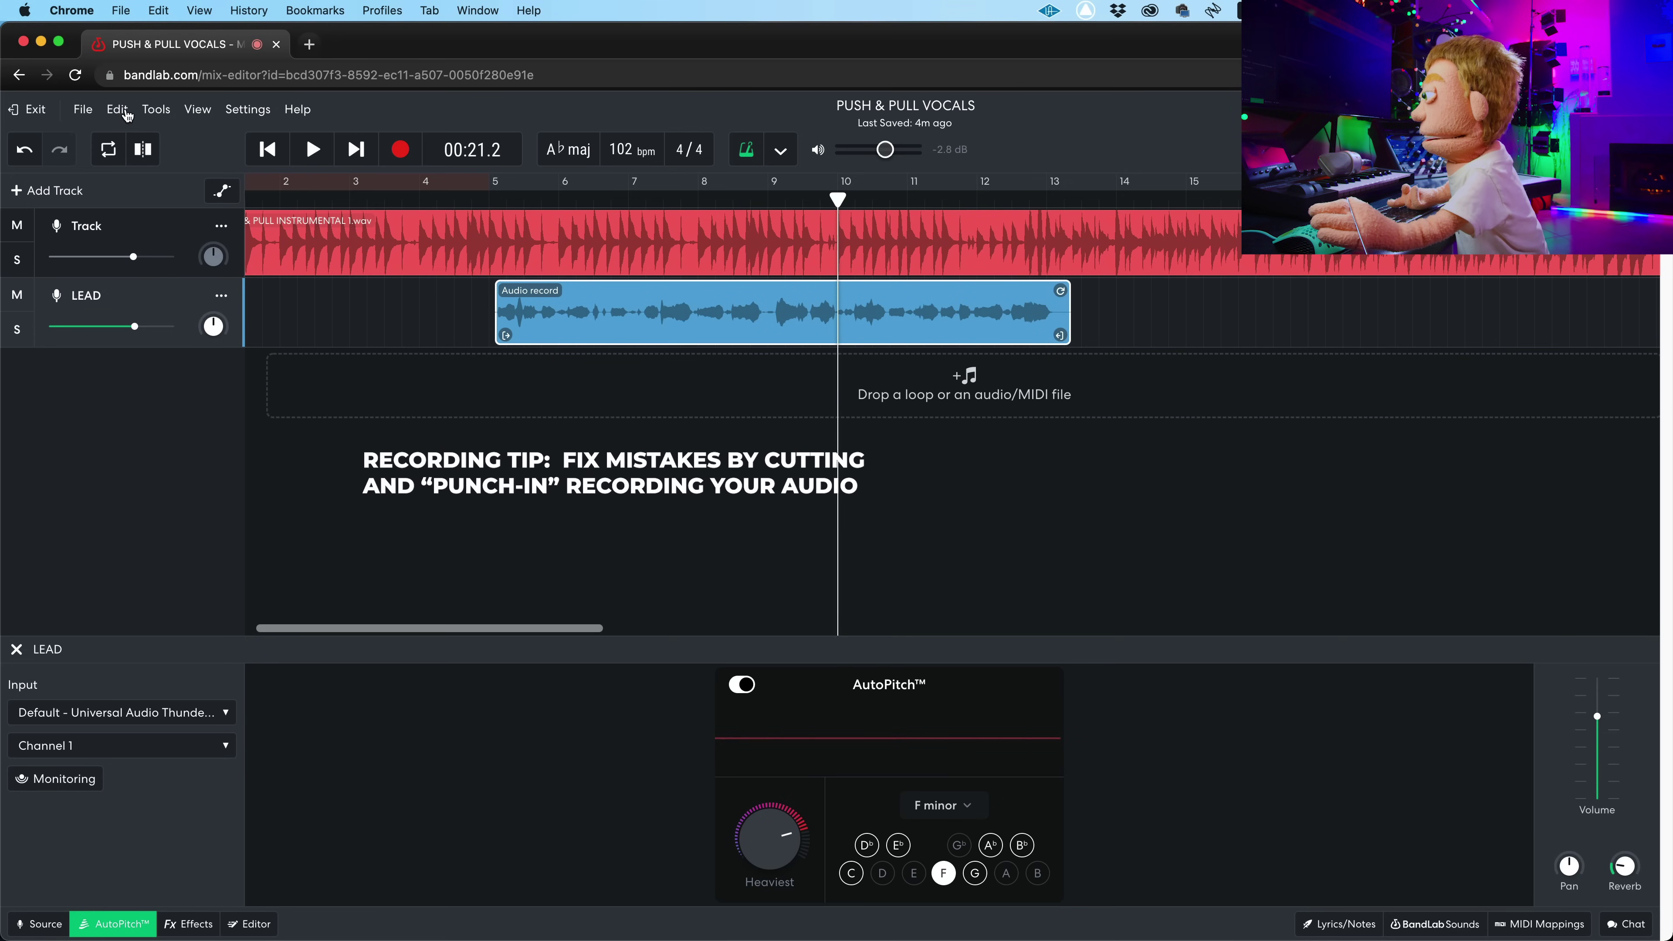
pyautogui.click(145, 149)
pyautogui.moveTo(847, 336); pyautogui.dragTo(894, 334)
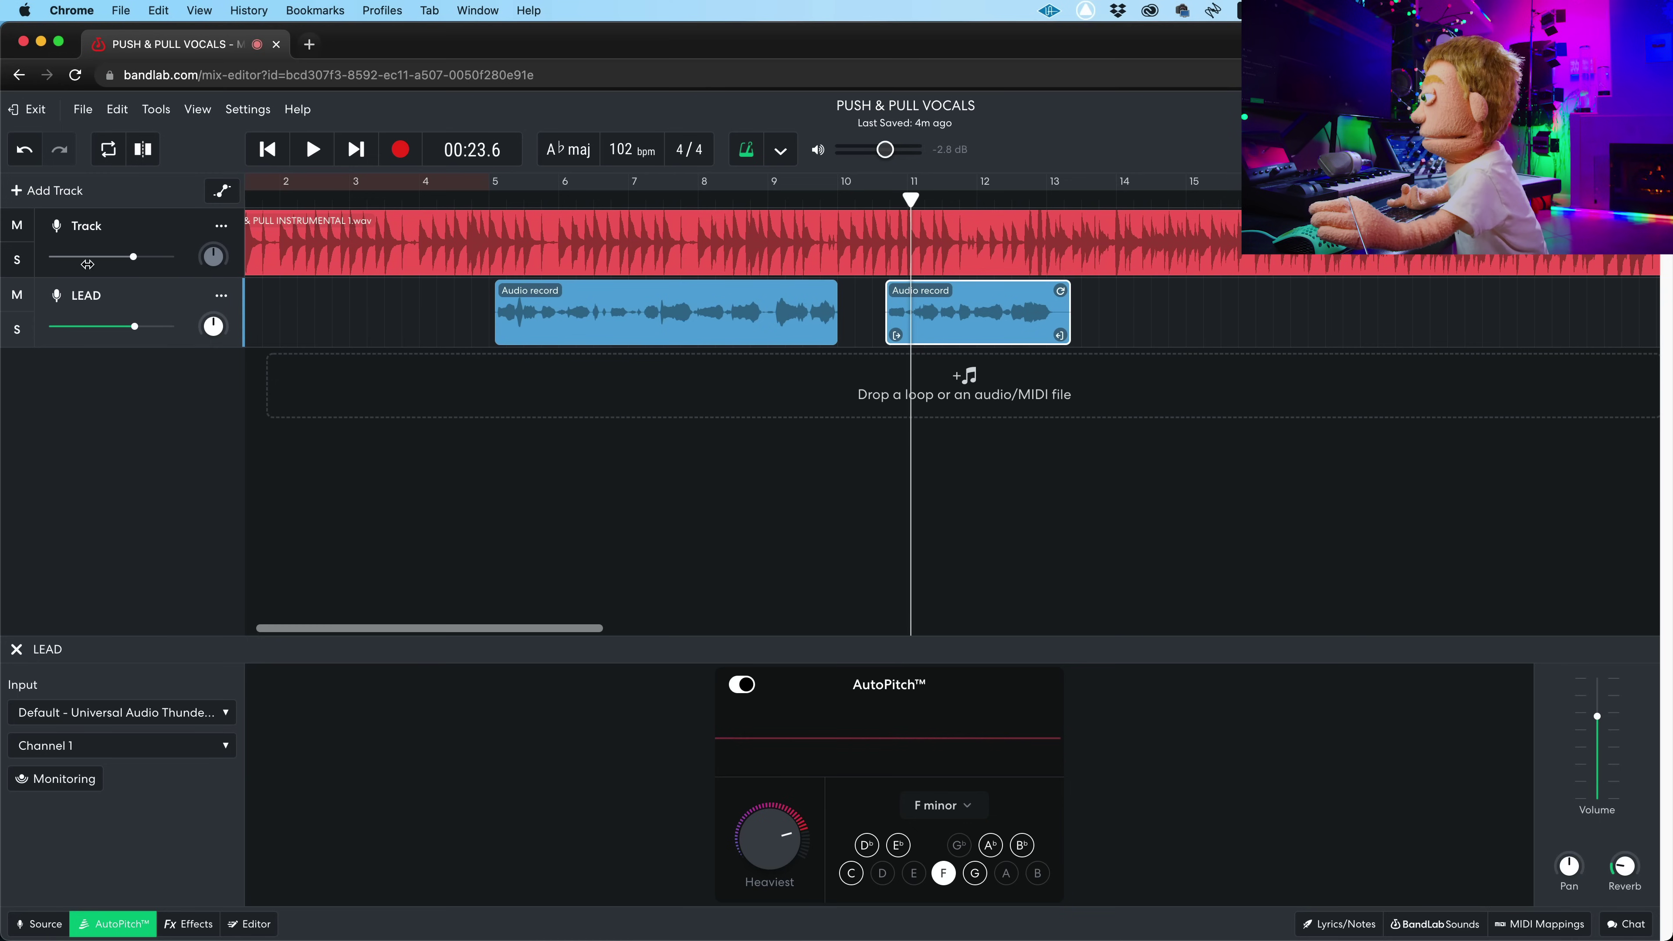
# Step: Duplicate the LEAD track, clear the copy's clips, and record a new take from just before bar 10
pyautogui.click(222, 296)
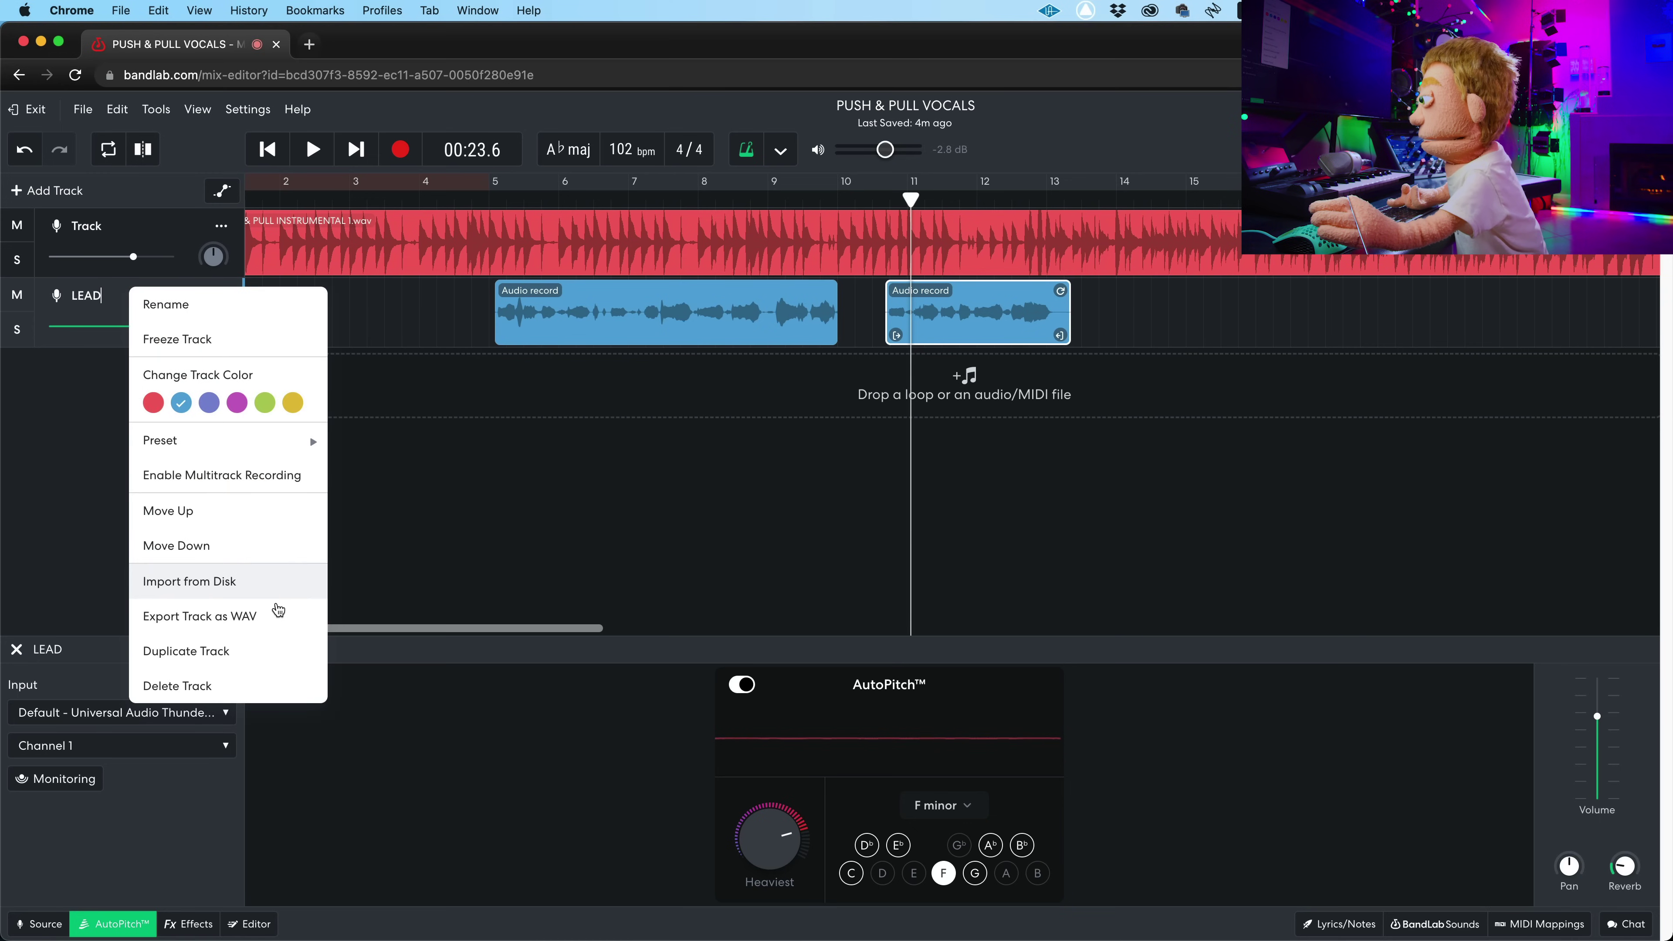
pyautogui.click(211, 651)
pyautogui.moveTo(1119, 369); pyautogui.dragTo(627, 389)
pyautogui.press('Delete')
pyautogui.moveTo(876, 201); pyautogui.dragTo(770, 217)
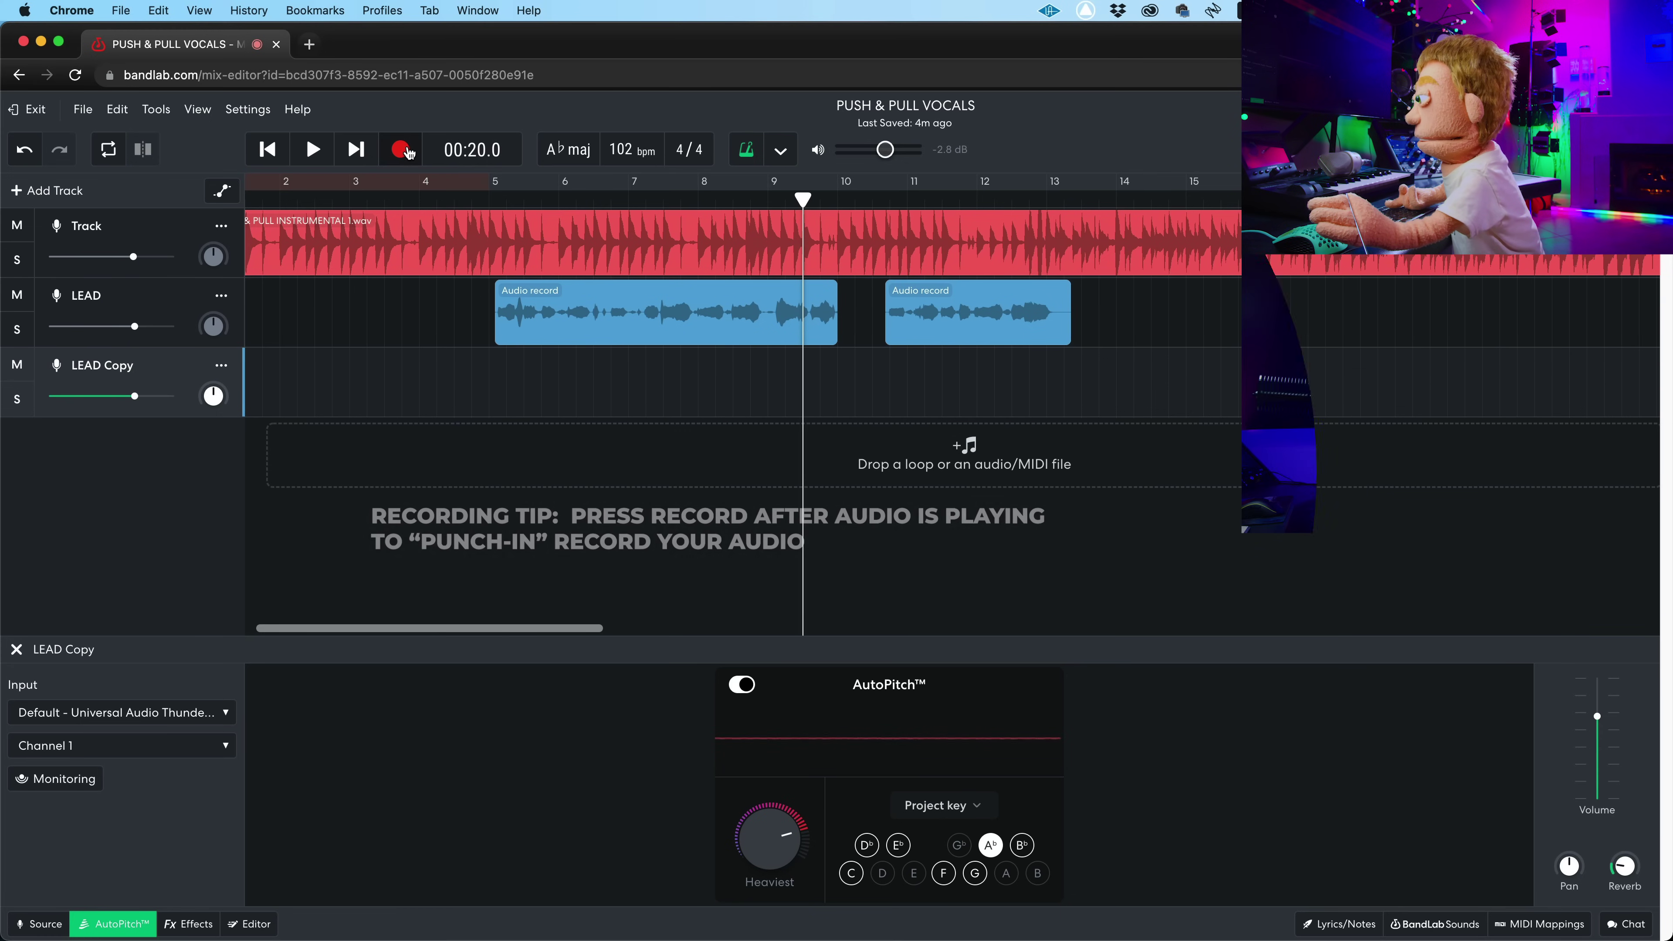
pyautogui.click(402, 152)
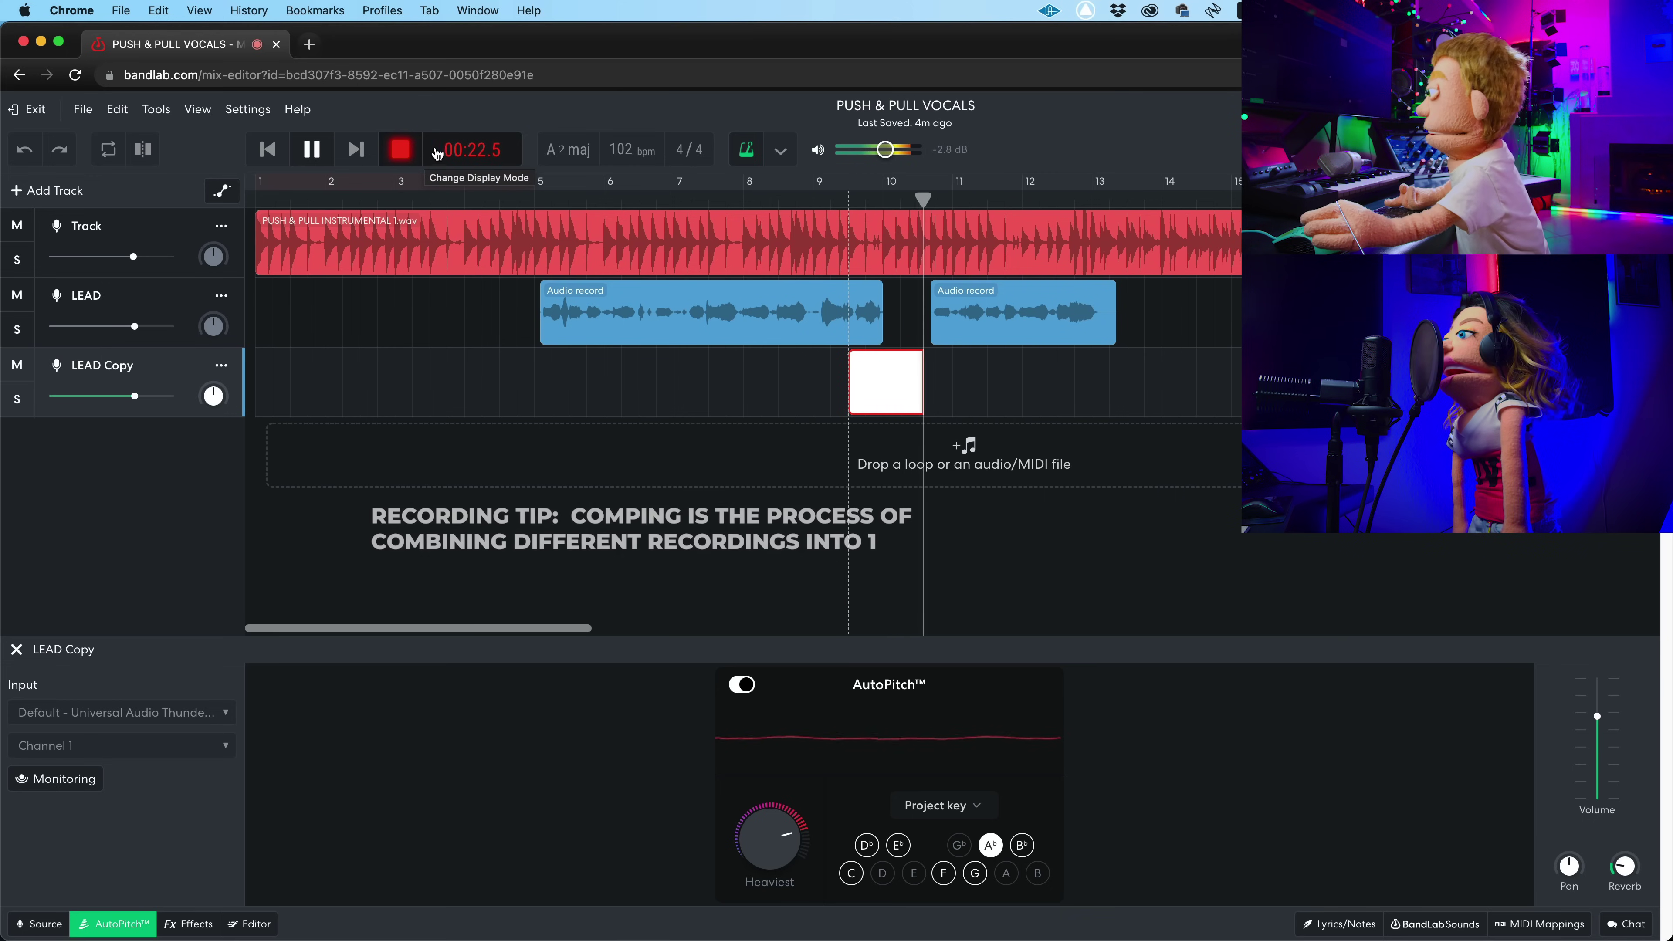
# Step: Stop the take, trim it to start at bar 10 and place it on the LEAD track
pyautogui.press('r')
pyautogui.moveTo(850, 385); pyautogui.dragTo(905, 336)
pyautogui.scroll(-3, 904, 335)
pyautogui.click(381, 229)
# Step: Raise the LEAD track's AutoPitch amount to 91%
pyautogui.click(428, 229)
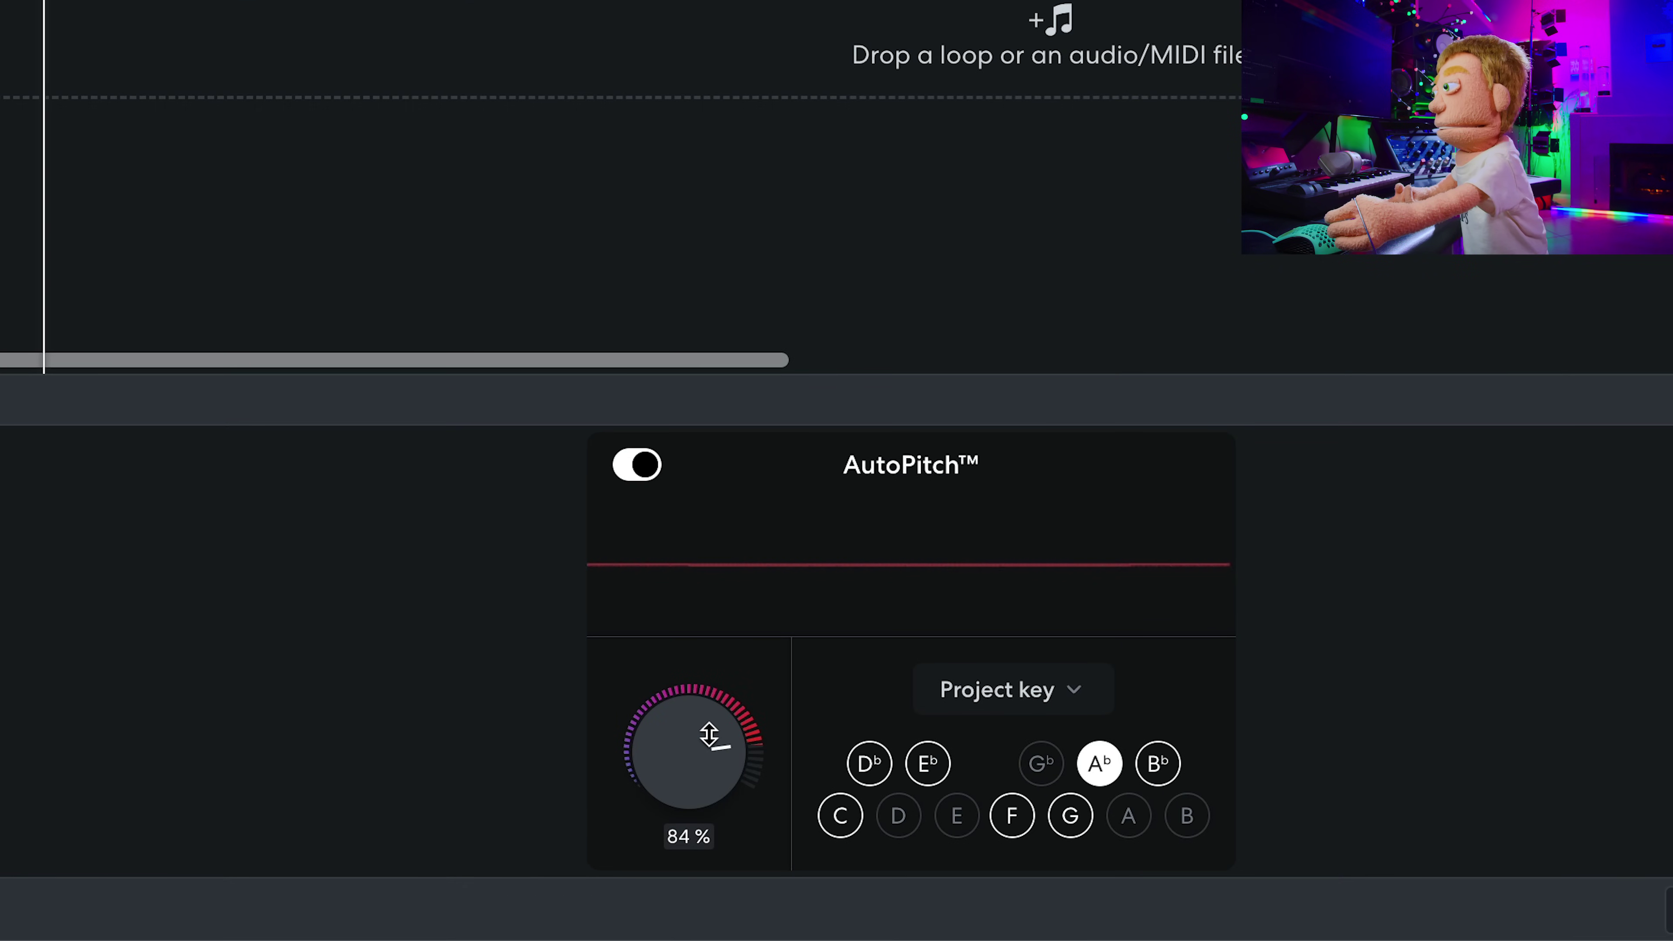
pyautogui.moveTo(714, 727); pyautogui.dragTo(724, 719)
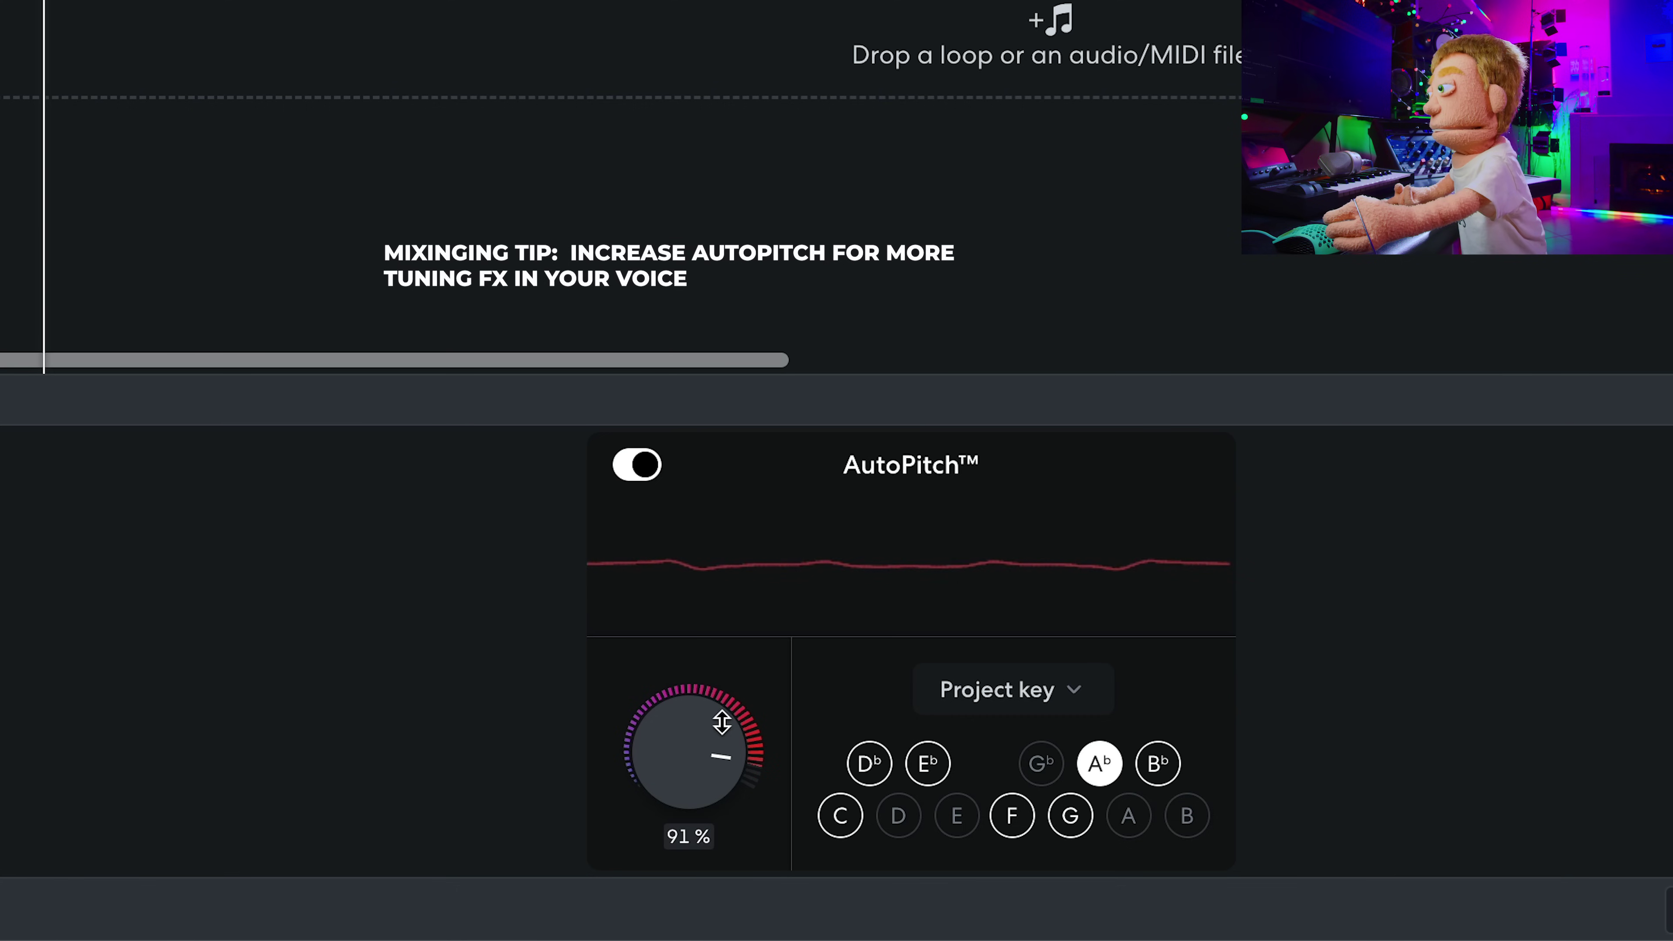
pyautogui.moveTo(714, 772)
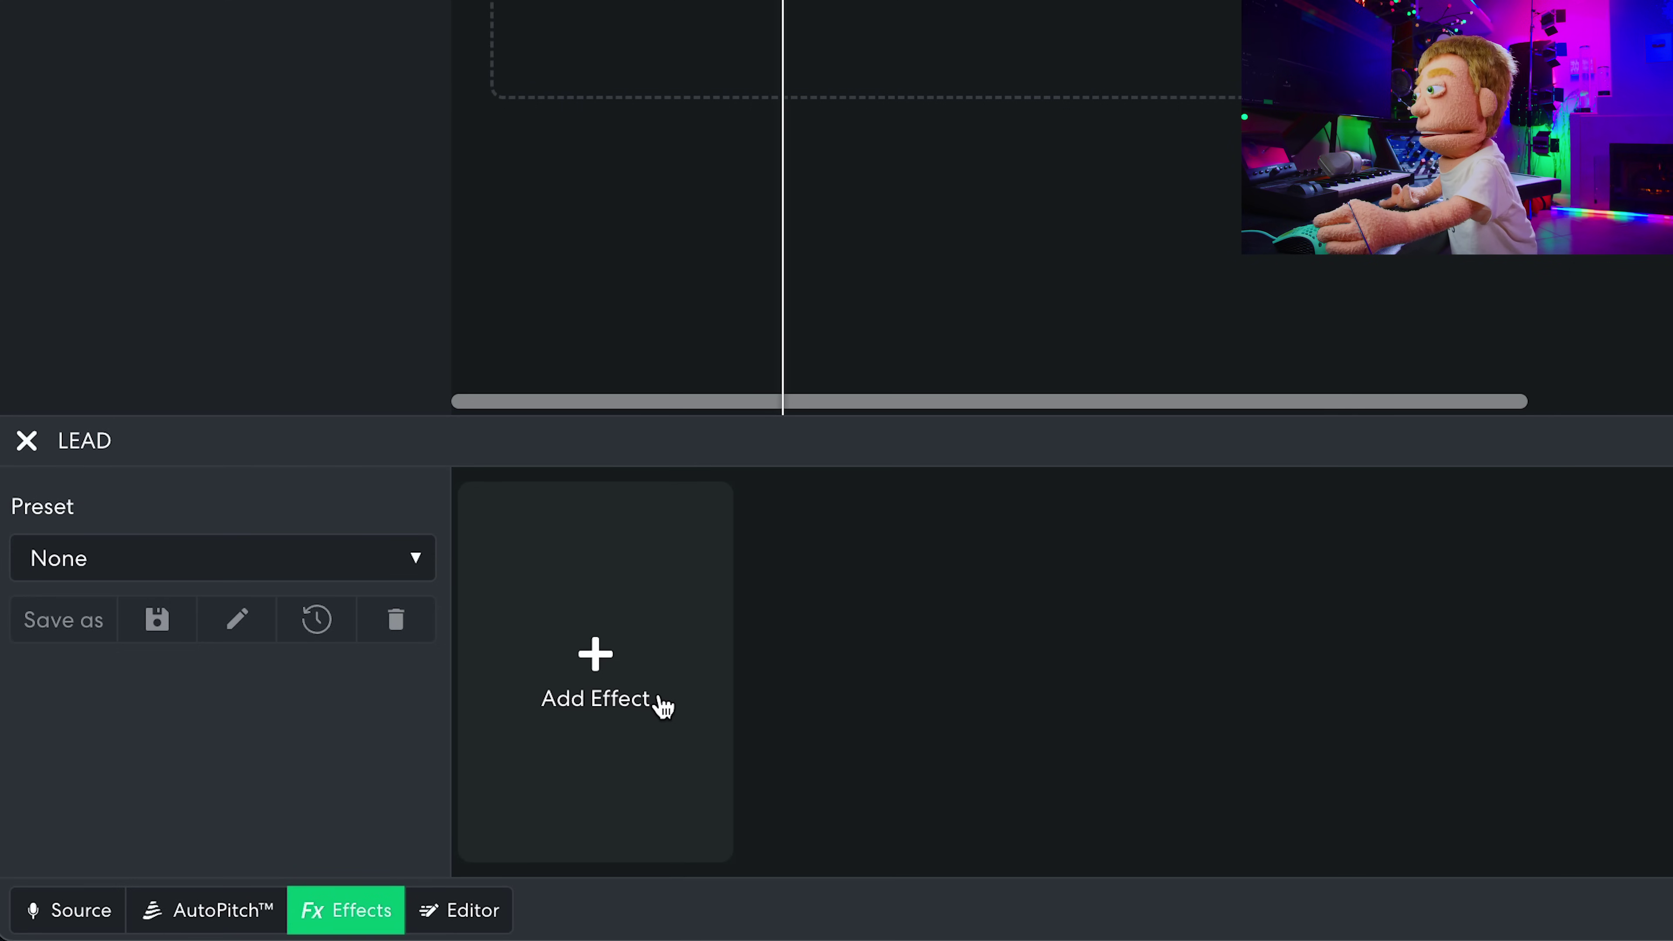
# Step: Add EQ3-M to the LEAD vocal with lows about +2.4 dB, mids and highs at +2.8 dB
pyautogui.click(621, 656)
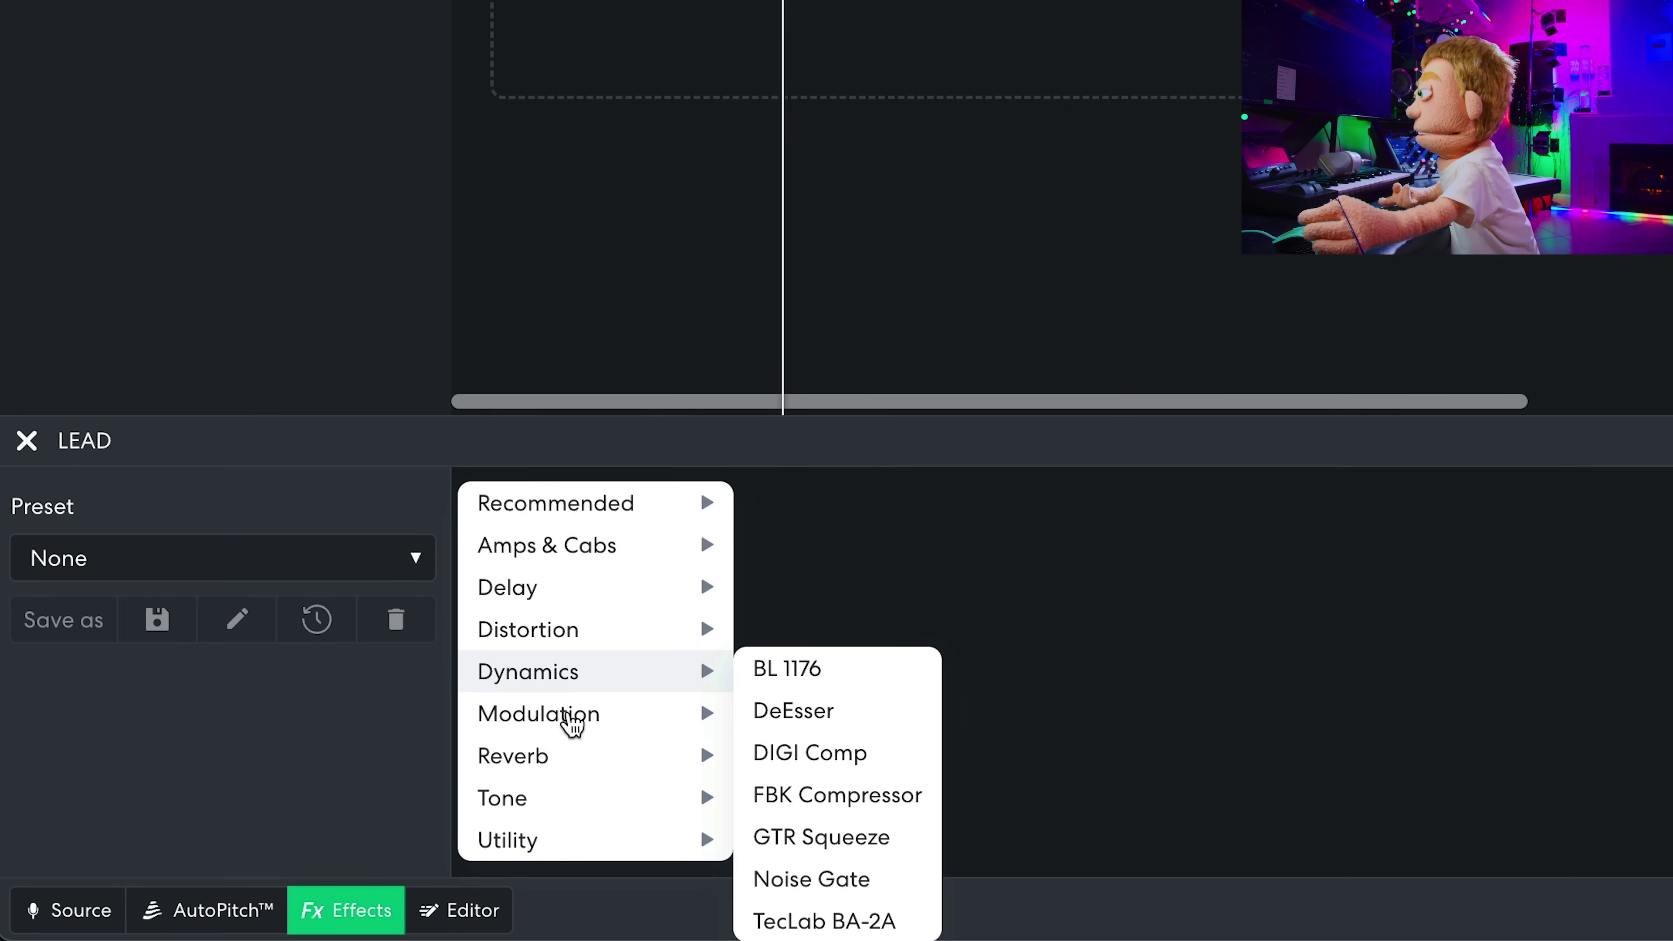
pyautogui.moveTo(668, 800)
pyautogui.click(800, 796)
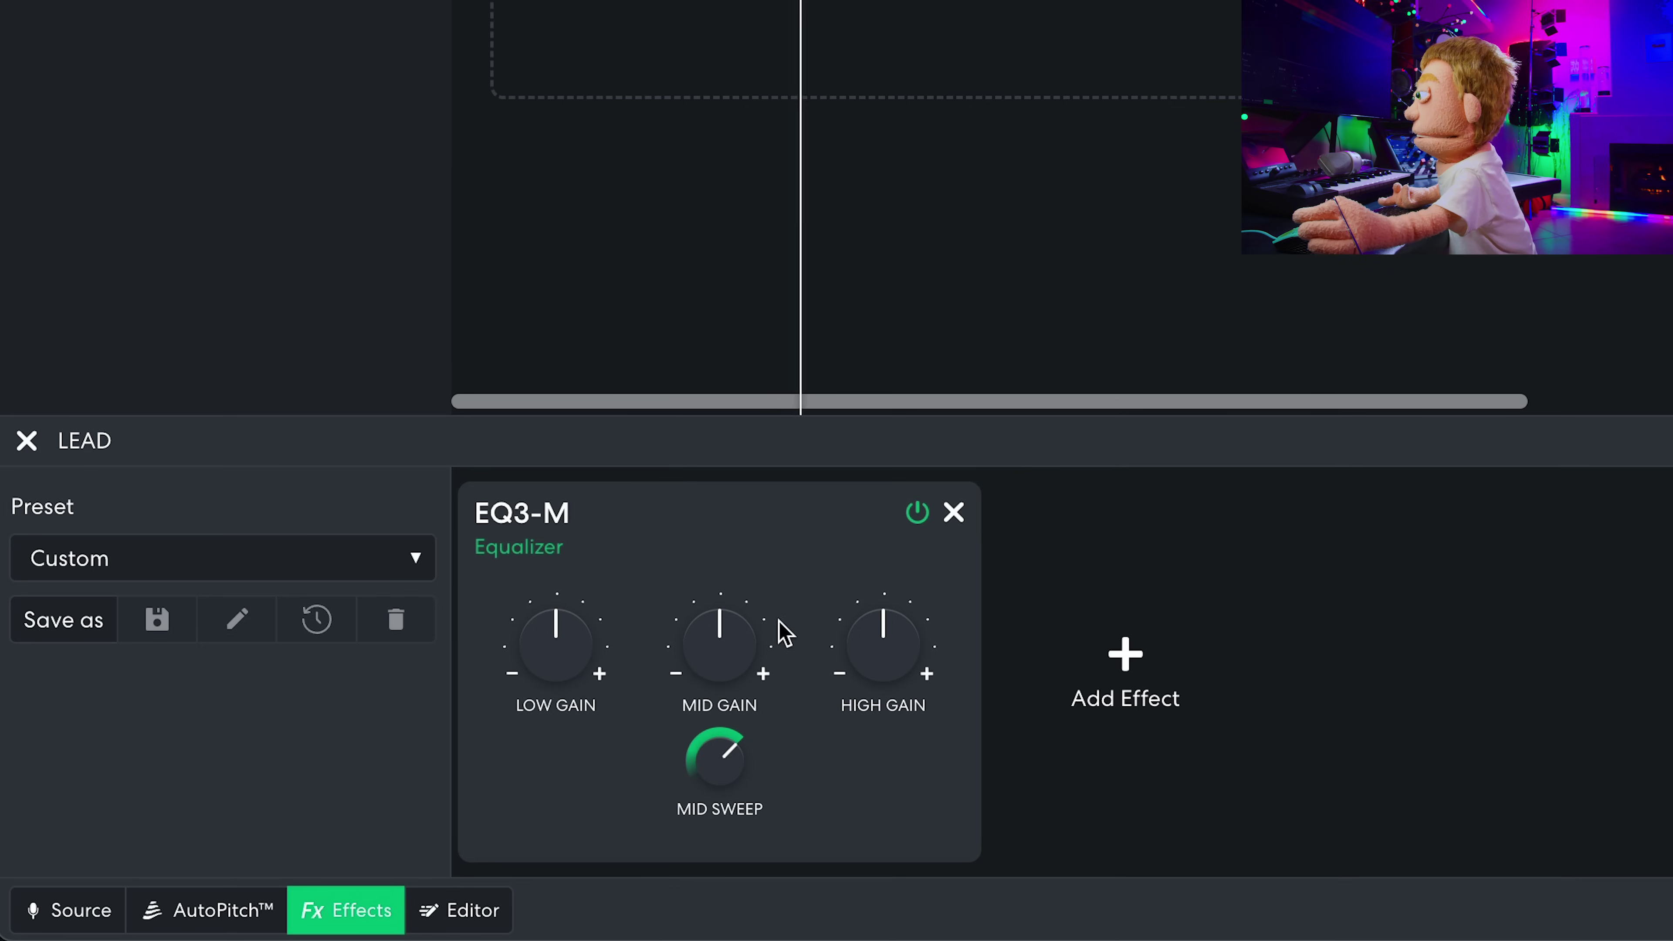
pyautogui.moveTo(725, 629)
pyautogui.mouseDown()
pyautogui.moveTo(713, 571)
pyautogui.moveTo(747, 470)
pyautogui.moveTo(753, 626)
pyautogui.mouseUp()
pyautogui.moveTo(860, 620)
pyautogui.mouseDown()
pyautogui.moveTo(862, 587)
pyautogui.moveTo(851, 605)
pyautogui.mouseUp()
pyautogui.moveTo(568, 639)
pyautogui.mouseDown()
pyautogui.moveTo(618, 547)
pyautogui.moveTo(624, 448)
pyautogui.moveTo(583, 624)
pyautogui.mouseUp()
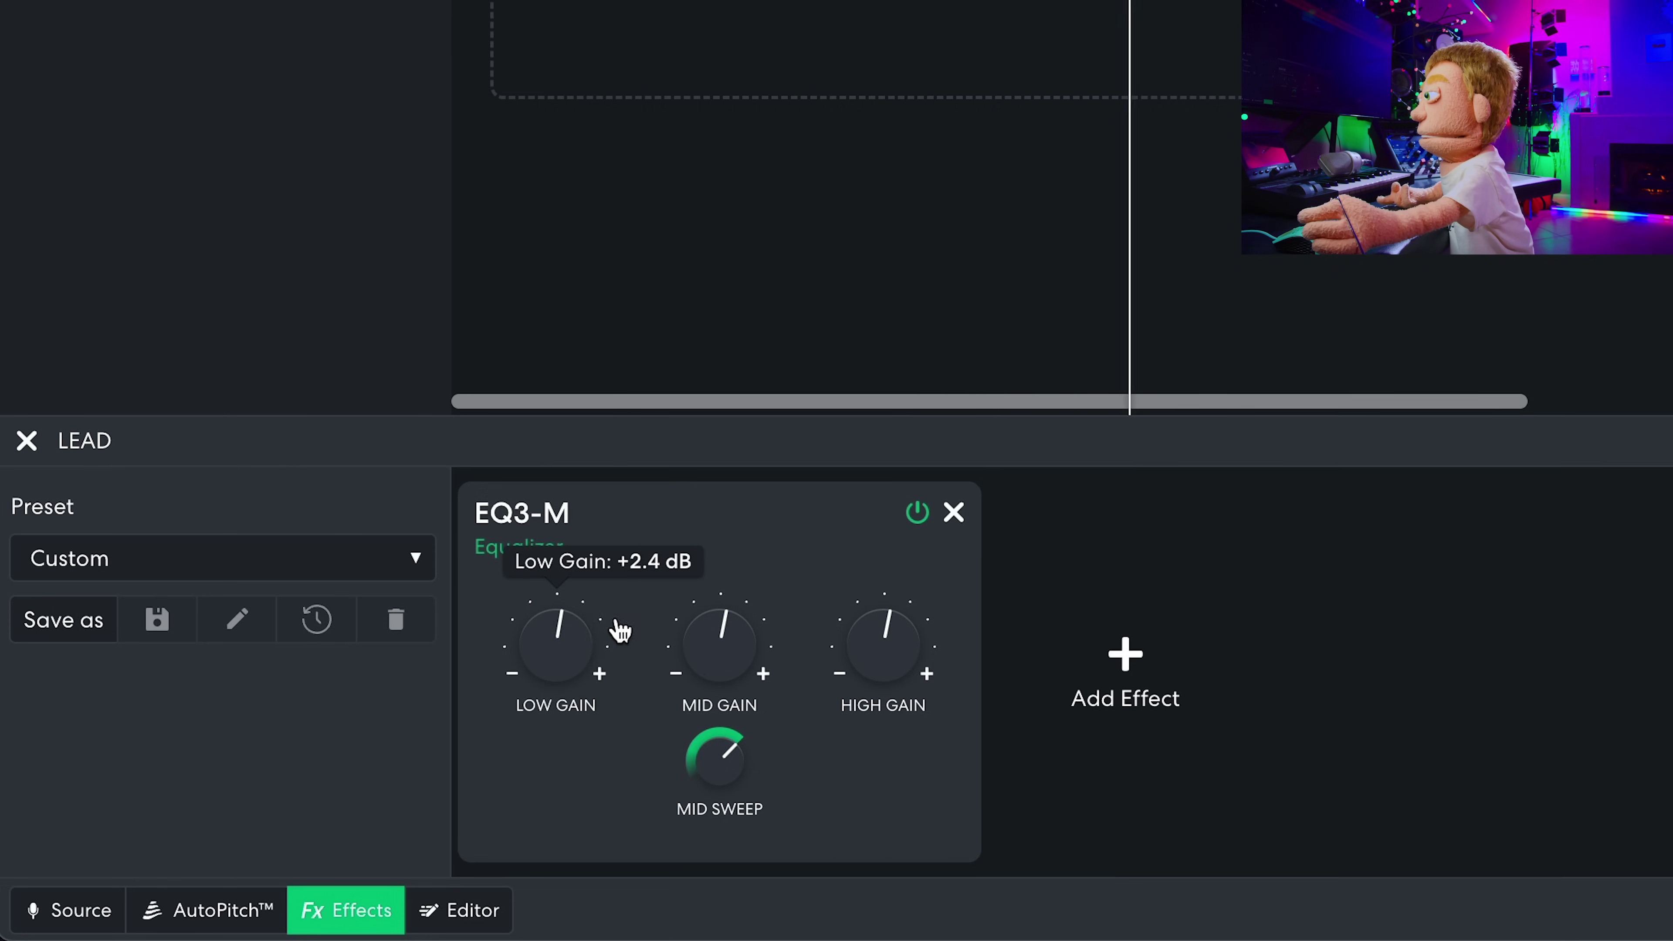
# Step: Add a BL 1176 compressor to the LEAD vocal at 4:1, with attack raised and release lowered to 2.8
pyautogui.click(1124, 665)
pyautogui.moveTo(1161, 644)
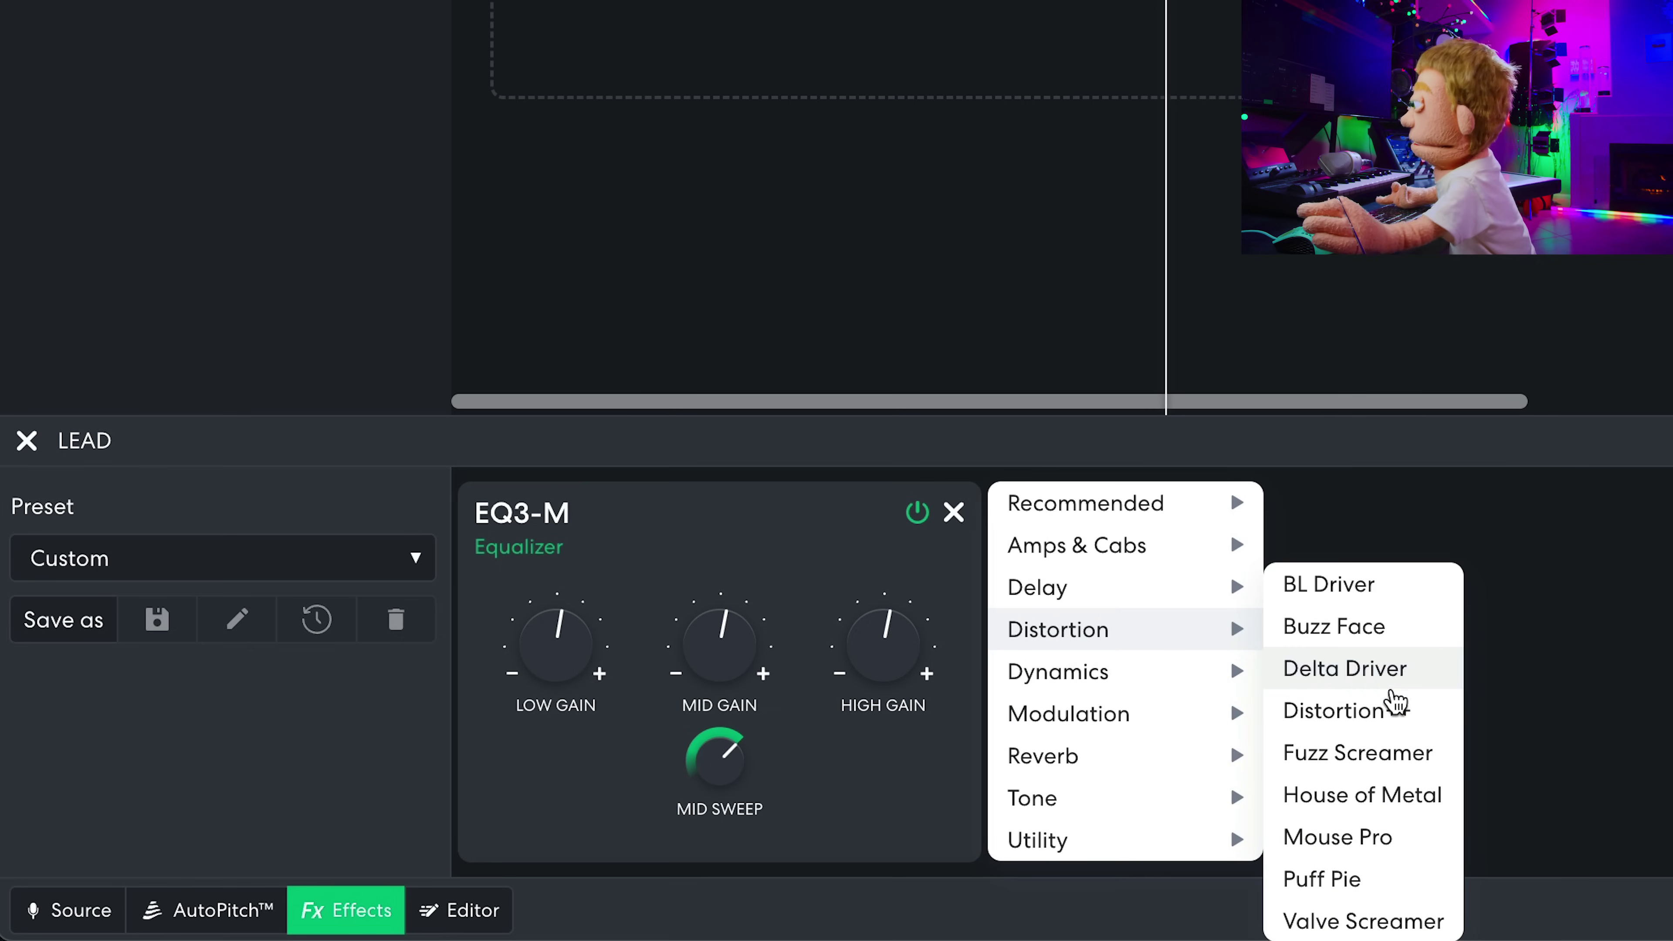
pyautogui.moveTo(1149, 680)
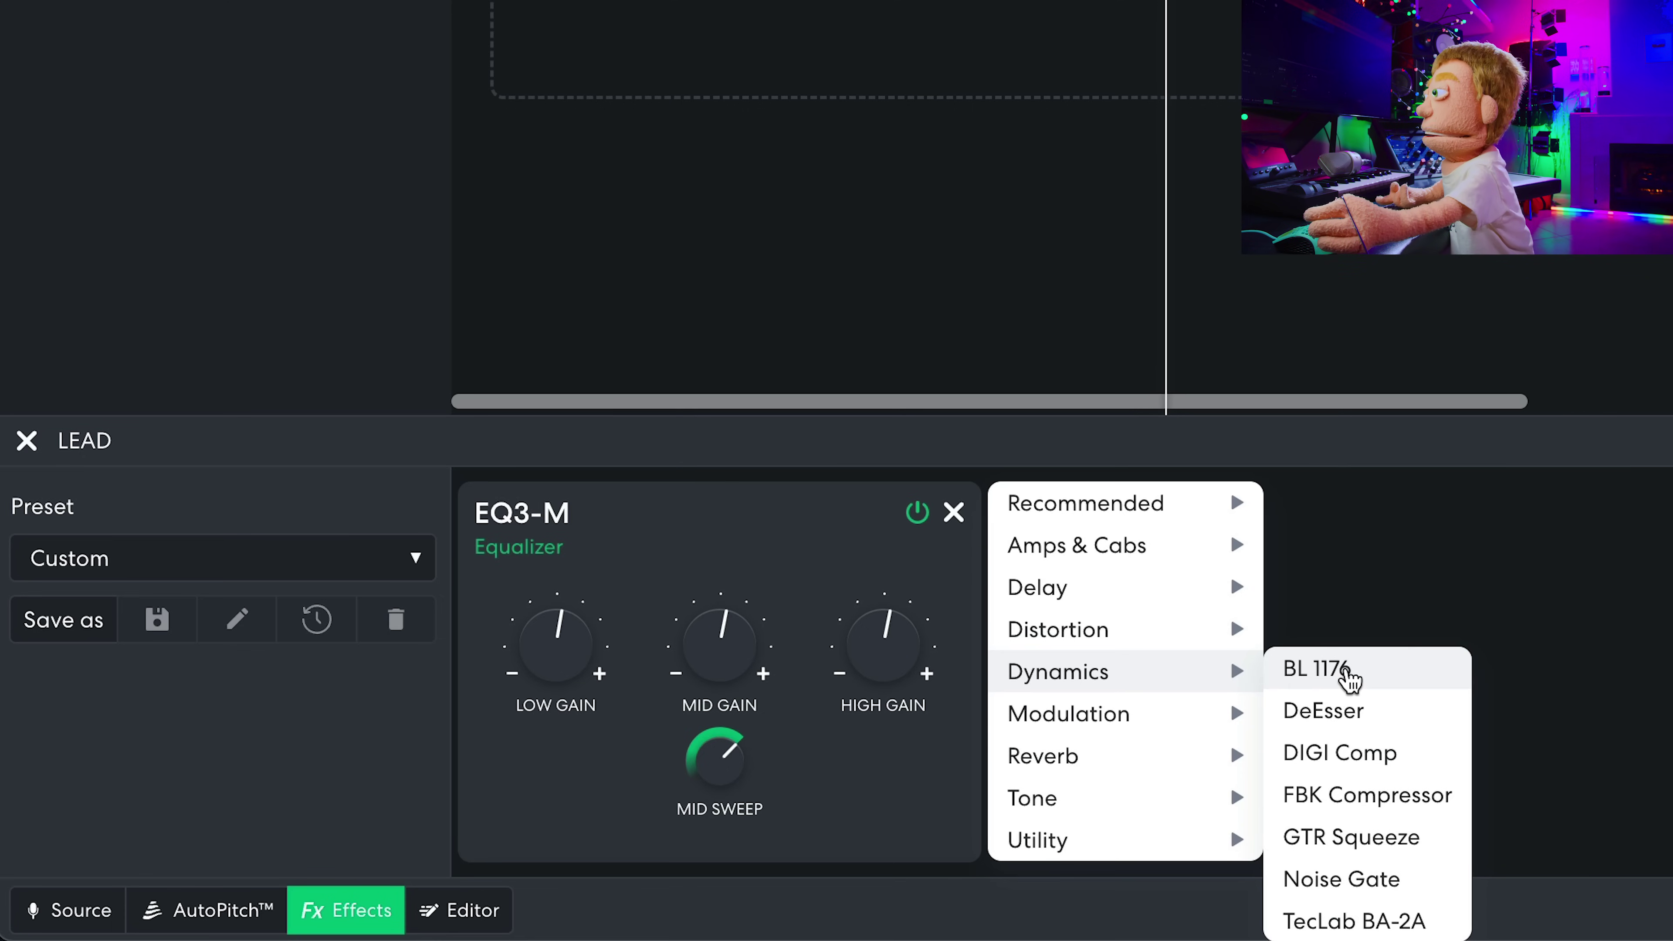
pyautogui.click(1347, 672)
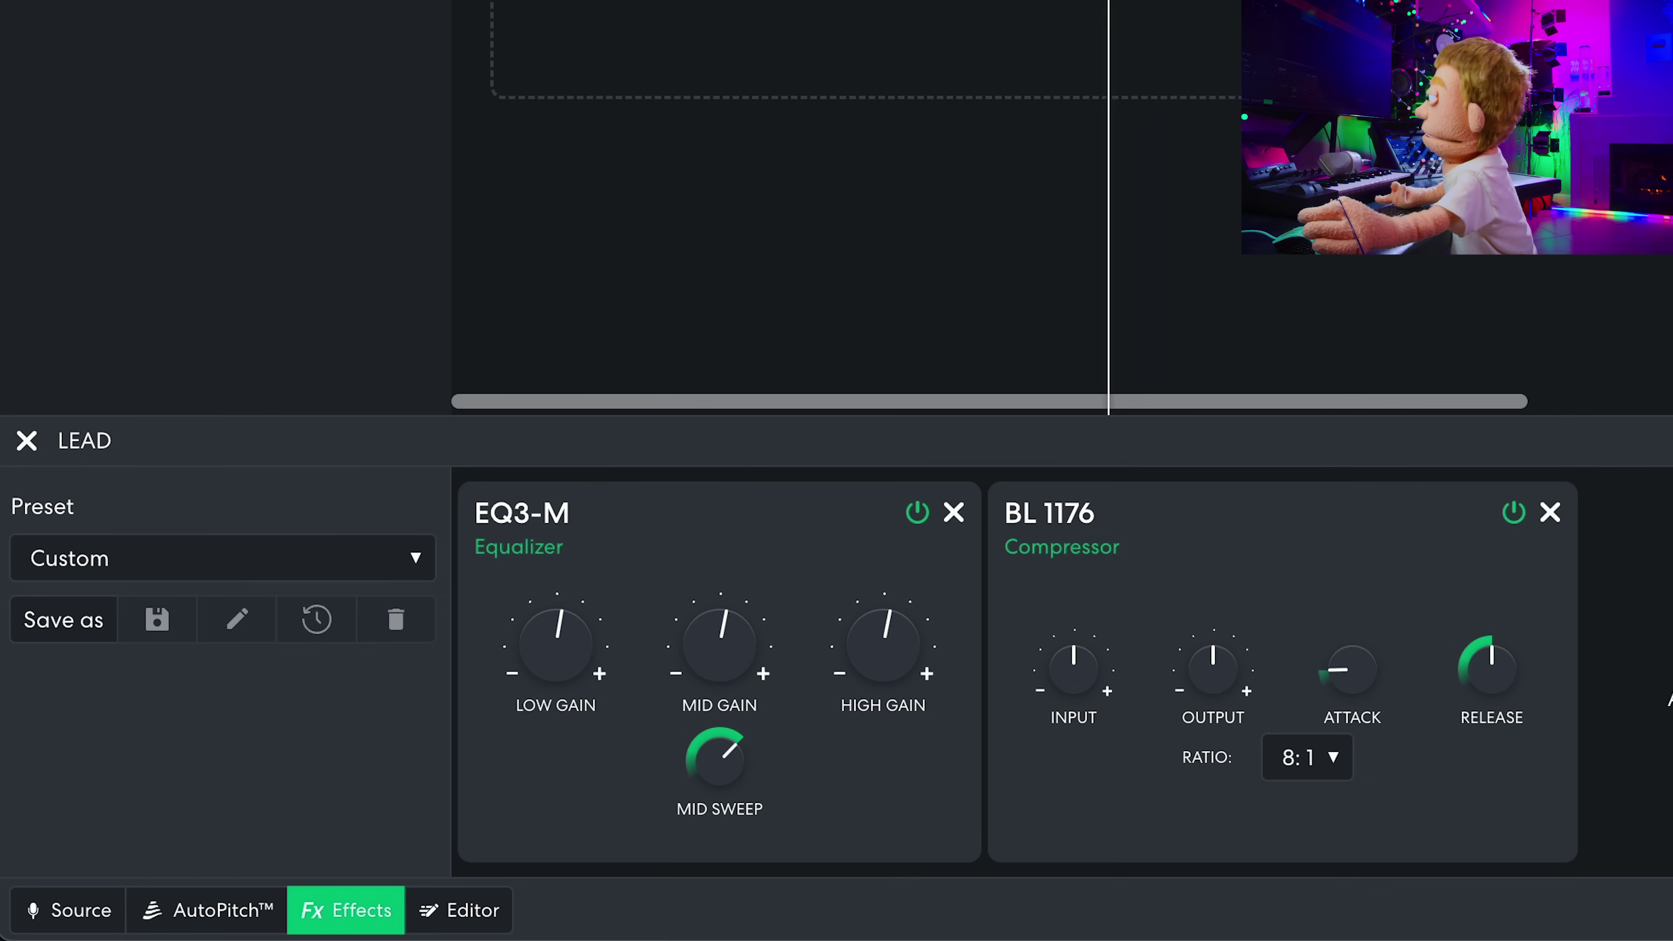
pyautogui.moveTo(1314, 667)
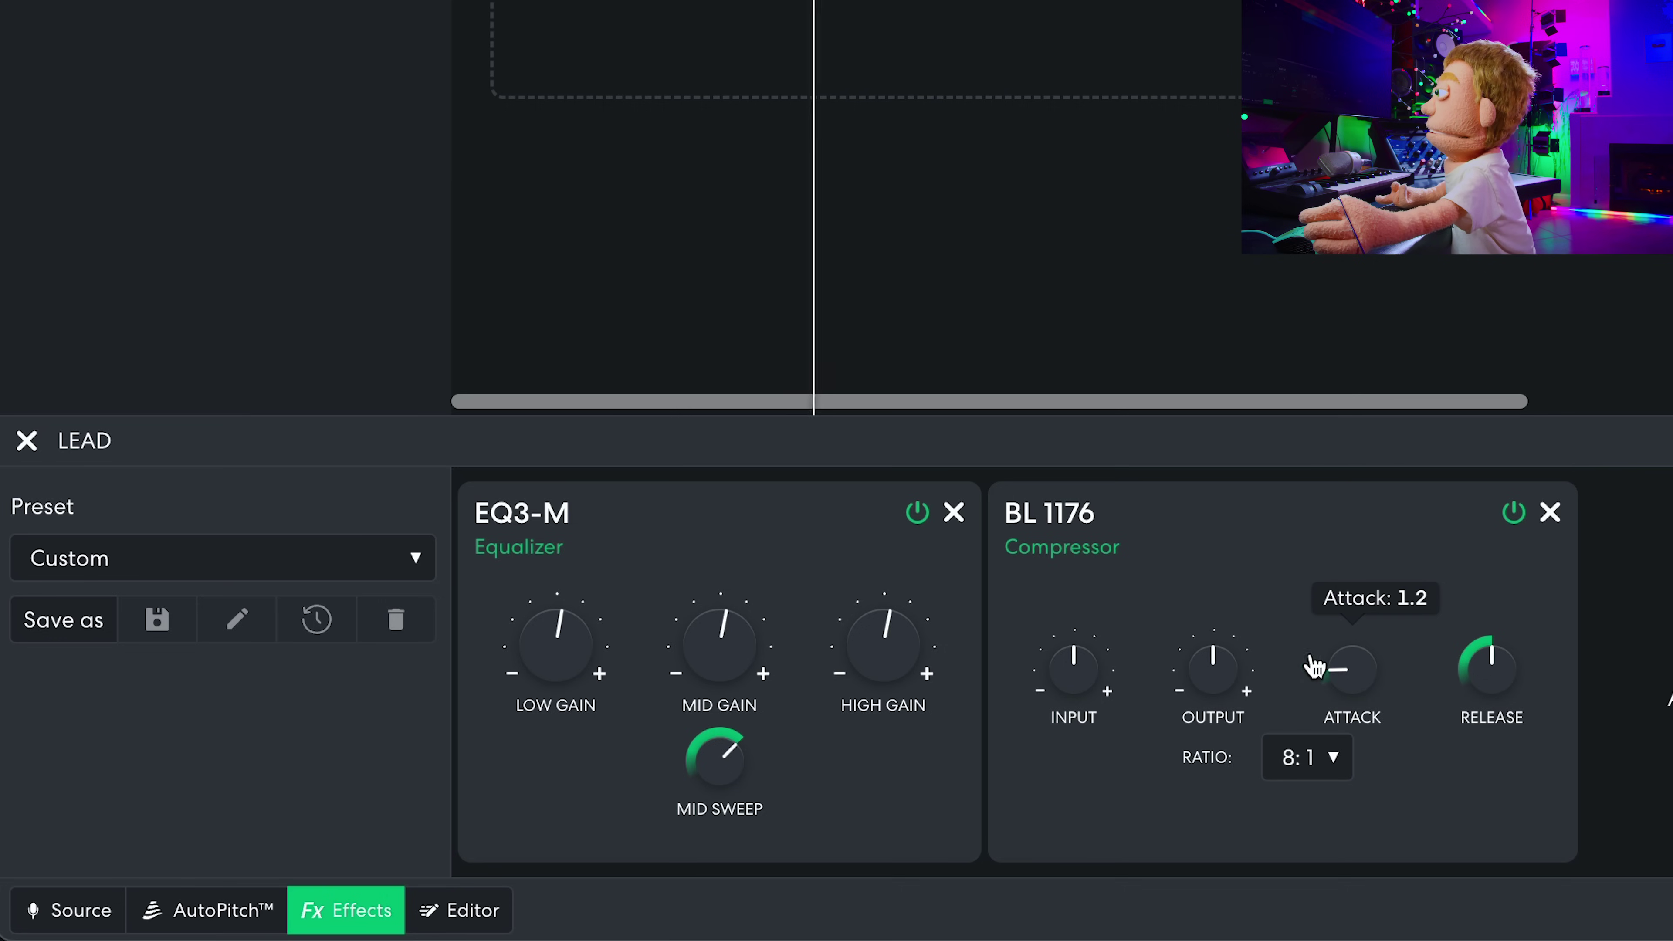
pyautogui.click(1332, 758)
pyautogui.click(1296, 751)
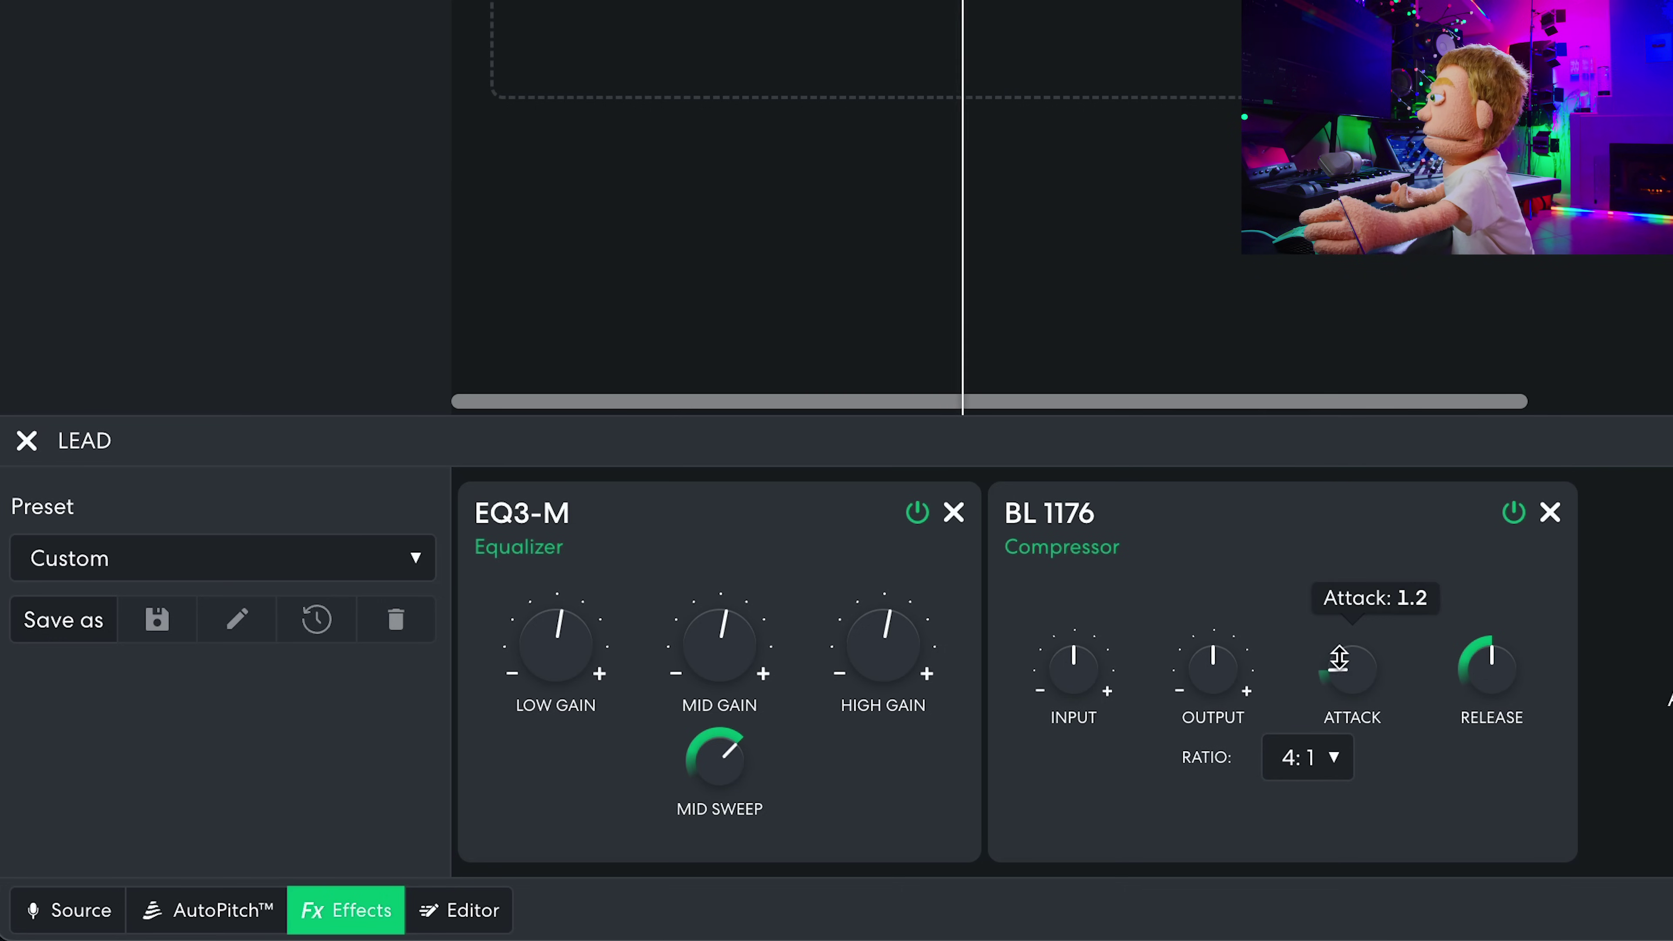
pyautogui.moveTo(1337, 665); pyautogui.dragTo(1412, 422)
pyautogui.moveTo(1480, 651)
pyautogui.moveTo(1480, 651); pyautogui.dragTo(1454, 763)
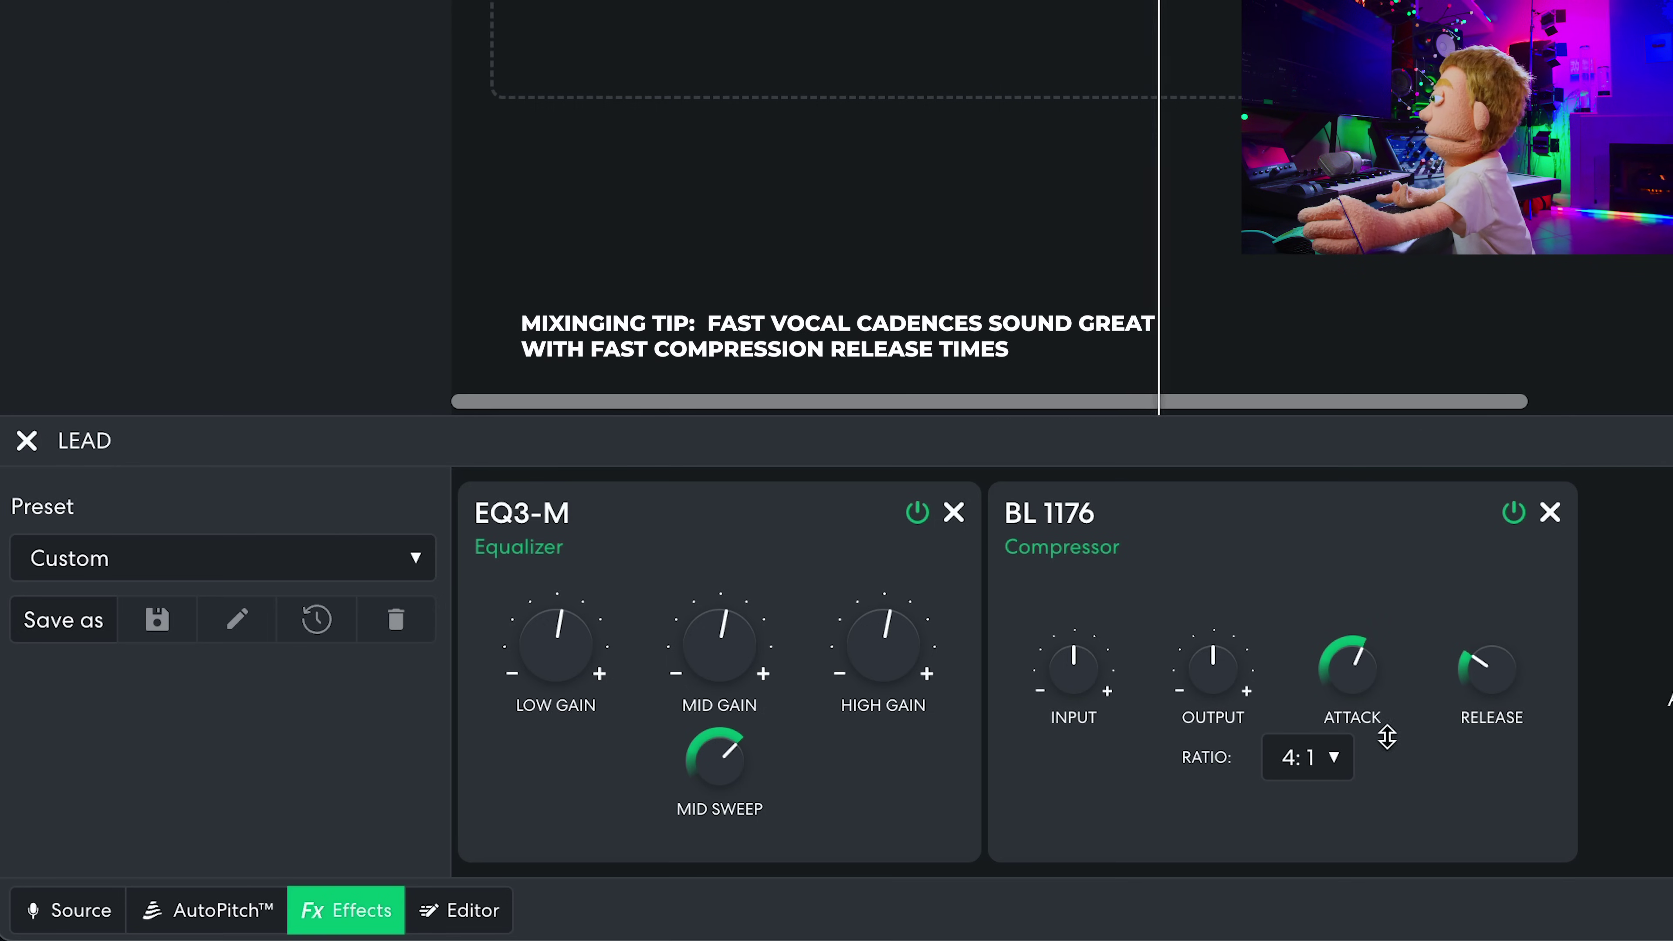
# Step: Lower the LEAD vocal's EQ mid gain to about +0.2 dB
pyautogui.moveTo(683, 671)
pyautogui.moveTo(697, 663); pyautogui.dragTo(703, 674)
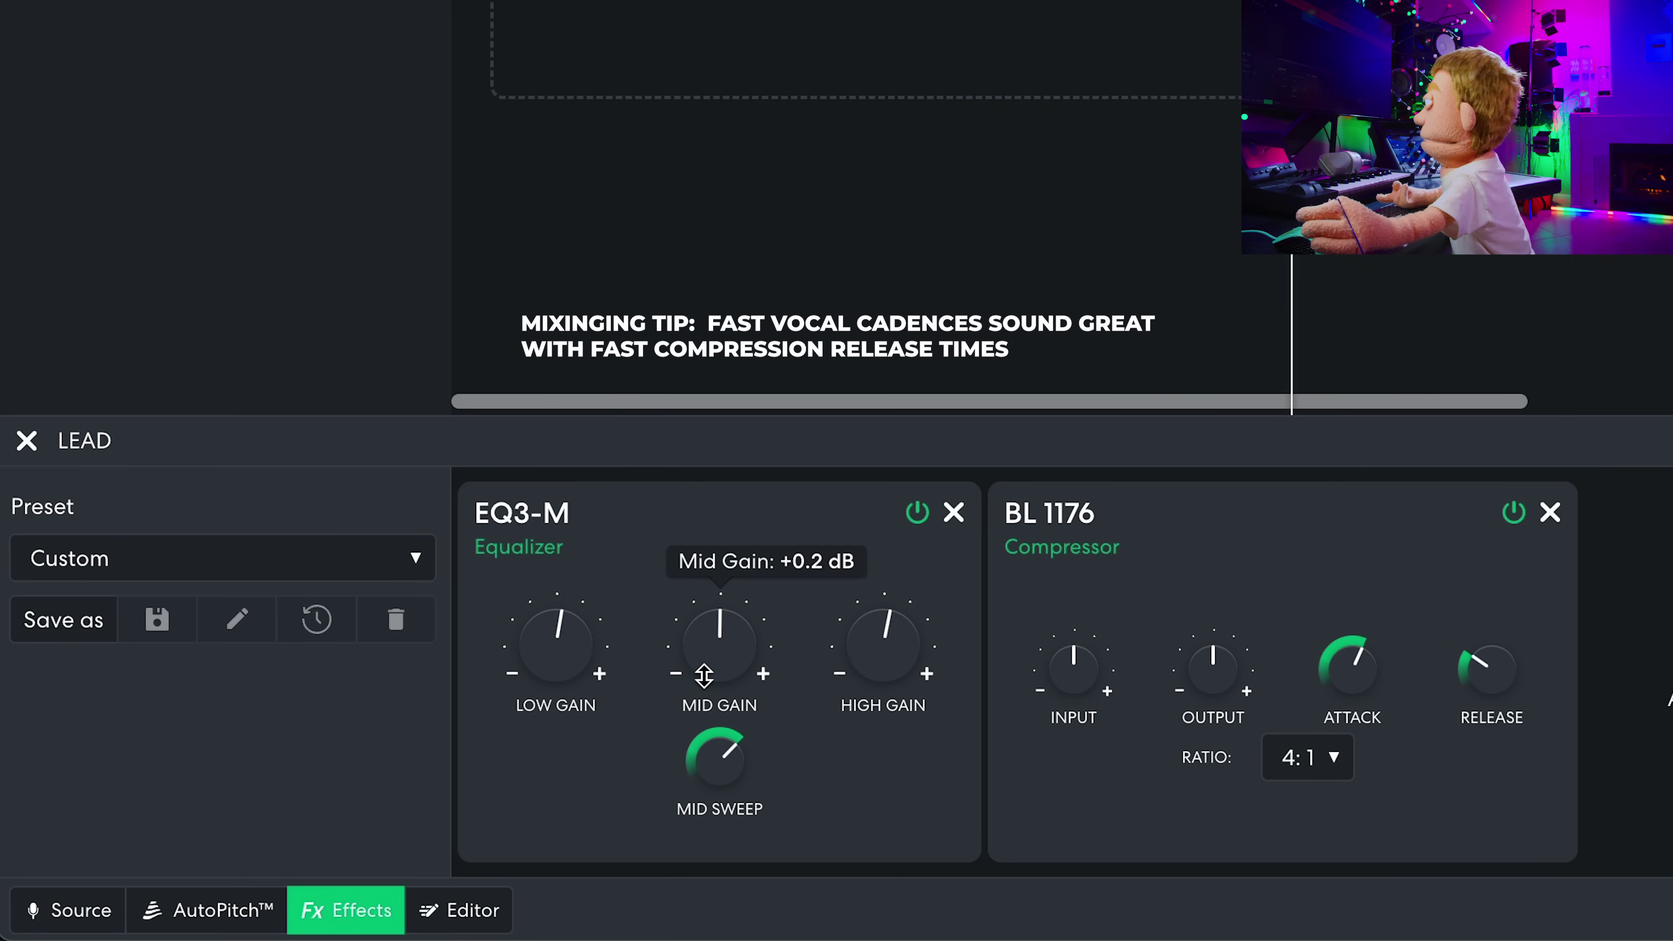
pyautogui.moveTo(858, 670)
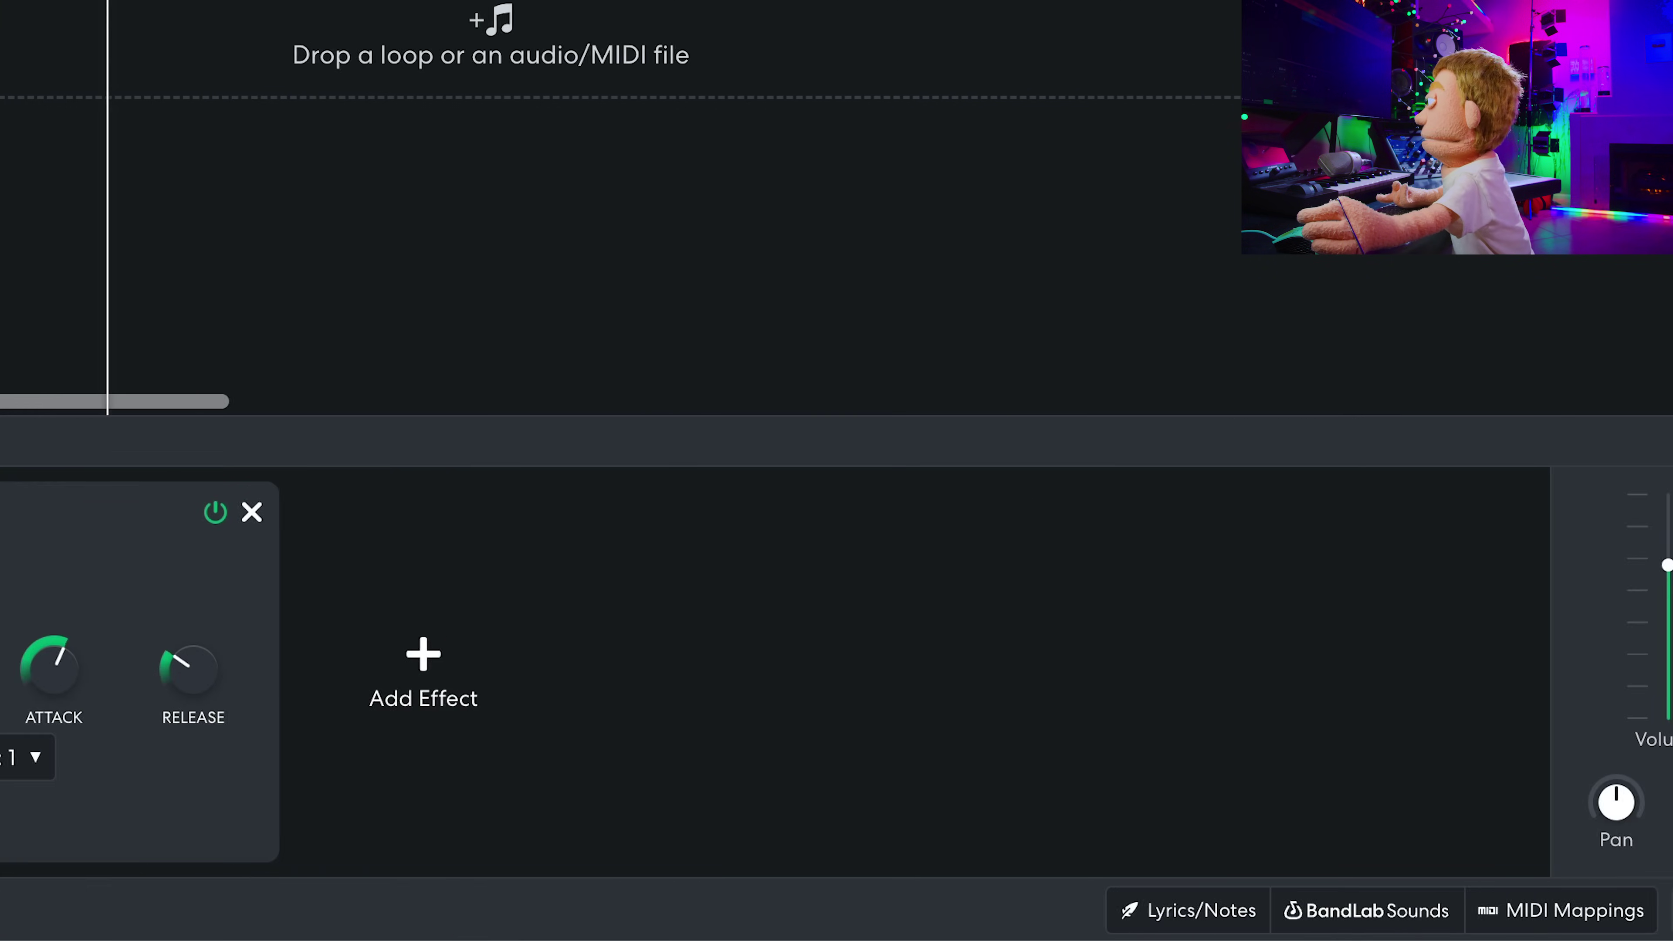
pyautogui.moveTo(1584, 801)
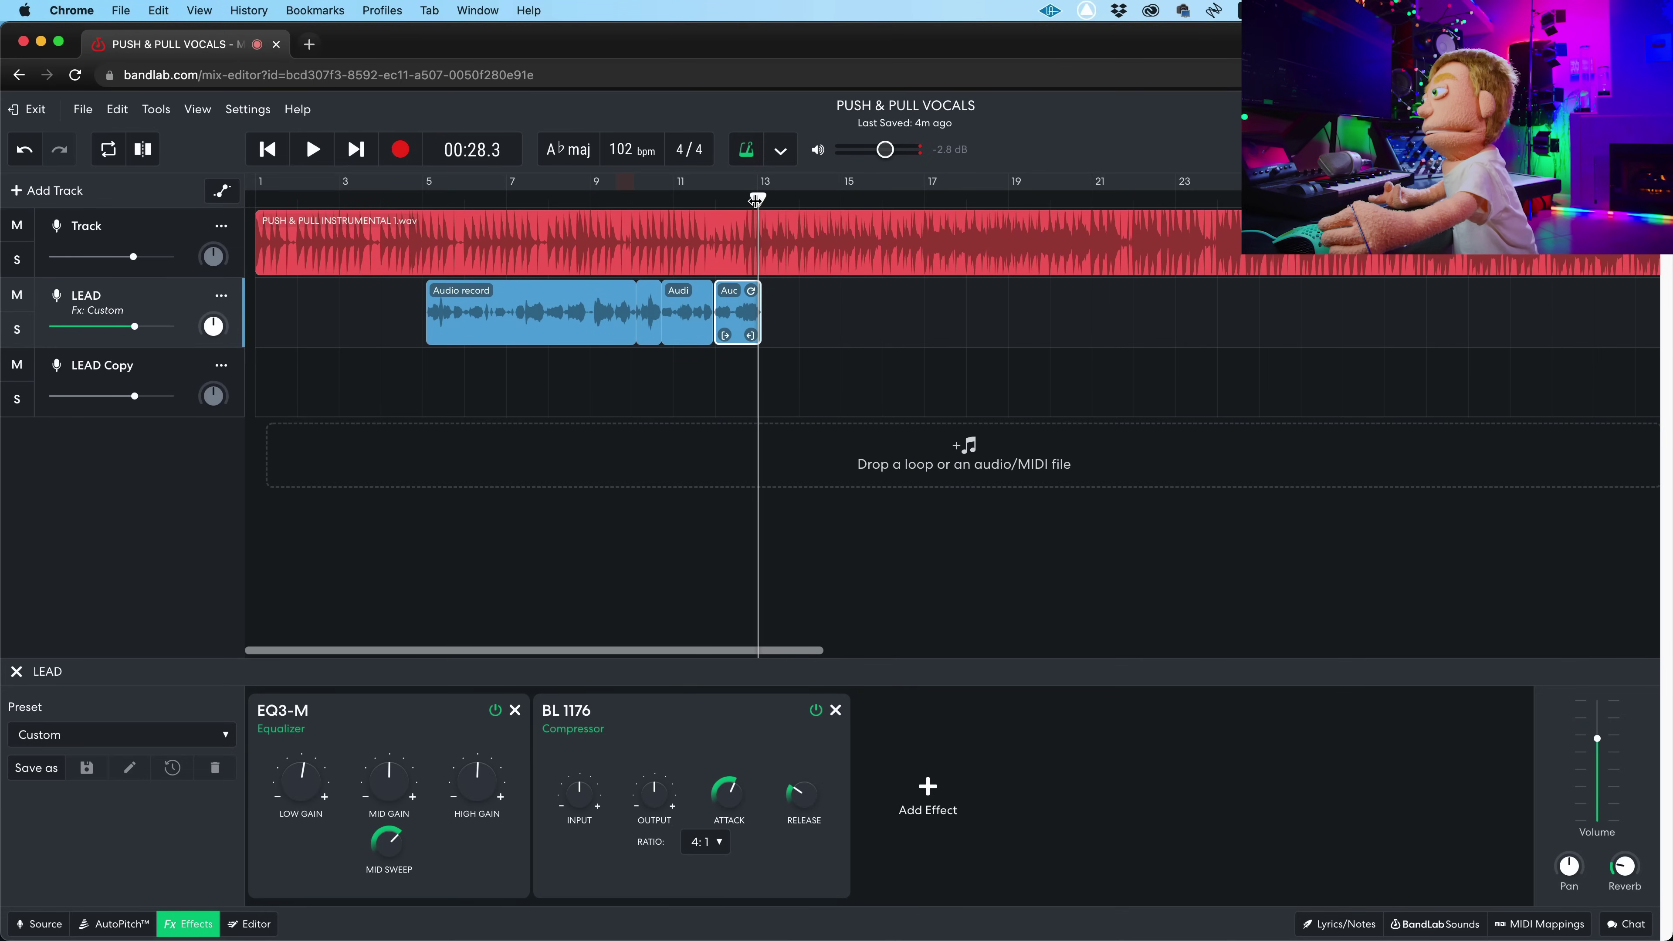
# Step: Record the next phrase on LEAD Copy from around bar 11, then move the take up onto LEAD
pyautogui.moveTo(756, 199); pyautogui.dragTo(647, 202)
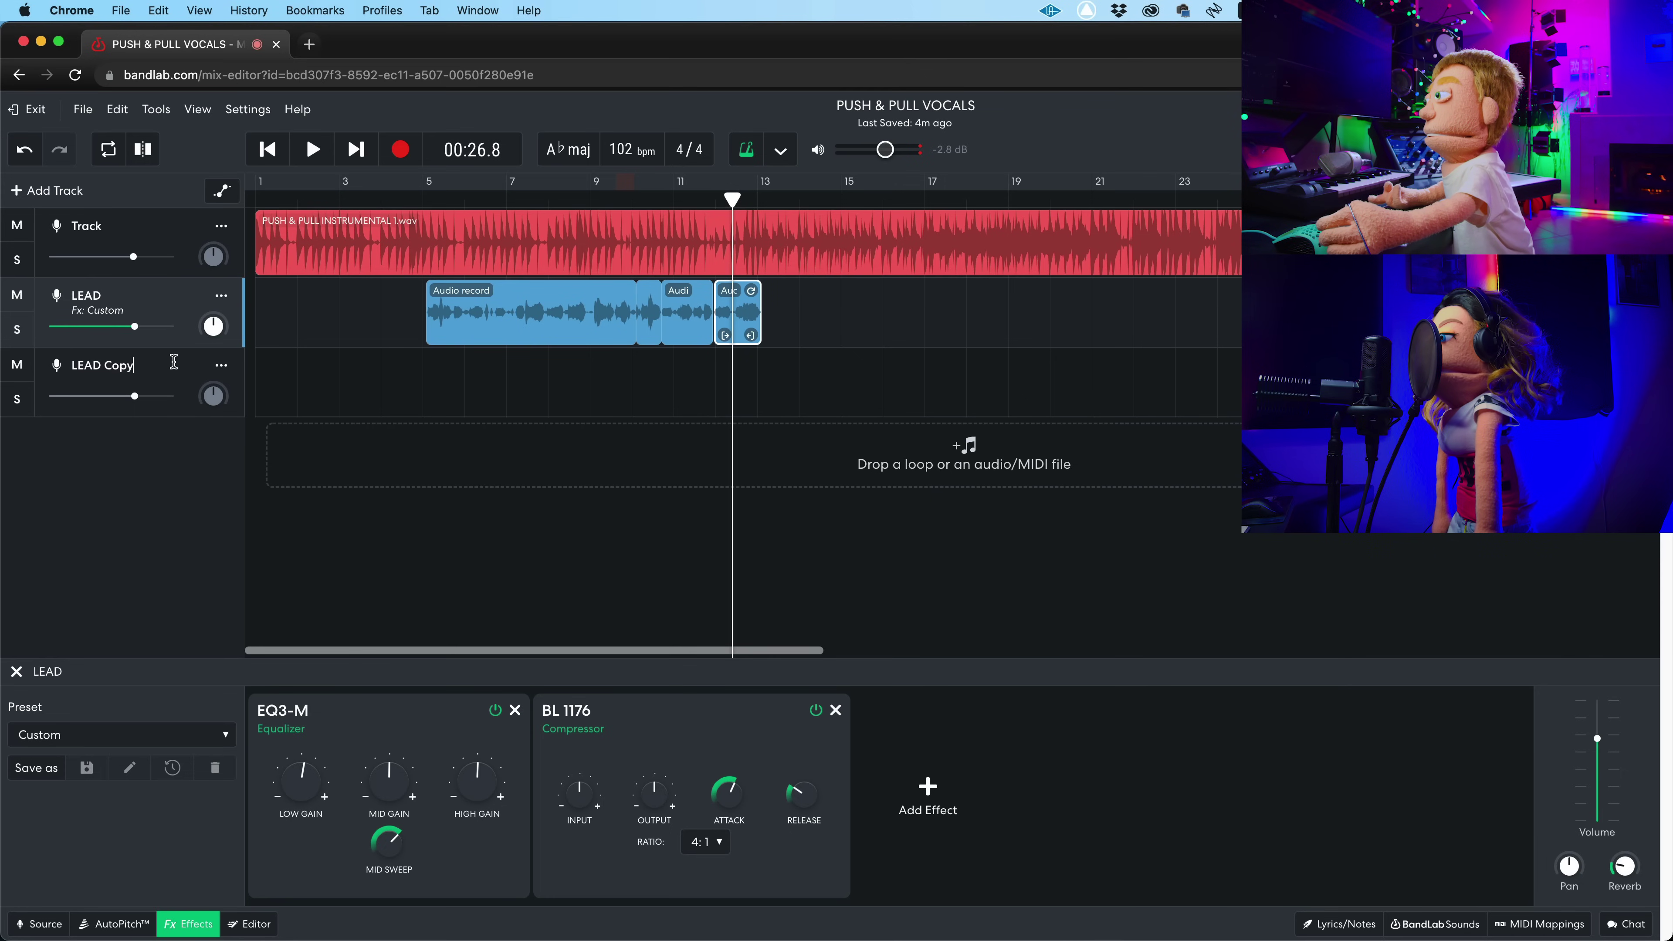
pyautogui.click(174, 362)
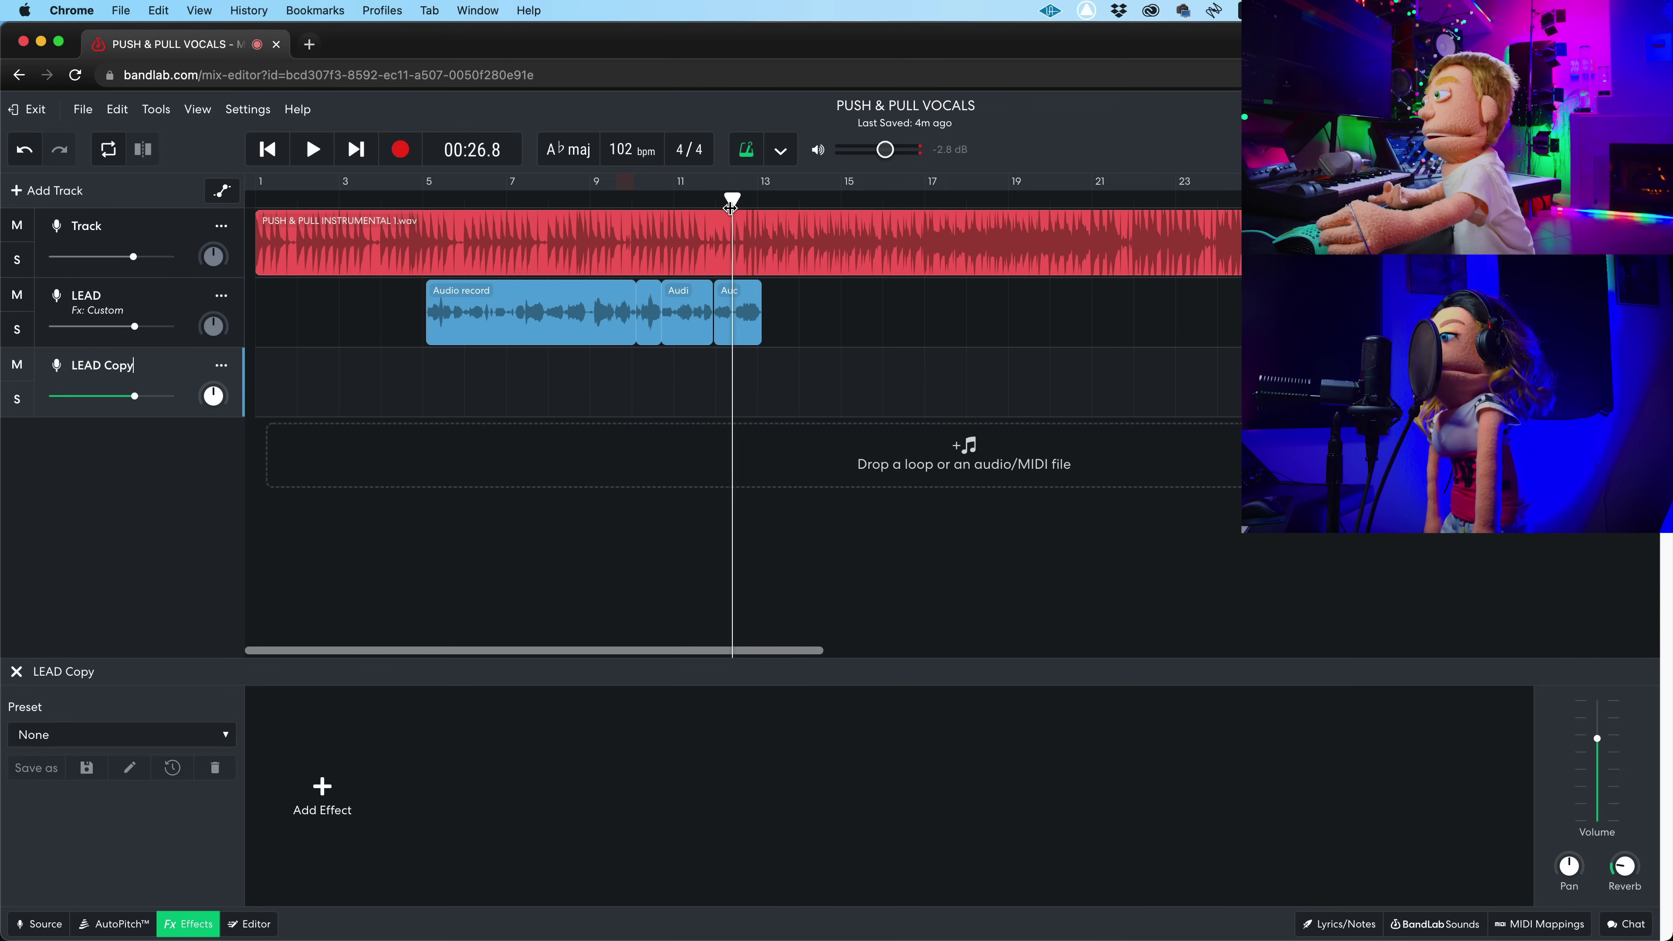
pyautogui.moveTo(729, 206); pyautogui.dragTo(699, 200)
pyautogui.press('r')
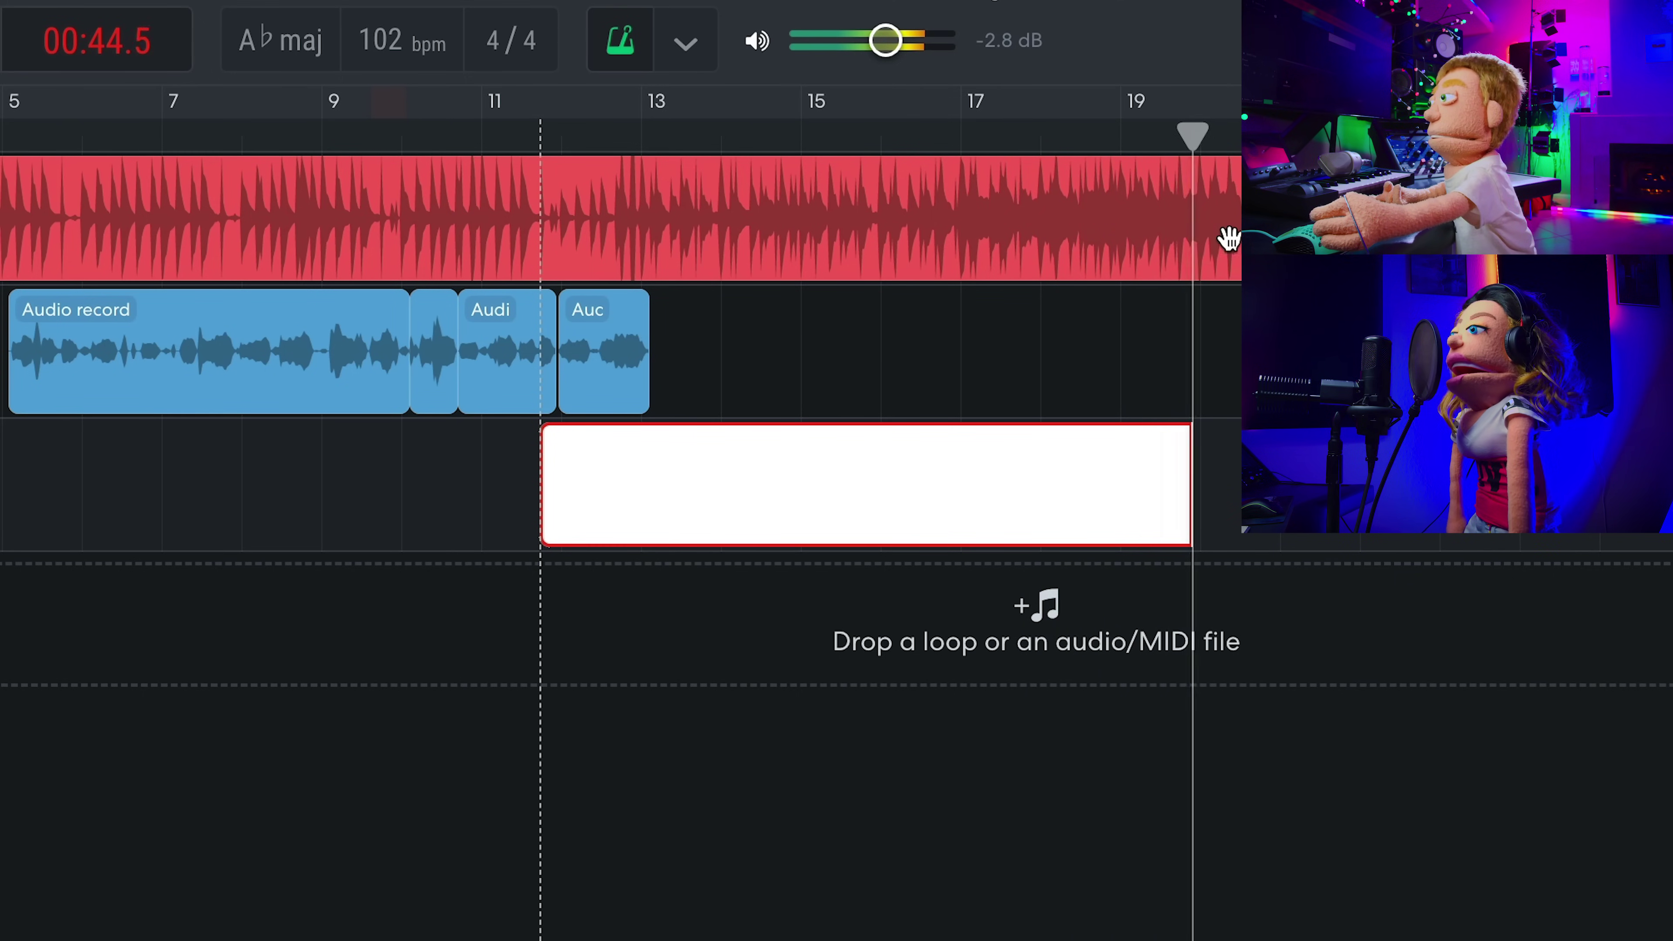
pyautogui.press('space')
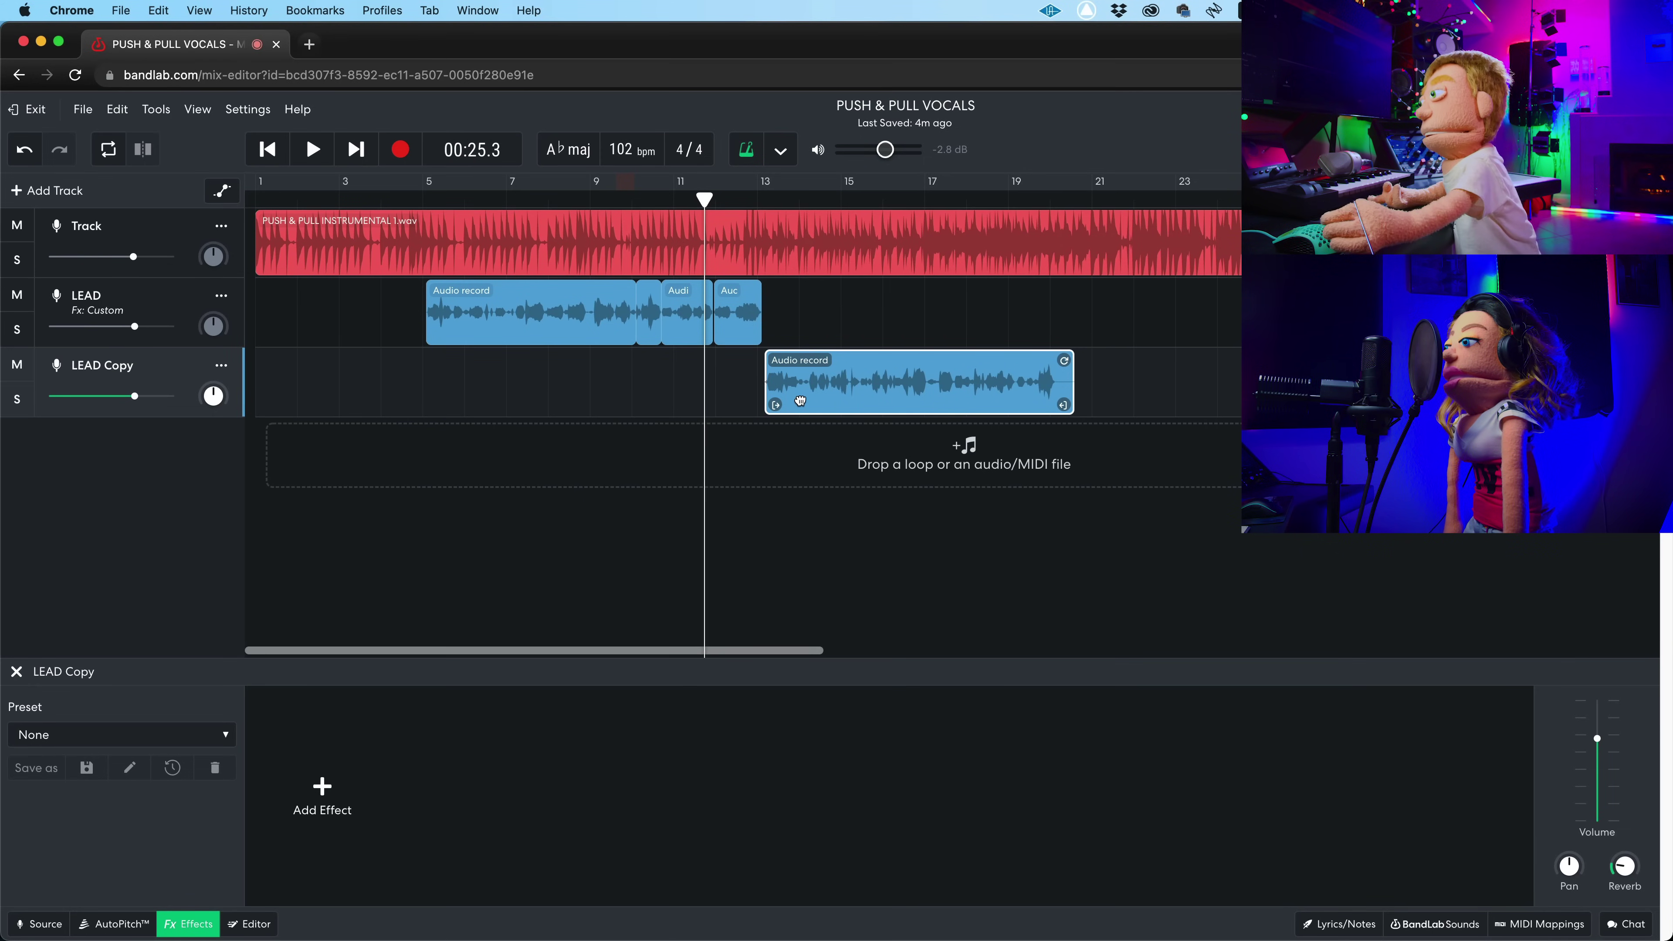
pyautogui.moveTo(800, 401); pyautogui.dragTo(800, 333)
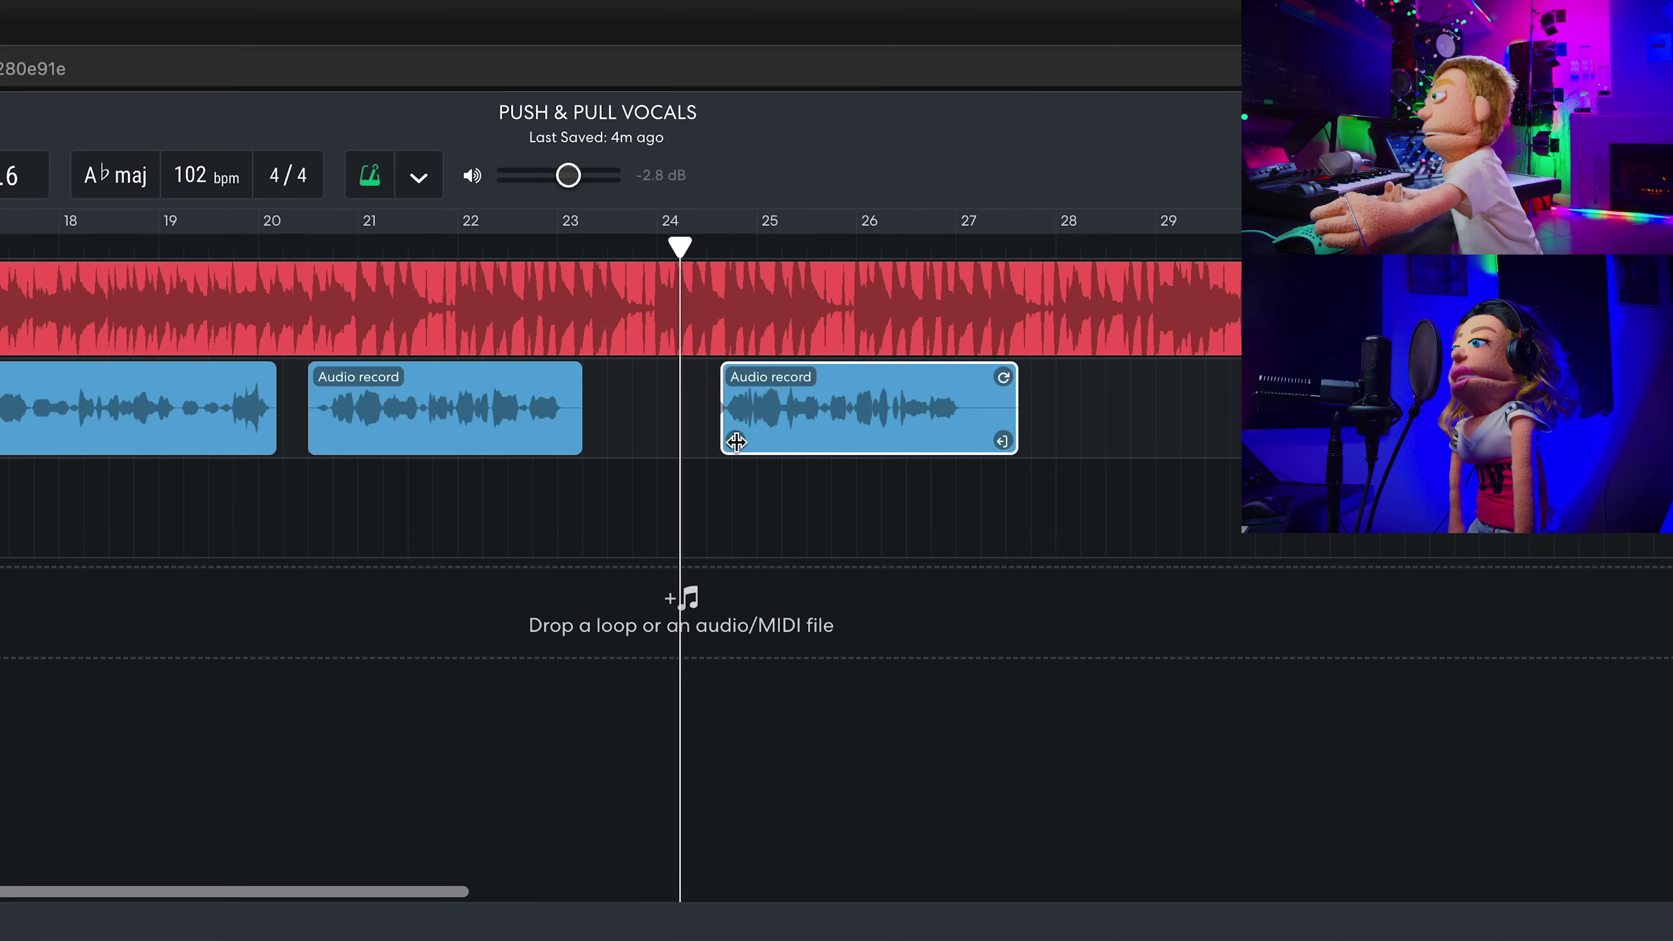
# Step: Trim the start and end of the middle and last vocal clips, cutting off the trailing breath
pyautogui.moveTo(736, 442); pyautogui.dragTo(742, 441)
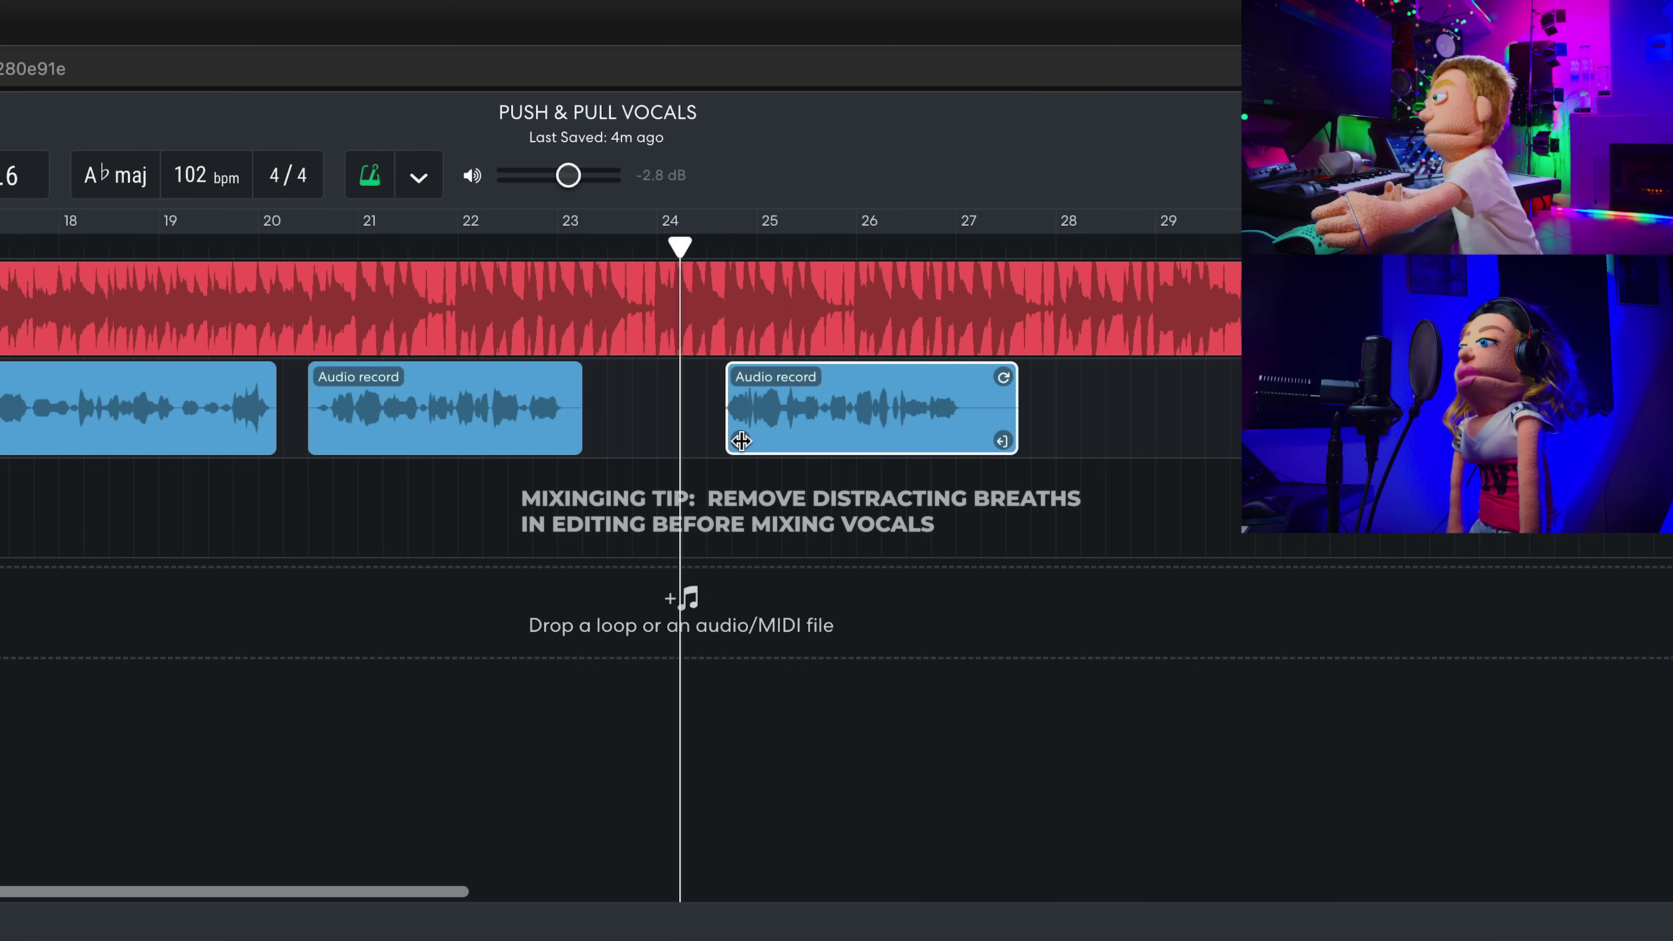
pyautogui.moveTo(997, 442); pyautogui.dragTo(958, 443)
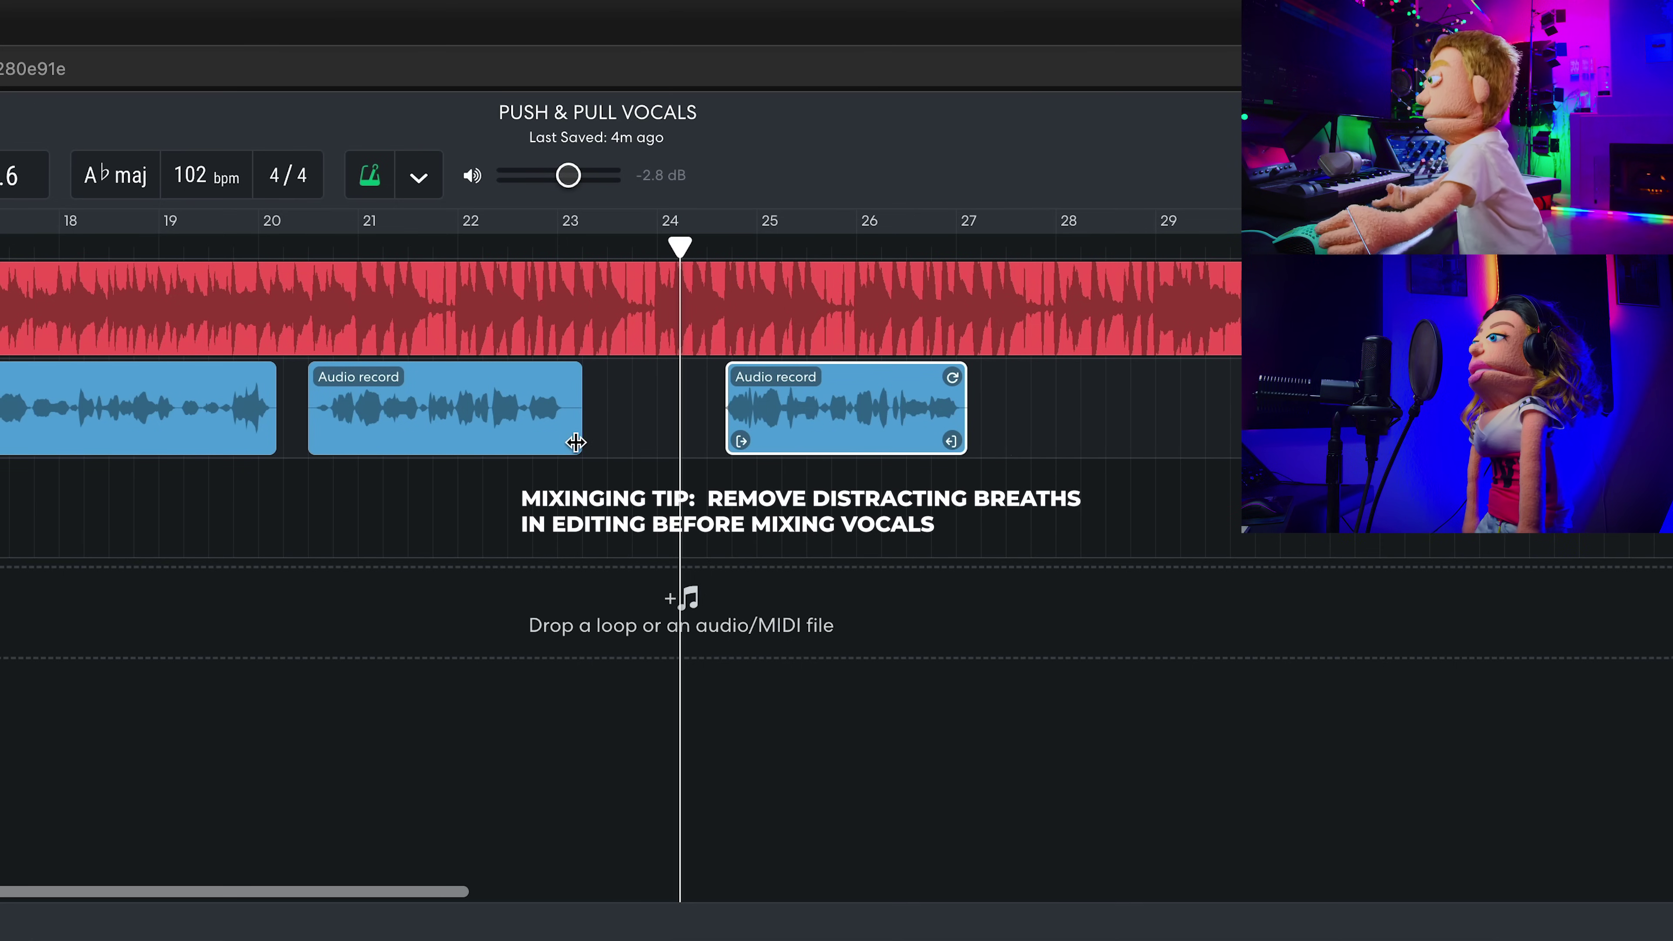
pyautogui.moveTo(567, 443); pyautogui.dragTo(561, 443)
pyautogui.moveTo(311, 443); pyautogui.dragTo(344, 447)
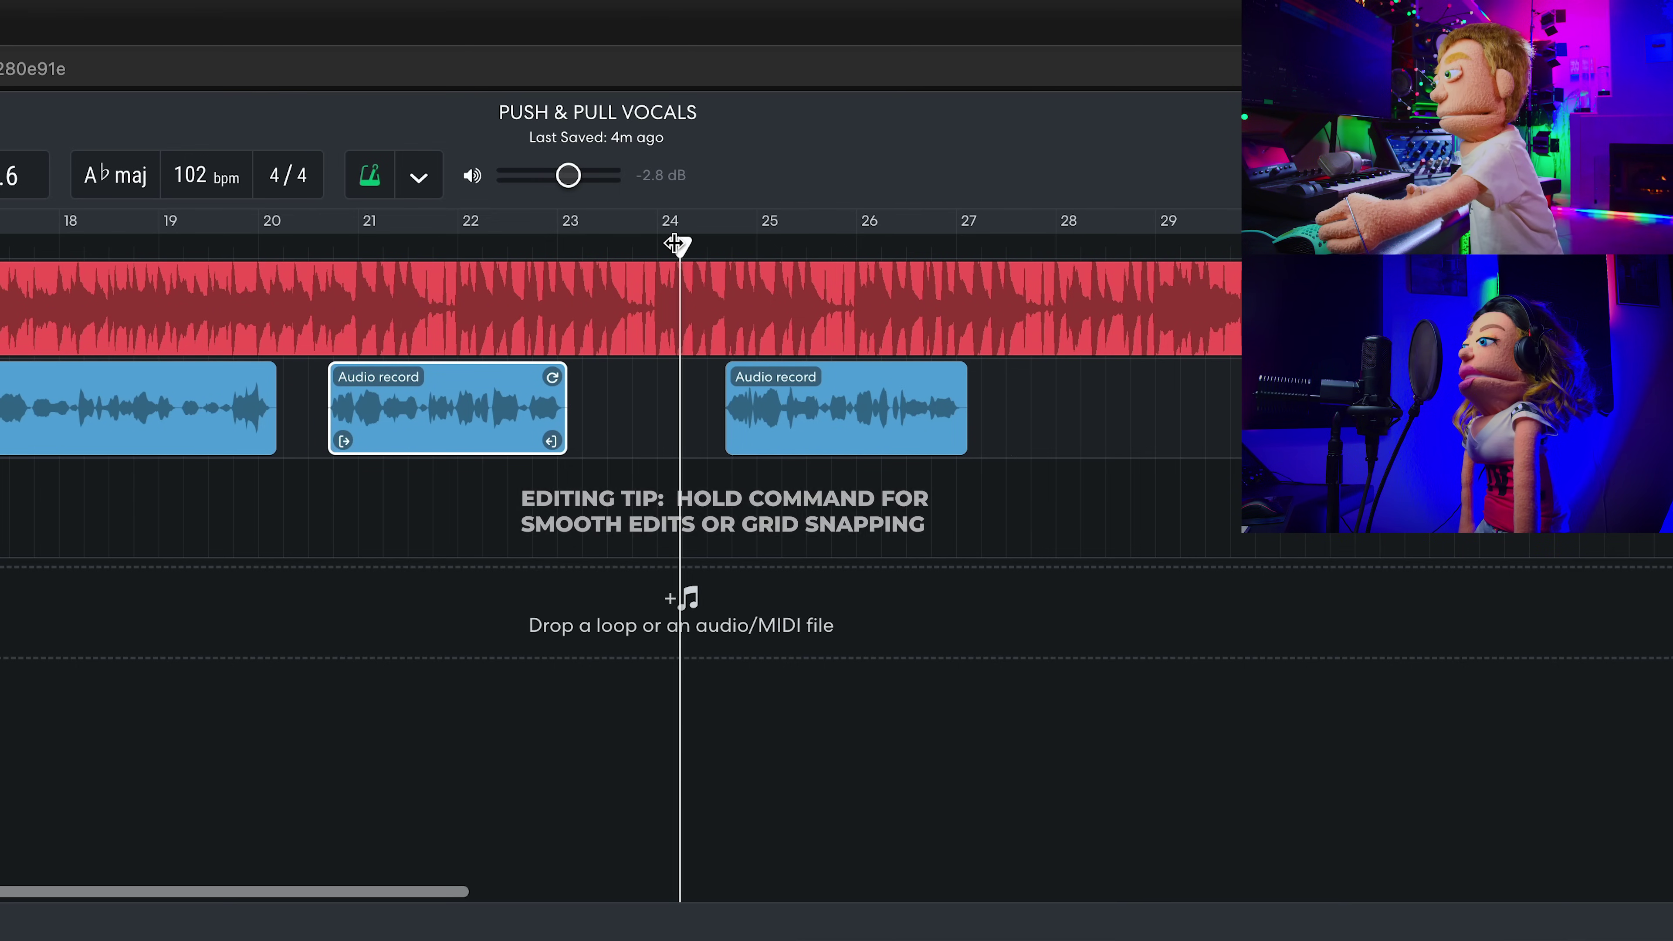
# Step: Record the response vocal takes onto the empty third track, starting from around bar 18
pyautogui.click(587, 336)
pyautogui.click(478, 323)
pyautogui.click(371, 322)
pyautogui.click(229, 321)
pyautogui.click(340, 322)
pyautogui.click(384, 321)
pyautogui.click(501, 321)
pyautogui.click(616, 320)
pyautogui.click(693, 321)
pyautogui.click(75, 323)
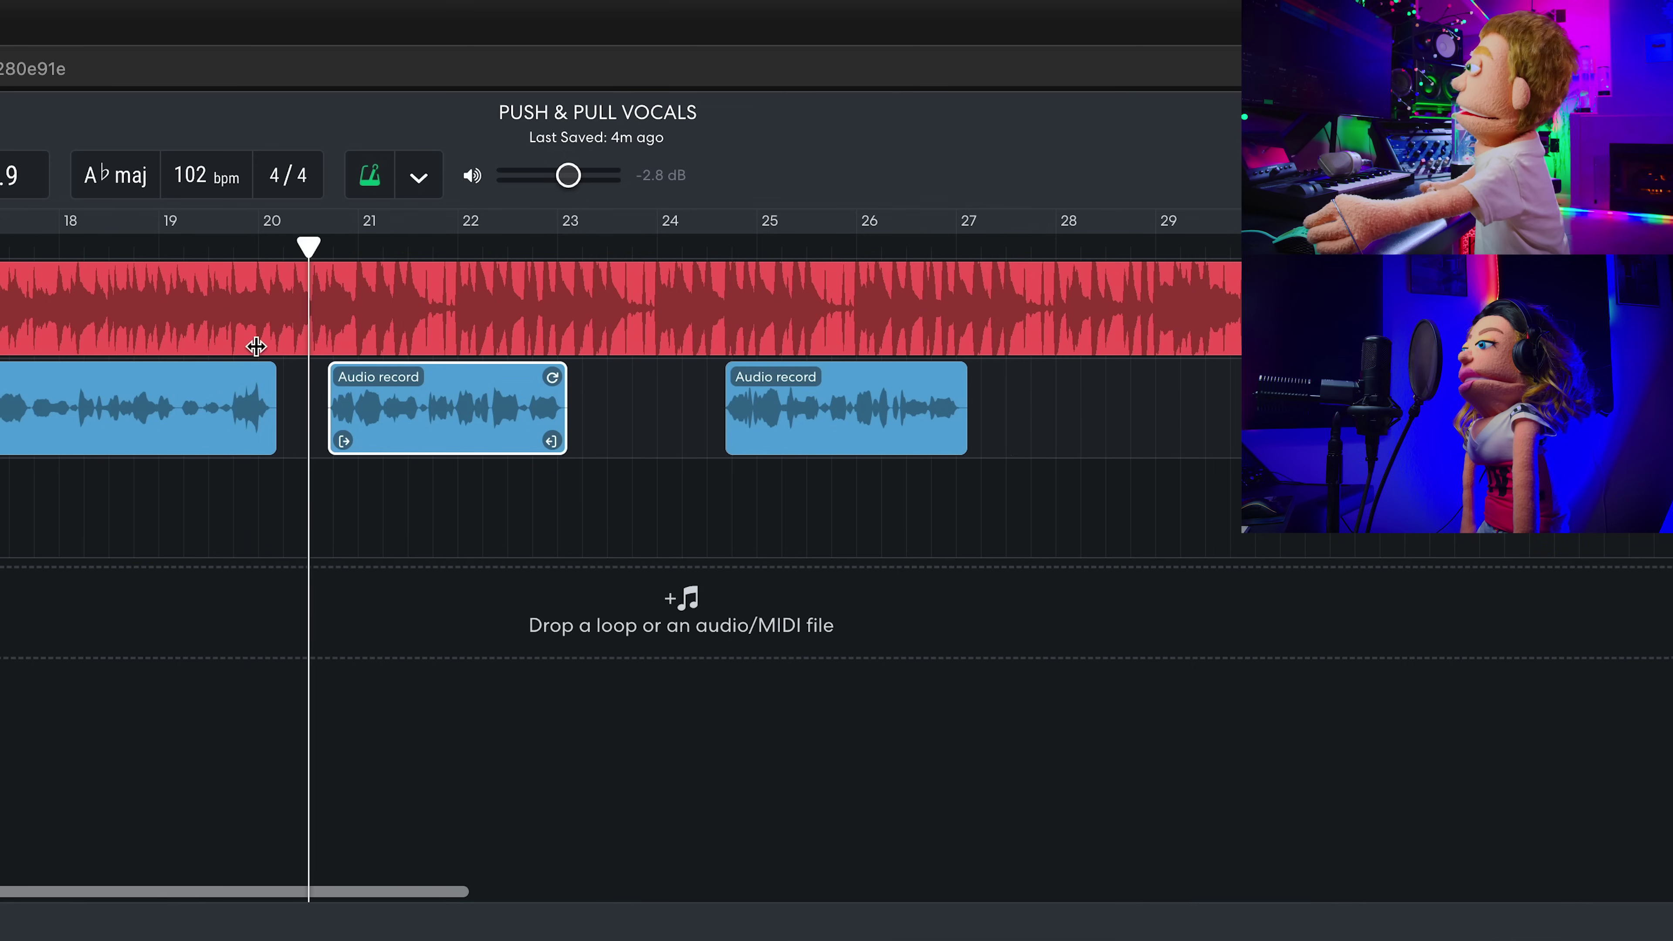
pyautogui.click(140, 341)
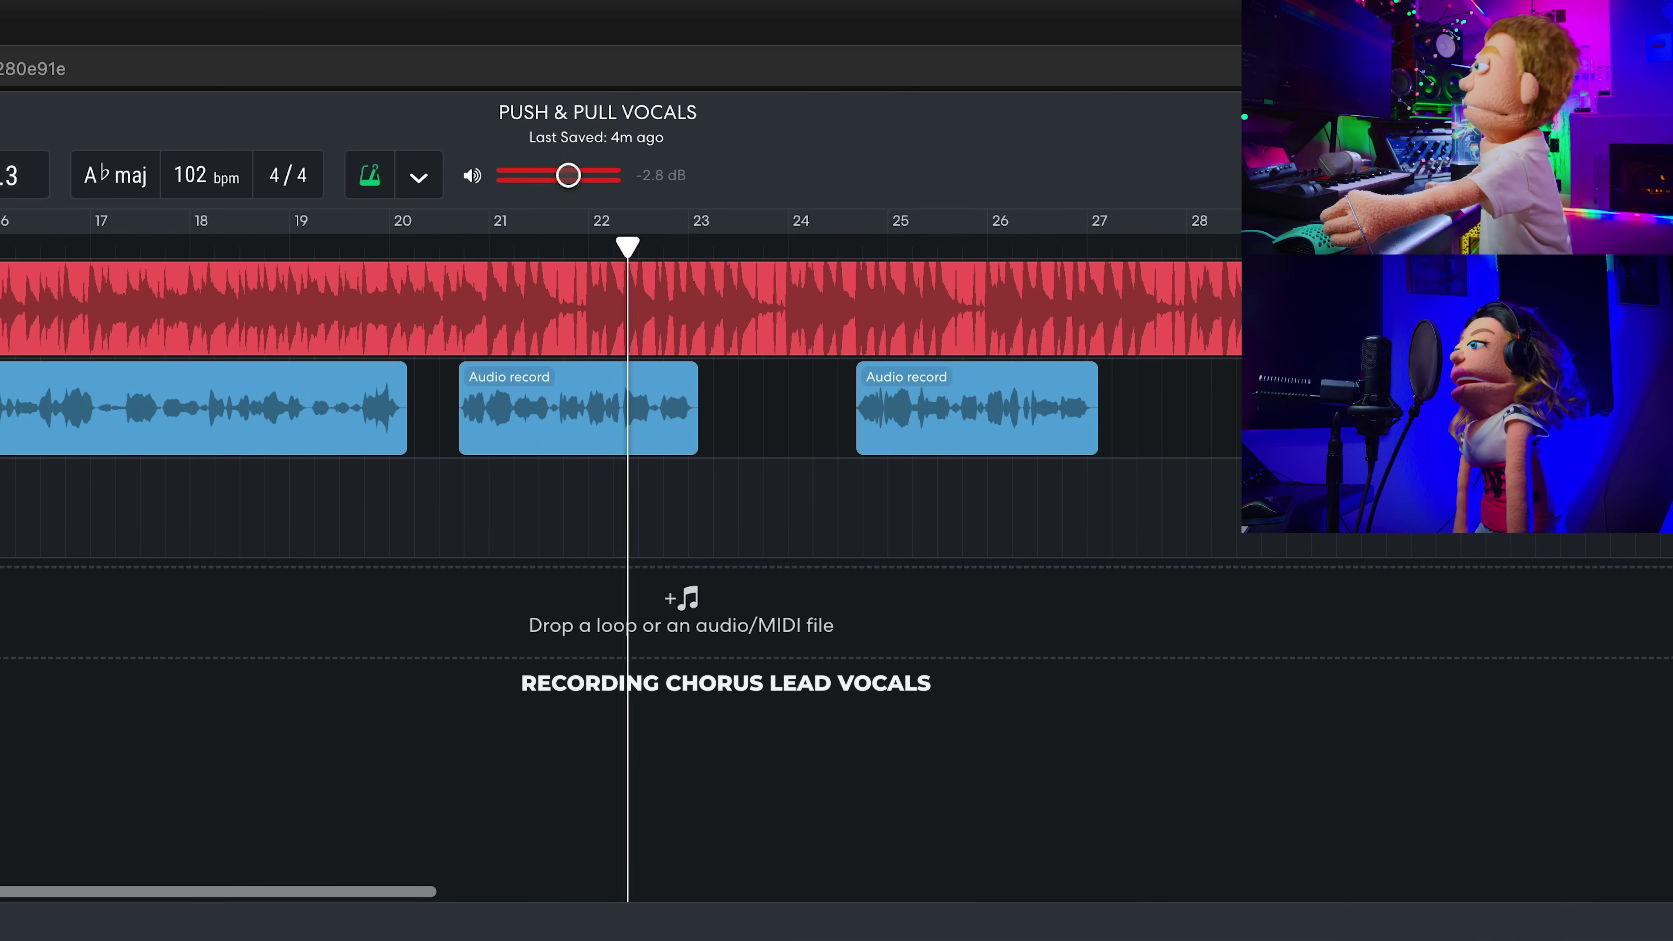
pyautogui.press('r')
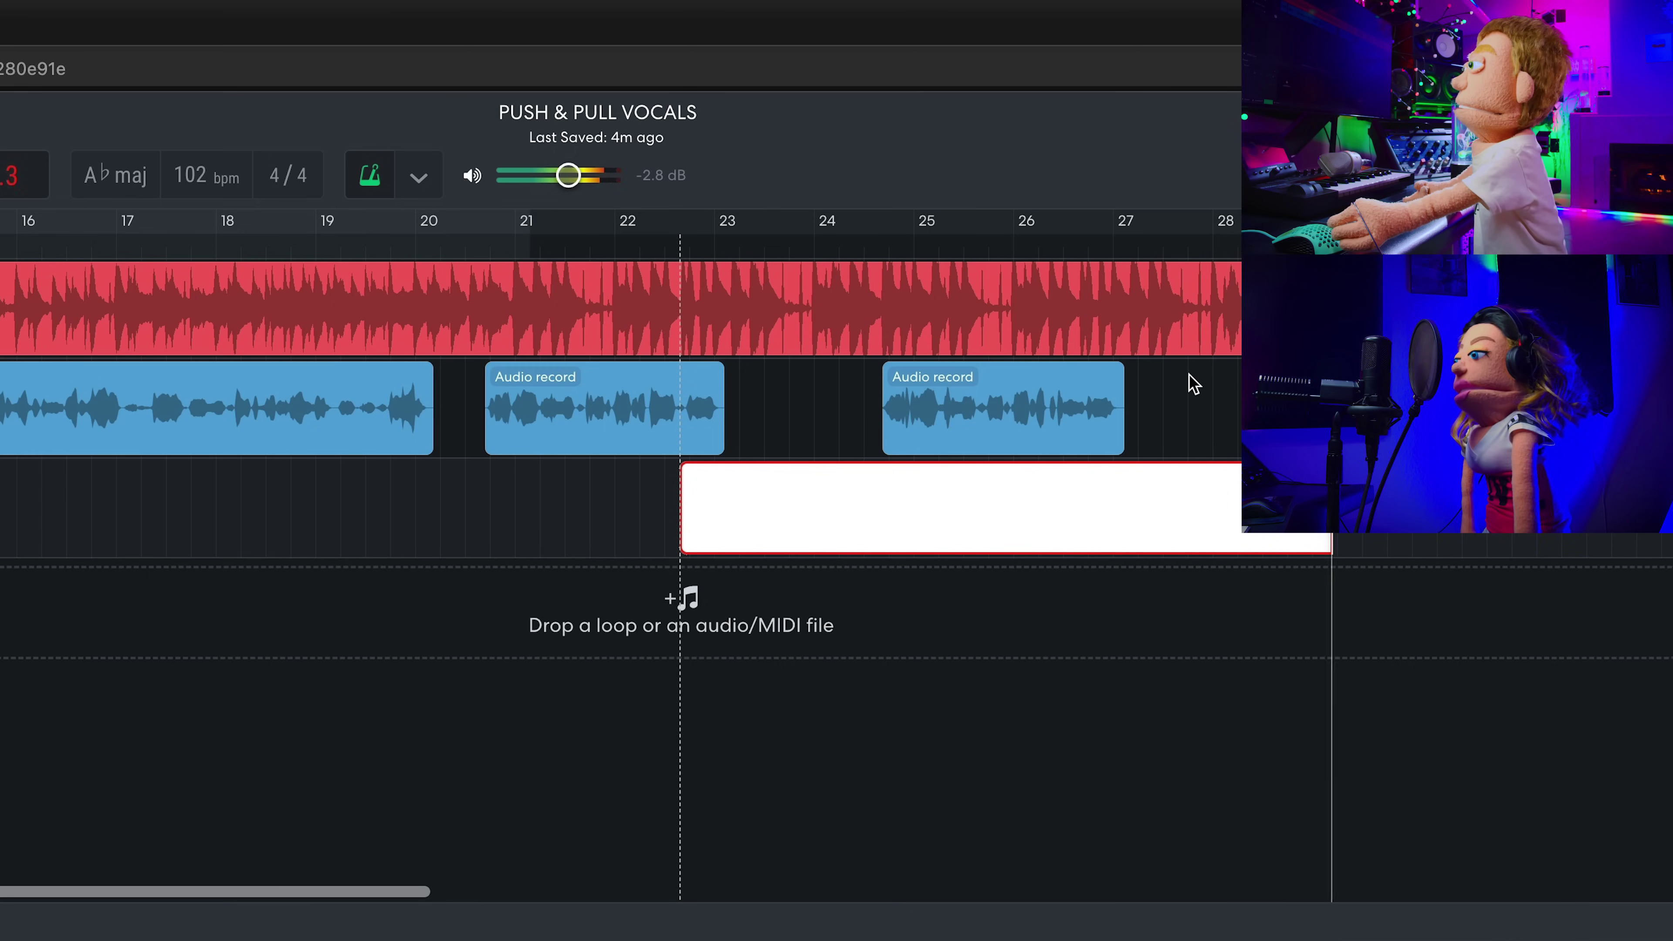
pyautogui.press('space')
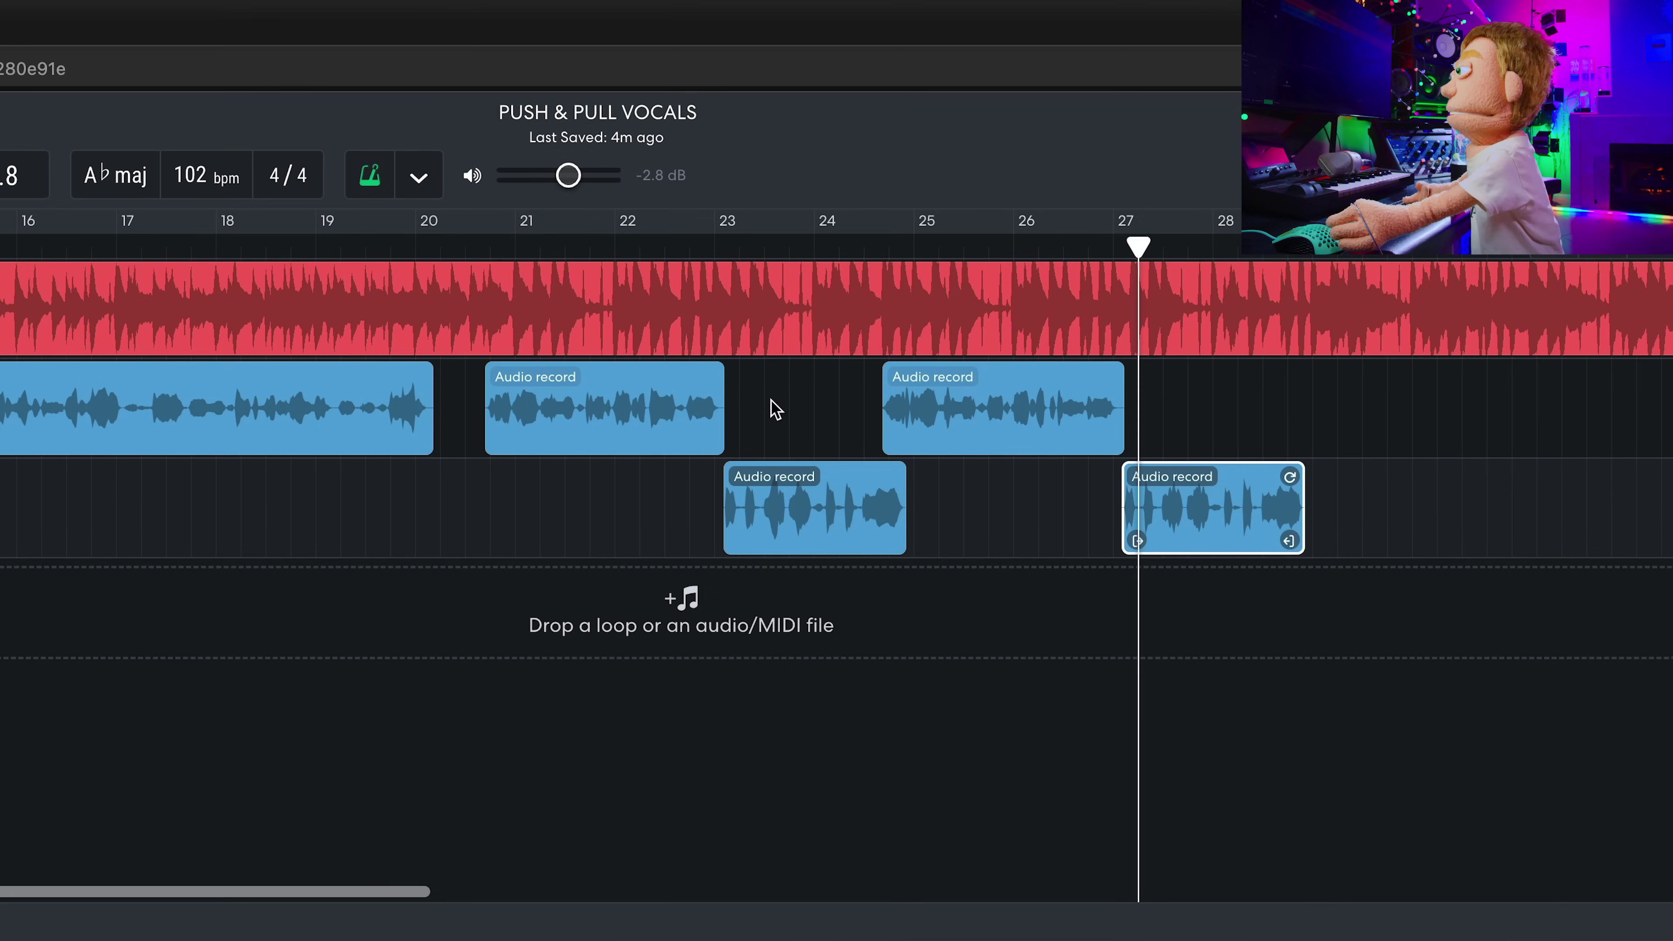
# Step: Replay from bar 23 and set LEAD Copy's AutoPitch strength to 100%, then ease it to 94%
pyautogui.moveTo(1134, 236); pyautogui.dragTo(699, 301)
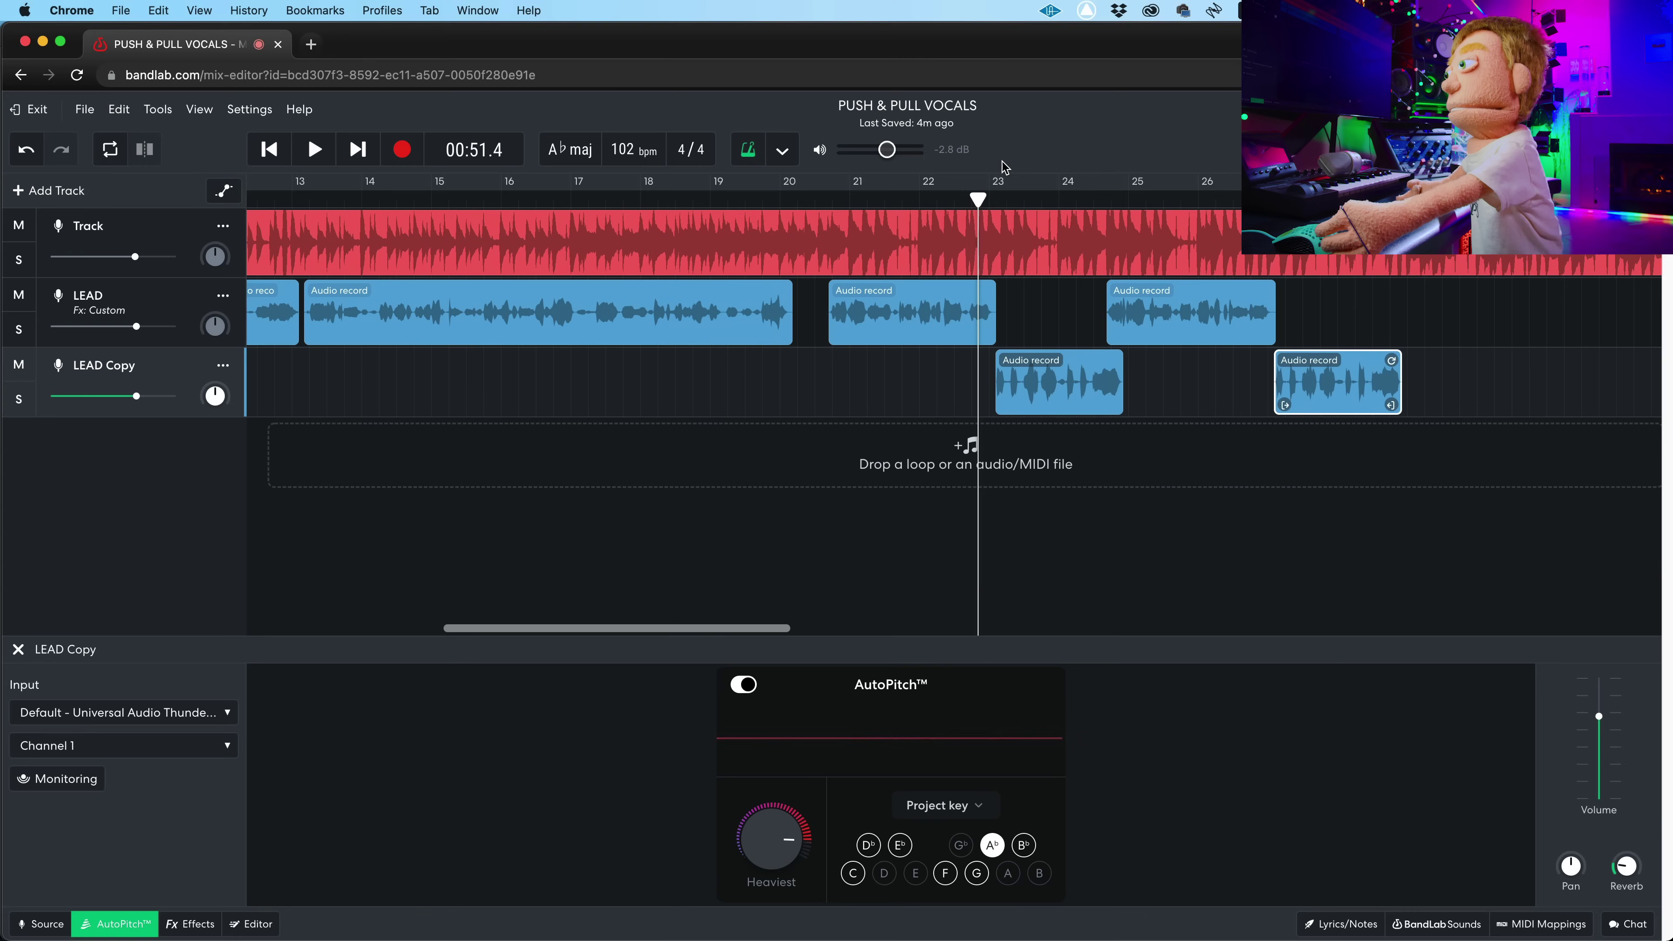
pyautogui.moveTo(978, 232)
pyautogui.mouseDown()
pyautogui.moveTo(944, 232)
pyautogui.moveTo(971, 231)
pyautogui.mouseUp()
pyautogui.moveTo(776, 821); pyautogui.dragTo(781, 784)
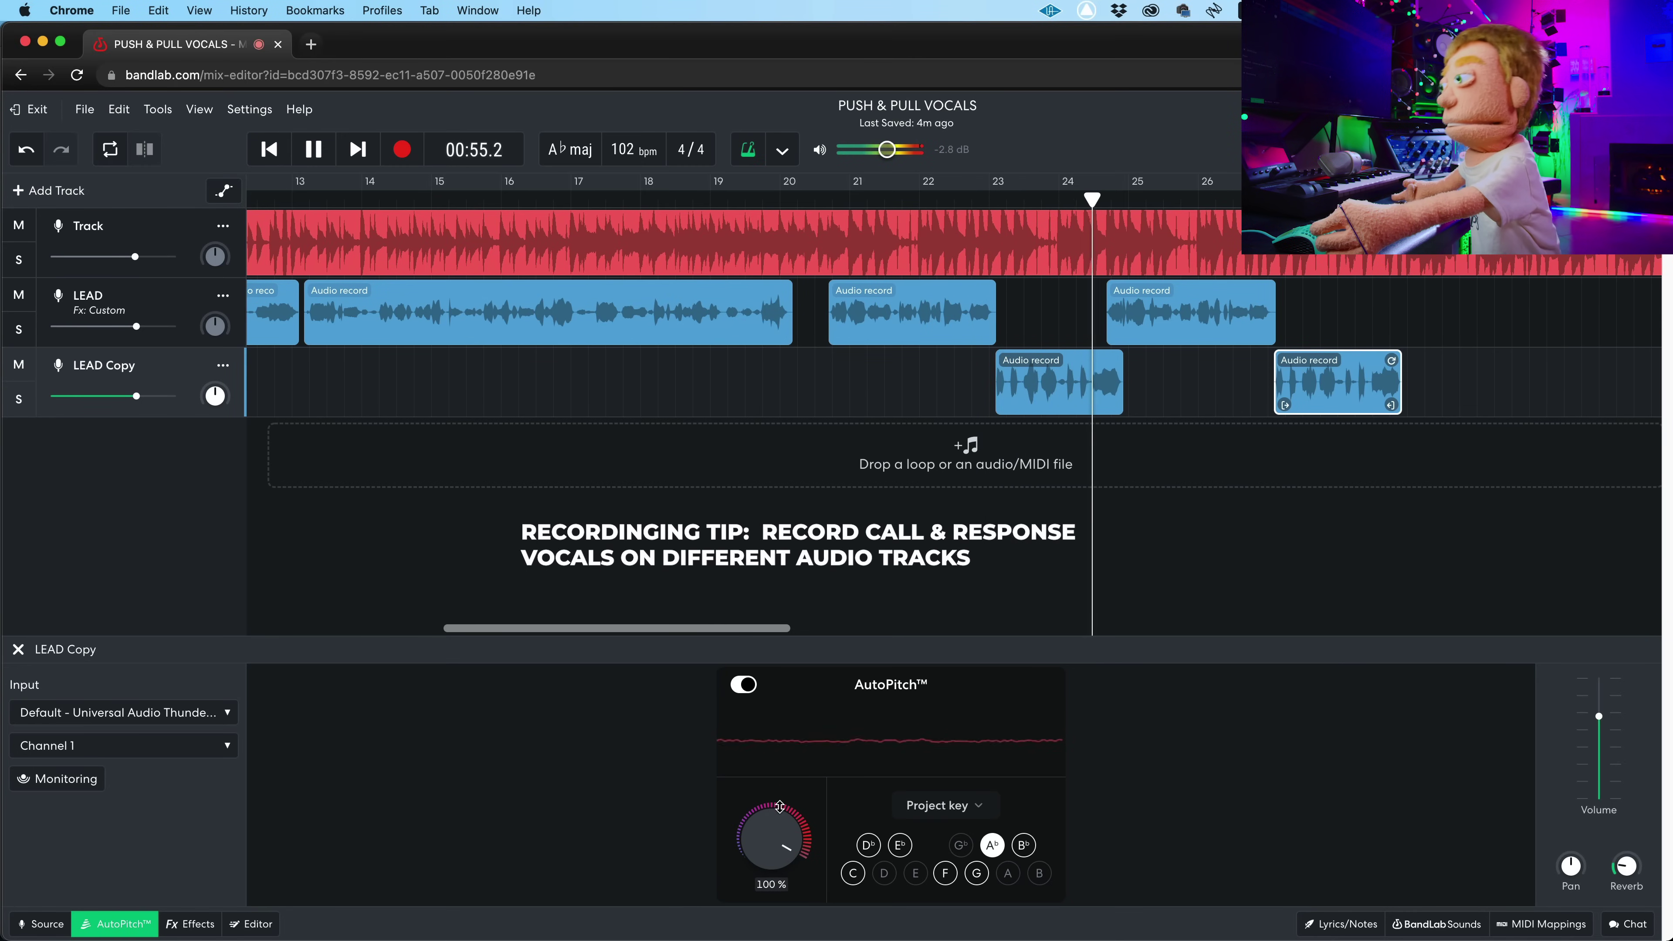
pyautogui.moveTo(796, 814); pyautogui.dragTo(793, 833)
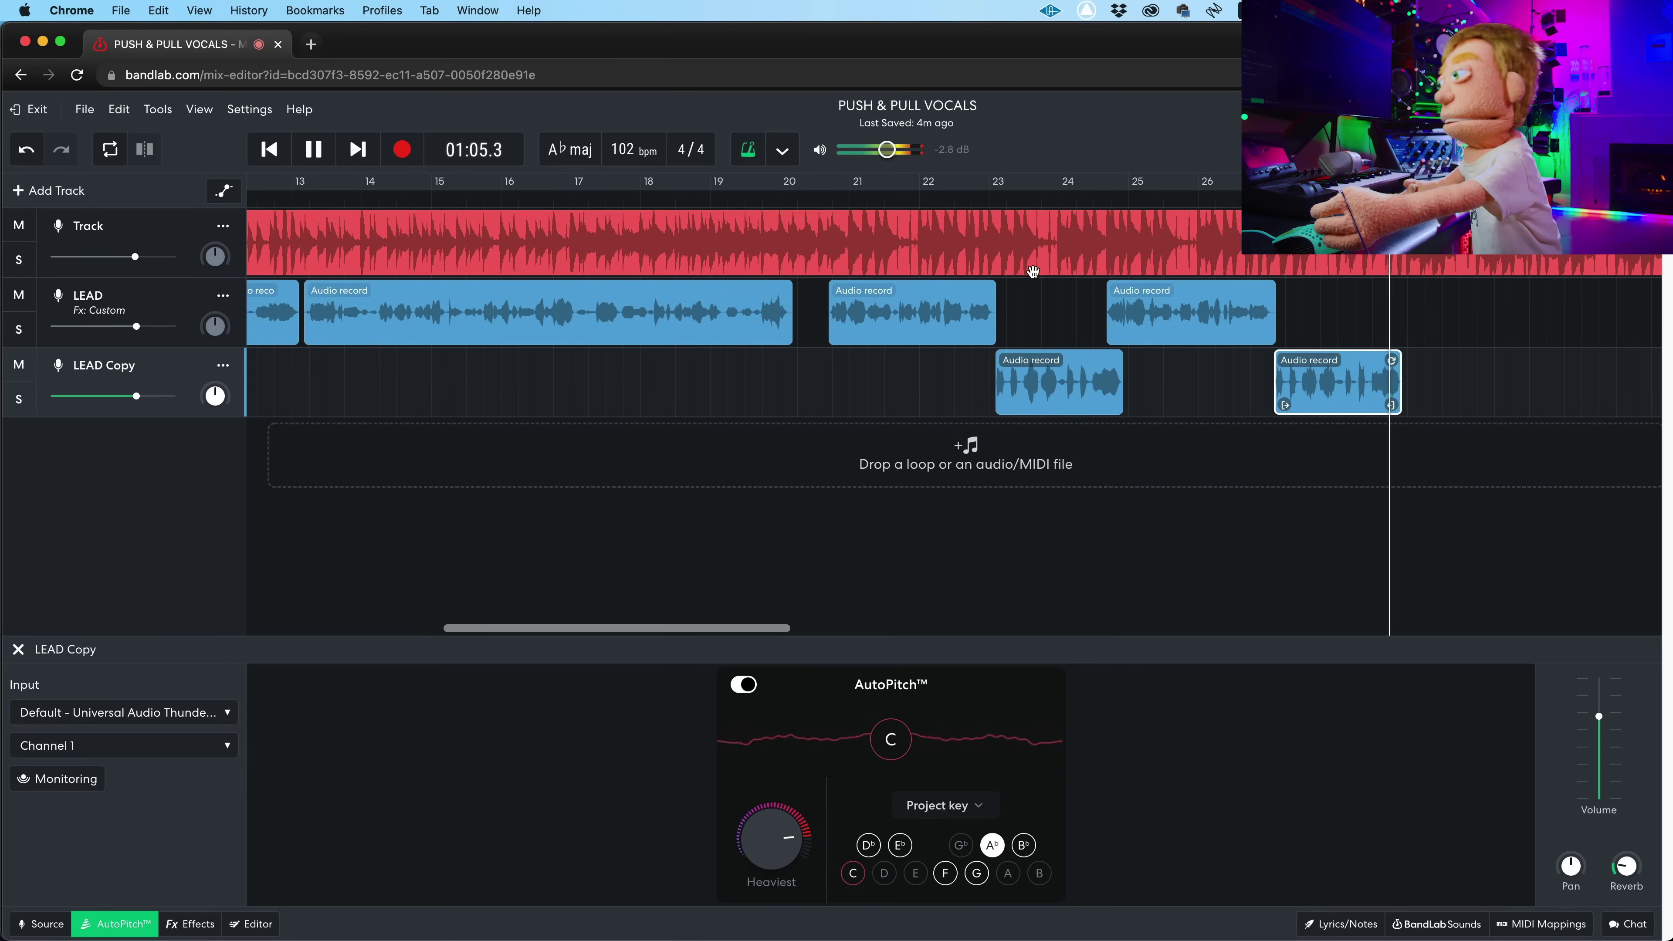
# Step: Zoom out and return the playhead near the start of the song
pyautogui.scroll(-5, 1301, 352)
pyautogui.moveTo(257, 198); pyautogui.dragTo(478, 207)
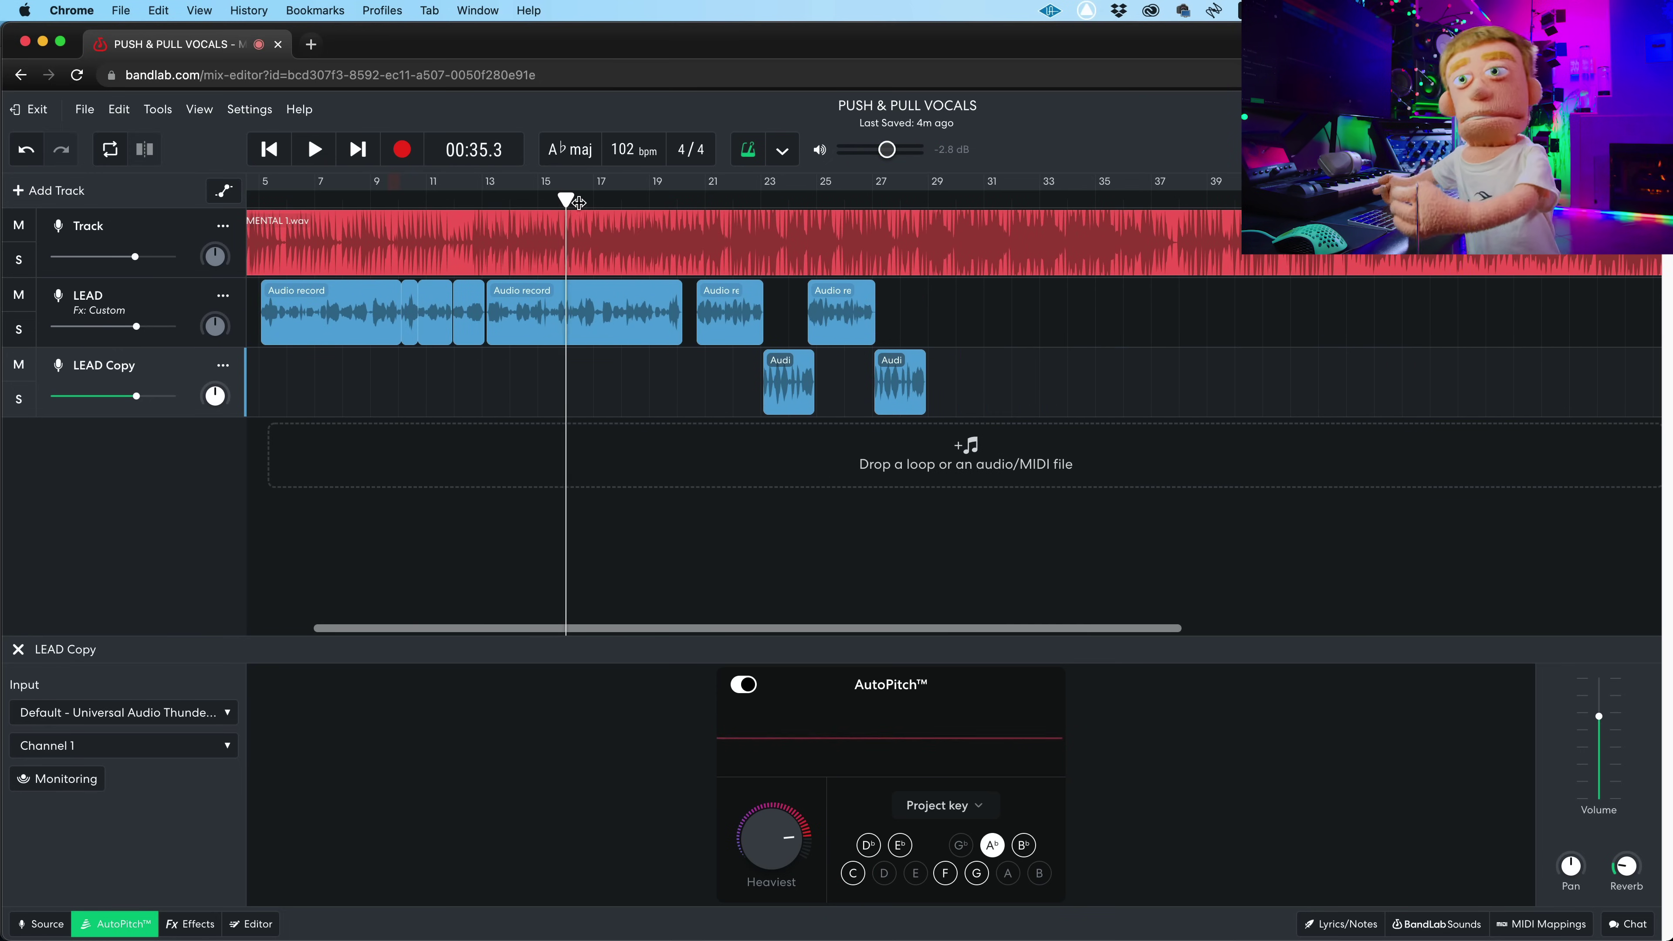
pyautogui.moveTo(578, 202); pyautogui.dragTo(259, 447)
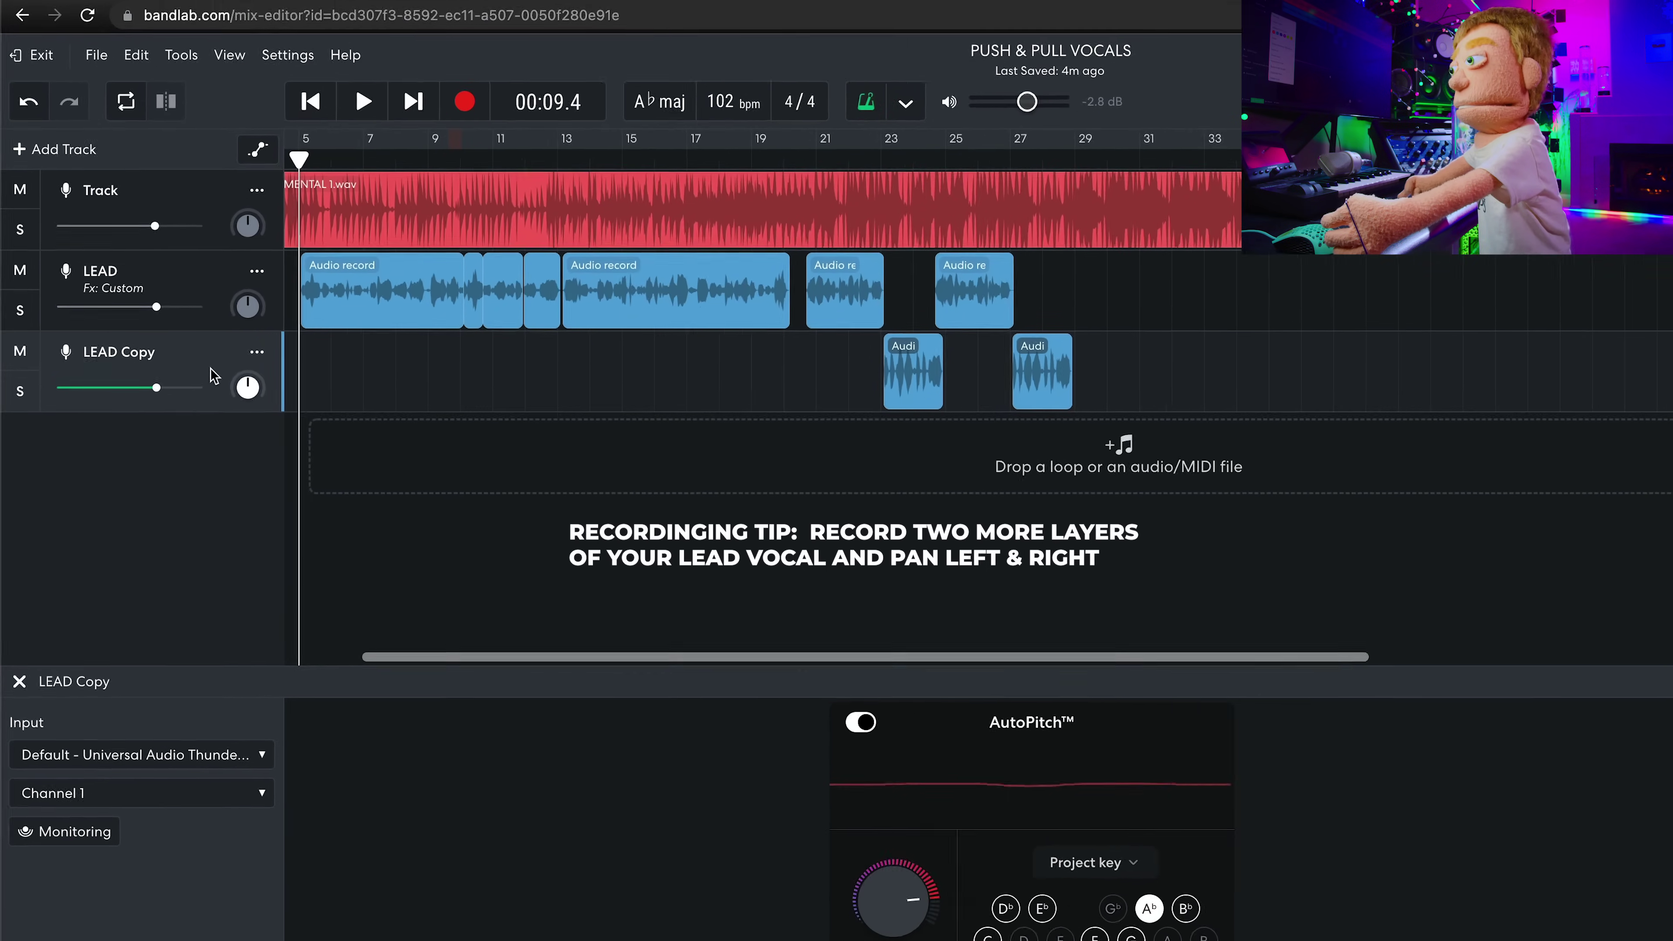
# Step: Duplicate LEAD Copy, delete the copied clips, and name the empty track DOUBLE L
pyautogui.click(222, 365)
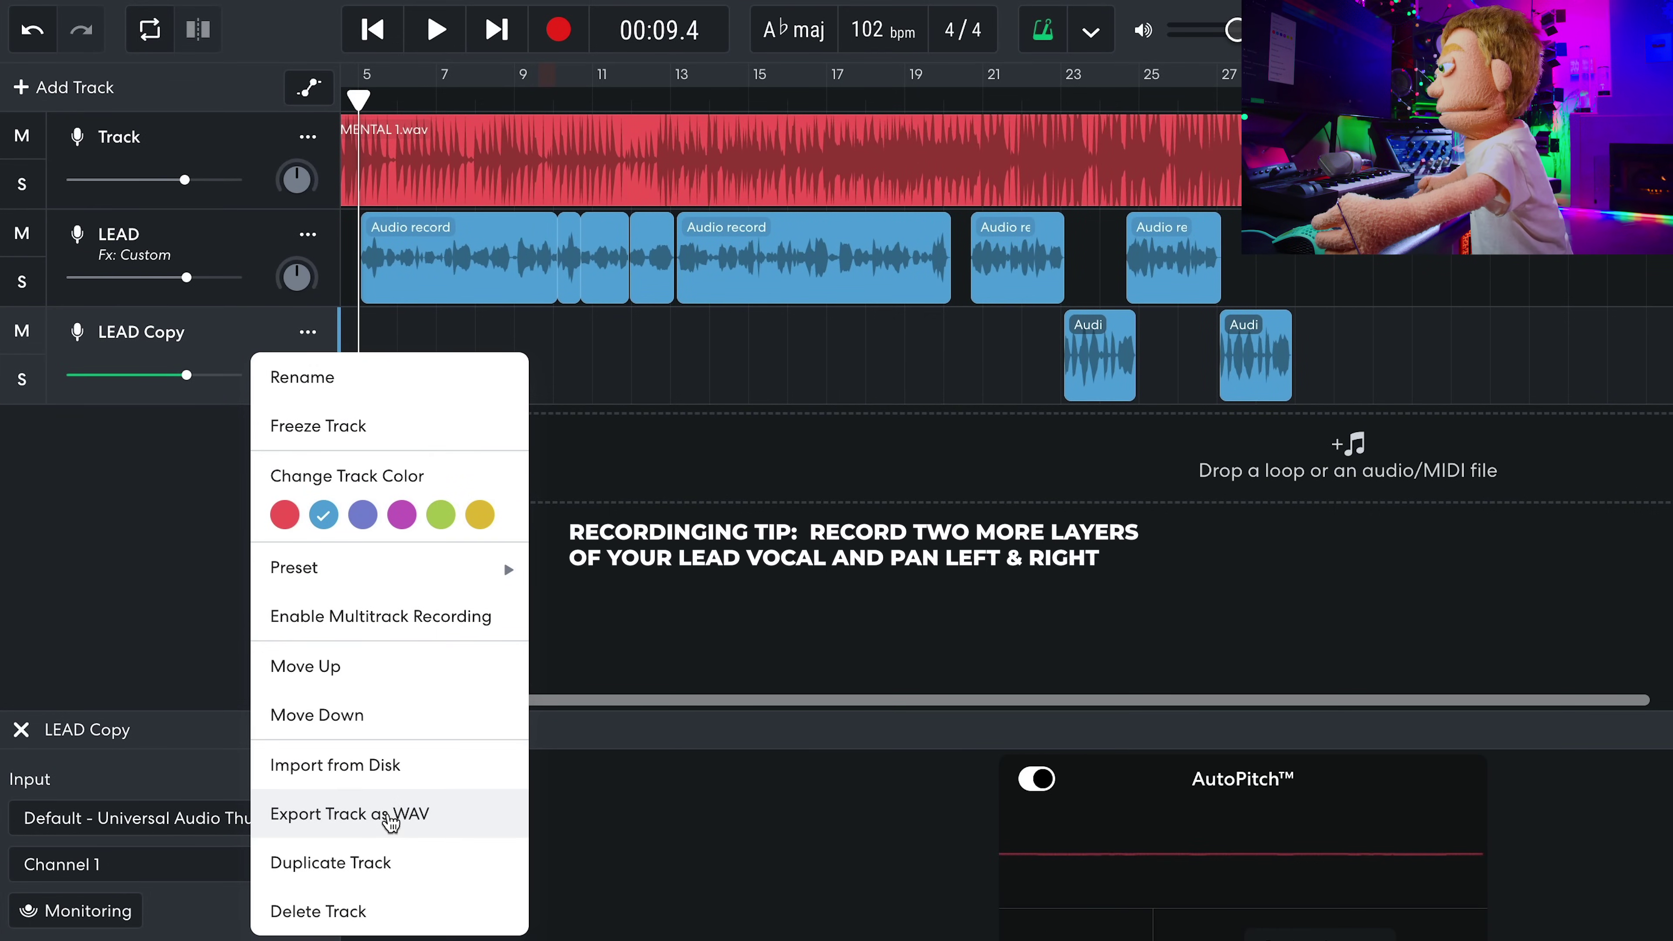
pyautogui.click(385, 861)
pyautogui.moveTo(1369, 467); pyautogui.dragTo(978, 457)
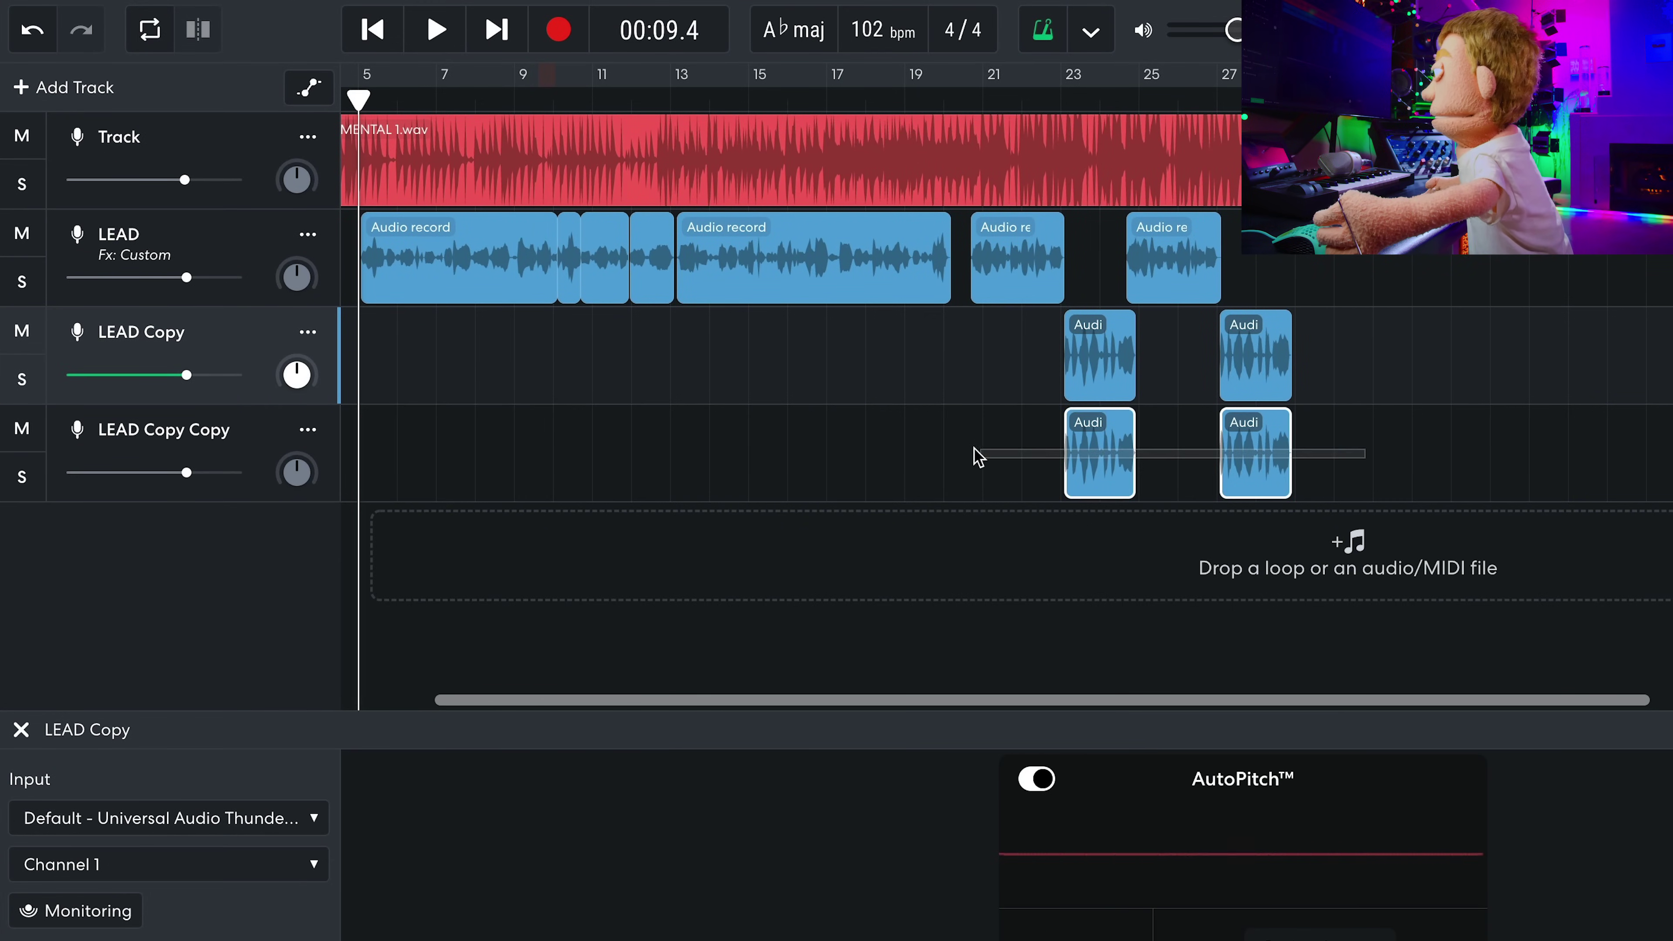
pyautogui.press('Delete')
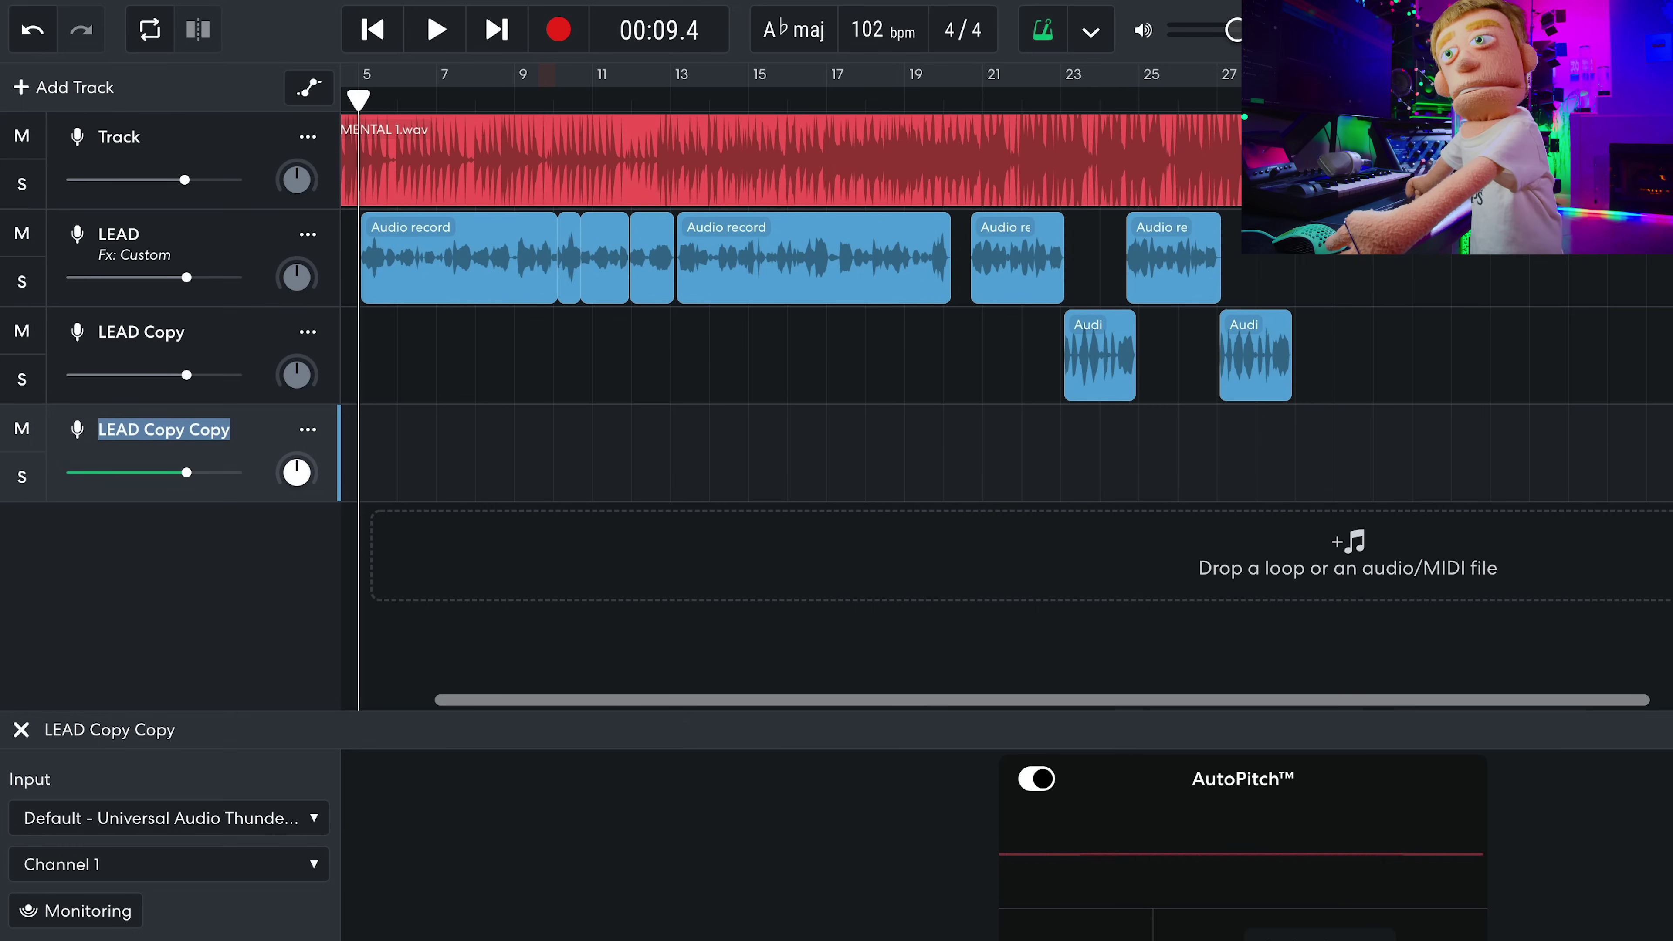
pyautogui.write('DOUBLE L')
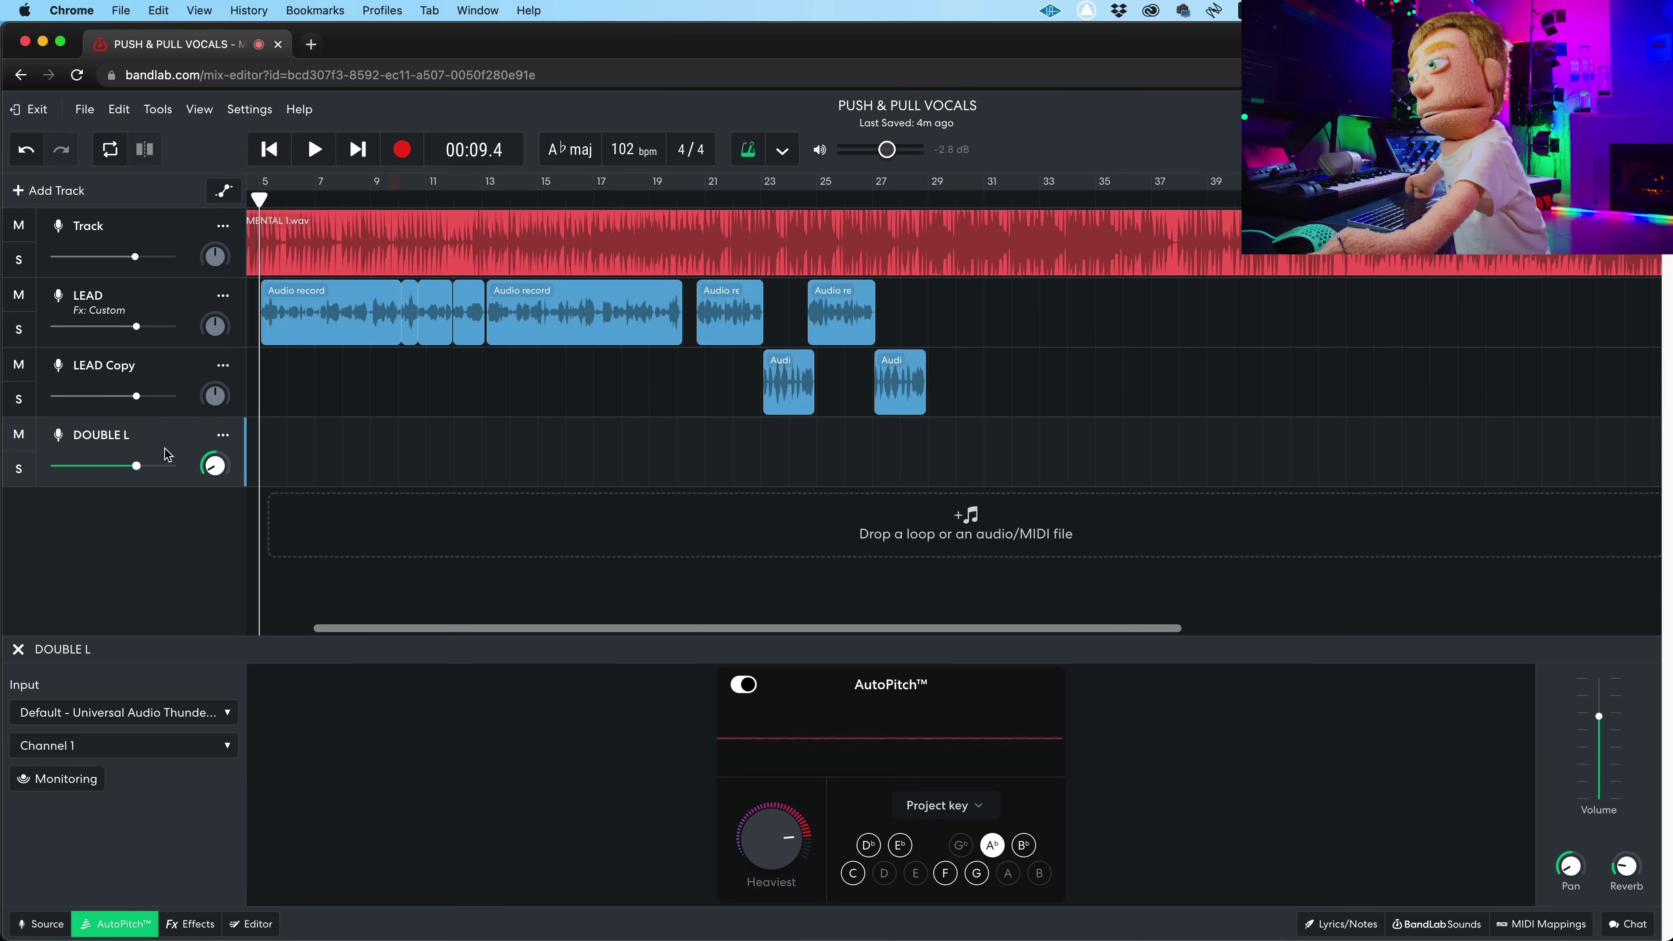
# Step: Duplicate DOUBLE L and select the new DOUBLE L Copy track
pyautogui.rightClick(225, 449)
pyautogui.click(269, 815)
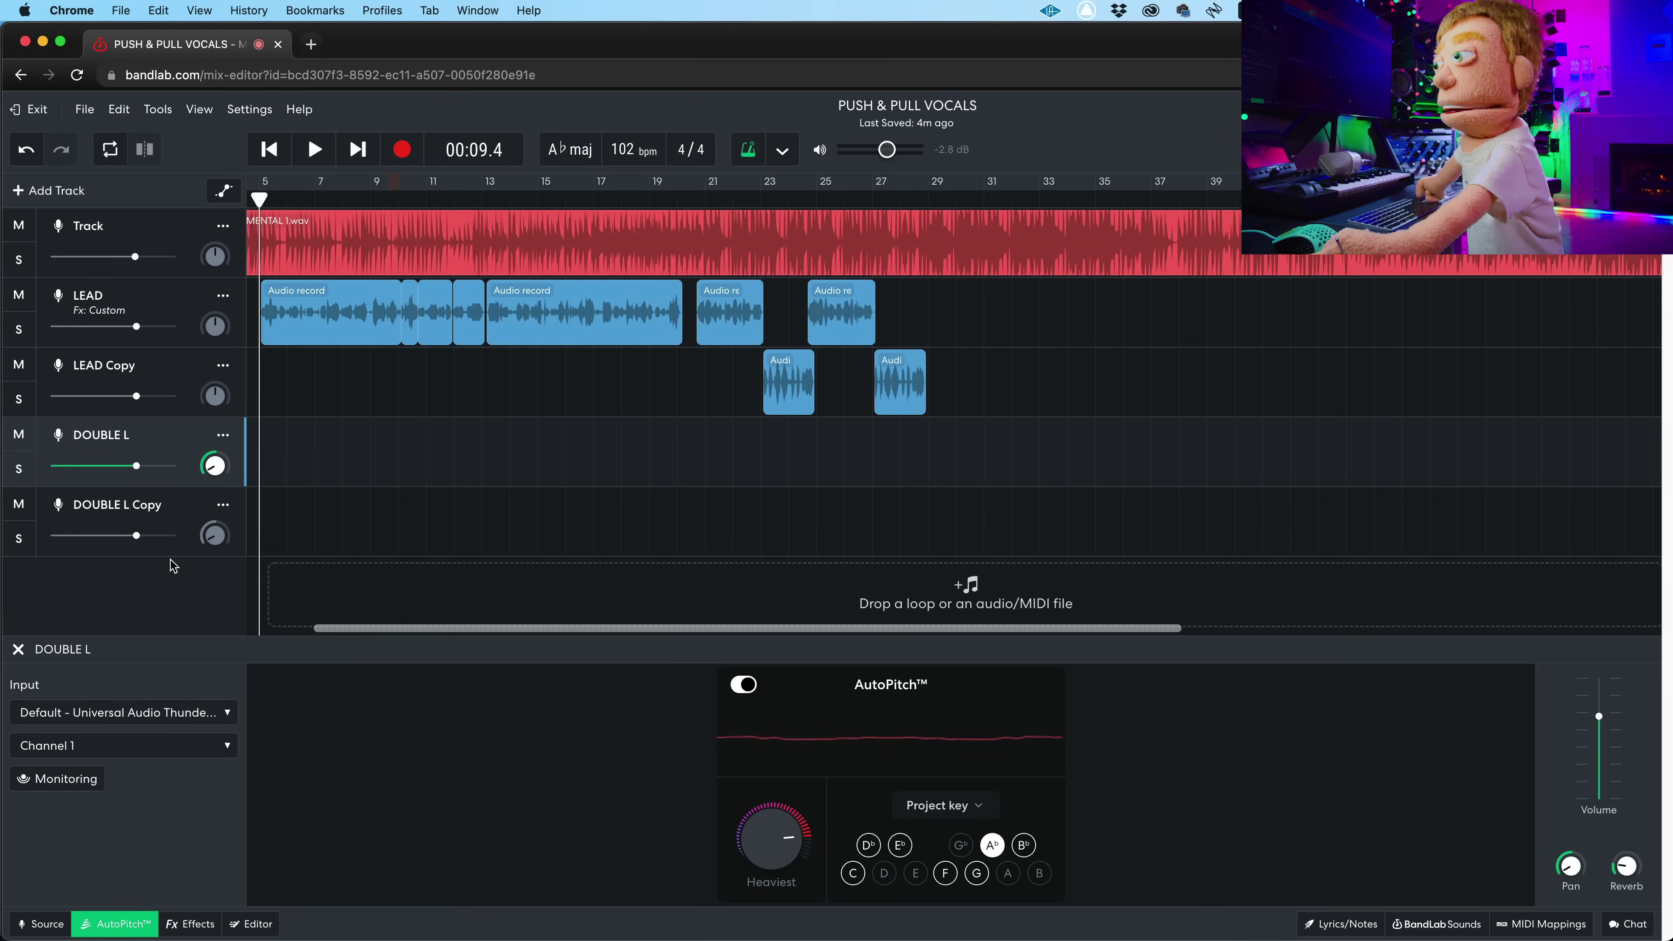
pyautogui.click(149, 519)
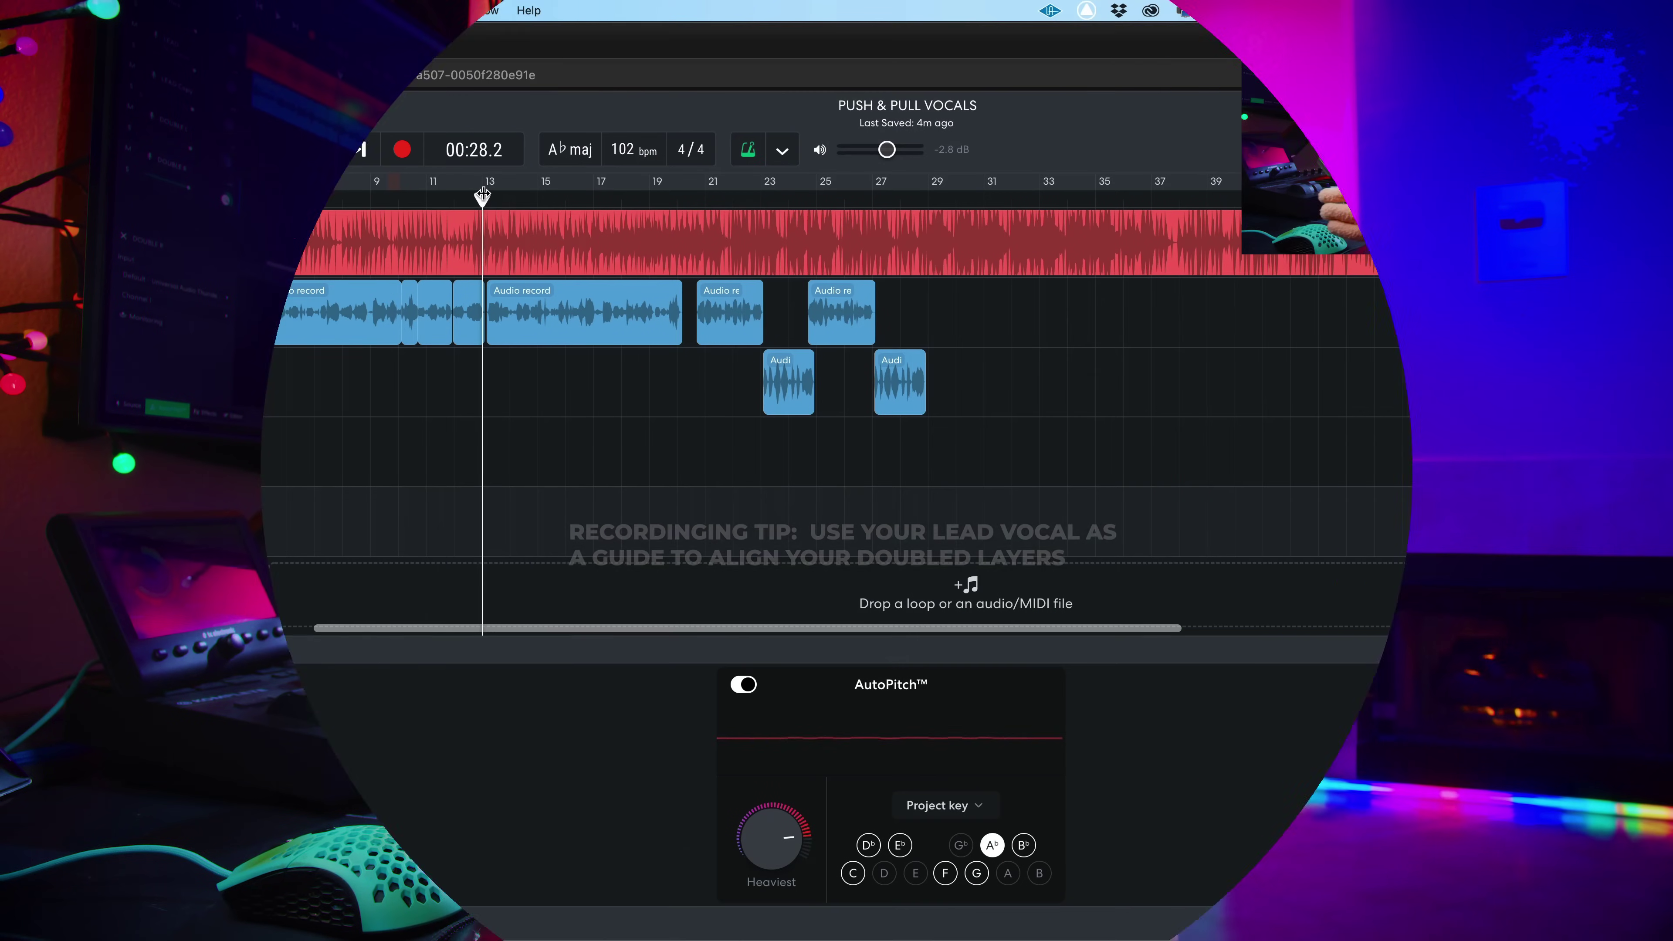
# Step: Record a doubled lead vocal take on the DOUBLE R track
pyautogui.click(404, 149)
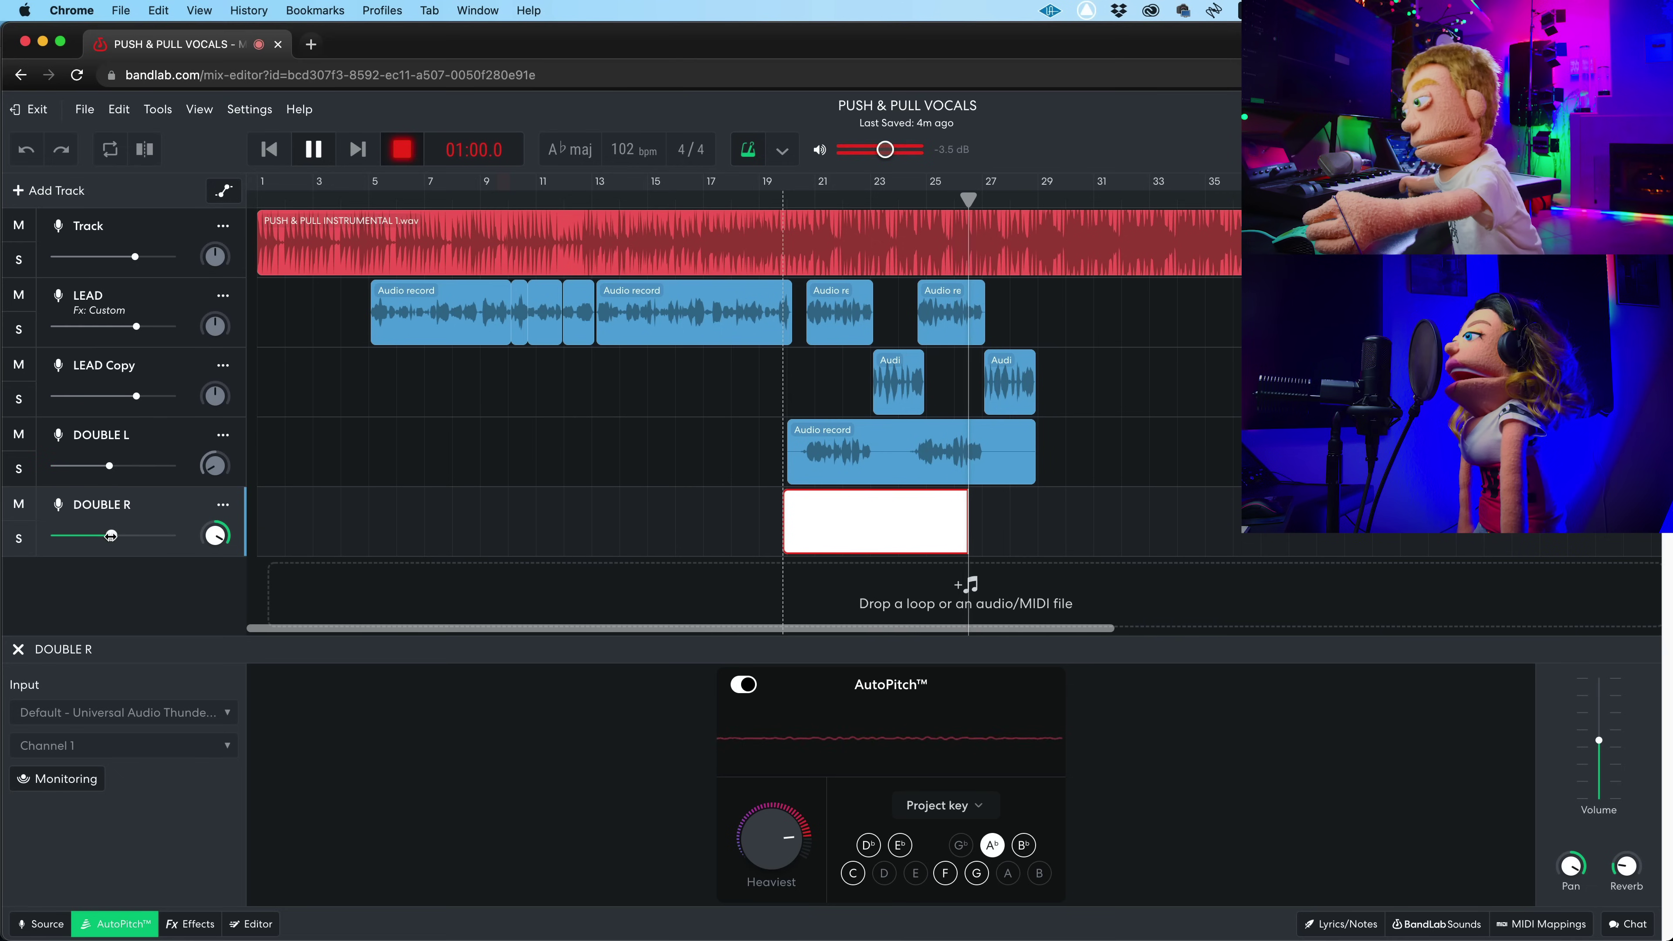
pyautogui.moveTo(110, 536)
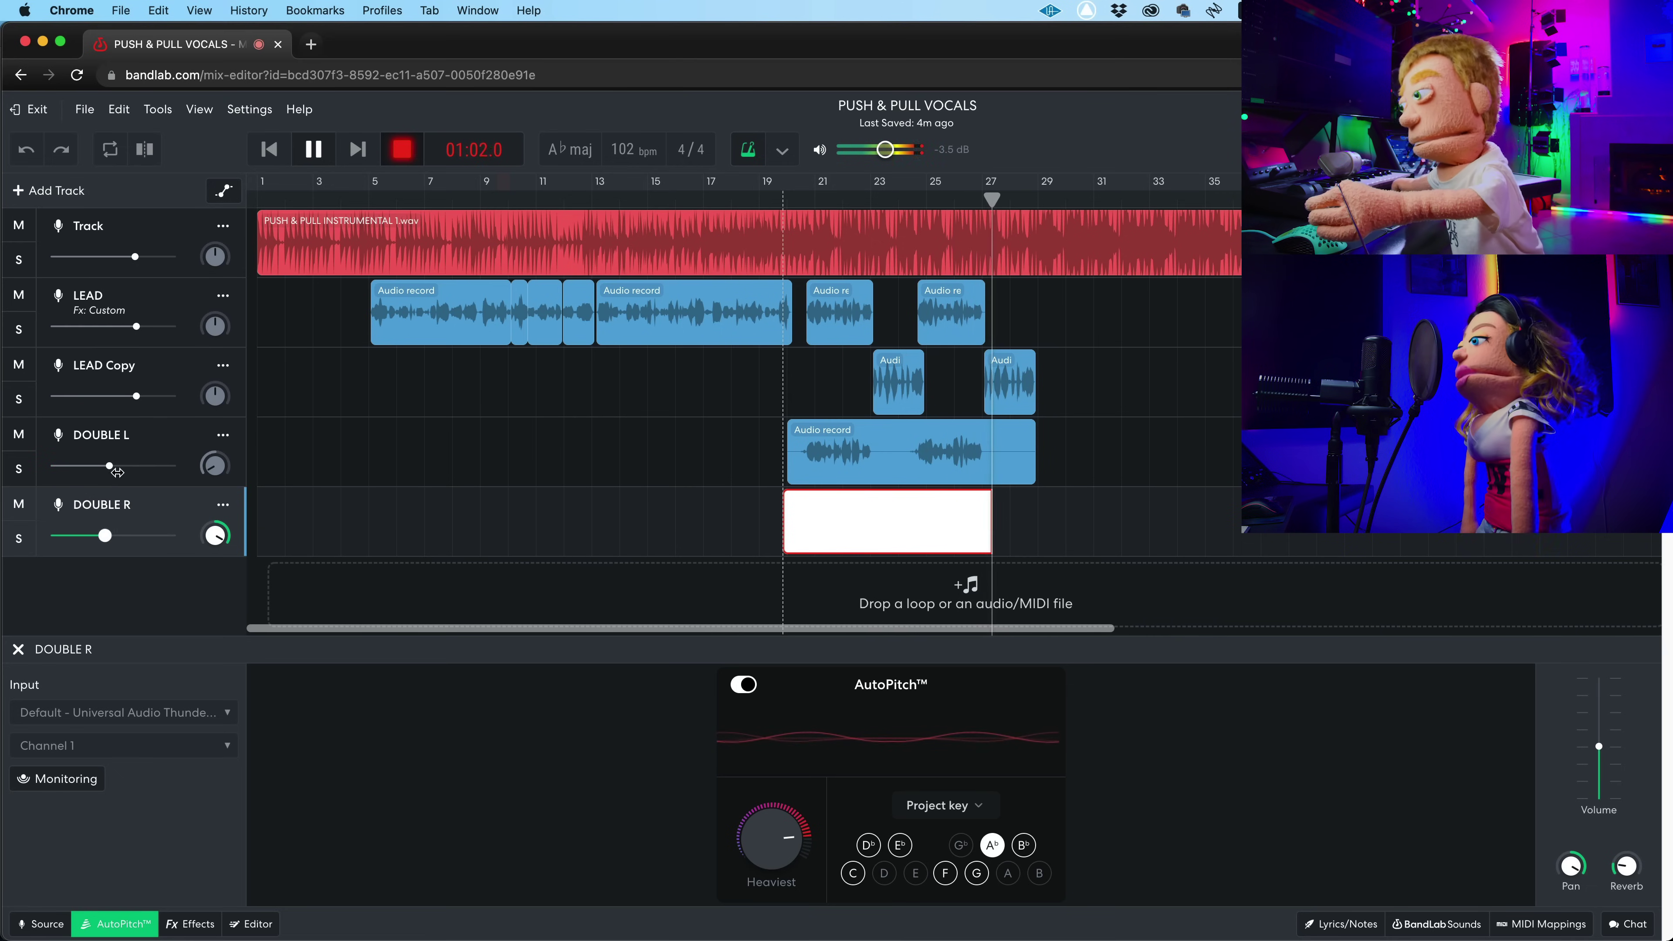
pyautogui.moveTo(107, 467)
pyautogui.press('space')
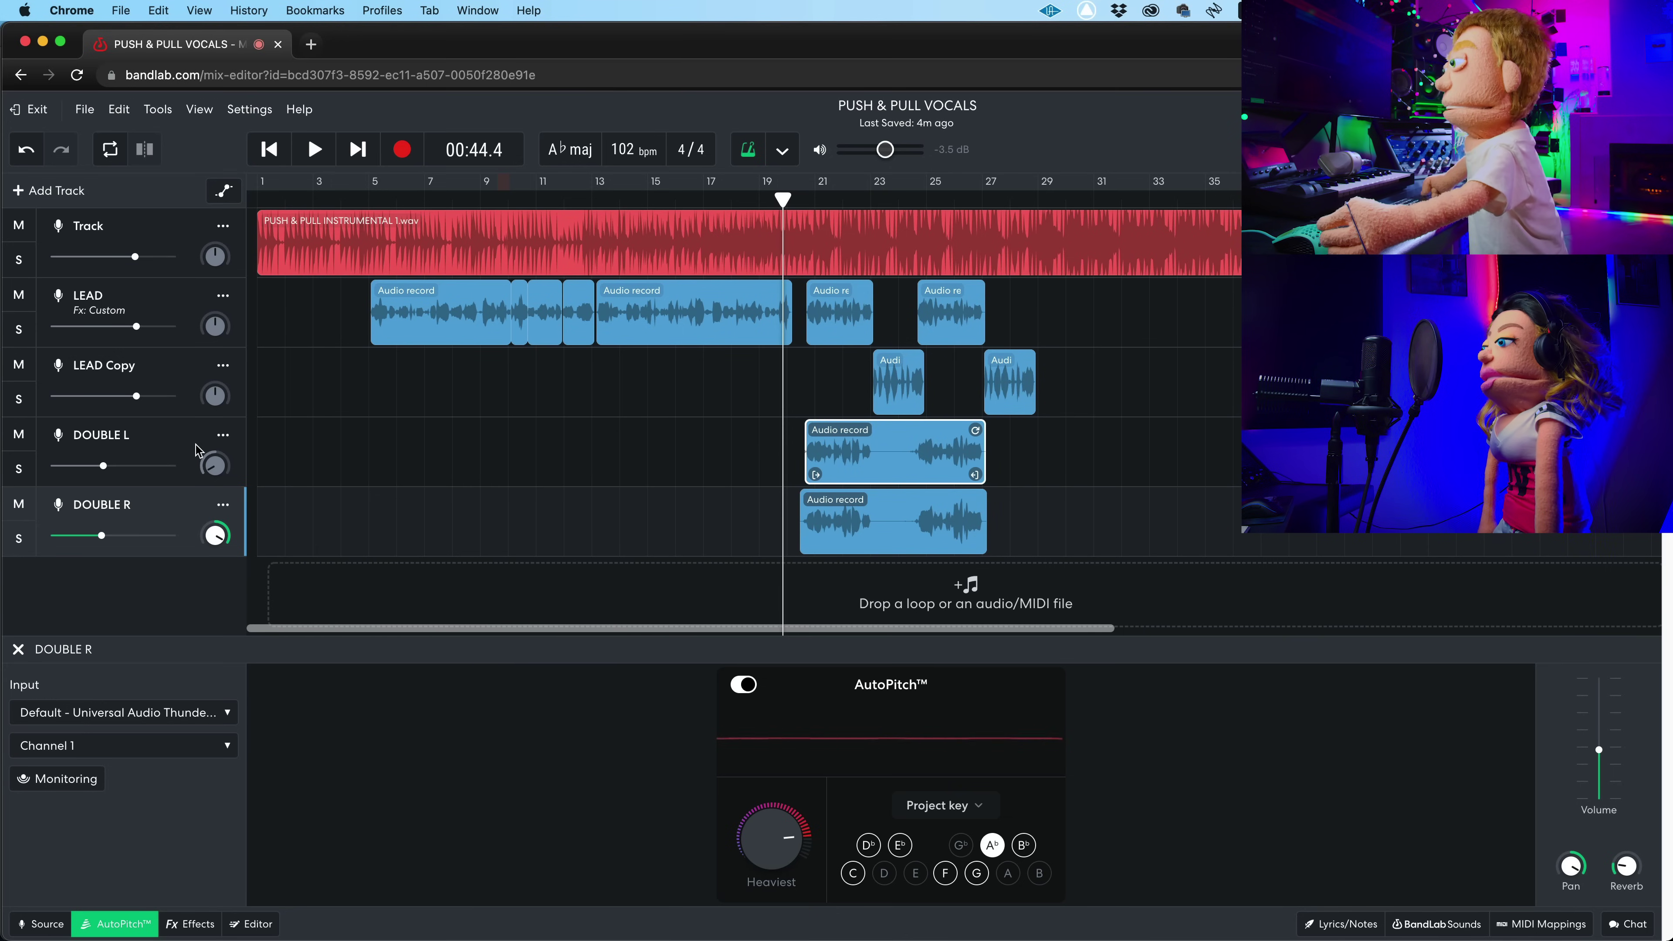
# Step: Duplicate the DOUBLE R track to create DOUBLE R Copy
pyautogui.click(171, 436)
pyautogui.click(160, 498)
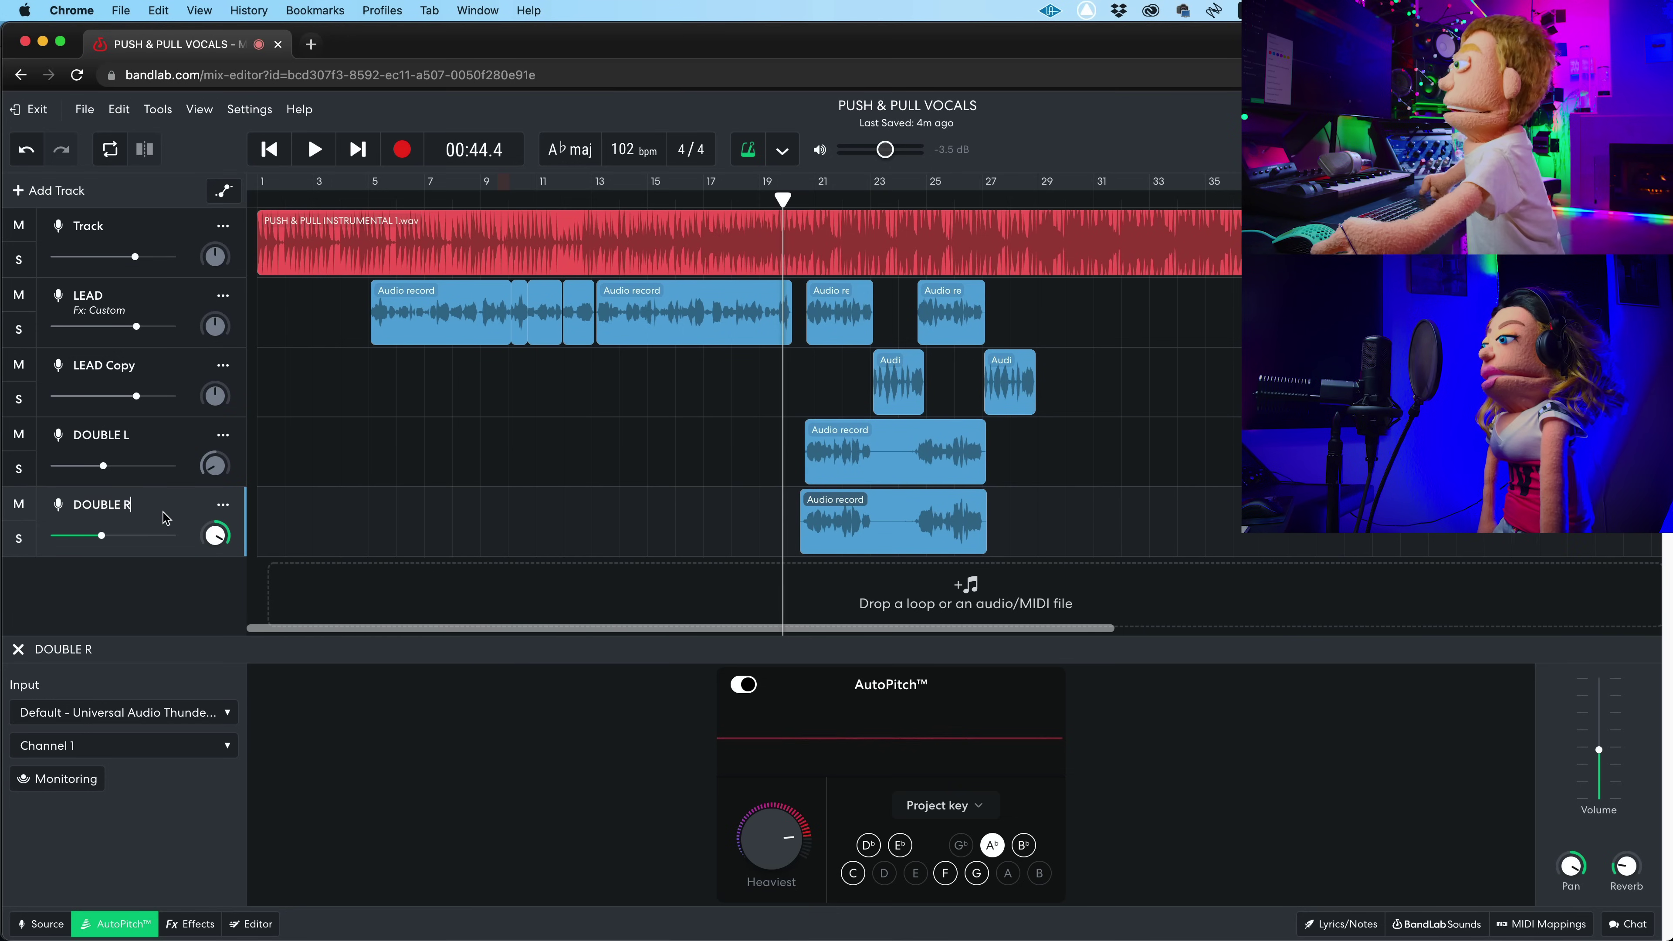
pyautogui.rightClick(163, 510)
pyautogui.click(235, 874)
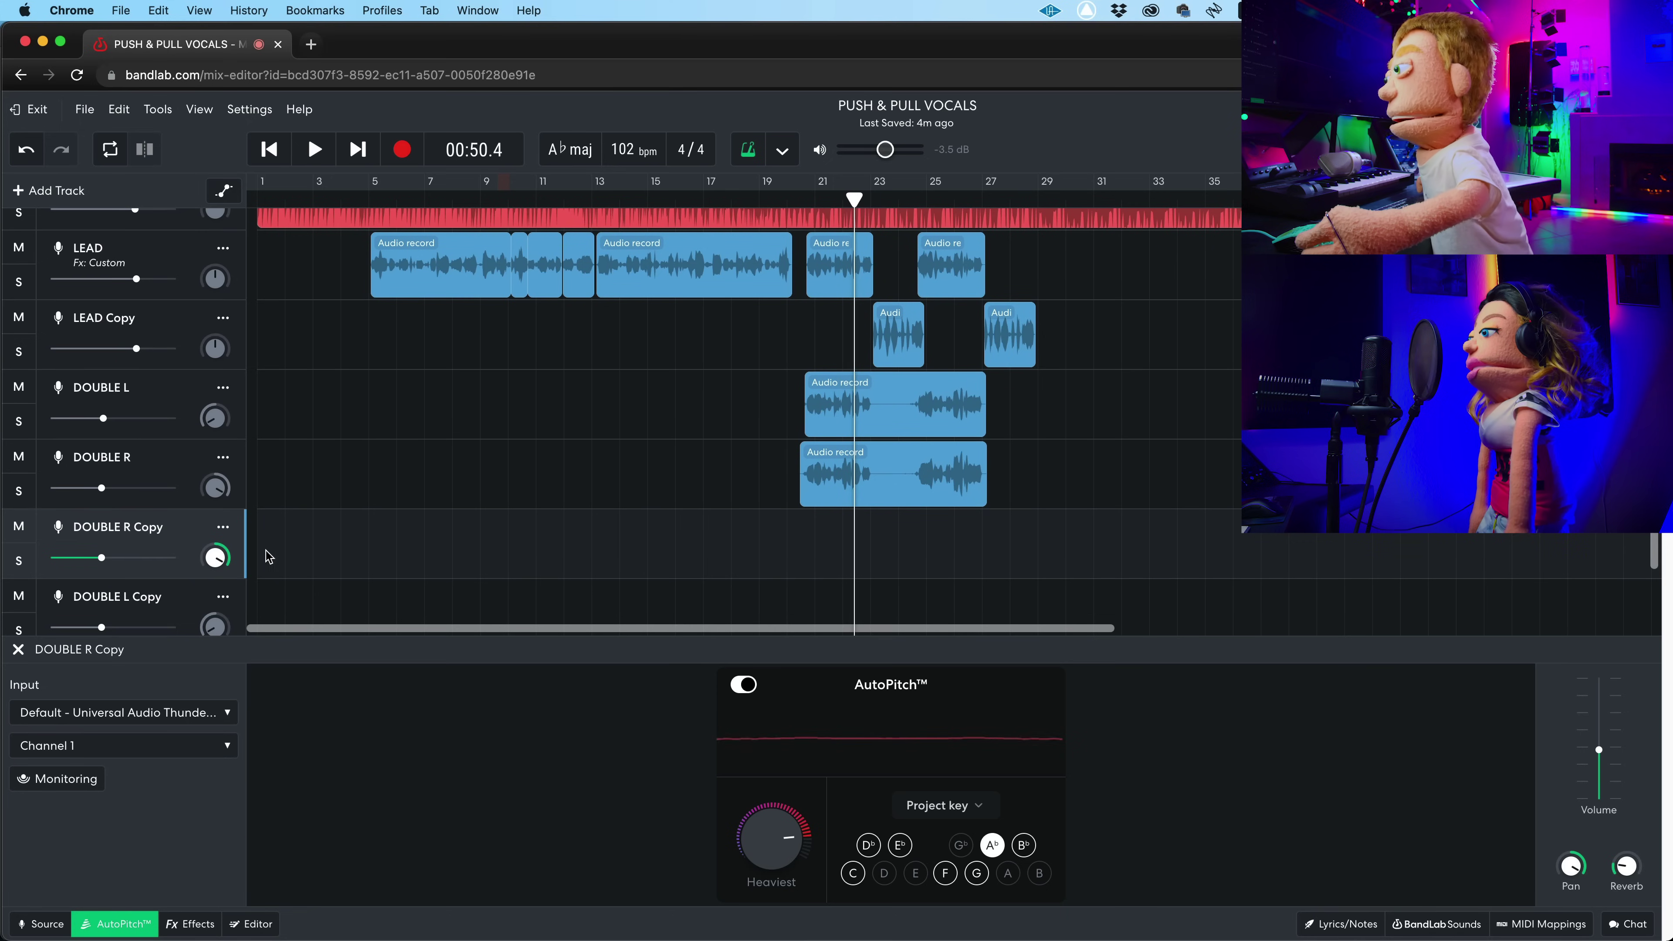
# Step: Record another doubled vocal layer on DOUBLE R Copy from slightly earlier in the song
pyautogui.moveTo(863, 196); pyautogui.dragTo(844, 198)
pyautogui.press('space')
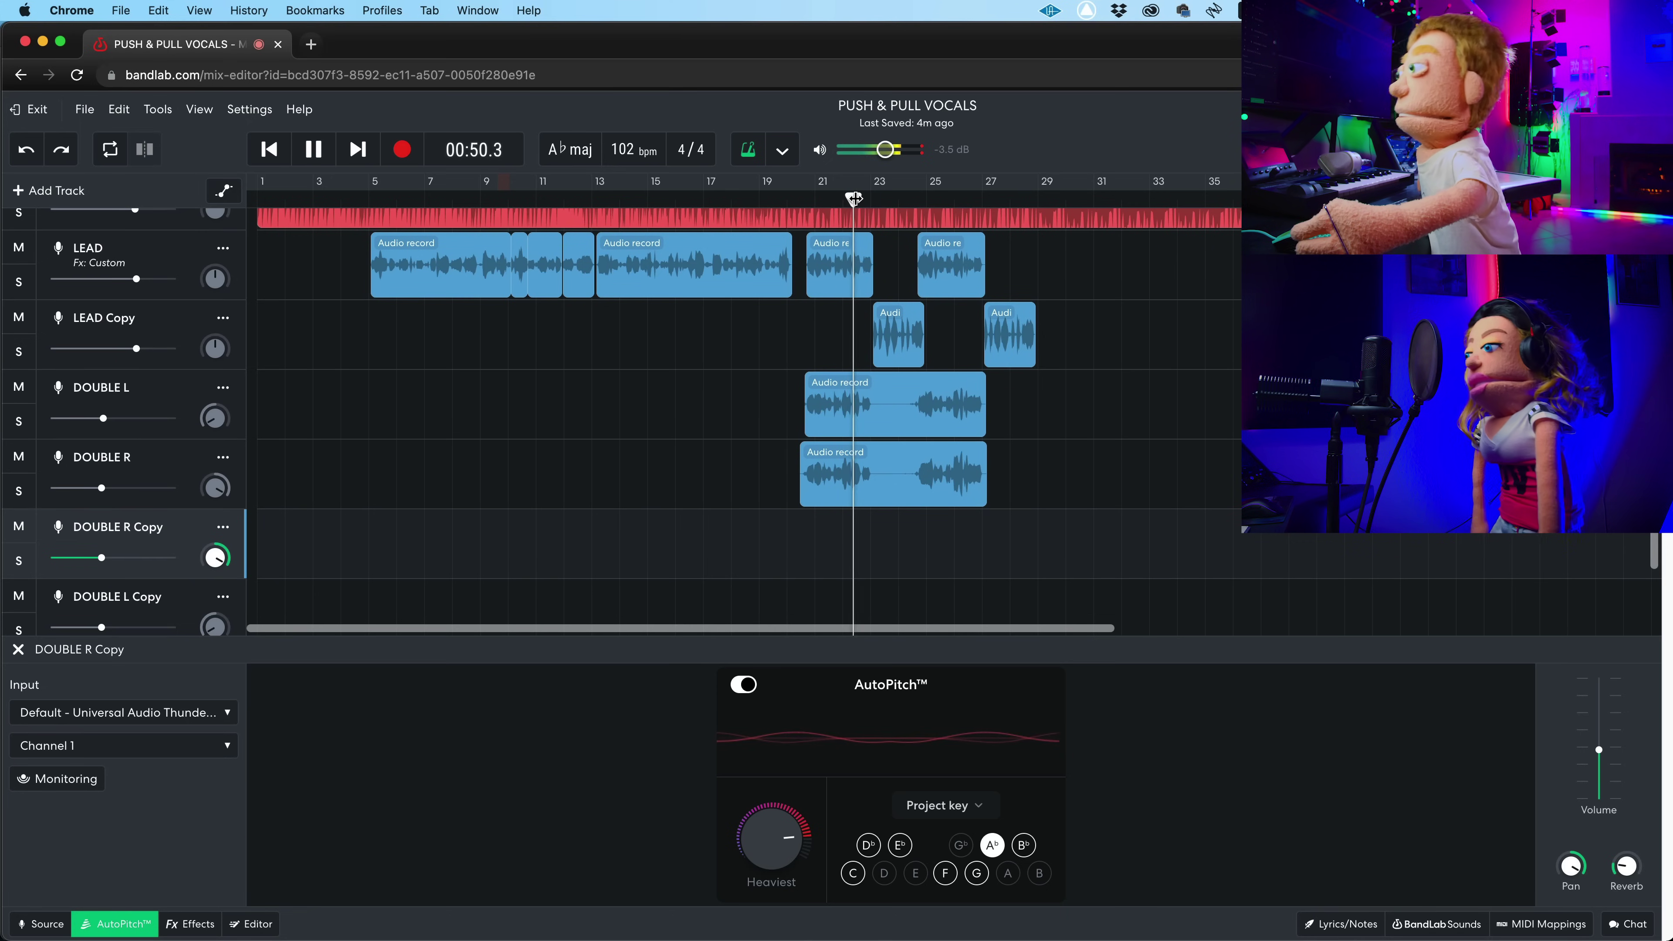
pyautogui.click(403, 151)
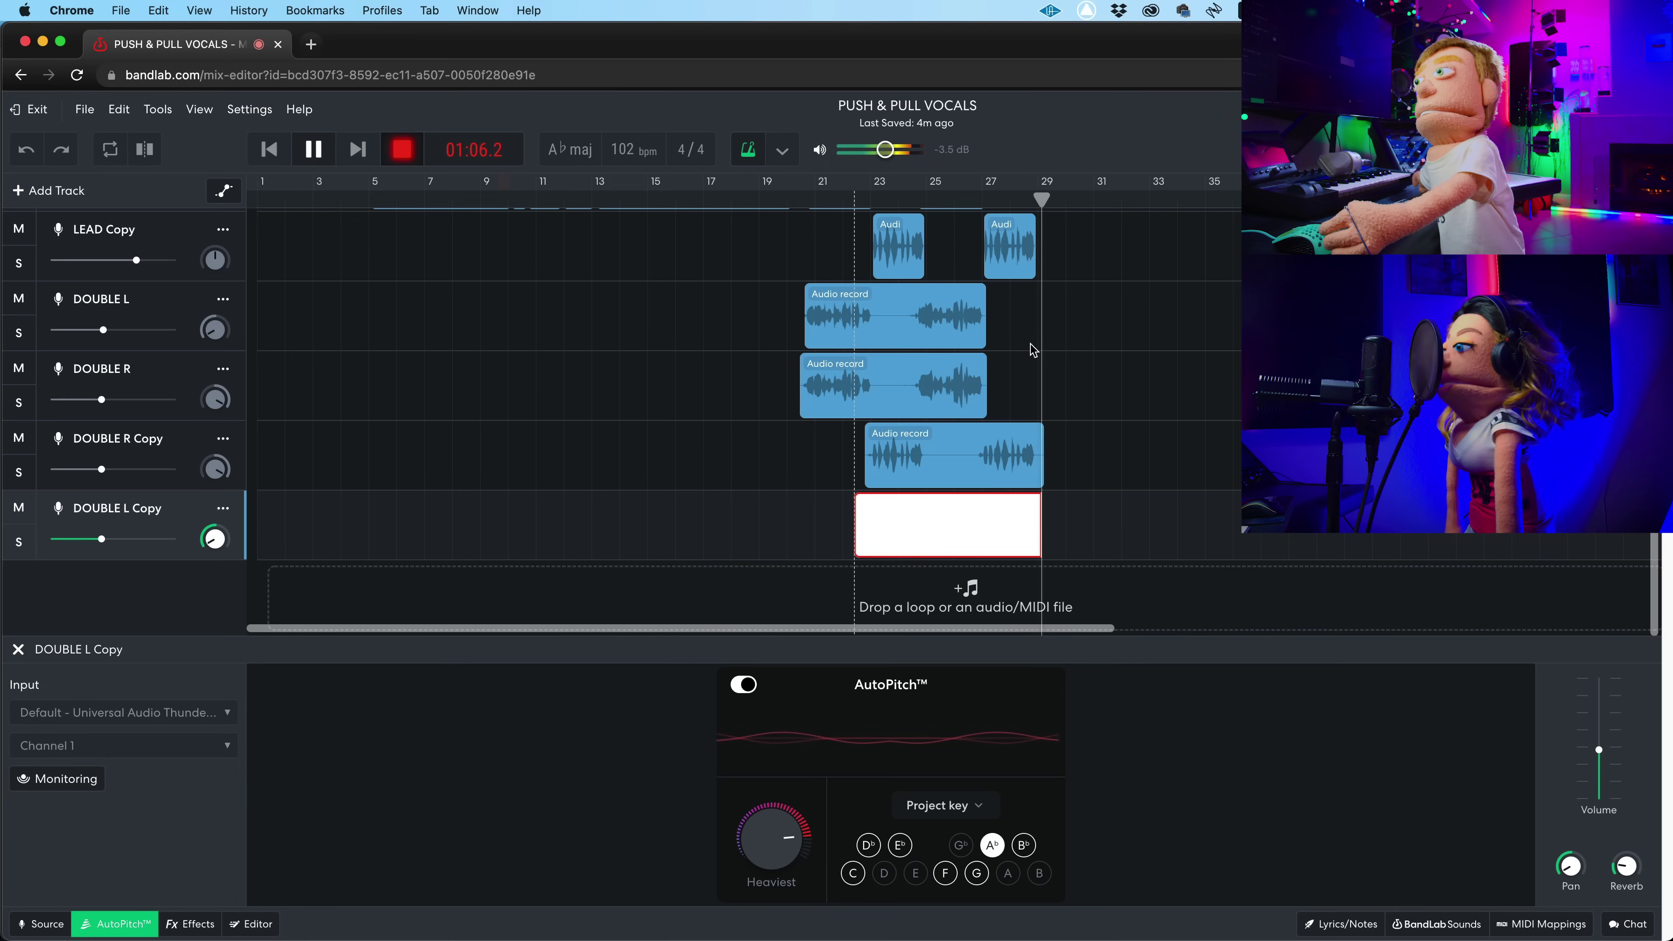
pyautogui.press('space')
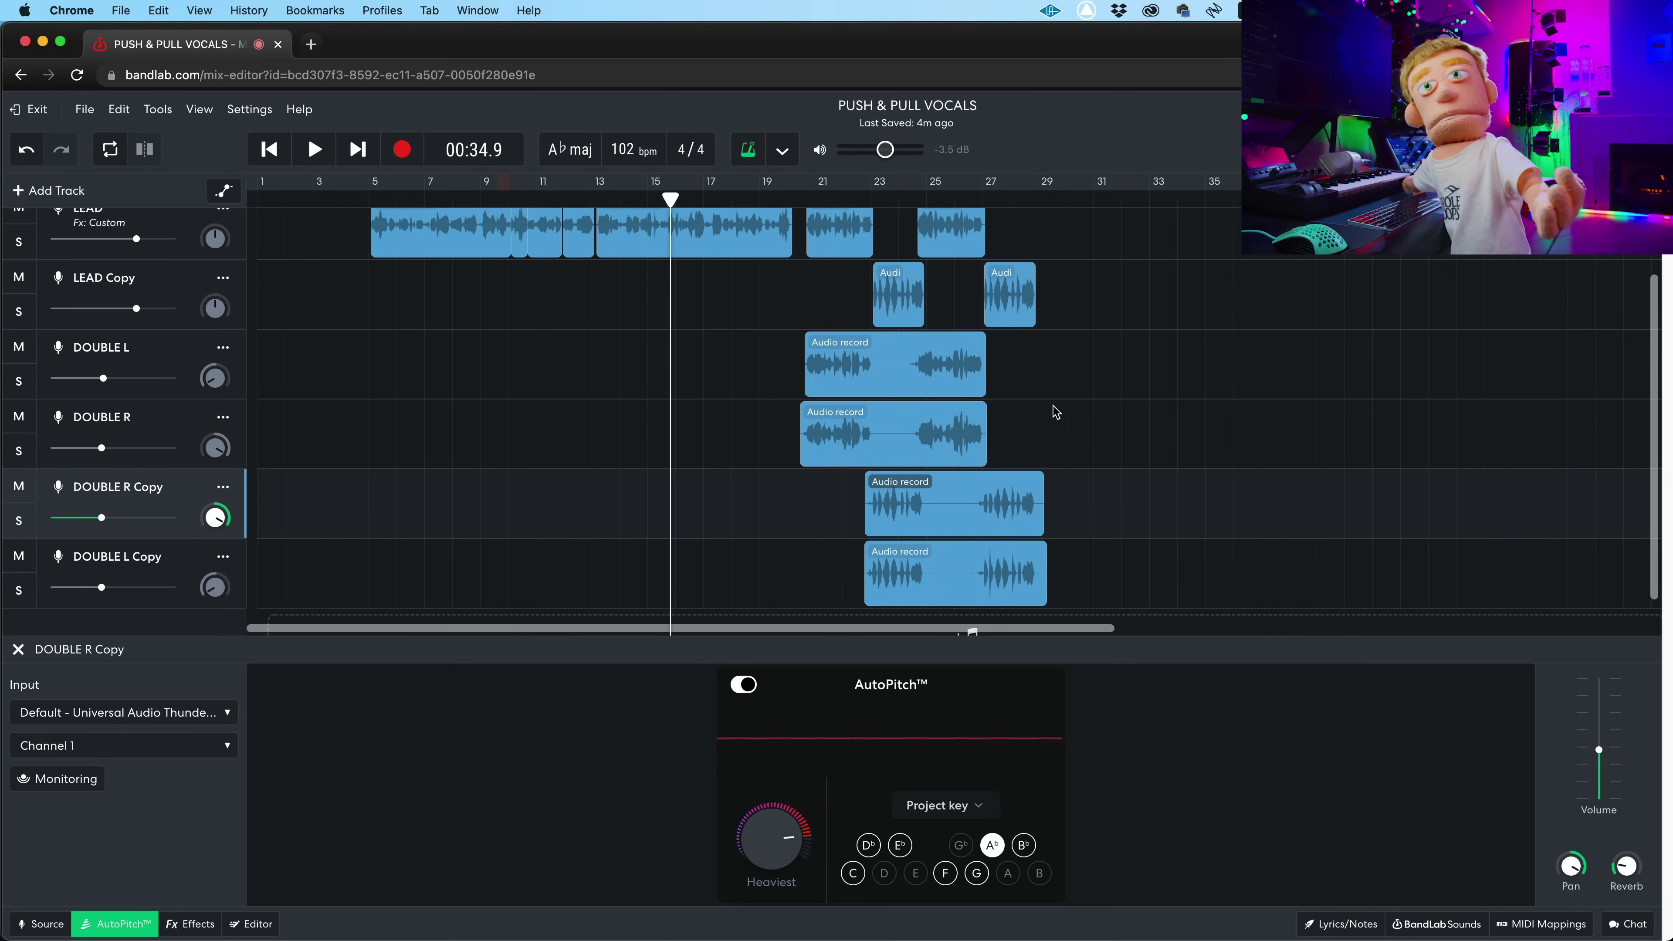
# Step: Colour the DOUBLE L and DOUBLE R tracks purple
pyautogui.click(936, 412)
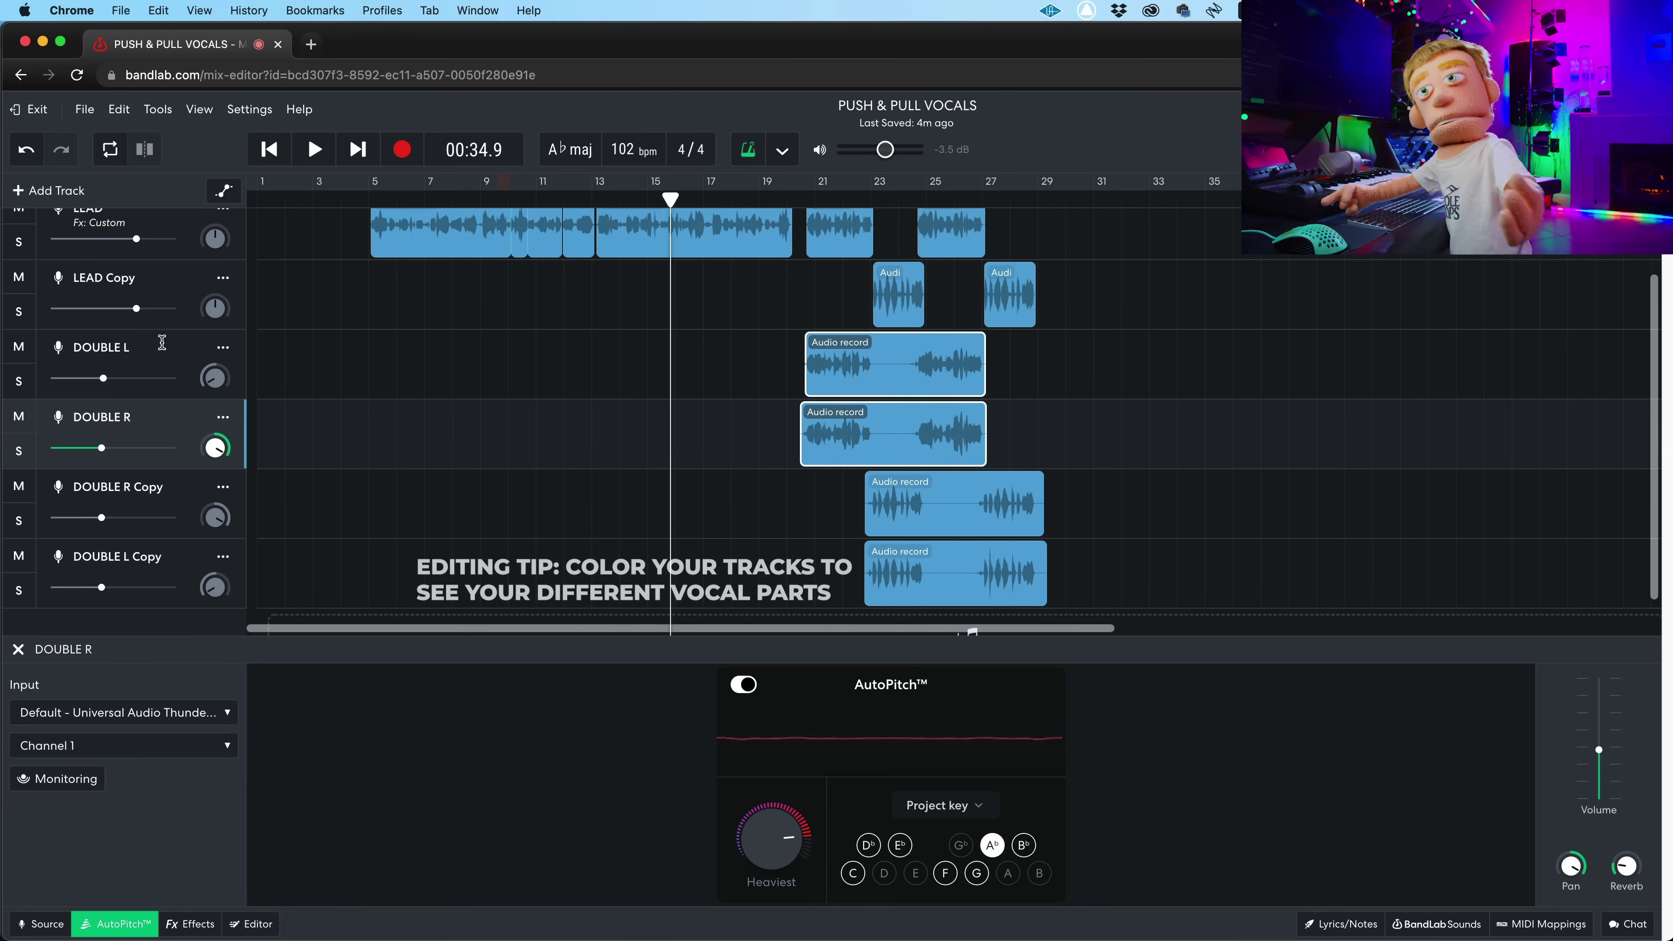
pyautogui.click(169, 358)
pyautogui.rightClick(169, 359)
pyautogui.click(247, 471)
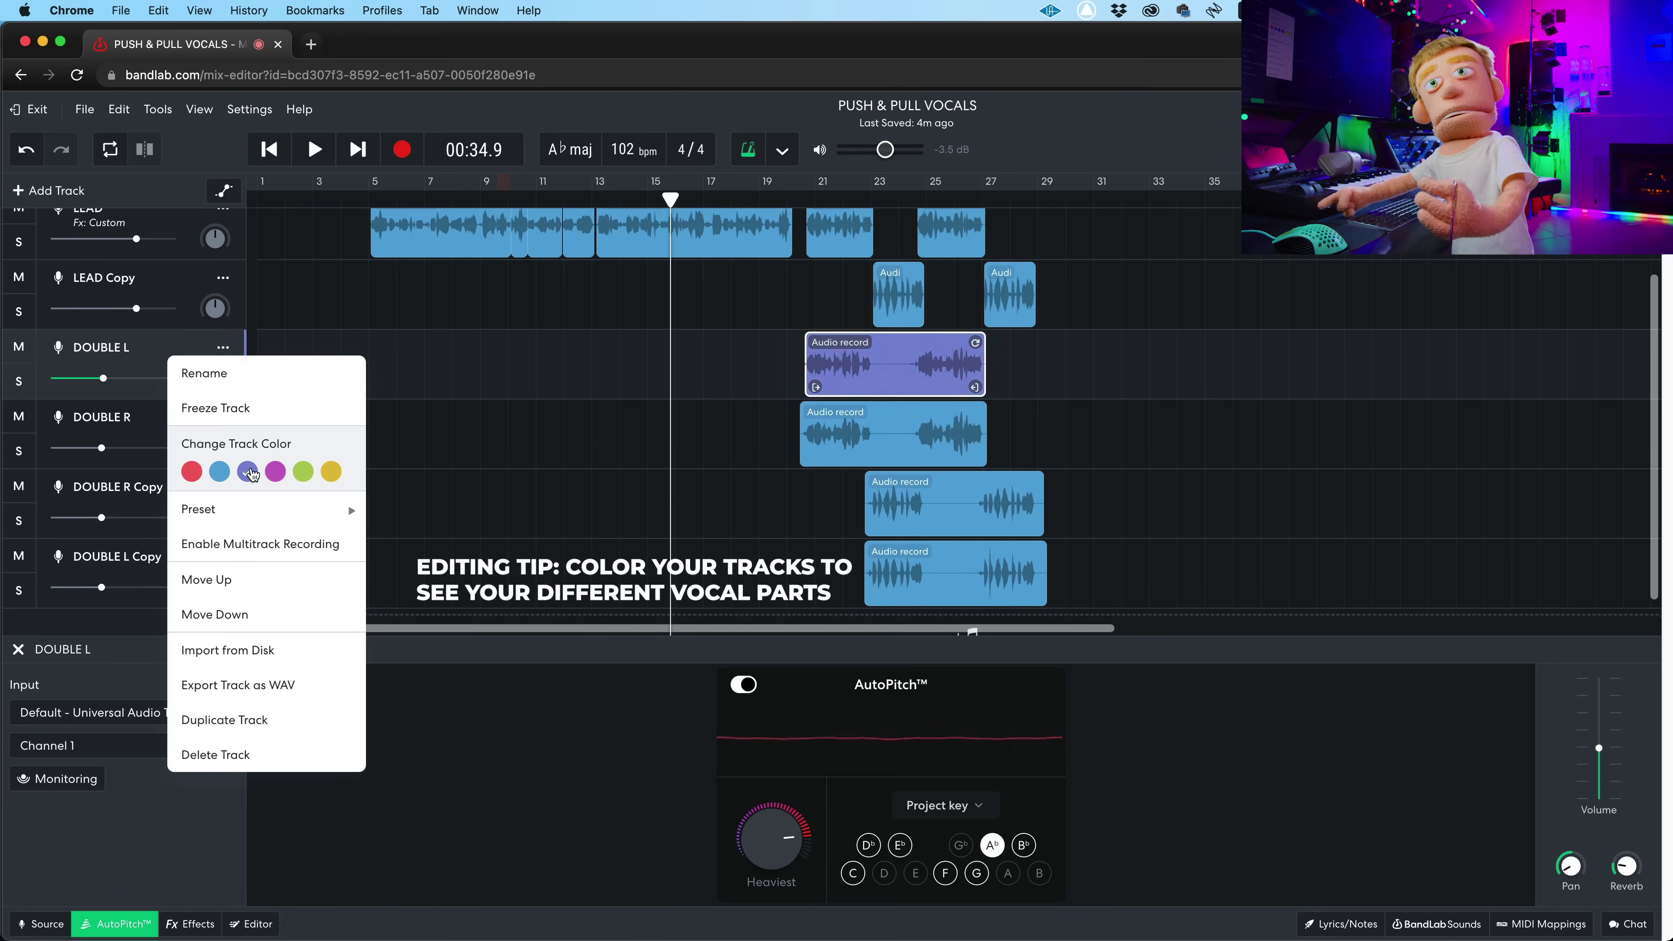
pyautogui.rightClick(164, 420)
pyautogui.click(246, 535)
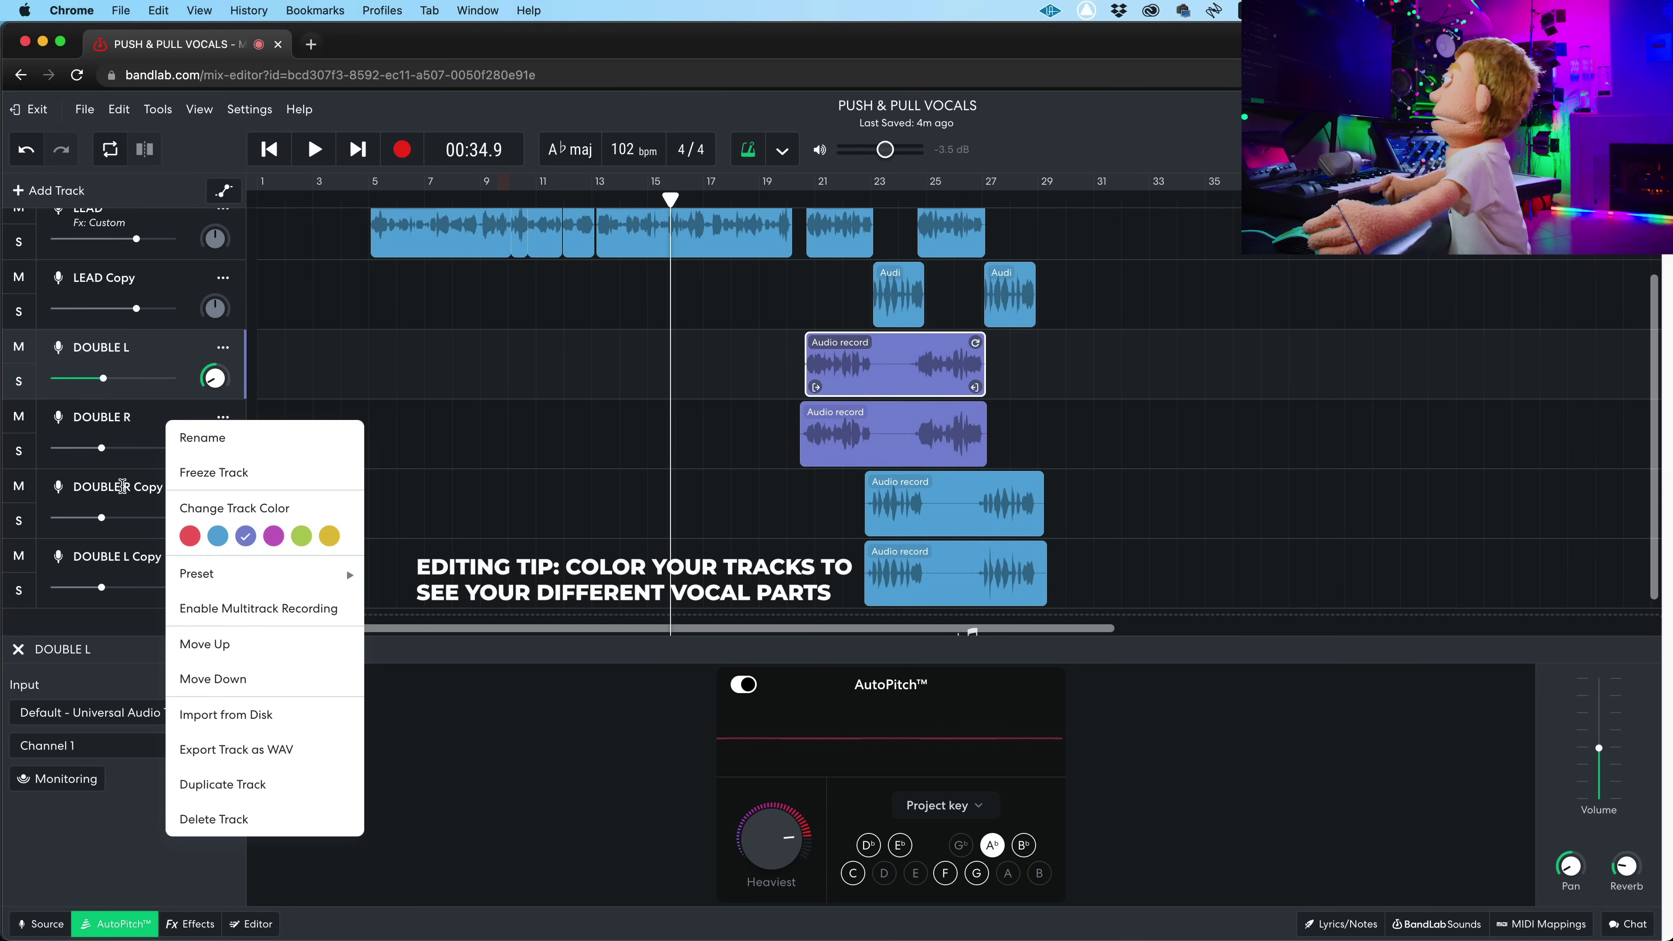
# Step: Colour the DOUBLE R Copy and DOUBLE L Copy tracks purple
pyautogui.click(146, 491)
pyautogui.rightClick(153, 507)
pyautogui.click(238, 626)
pyautogui.click(141, 567)
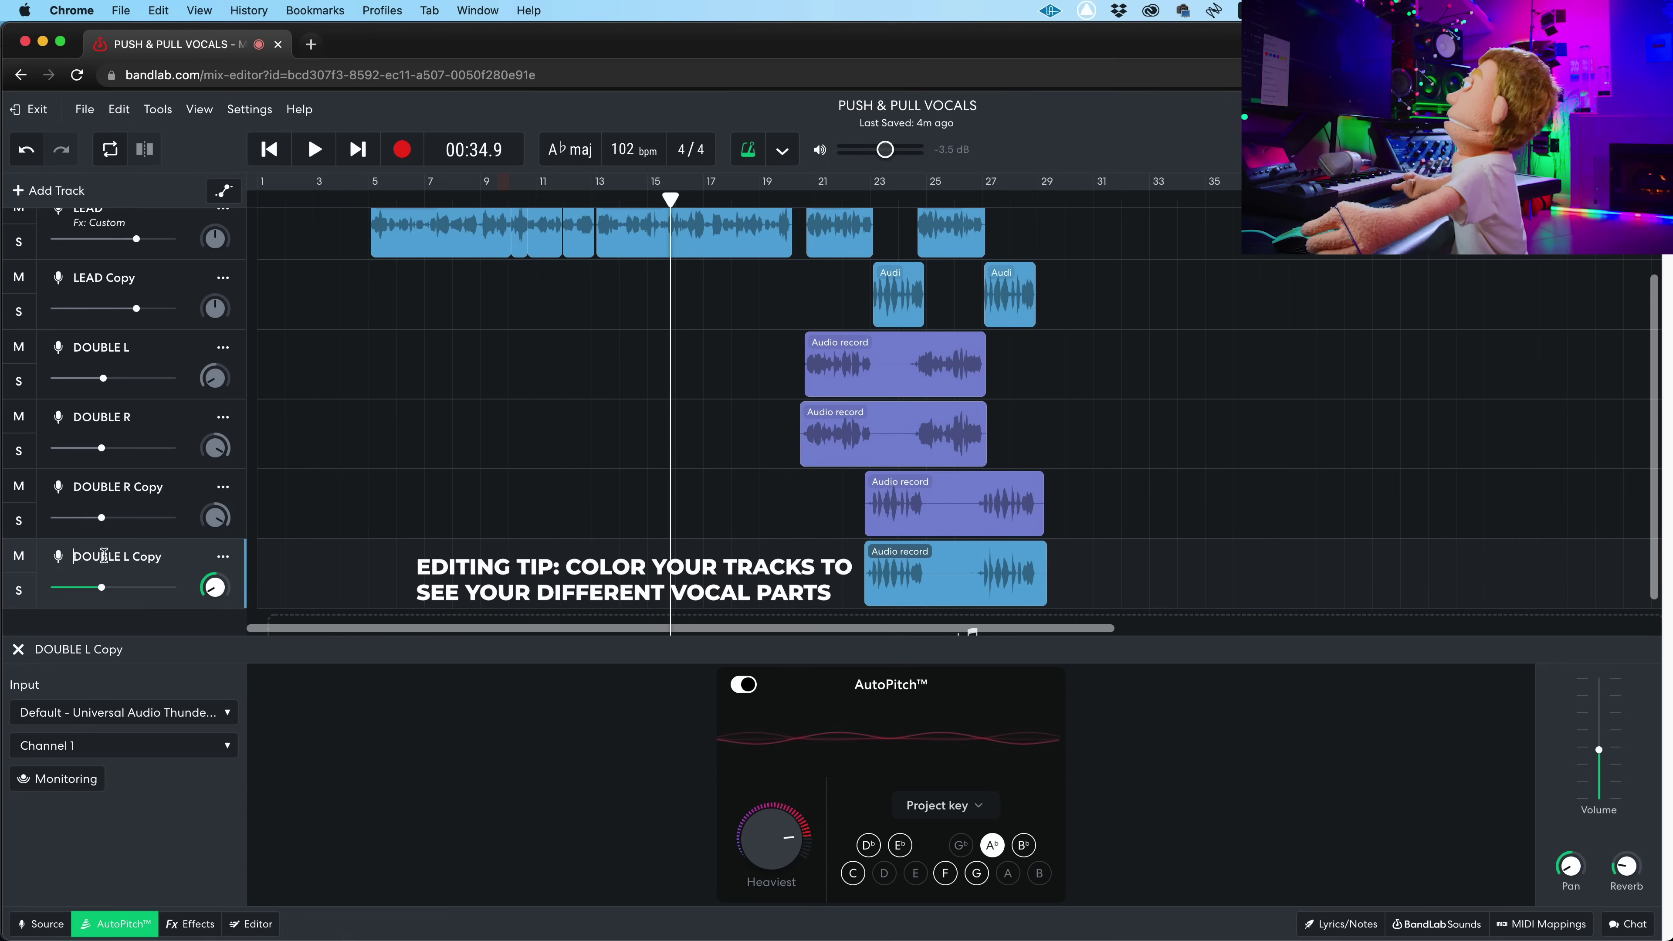
pyautogui.rightClick(139, 525)
pyautogui.click(219, 640)
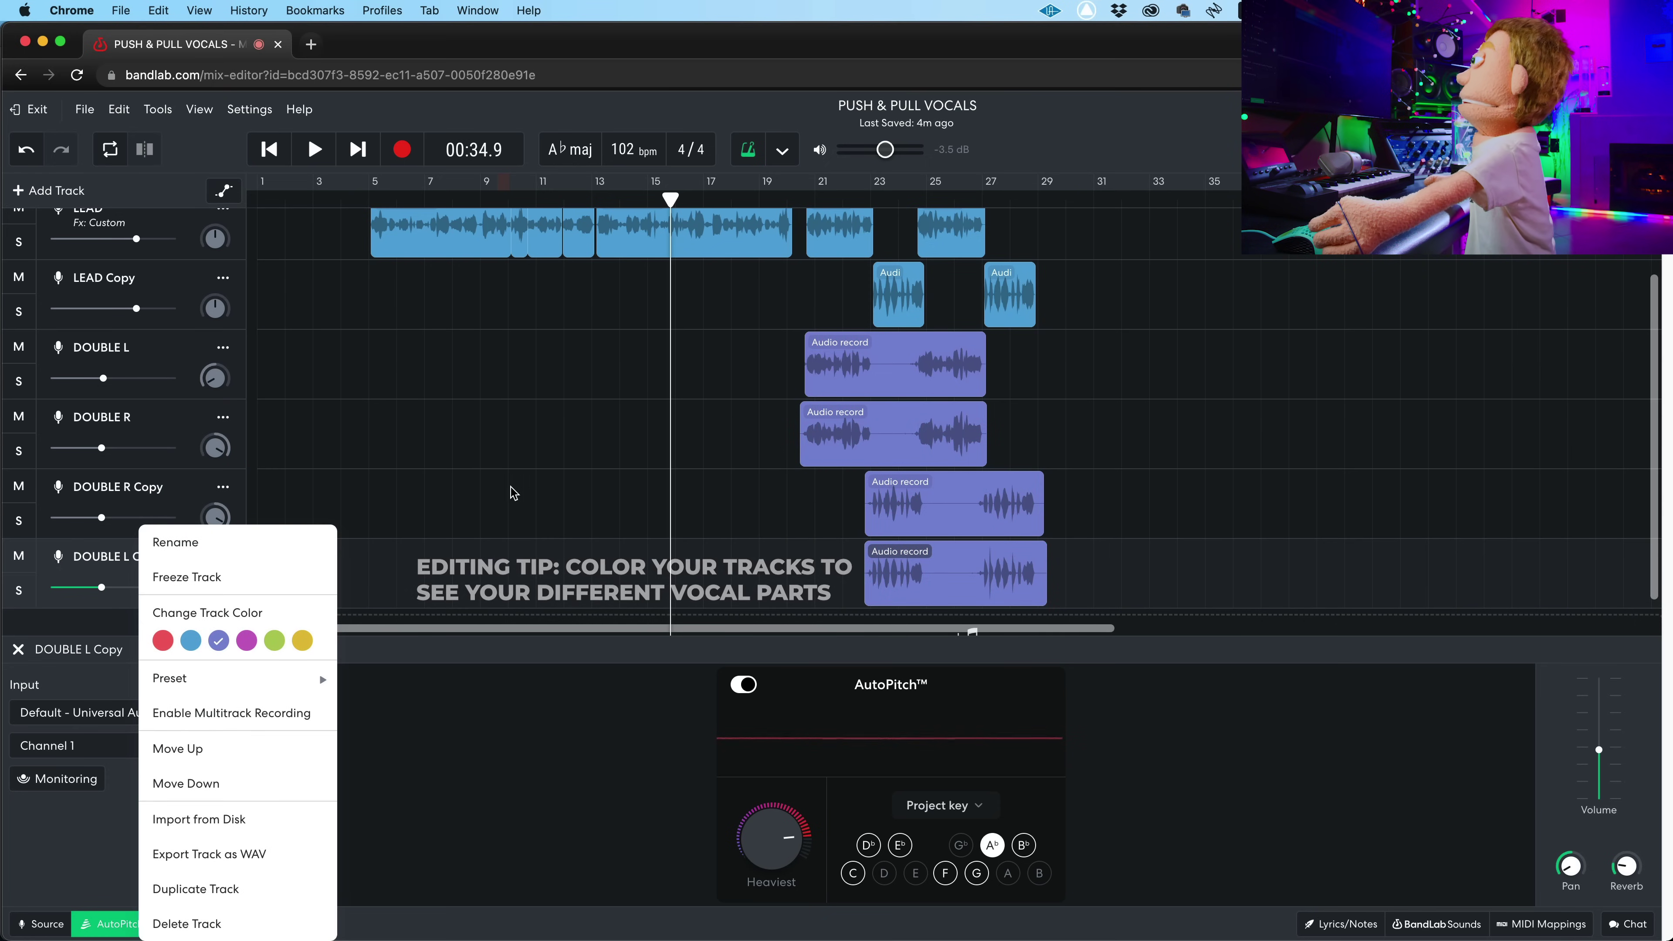
pyautogui.click(470, 515)
# Step: Make two more duplicates of the DOUBLE L Copy track
pyautogui.scroll(-1, 1047, 491)
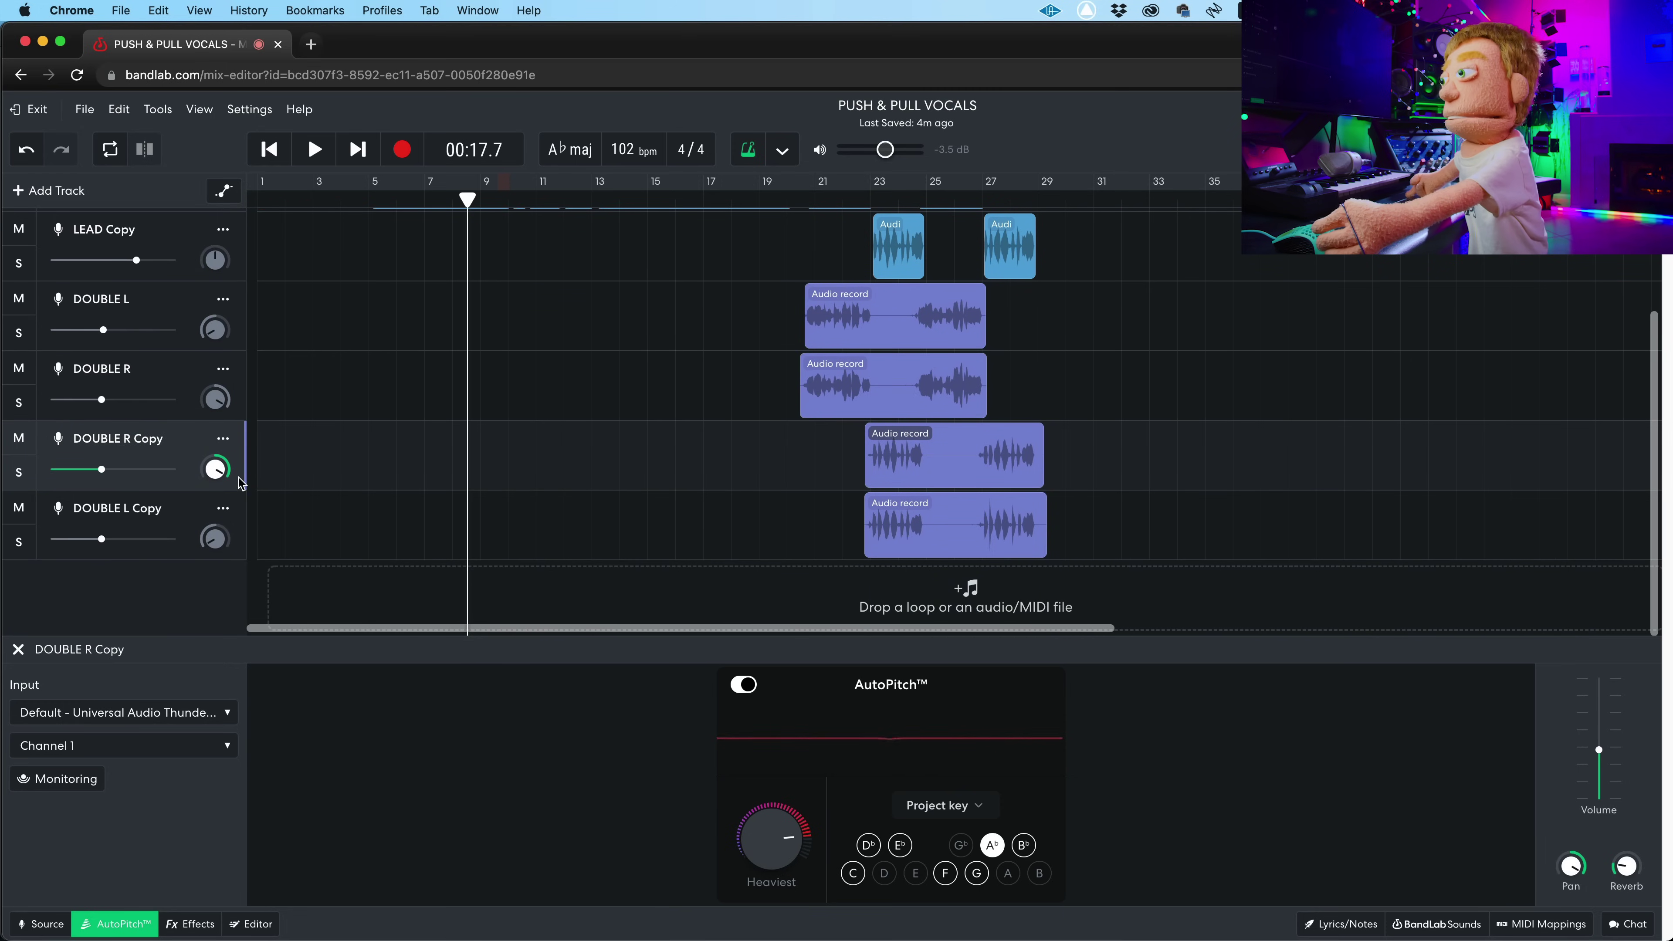
pyautogui.click(183, 505)
pyautogui.rightClick(181, 525)
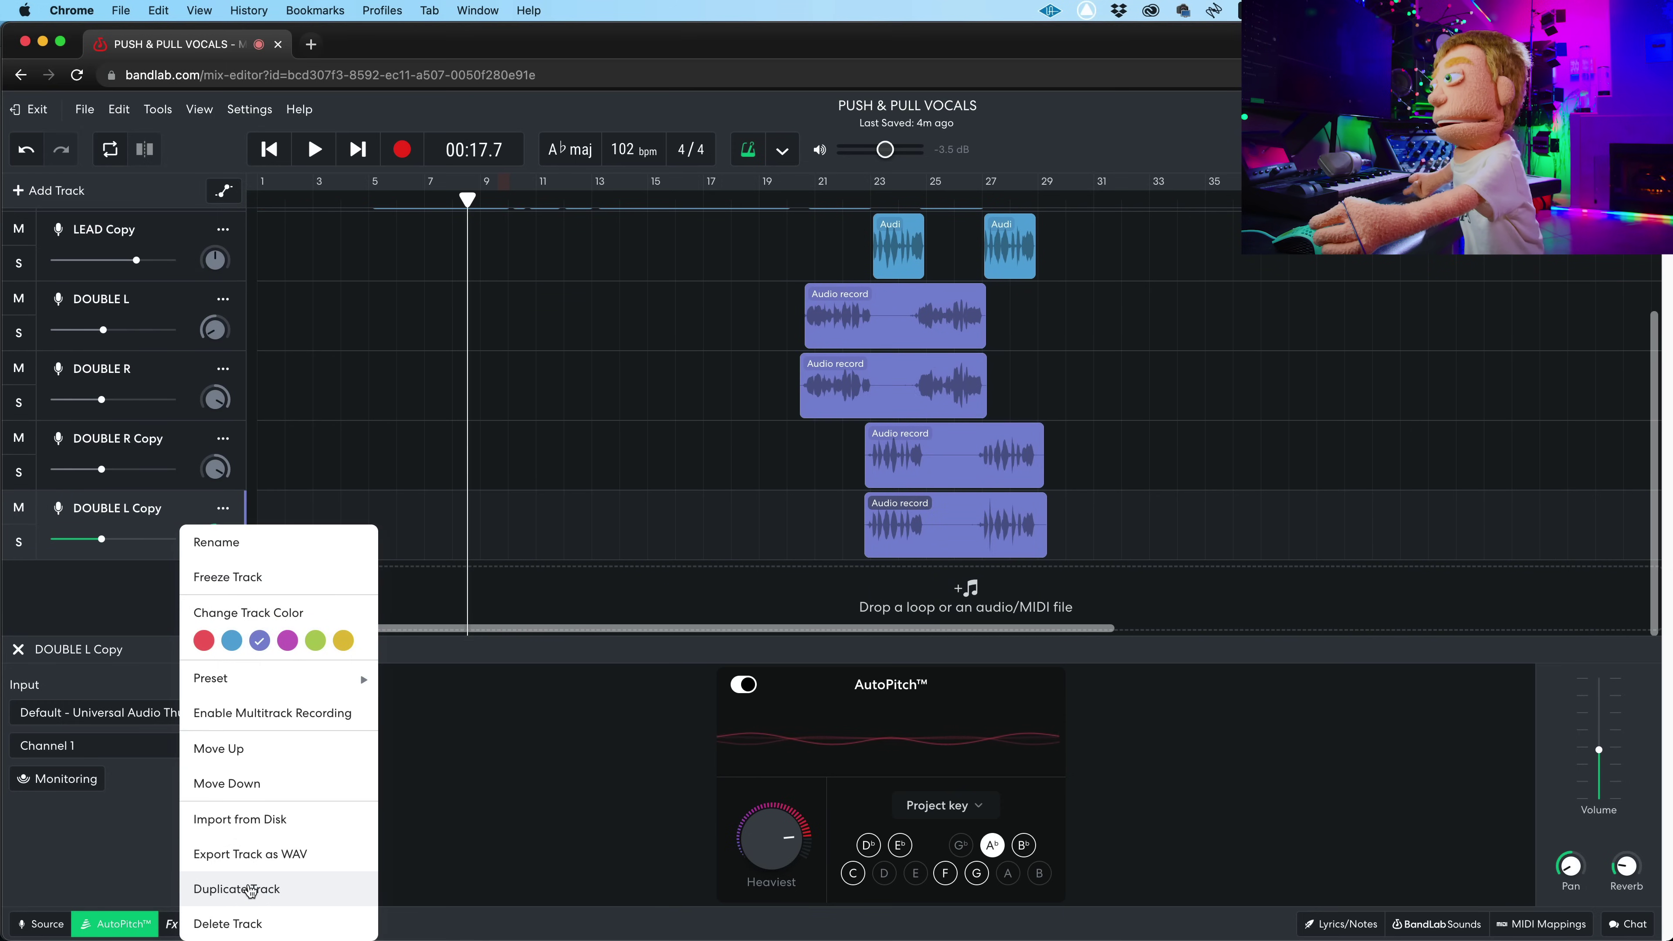
pyautogui.click(224, 889)
pyautogui.rightClick(214, 608)
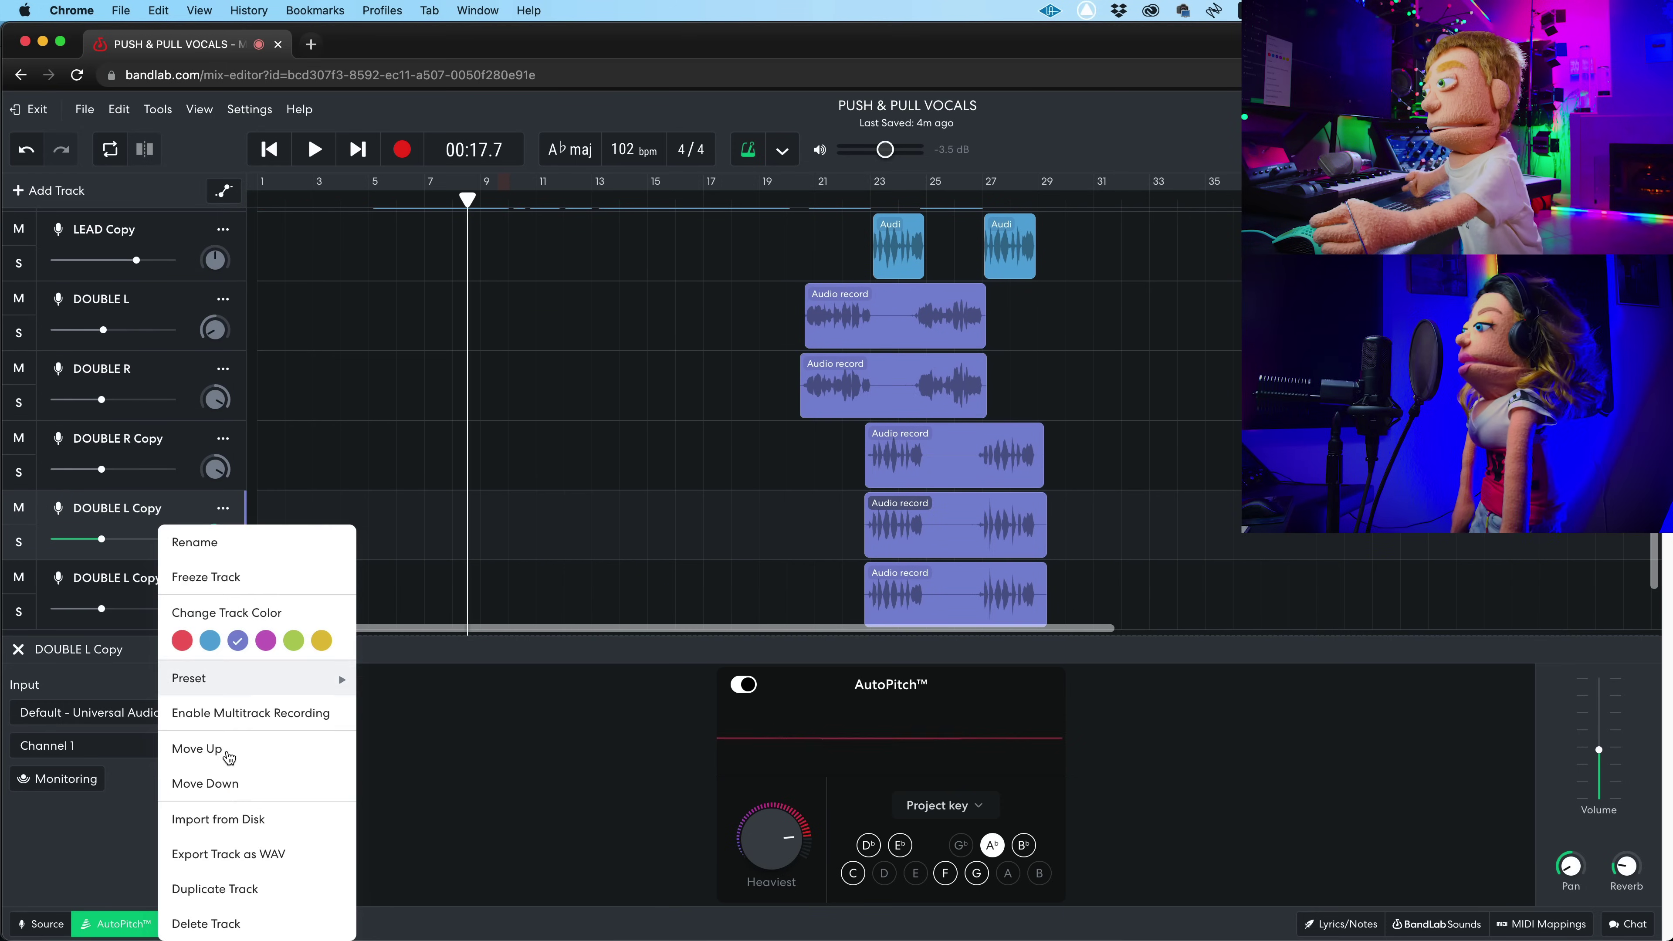
pyautogui.click(212, 887)
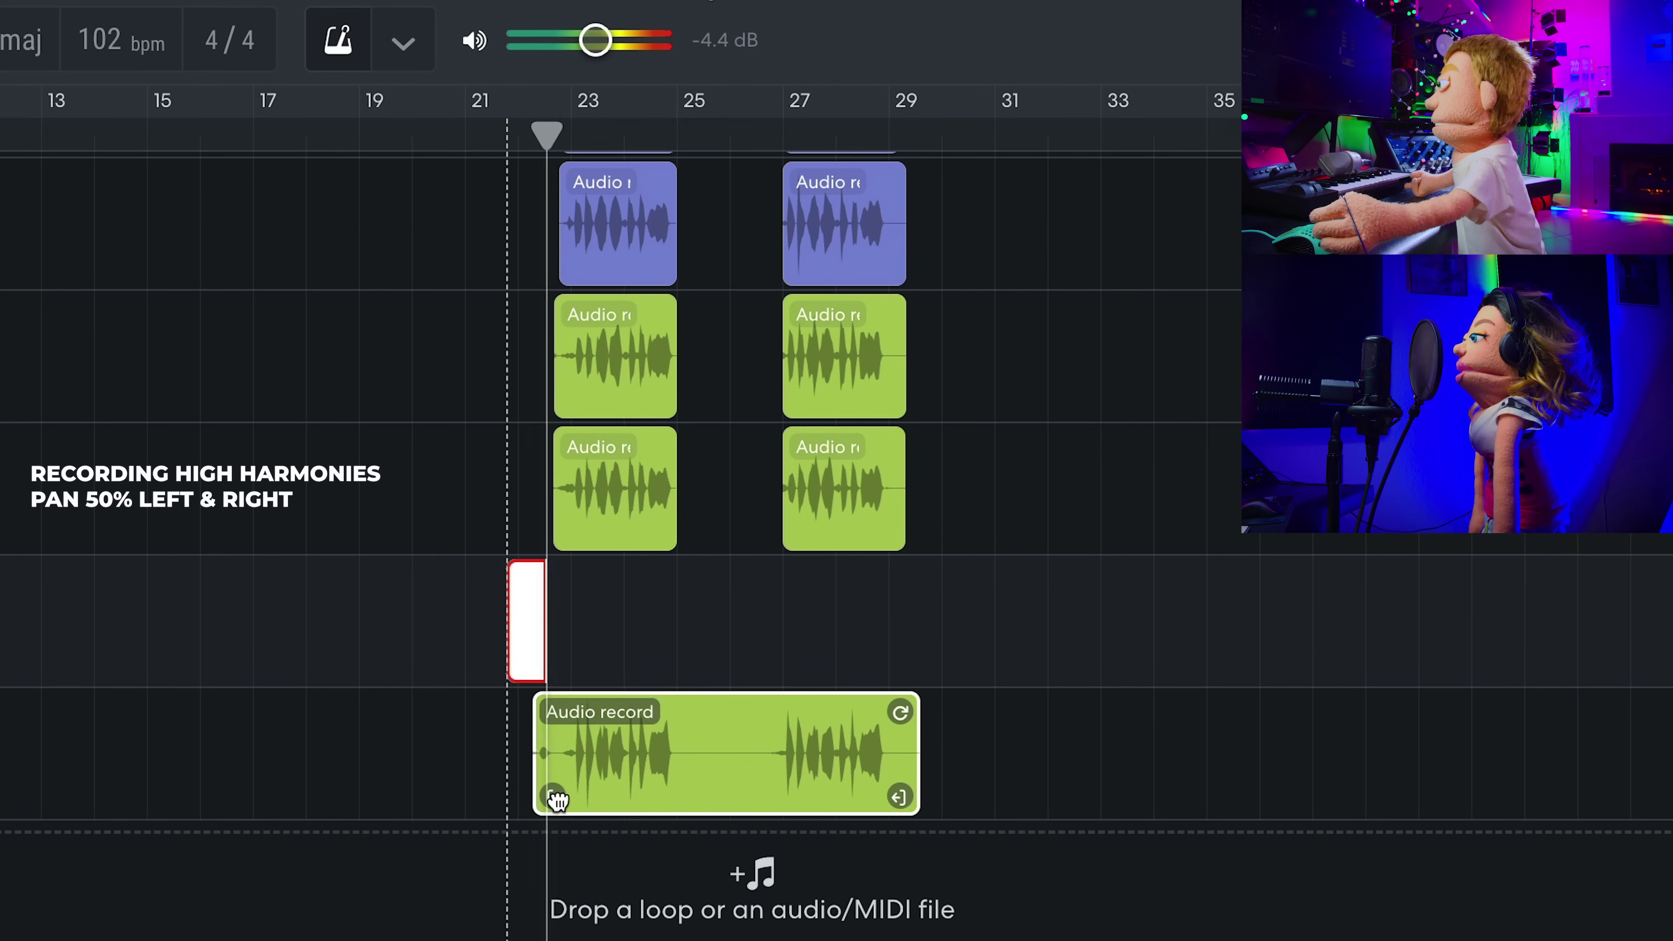
# Step: Trim the start of the lower harmony clip and stop the high harmony recording
pyautogui.moveTo(568, 801); pyautogui.dragTo(587, 798)
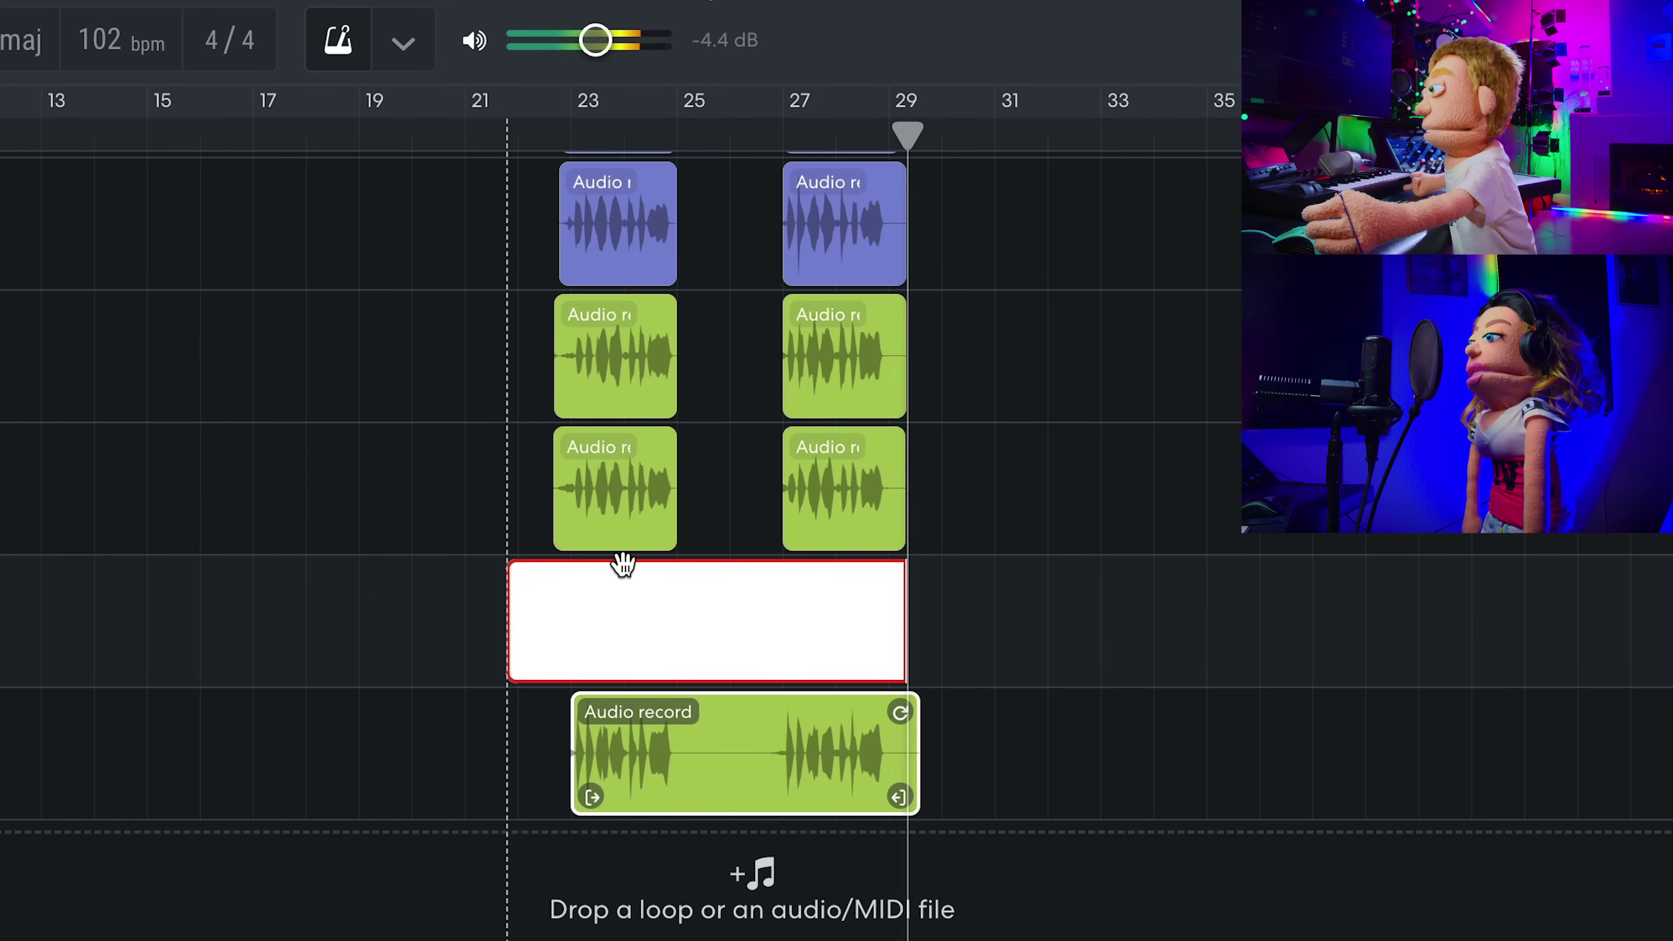
pyautogui.press('space')
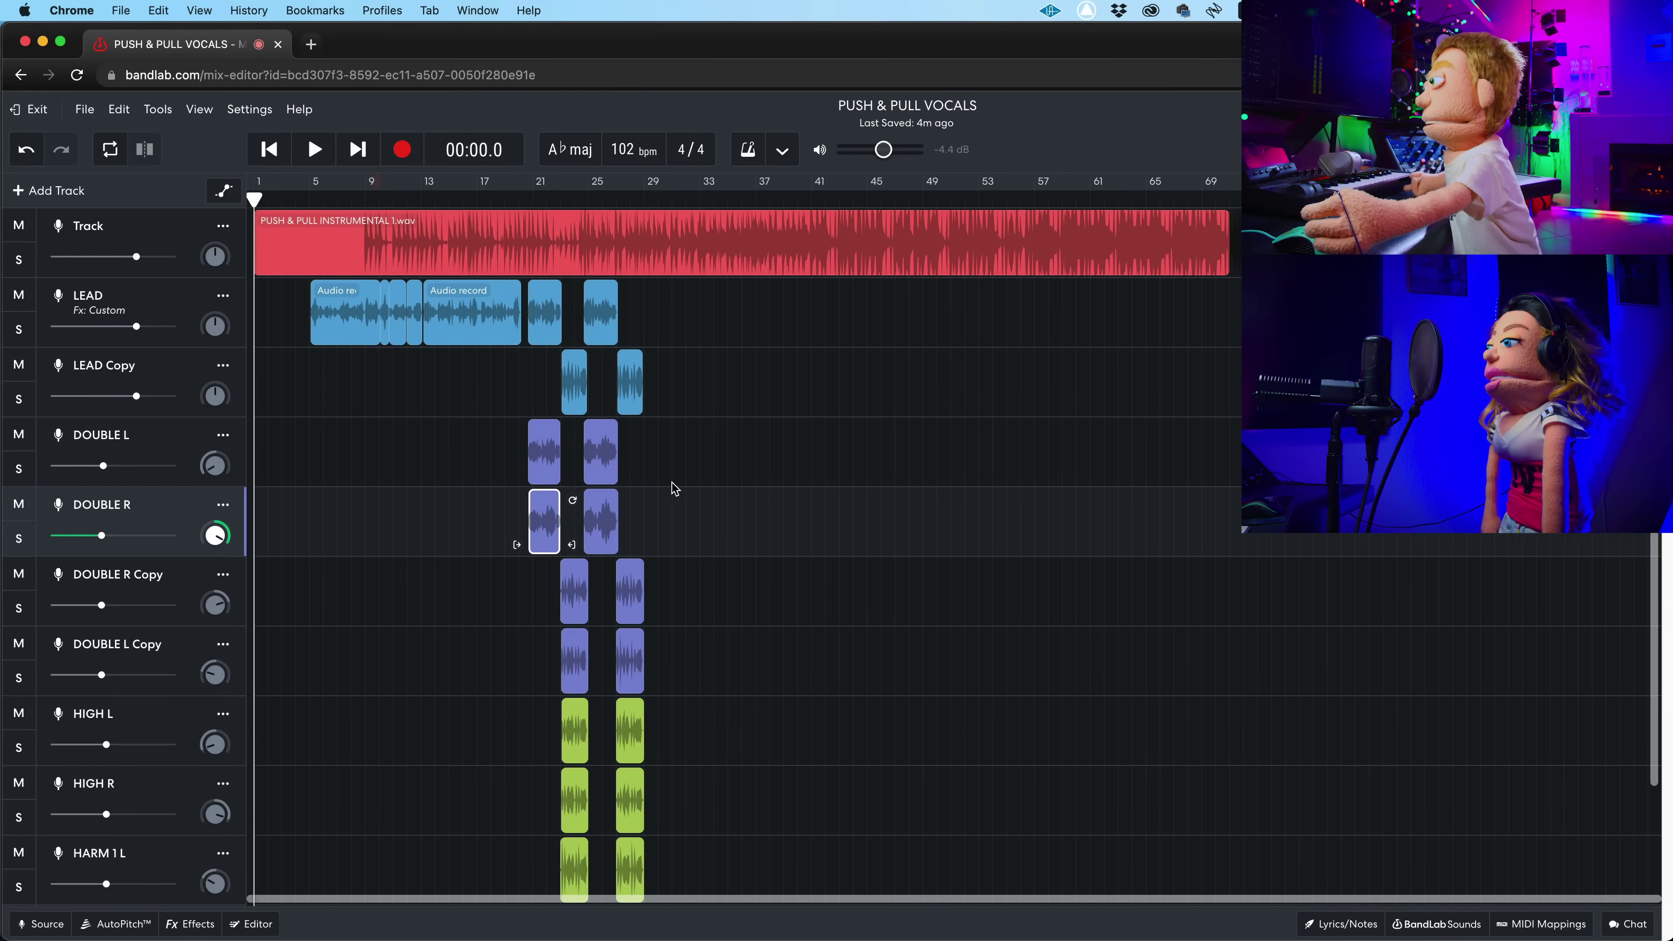
# Step: Duplicate the HARM 1 R track
pyautogui.scroll(-2, 672, 486)
pyautogui.scroll(2, 600, 546)
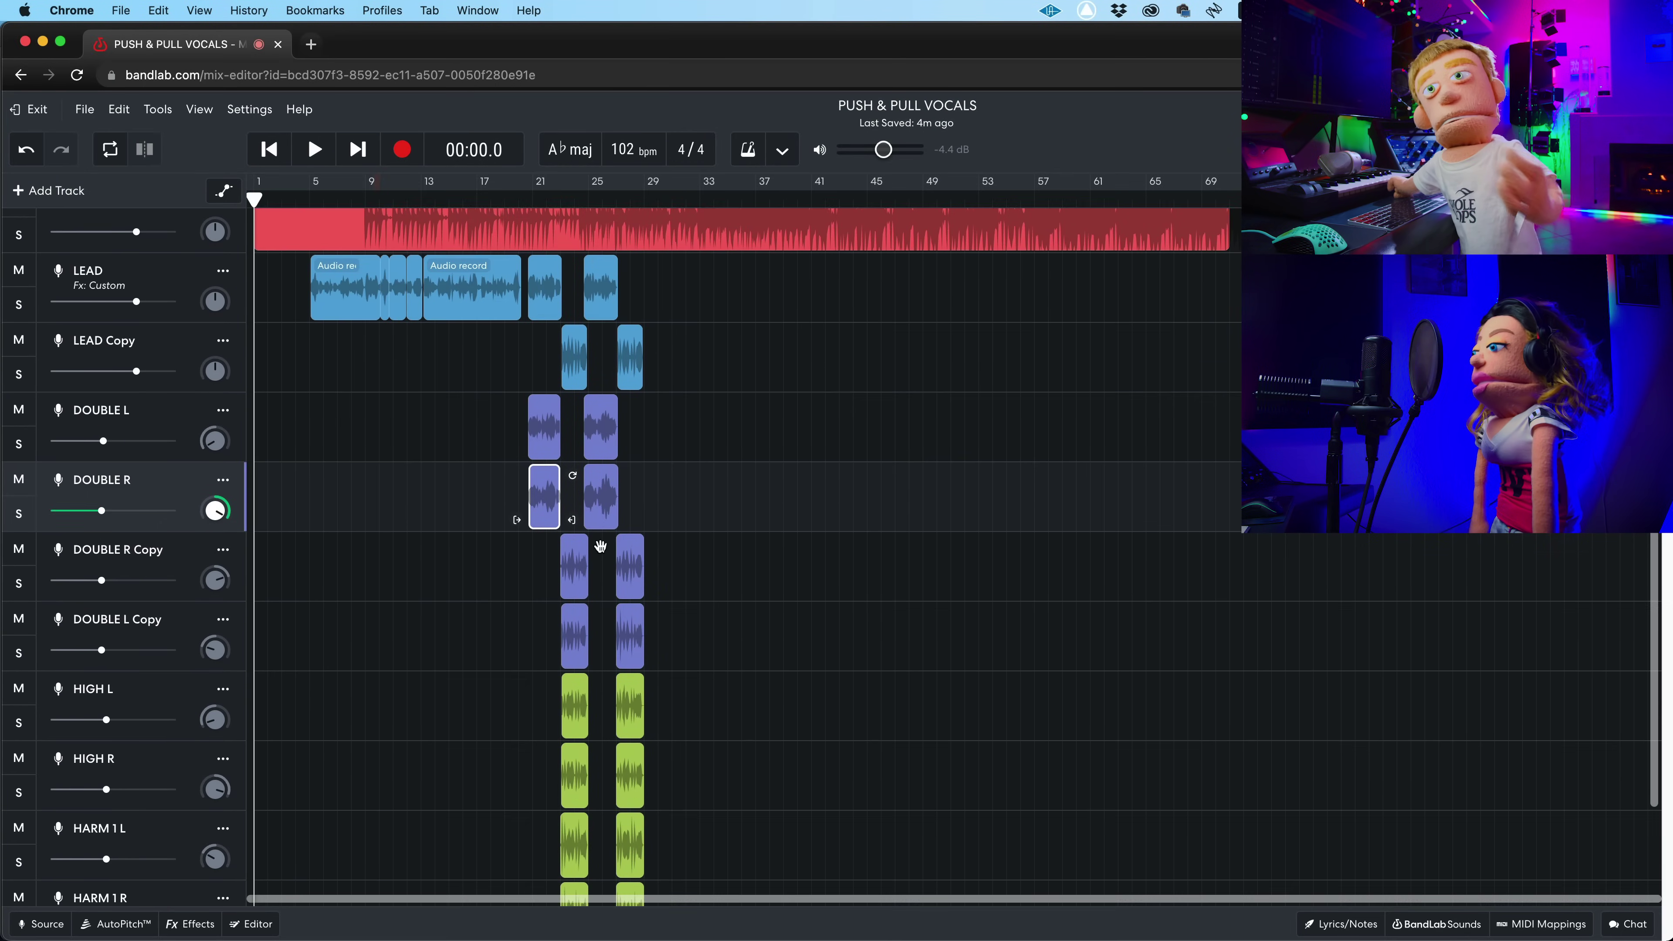
pyautogui.scroll(1, 600, 545)
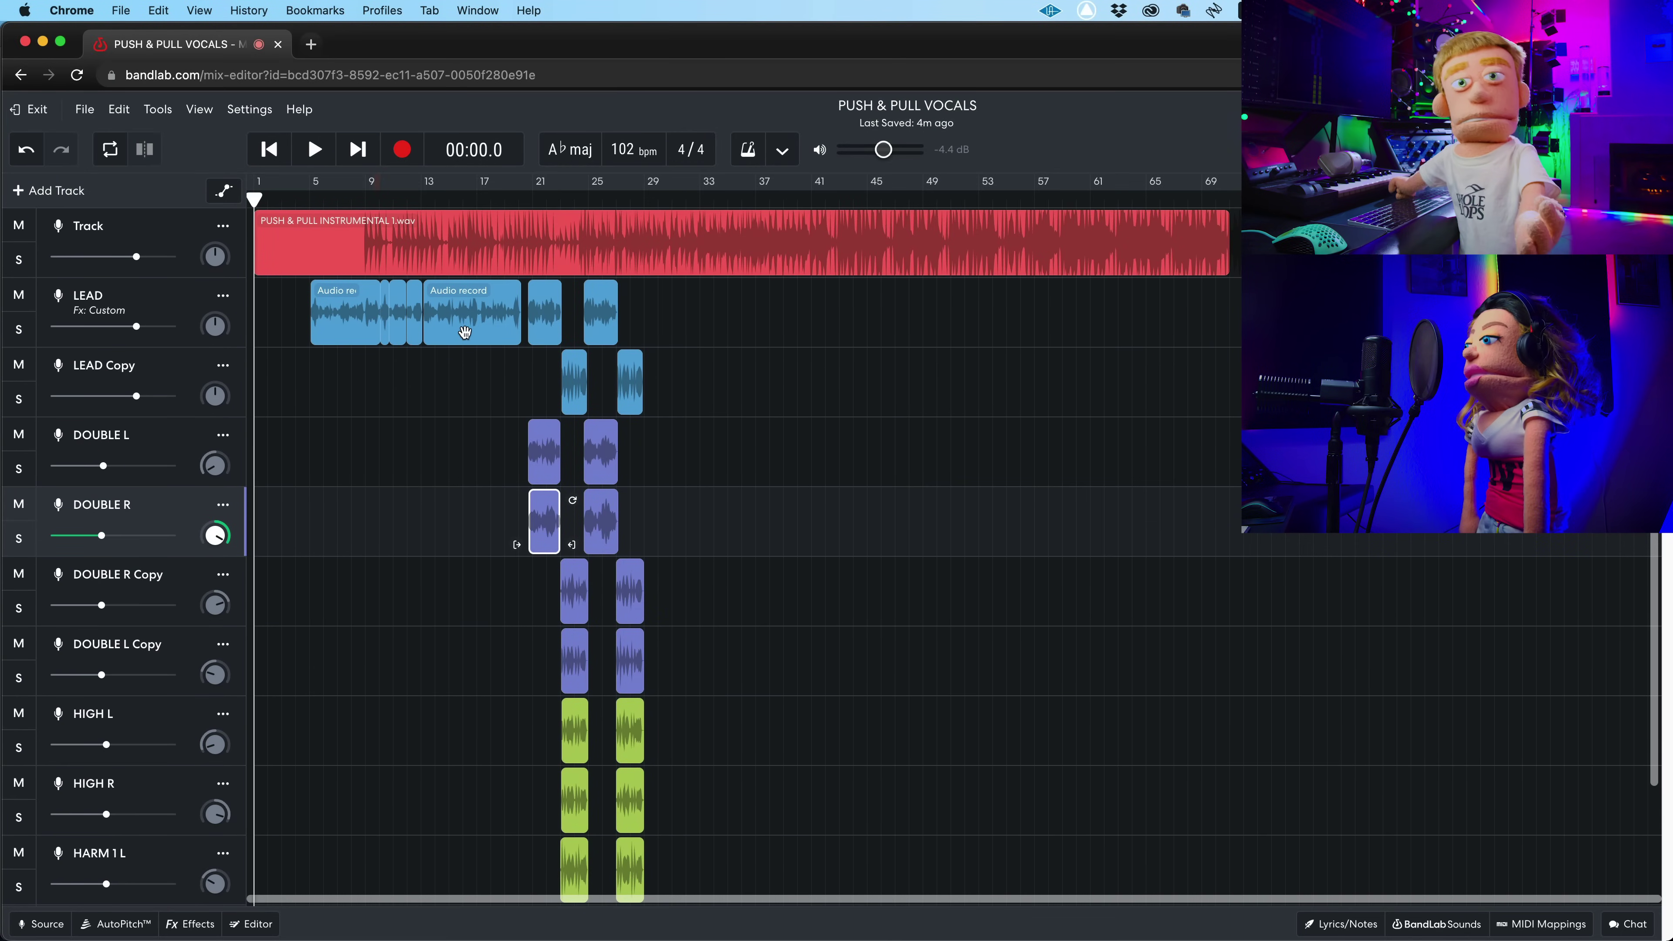
pyautogui.scroll(-3, 479, 364)
pyautogui.scroll(3, 530, 385)
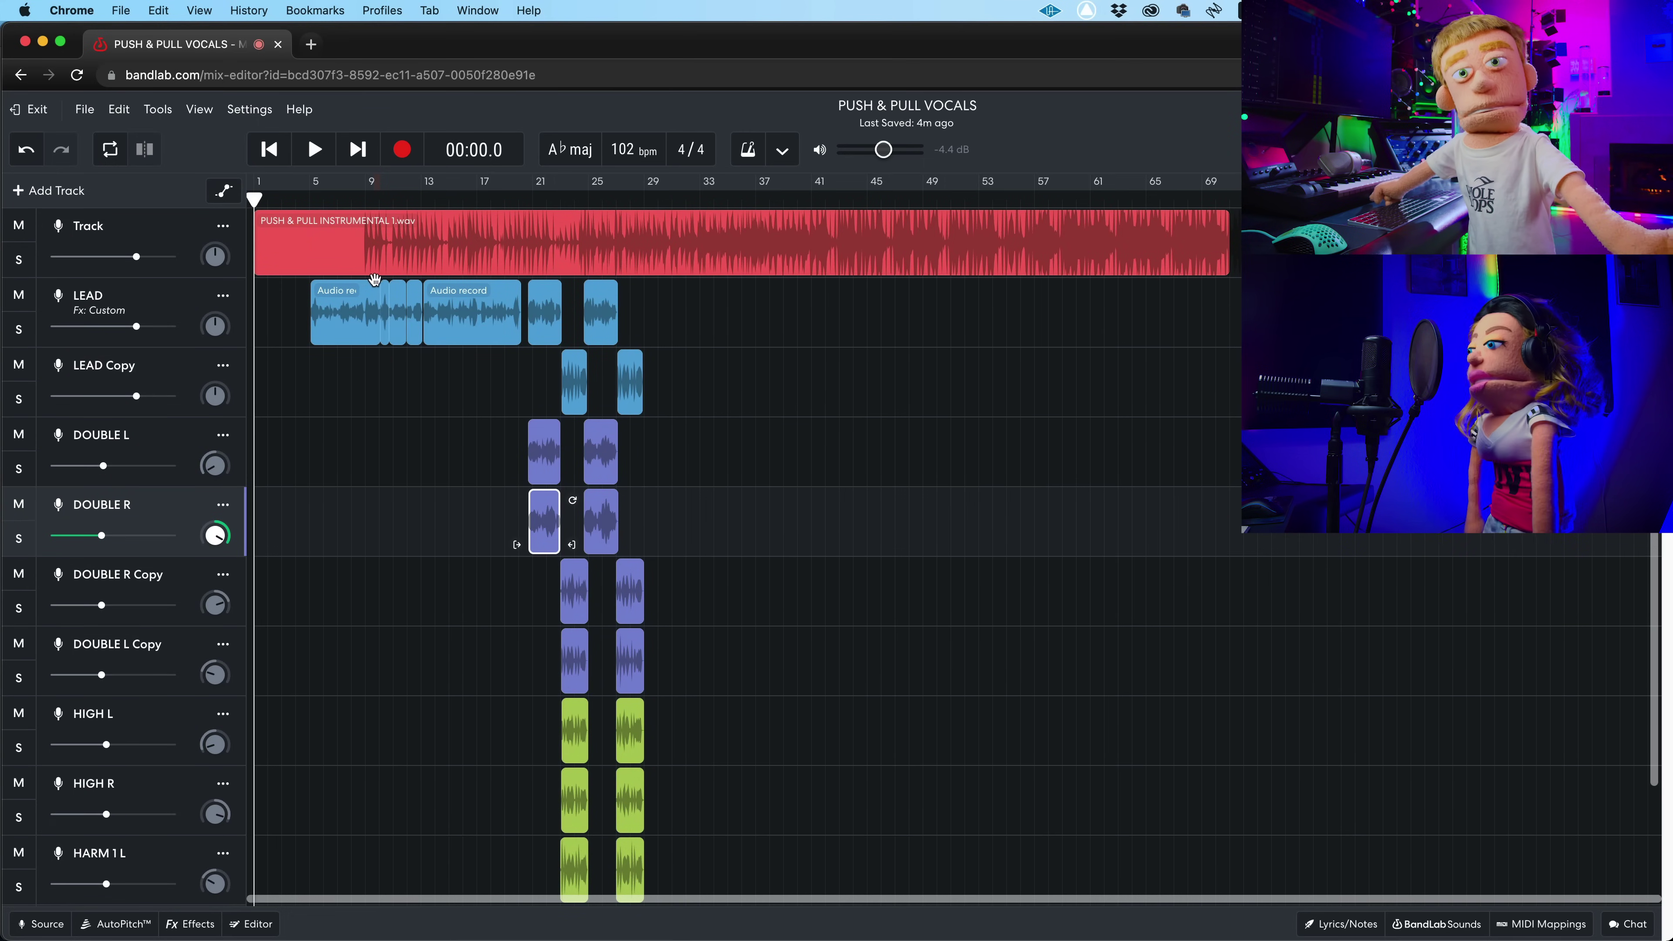
pyautogui.scroll(-3, 348, 498)
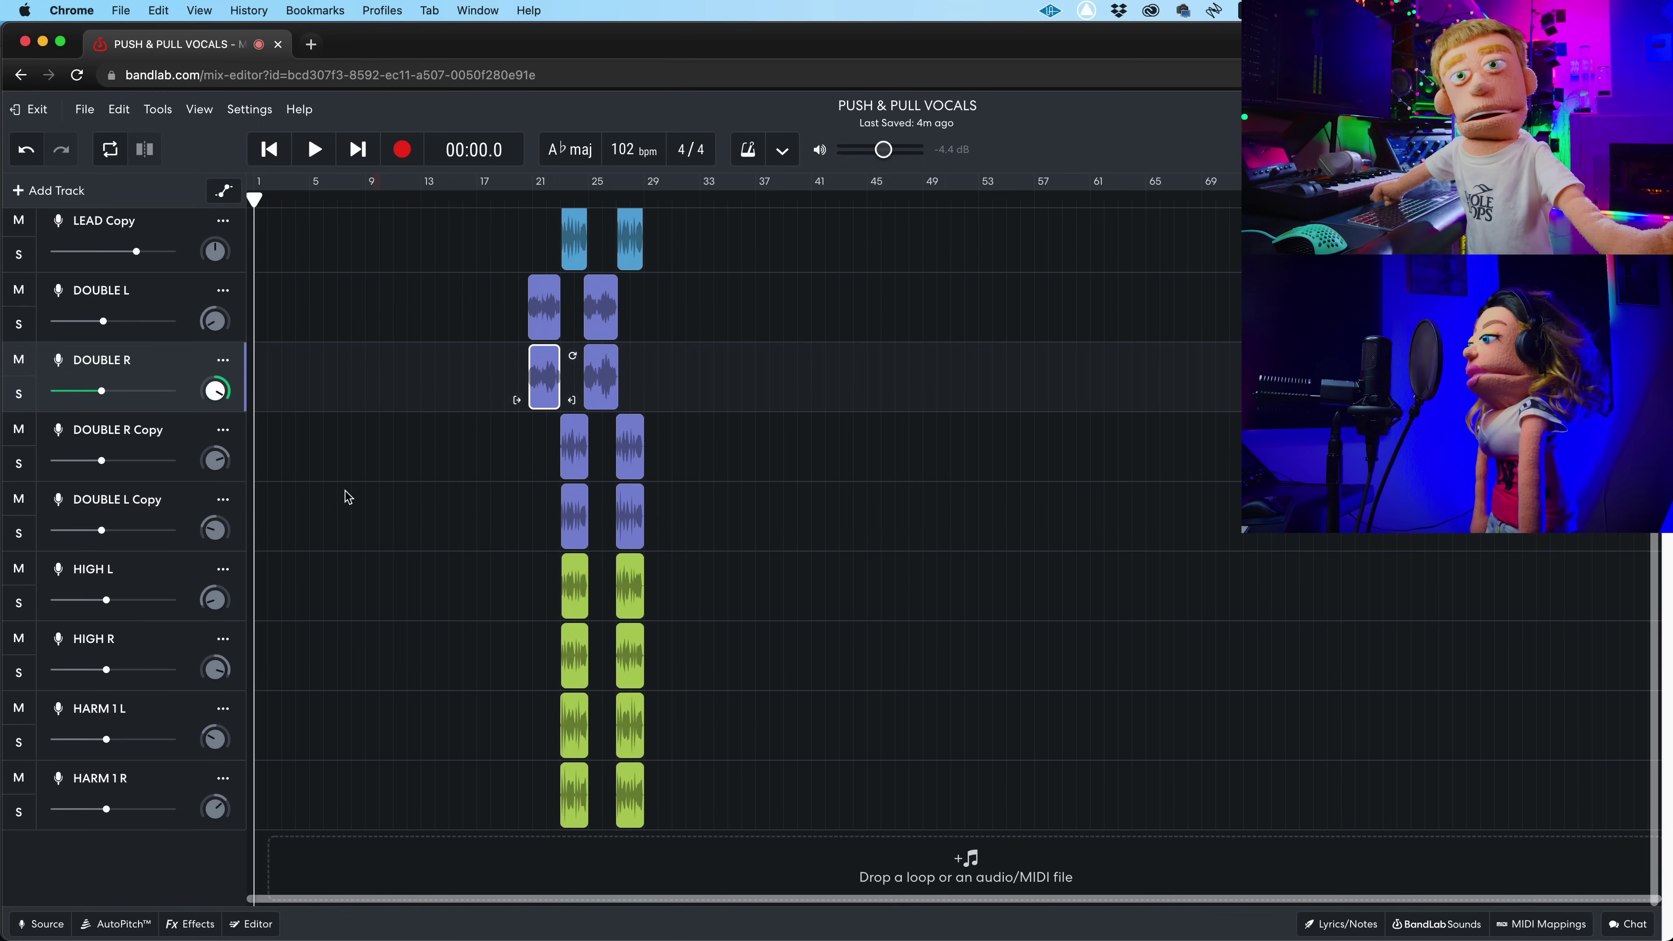
pyautogui.click(161, 789)
pyautogui.rightClick(172, 777)
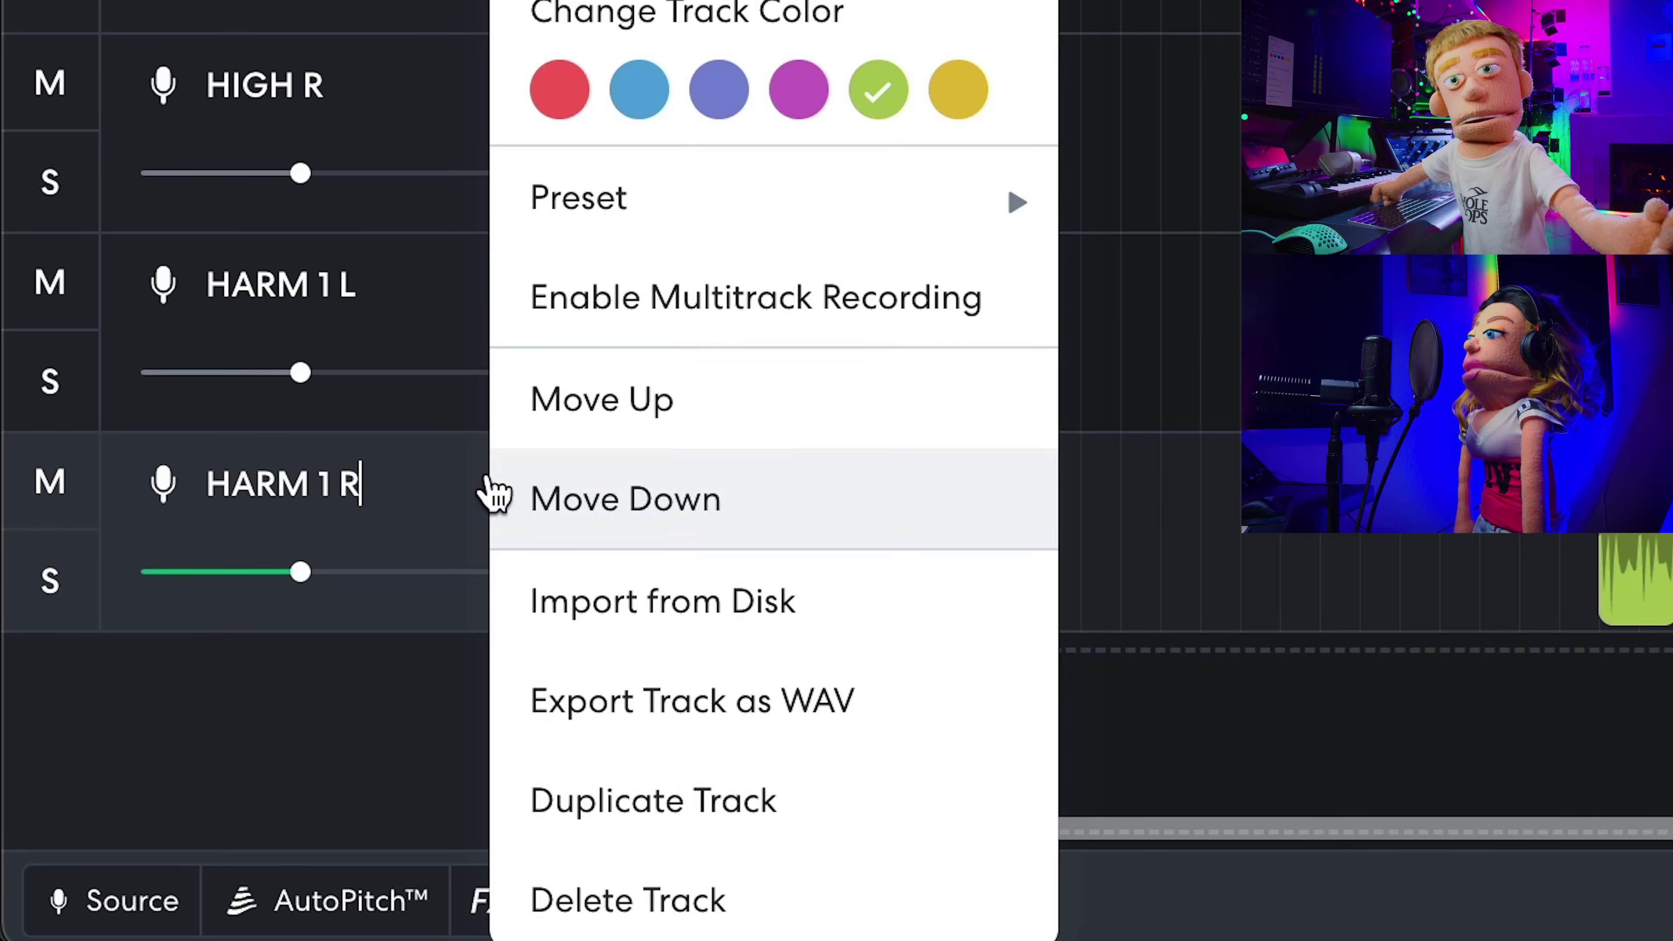
pyautogui.click(698, 802)
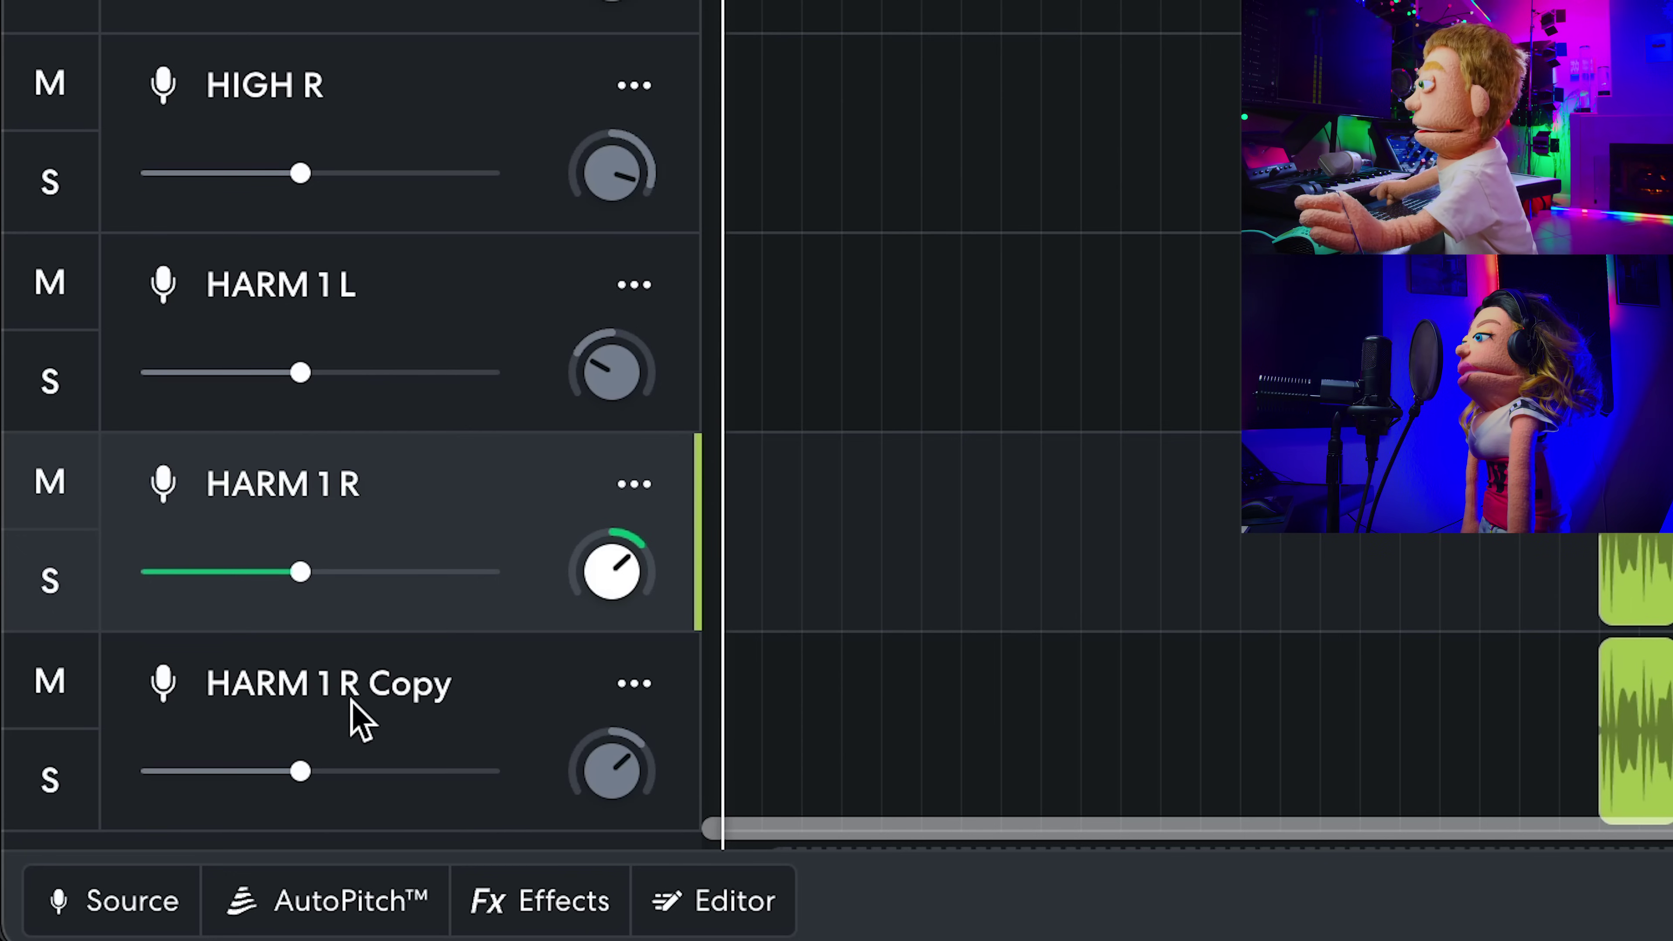
# Step: Rename the copy ADLIBS and reset its pan to centre
pyautogui.doubleClick(352, 693)
pyautogui.write('ad')
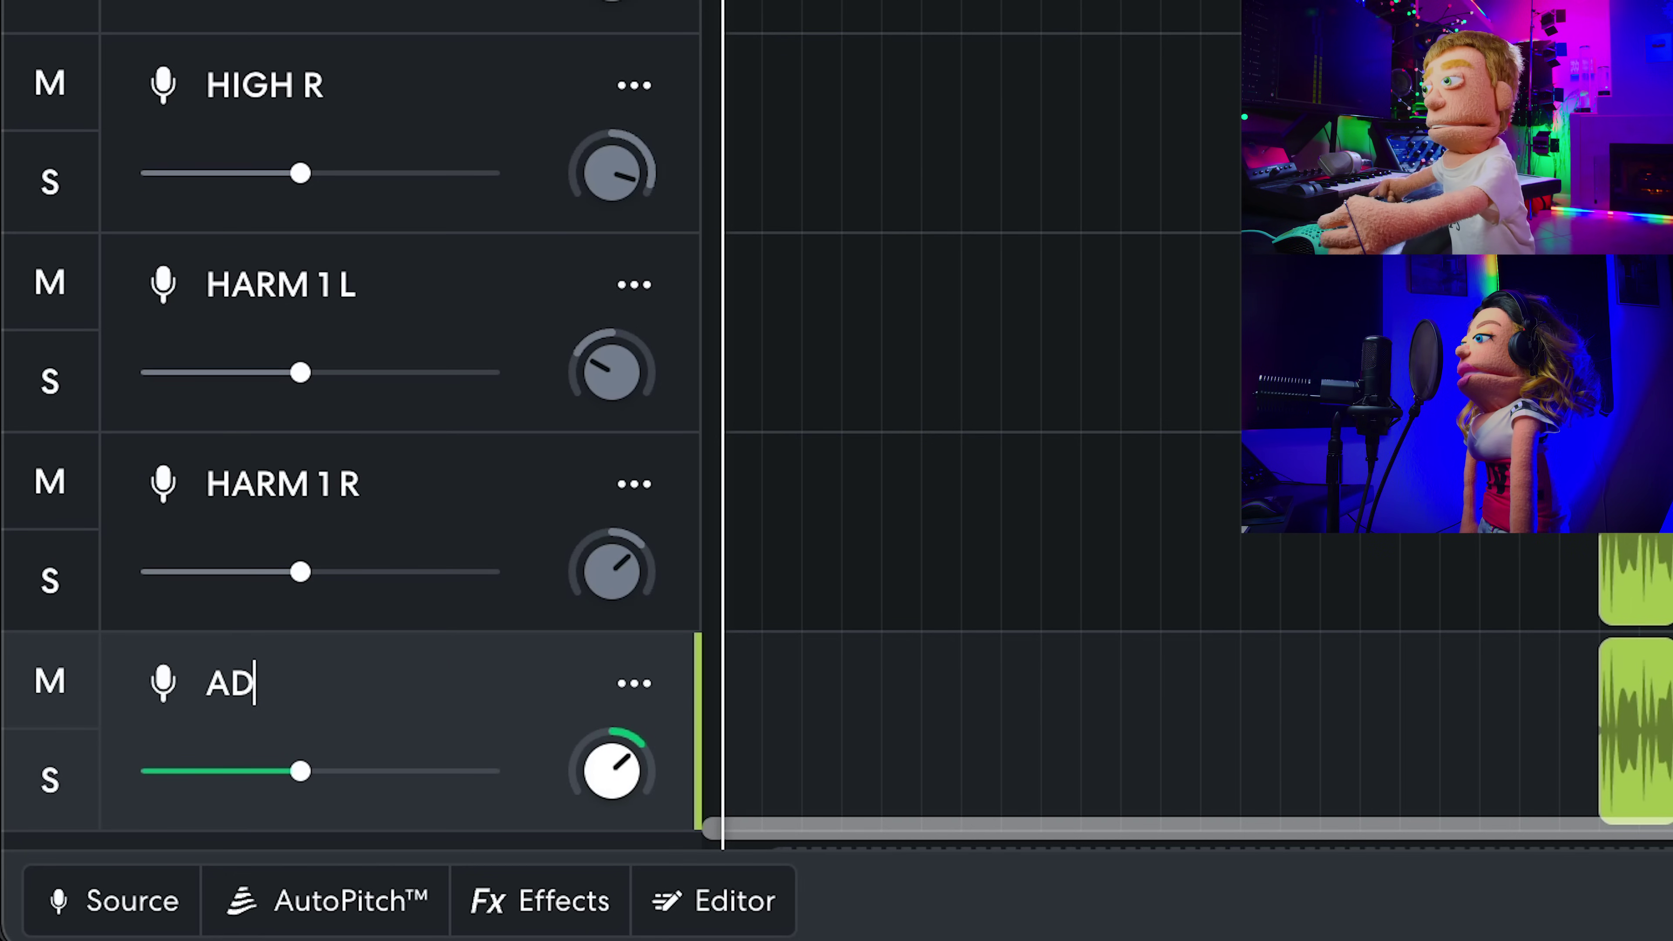
pyautogui.write('liba')
pyautogui.press('BackSpace')
pyautogui.write('s')
pyautogui.press('Return')
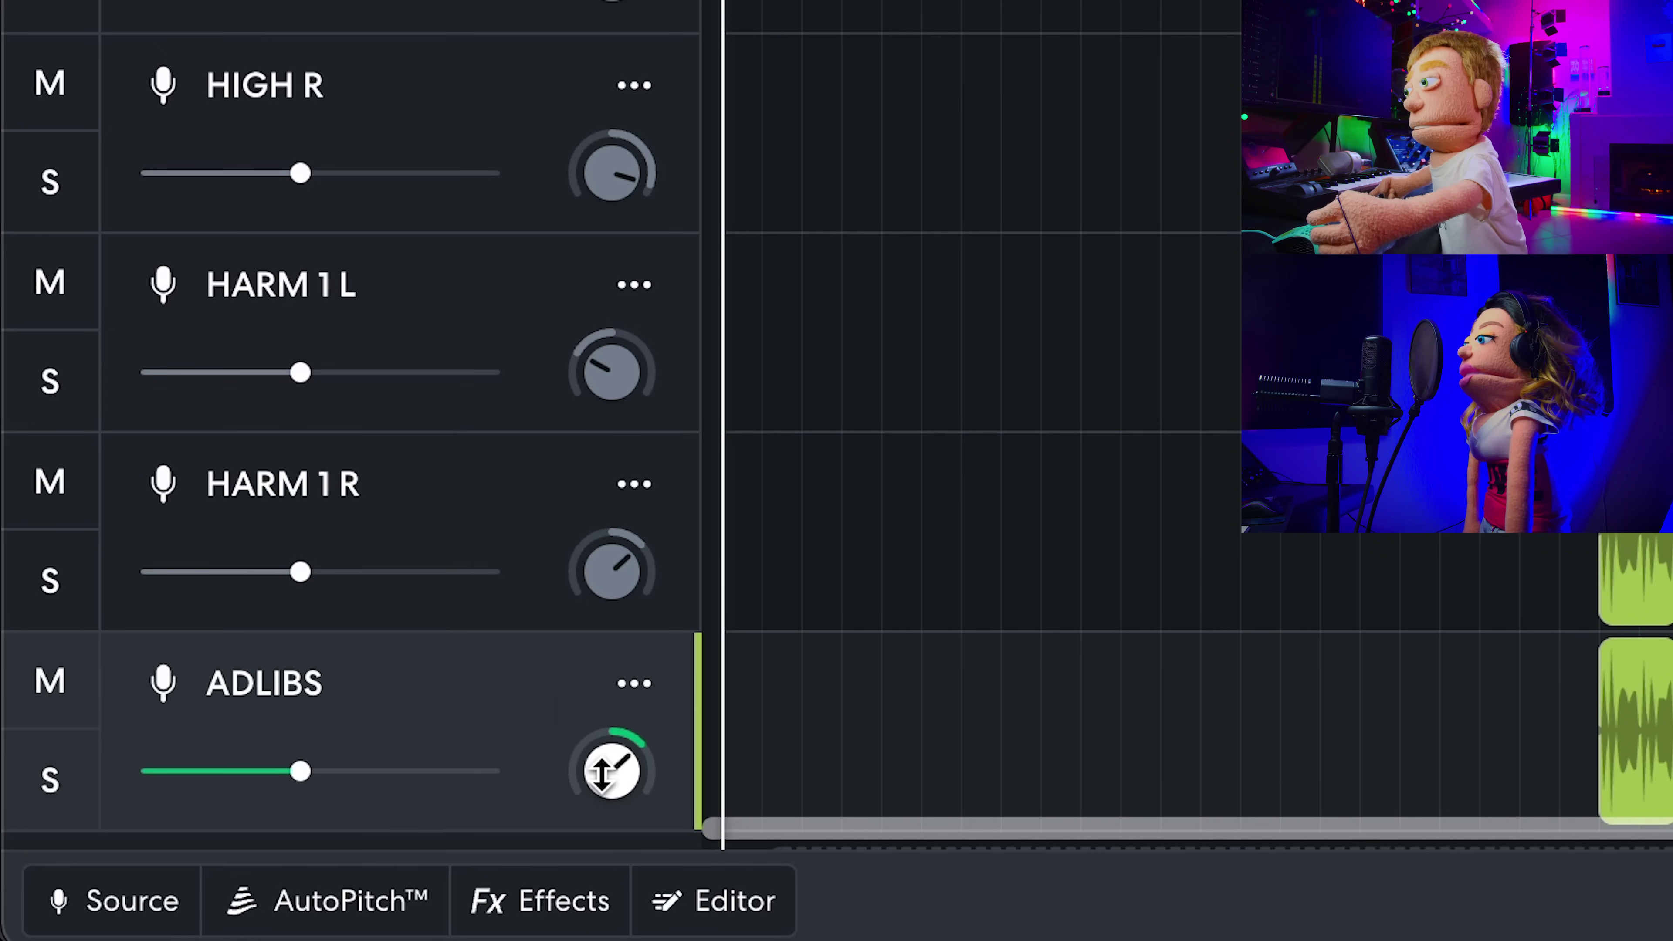
pyautogui.doubleClick(601, 774)
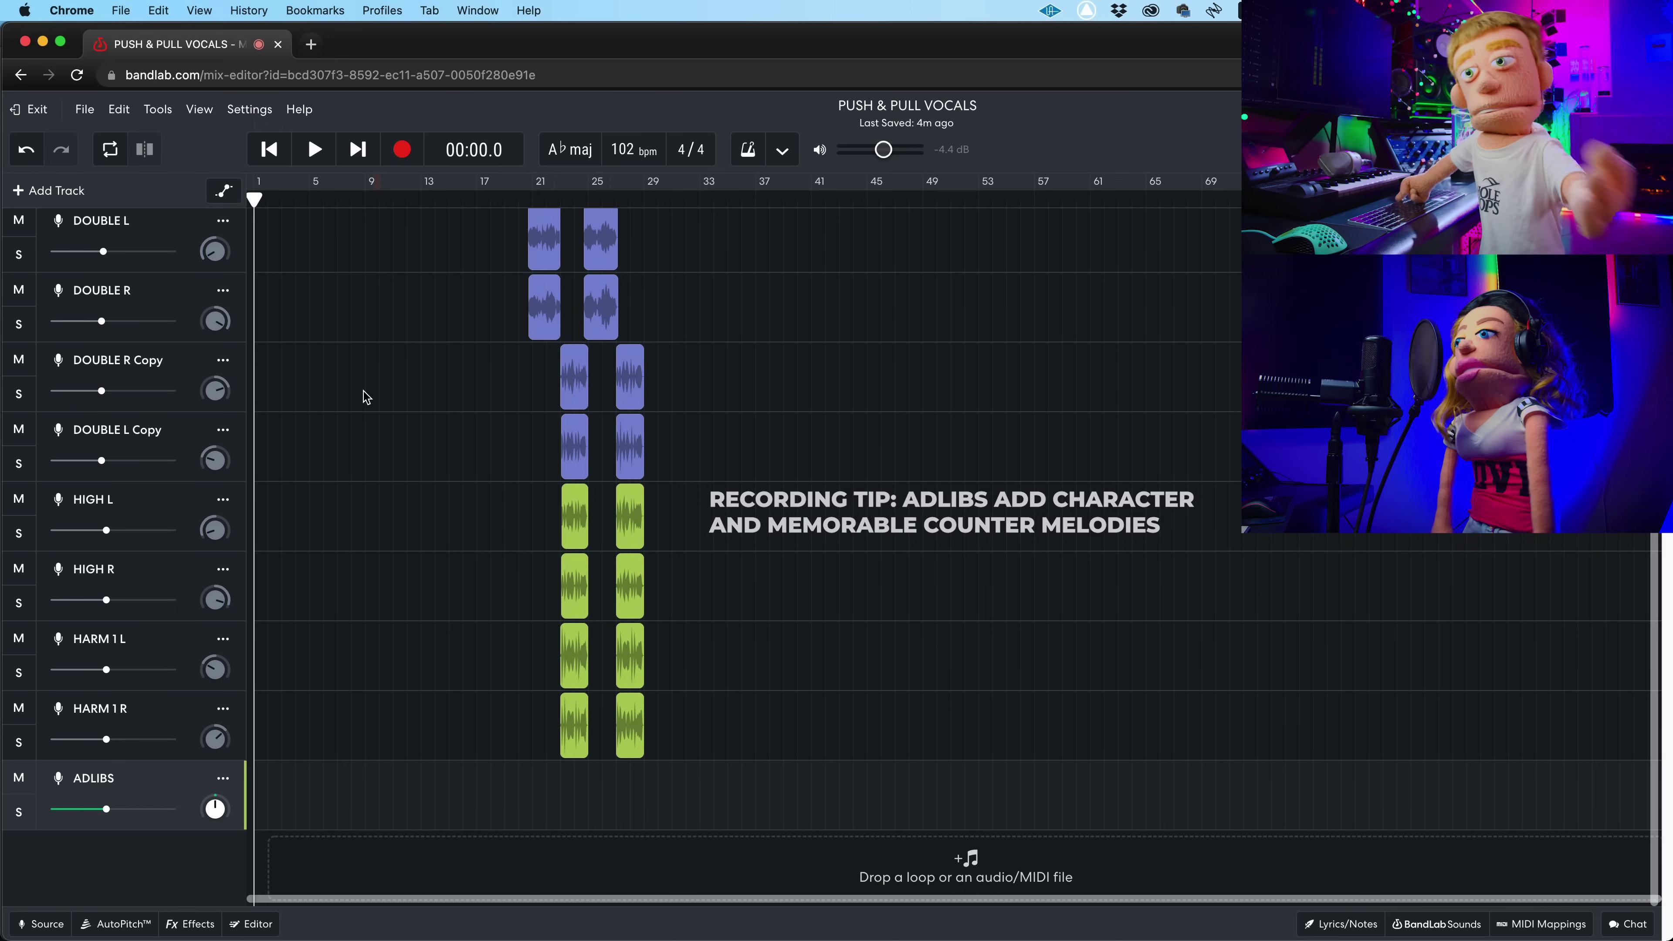
# Step: Record an adlib take on the ADLIBS track with the metronome on
pyautogui.click(401, 151)
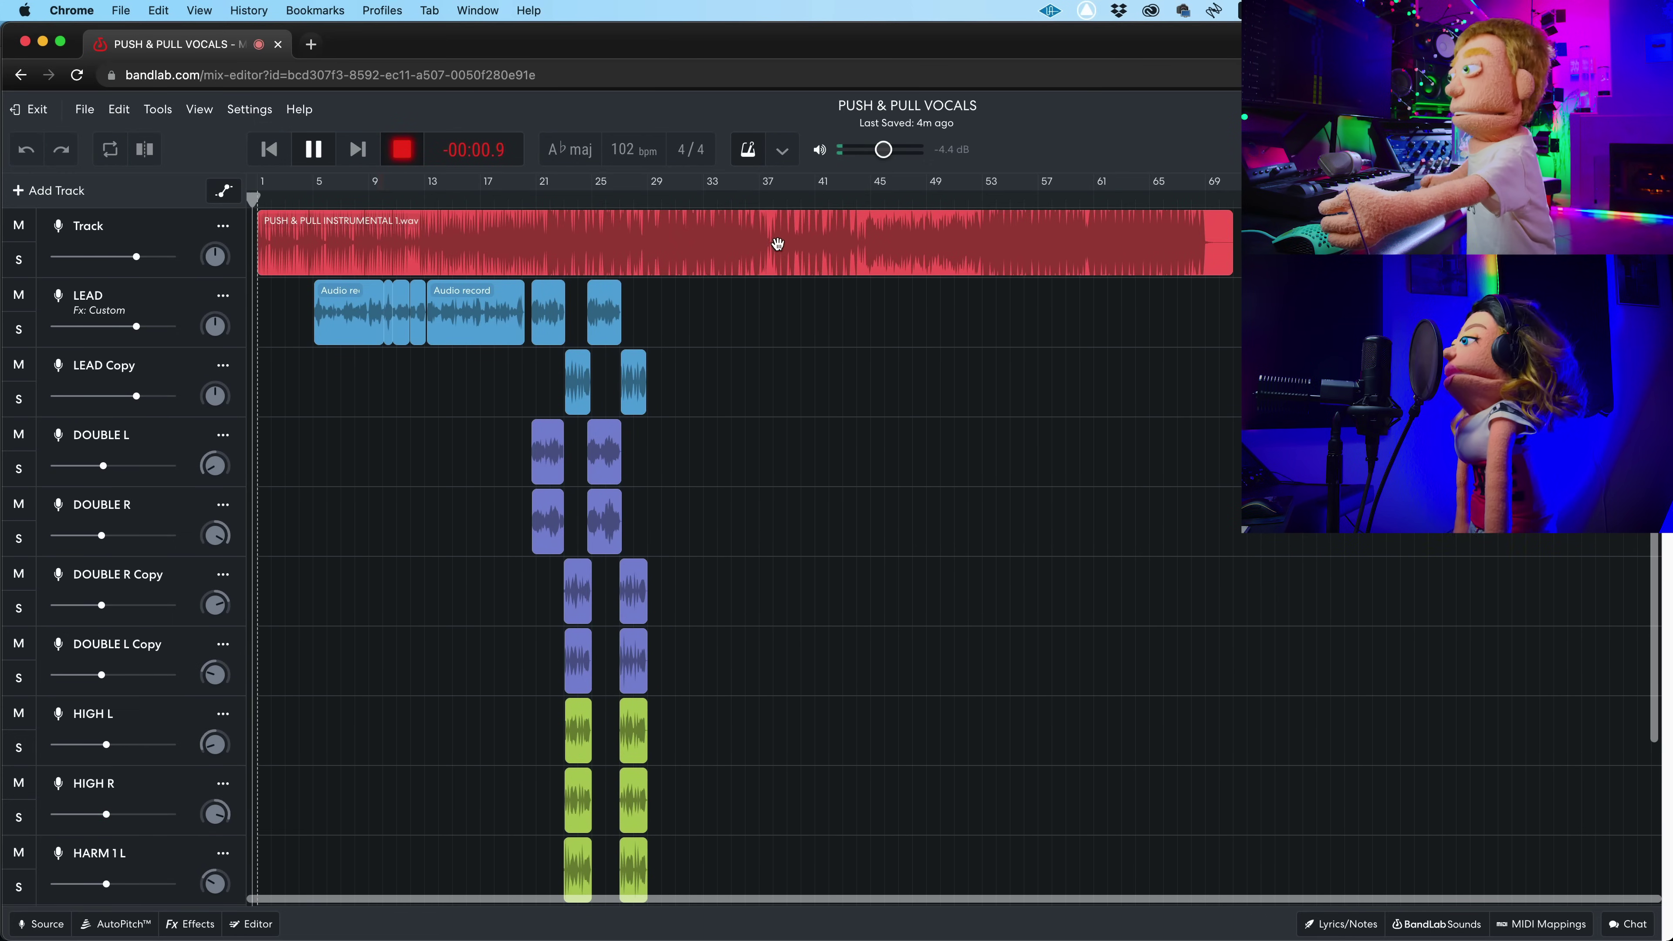
pyautogui.click(757, 152)
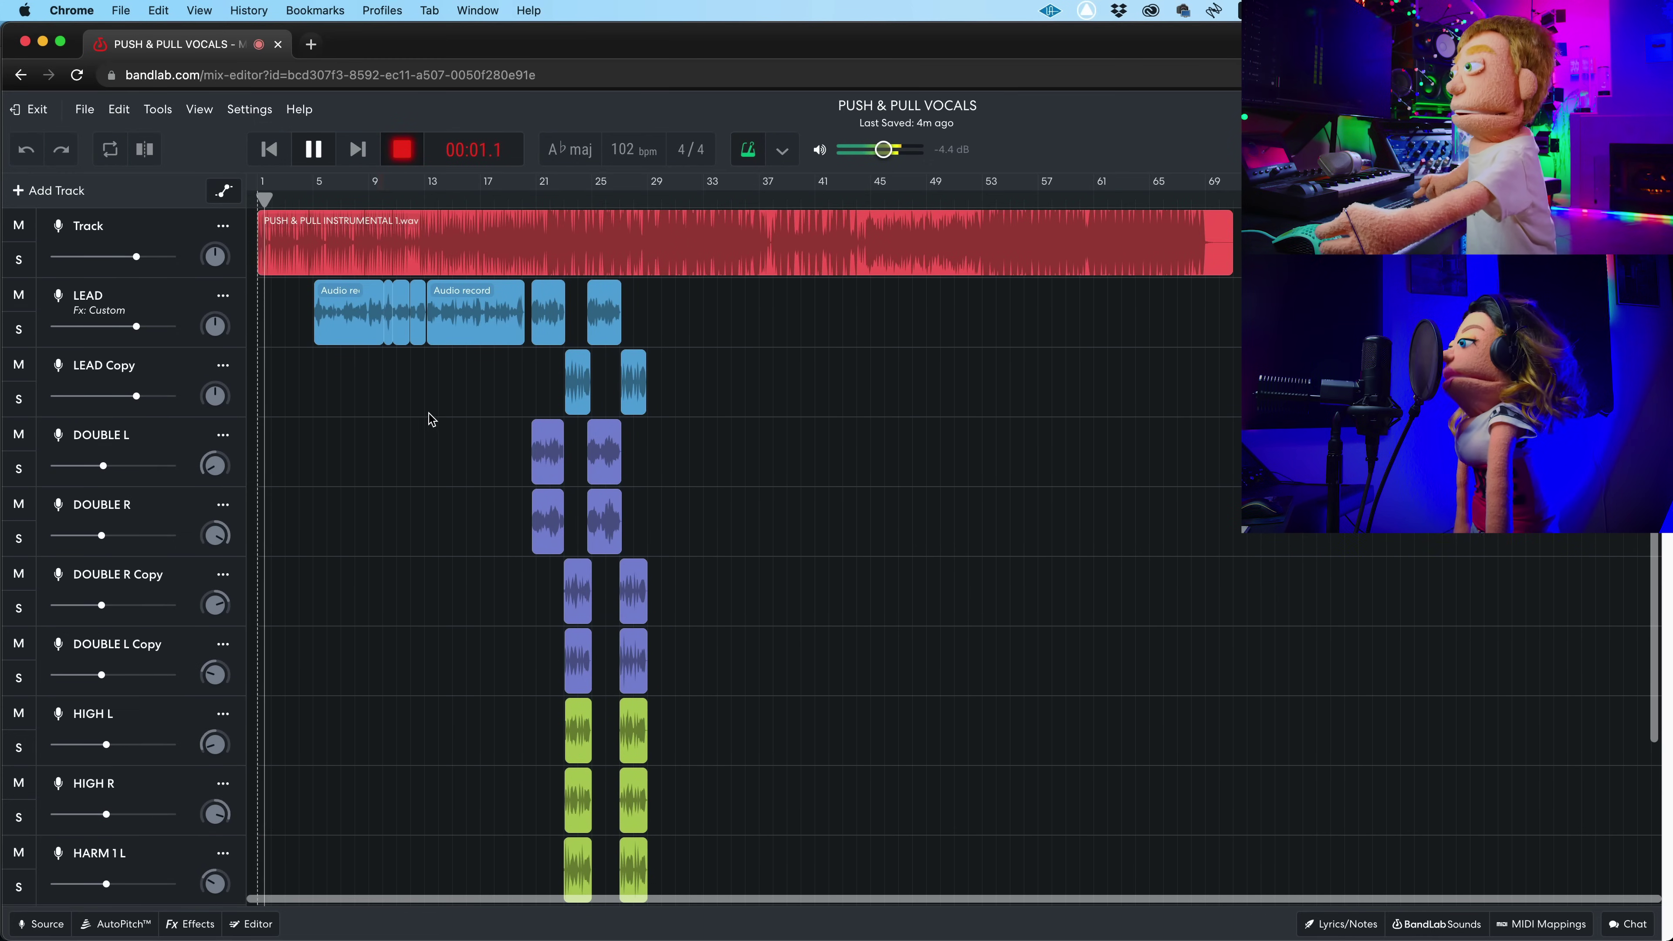
pyautogui.scroll(-3, 422, 422)
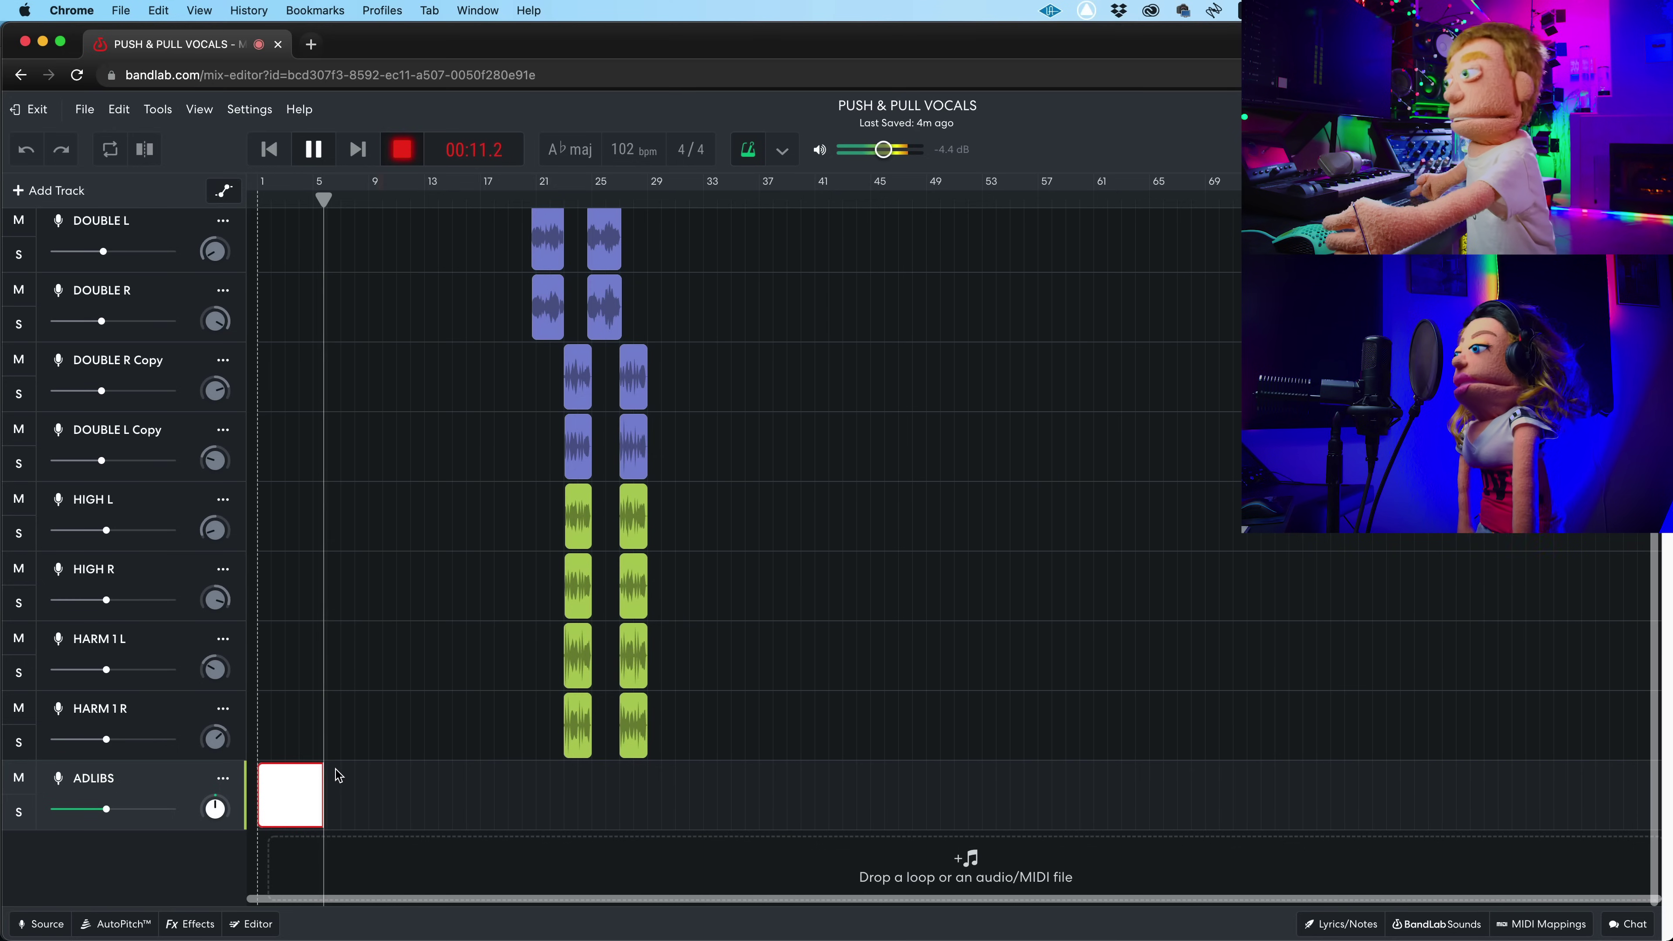
# Step: Raise the LEAD track volume to about +2.5 dB
pyautogui.scroll(3, 369, 633)
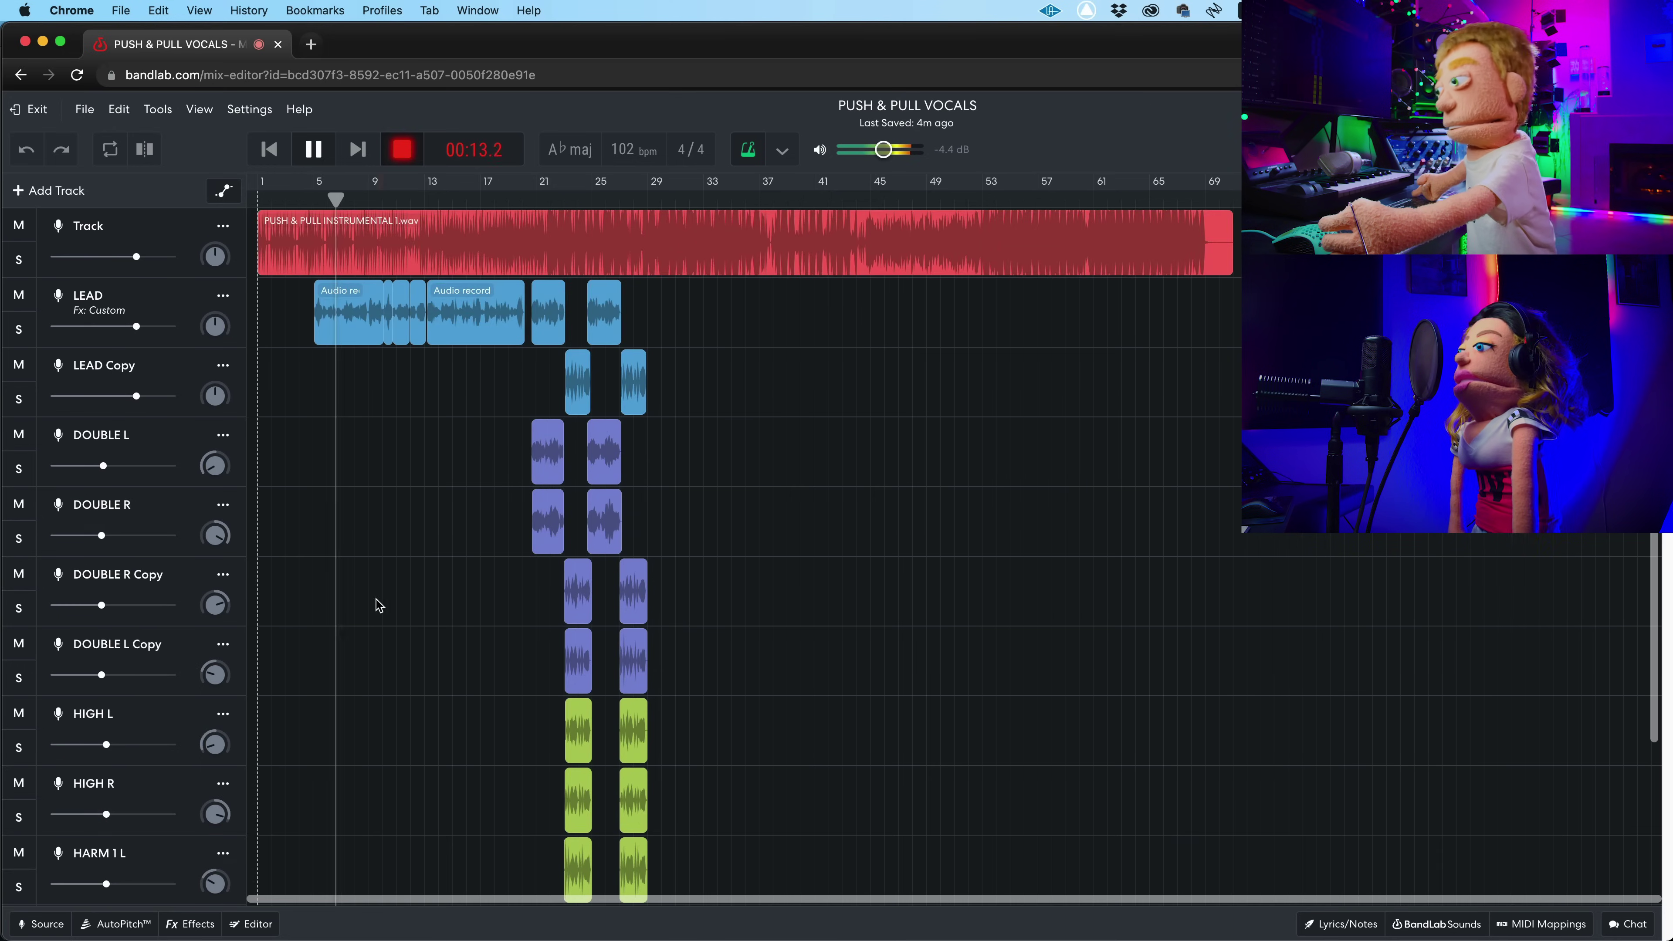
pyautogui.moveTo(134, 324); pyautogui.dragTo(146, 326)
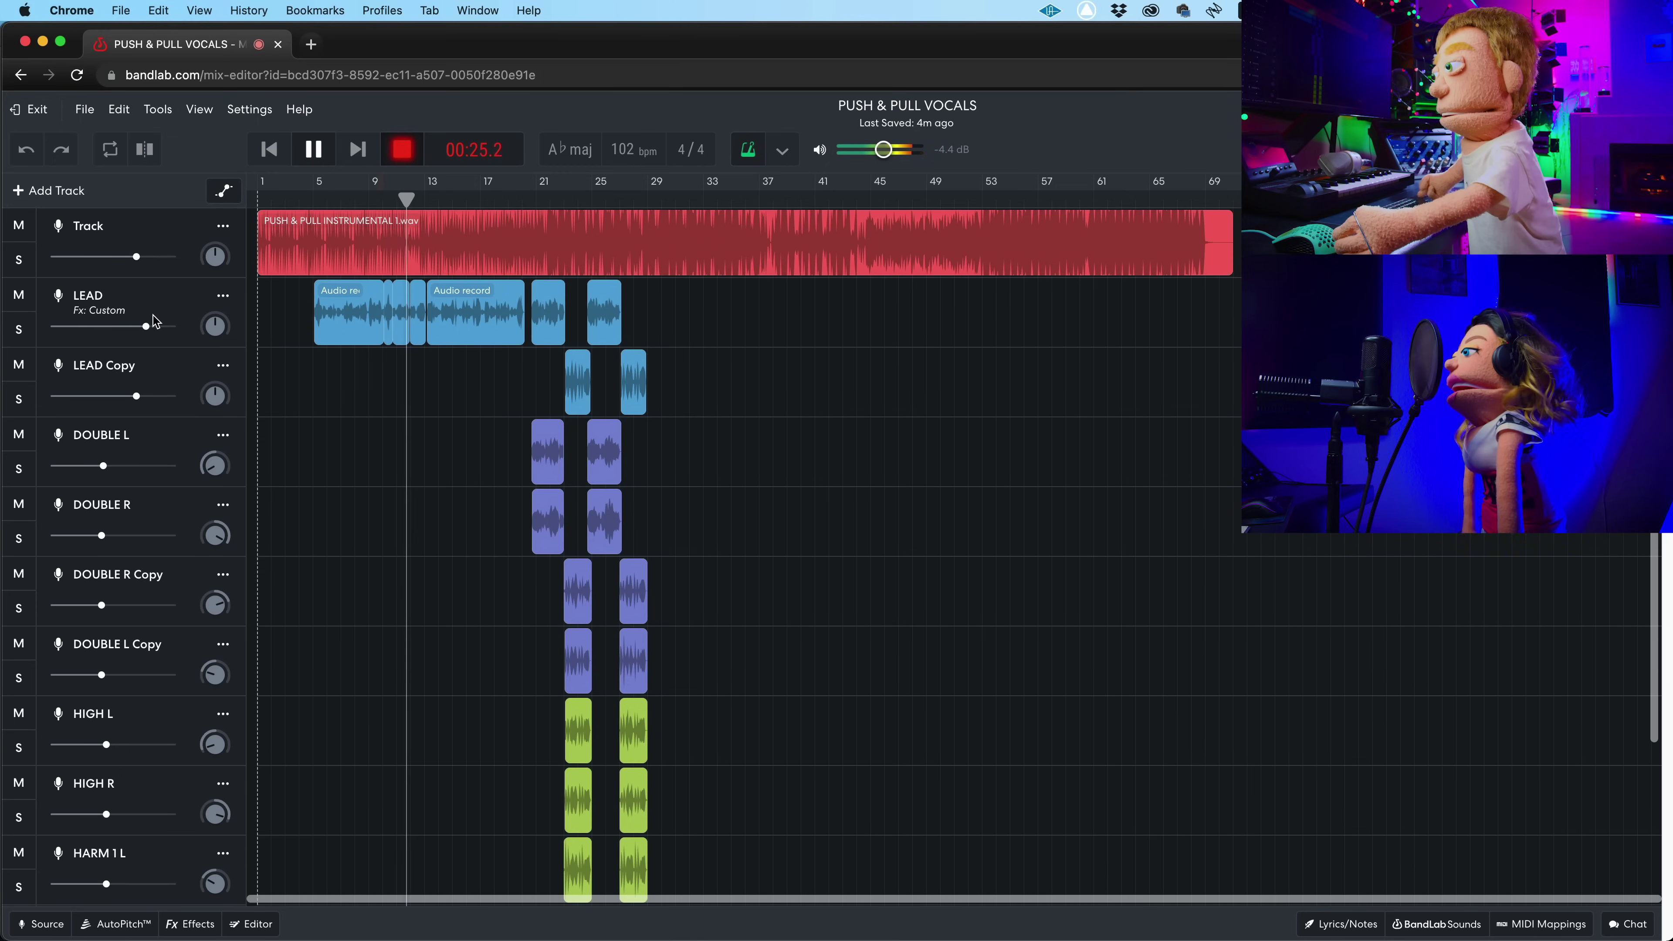
pyautogui.moveTo(146, 324)
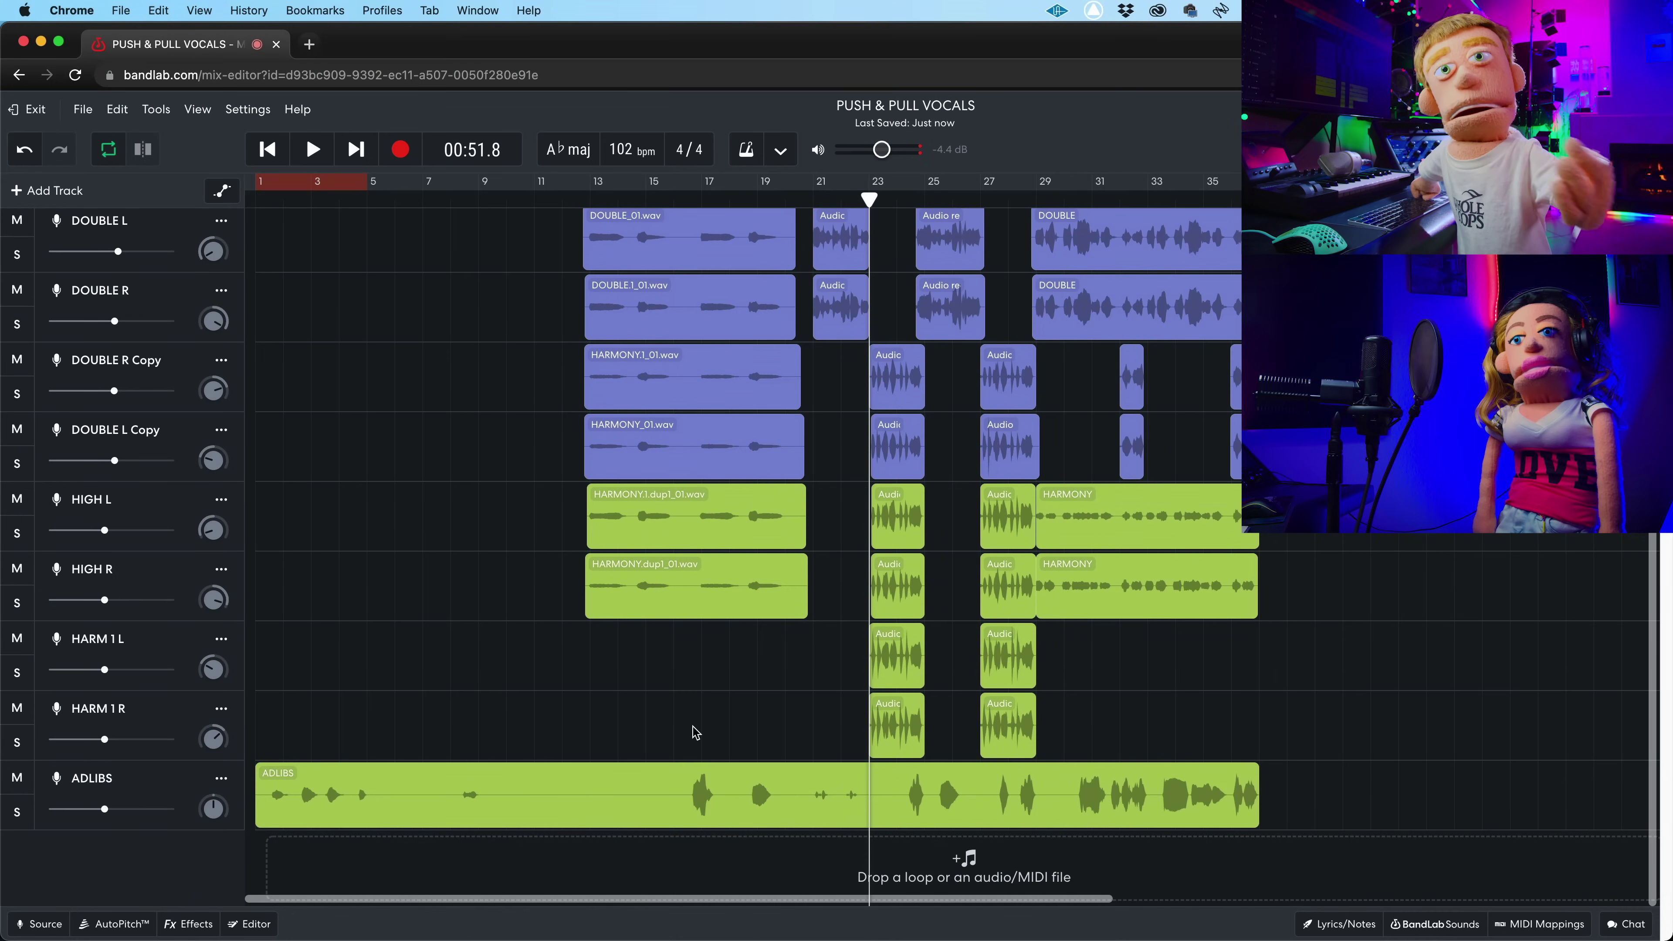
# Step: Set a playback loop over bars 5–13 and play the section from bar 5
pyautogui.scroll(3, 691, 732)
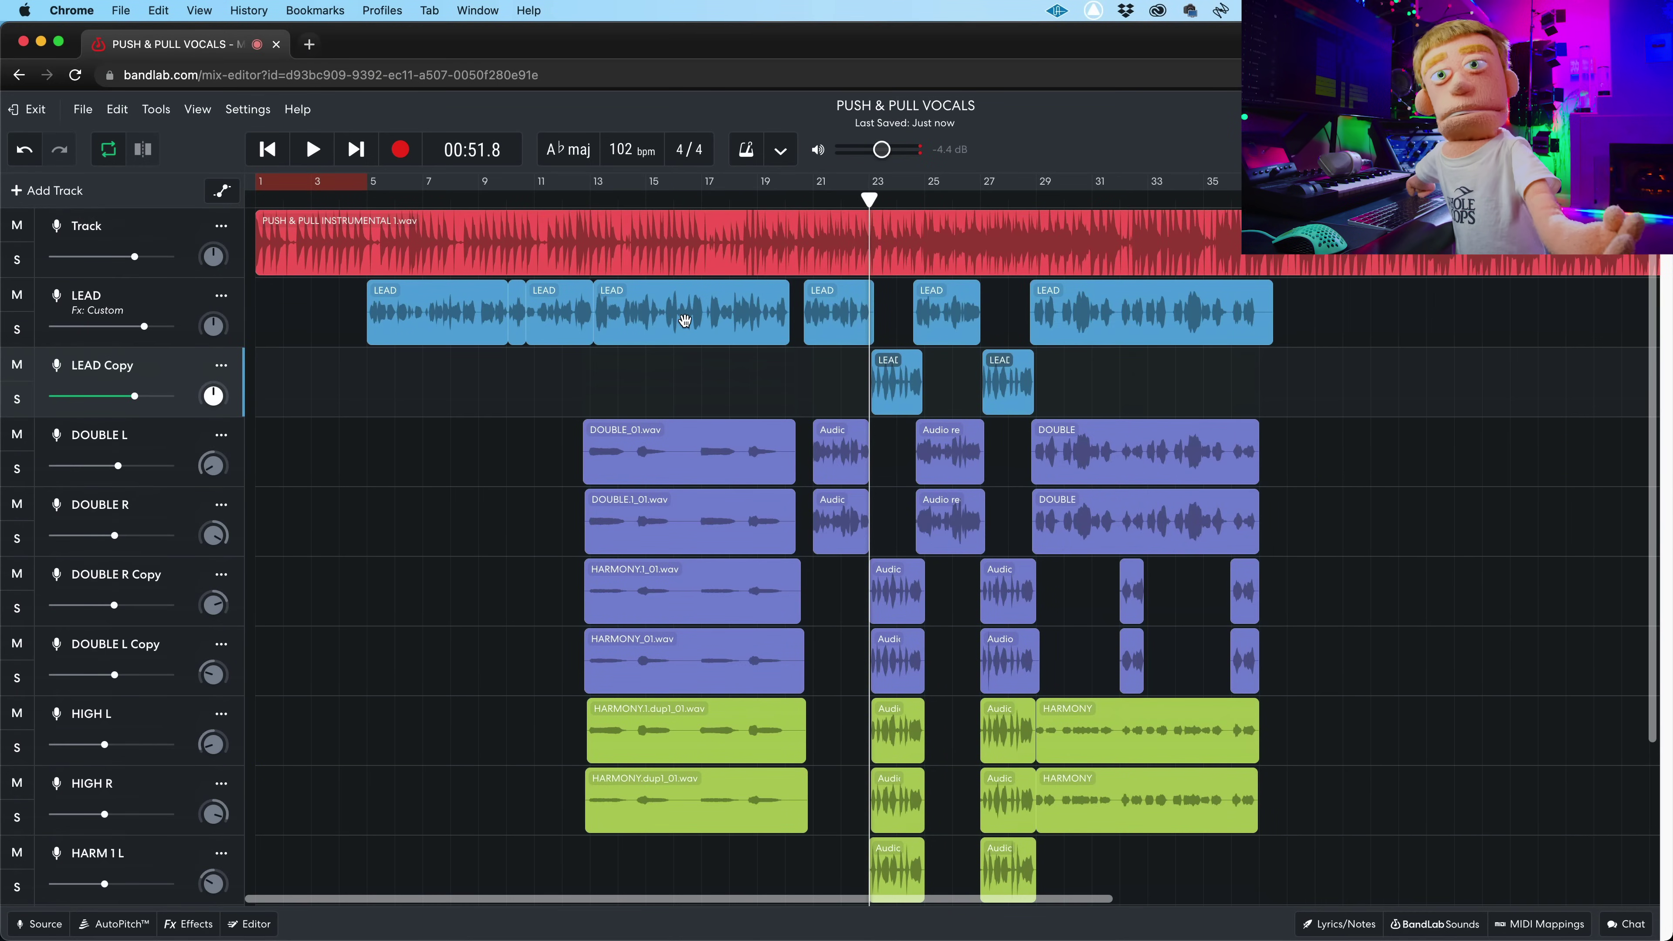
pyautogui.scroll(-3, 695, 727)
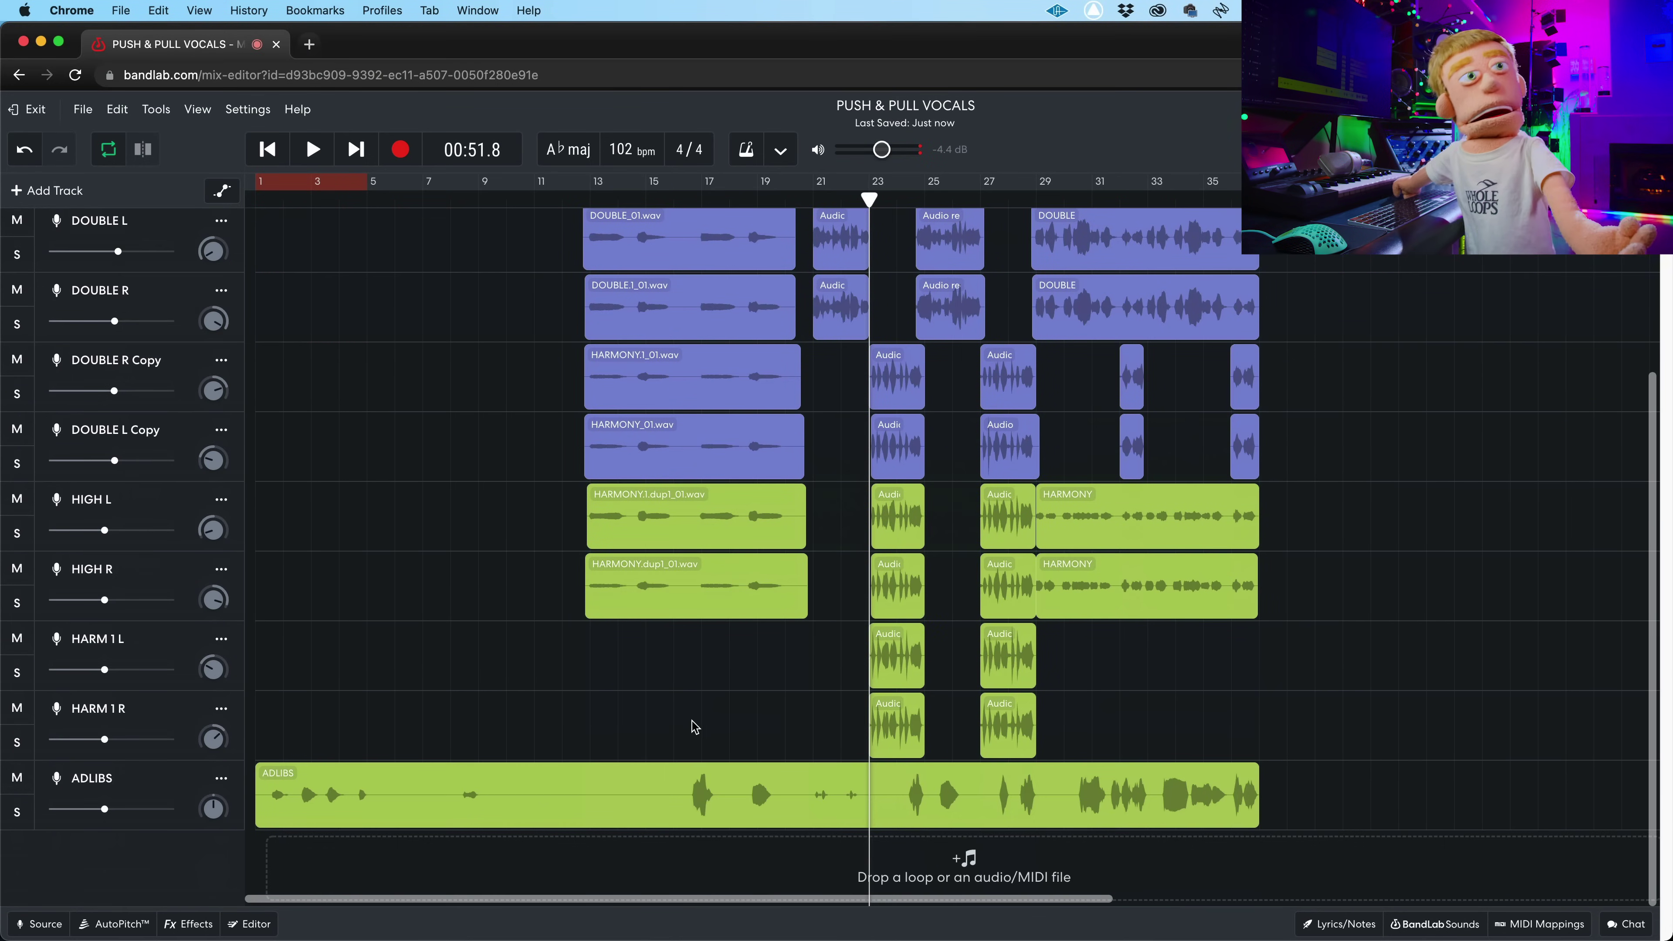
pyautogui.scroll(3, 688, 808)
pyautogui.click(364, 245)
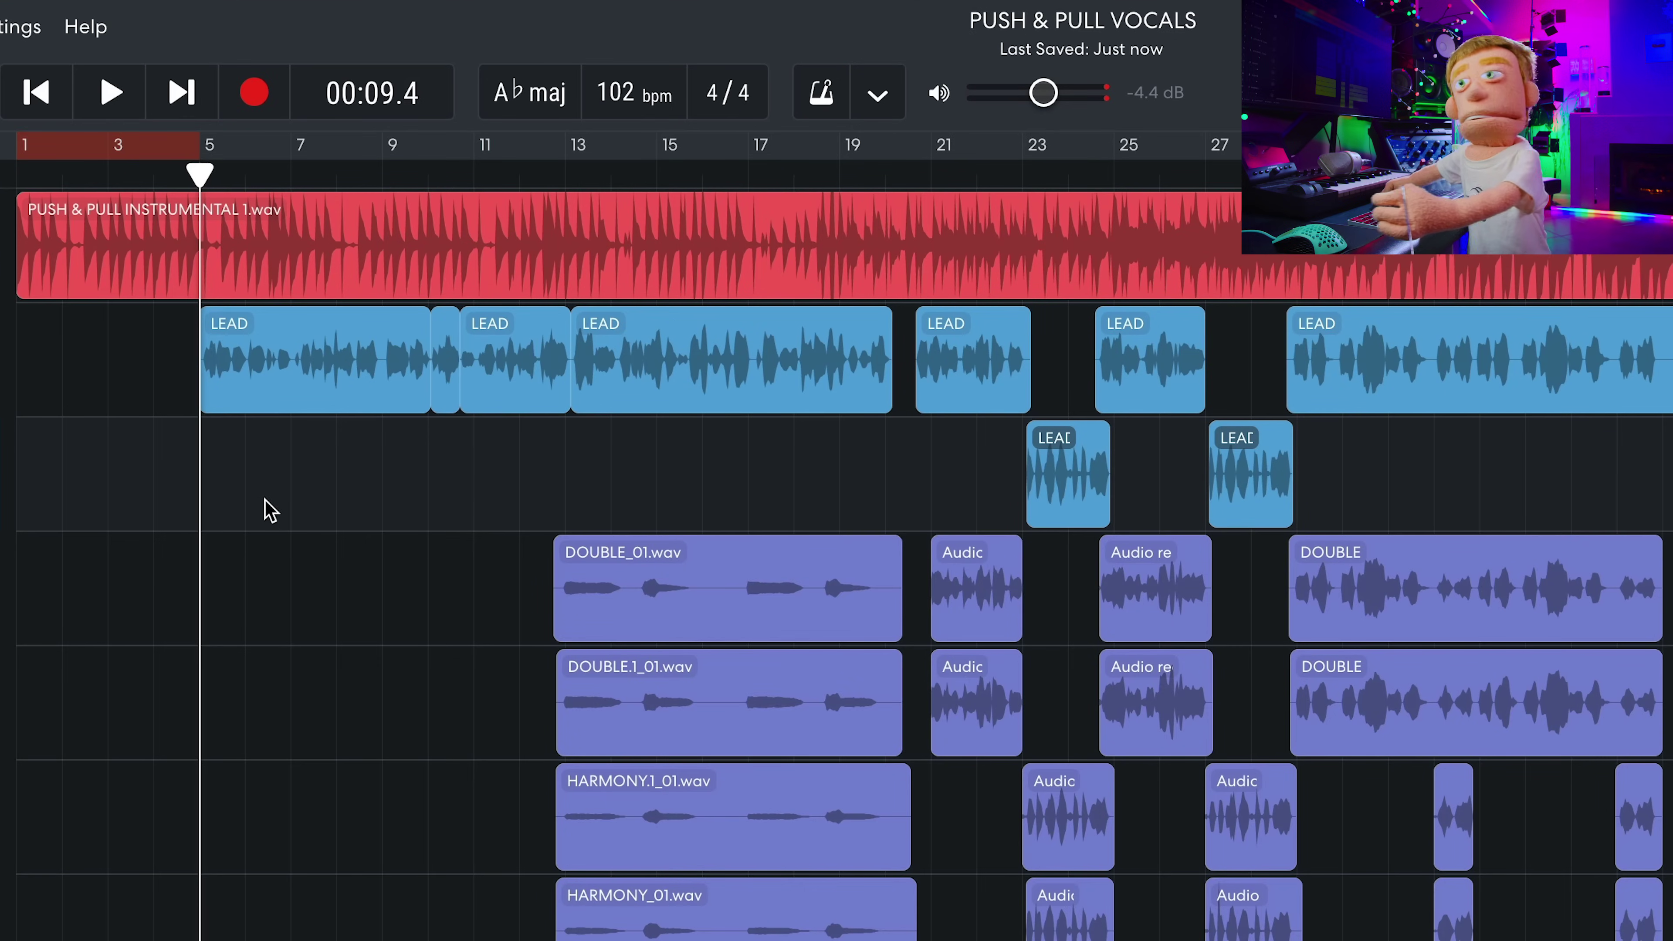
pyautogui.moveTo(339, 181); pyautogui.dragTo(502, 185)
pyautogui.moveTo(326, 144); pyautogui.dragTo(560, 151)
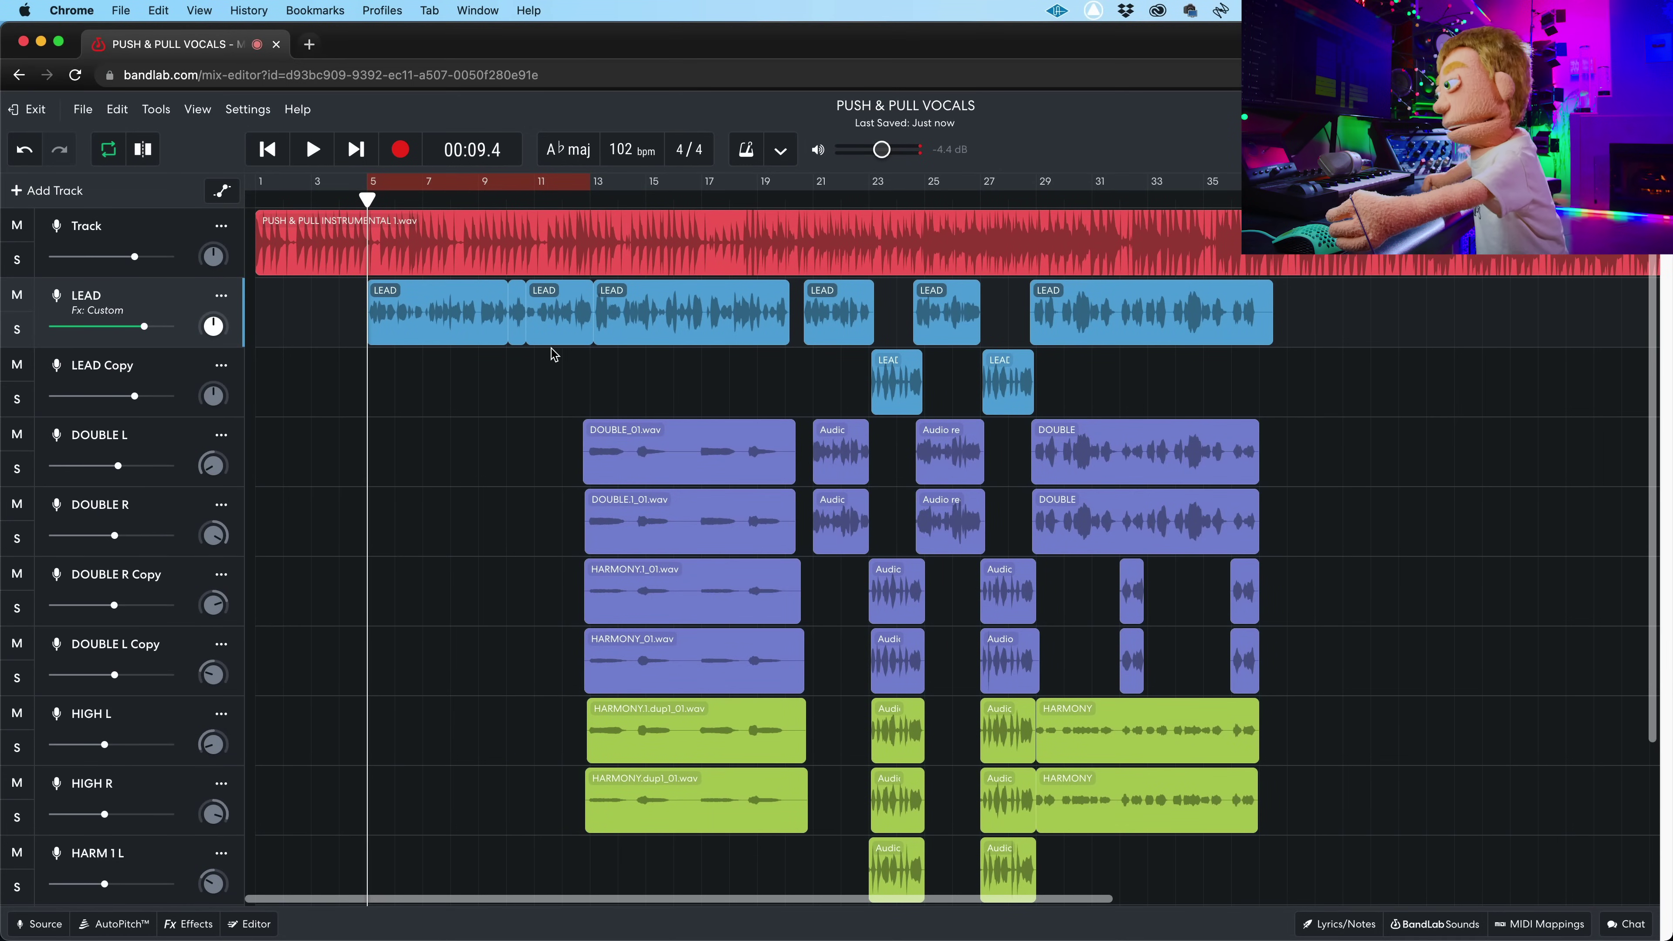
pyautogui.press('space')
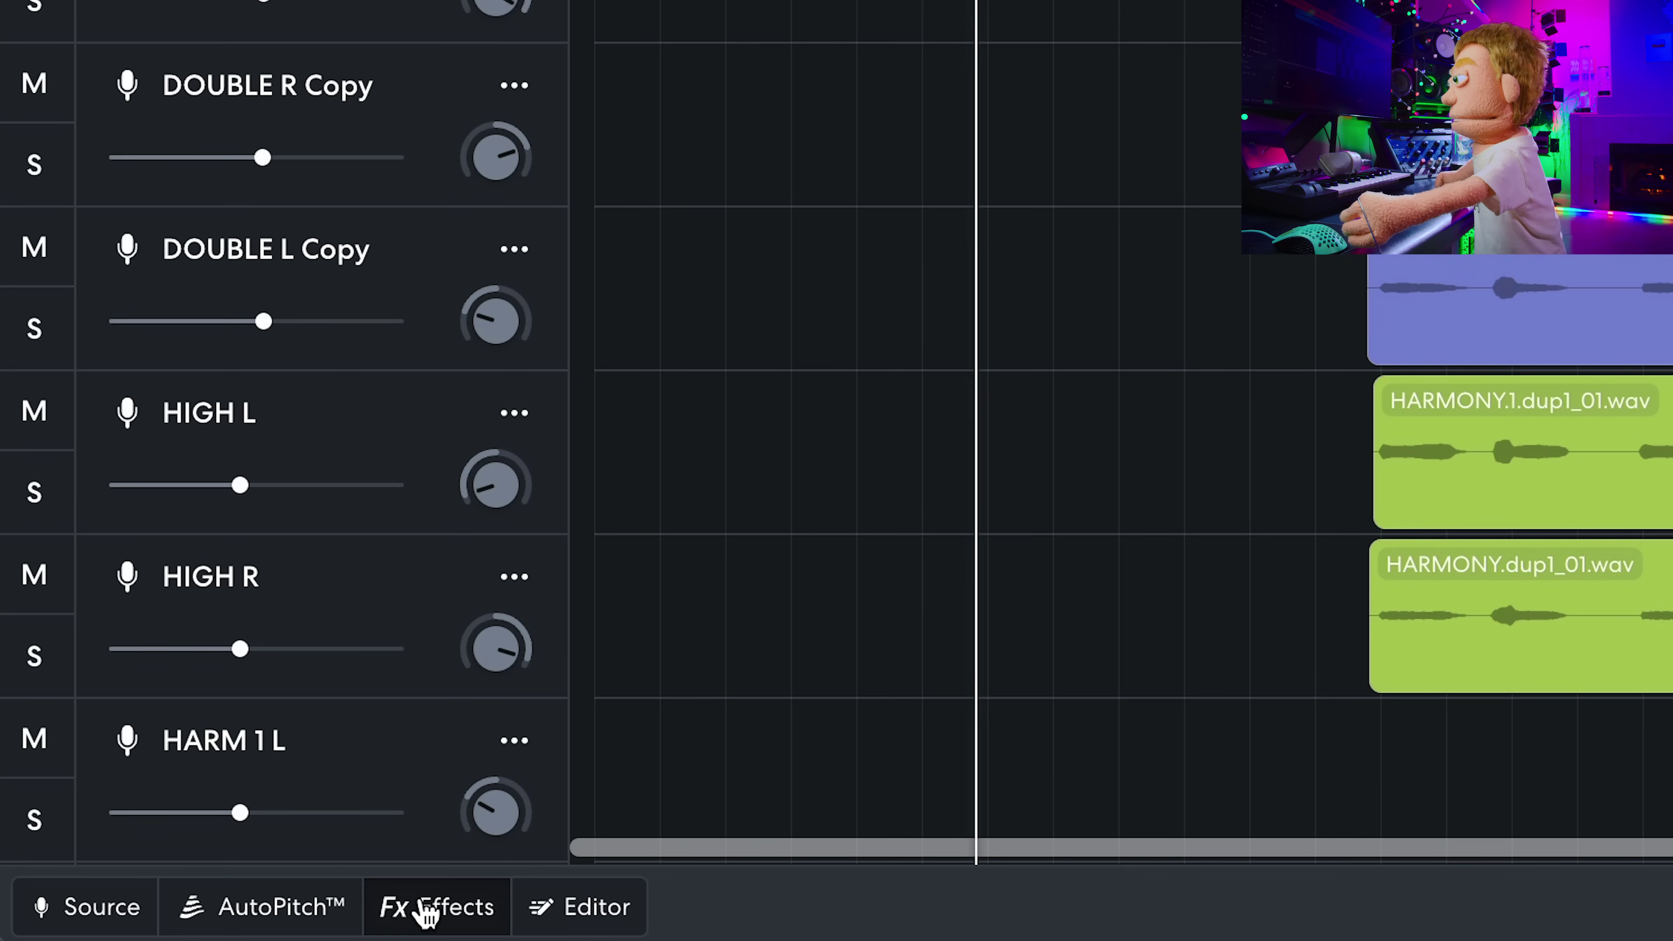
# Step: Boost LEAD's EQ3-M low gain to +1.2 dB, cut mid and high slightly, and lower BL 1176 release
pyautogui.click(425, 908)
pyautogui.moveTo(706, 559); pyautogui.dragTo(747, 561)
pyautogui.moveTo(919, 580); pyautogui.dragTo(903, 591)
pyautogui.moveTo(1111, 577)
pyautogui.moveTo(700, 577); pyautogui.dragTo(700, 580)
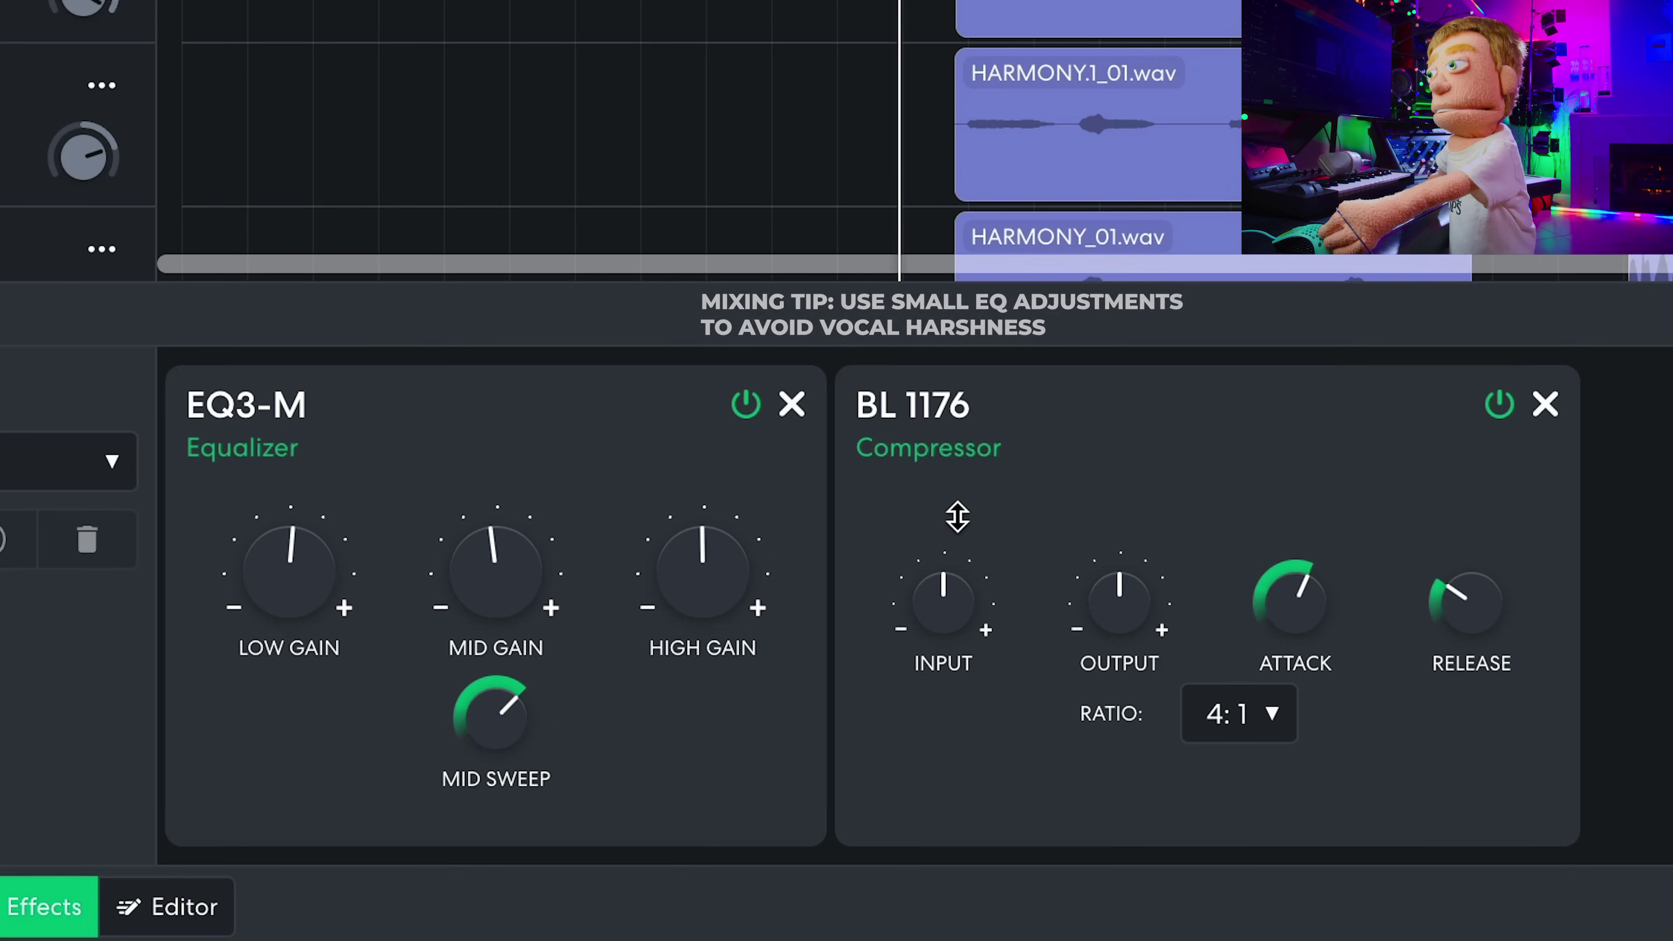
pyautogui.moveTo(1307, 658)
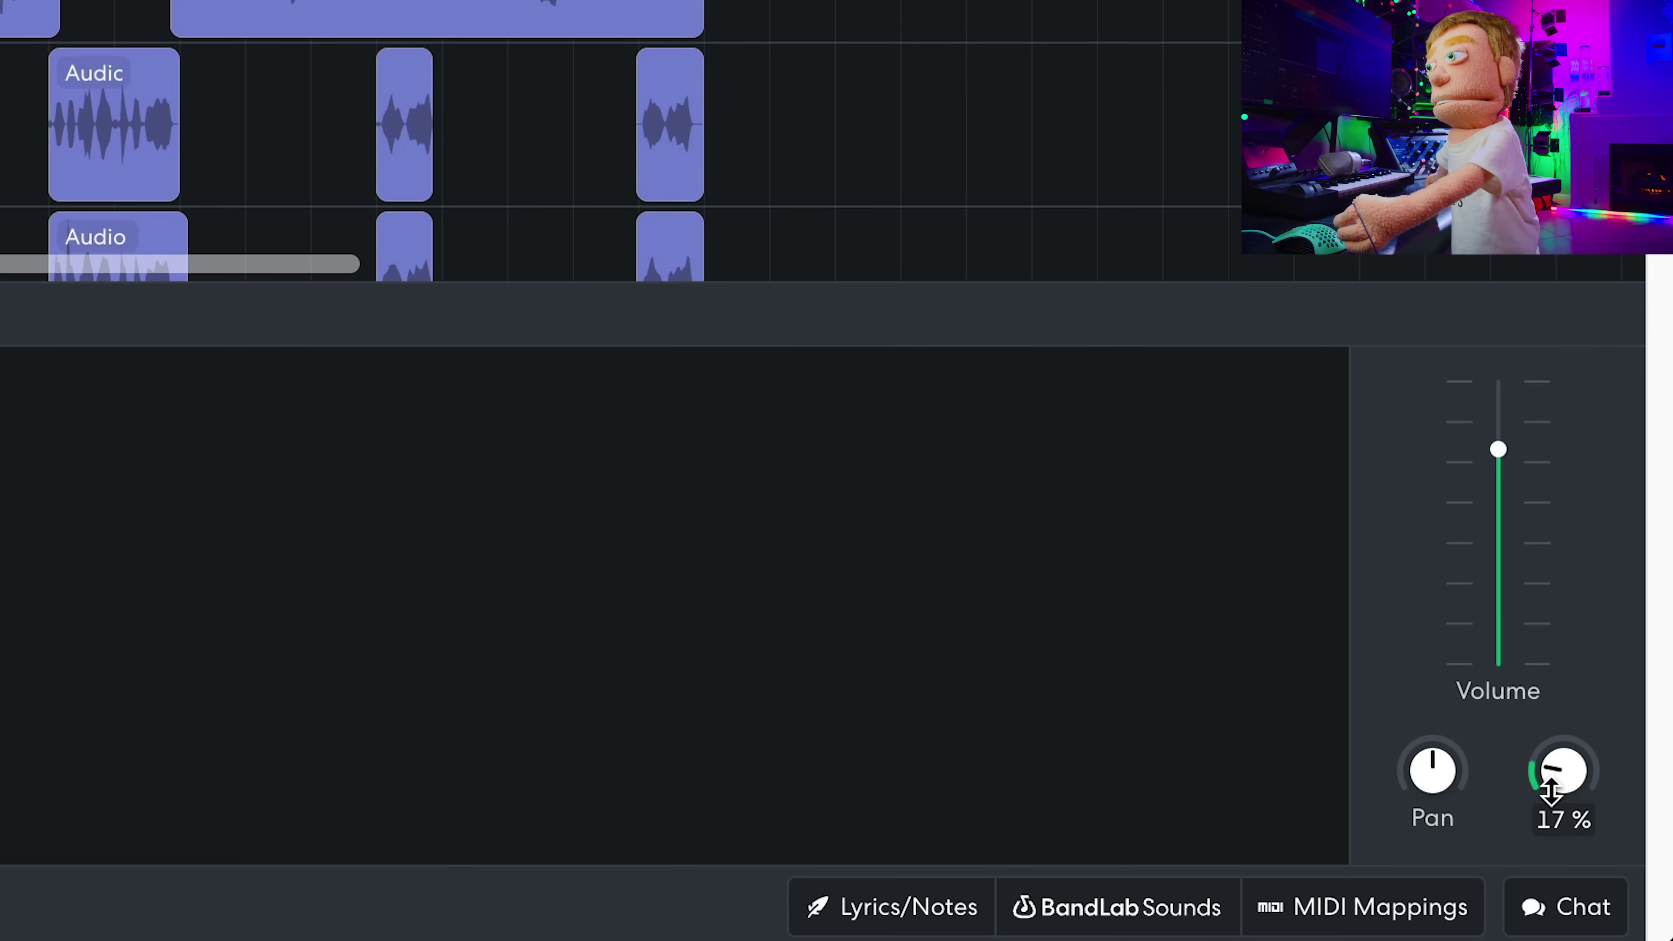
pyautogui.moveTo(1551, 791); pyautogui.dragTo(1522, 857)
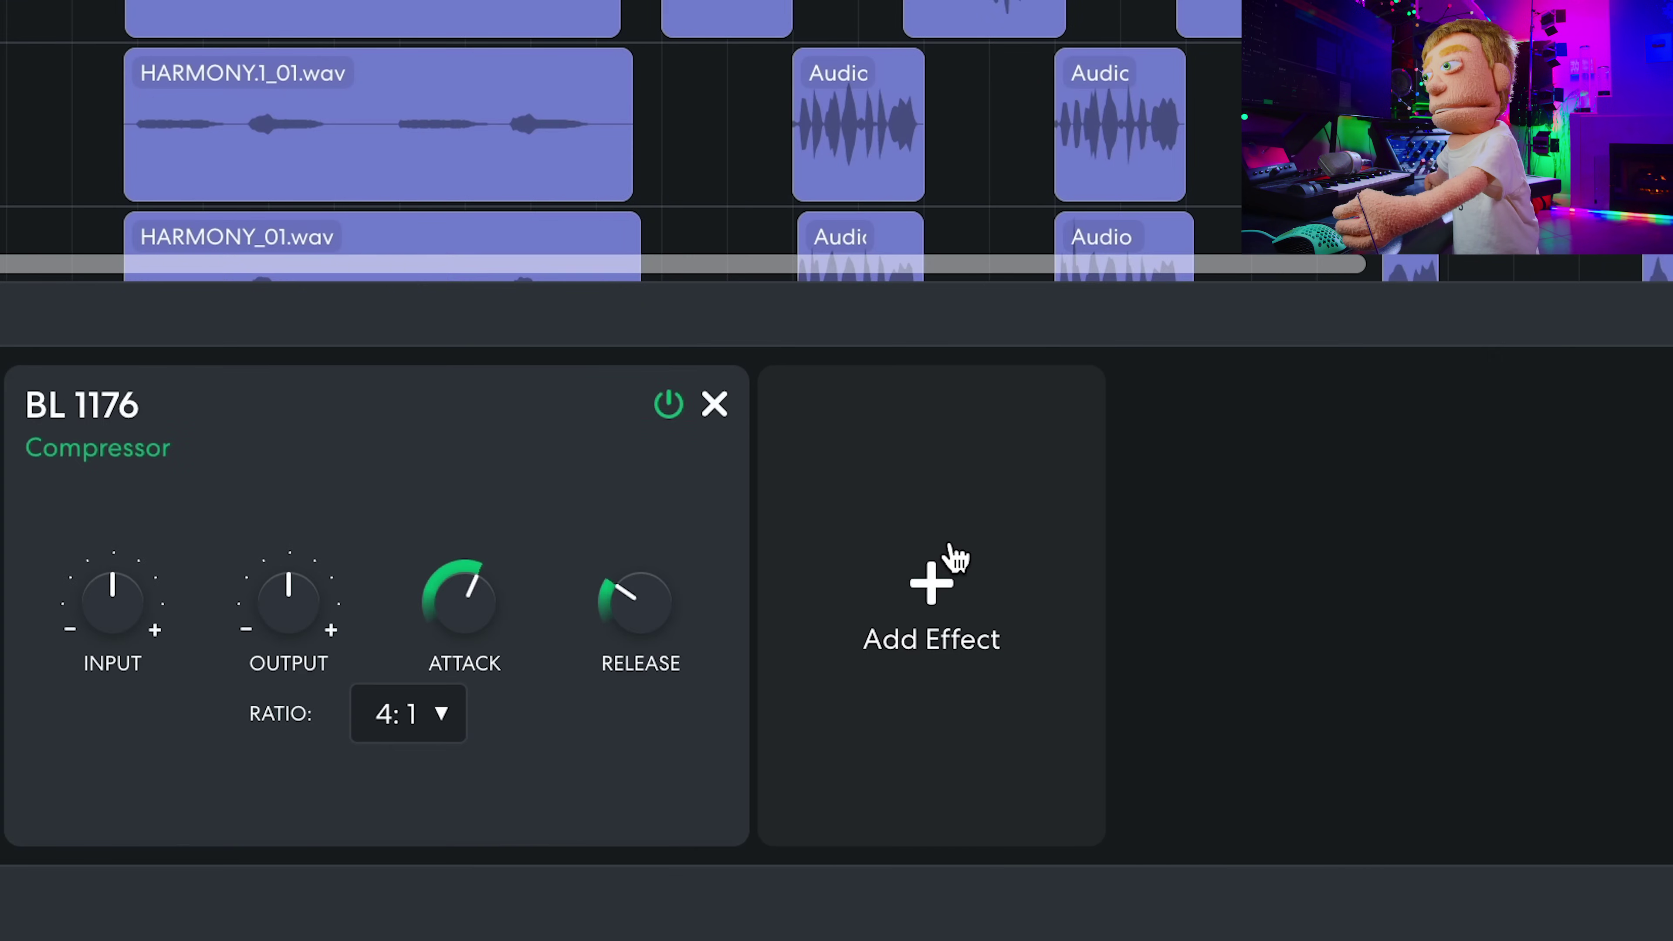
# Step: Add a D-Delay to LEAD with time around 0.226 Hz and wet level near 6
pyautogui.click(945, 561)
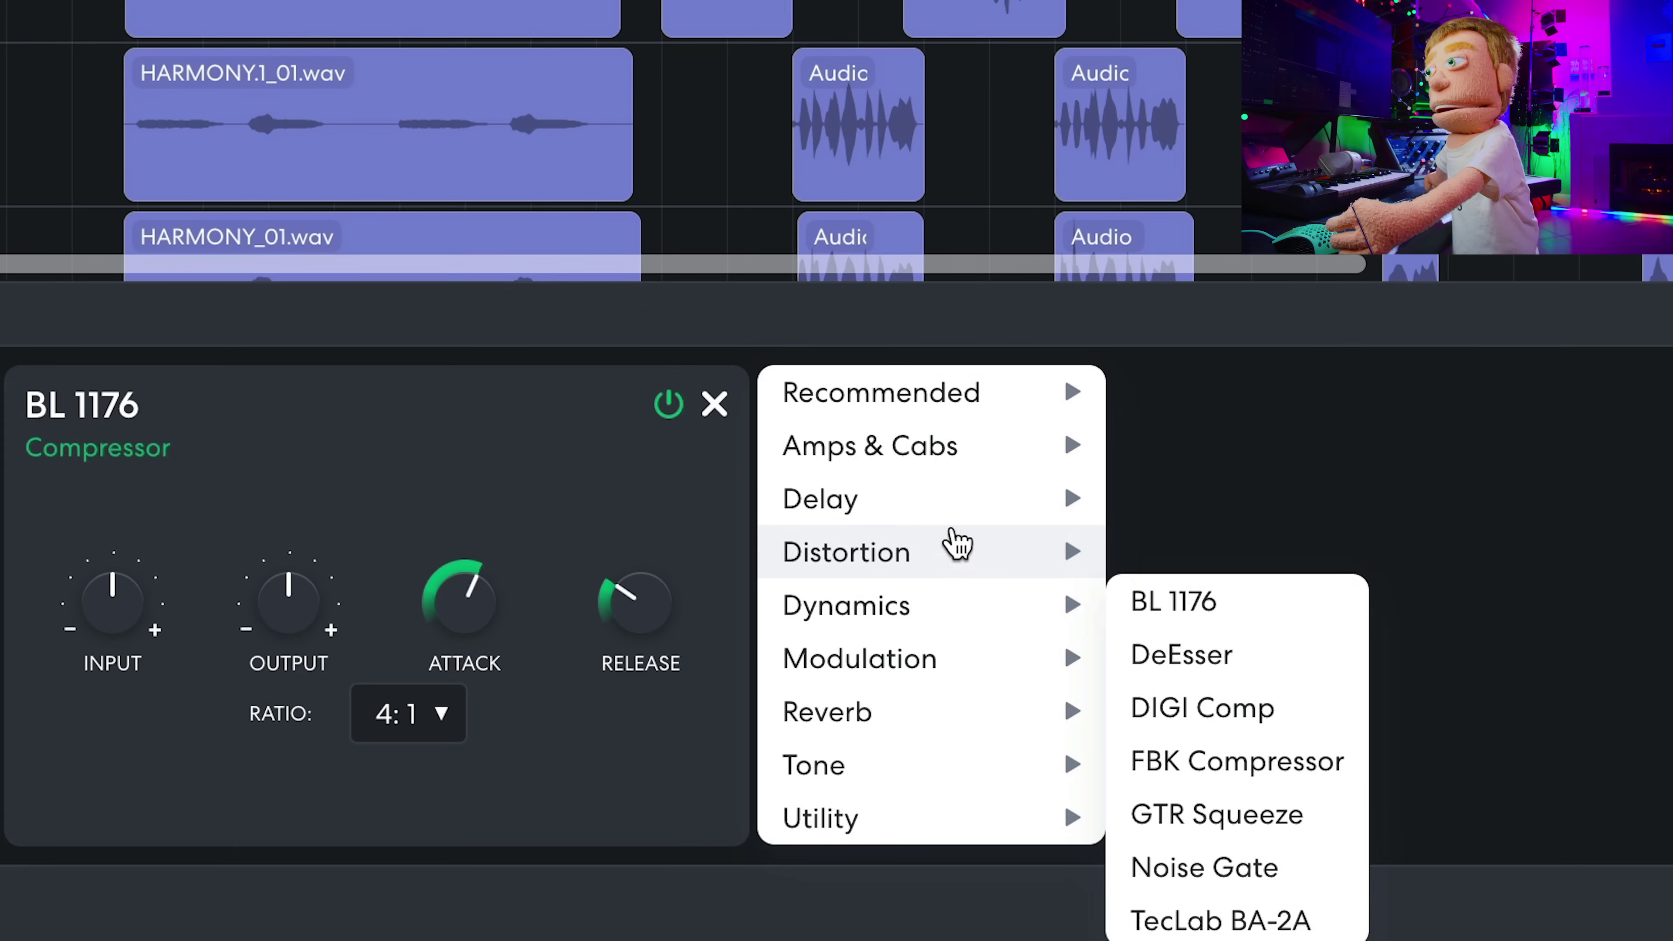
pyautogui.moveTo(1069, 519)
pyautogui.click(1178, 507)
pyautogui.moveTo(1133, 708); pyautogui.dragTo(1093, 742)
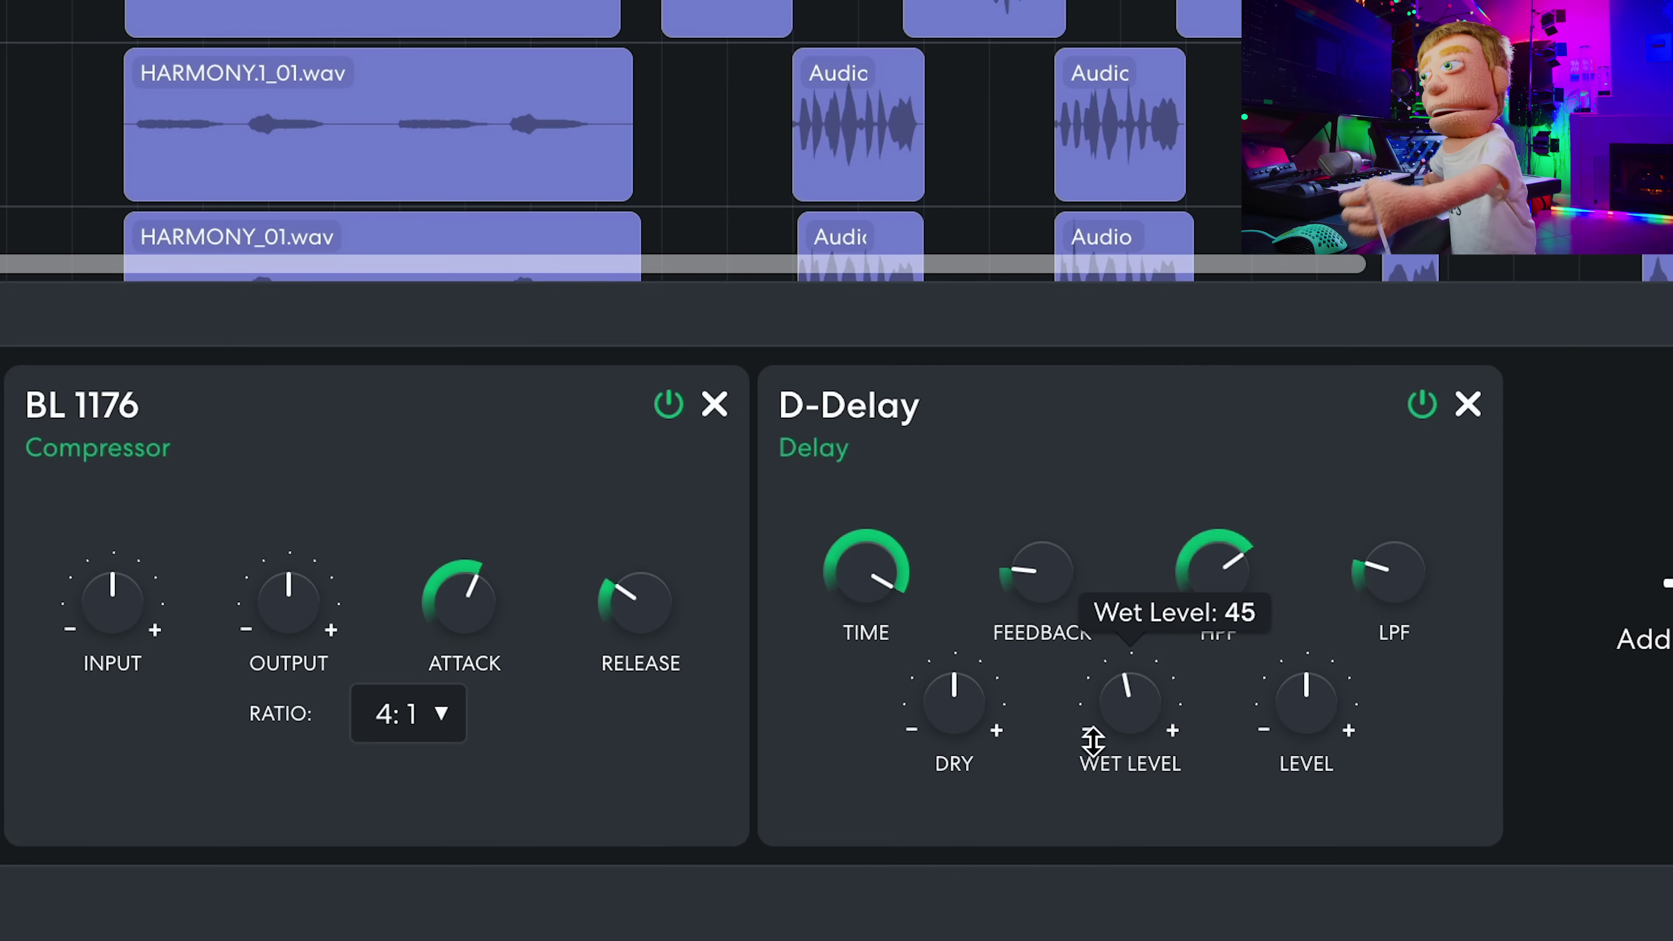
pyautogui.moveTo(840, 590)
pyautogui.moveTo(843, 599); pyautogui.dragTo(879, 545)
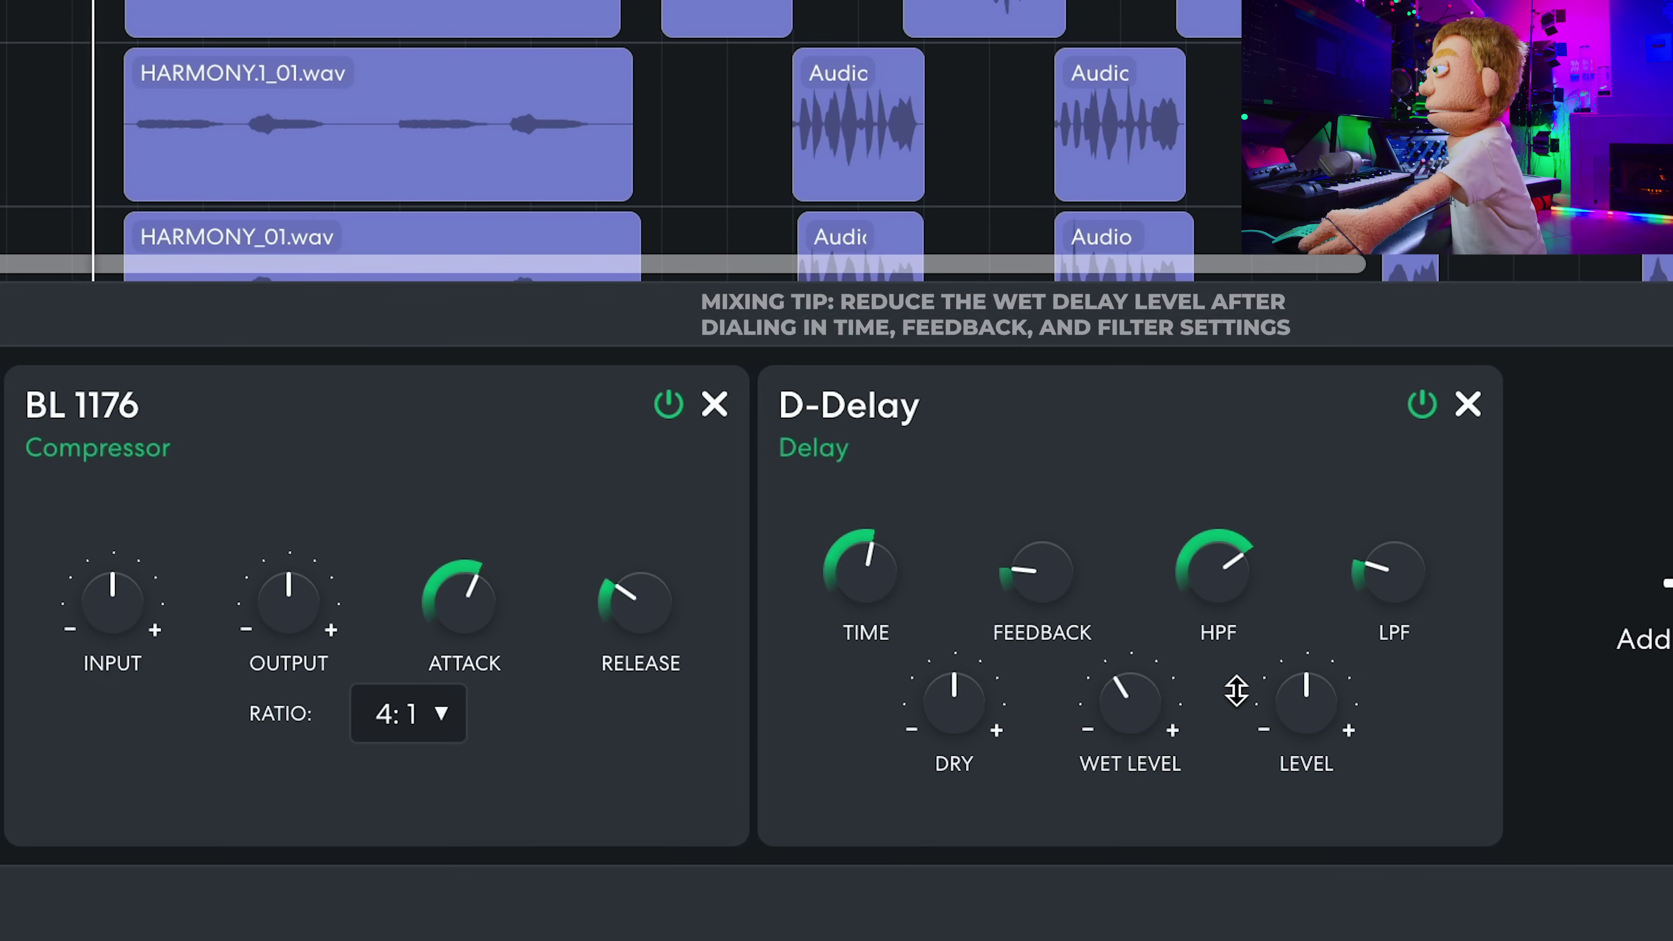
pyautogui.moveTo(860, 589)
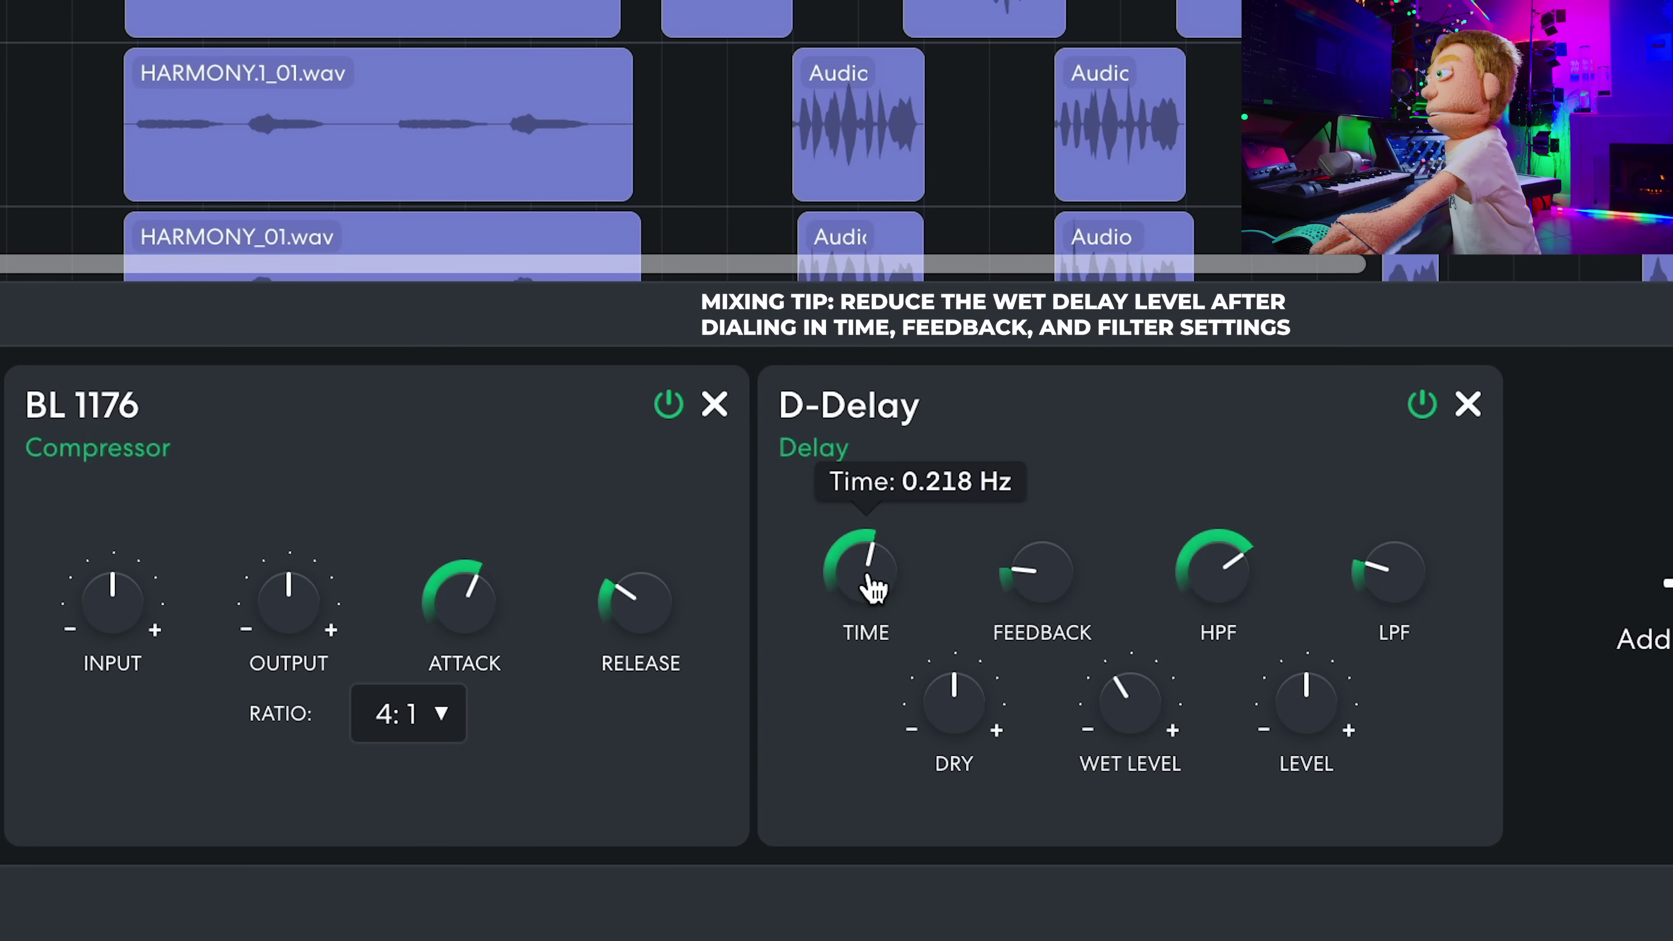
pyautogui.moveTo(871, 591); pyautogui.dragTo(864, 572)
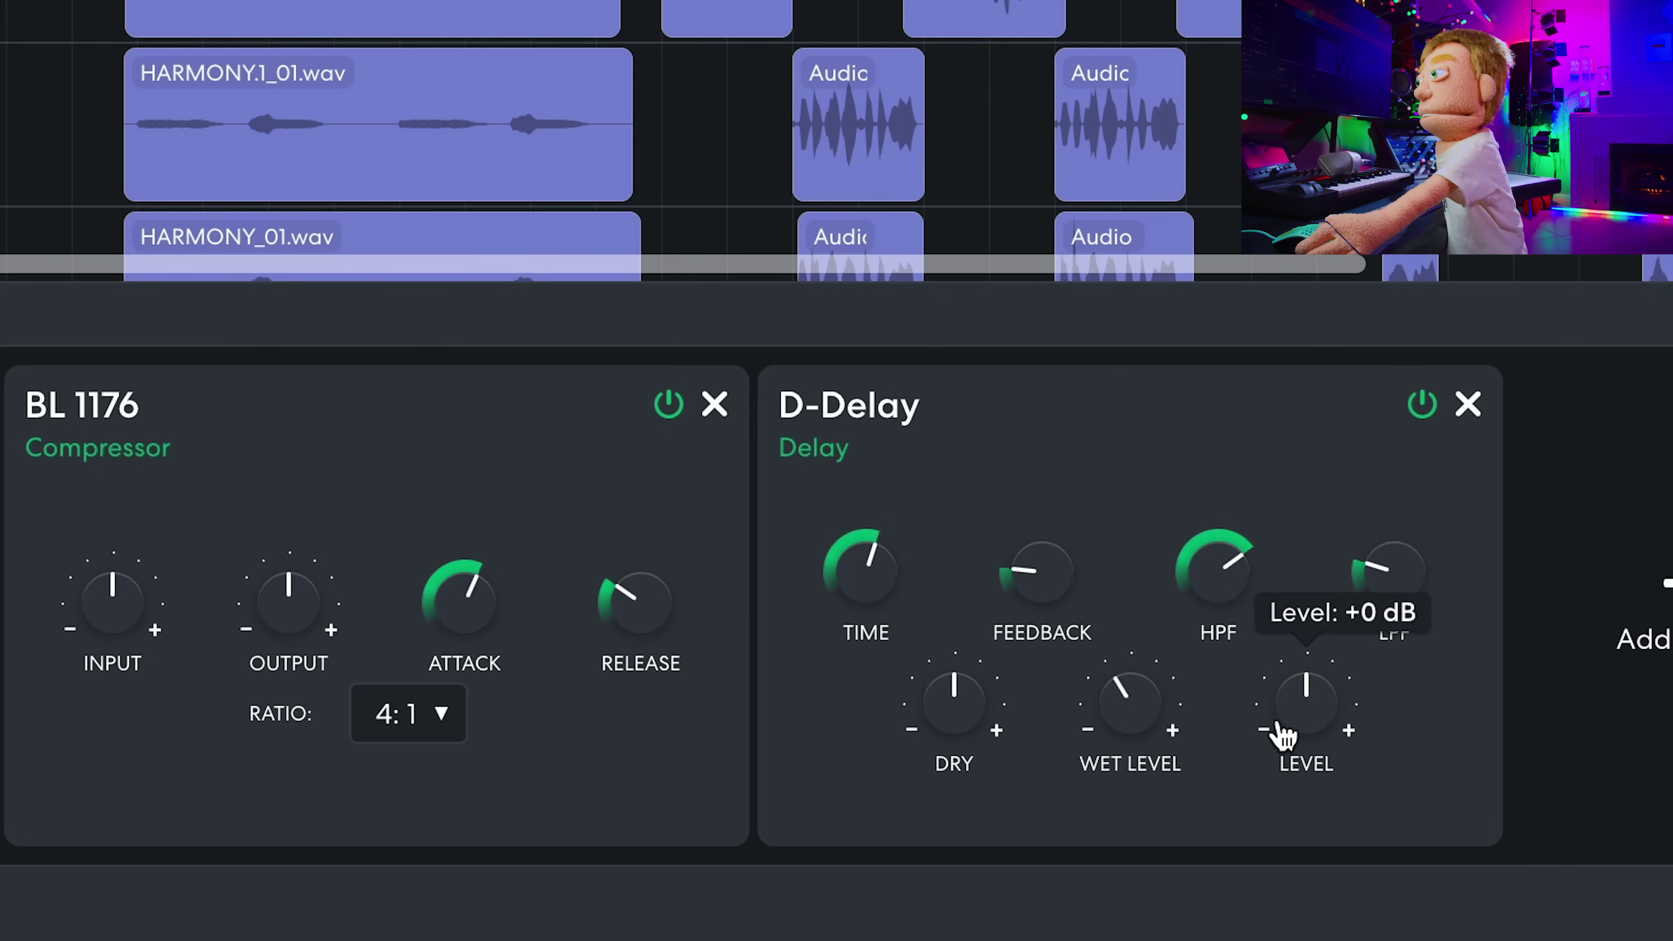
pyautogui.moveTo(1118, 727); pyautogui.dragTo(1079, 841)
pyautogui.moveTo(1144, 735); pyautogui.dragTo(1094, 692)
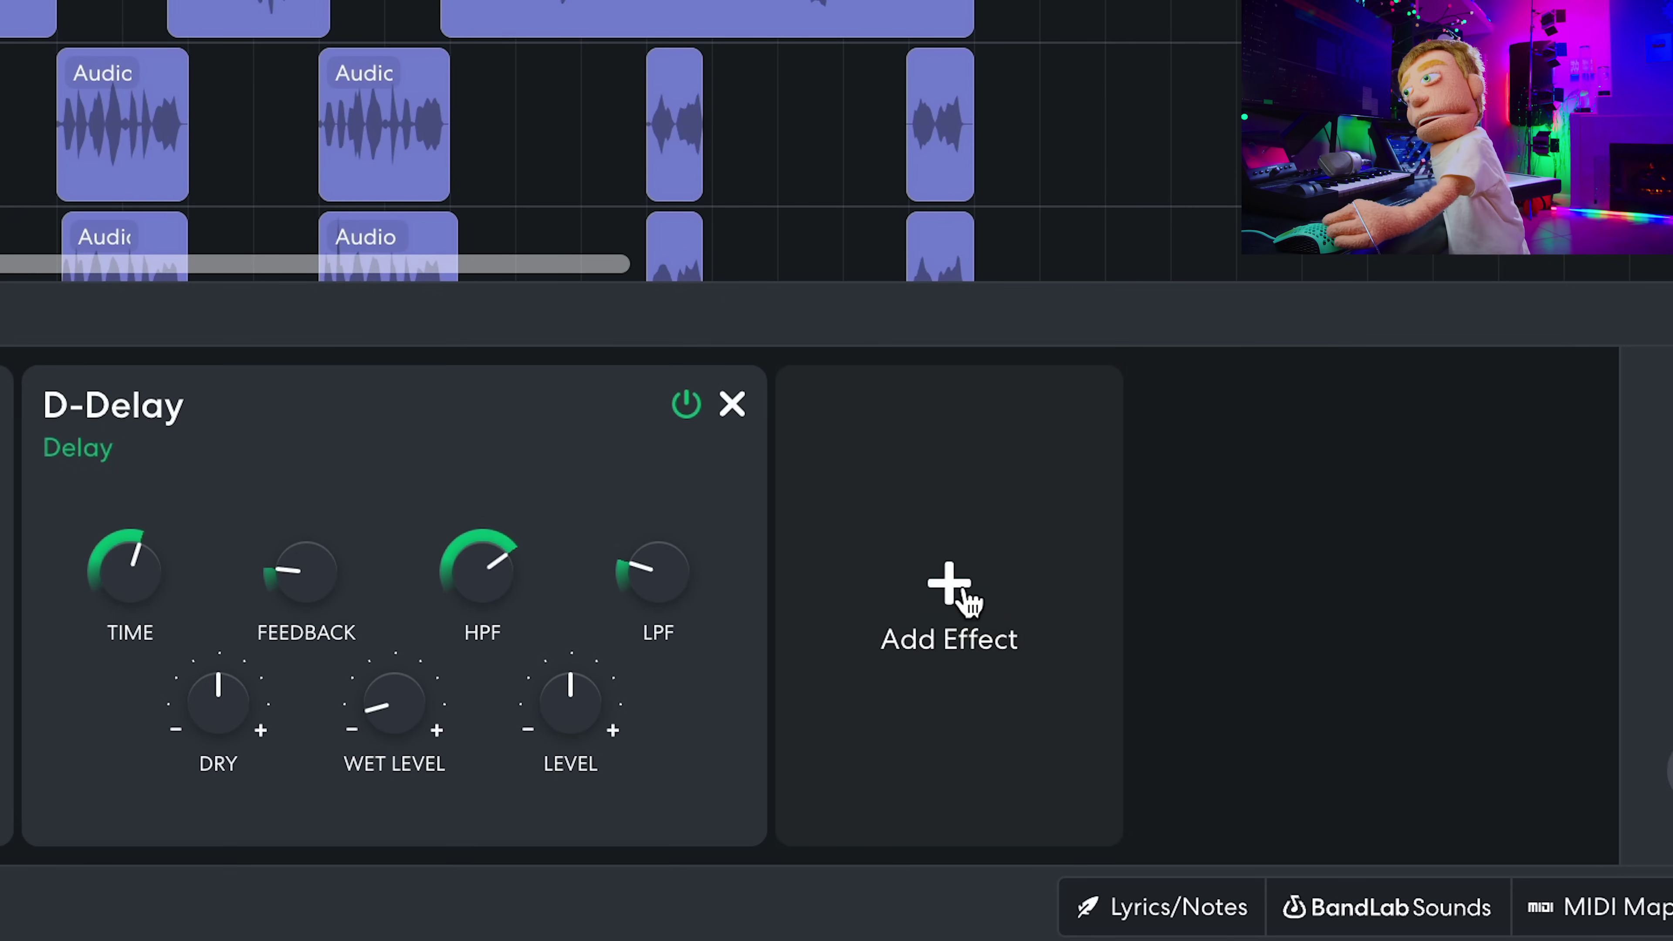
# Step: Add a Studio Reverb after the D-Delay and turn its mix down to 0.9
pyautogui.click(965, 593)
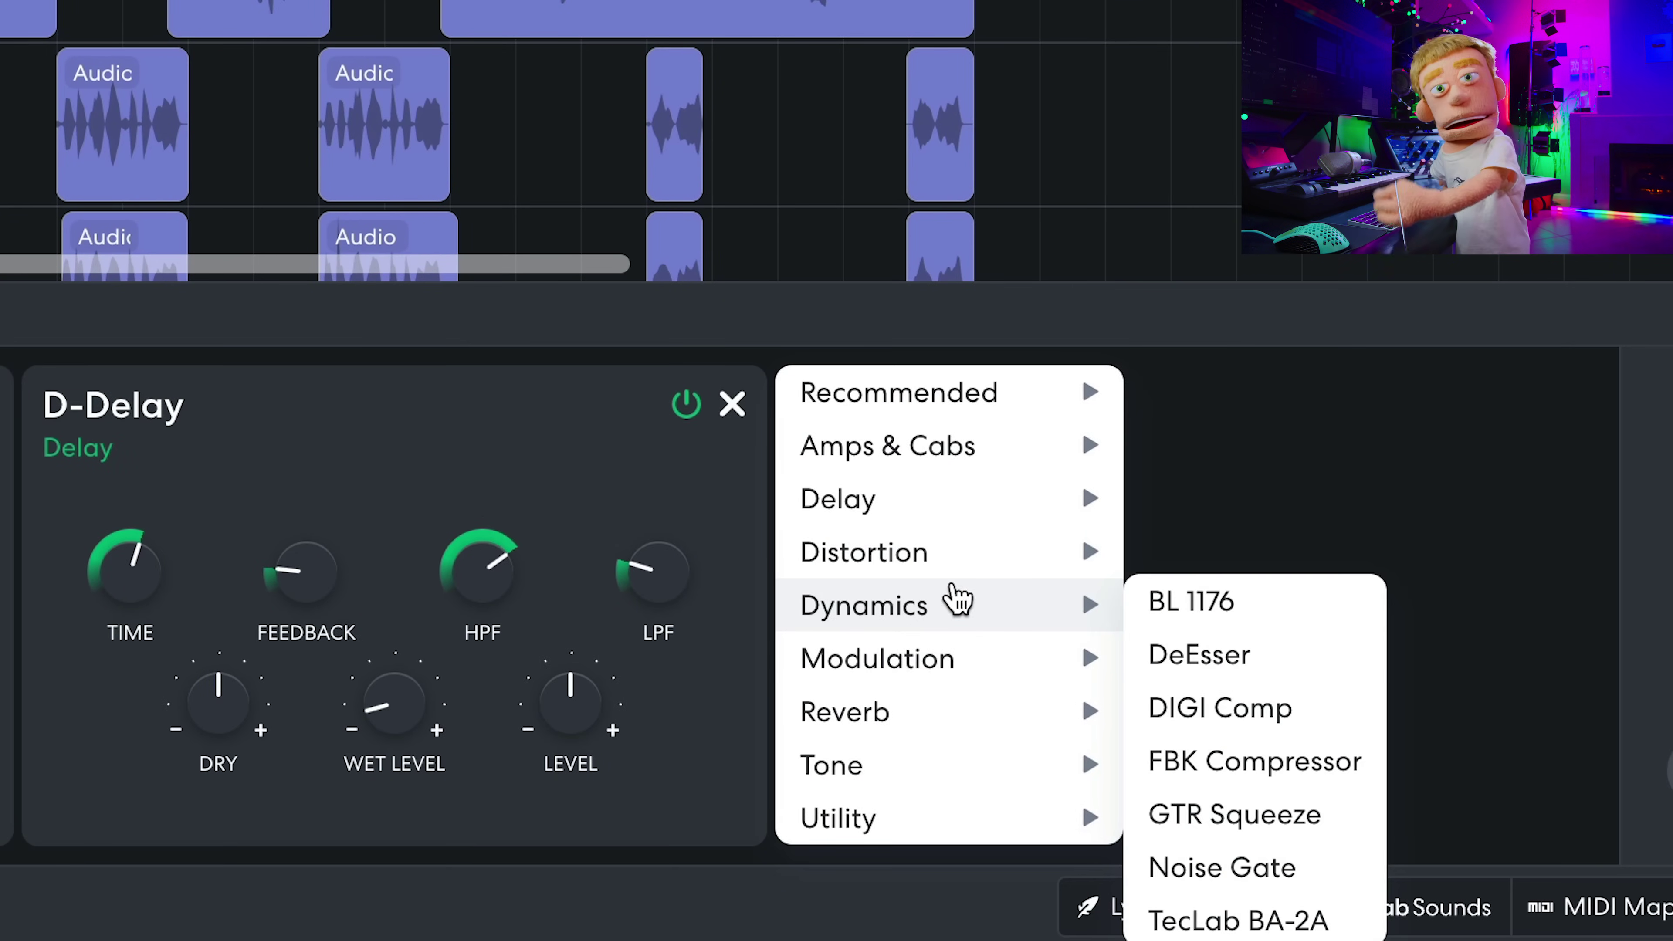
pyautogui.moveTo(995, 719)
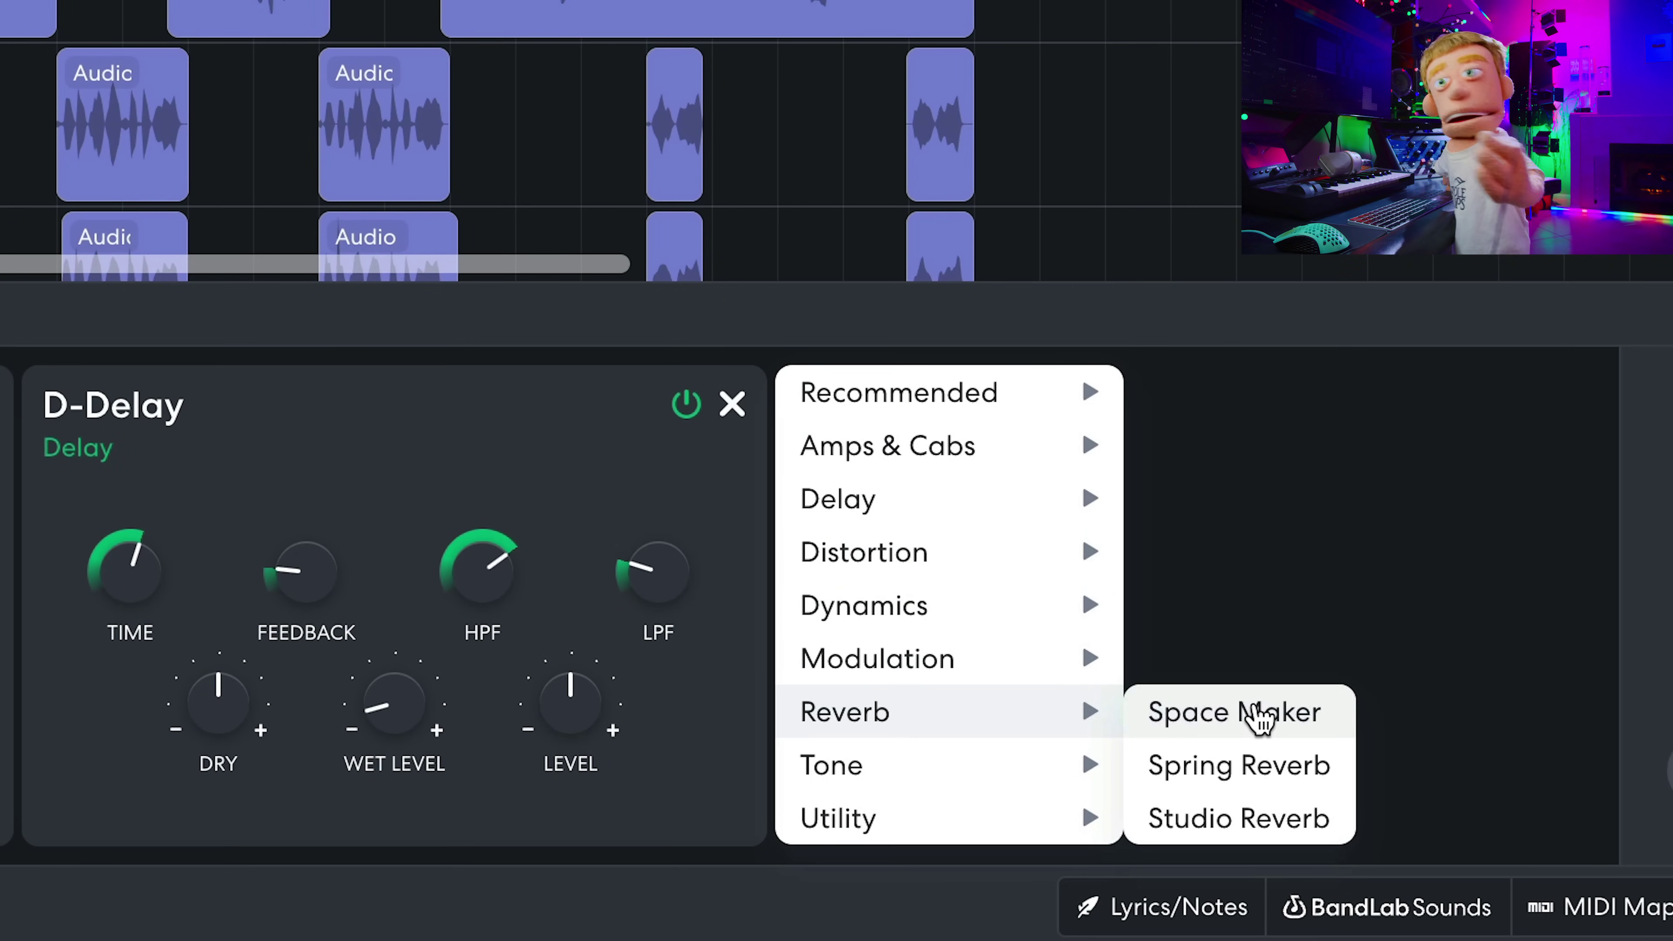
pyautogui.click(1259, 818)
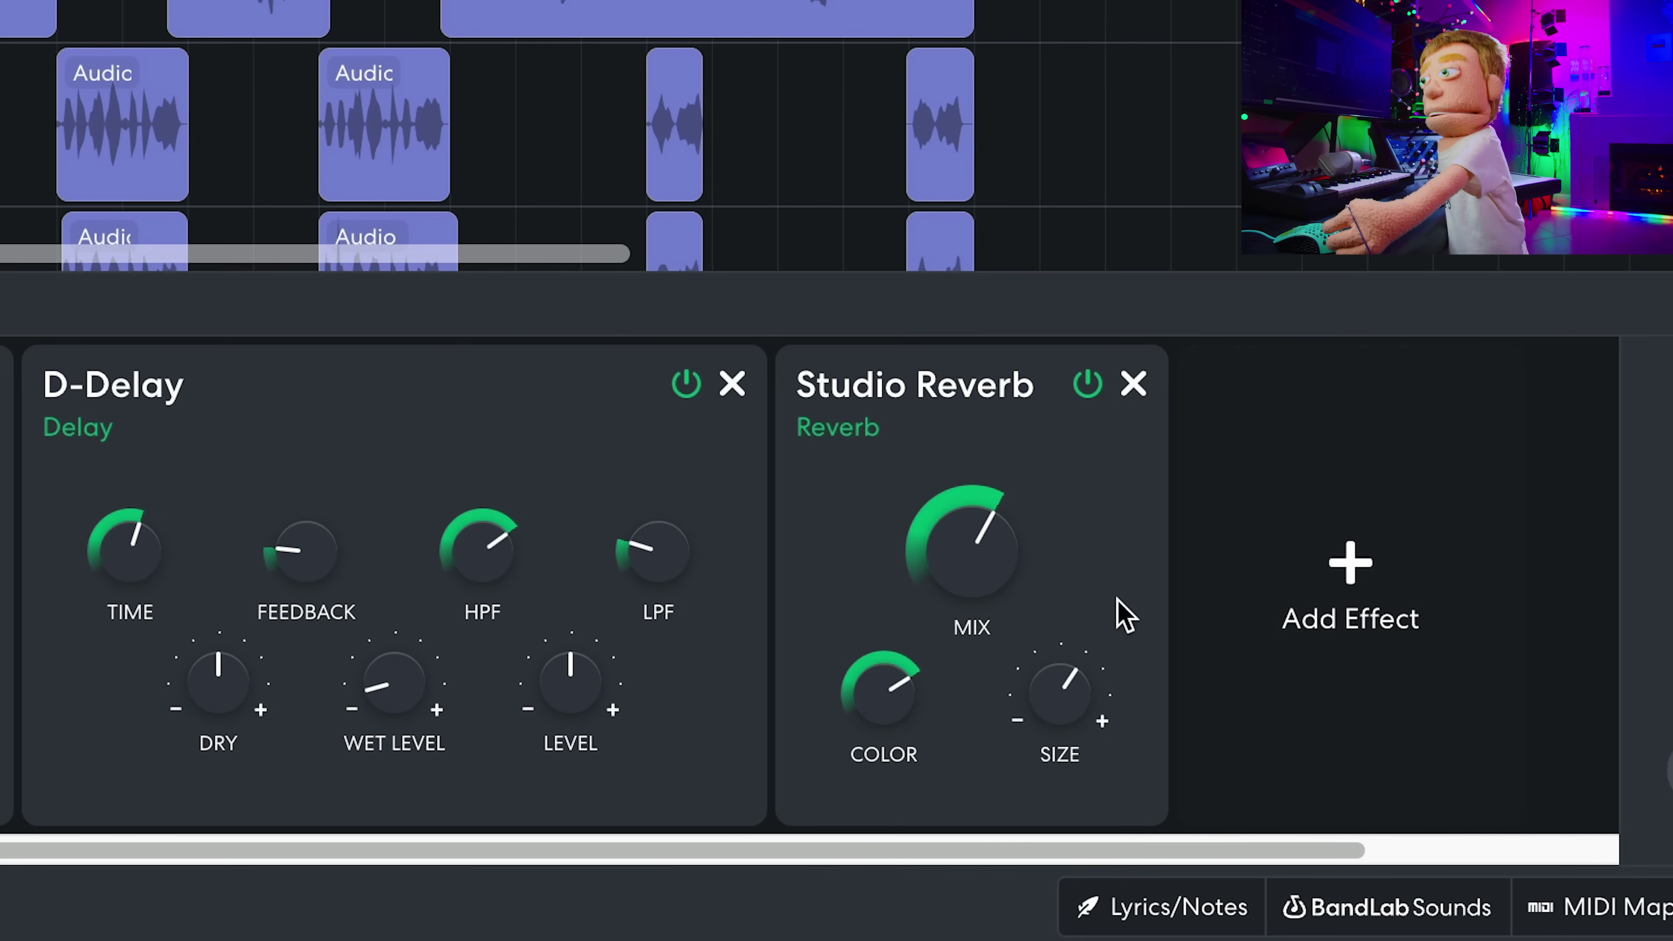
pyautogui.moveTo(1023, 552)
pyautogui.moveTo(1001, 537); pyautogui.dragTo(916, 855)
pyautogui.moveTo(1050, 725)
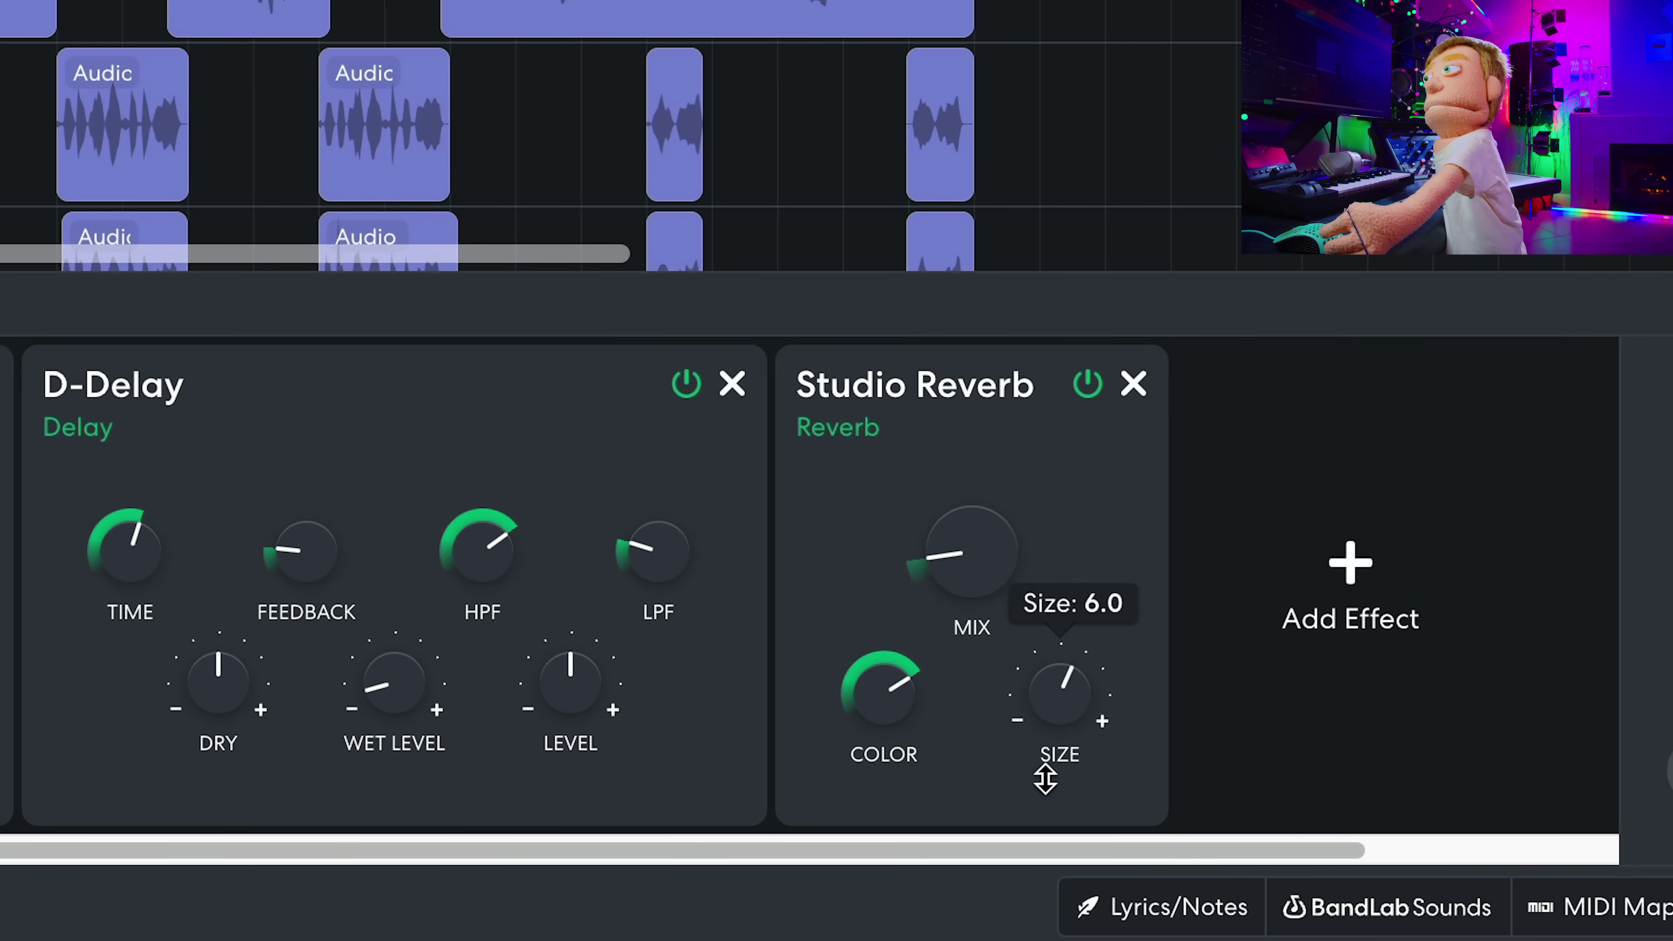
pyautogui.moveTo(979, 576)
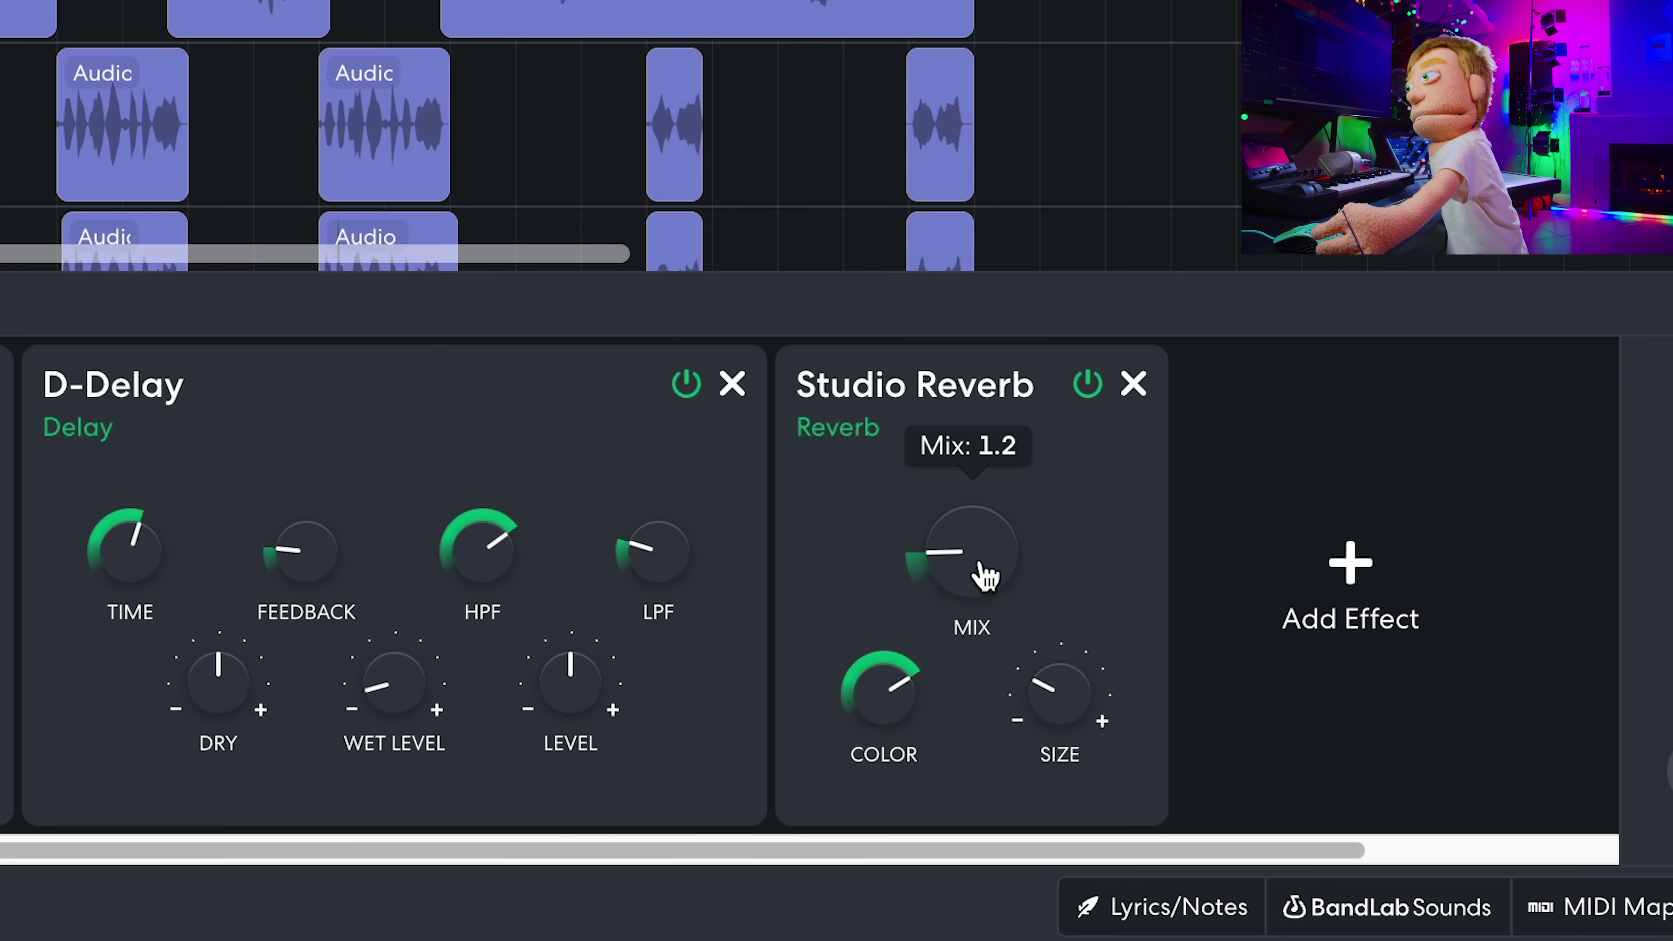
pyautogui.moveTo(984, 577); pyautogui.dragTo(982, 578)
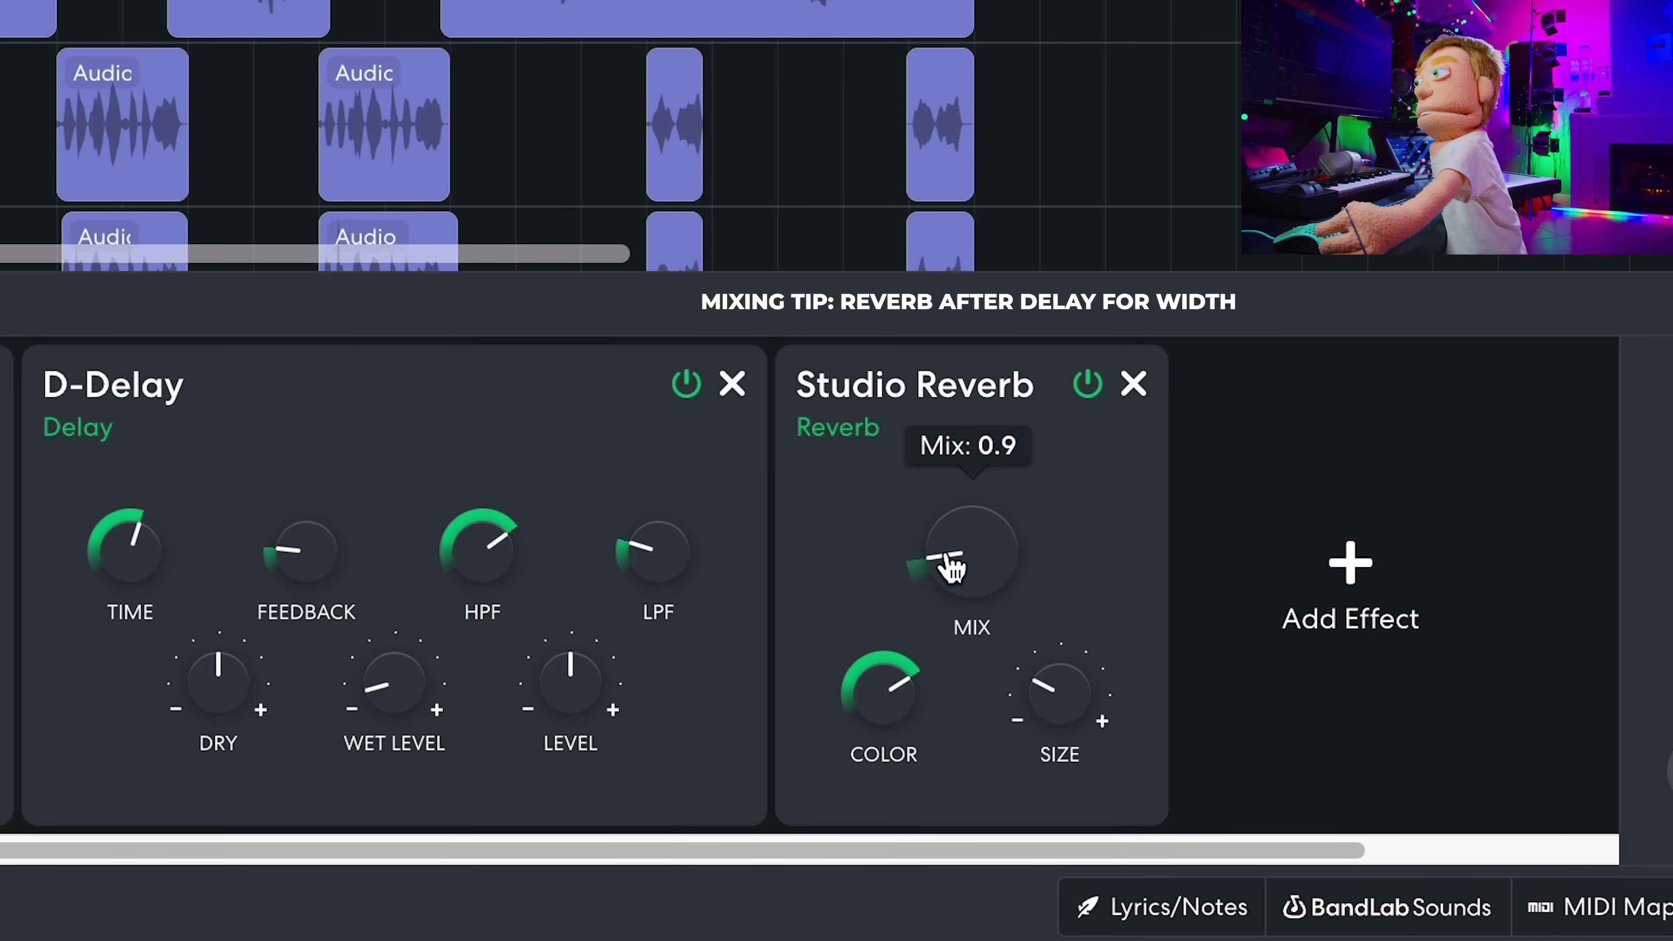
# Step: Add a Multi Filter set to Highpass with its frequency lowered to about 131 Hz
pyautogui.click(1350, 606)
pyautogui.moveTo(1356, 765)
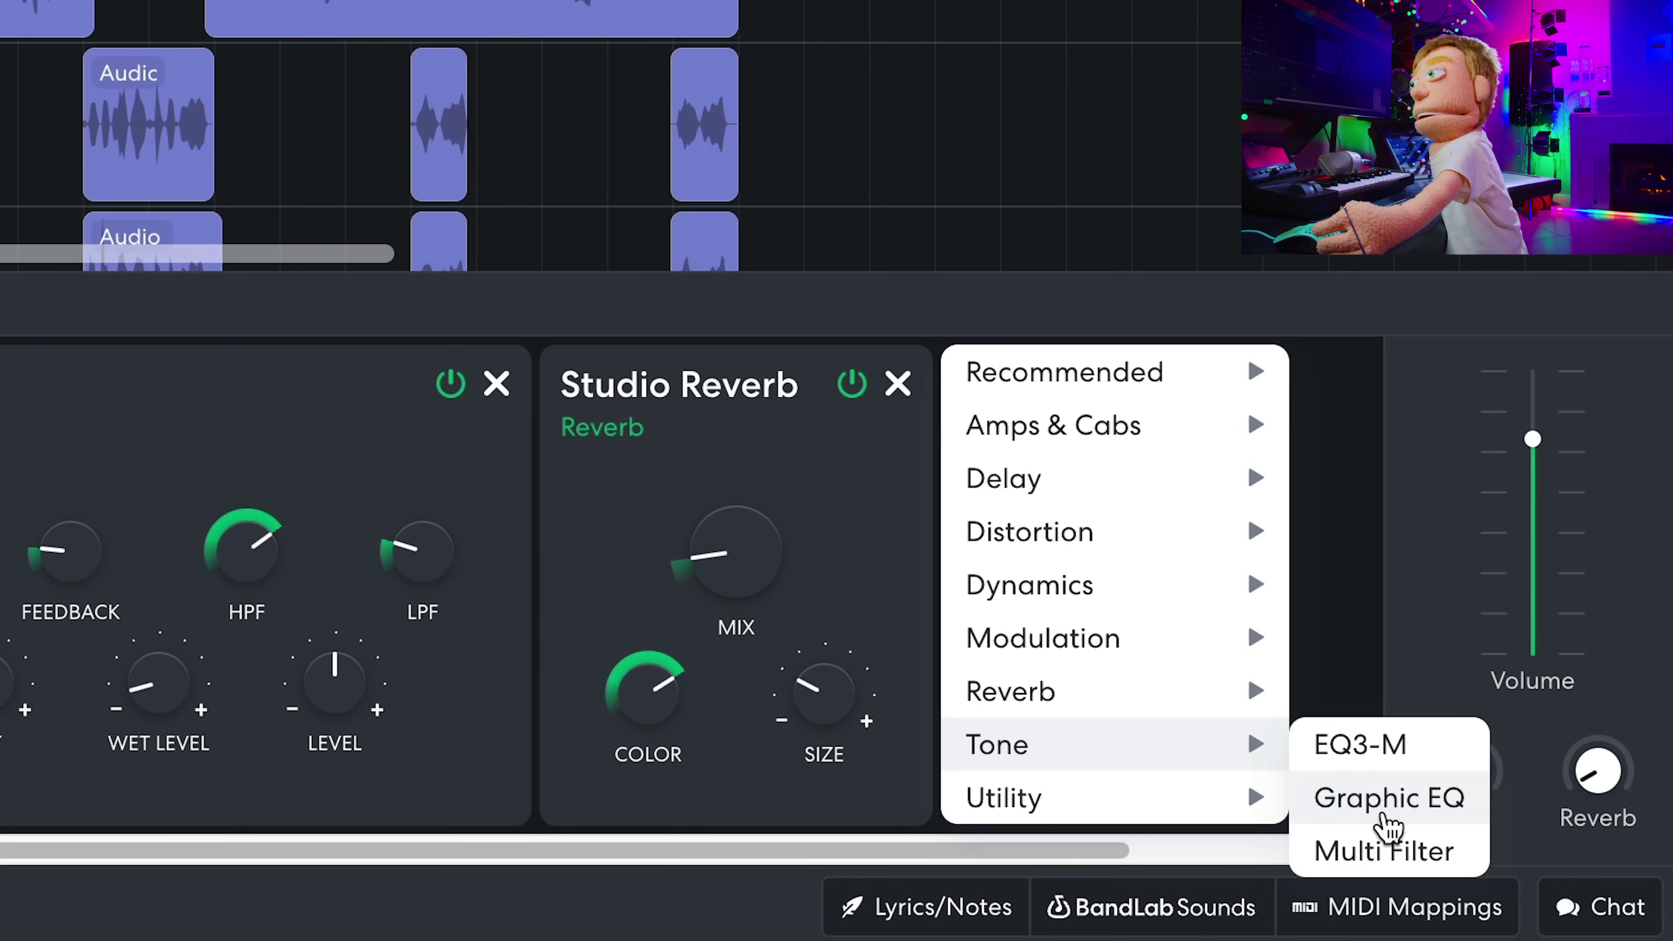
pyautogui.click(1552, 851)
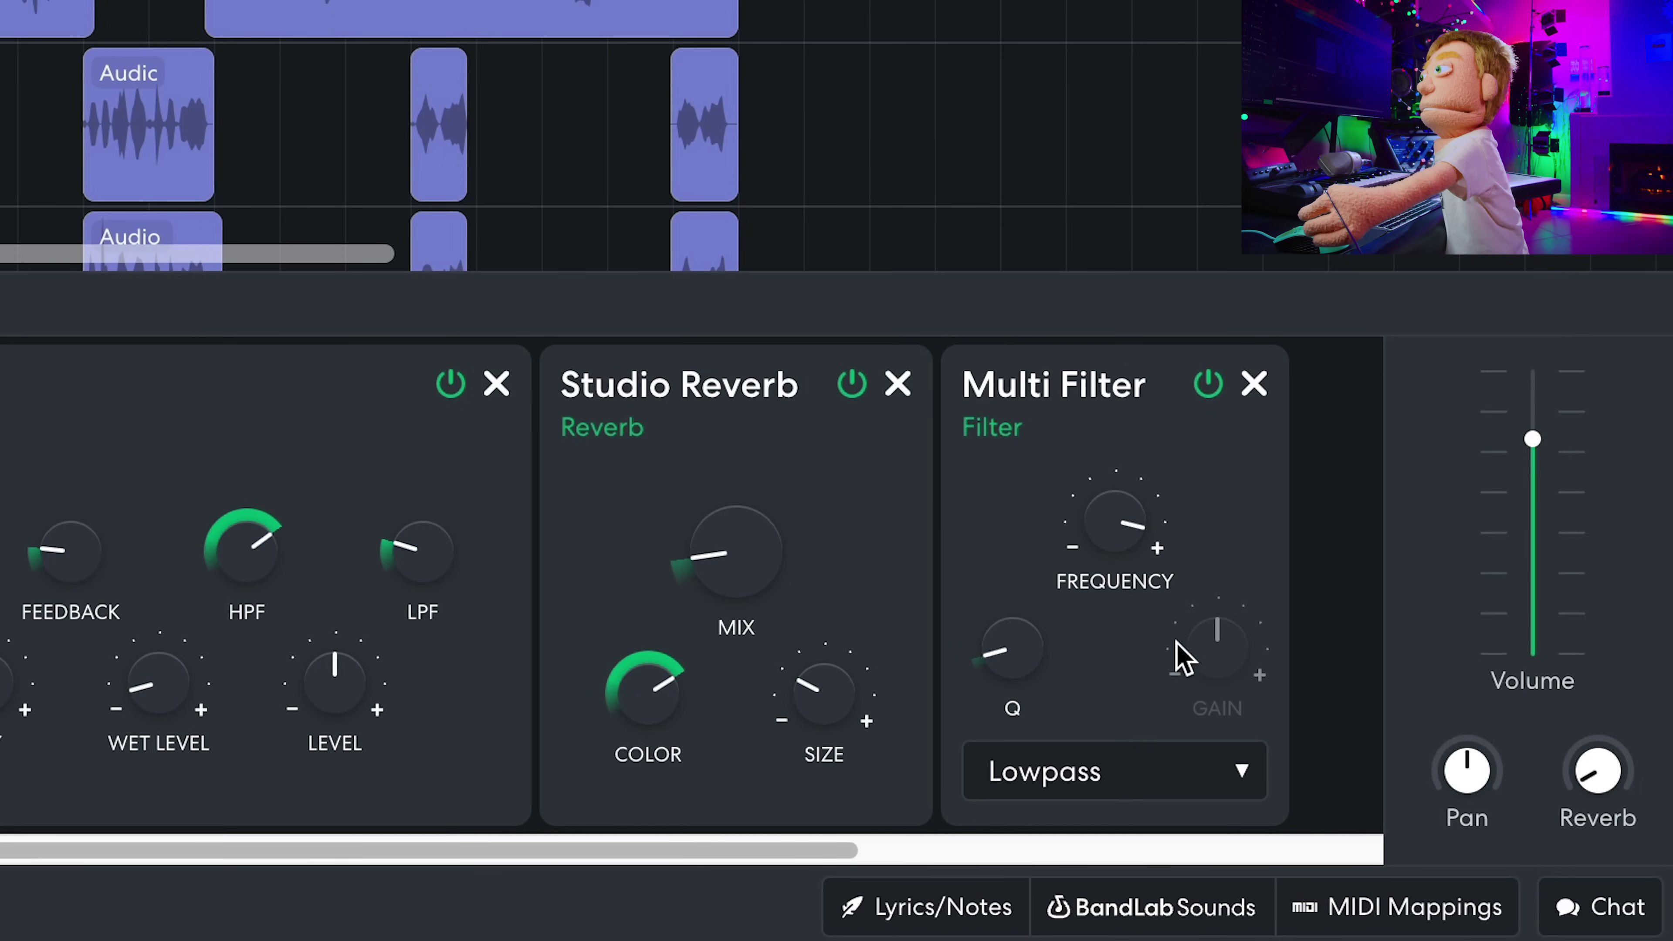
pyautogui.click(1088, 779)
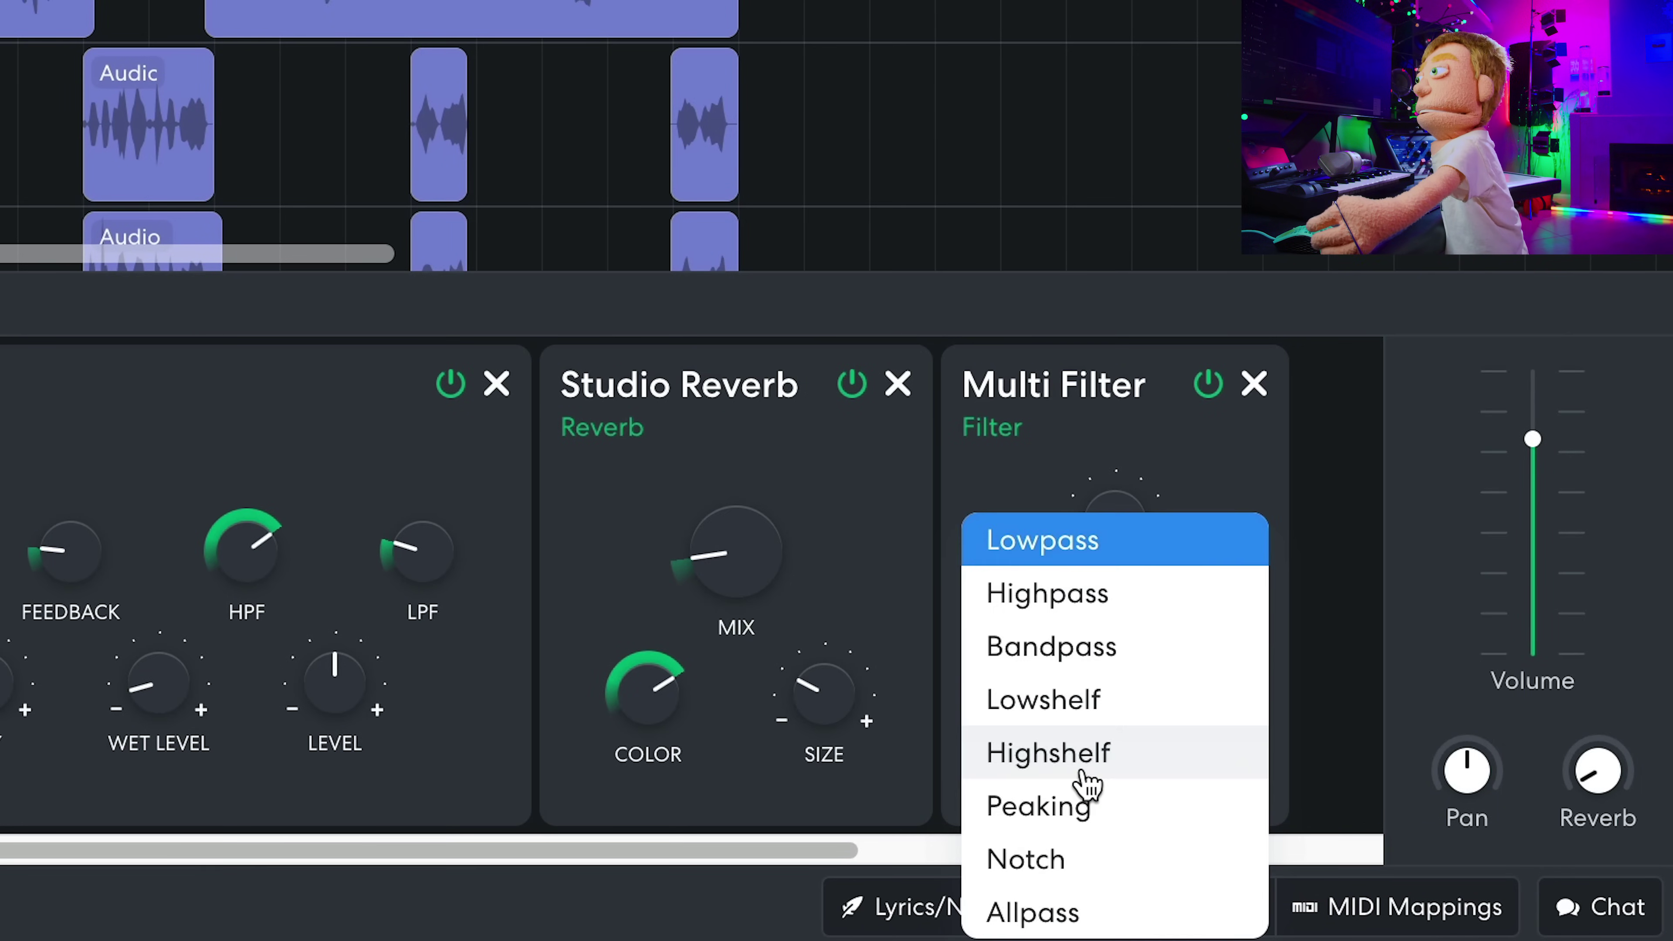
pyautogui.click(1085, 601)
pyautogui.moveTo(1120, 589); pyautogui.dragTo(1048, 939)
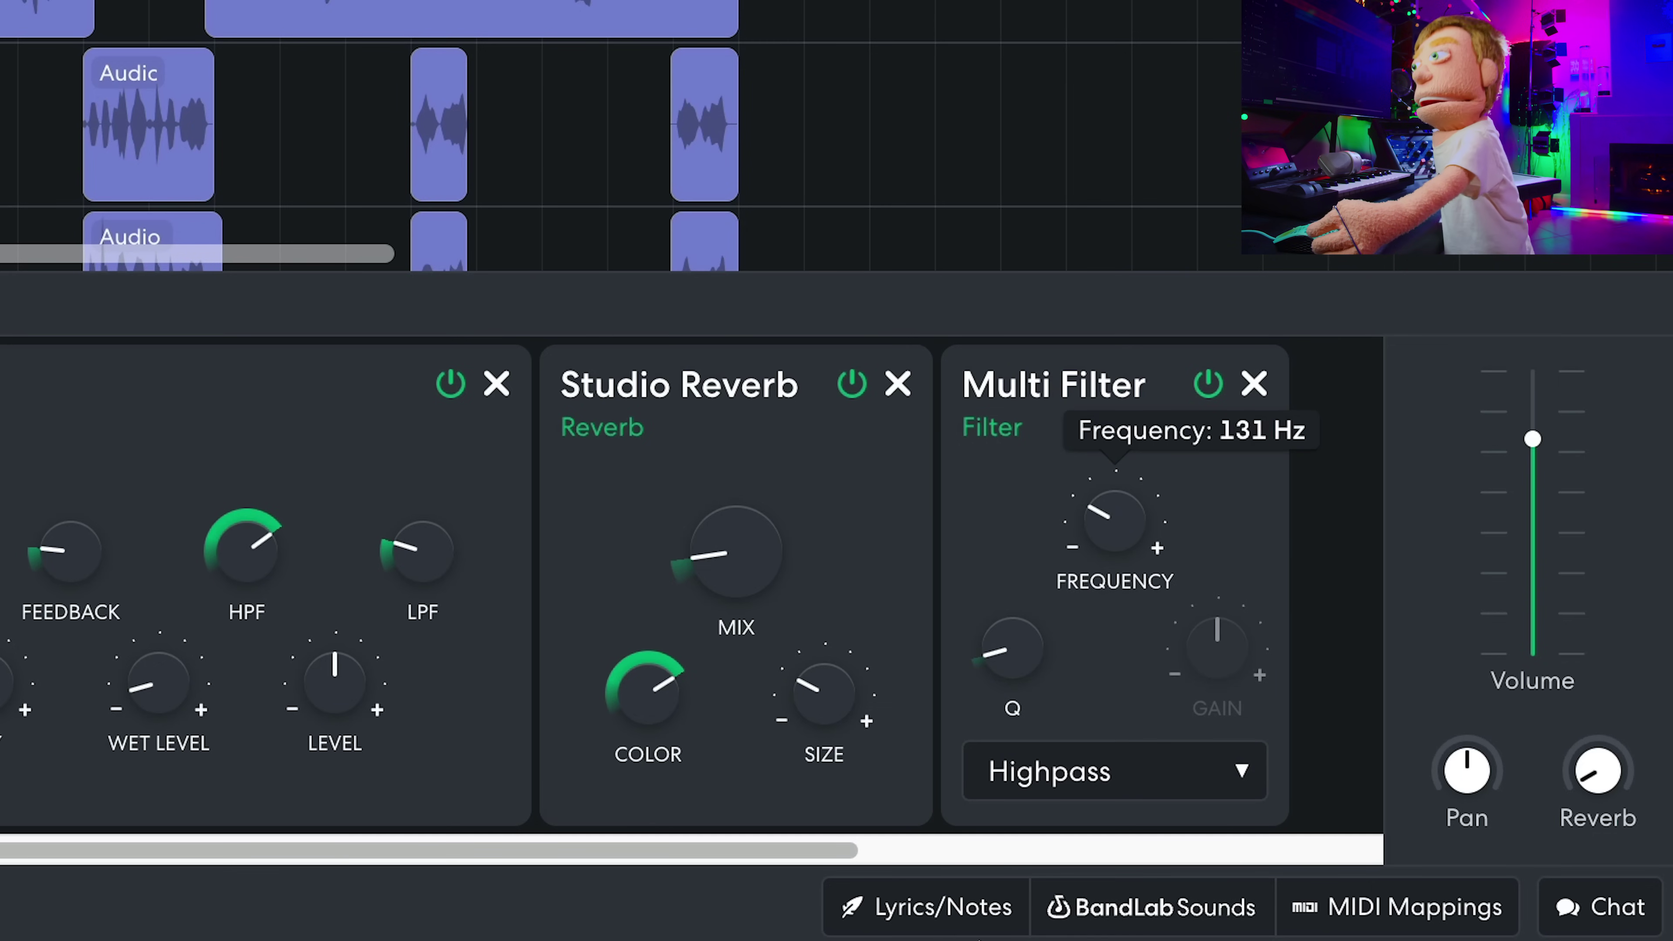
pyautogui.moveTo(1052, 514); pyautogui.dragTo(1094, 549)
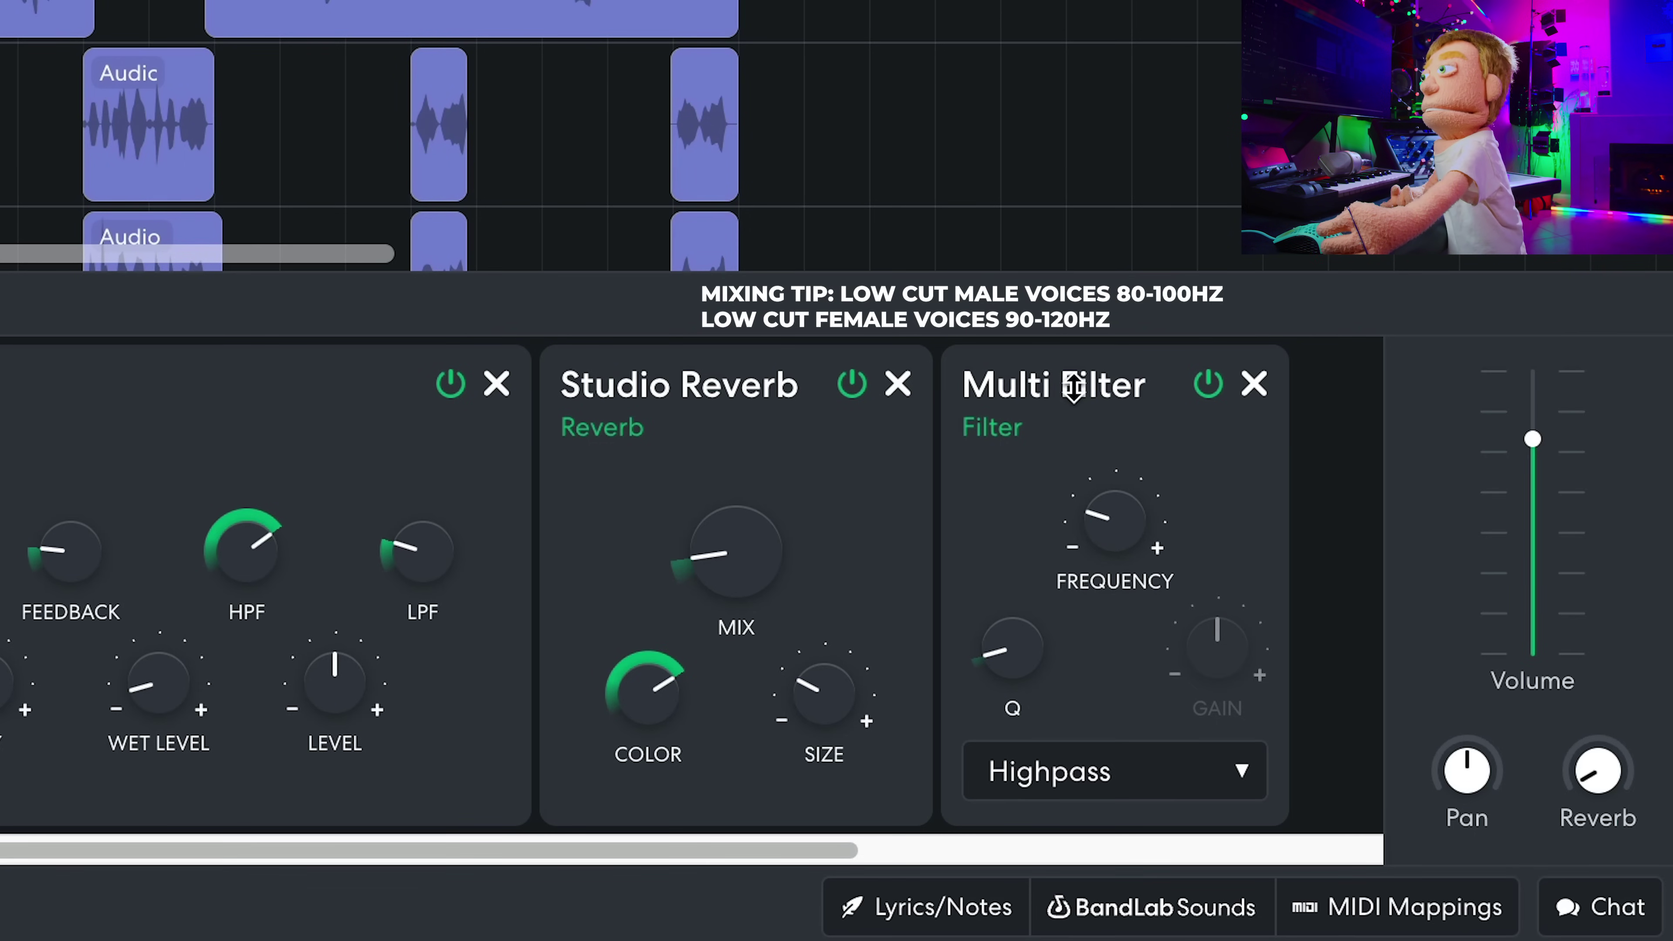
# Step: Move the Multi Filter to the start of the chain and fine-tune its Q and cutoff
pyautogui.moveTo(1074, 386); pyautogui.dragTo(717, 390)
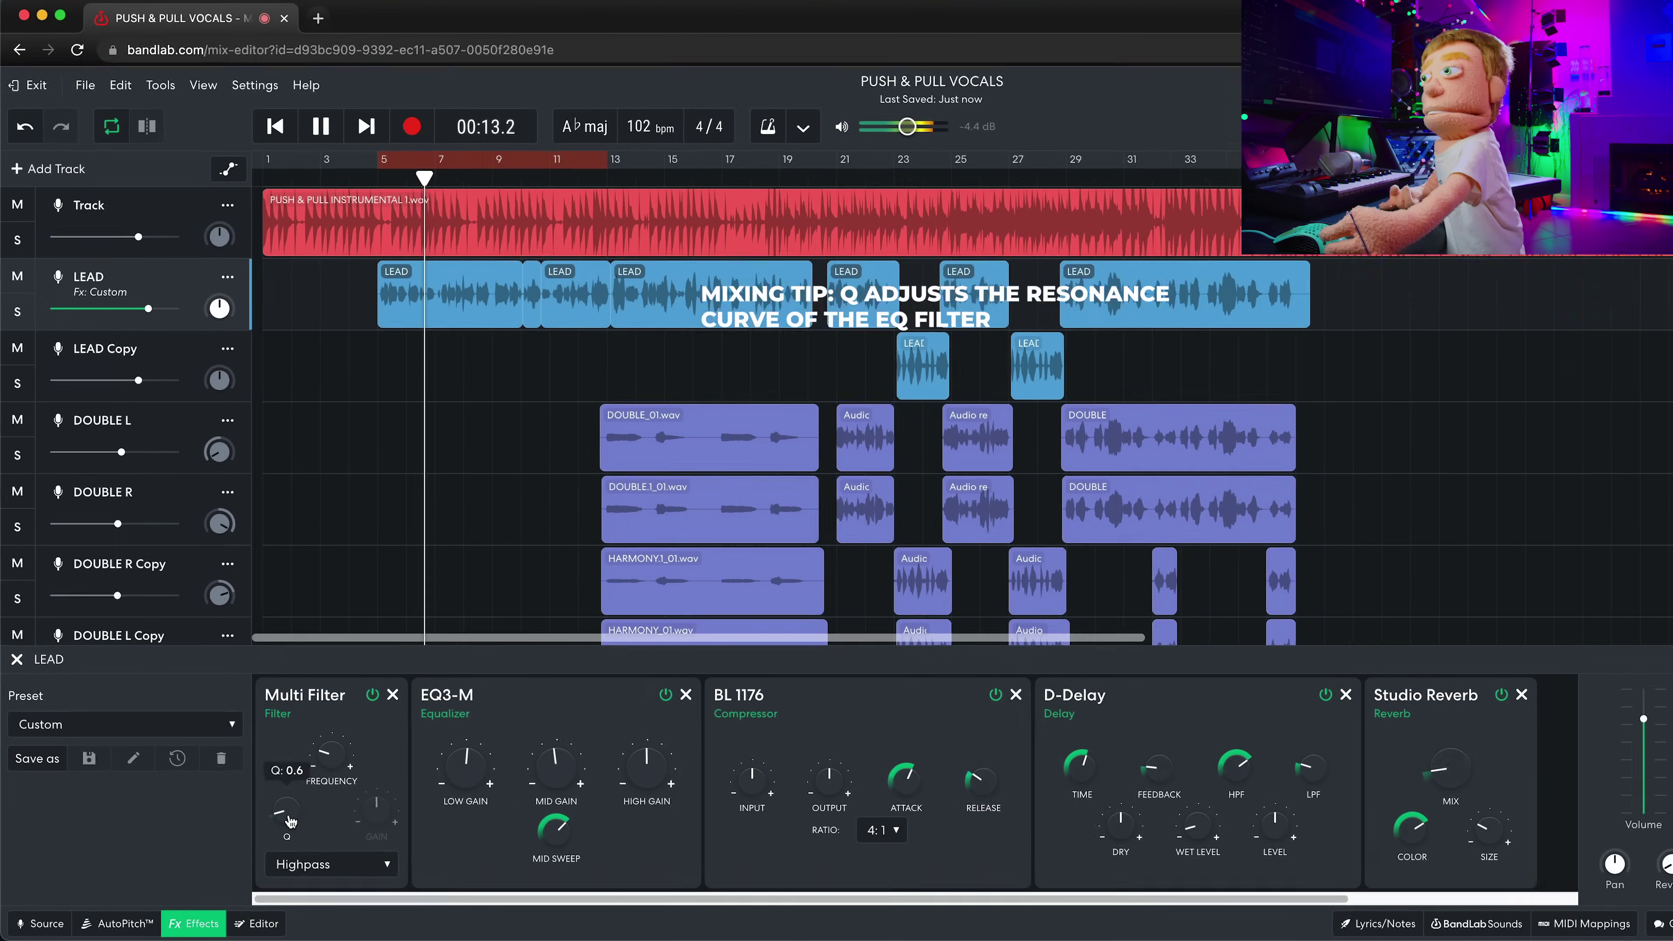
pyautogui.moveTo(280, 829)
pyautogui.moveTo(518, 739); pyautogui.dragTo(516, 735)
pyautogui.moveTo(587, 631)
pyautogui.moveTo(748, 563); pyautogui.dragTo(776, 452)
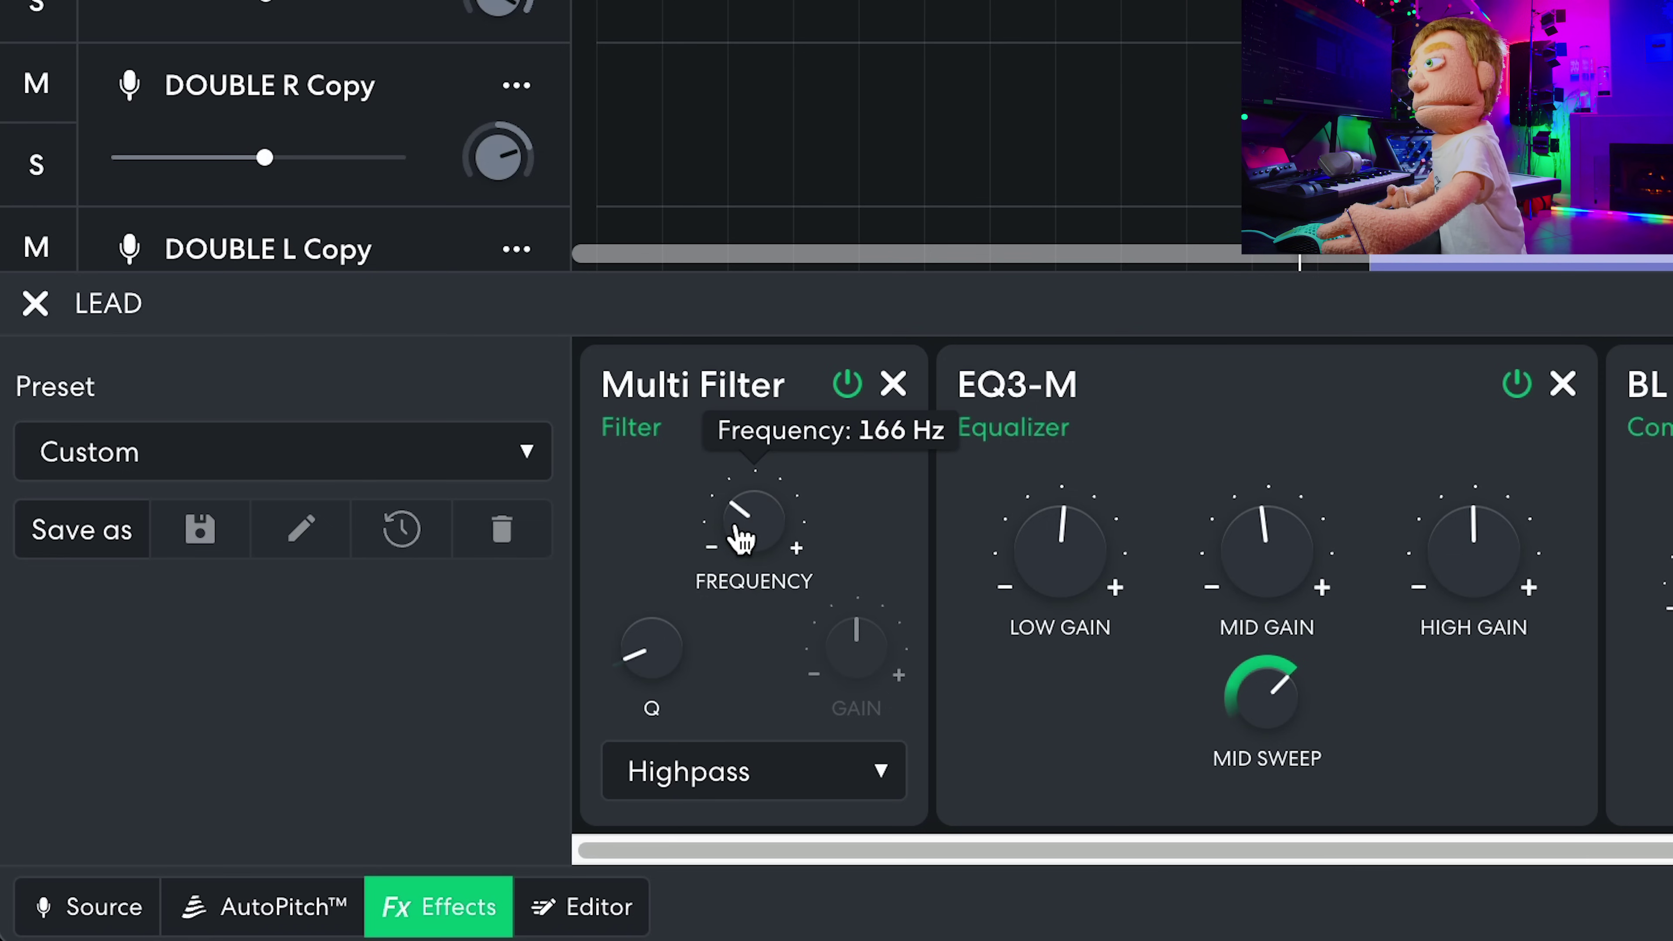
pyautogui.moveTo(737, 524)
pyautogui.mouseDown()
pyautogui.moveTo(747, 369)
pyautogui.moveTo(736, 534)
pyautogui.mouseUp()
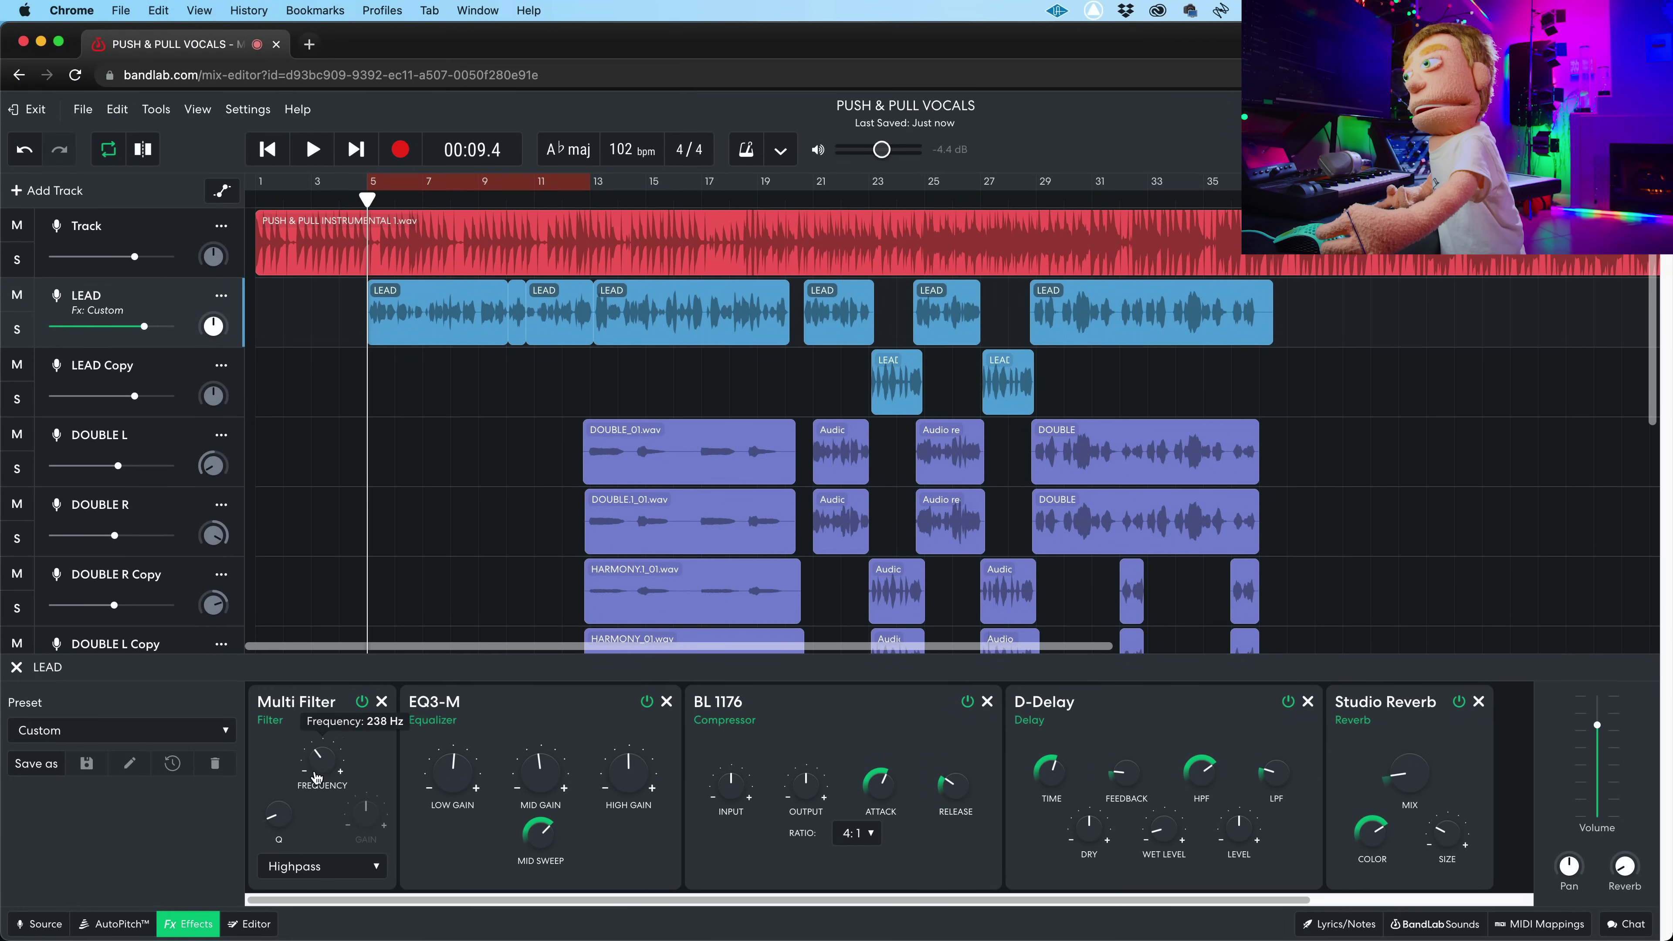
# Step: Turn on automation mode and show LEAD's Multi Filter - Frequency lane
pyautogui.press('a')
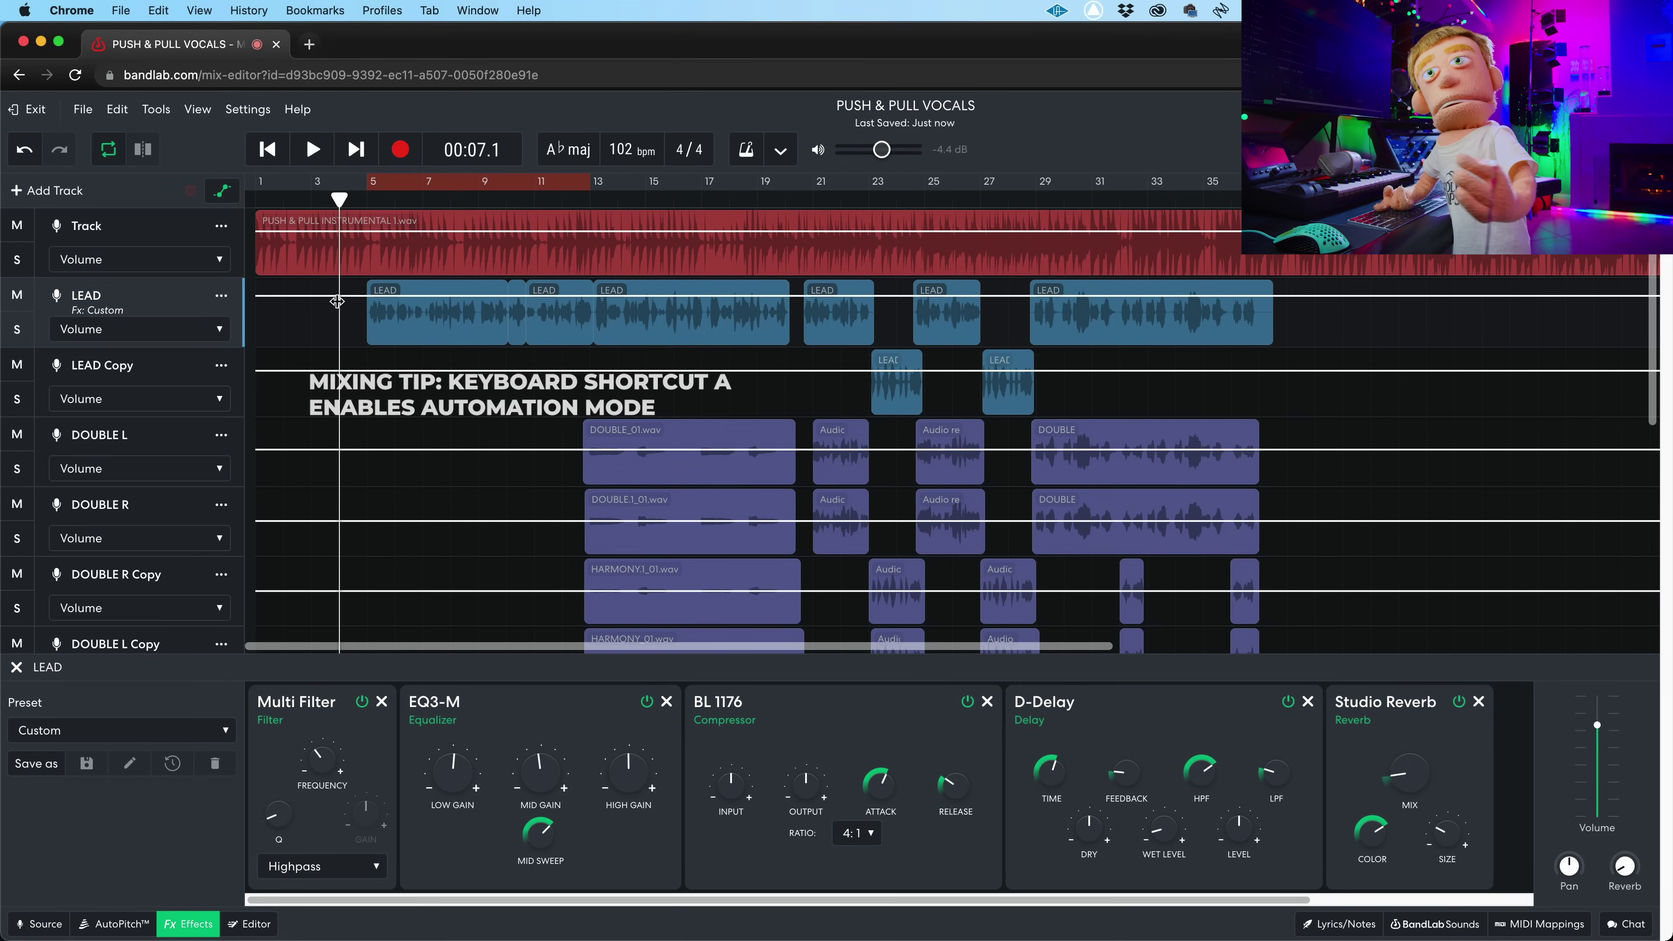
pyautogui.click(187, 335)
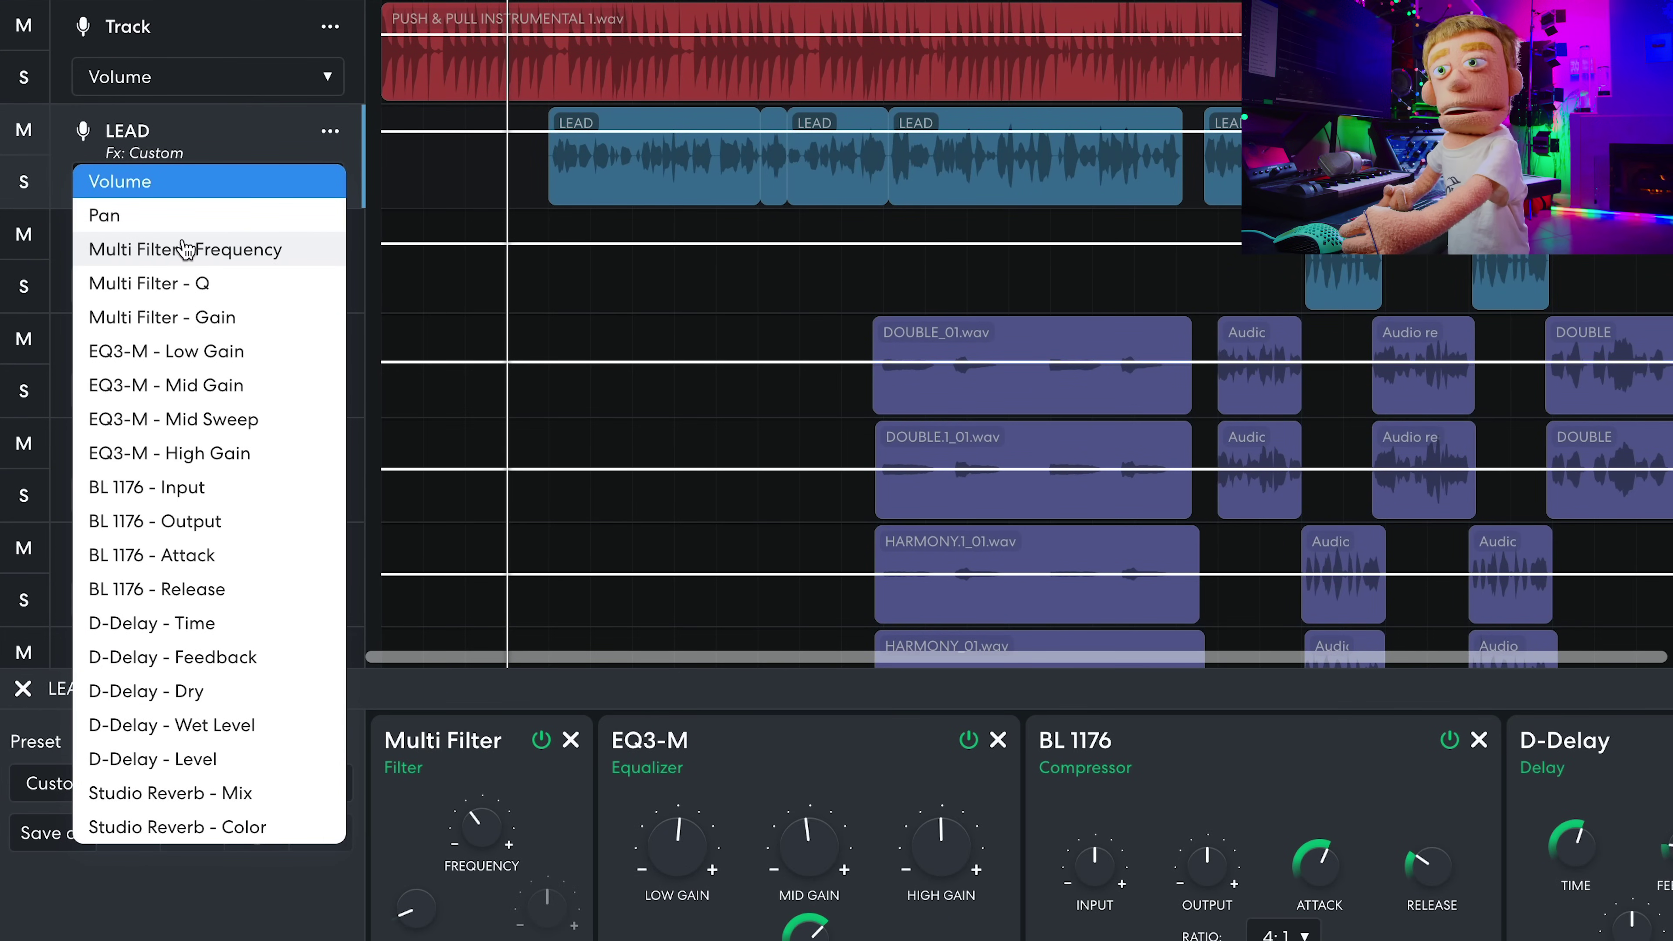
pyautogui.click(187, 249)
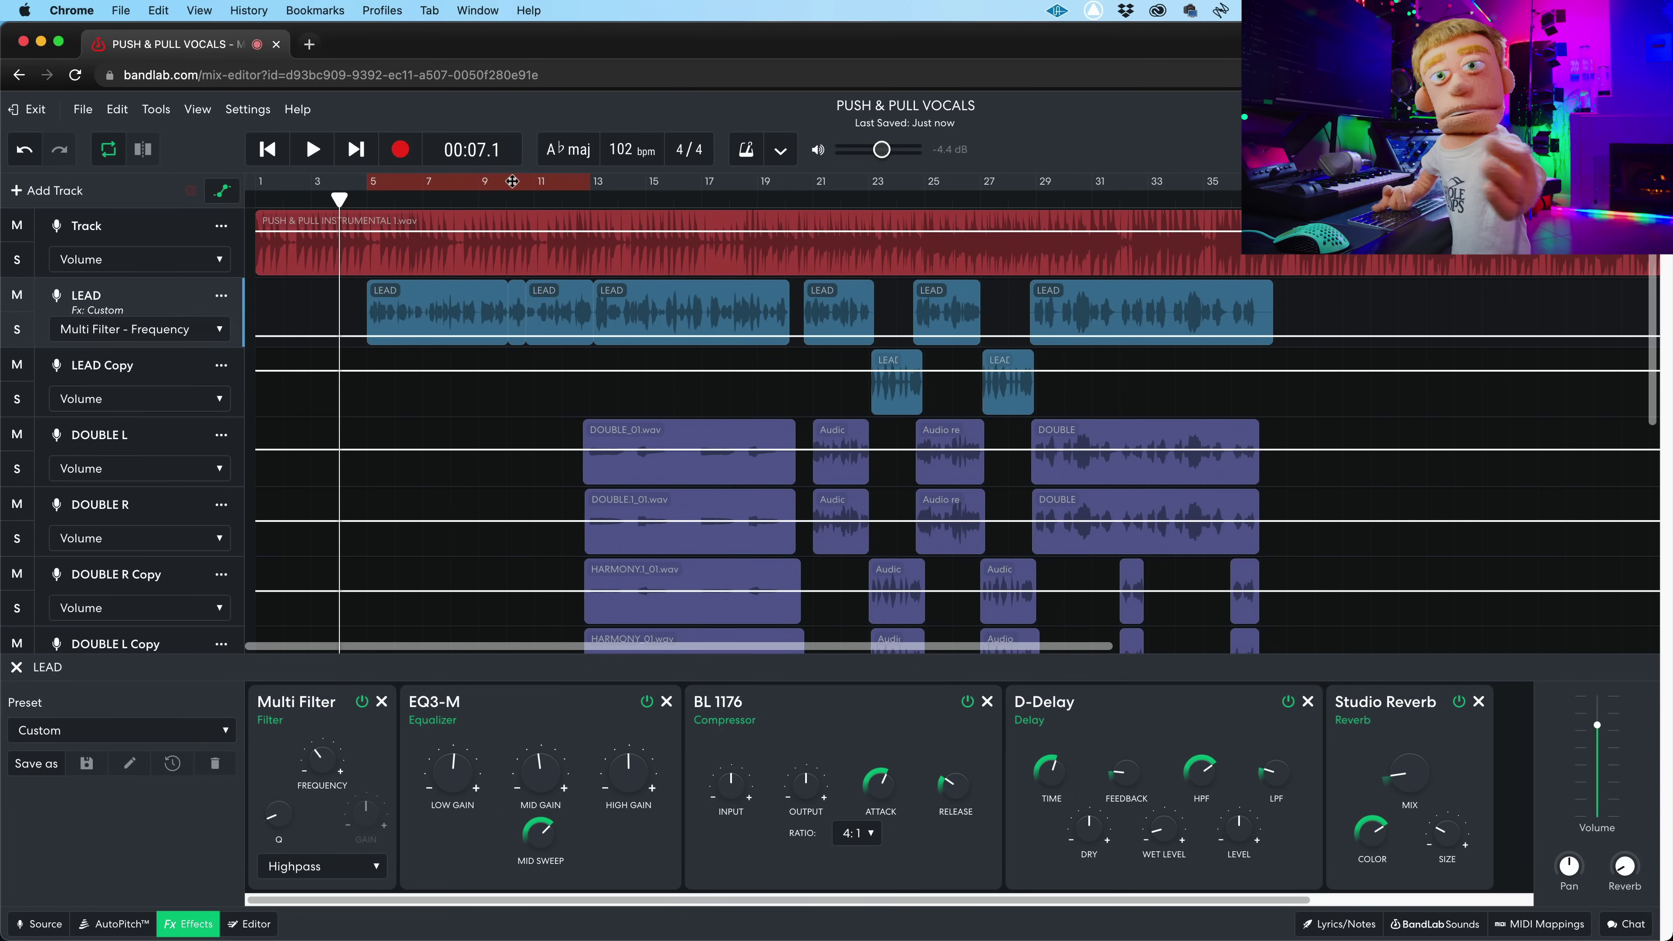
# Step: Add frequency automation points that ramp up before bar 13 and drop right after
pyautogui.click(491, 197)
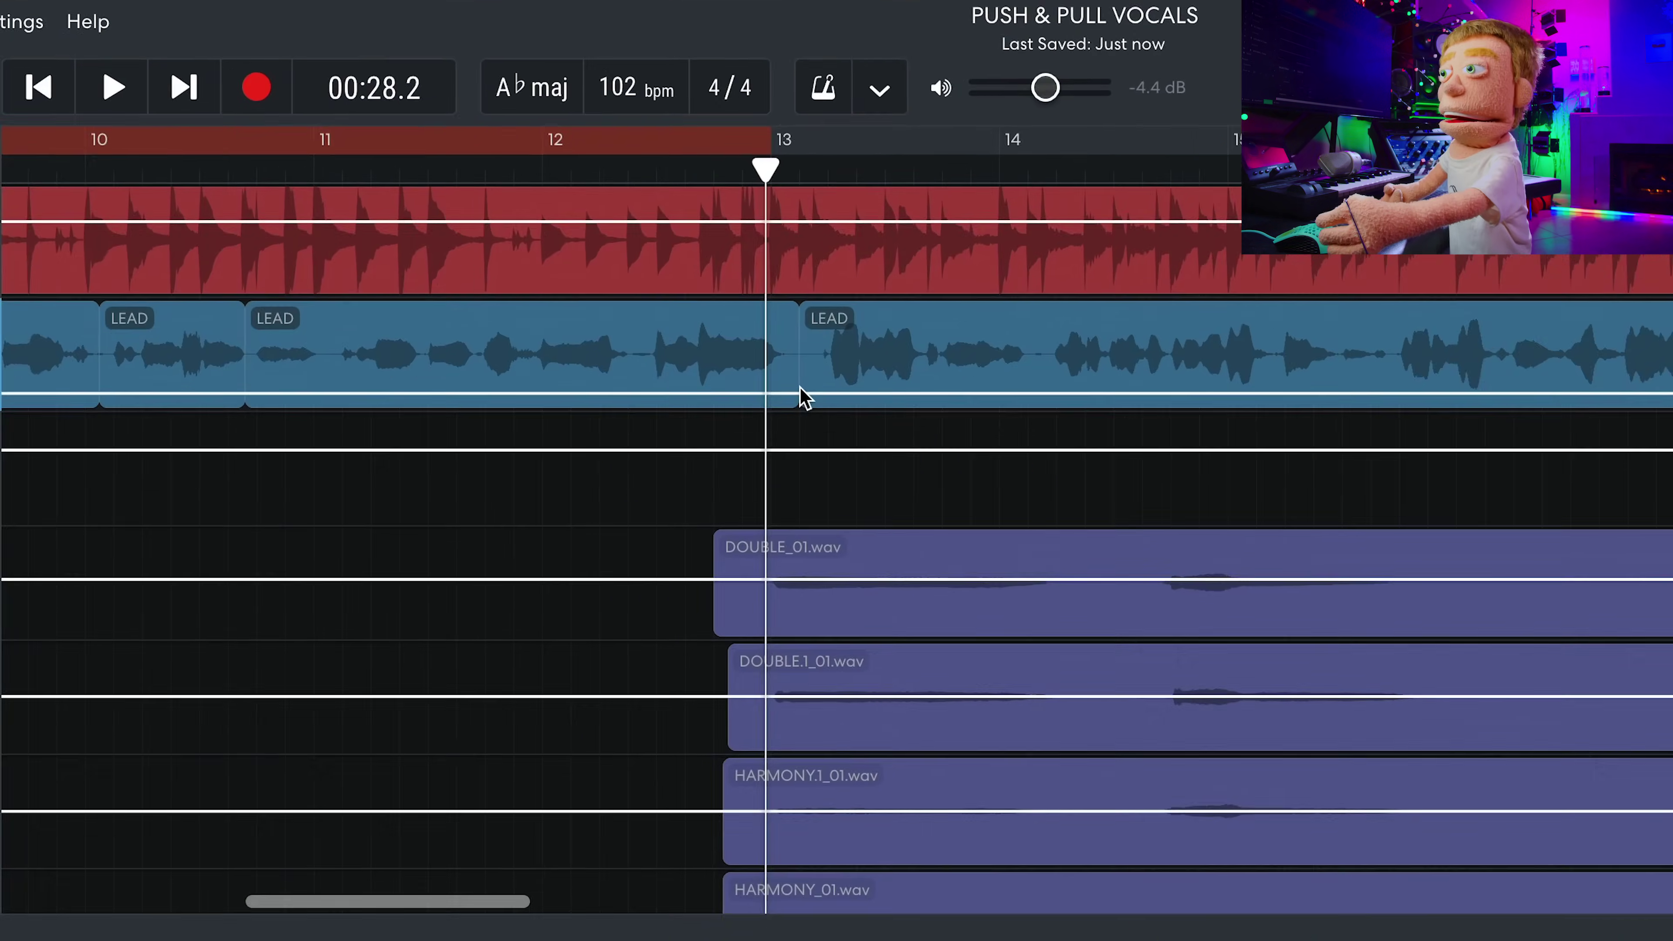
pyautogui.click(736, 339)
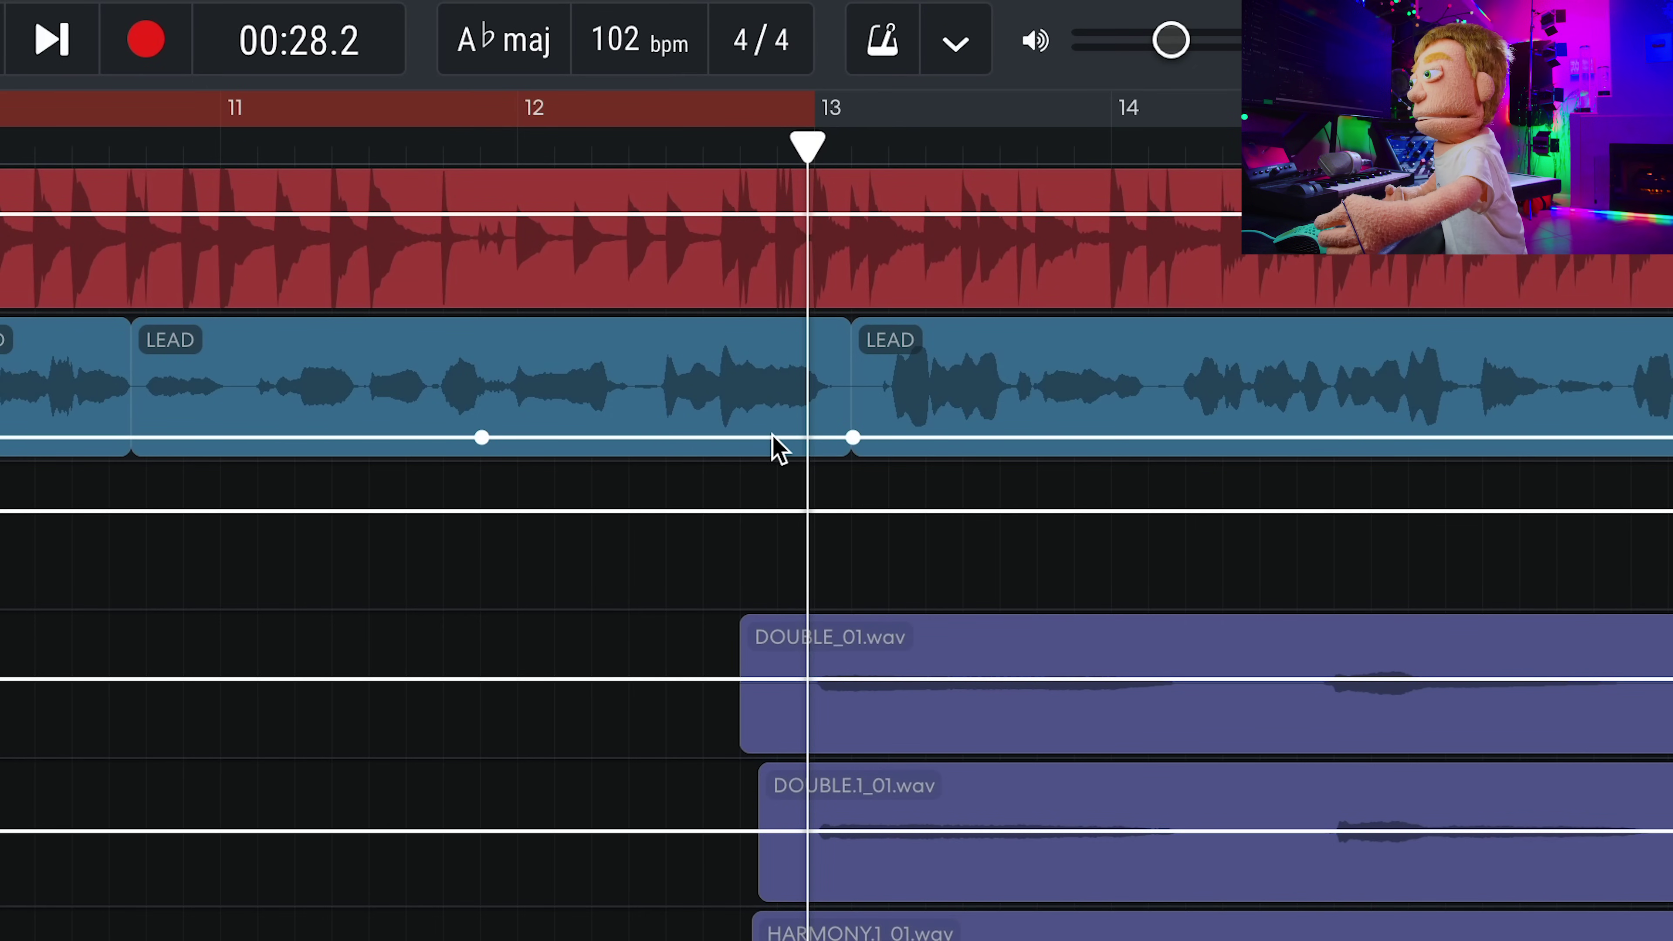
pyautogui.moveTo(774, 437); pyautogui.dragTo(839, 408)
pyautogui.moveTo(852, 437)
pyautogui.mouseDown()
pyautogui.moveTo(868, 463)
pyautogui.moveTo(850, 436)
pyautogui.mouseUp()
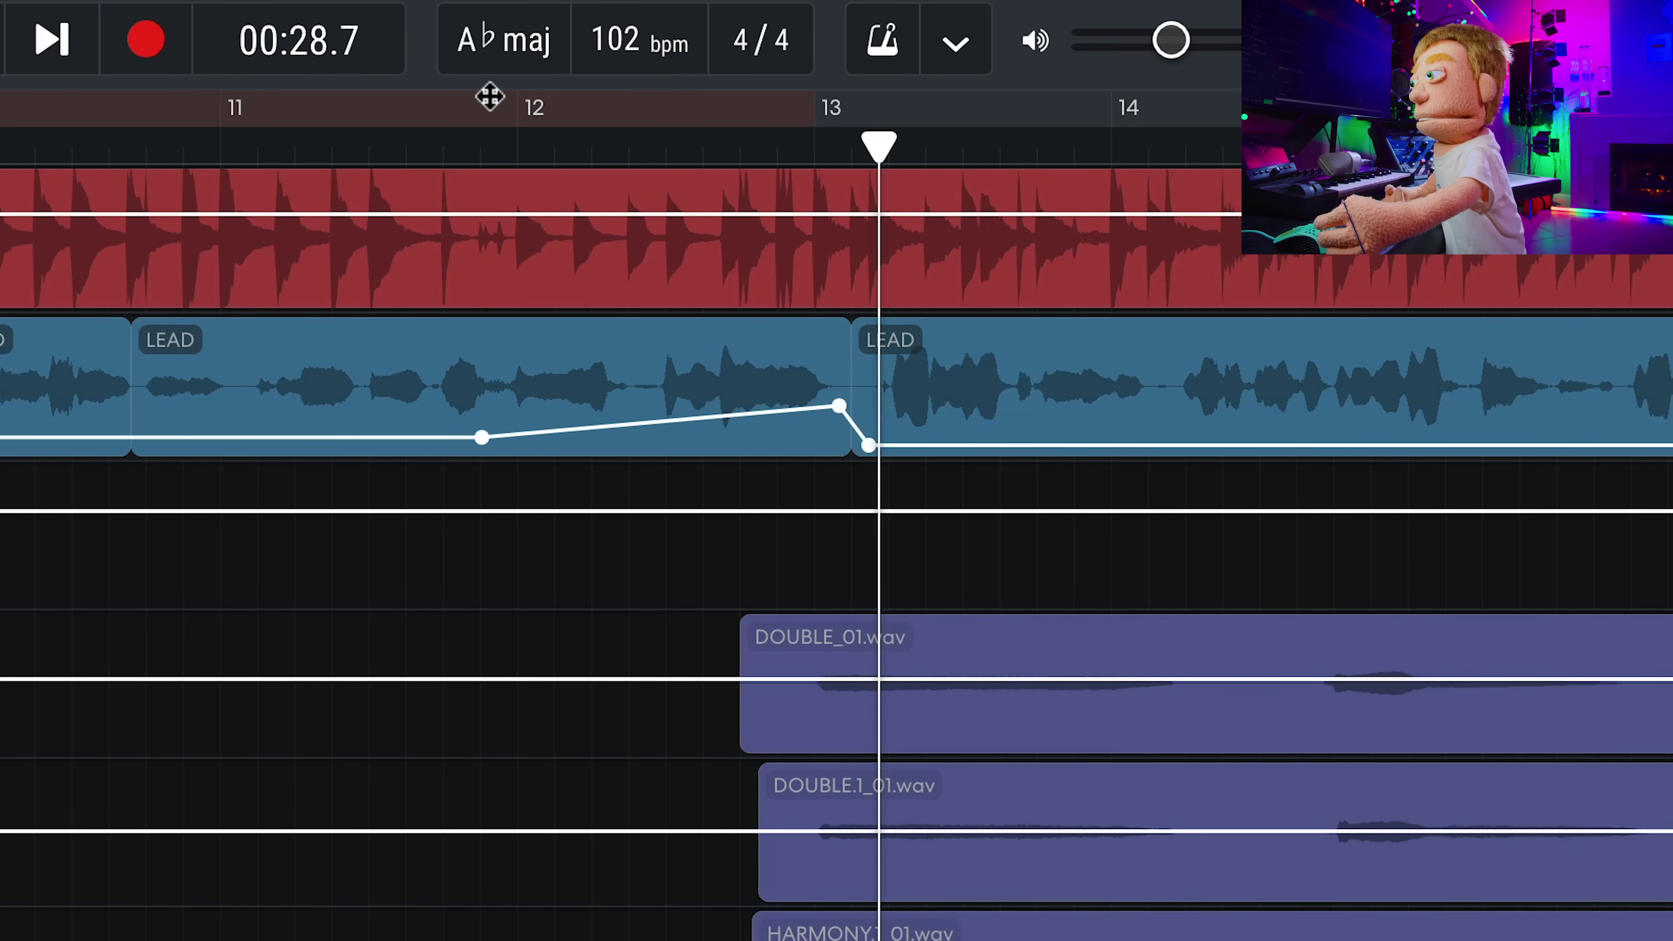
pyautogui.click(421, 152)
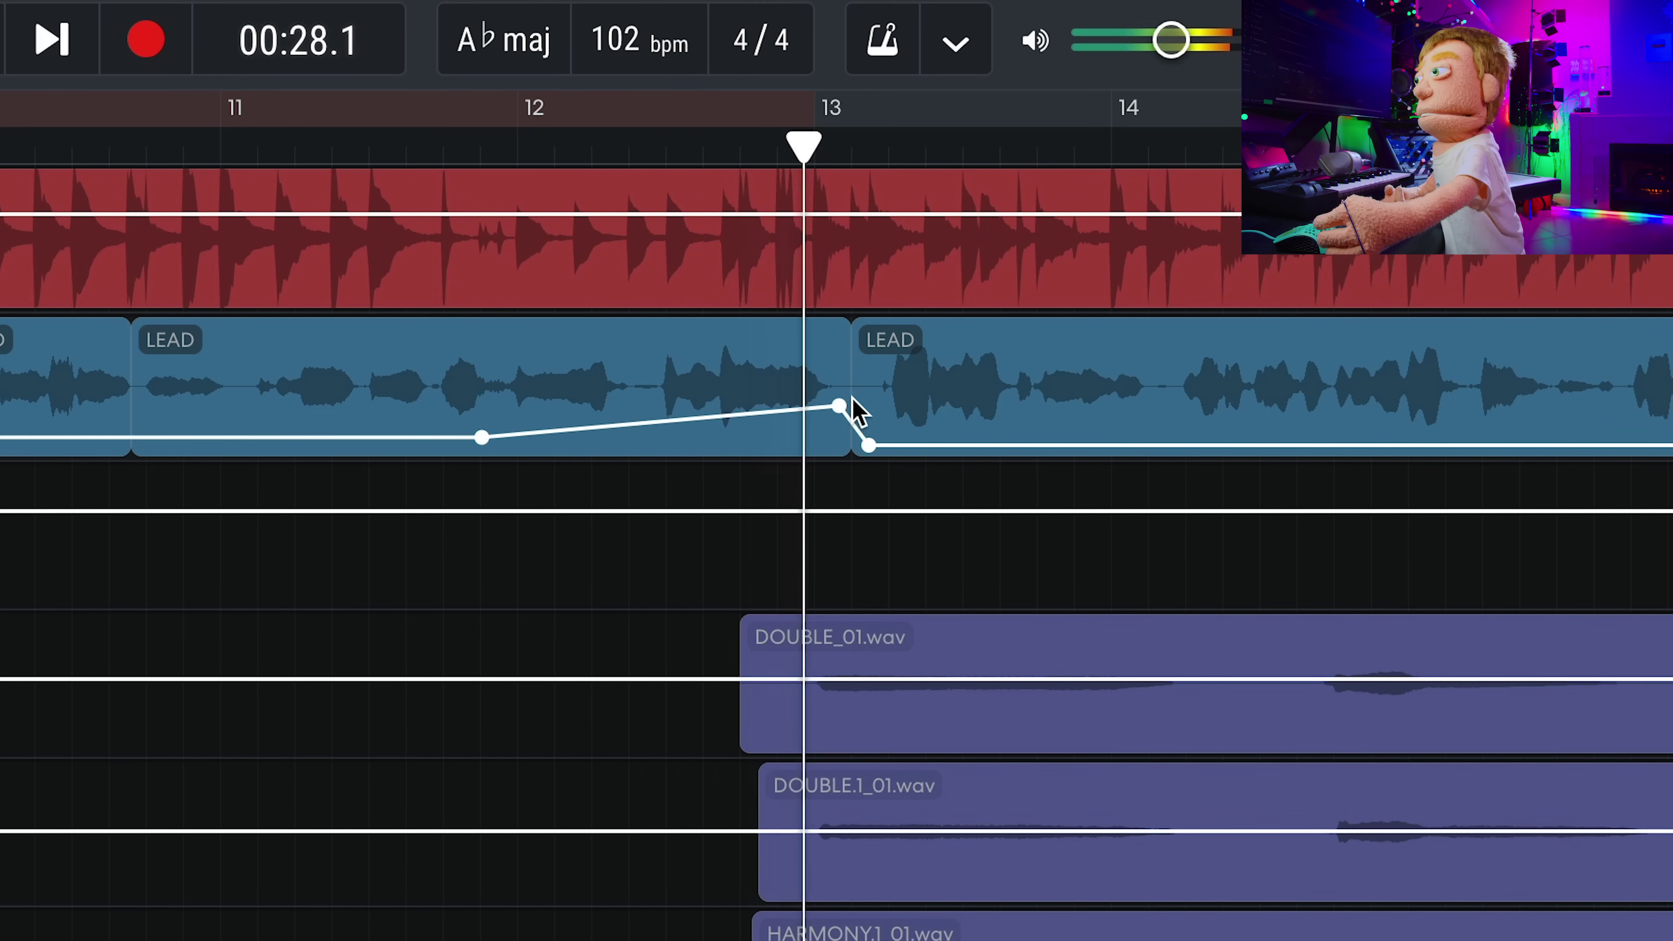
pyautogui.moveTo(874, 447); pyautogui.dragTo(882, 438)
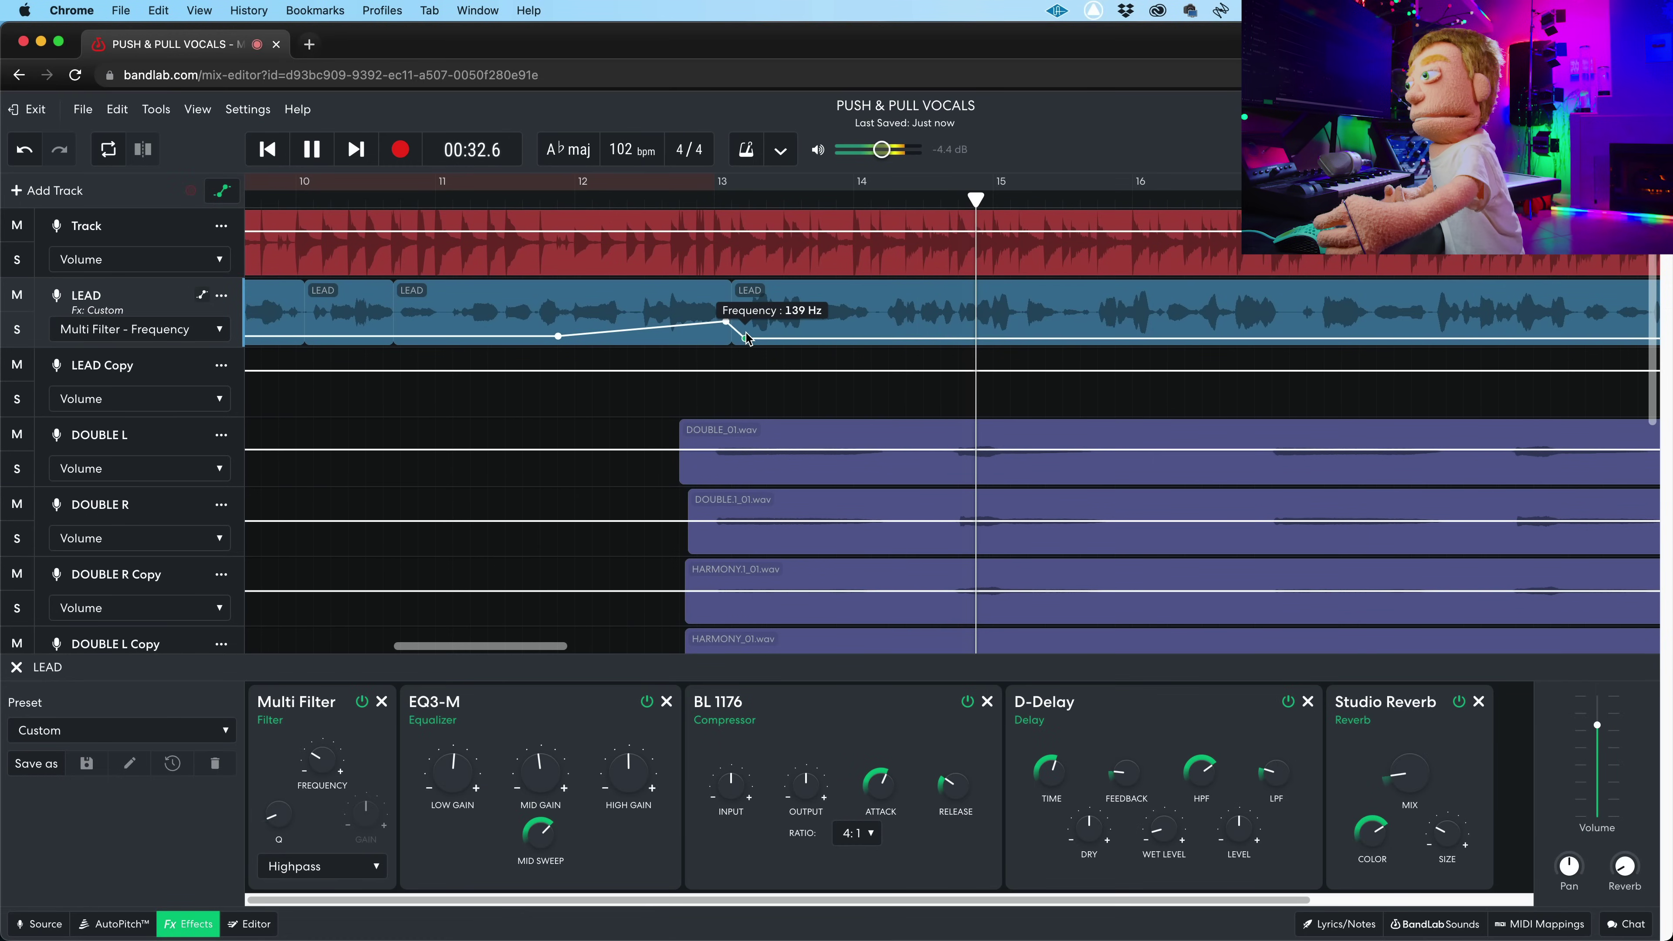
pyautogui.moveTo(746, 337); pyautogui.dragTo(743, 338)
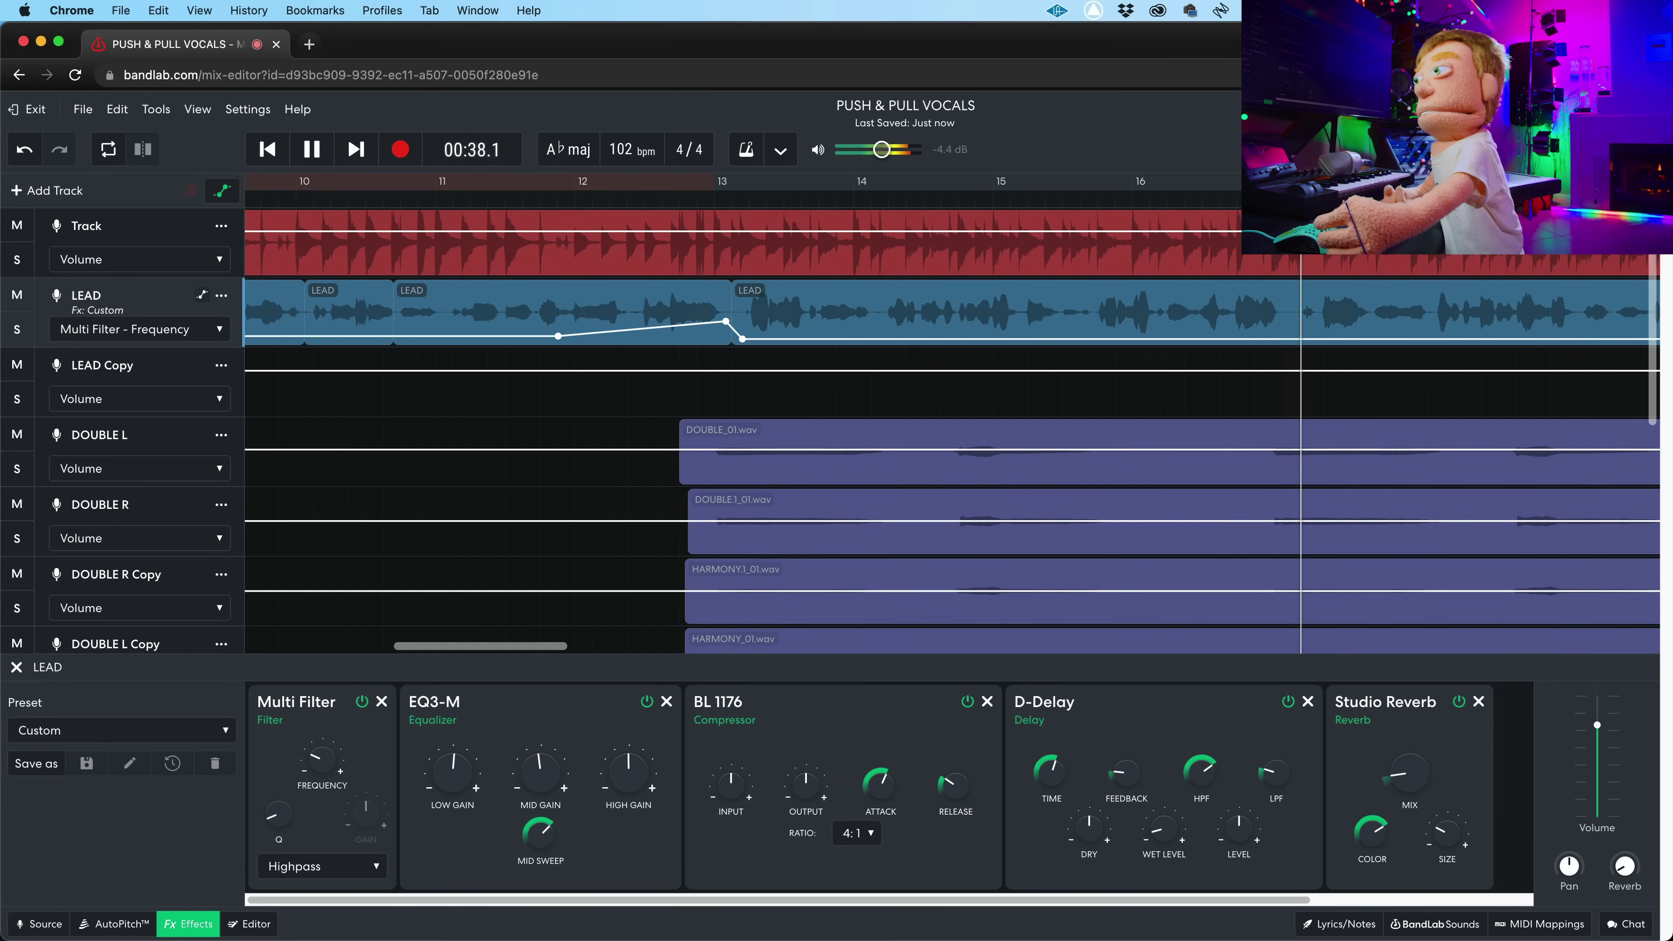
pyautogui.scroll(-2, 1268, 294)
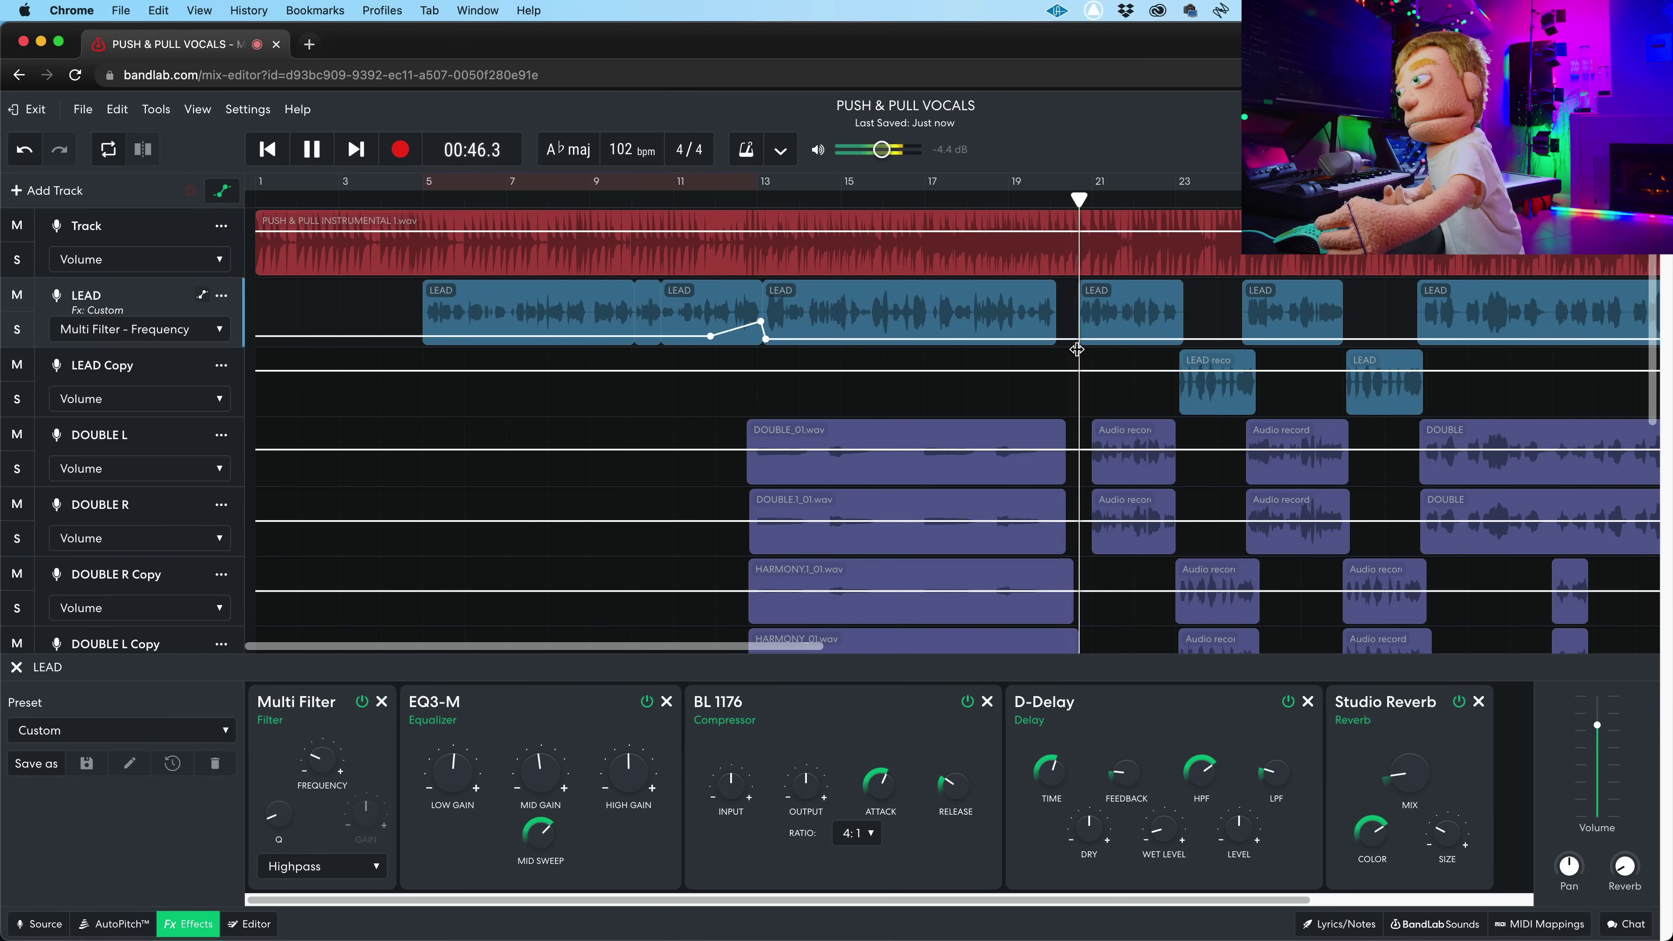
pyautogui.click(1113, 276)
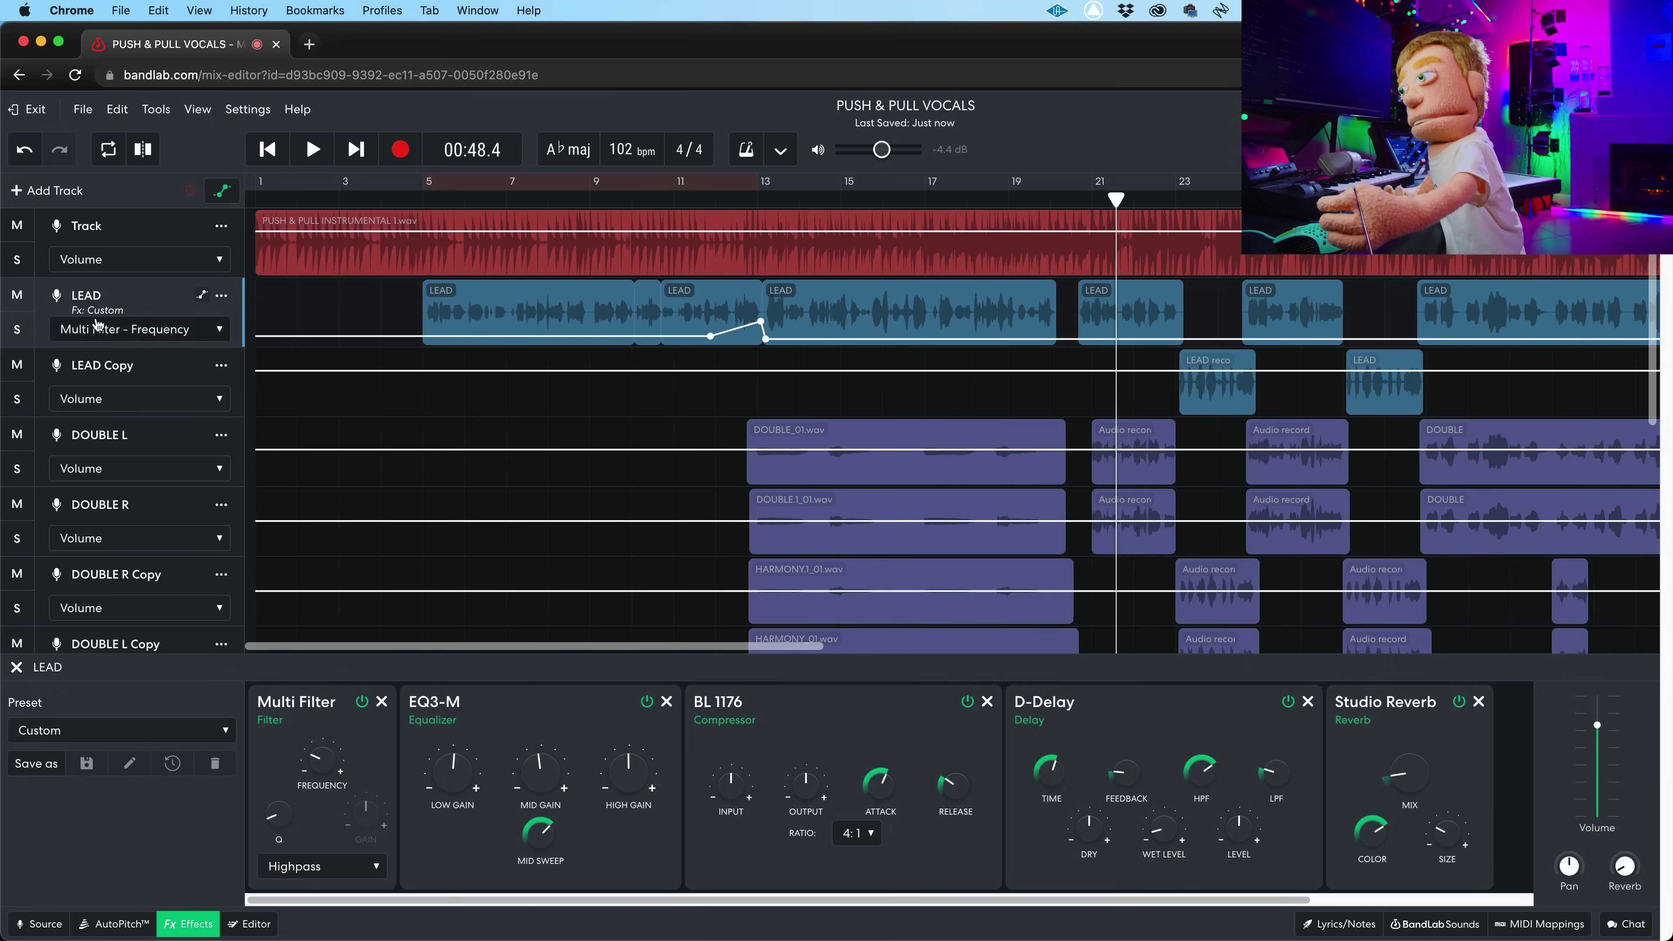
# Step: Automate LEAD's D-Delay wet level and feedback to swell just before bar 21 then drop
pyautogui.click(136, 329)
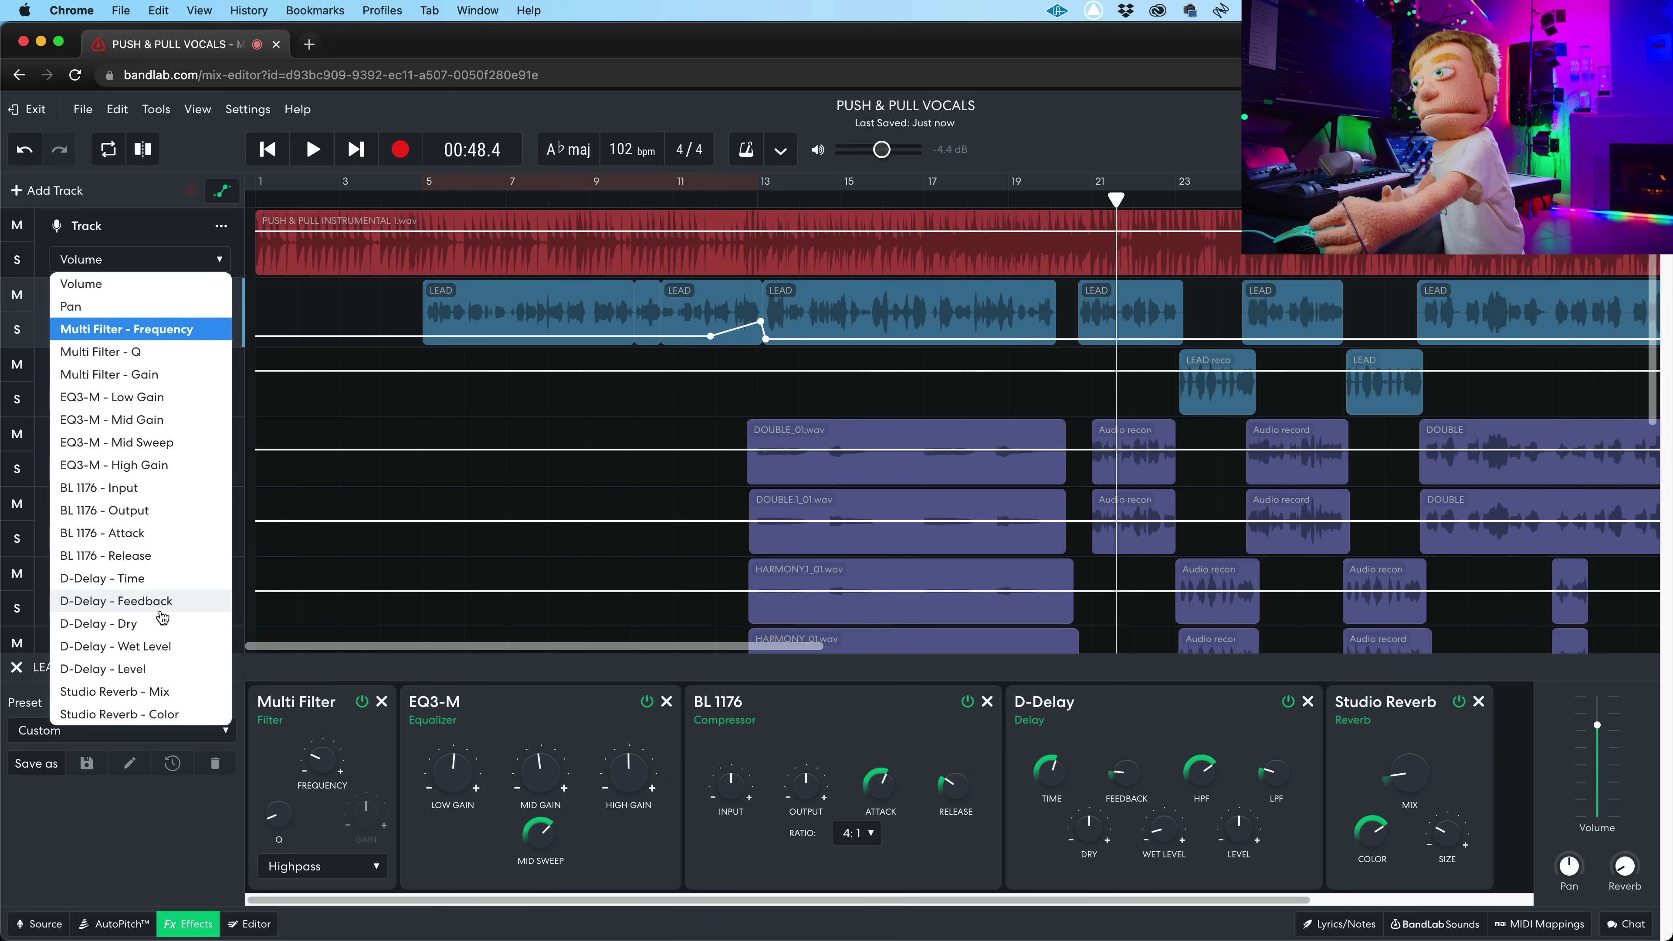
pyautogui.click(147, 646)
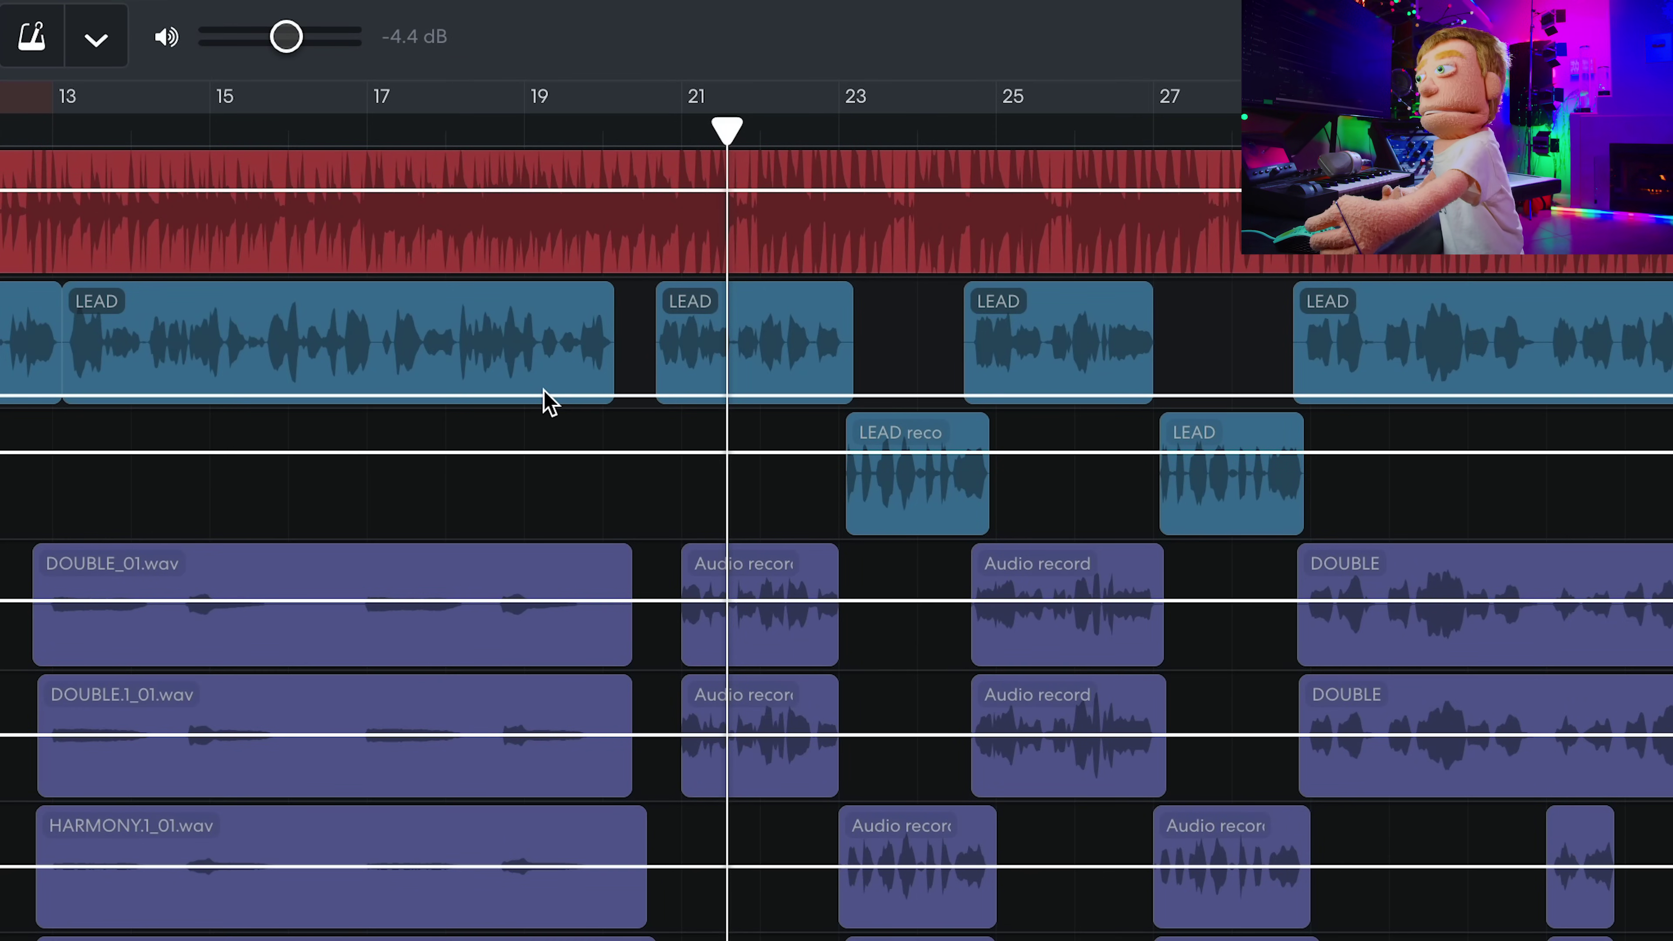
pyautogui.click(544, 395)
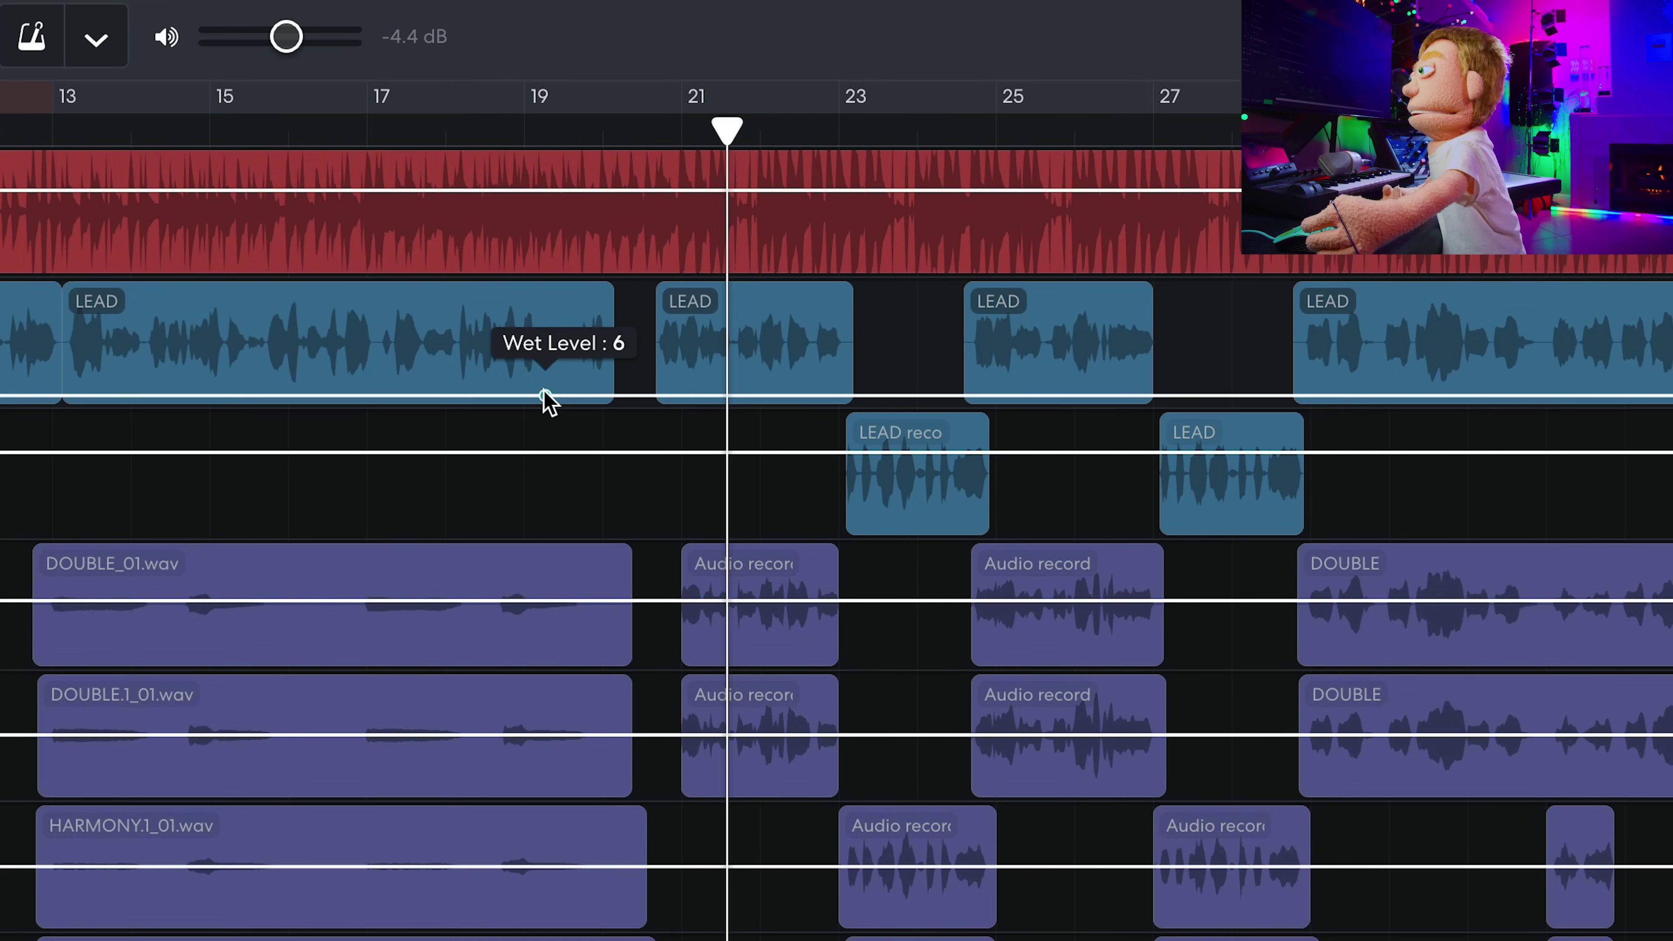
pyautogui.click(657, 394)
pyautogui.moveTo(598, 384); pyautogui.dragTo(604, 352)
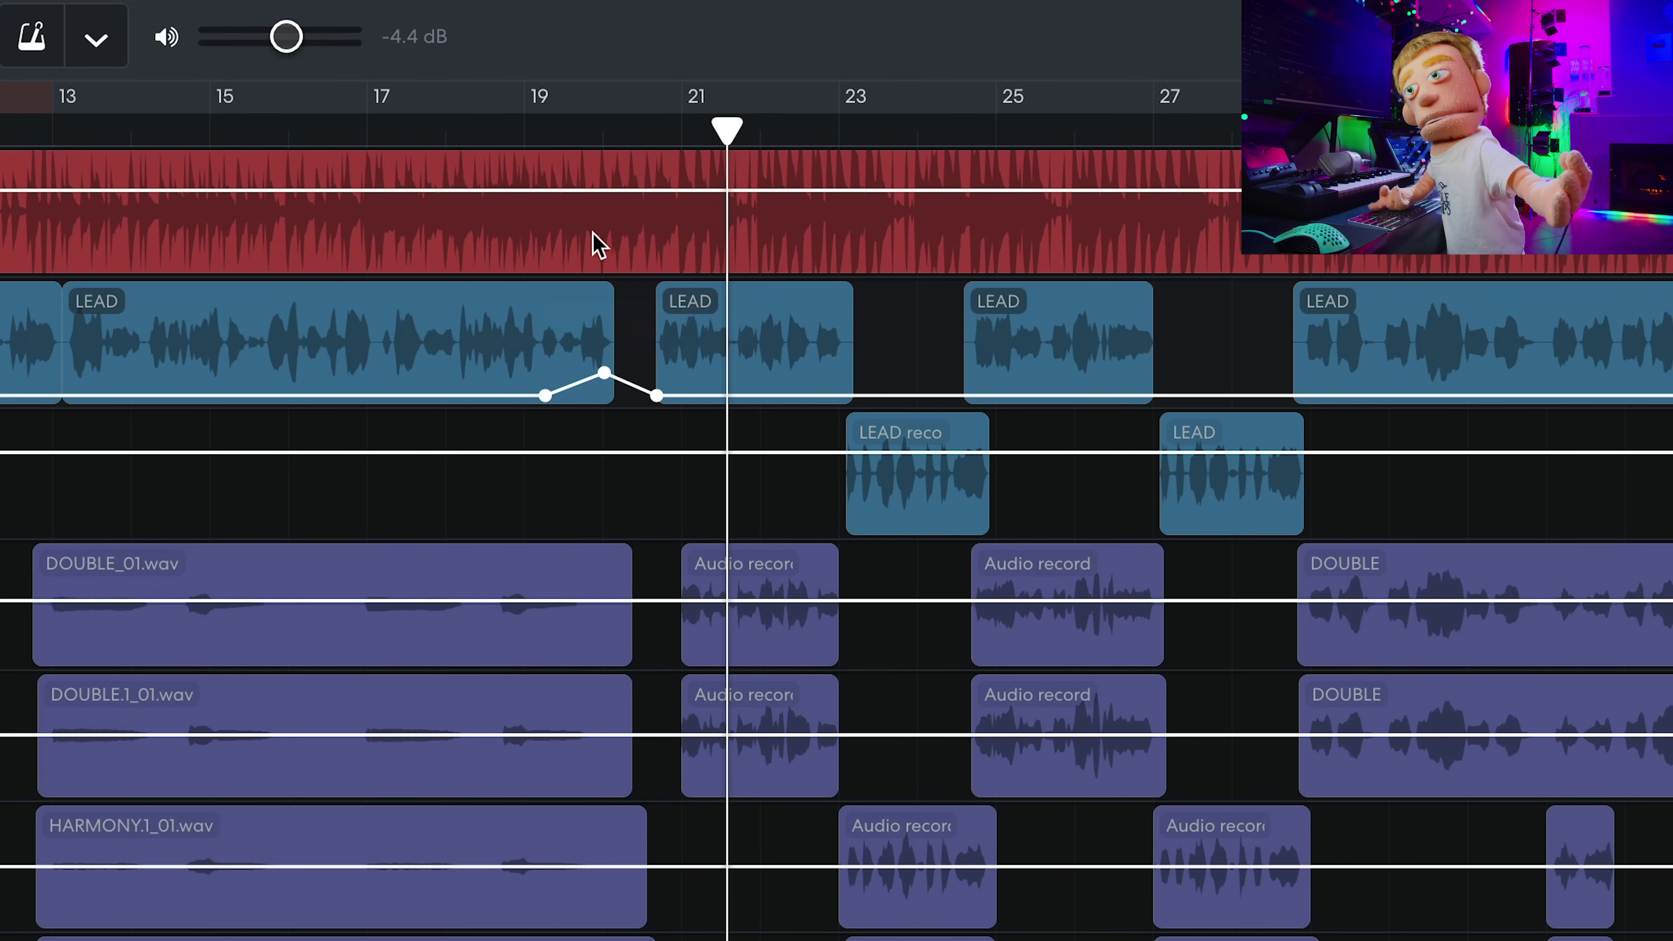
pyautogui.moveTo(723, 117); pyautogui.dragTo(551, 117)
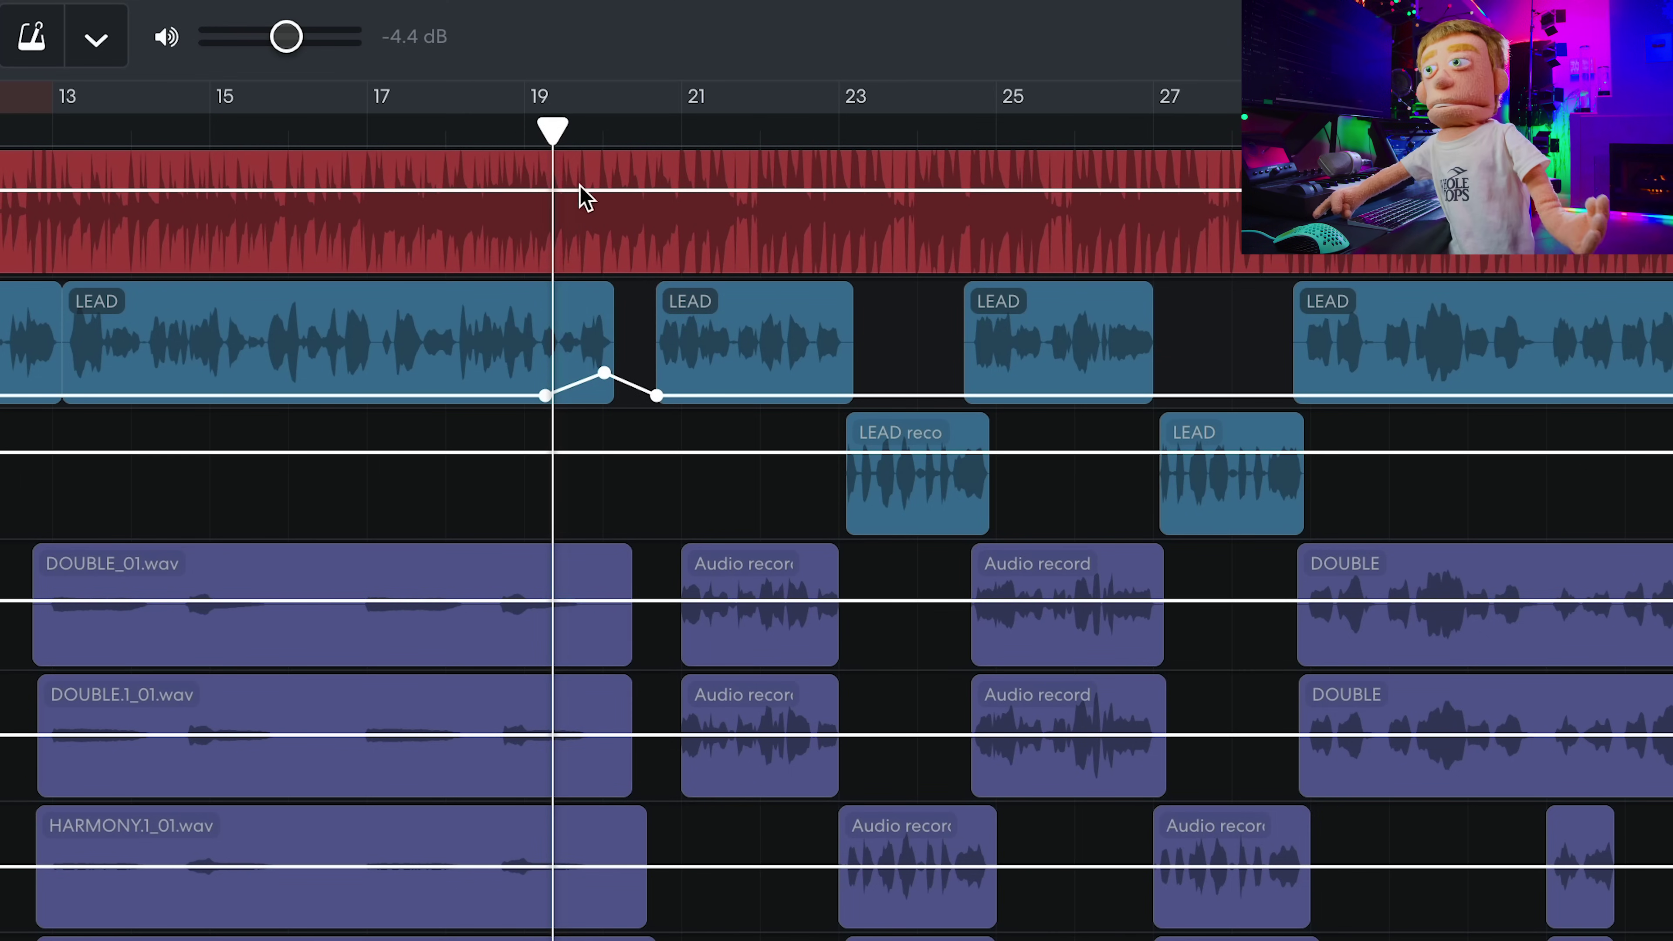
pyautogui.moveTo(656, 388); pyautogui.dragTo(649, 284)
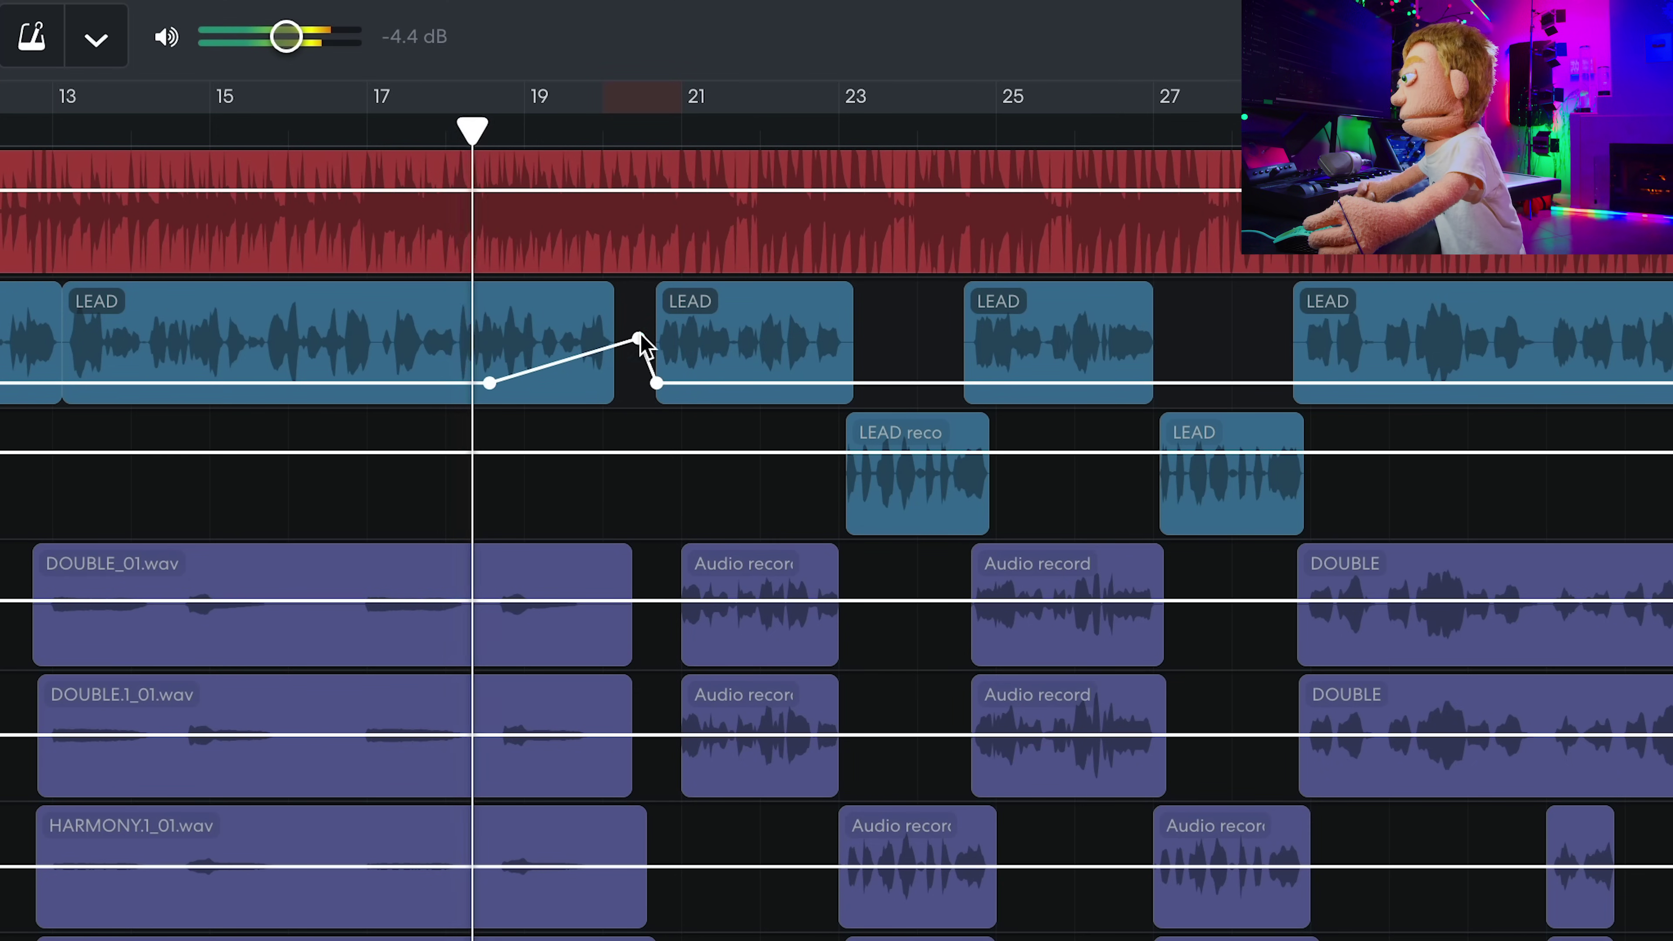
pyautogui.moveTo(637, 339); pyautogui.dragTo(650, 311)
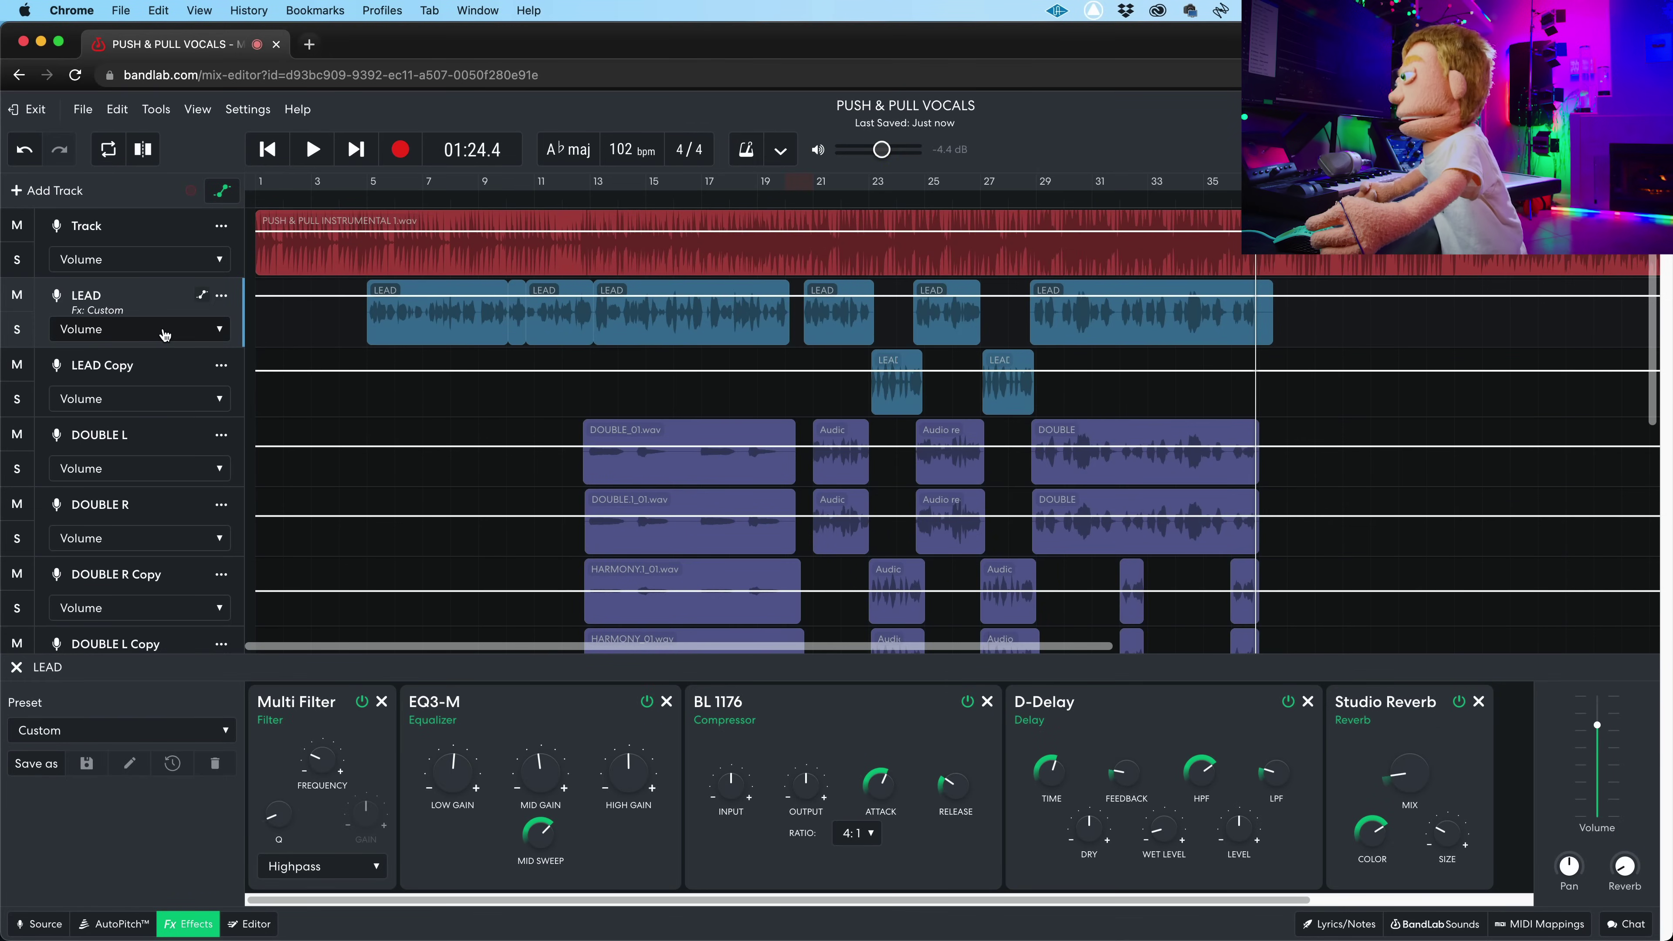
# Step: Add a Studio Reverb Mix automation point raising the mix to about 2.1 near bar 28
pyautogui.click(139, 329)
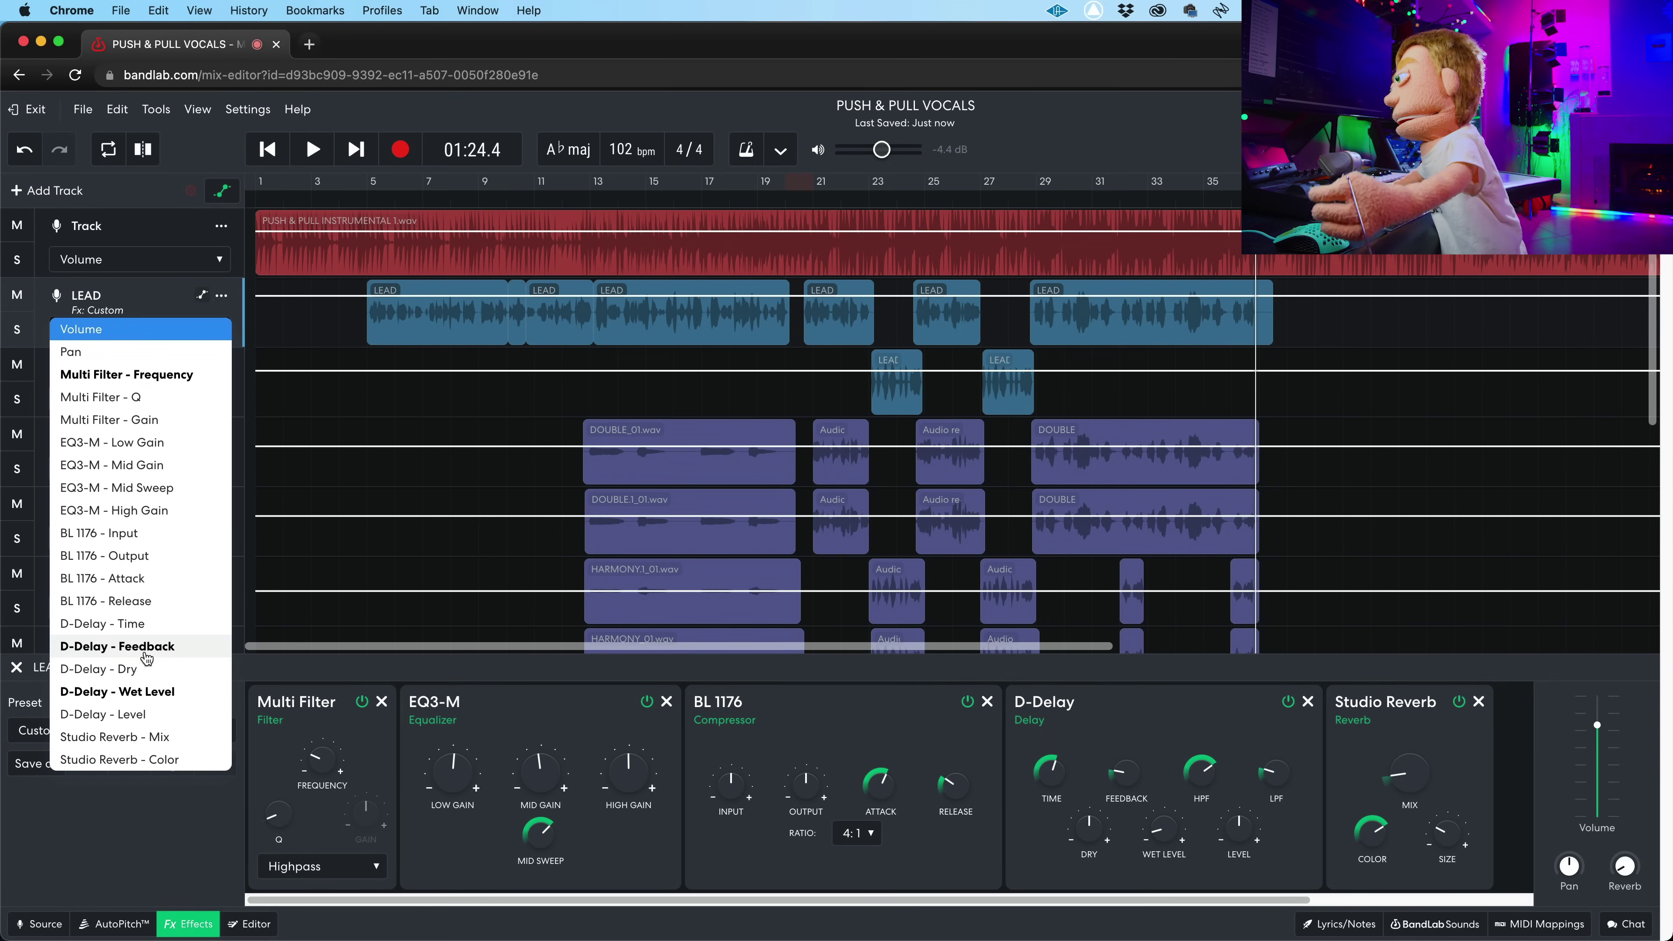
pyautogui.click(145, 693)
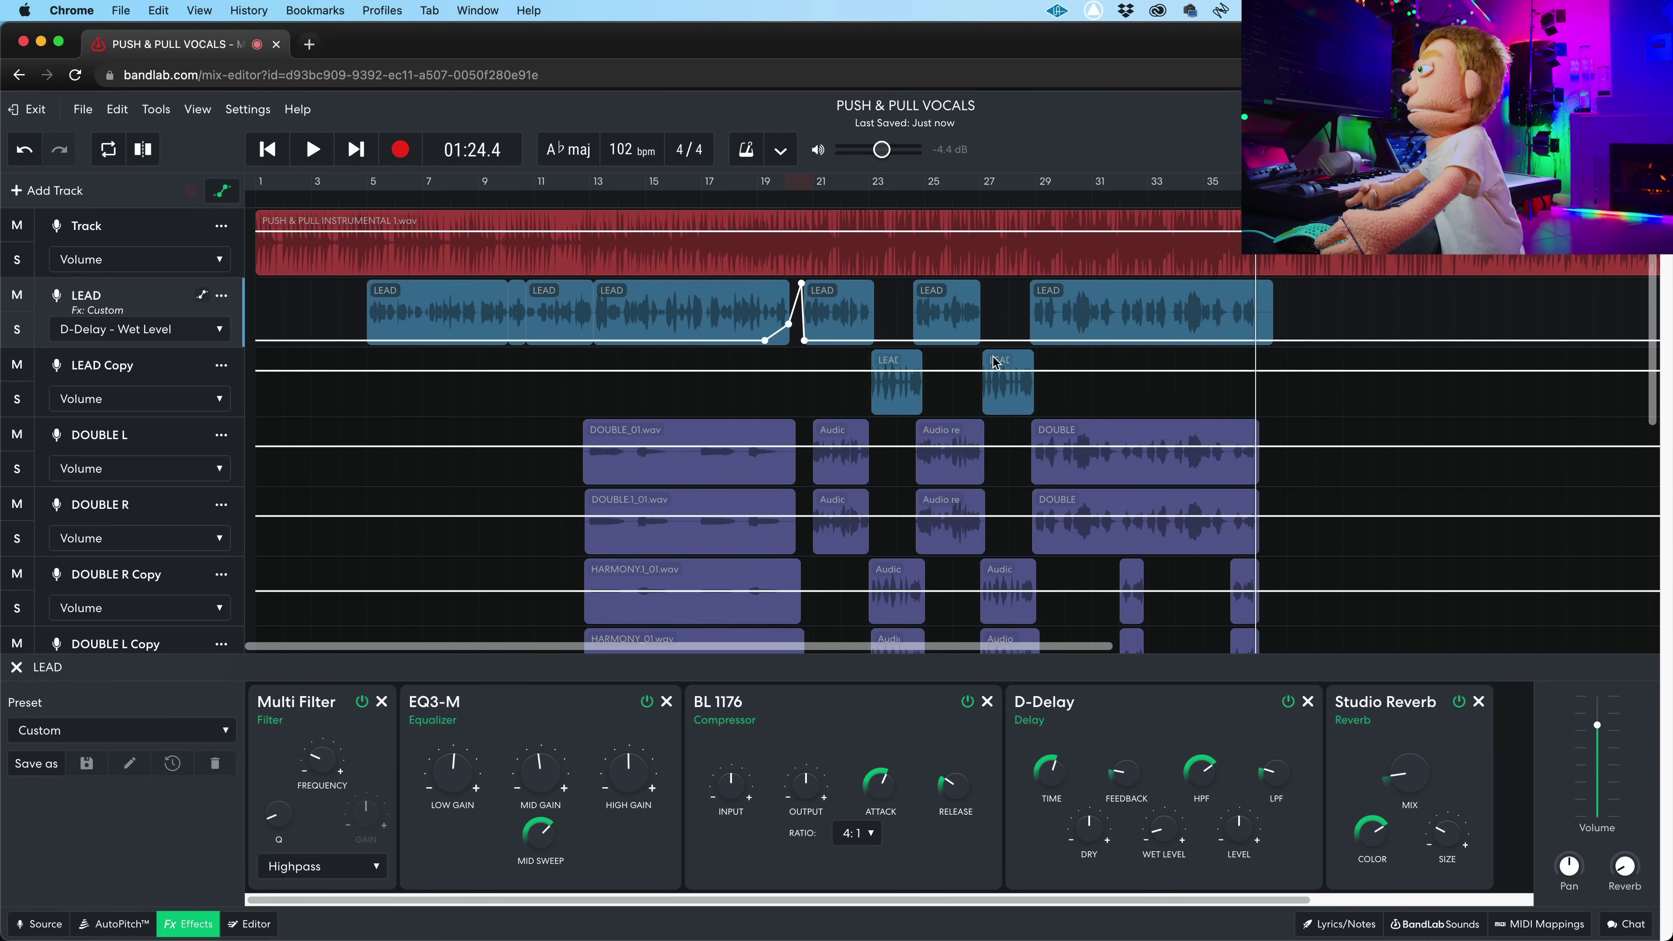
pyautogui.click(175, 330)
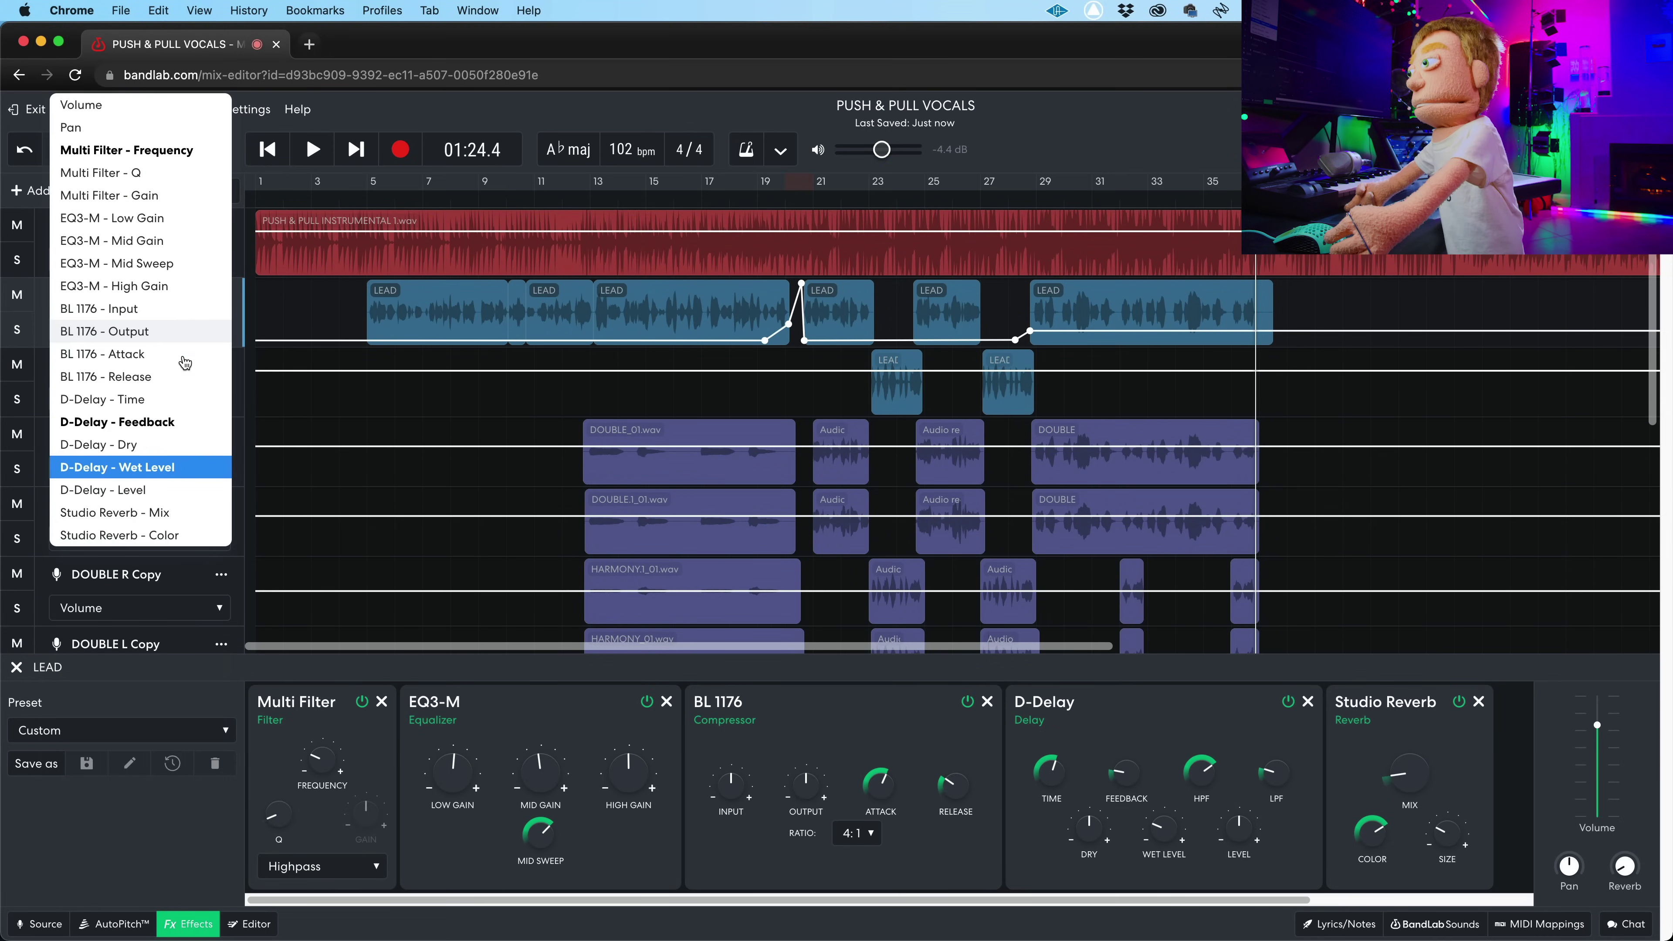
pyautogui.click(160, 514)
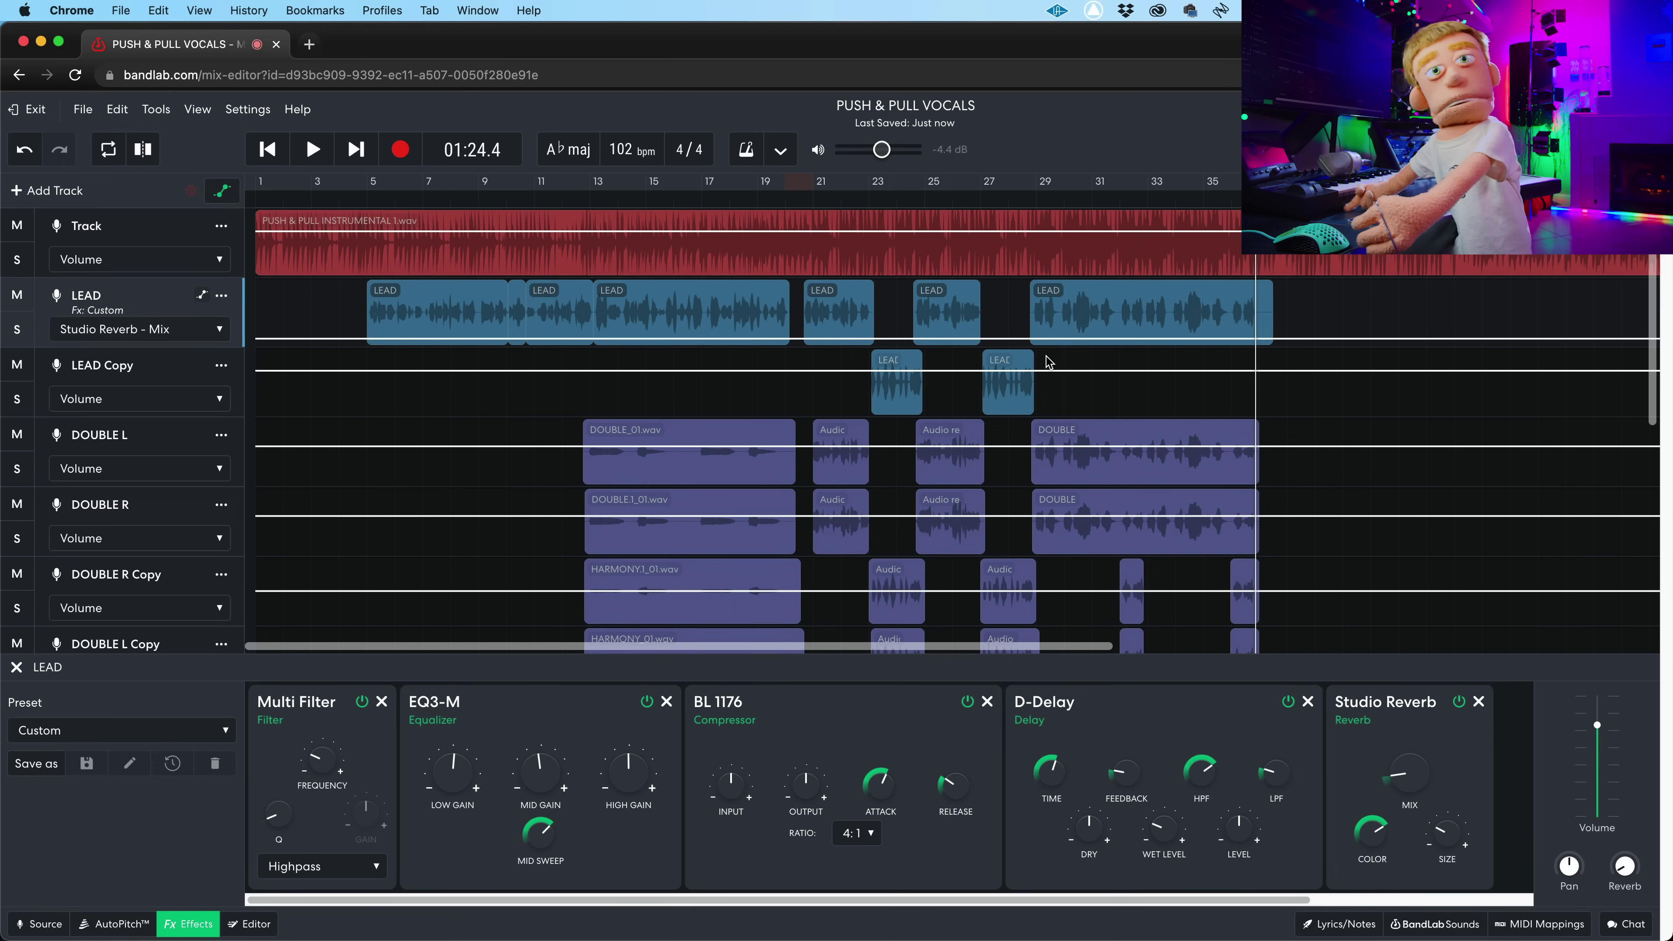
pyautogui.click(1029, 333)
pyautogui.press('space')
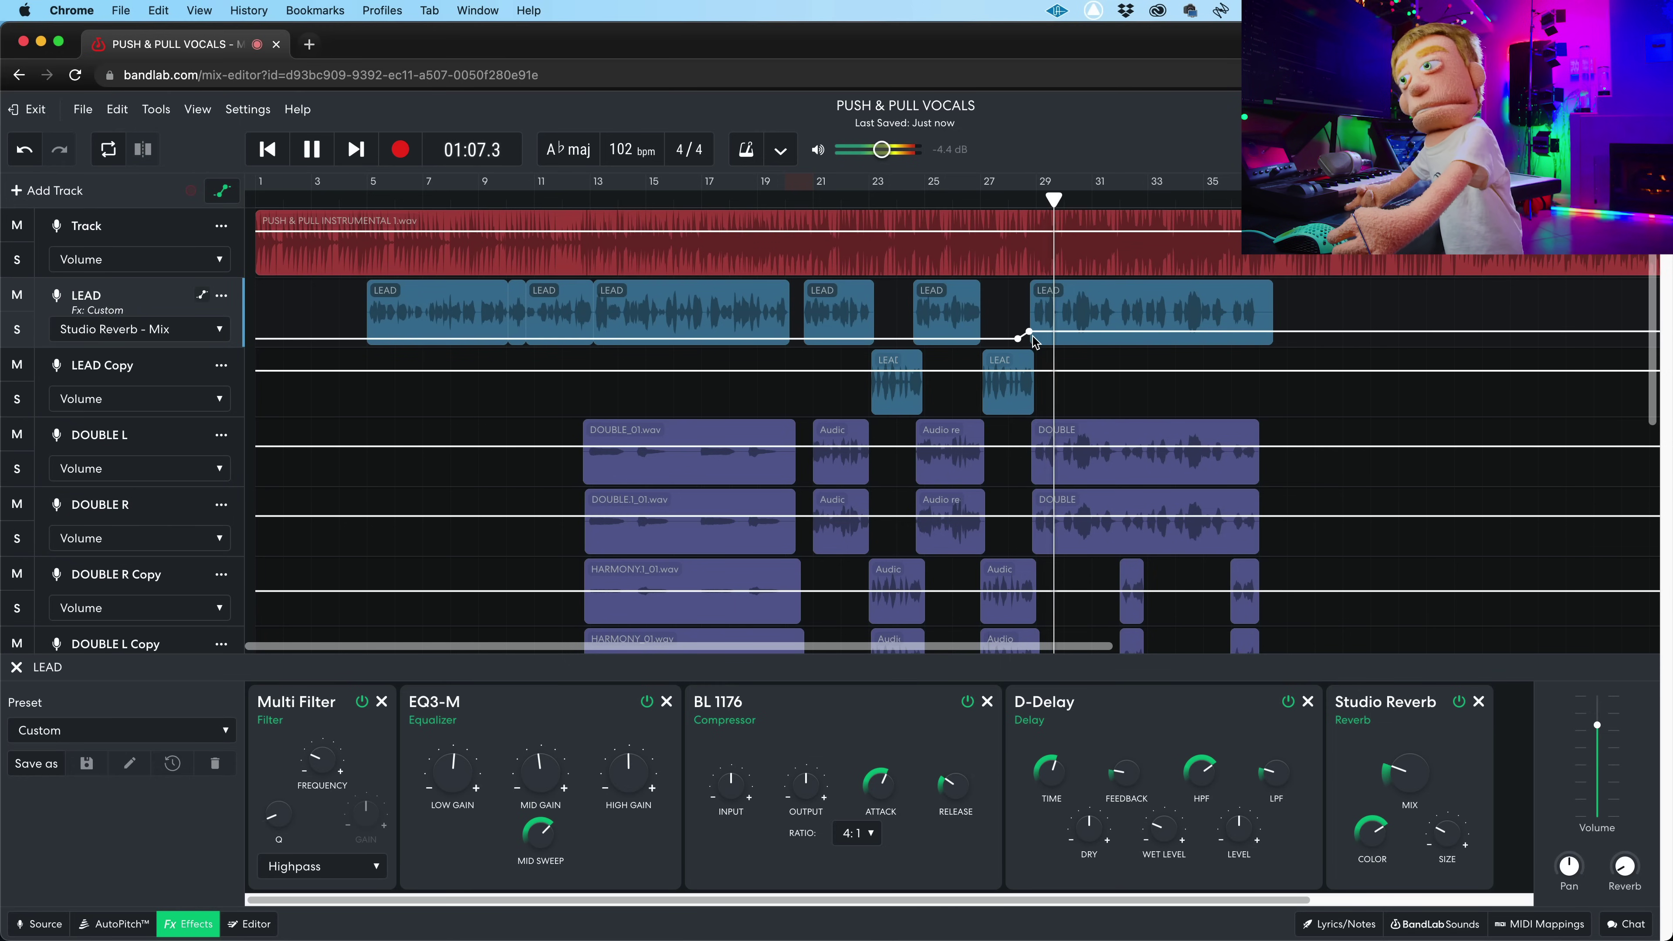
pyautogui.moveTo(1031, 336)
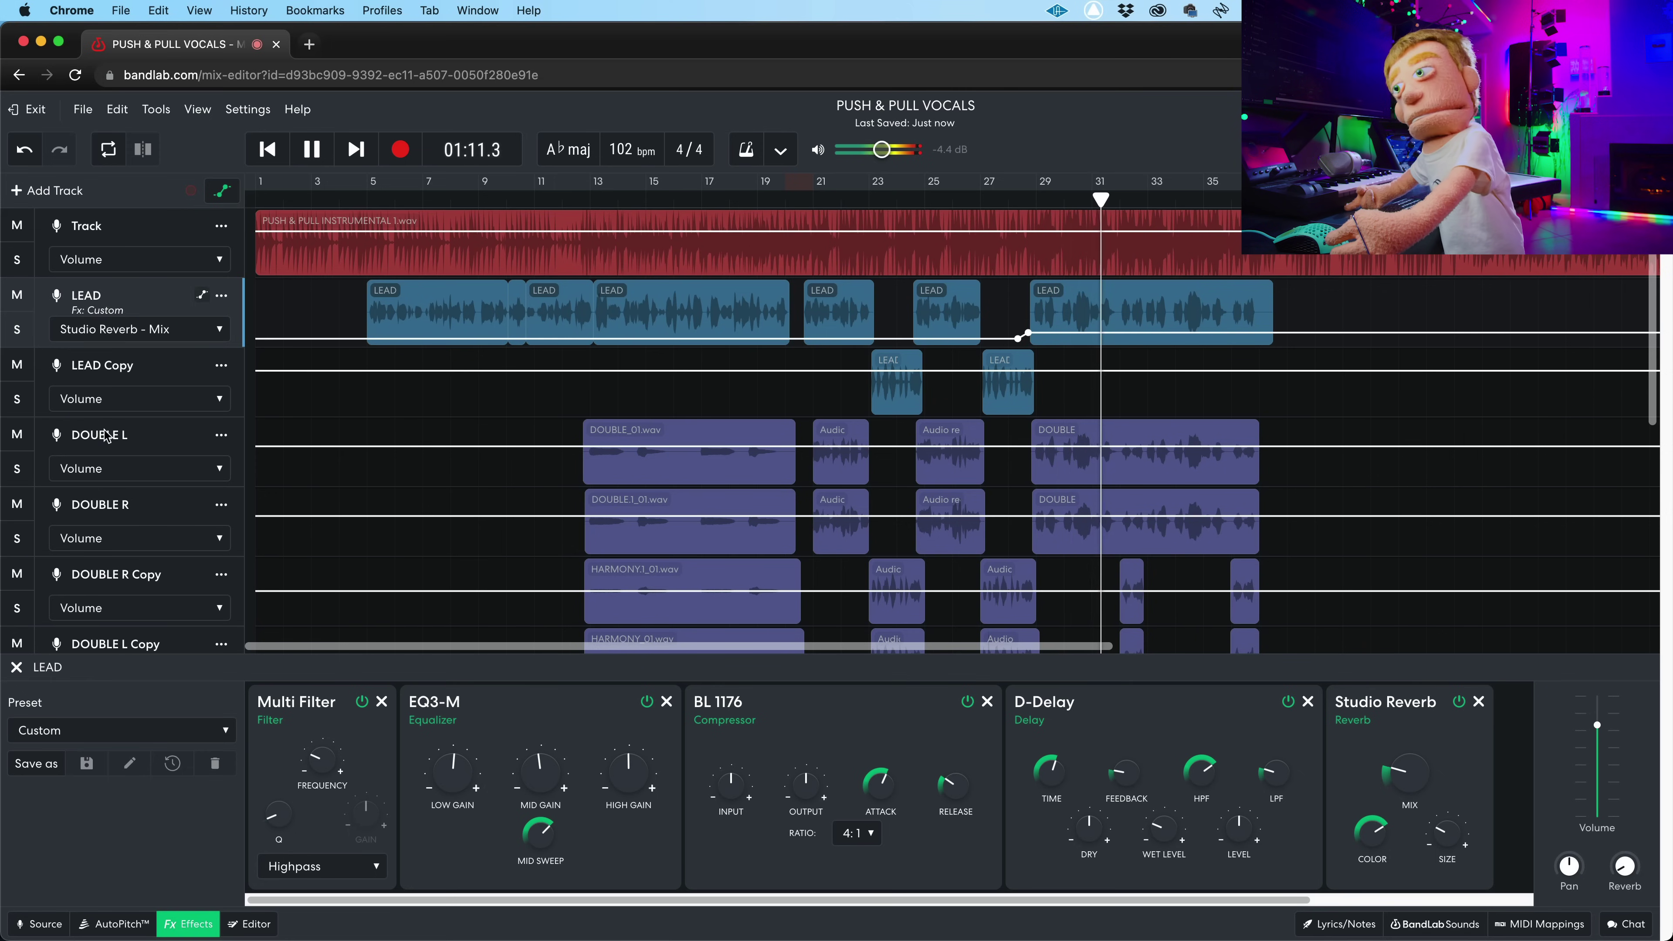
# Step: Hide automation and save LEAD's effect chain as the KARRA VOCALS preset
pyautogui.press('a')
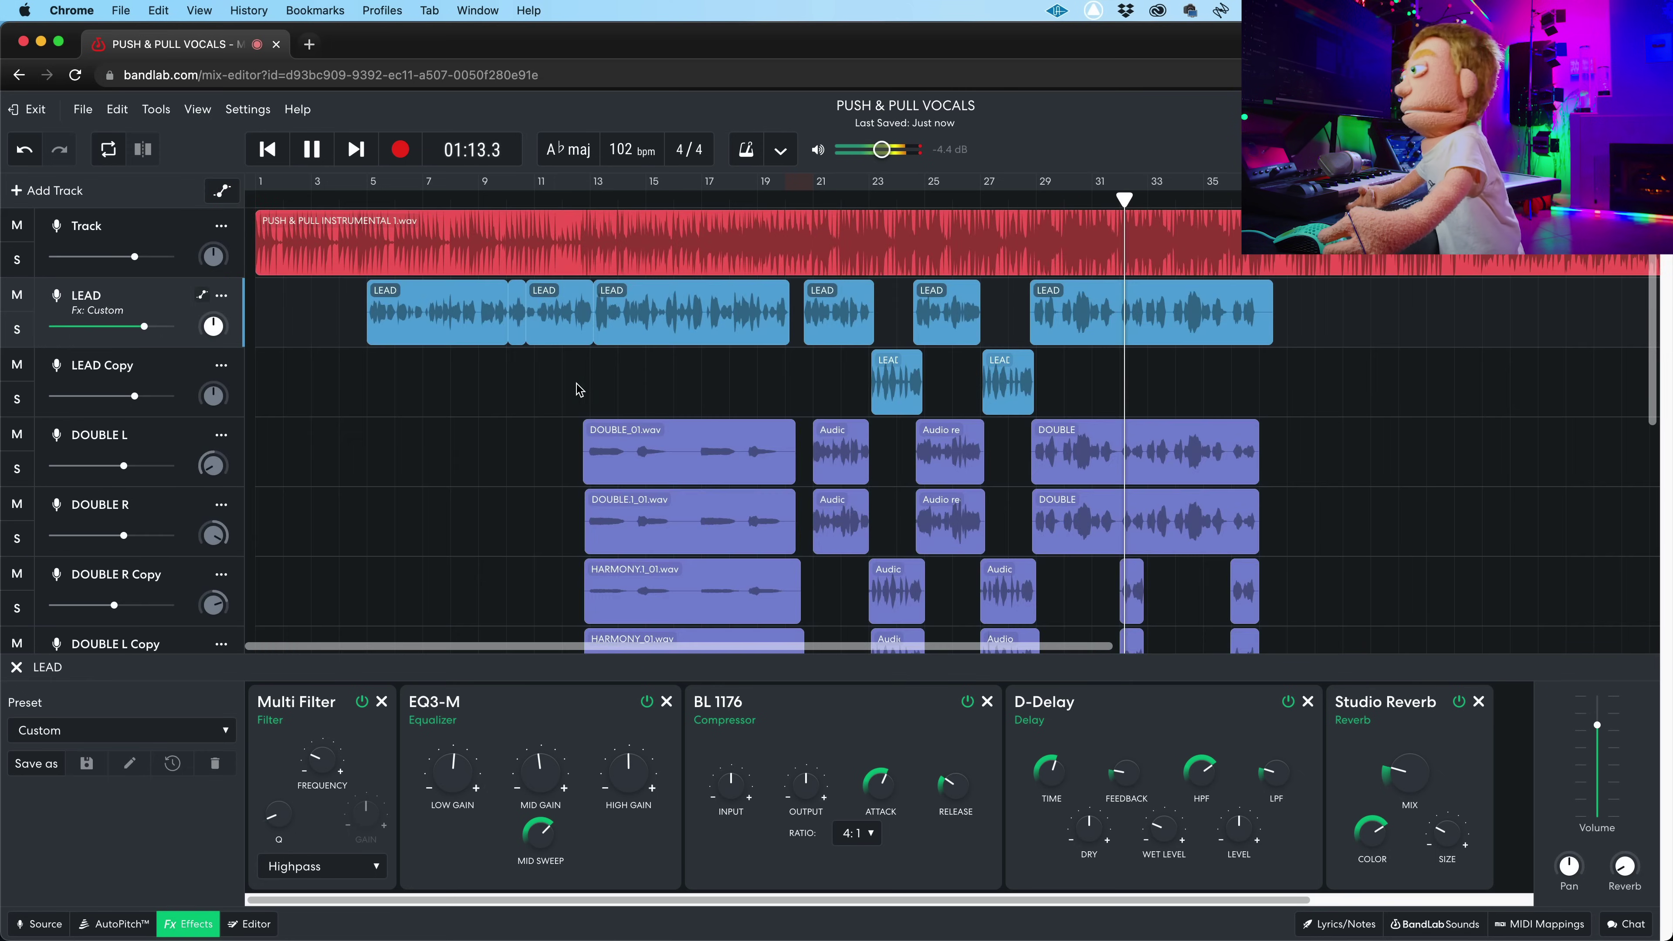
pyautogui.press('space')
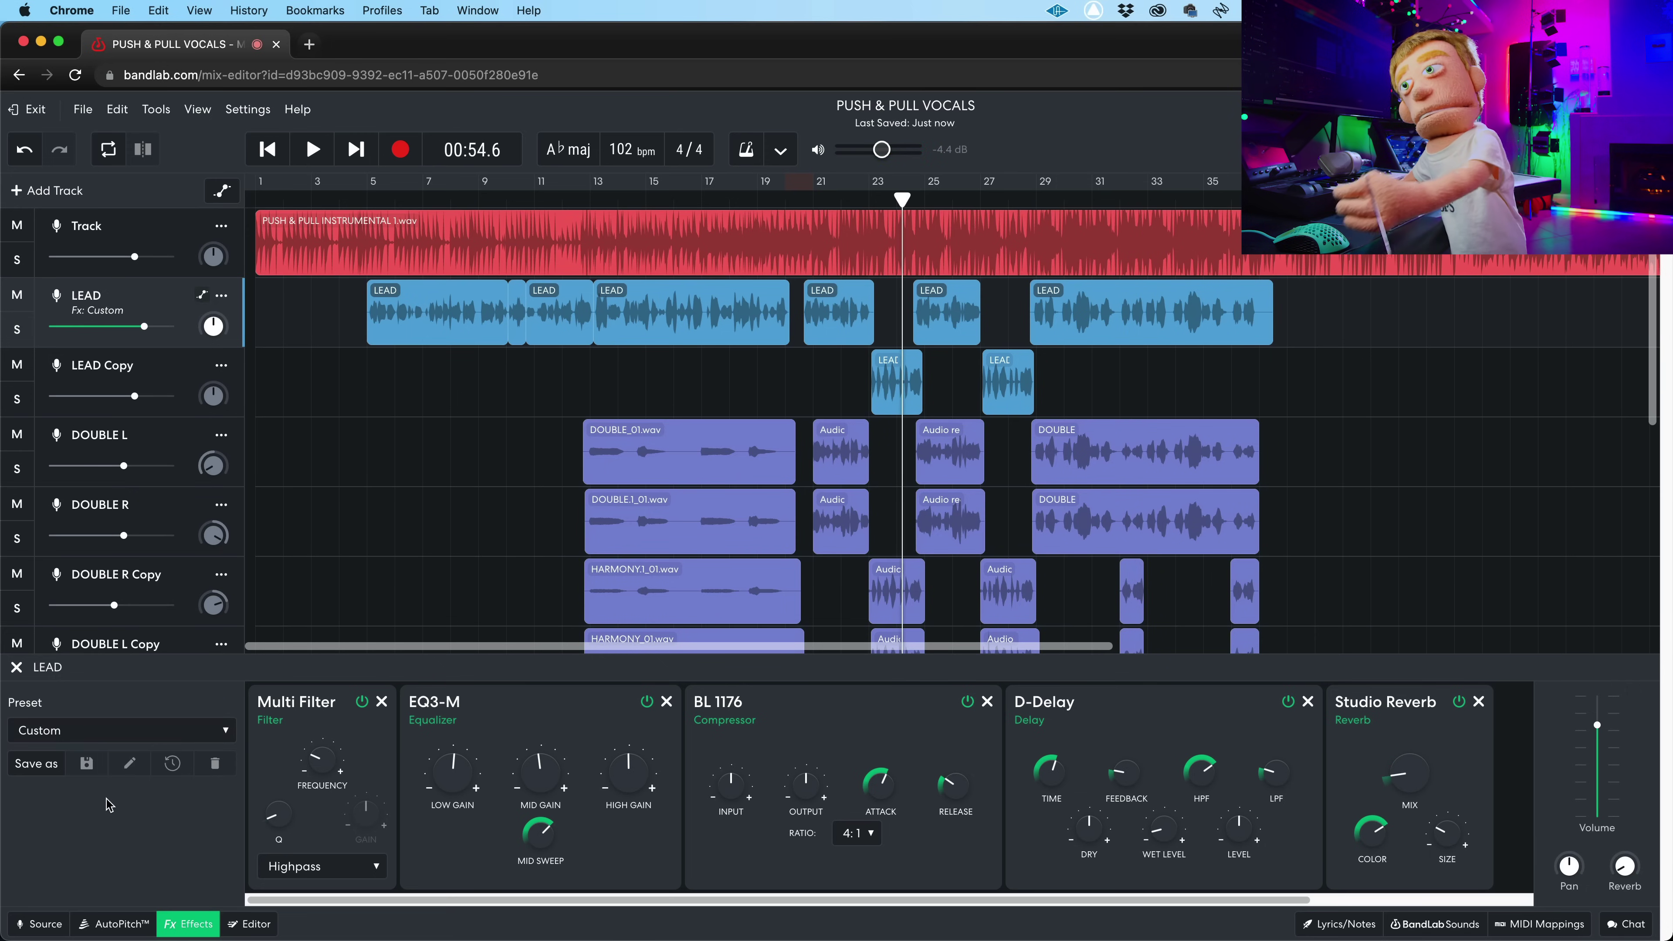
pyautogui.click(51, 762)
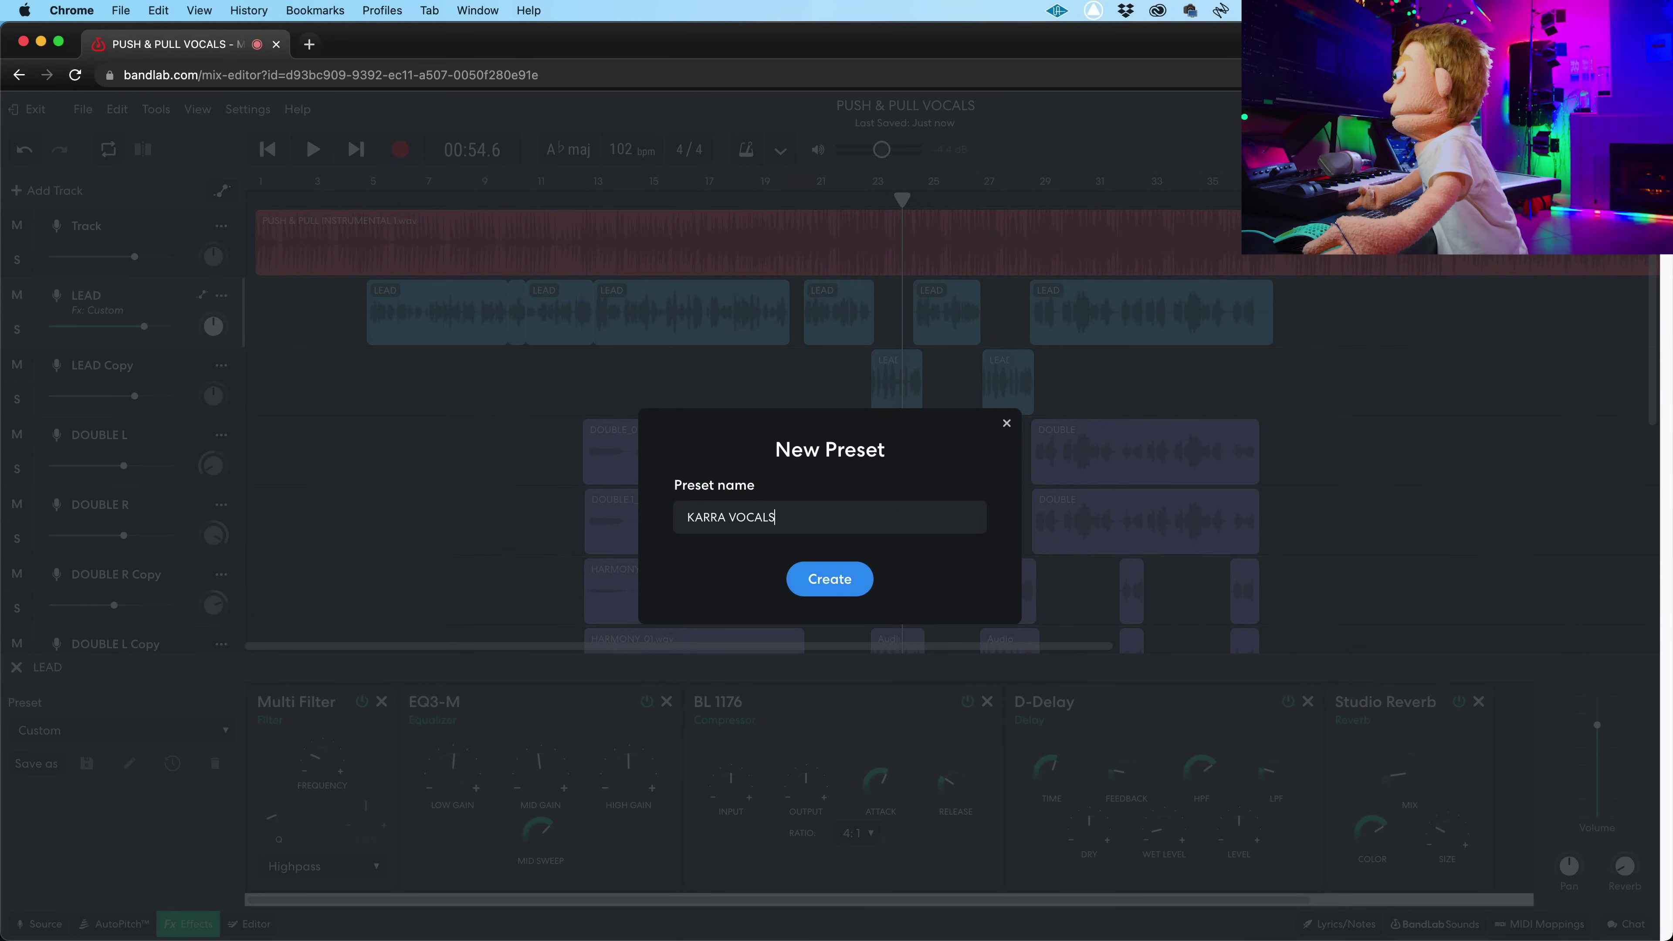
pyautogui.press('Return')
# Step: Apply the KARRA VOCALS preset to LEAD Copy and audition it soloed
pyautogui.click(695, 386)
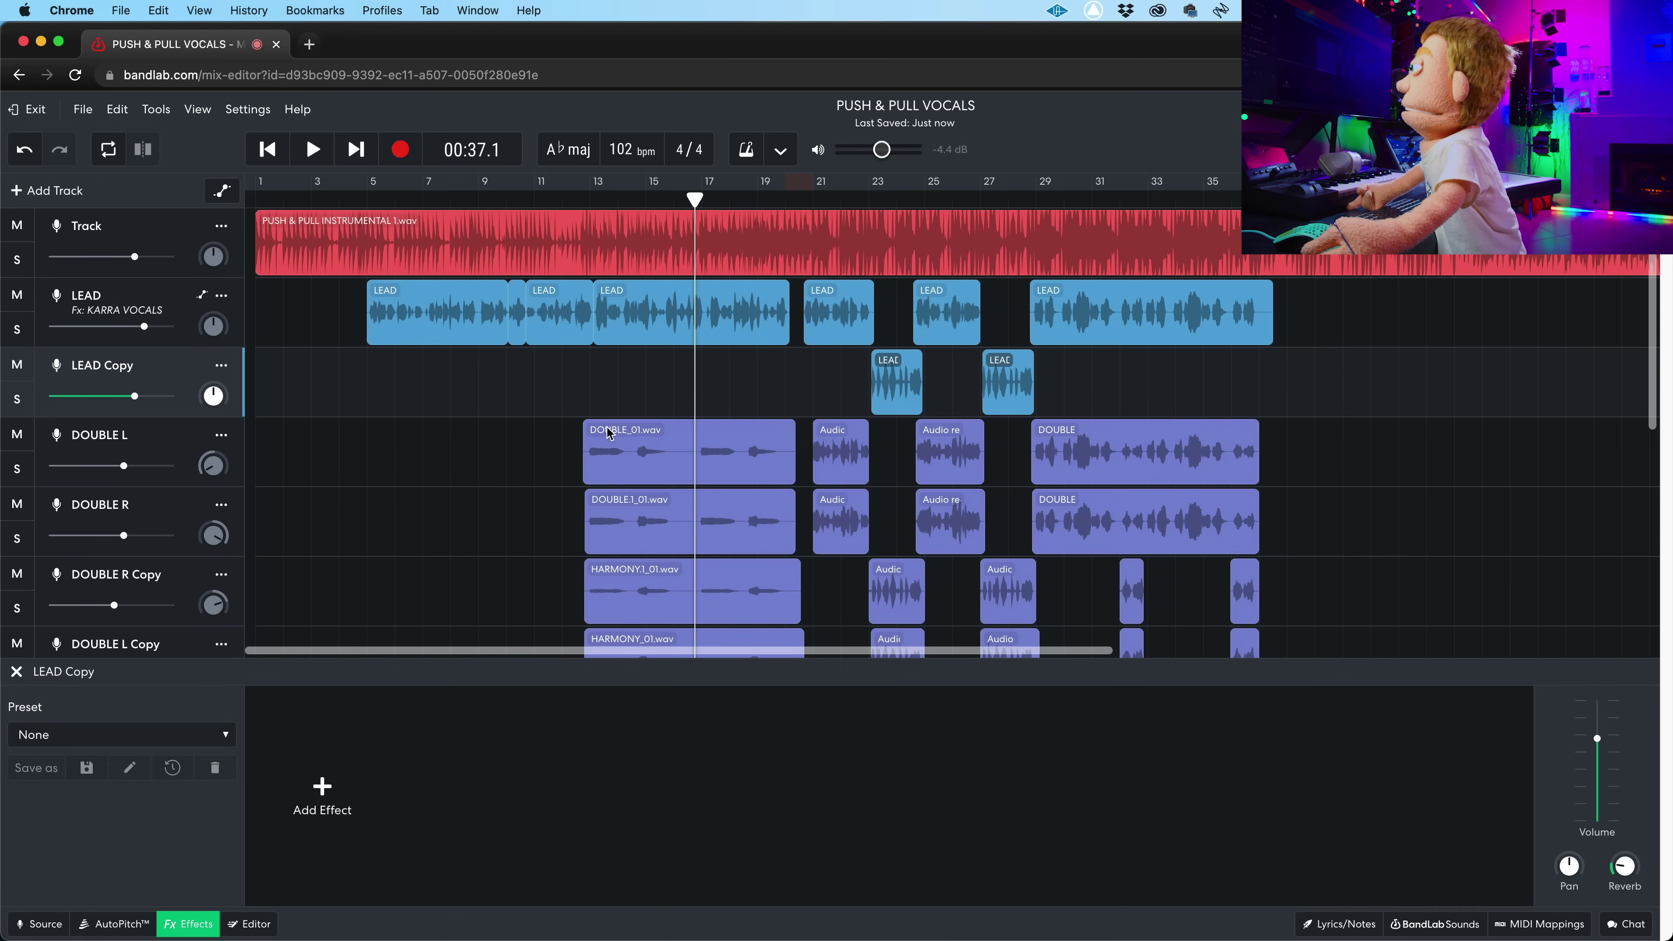
pyautogui.click(58, 739)
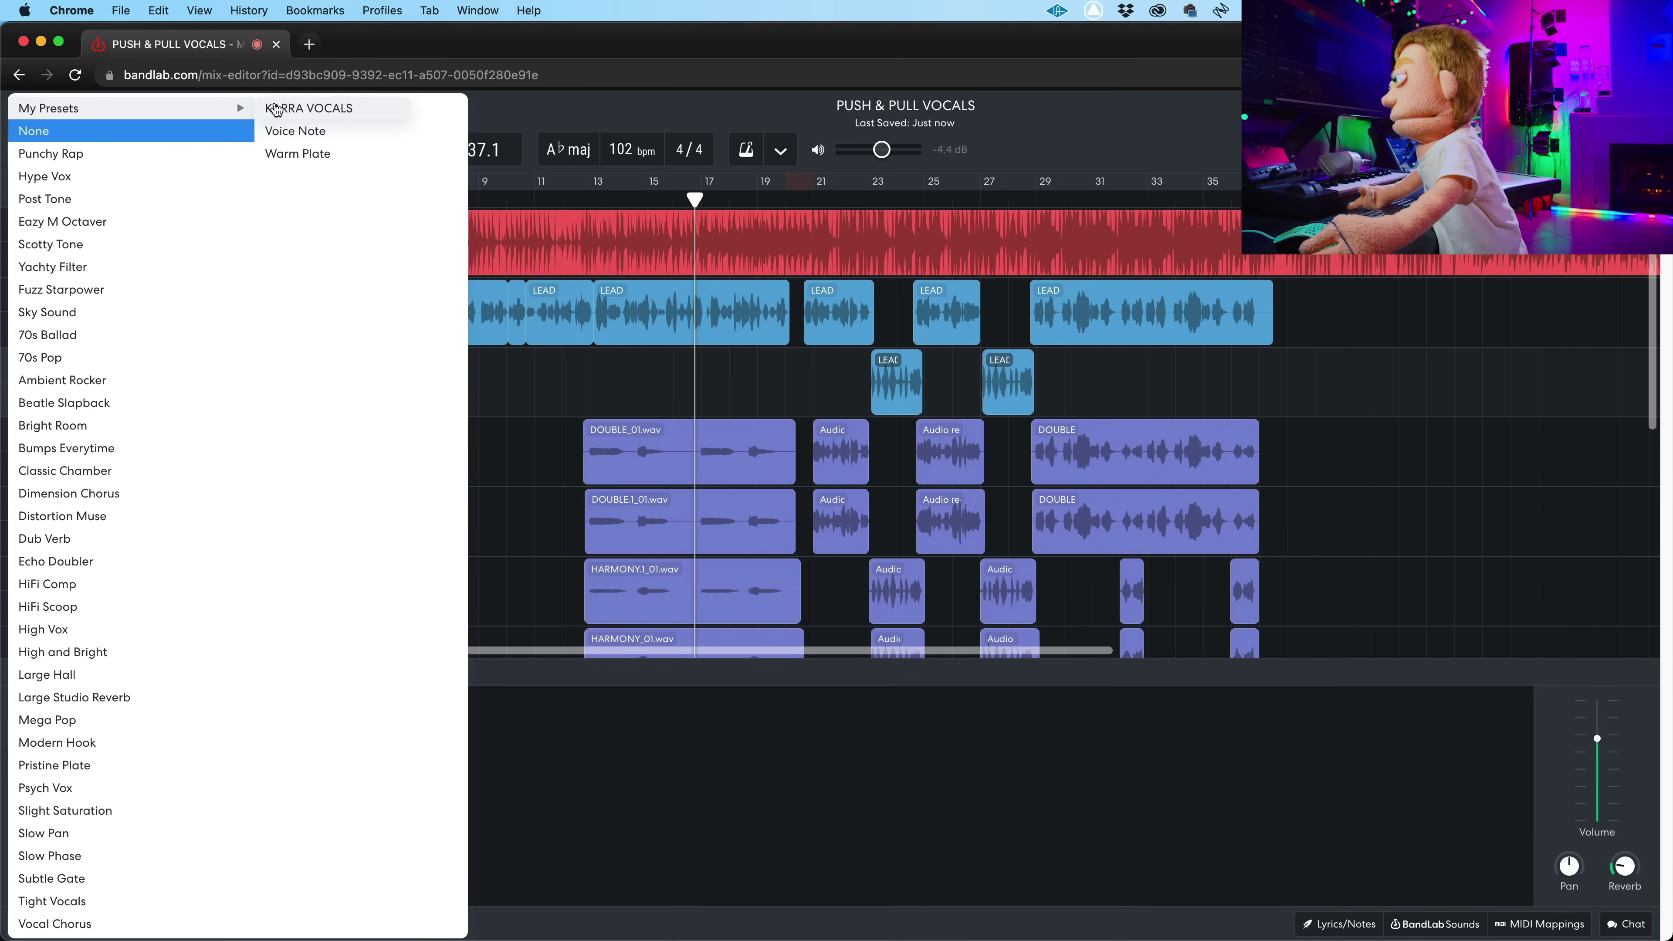
pyautogui.click(280, 108)
pyautogui.press('space')
pyautogui.click(16, 399)
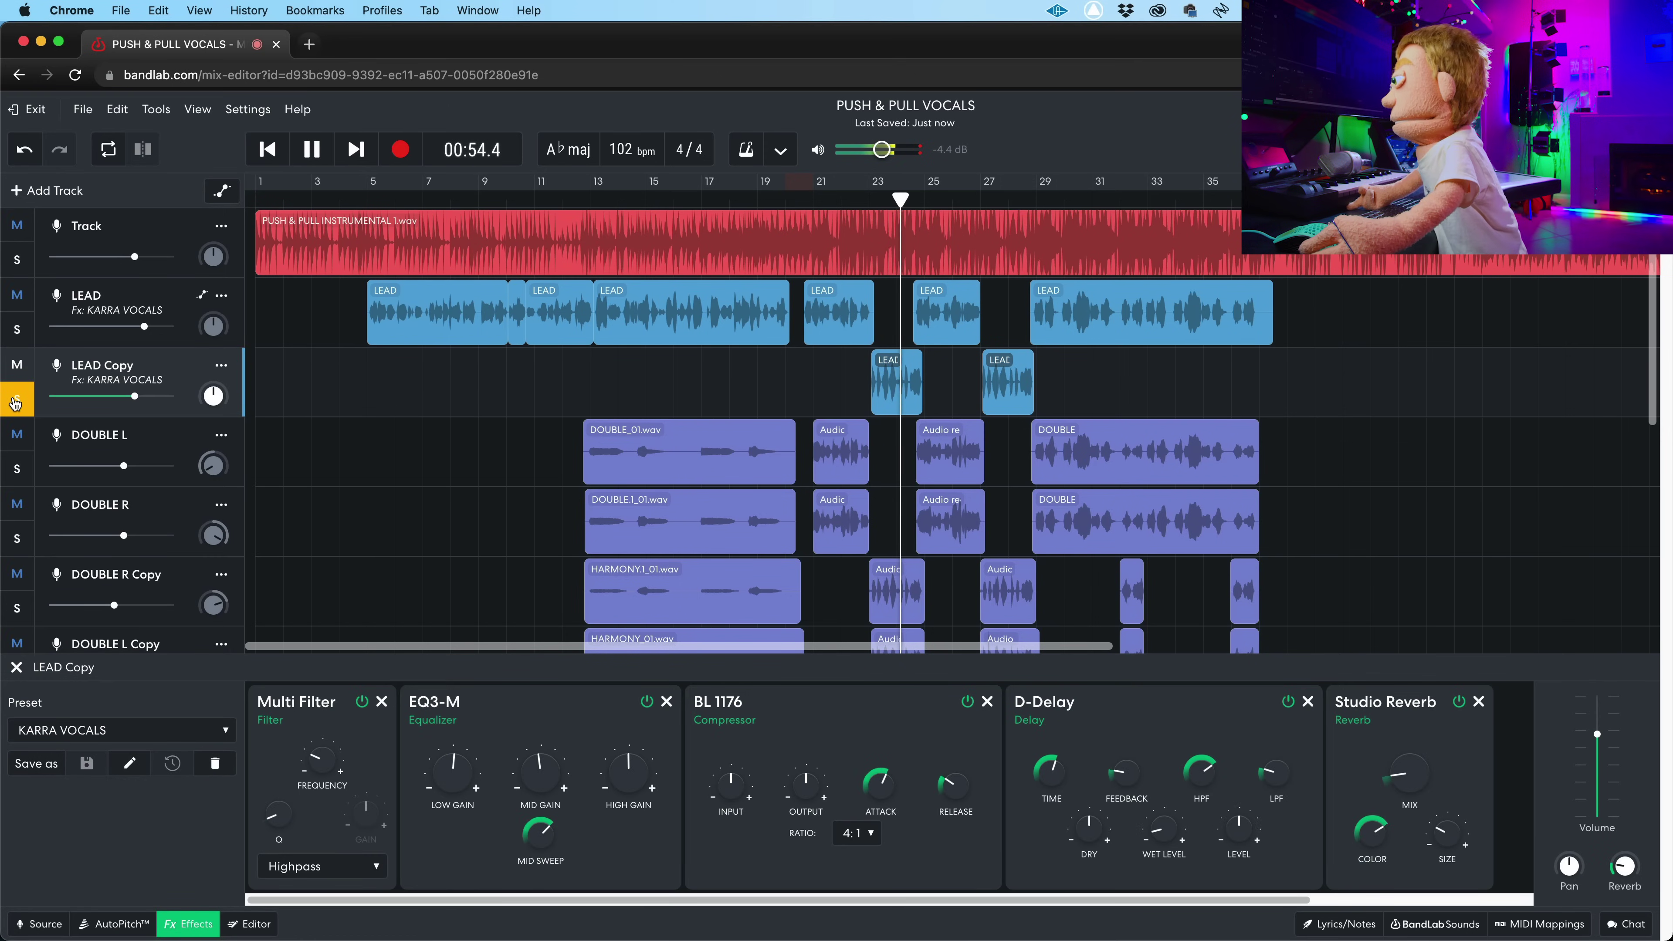
pyautogui.click(17, 402)
pyautogui.press('space')
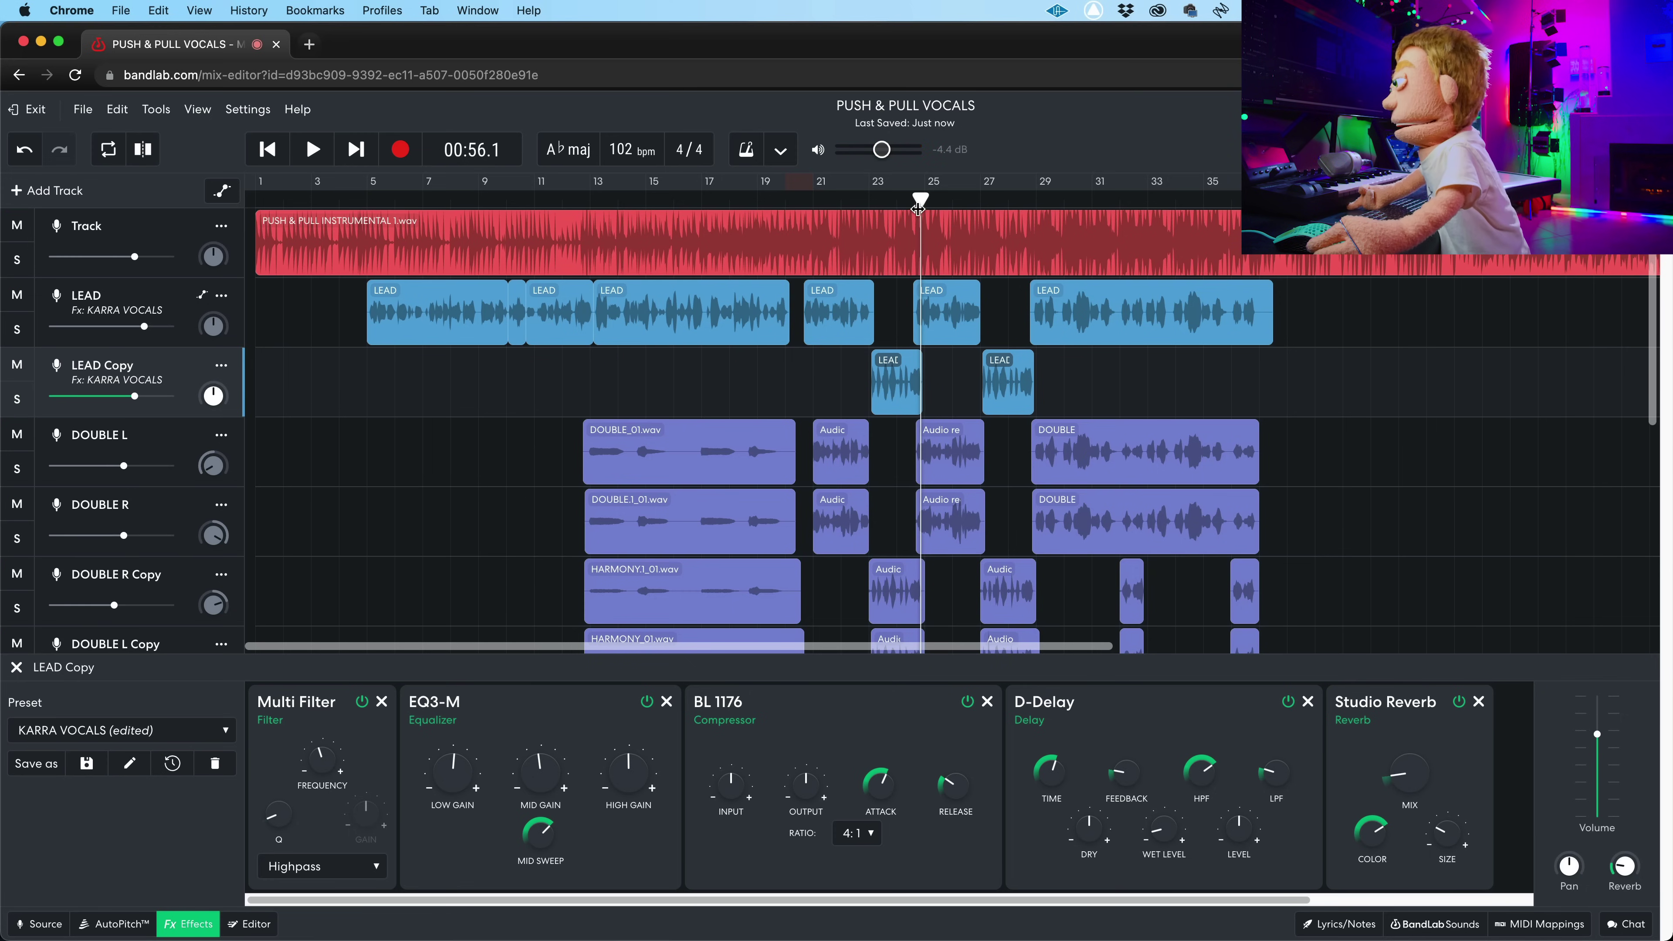
# Step: Replay LEAD Copy soloed from bar 23
pyautogui.moveTo(919, 204); pyautogui.dragTo(868, 199)
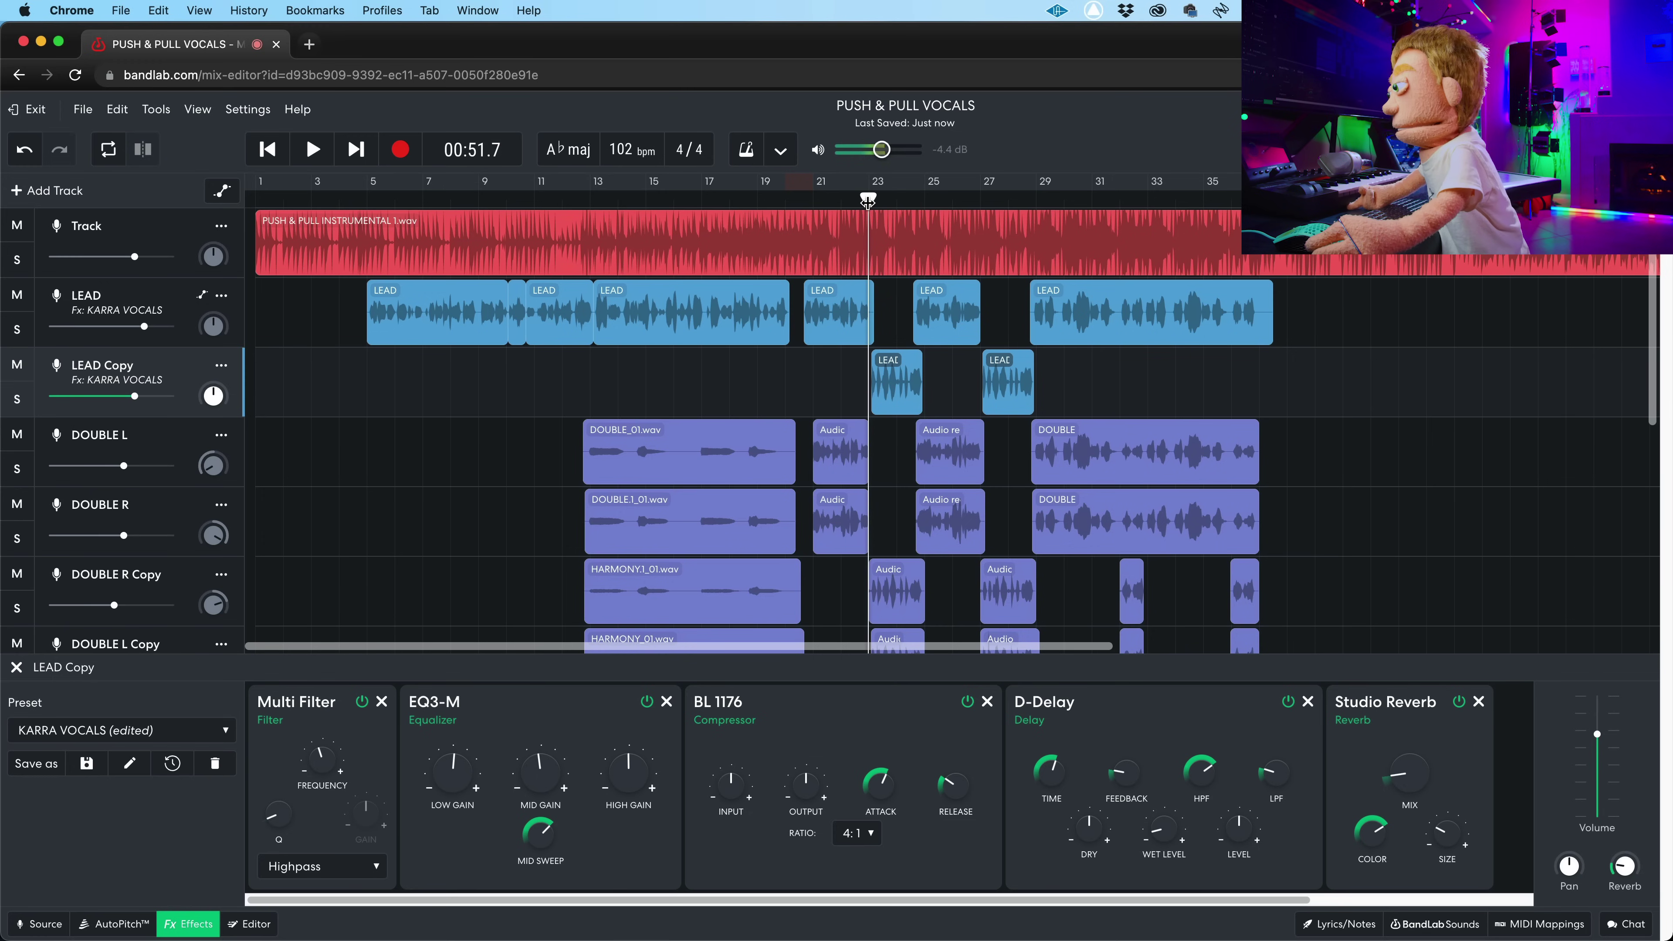
pyautogui.press('space')
pyautogui.click(17, 399)
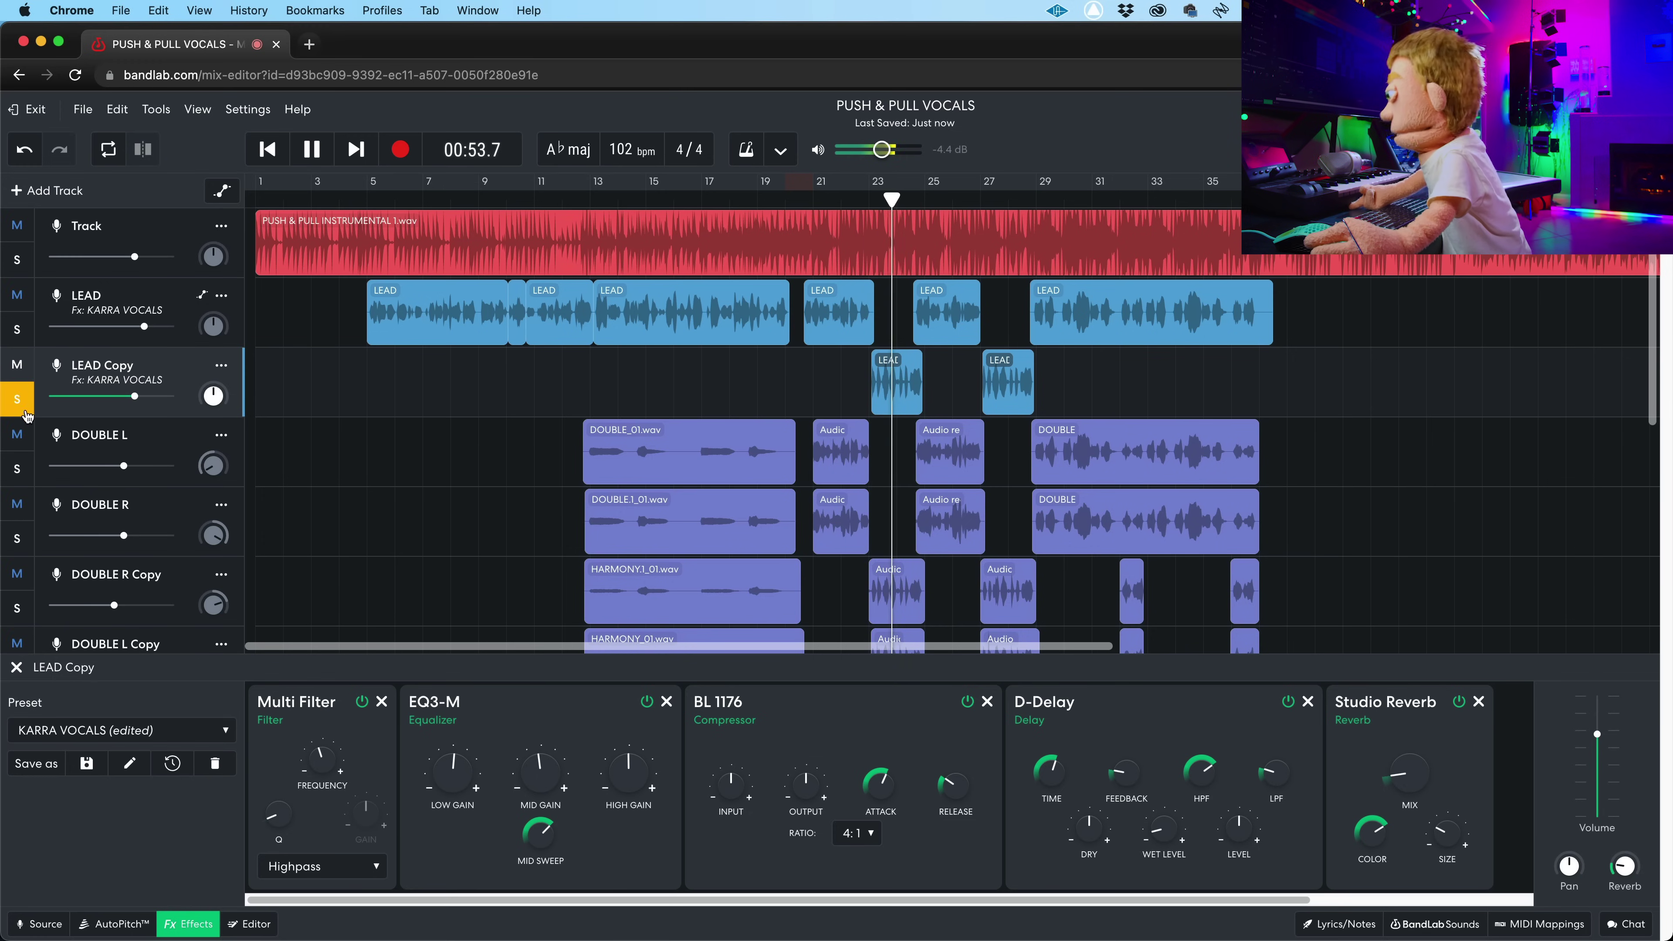
pyautogui.moveTo(319, 741)
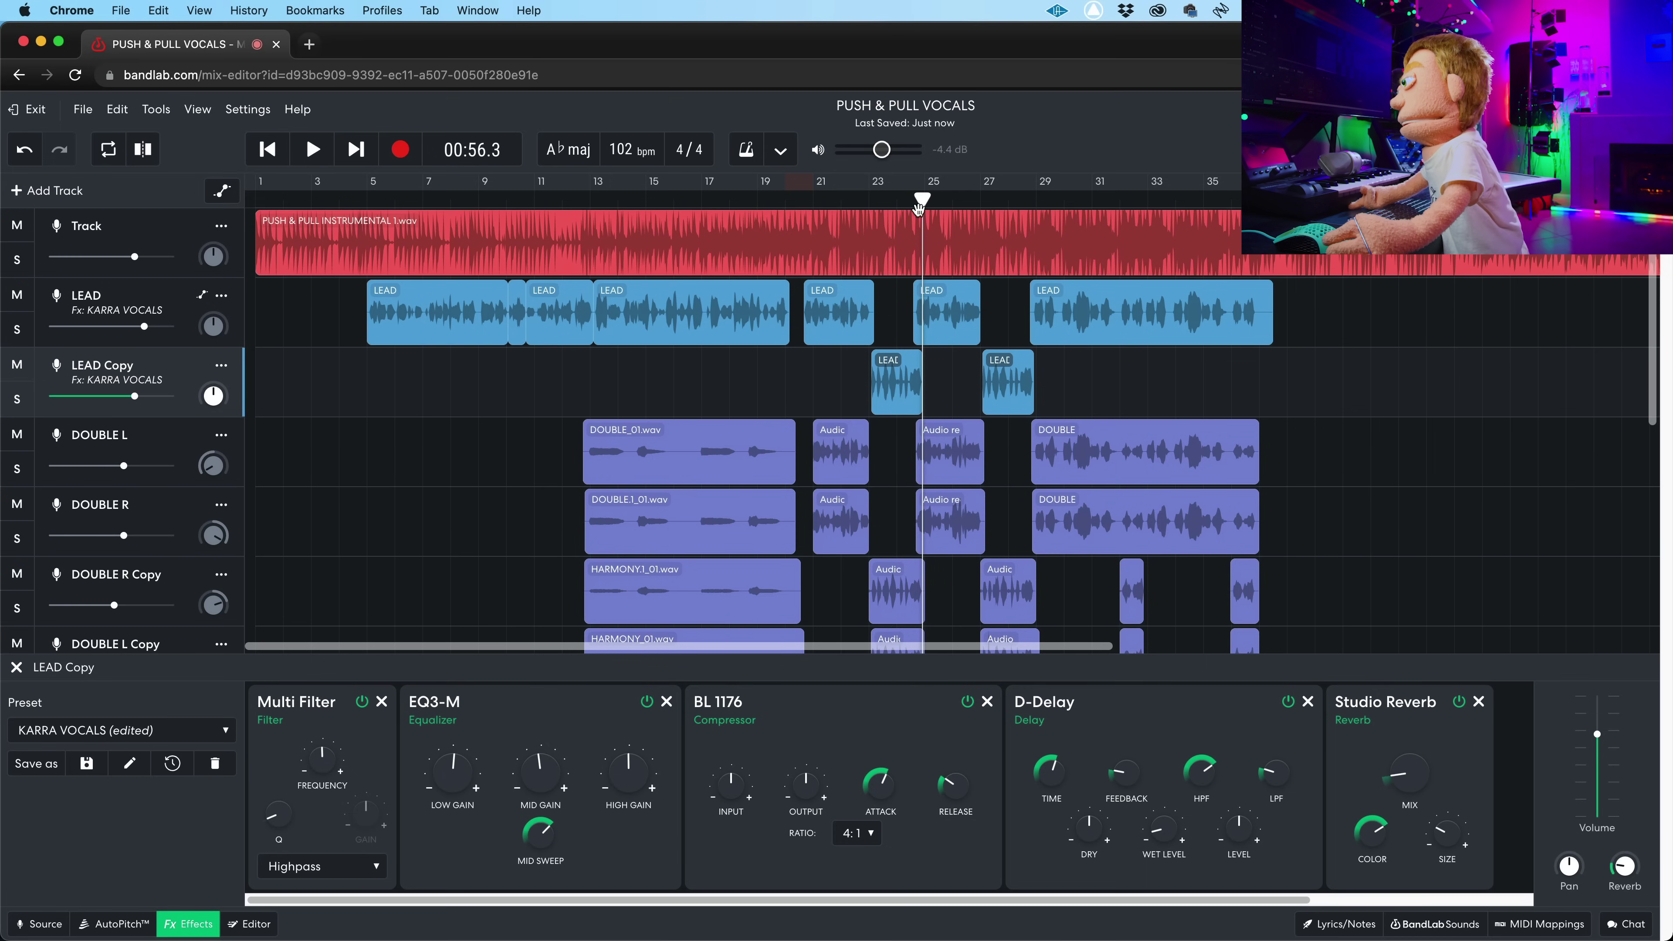
pyautogui.moveTo(921, 206); pyautogui.dragTo(870, 200)
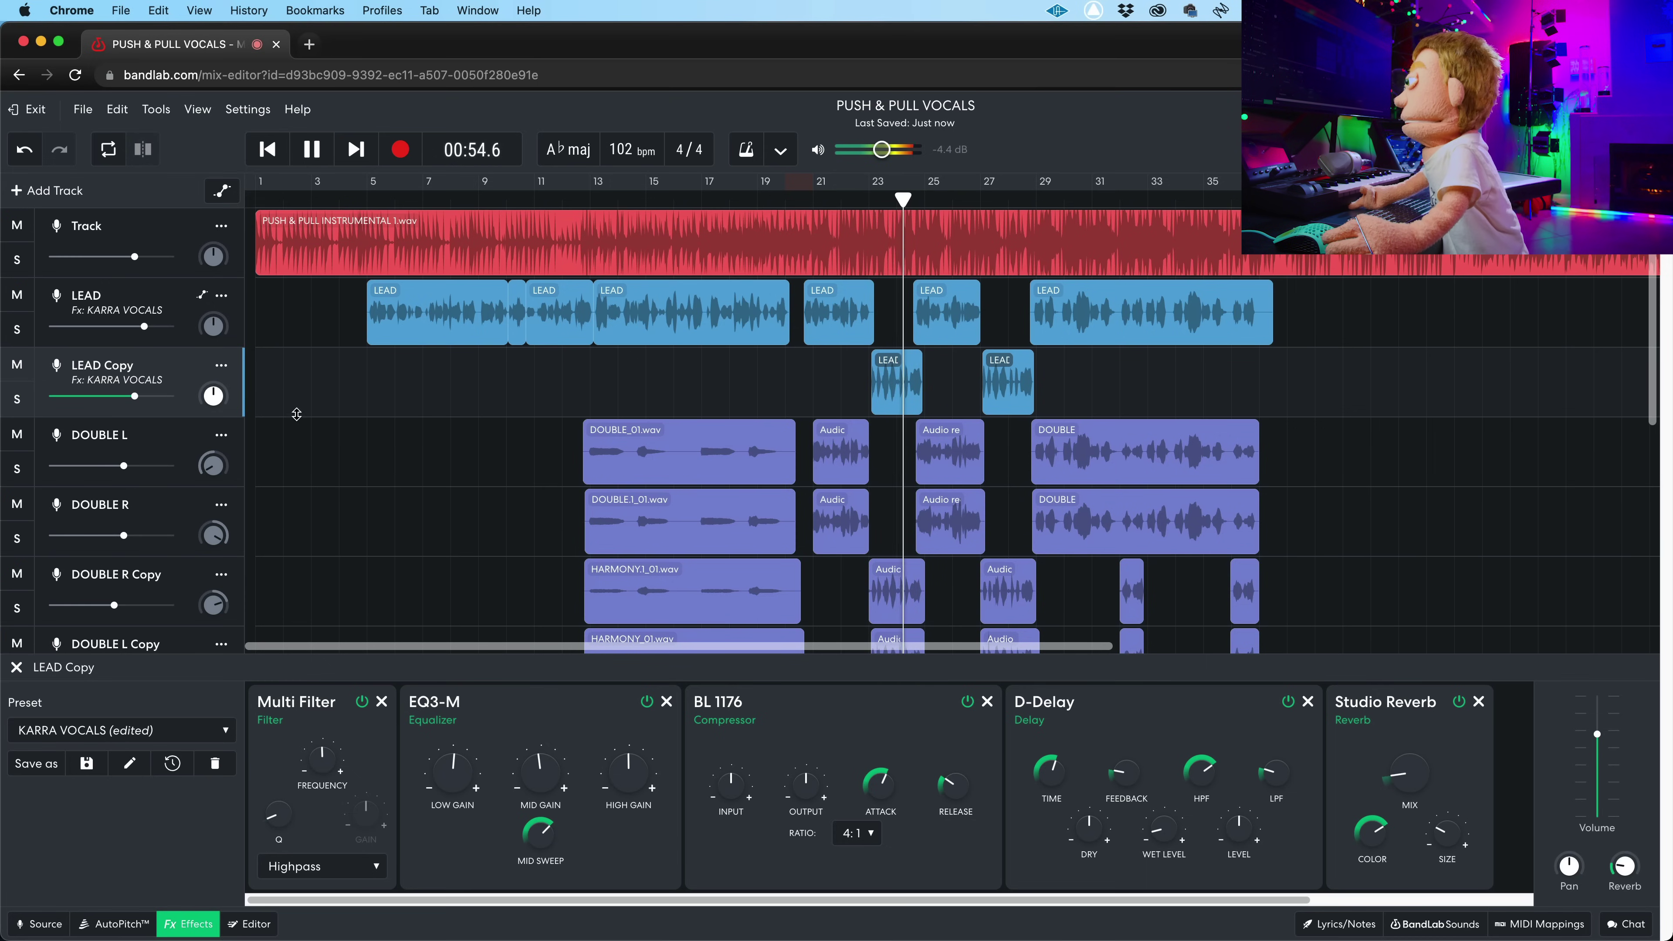
pyautogui.press('space')
# Step: Set LEAD Copy's BL 1176 compression ratio to 8:1 and listen back
pyautogui.click(876, 838)
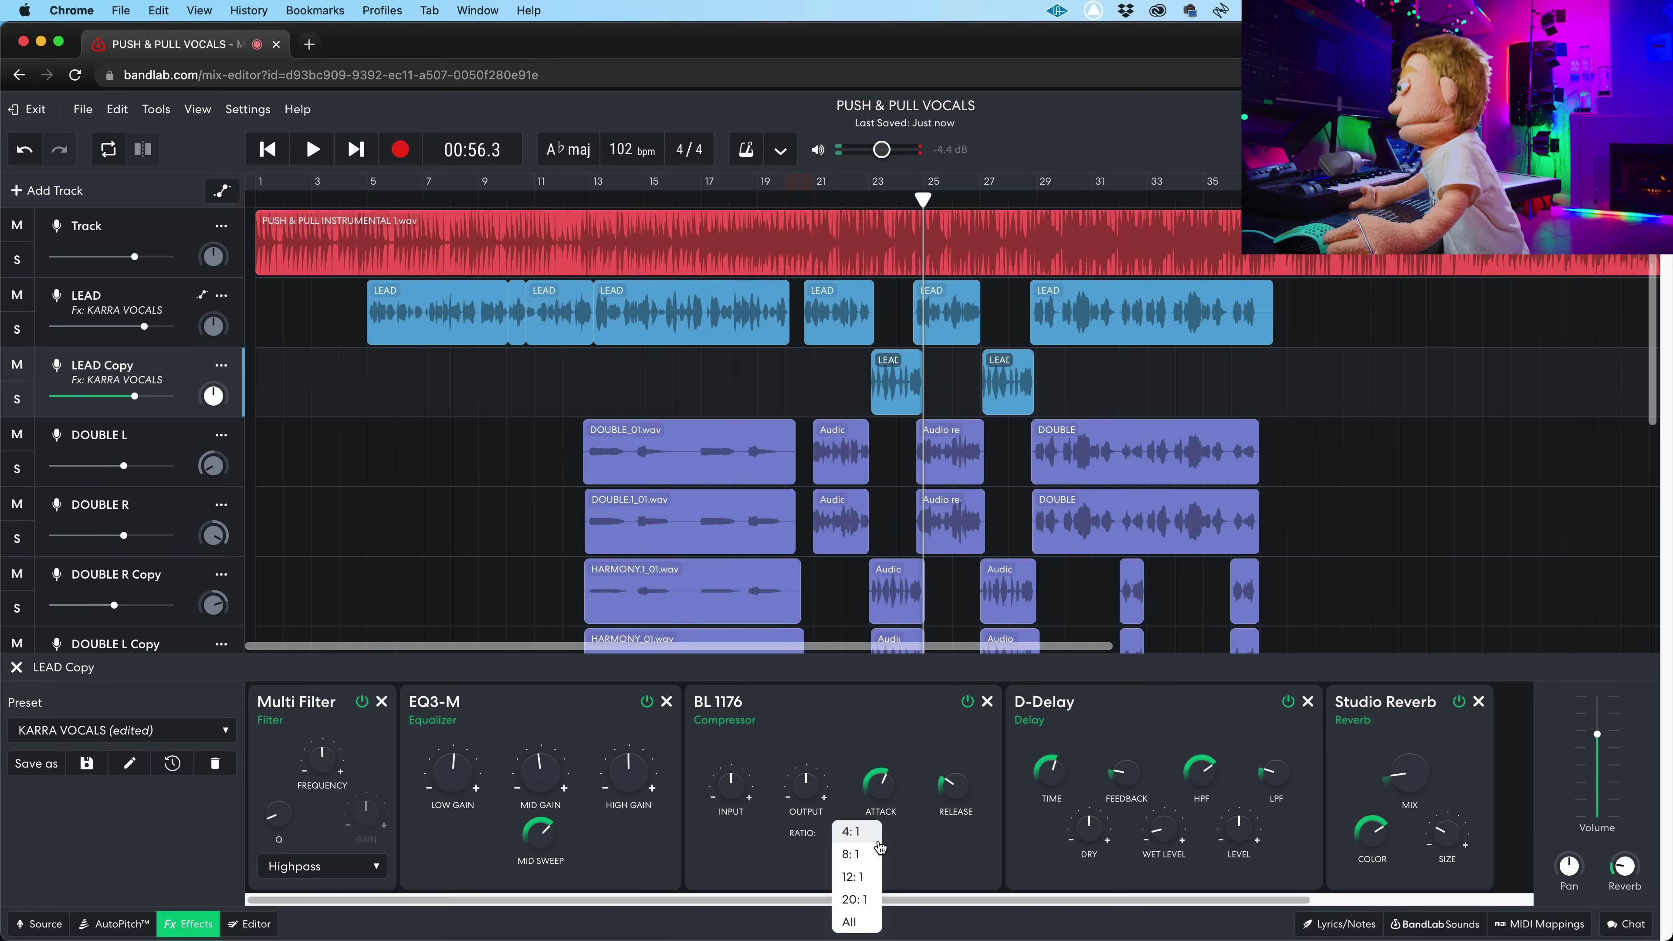
pyautogui.click(856, 855)
pyautogui.press('space')
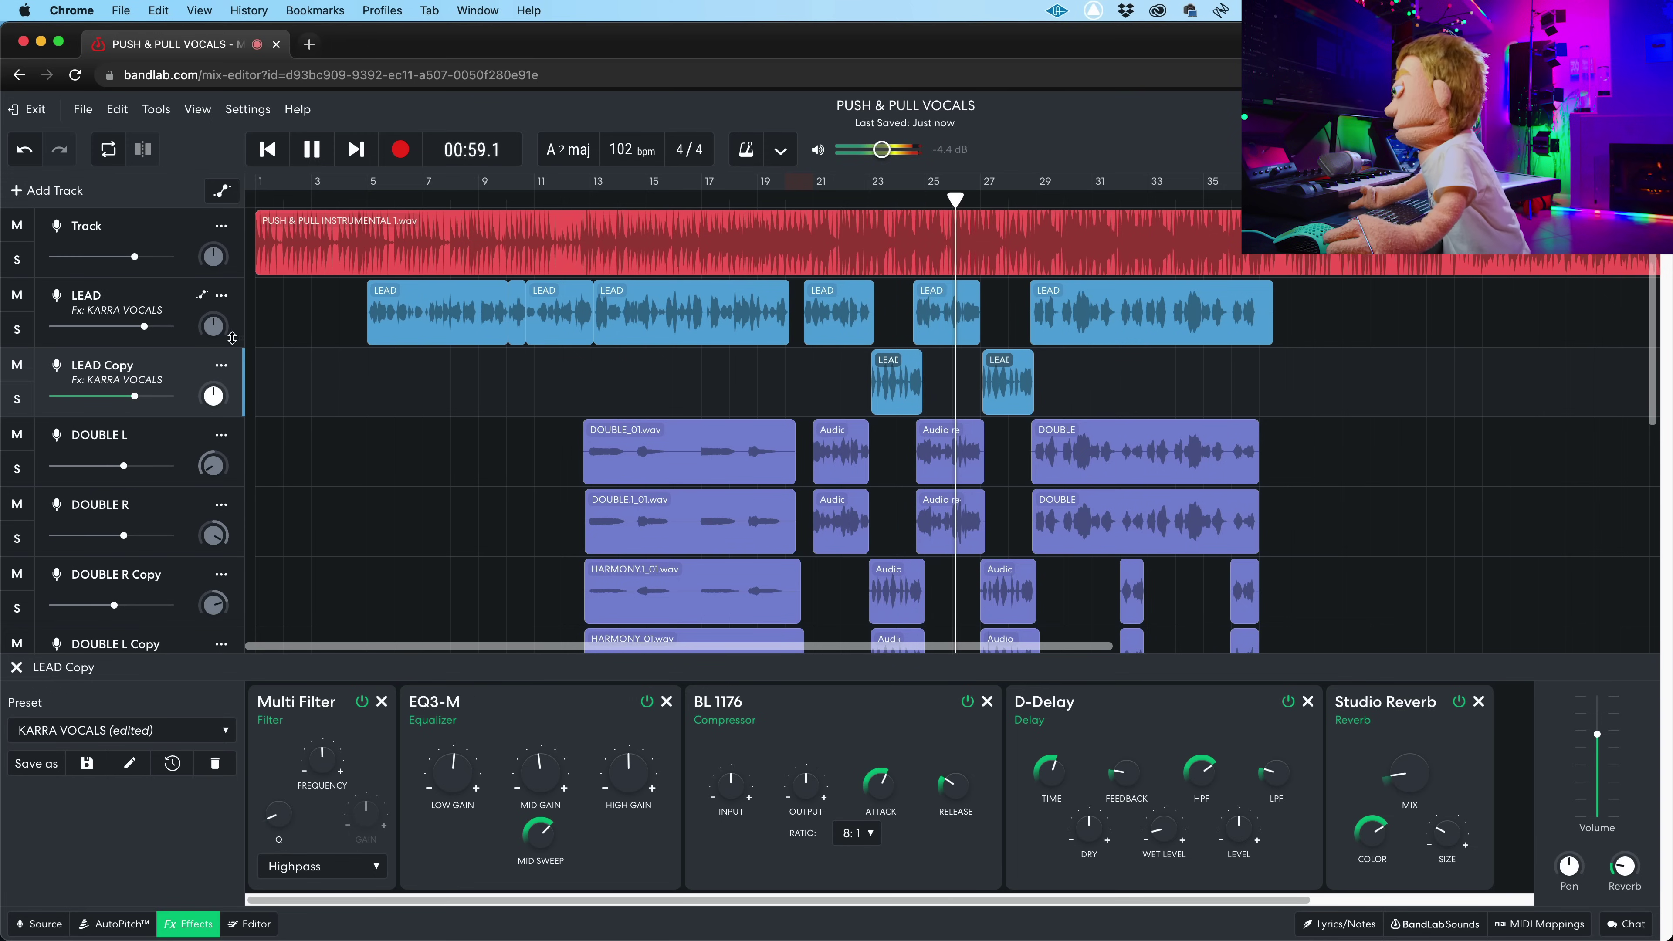
pyautogui.scroll(-2, 339, 353)
pyautogui.scroll(-5, 339, 353)
pyautogui.scroll(8, 362, 348)
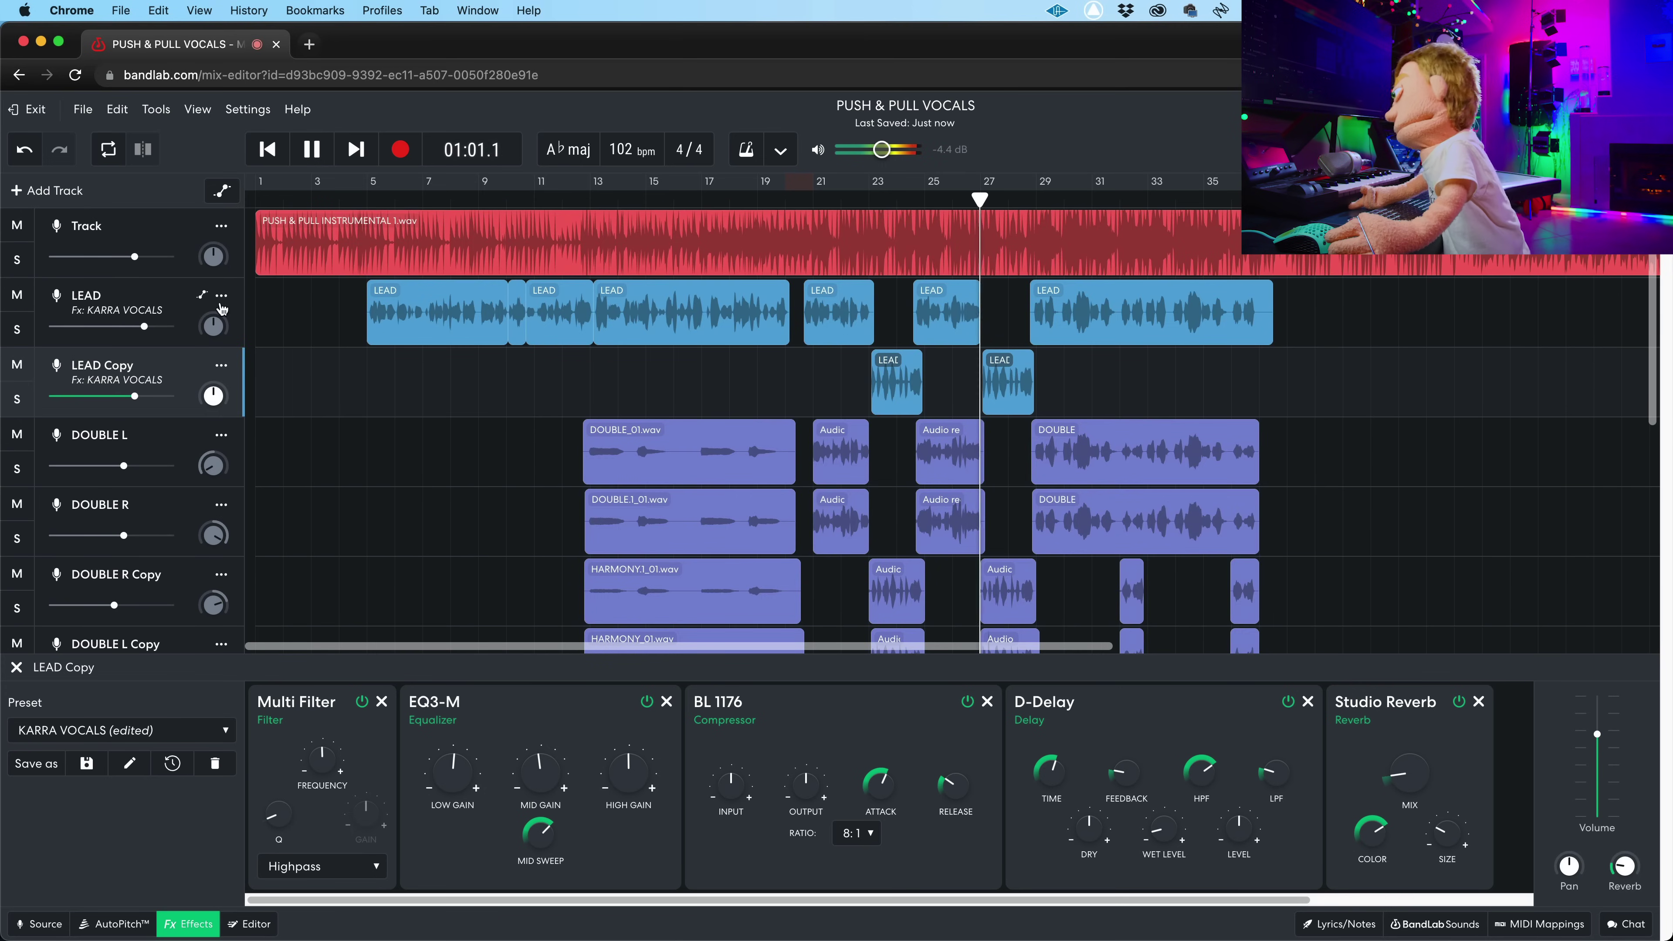
pyautogui.click(157, 291)
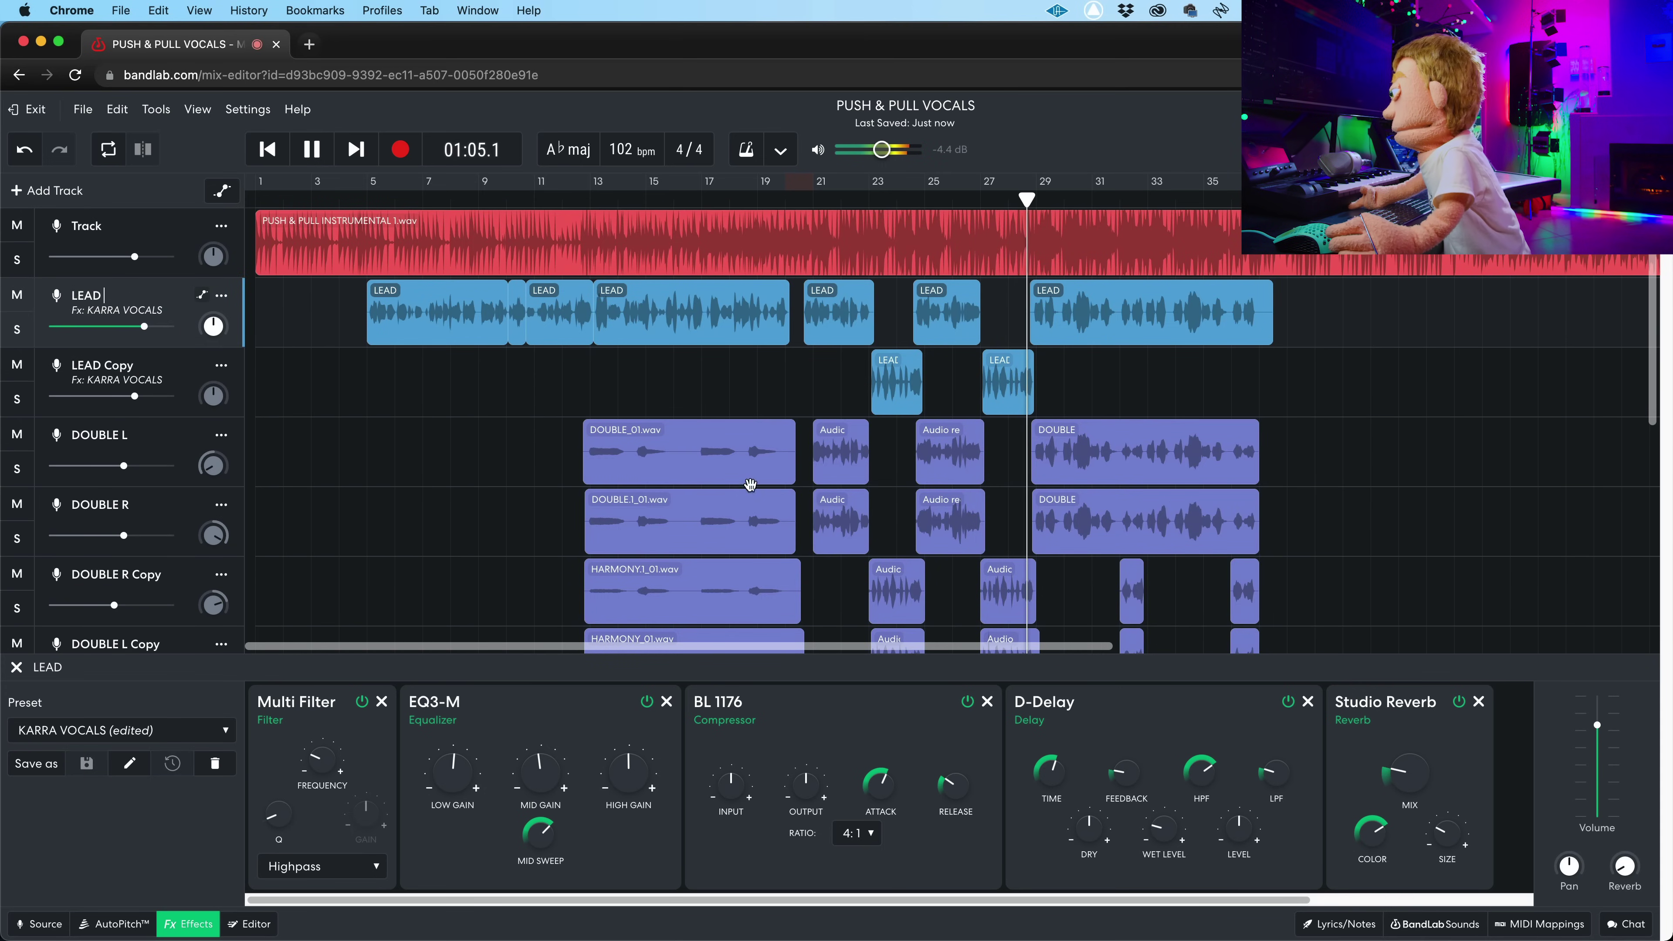
# Step: Apply KARRA VOCALS to DOUBLE L and lower its Multi Filter frequency to 160 Hz
pyautogui.scroll(-2, 825, 549)
pyautogui.click(810, 316)
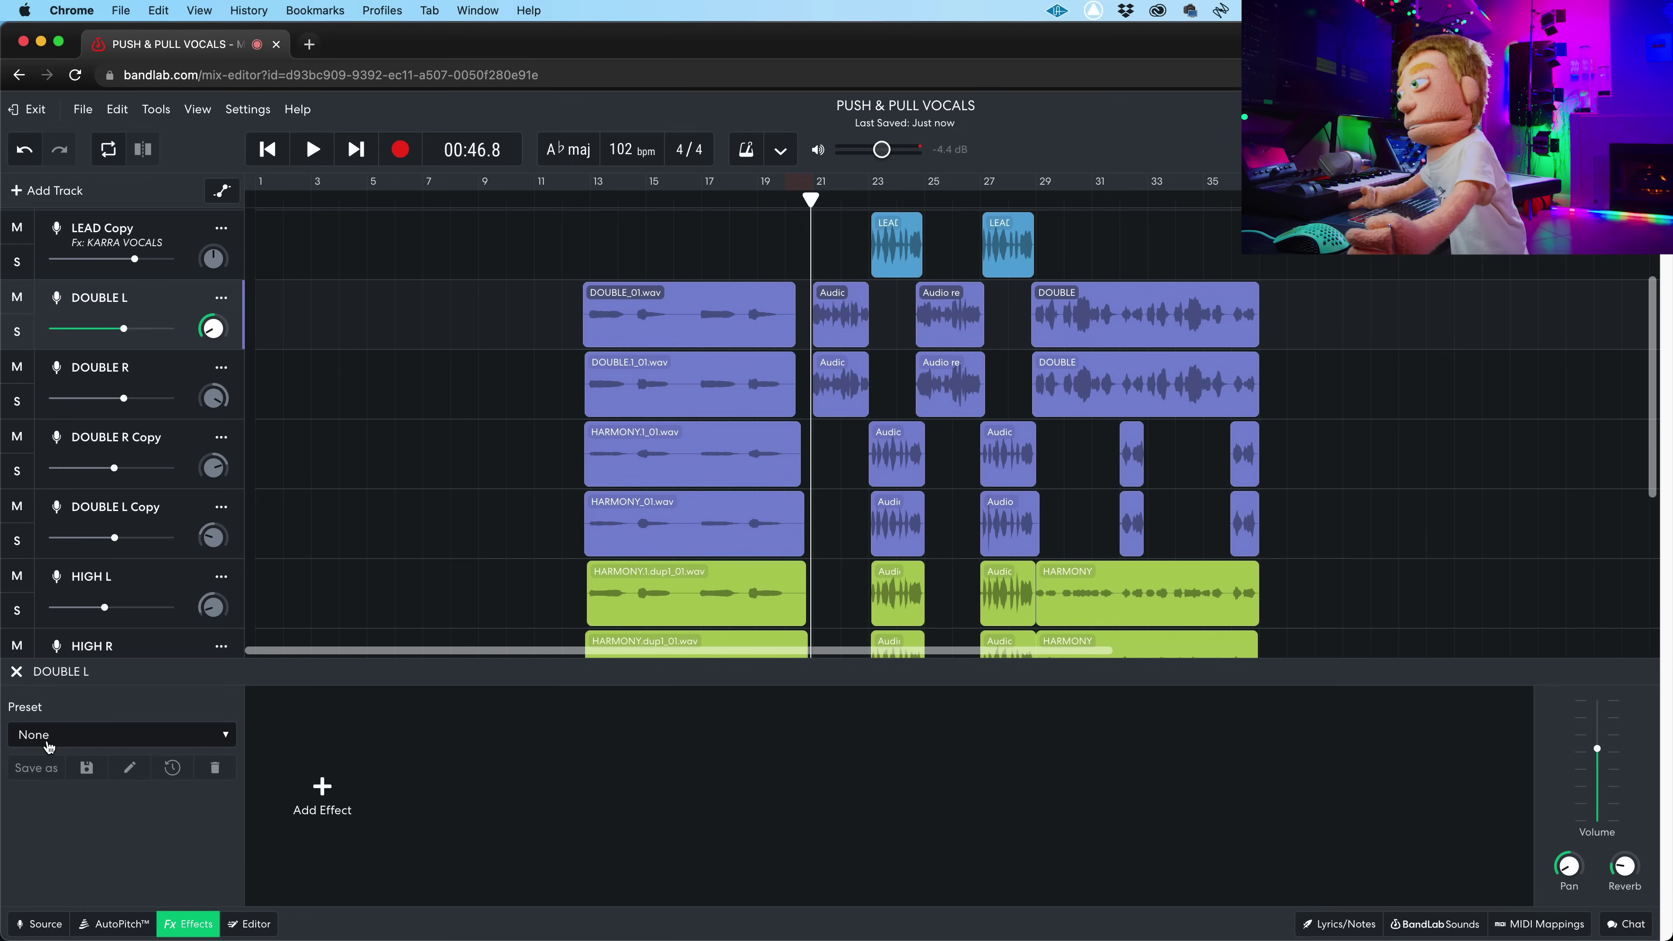
pyautogui.click(61, 738)
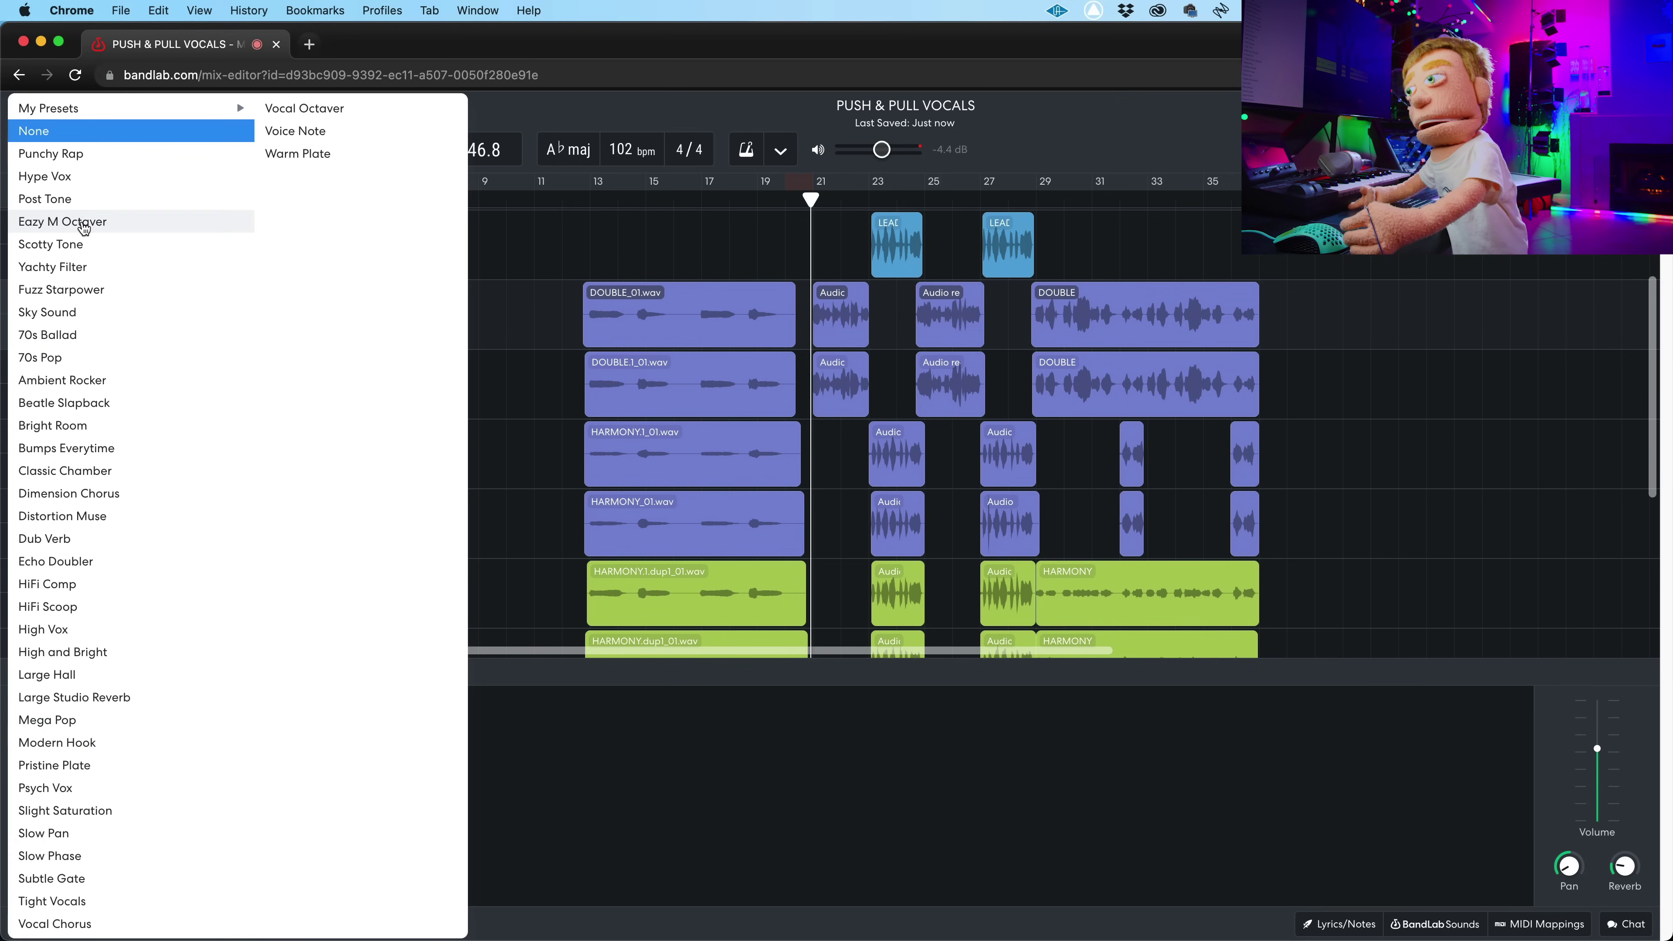
pyautogui.click(288, 112)
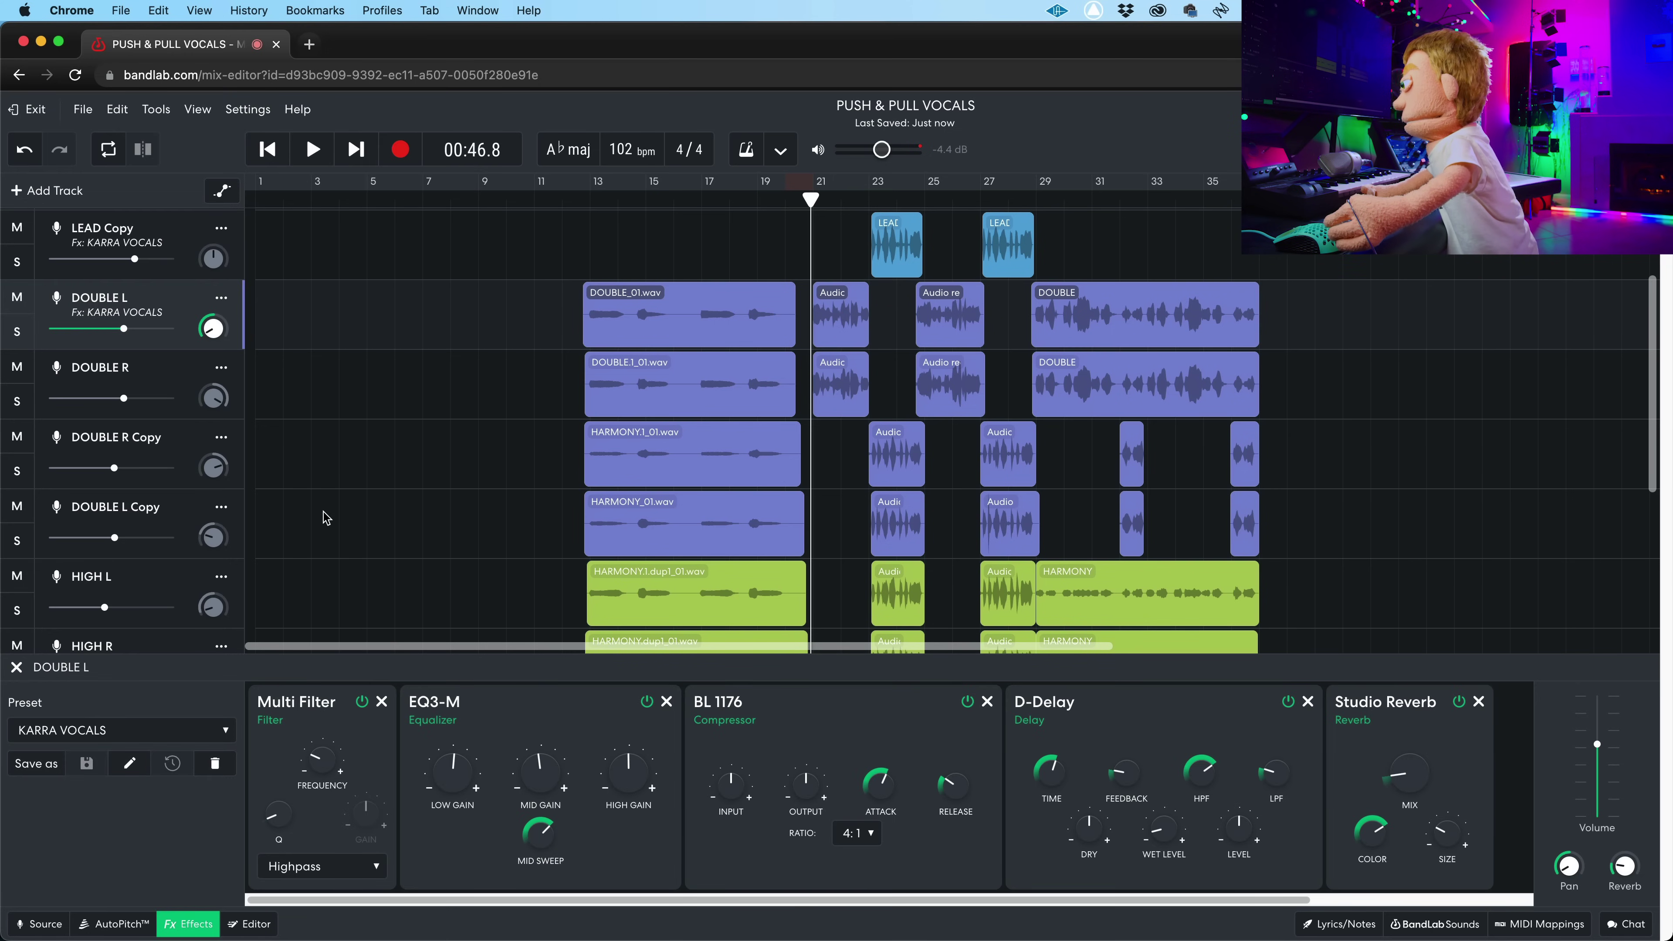
pyautogui.moveTo(321, 757); pyautogui.dragTo(326, 751)
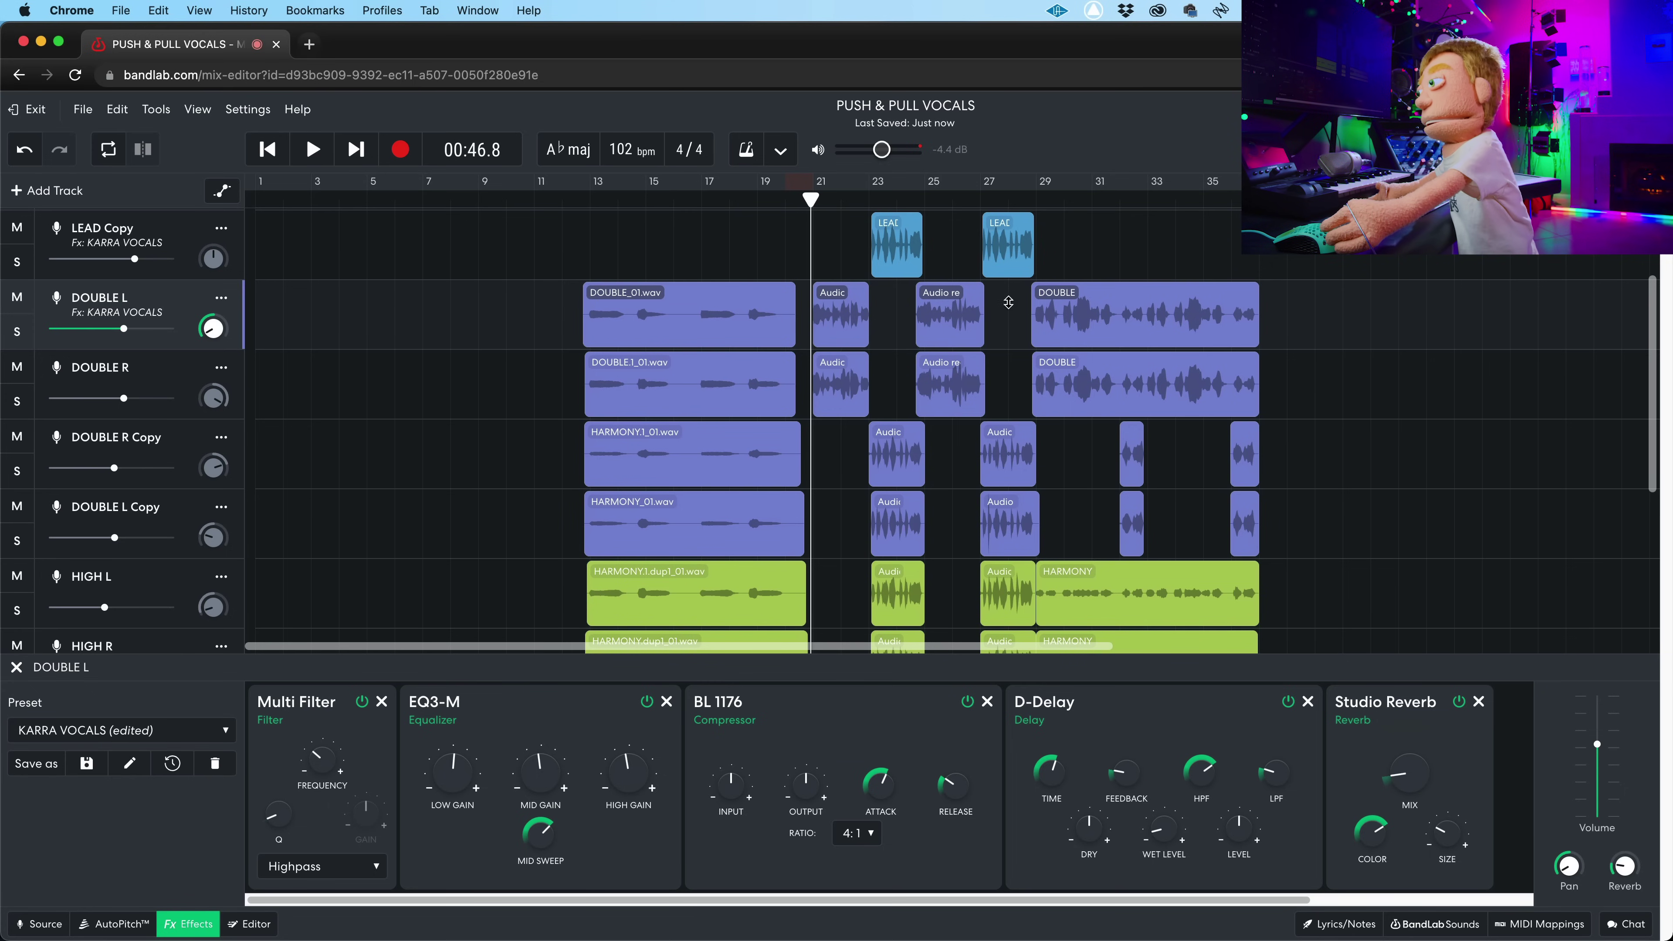
# Step: Apply the KARRA VOCALS preset to DOUBLE R
pyautogui.click(336, 376)
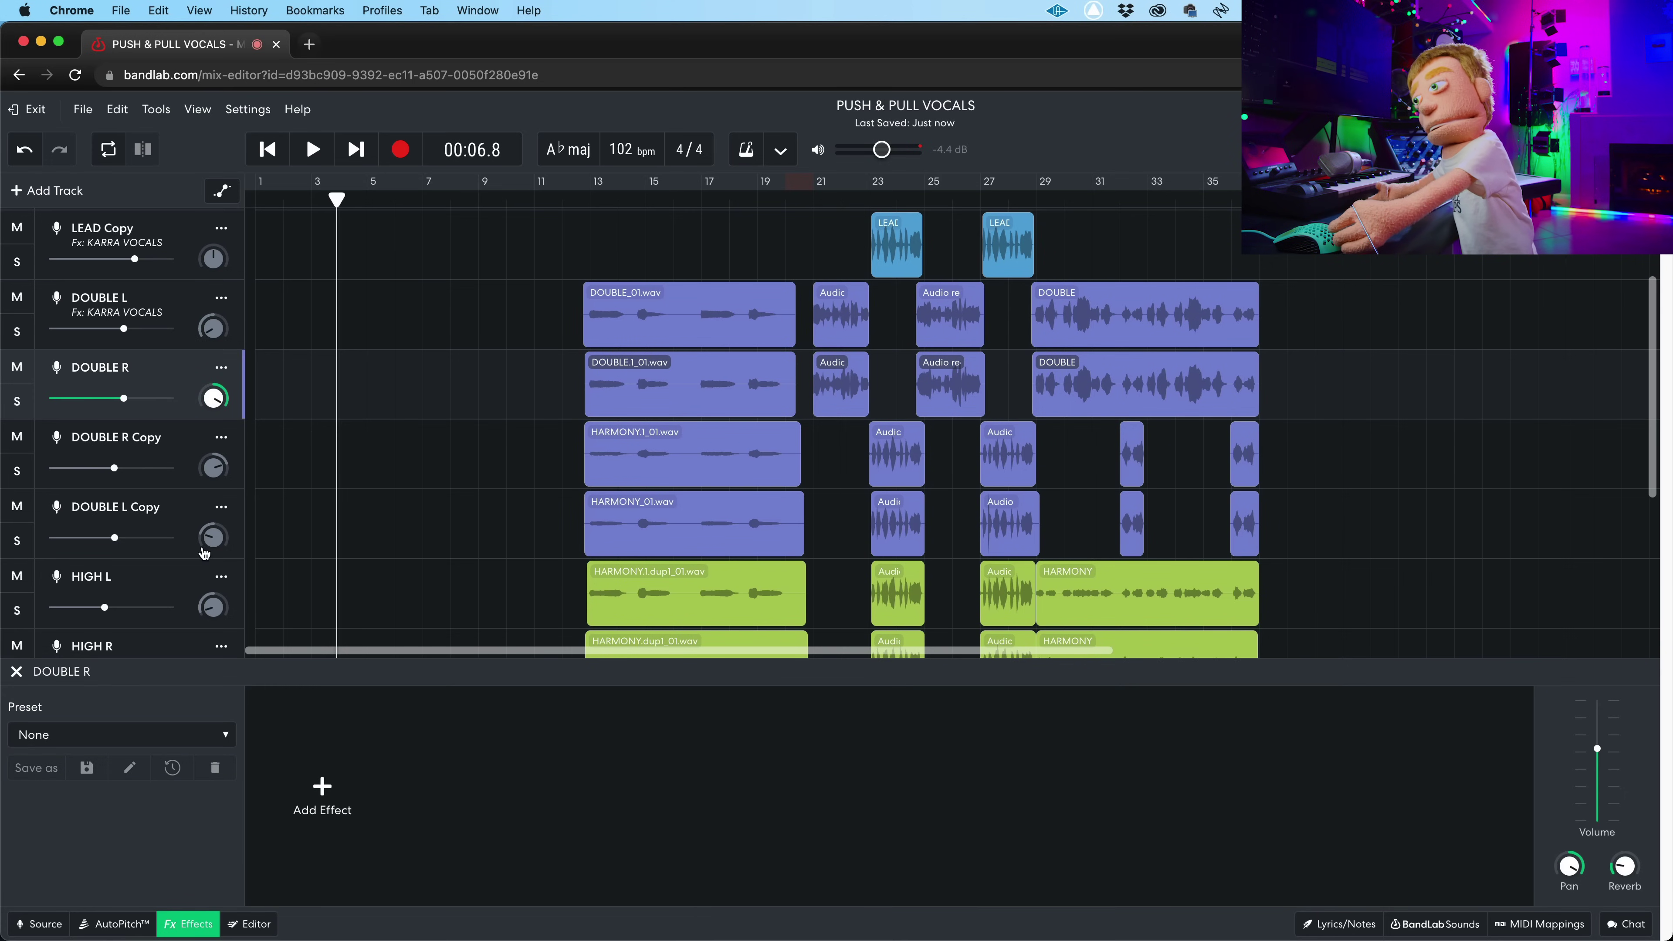
pyautogui.click(134, 735)
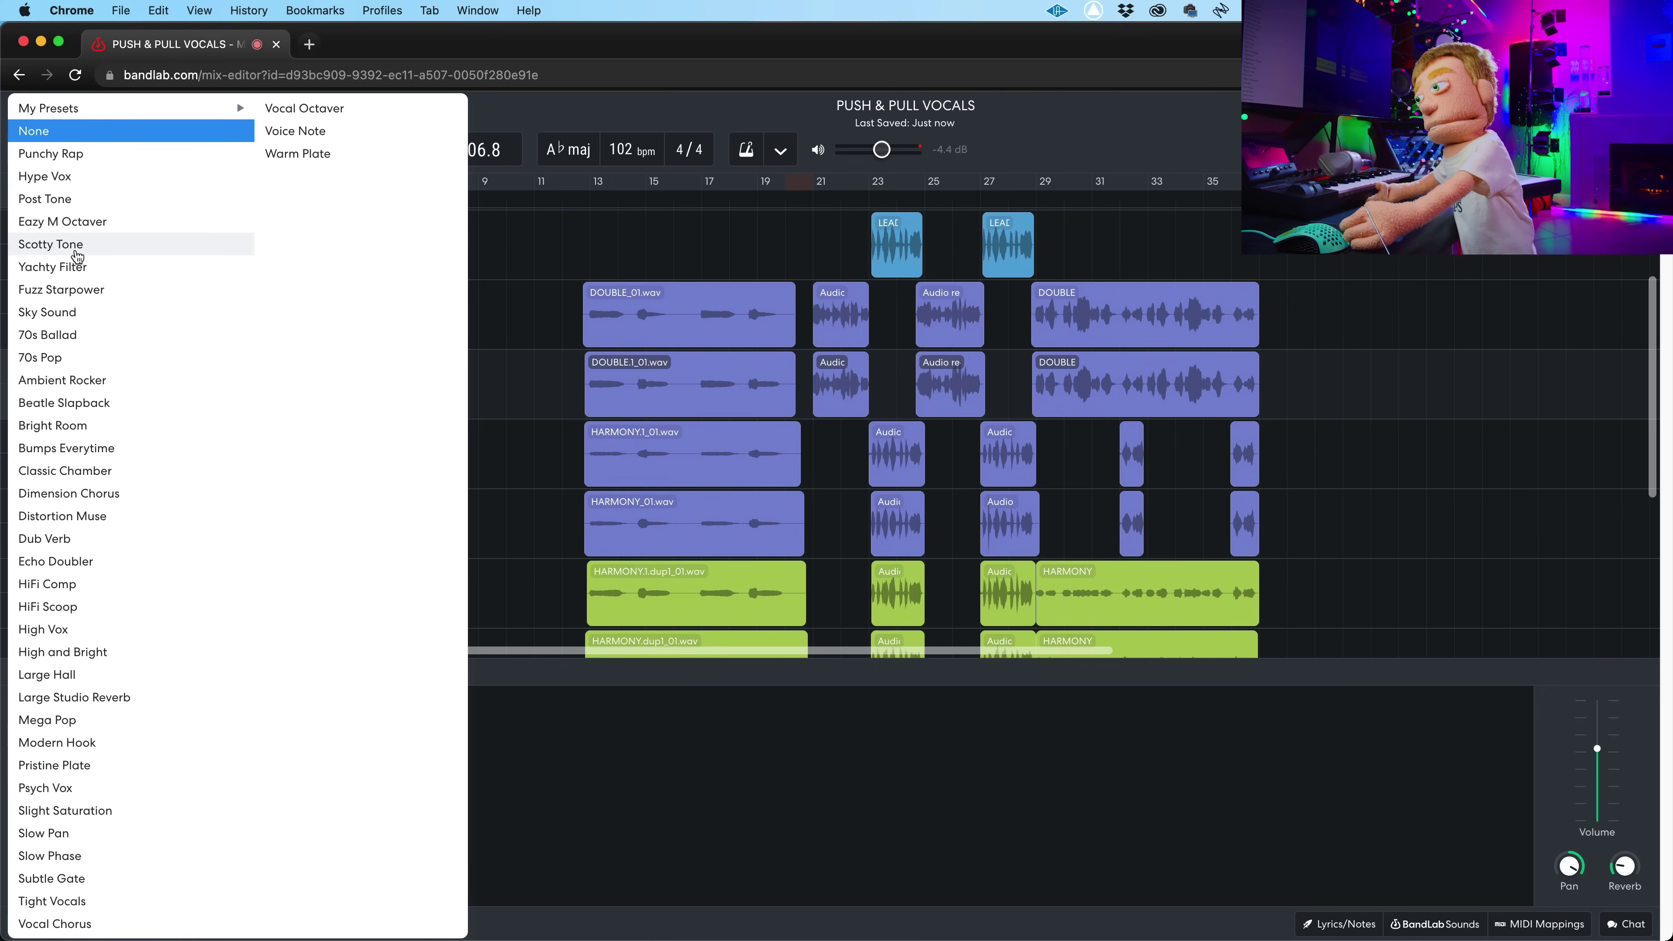
pyautogui.click(310, 113)
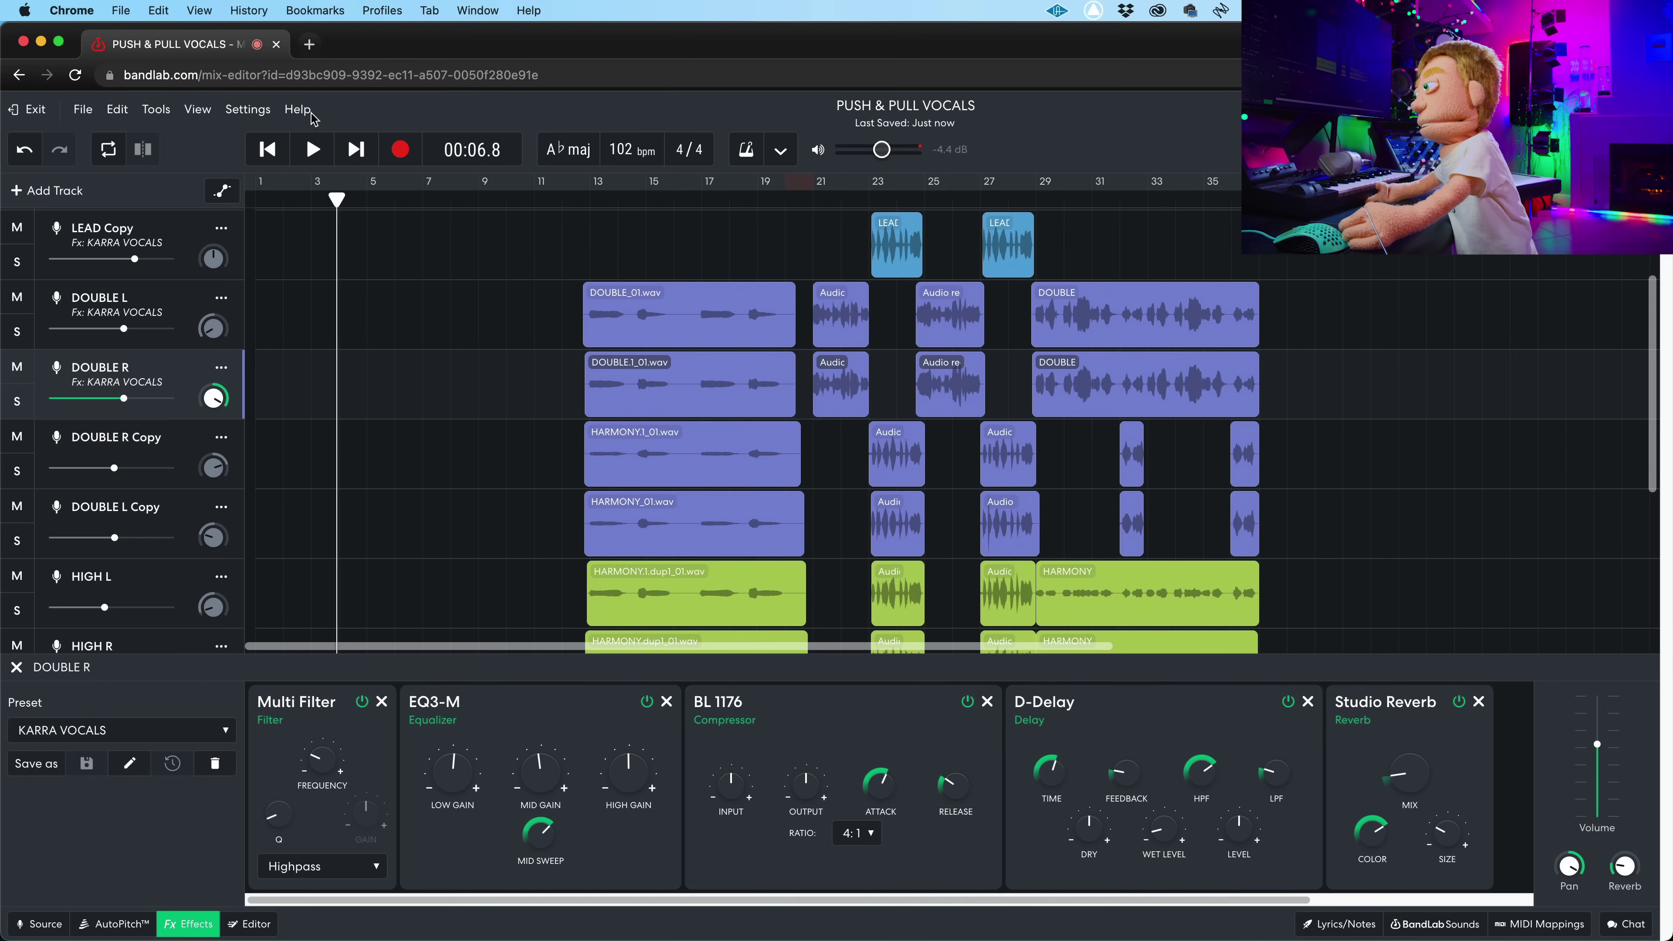
# Step: Raise DOUBLE L's delay wet level automation to 14 and add a delay wet lane on DOUBLE R
pyautogui.click(1034, 480)
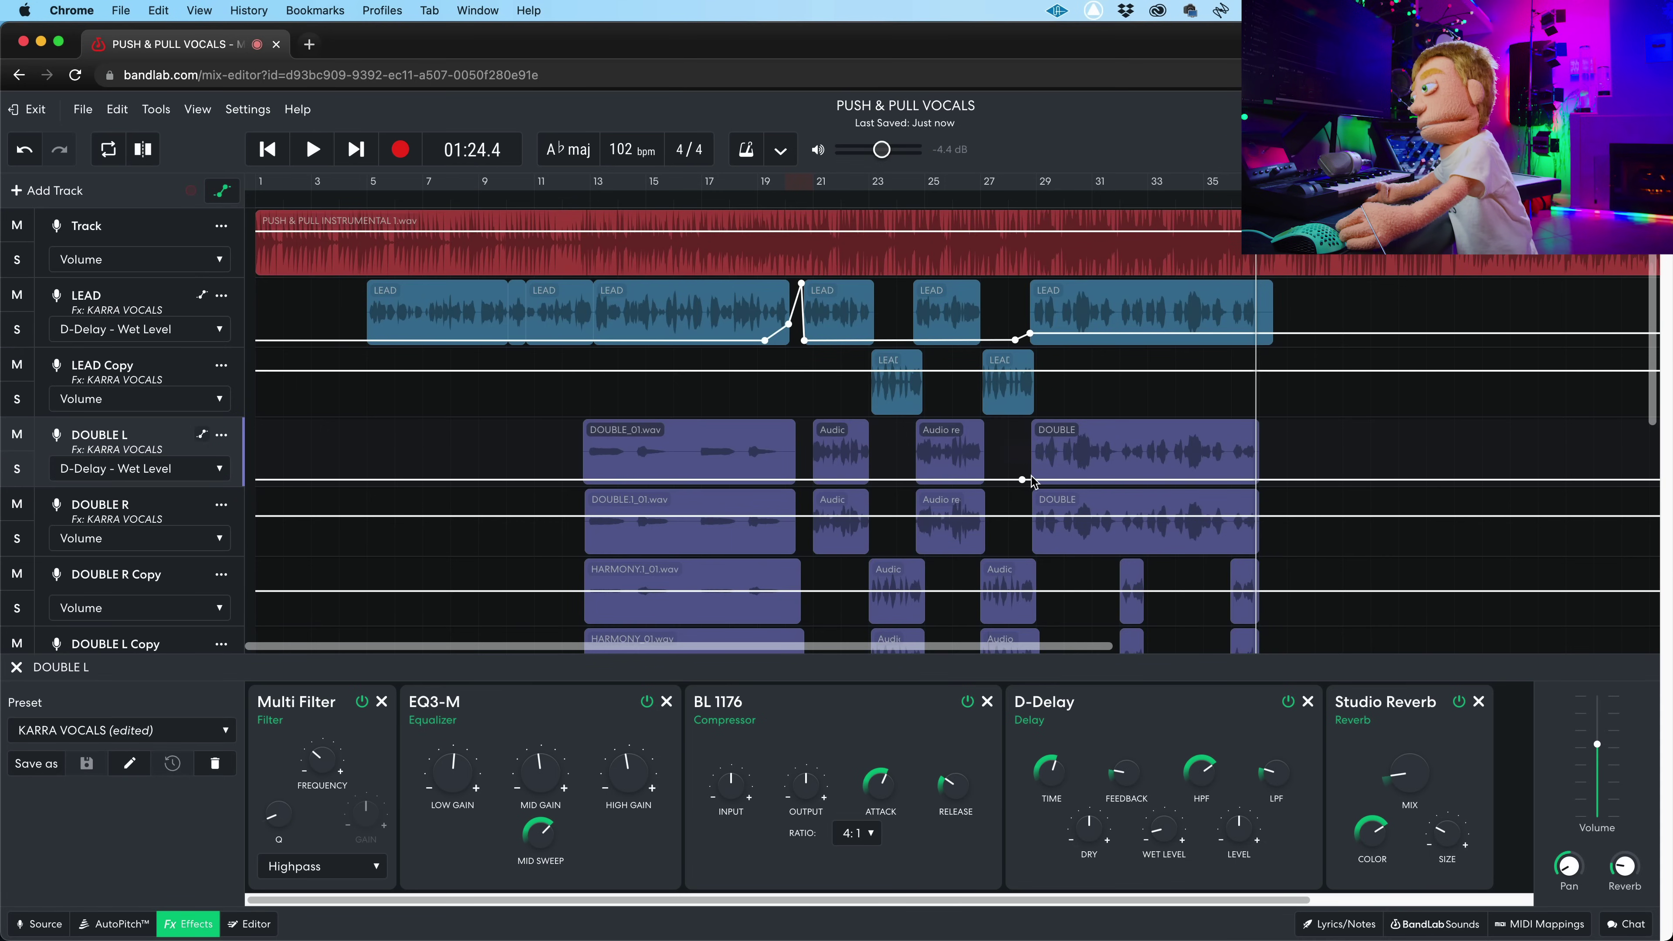
pyautogui.moveTo(1032, 480); pyautogui.dragTo(1032, 474)
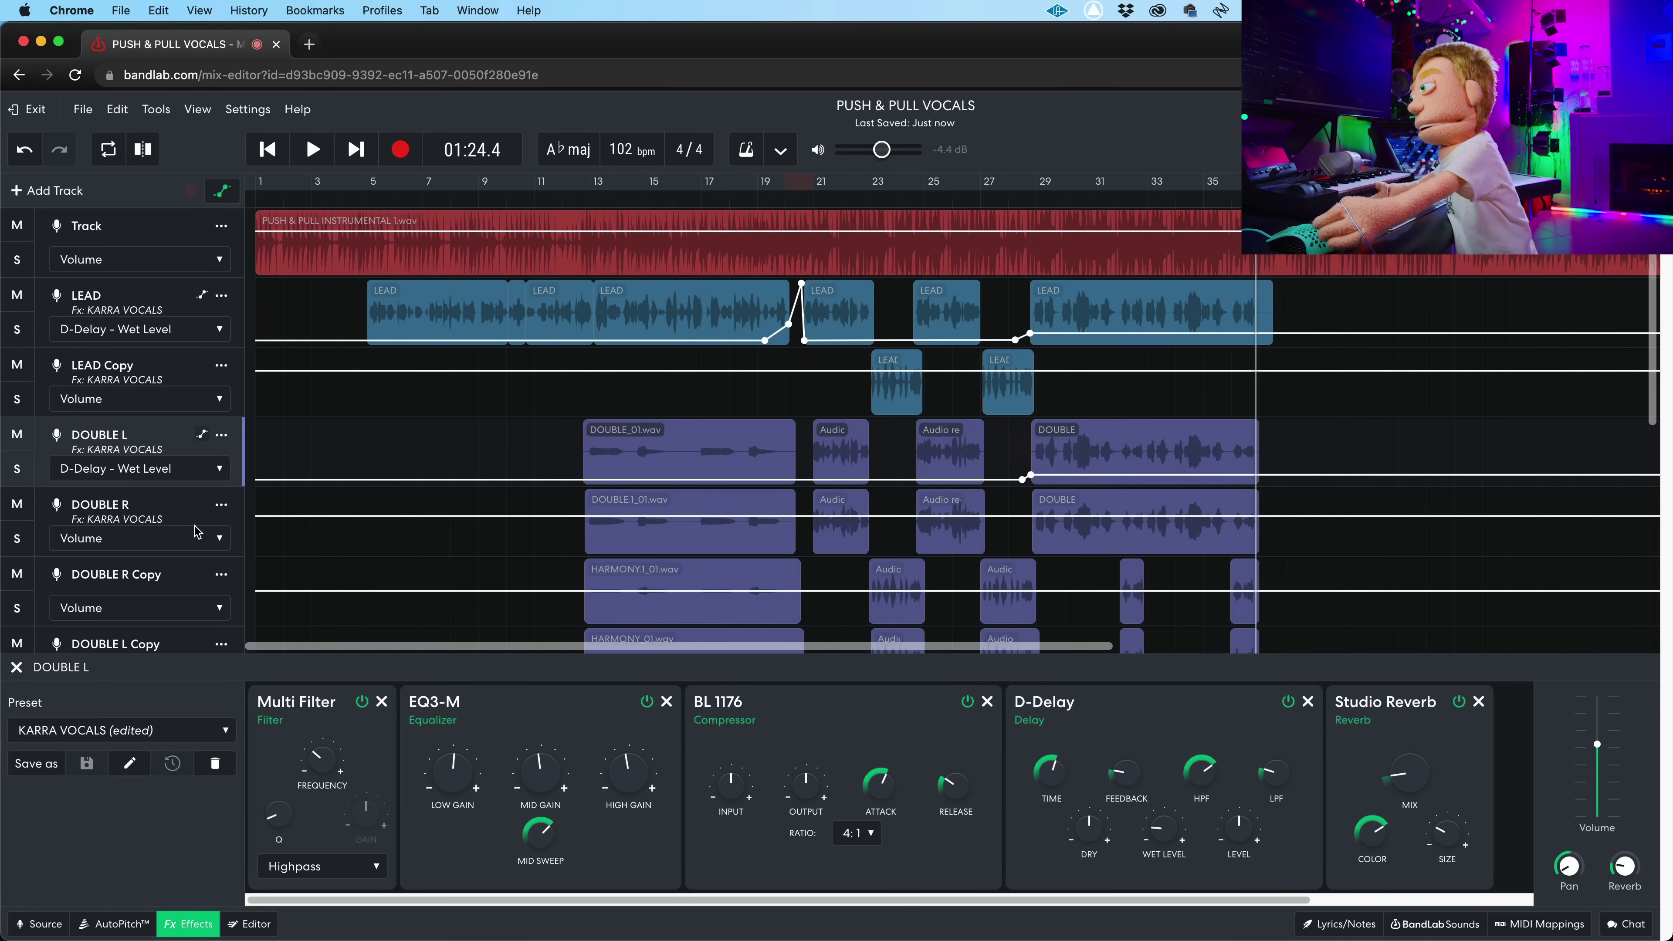
pyautogui.click(177, 539)
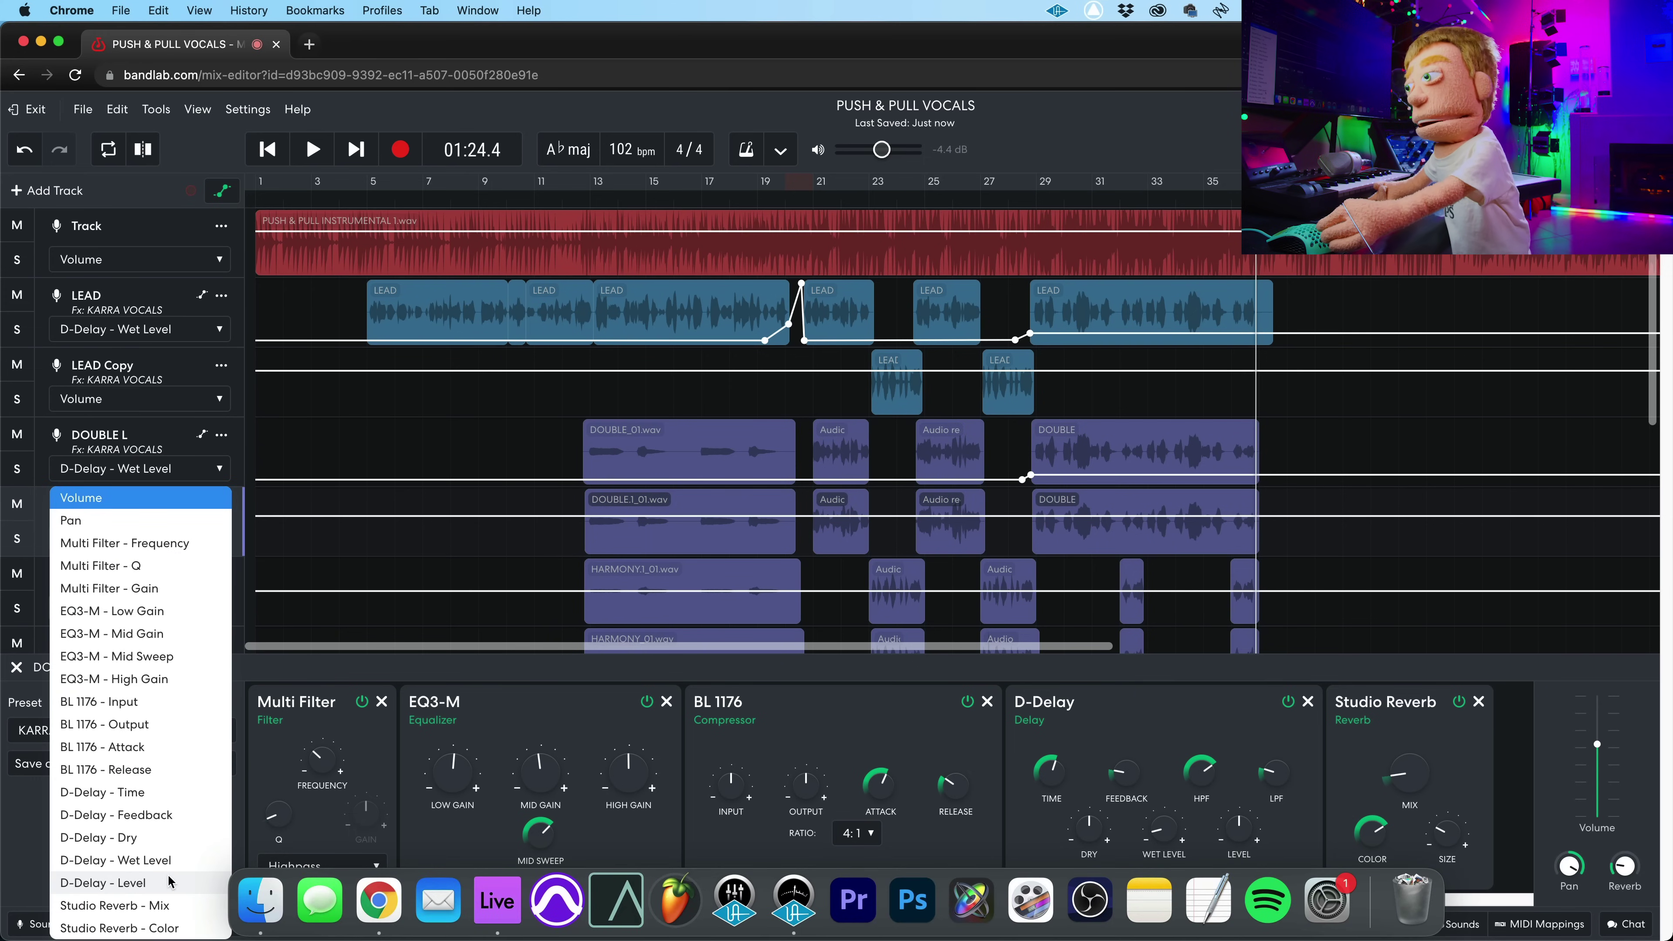
pyautogui.click(165, 860)
# Step: Play from bar 28 and raise DOUBLE R's delay wet level to 21
pyautogui.click(1026, 198)
pyautogui.press('space')
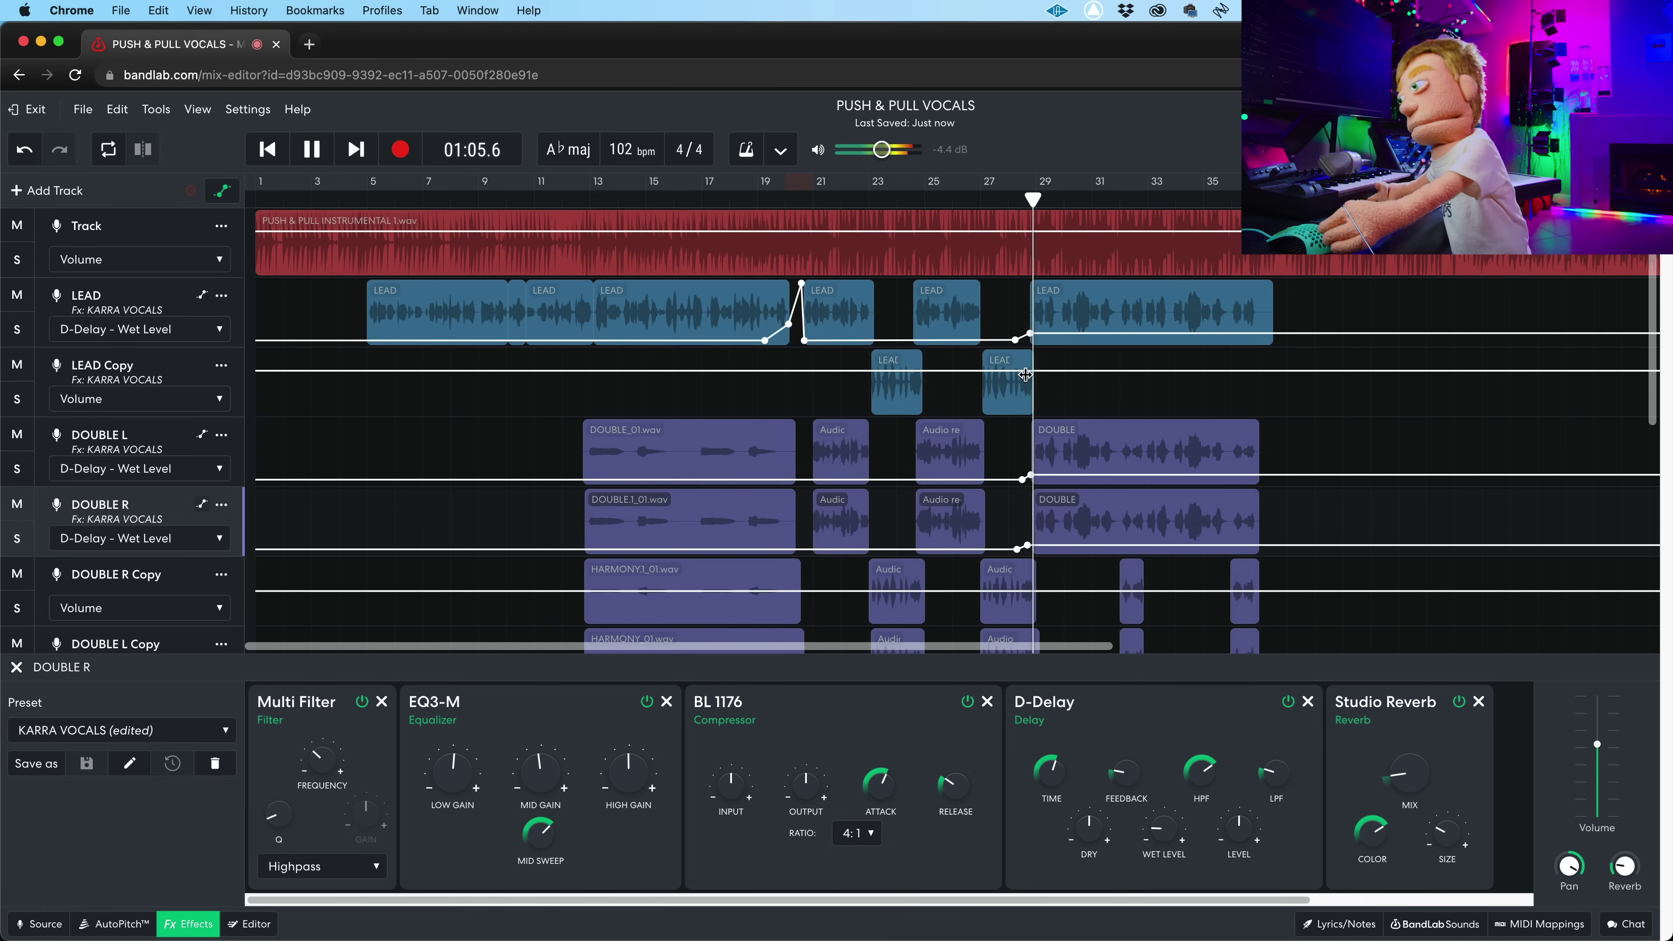
pyautogui.moveTo(1028, 546); pyautogui.dragTo(1030, 543)
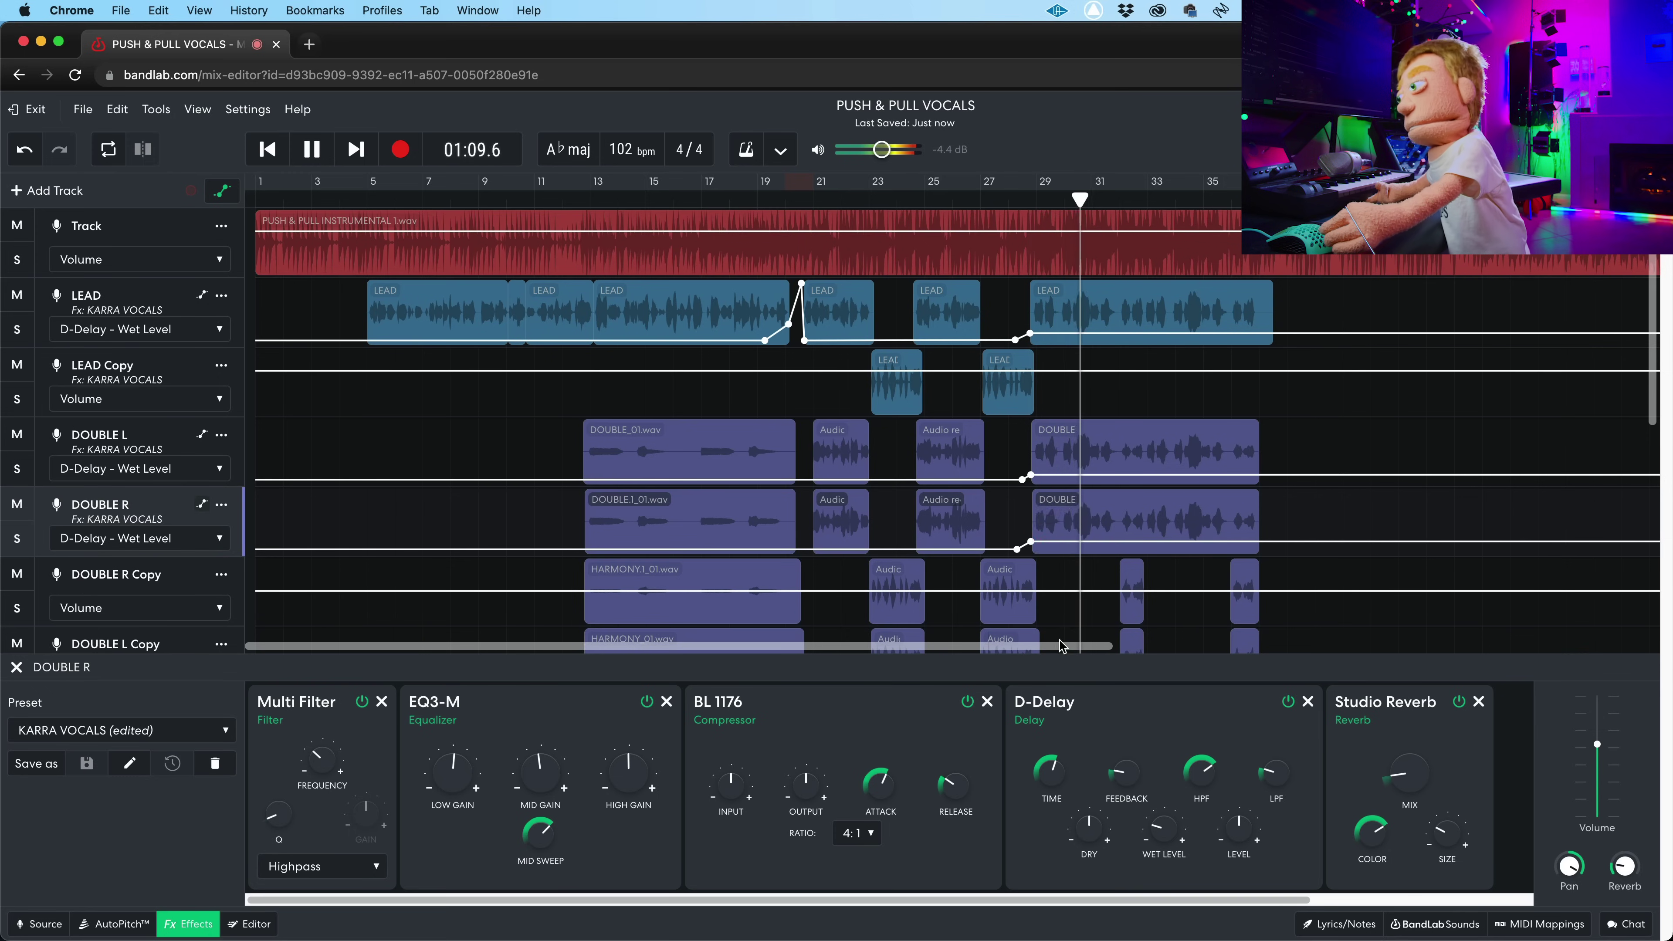
# Step: Show the DOUBLE L track's effects chain
pyautogui.moveTo(1103, 836)
pyautogui.moveTo(1054, 776)
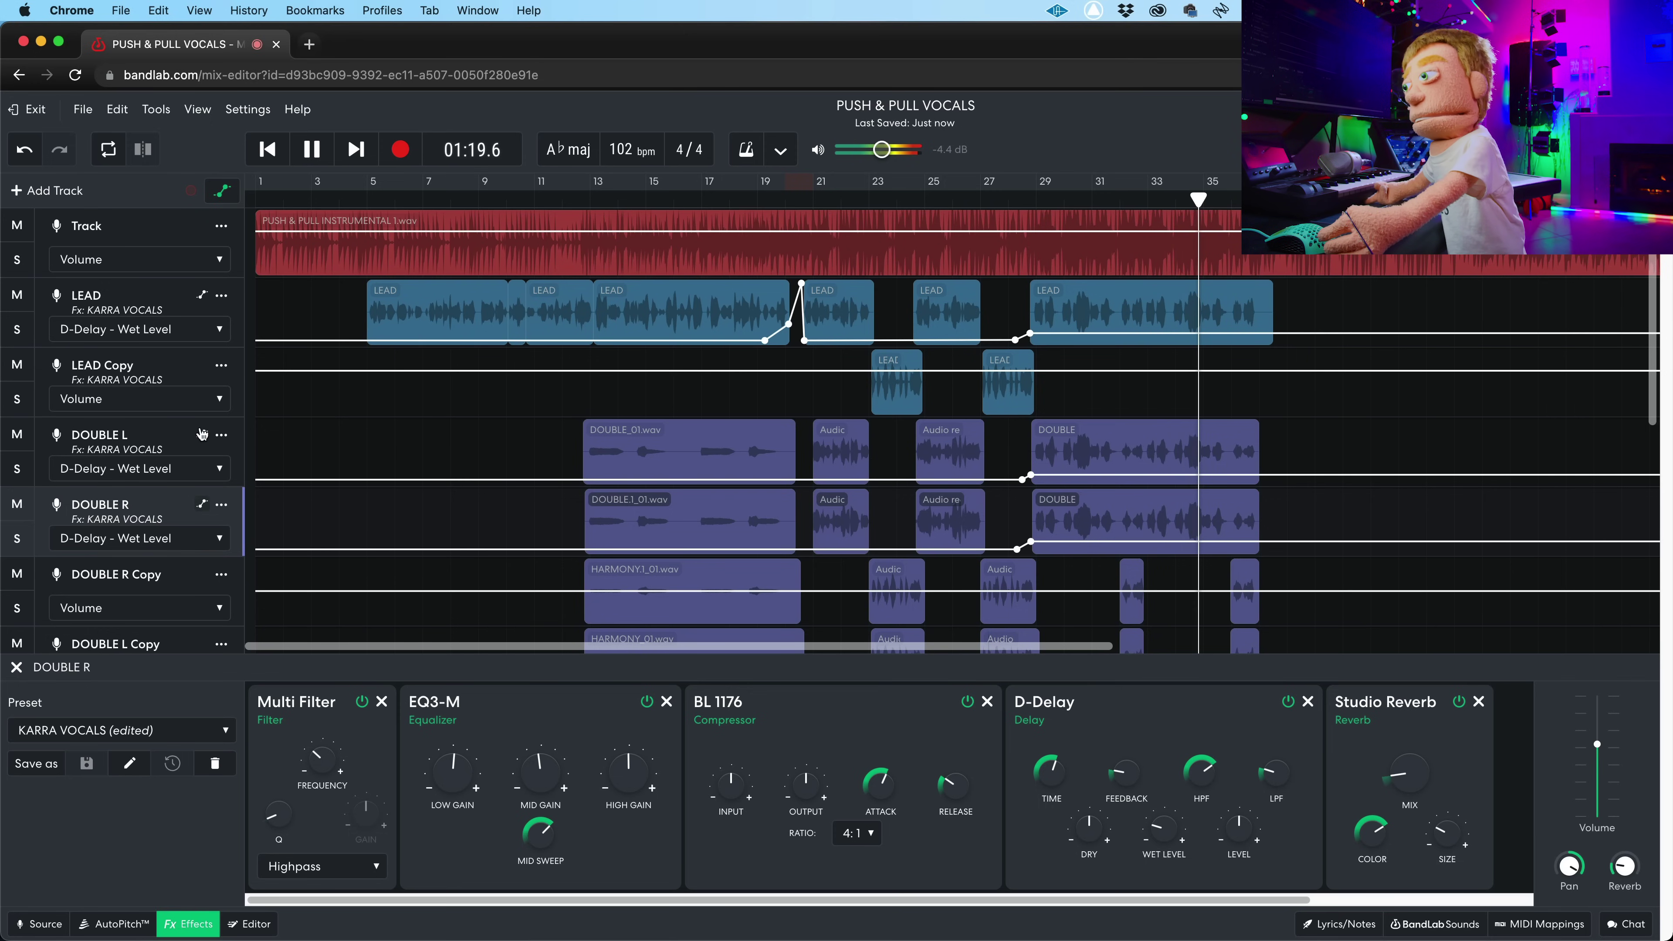
pyautogui.click(153, 429)
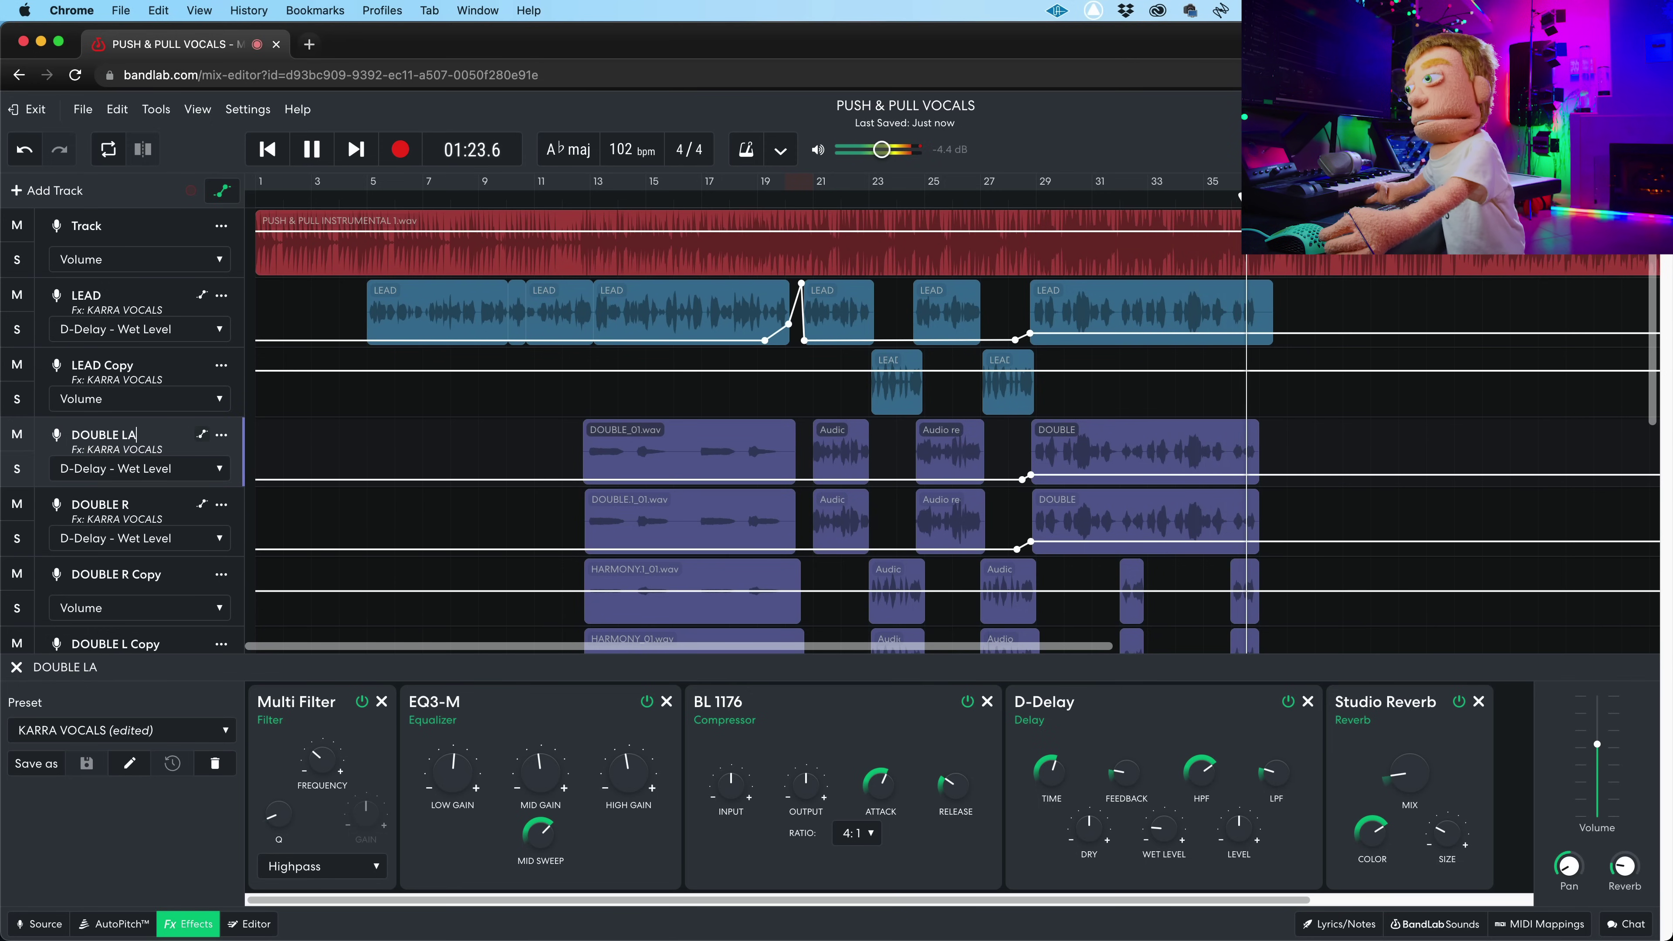
# Step: Stop playback and load the custom vocal preset from My Presets onto ADLIBS
pyautogui.press('space')
pyautogui.scroll(-7, 724, 461)
pyautogui.click(163, 533)
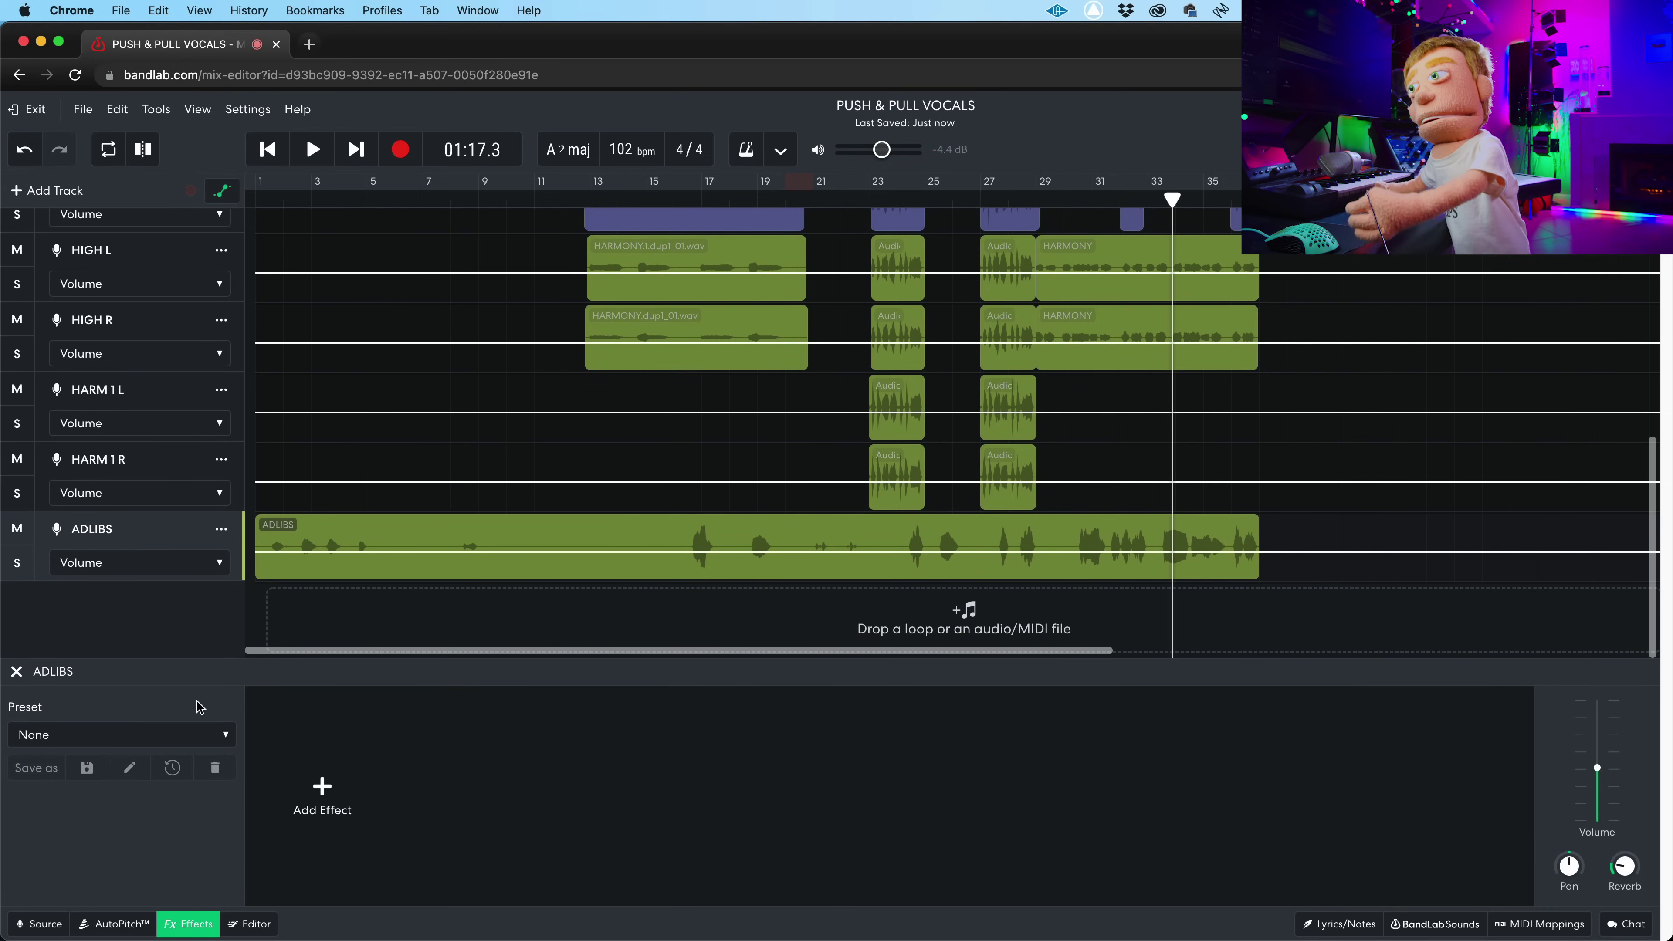
pyautogui.click(174, 740)
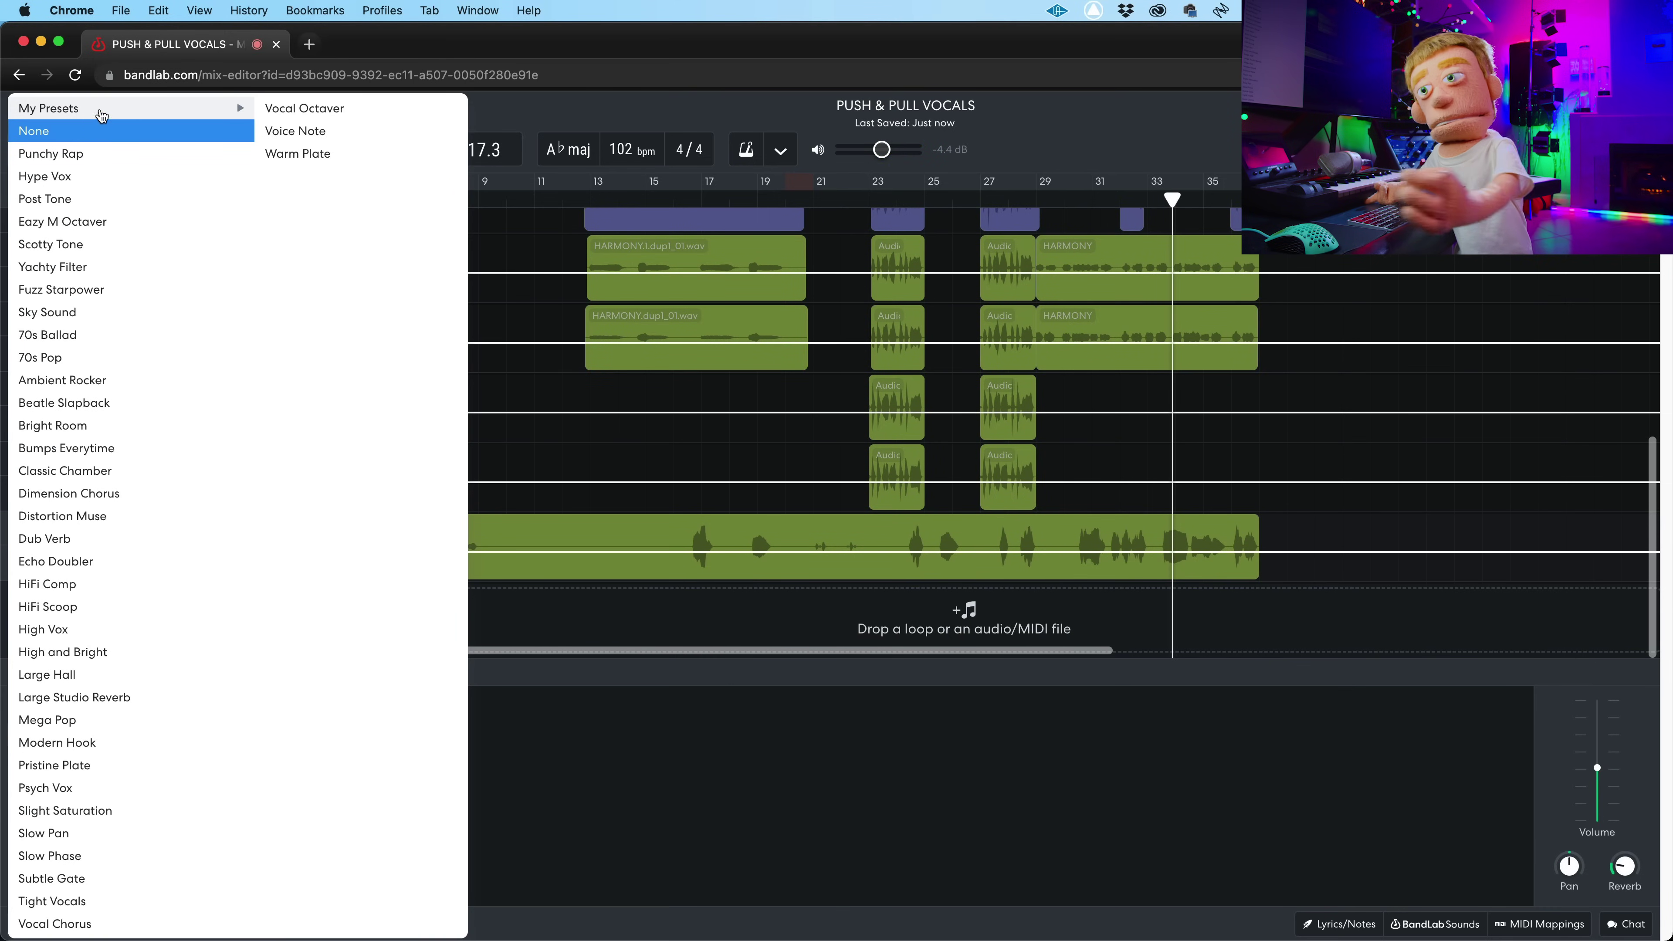
pyautogui.click(310, 109)
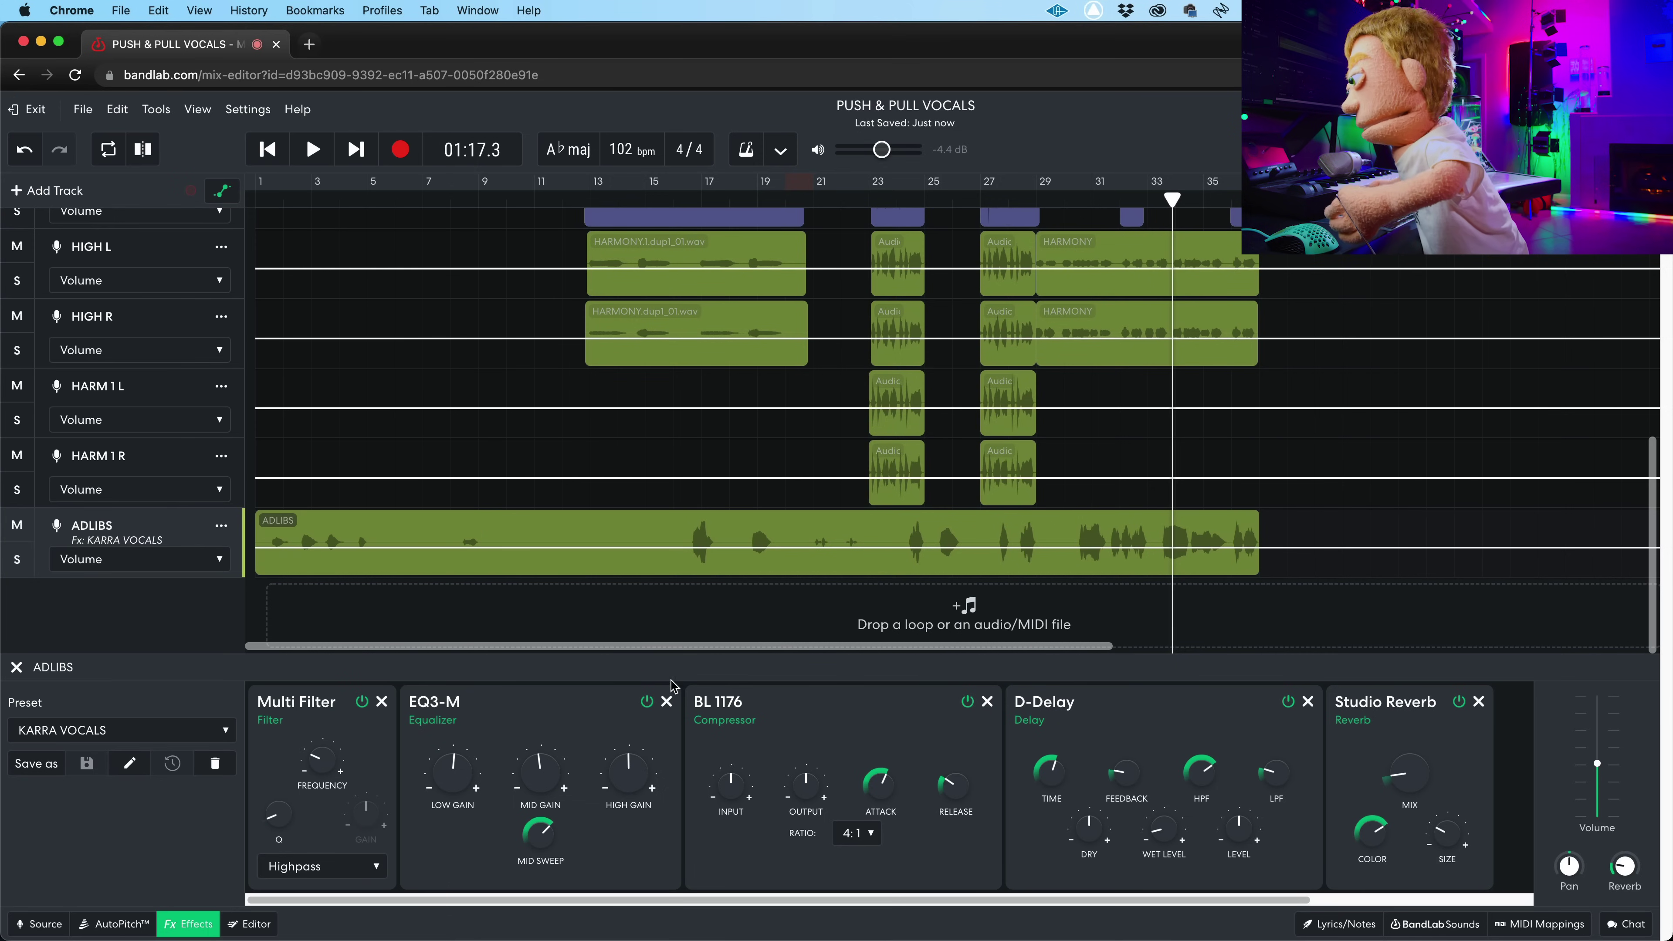
# Step: Set the ADLIBS BL 1176 compressor ratio to 12:1
pyautogui.click(856, 833)
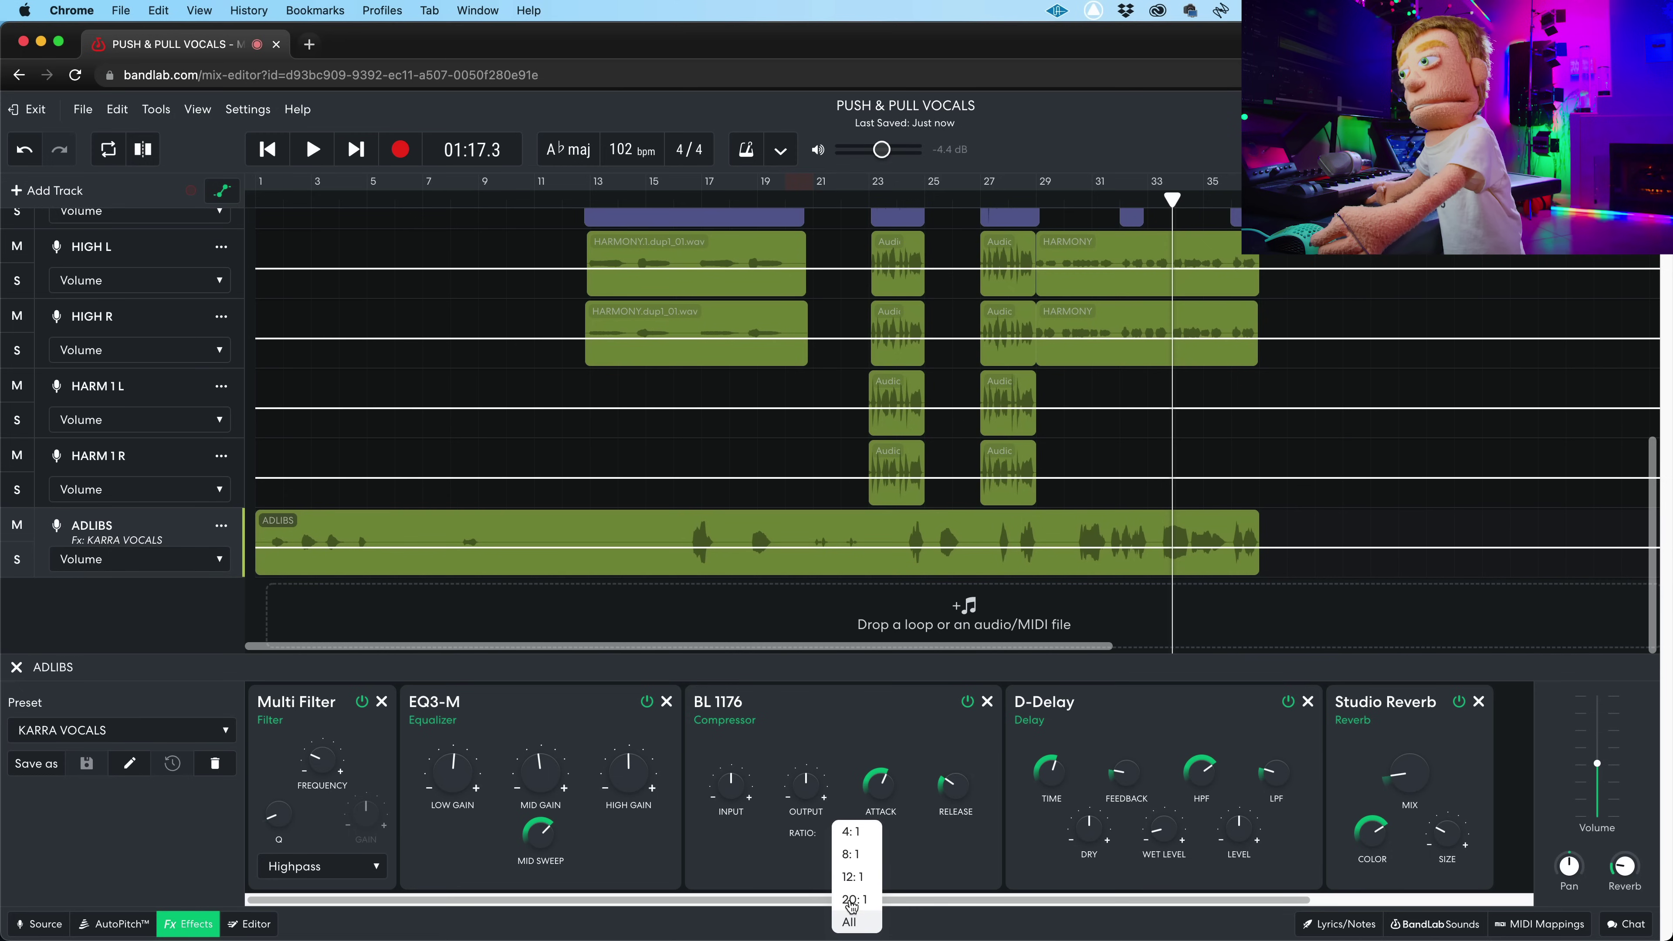
pyautogui.click(853, 877)
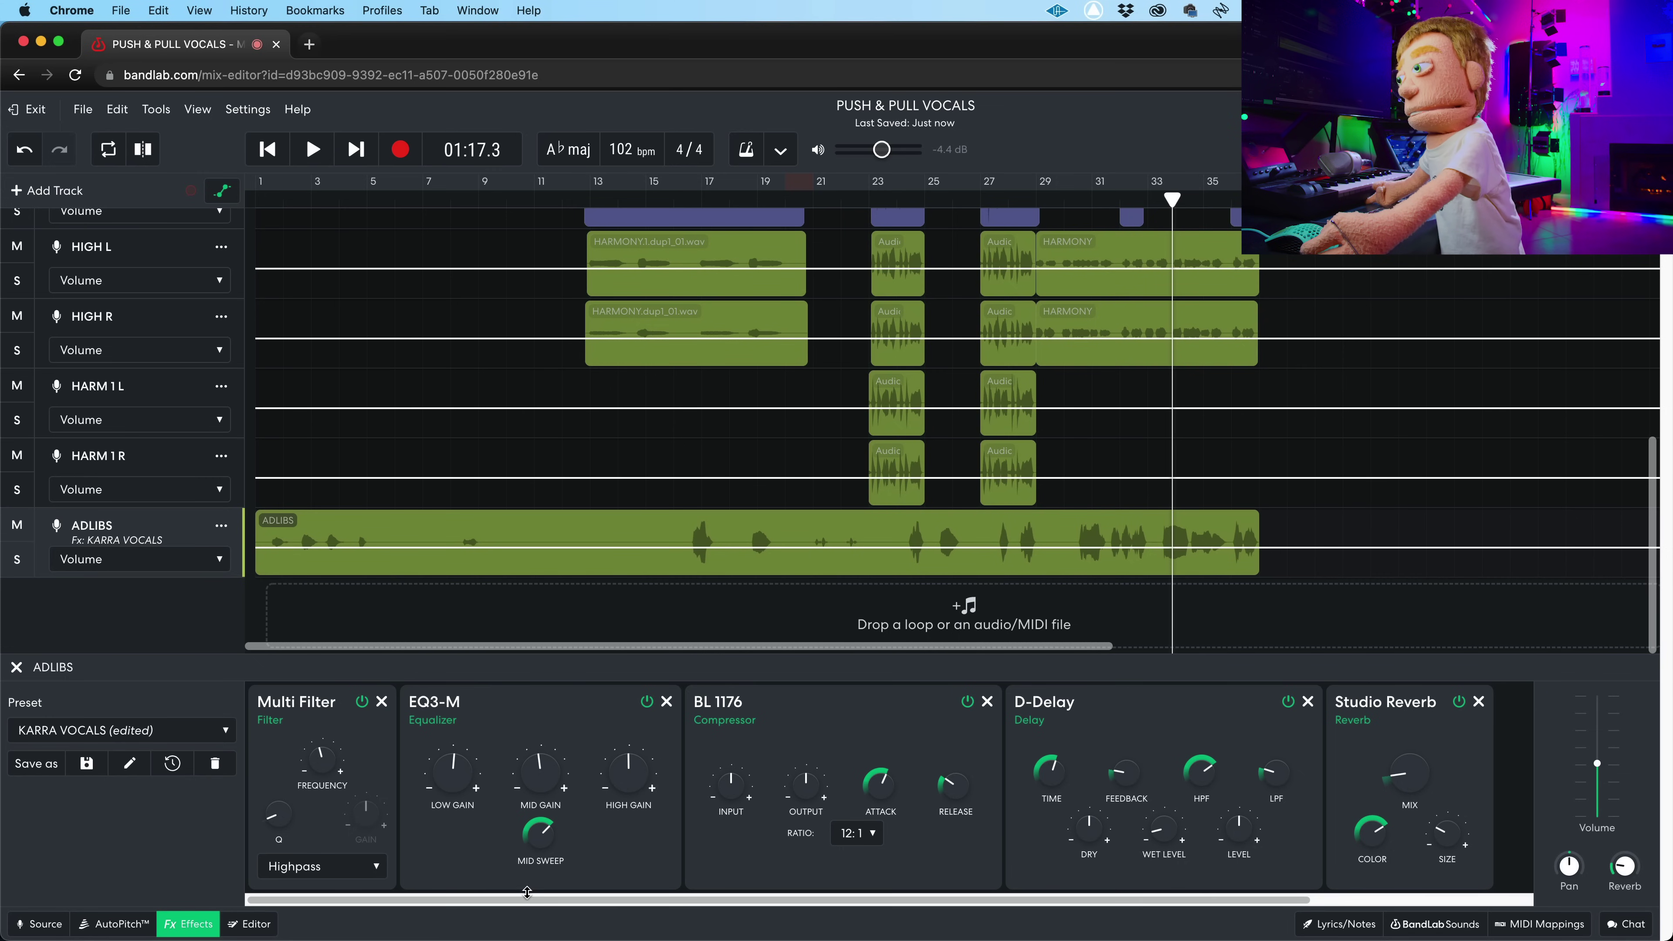
pyautogui.moveTo(530, 901); pyautogui.dragTo(699, 908)
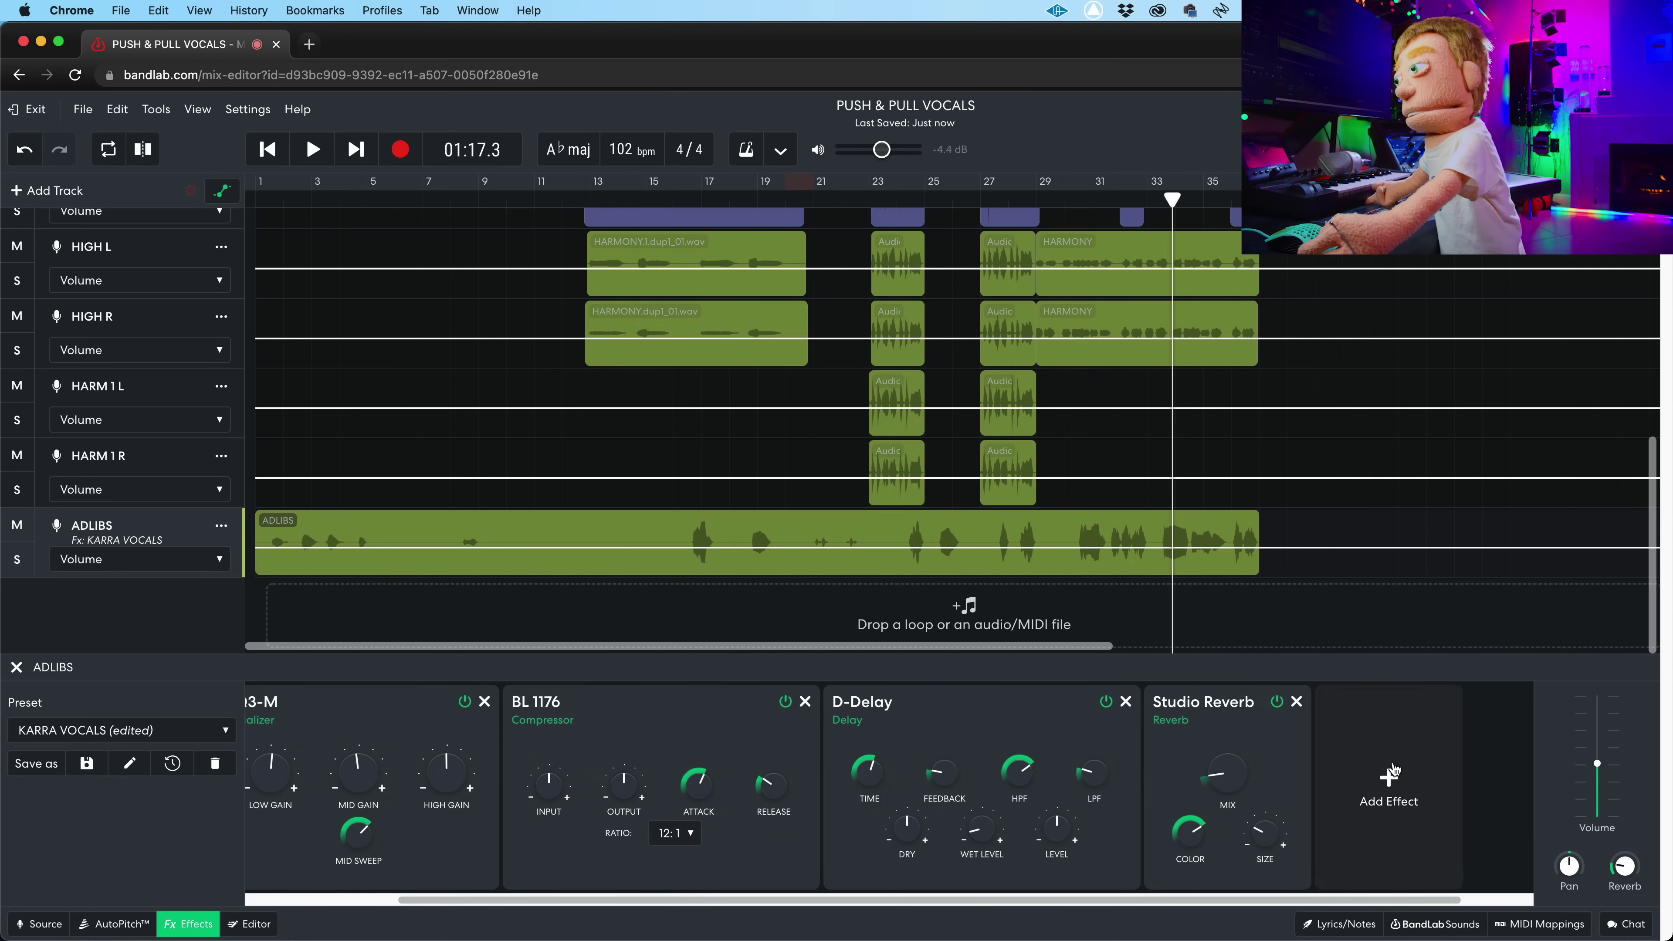
# Step: Add a Lowpass Multi Filter at the end of the ADLIBS chain and audition it
pyautogui.click(1388, 781)
pyautogui.moveTo(1393, 738)
pyautogui.moveTo(1445, 860)
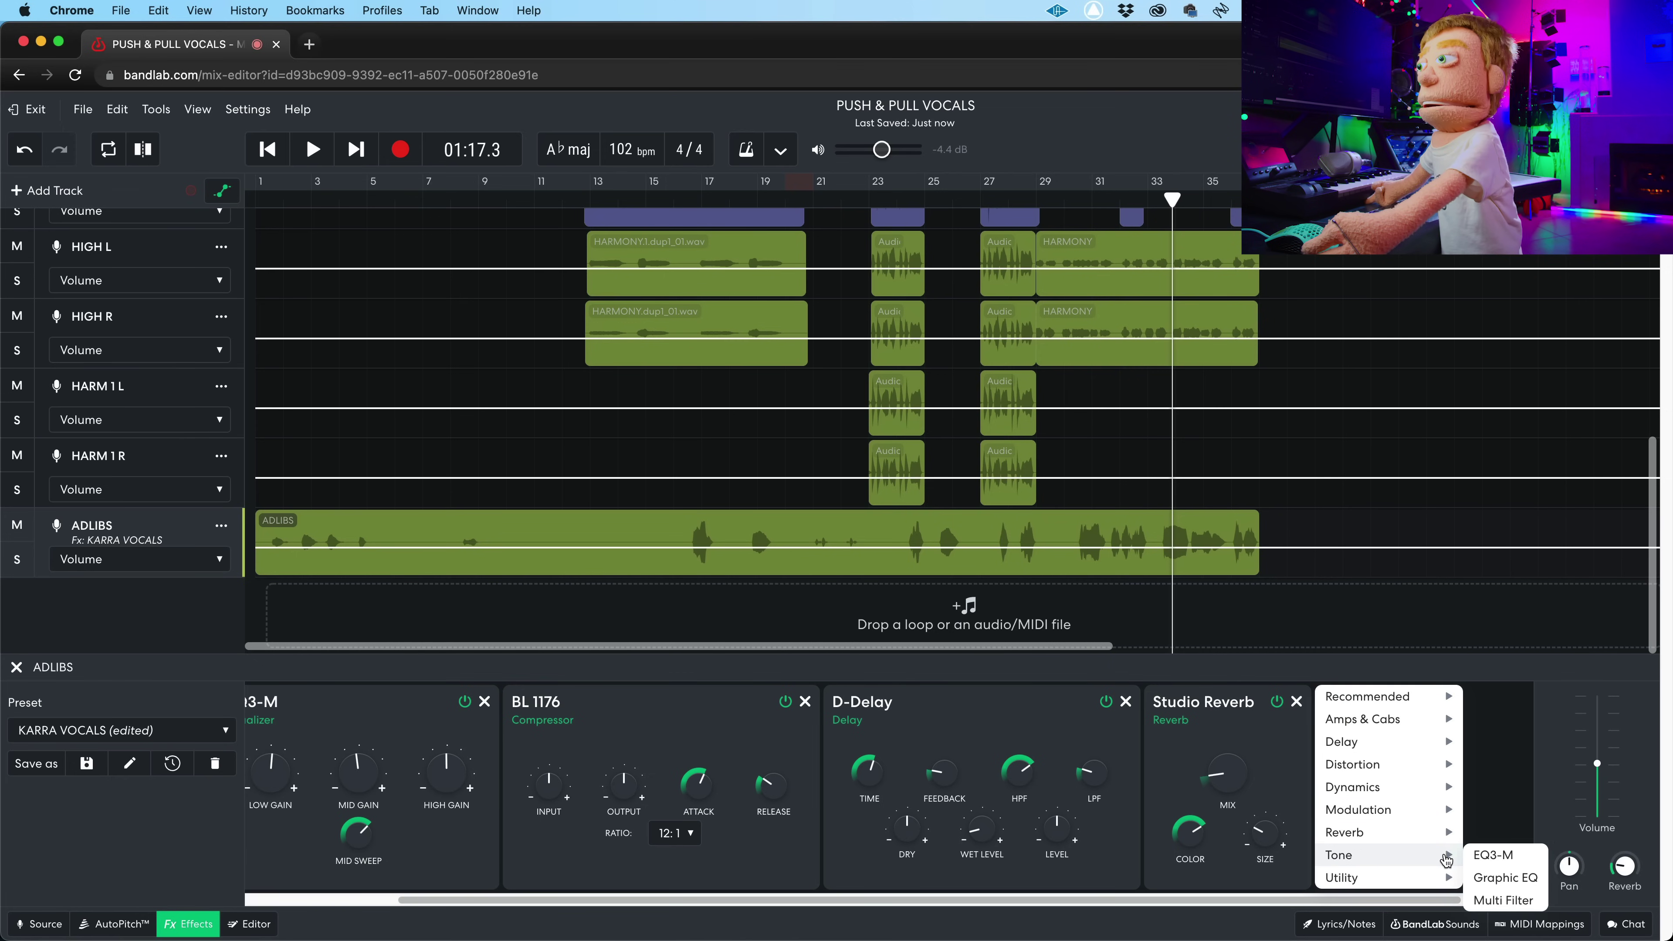
pyautogui.click(1514, 901)
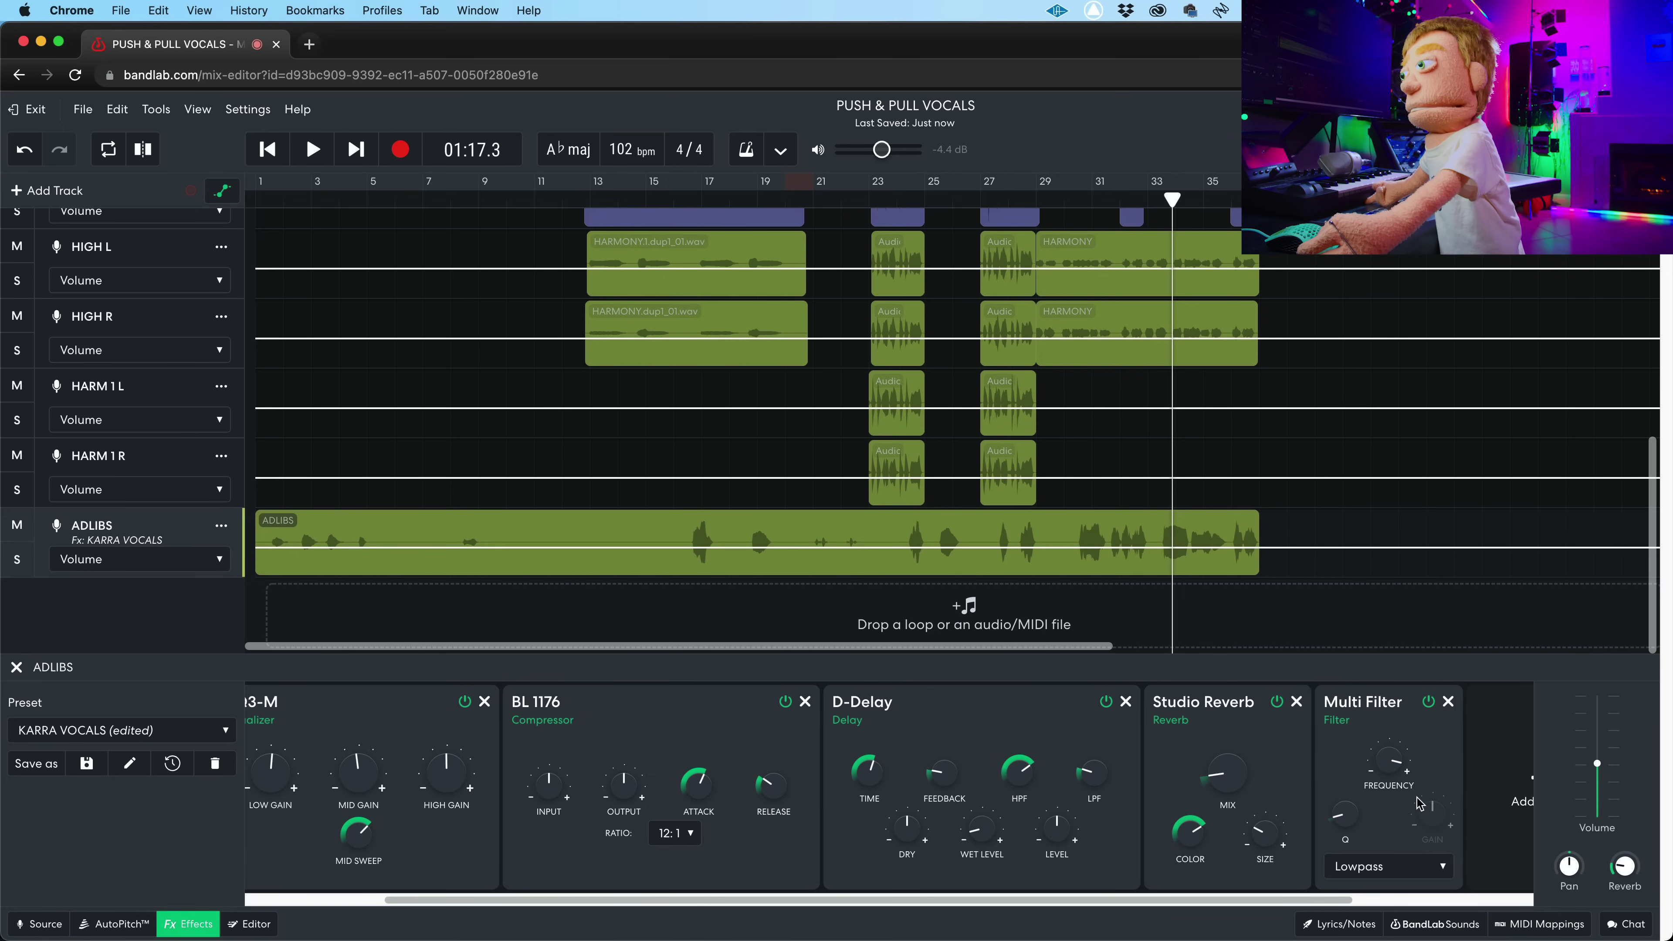
pyautogui.press('space')
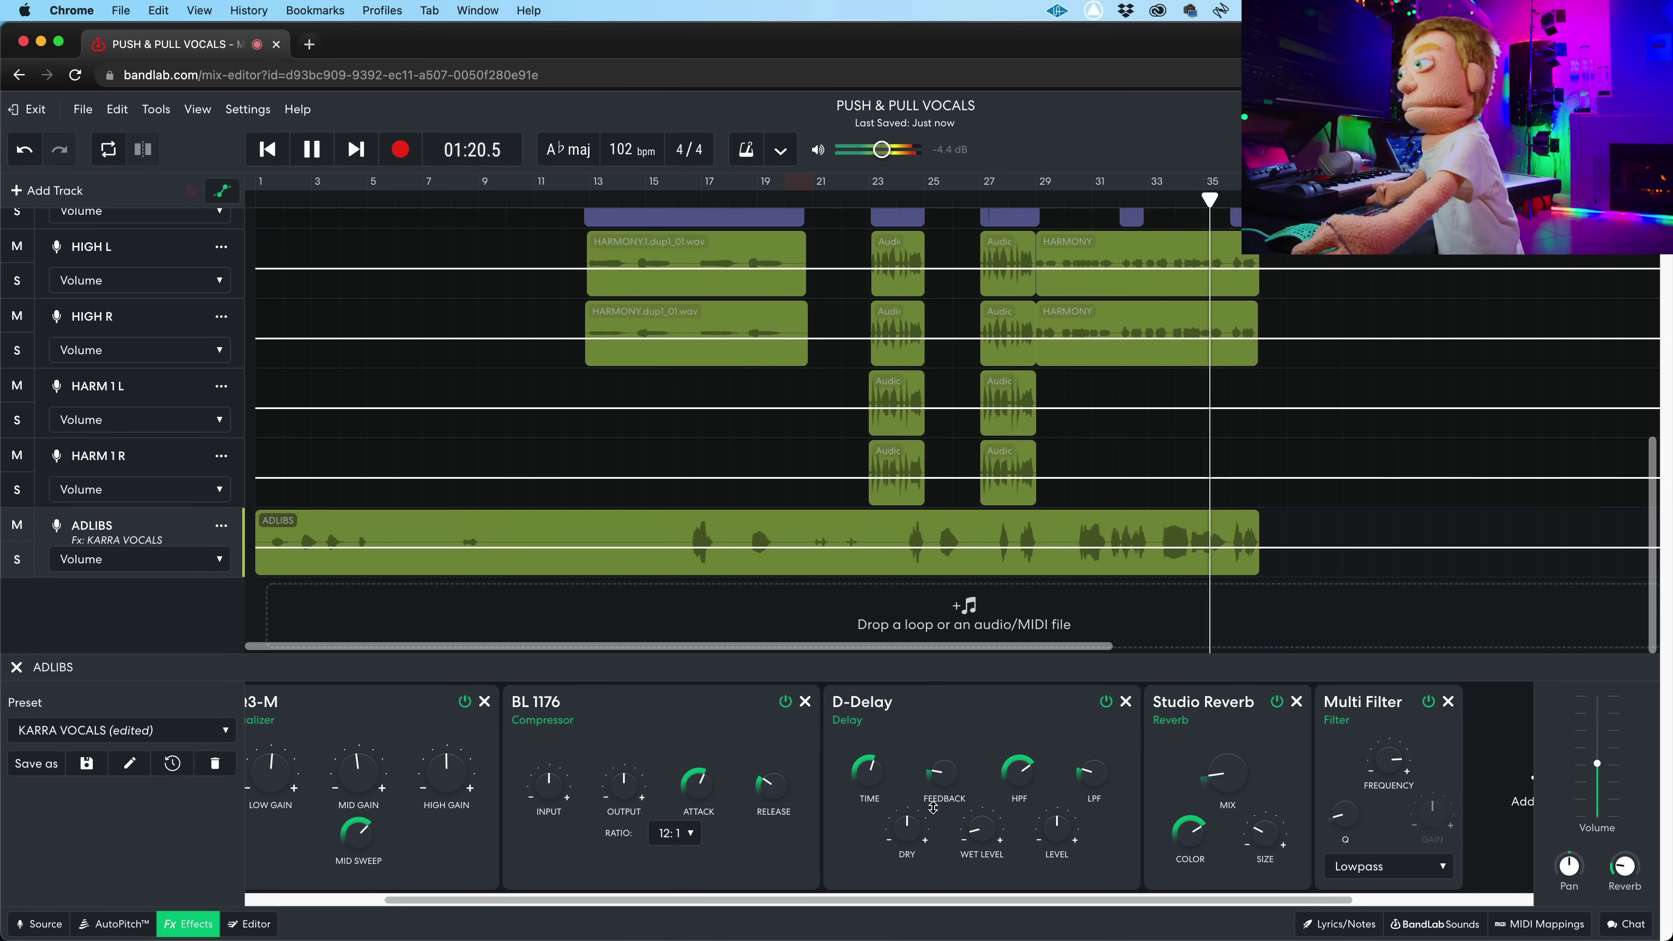
pyautogui.moveTo(1247, 757)
pyautogui.press('space')
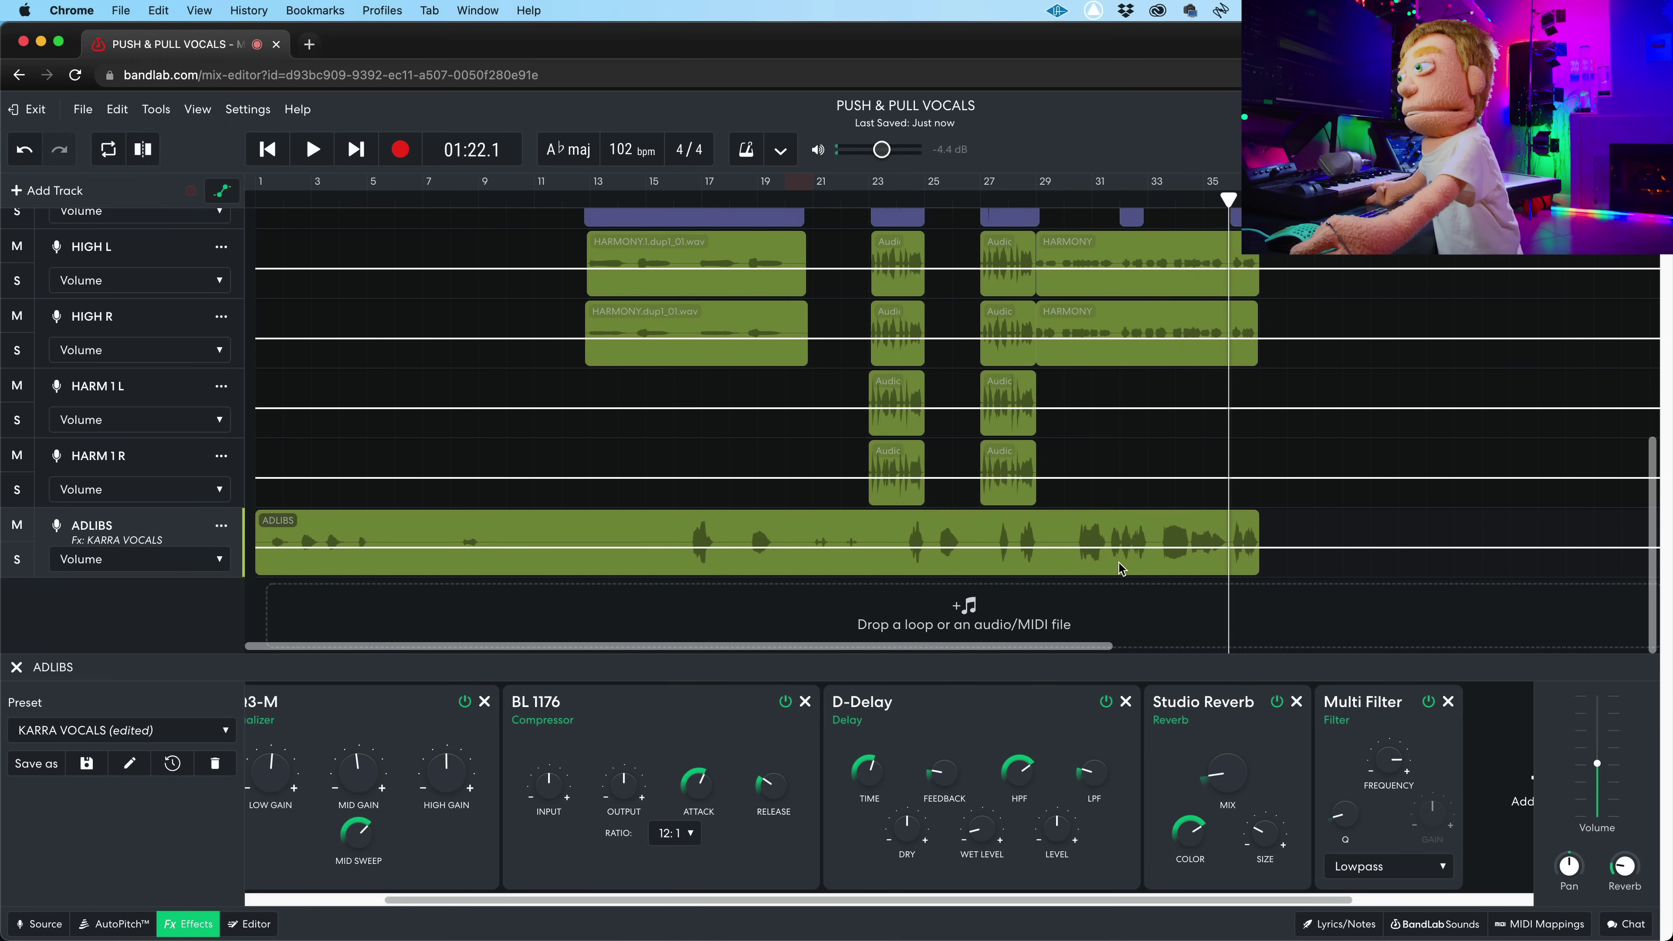
# Step: Add an ST Chorus right after the compressor and play the song from the start
pyautogui.click(1489, 765)
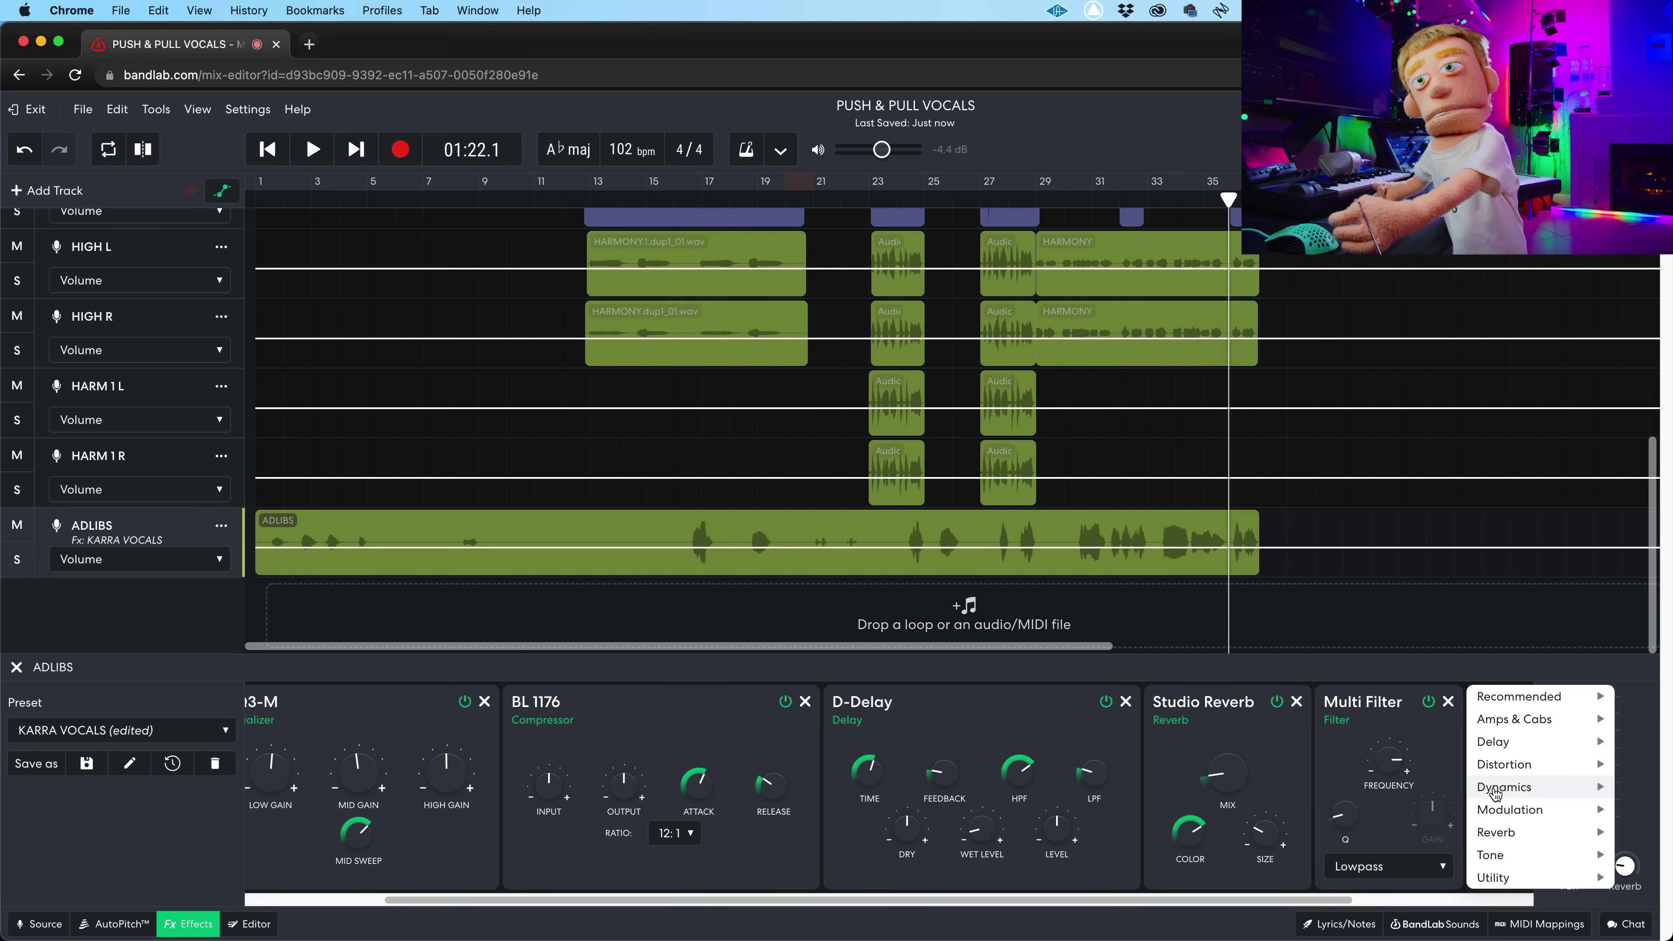
pyautogui.moveTo(1504, 814)
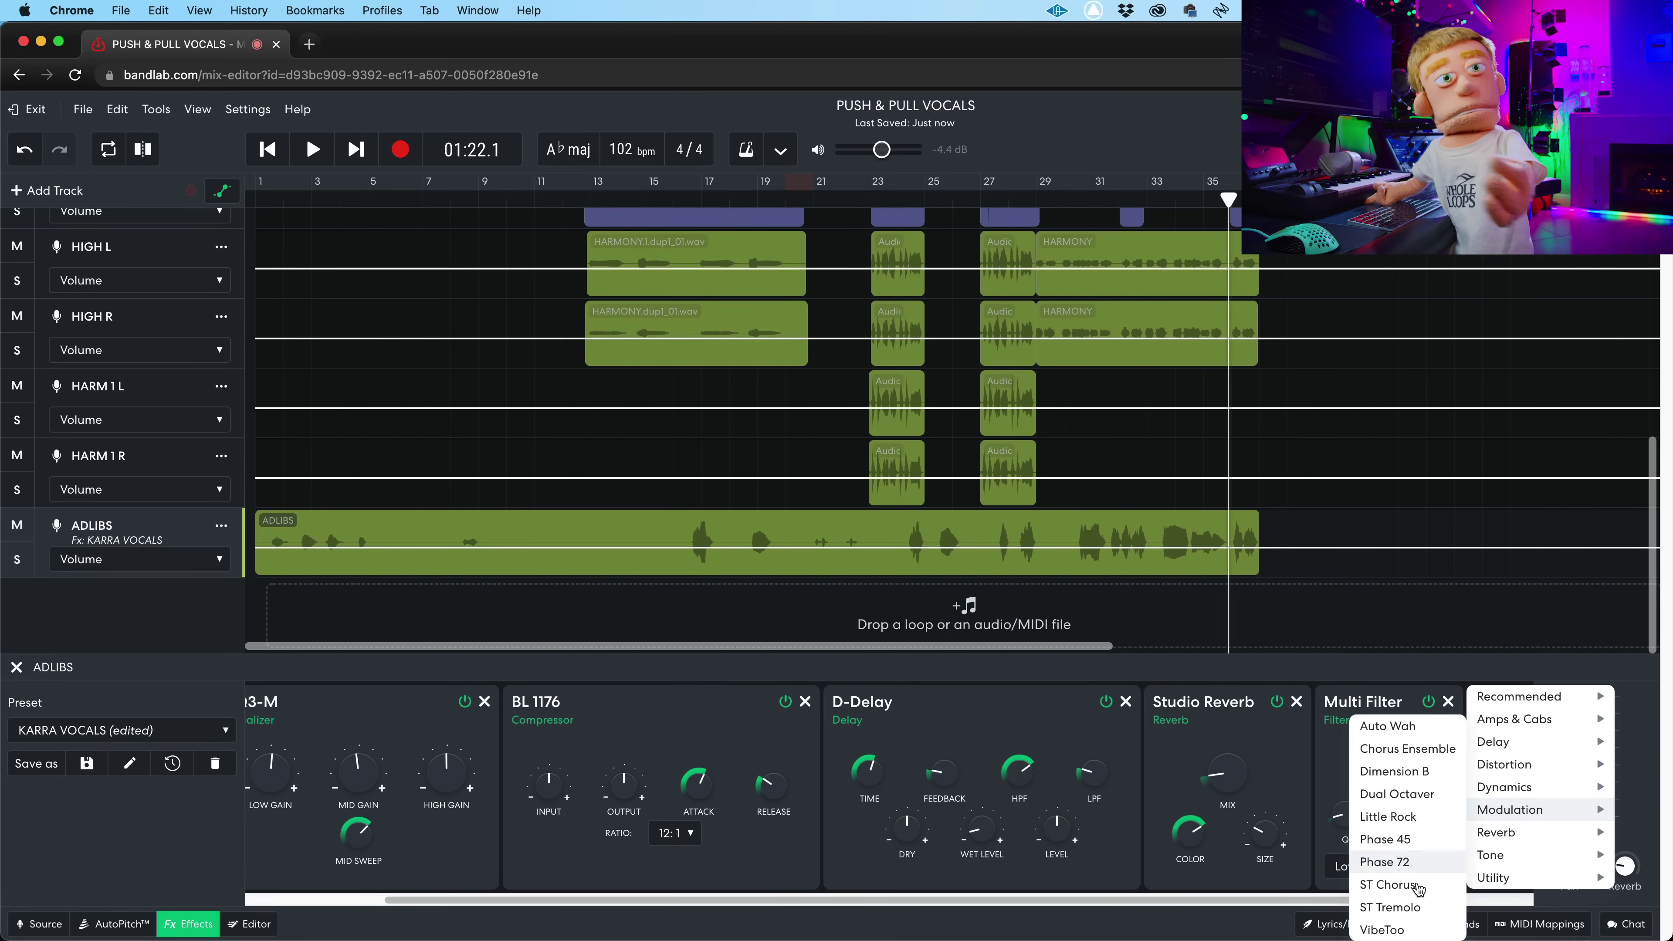
pyautogui.click(1426, 884)
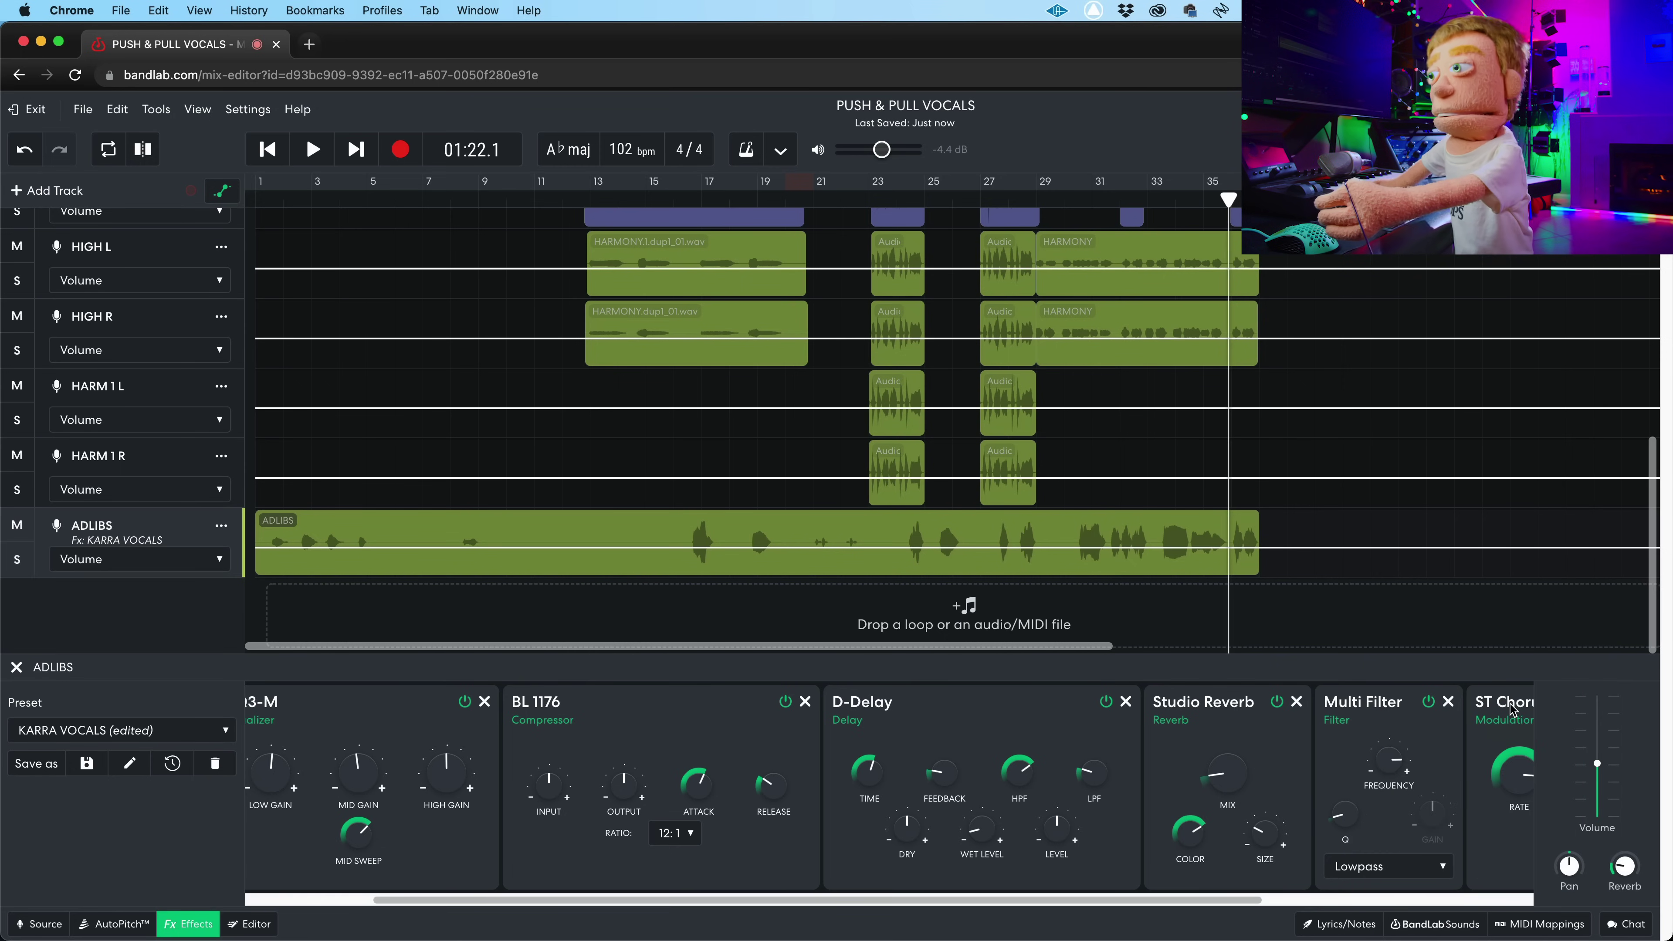
pyautogui.moveTo(1511, 709); pyautogui.dragTo(831, 712)
pyautogui.moveTo(389, 191); pyautogui.dragTo(223, 206)
pyautogui.press('space')
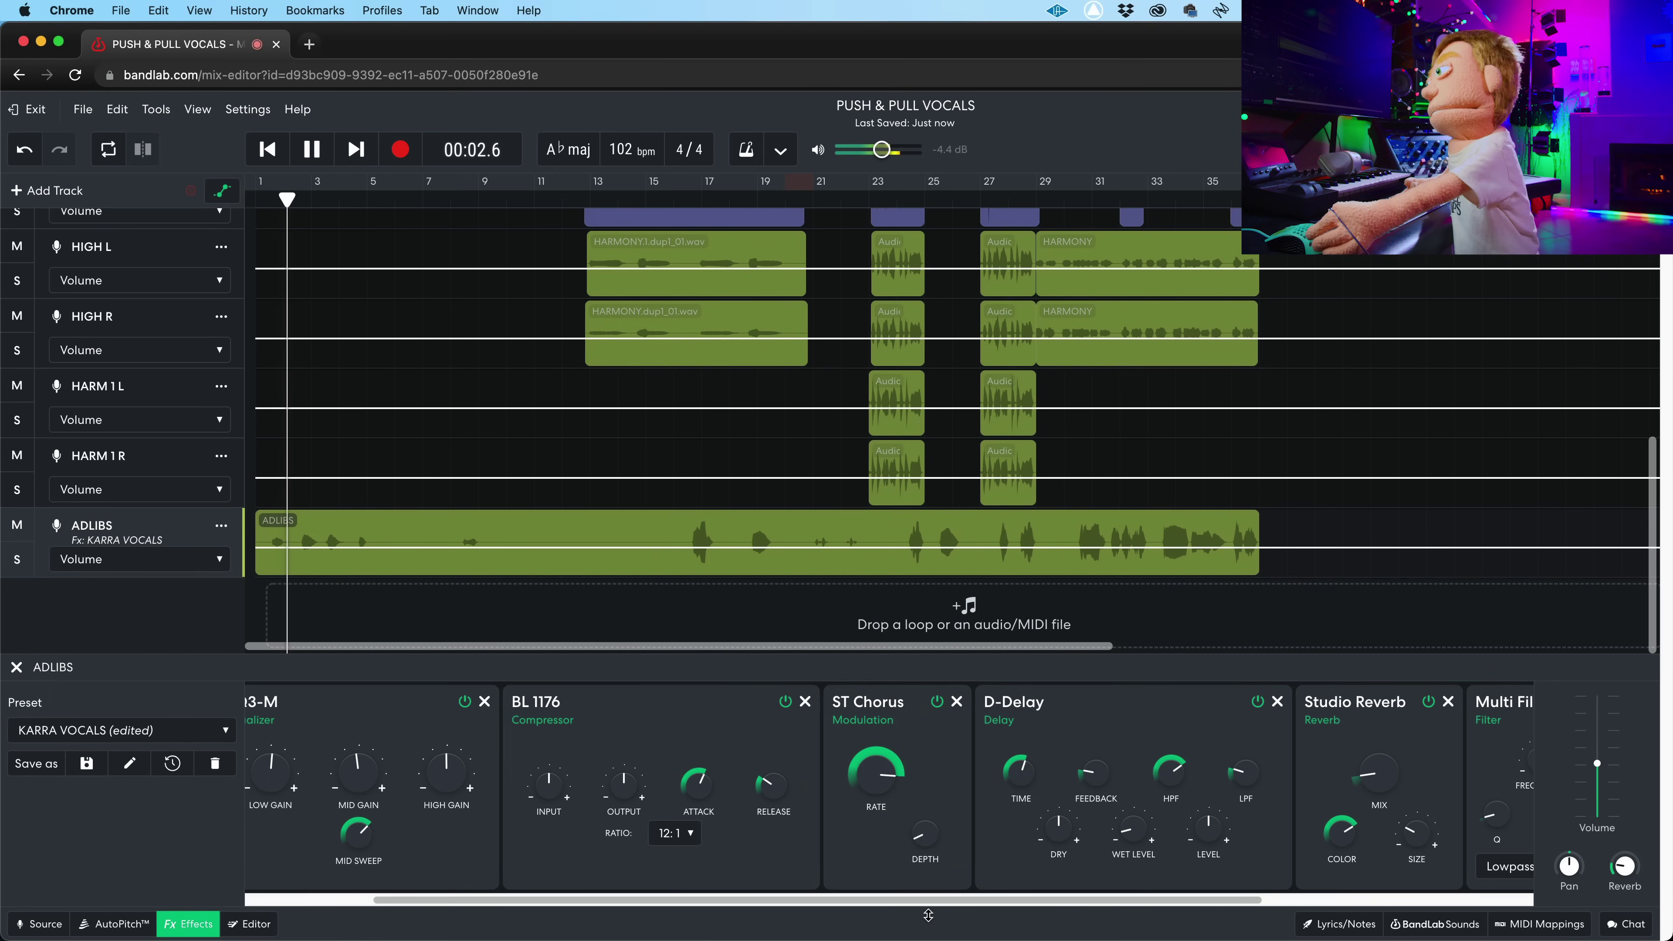
# Step: Cut the EQ3-M low gain to -3.0 dB and resume playback to listen
pyautogui.moveTo(1213, 908); pyautogui.dragTo(935, 913)
pyautogui.moveTo(1106, 837)
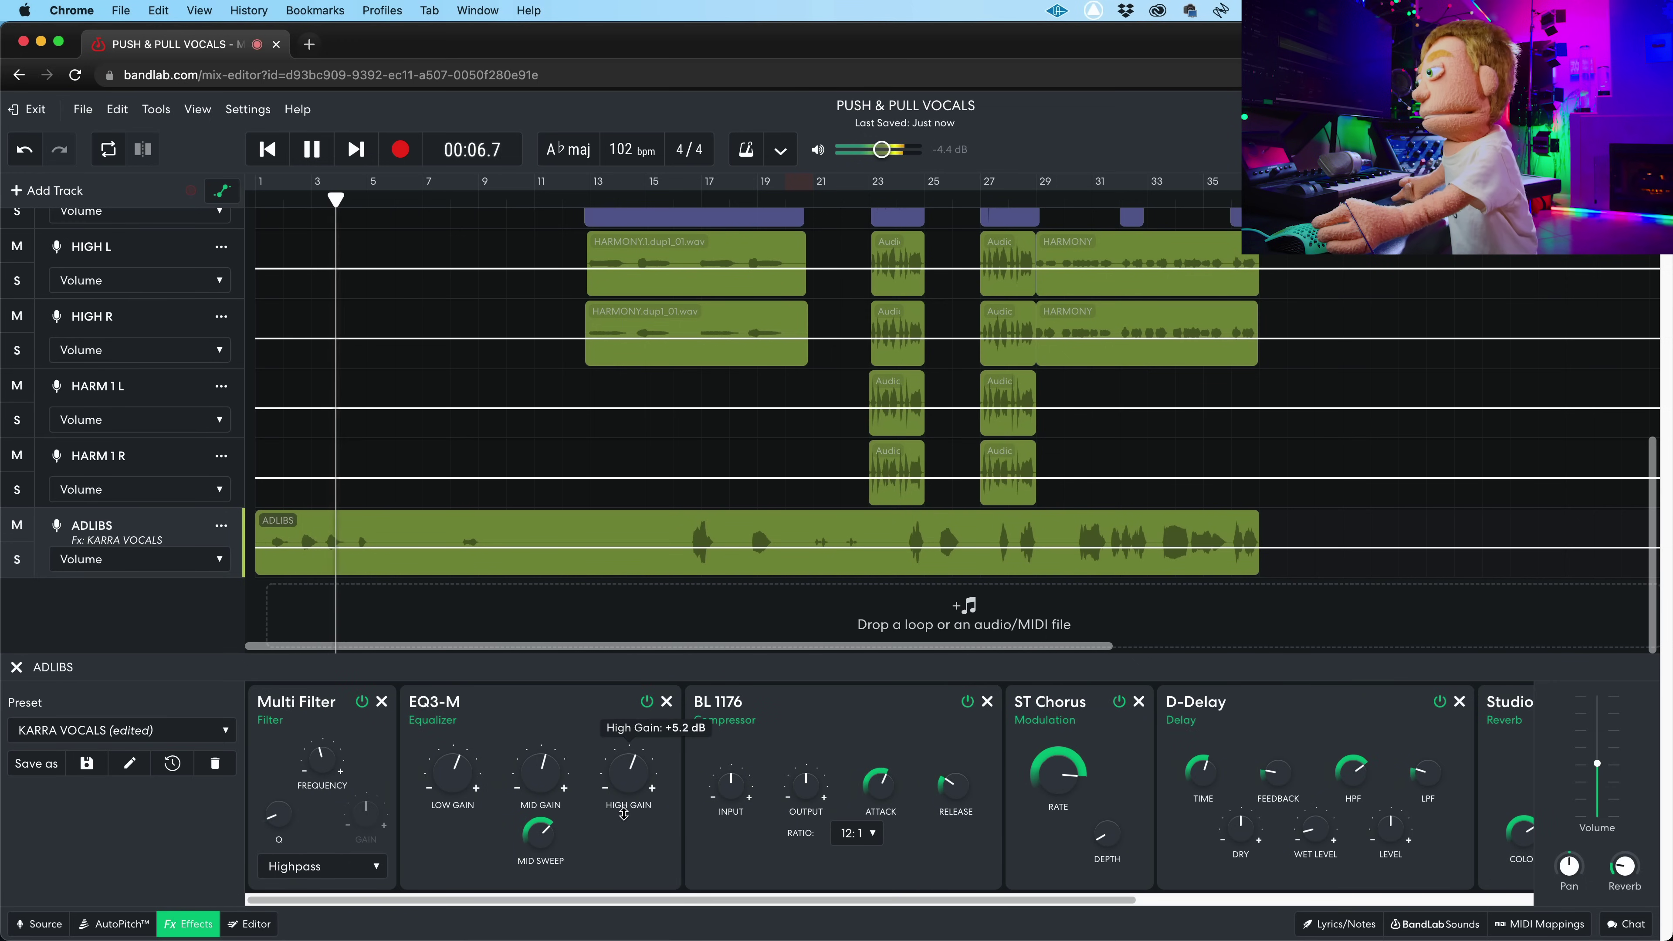
pyautogui.moveTo(622, 801)
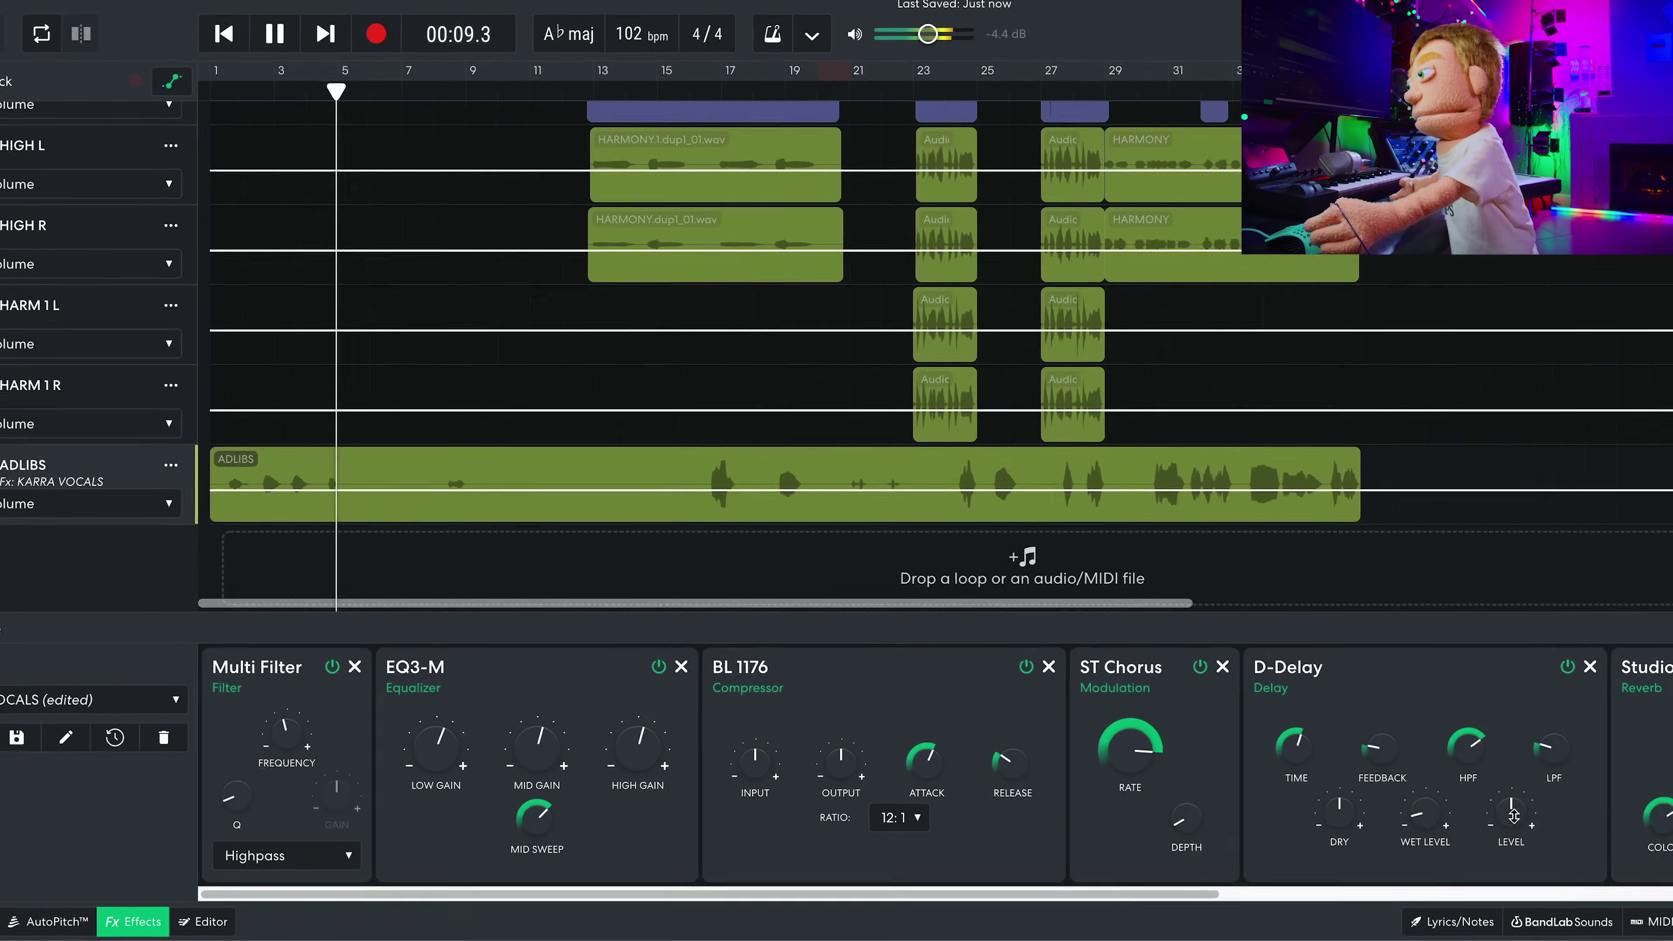
pyautogui.moveTo(315, 753)
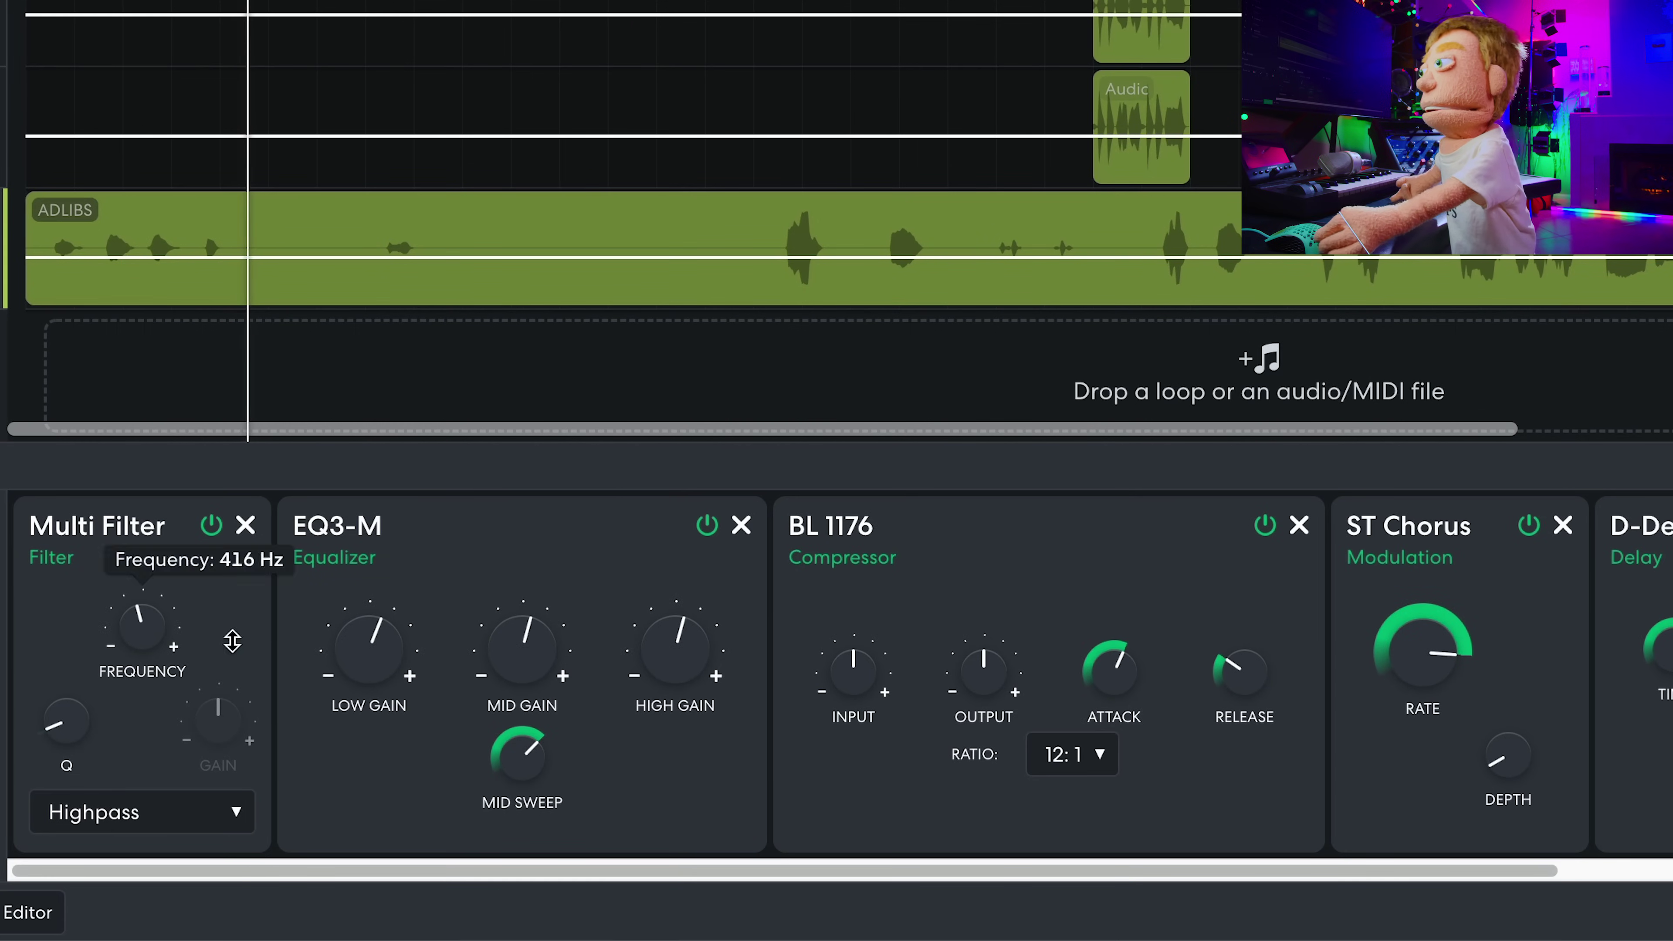
pyautogui.moveTo(380, 667); pyautogui.dragTo(366, 723)
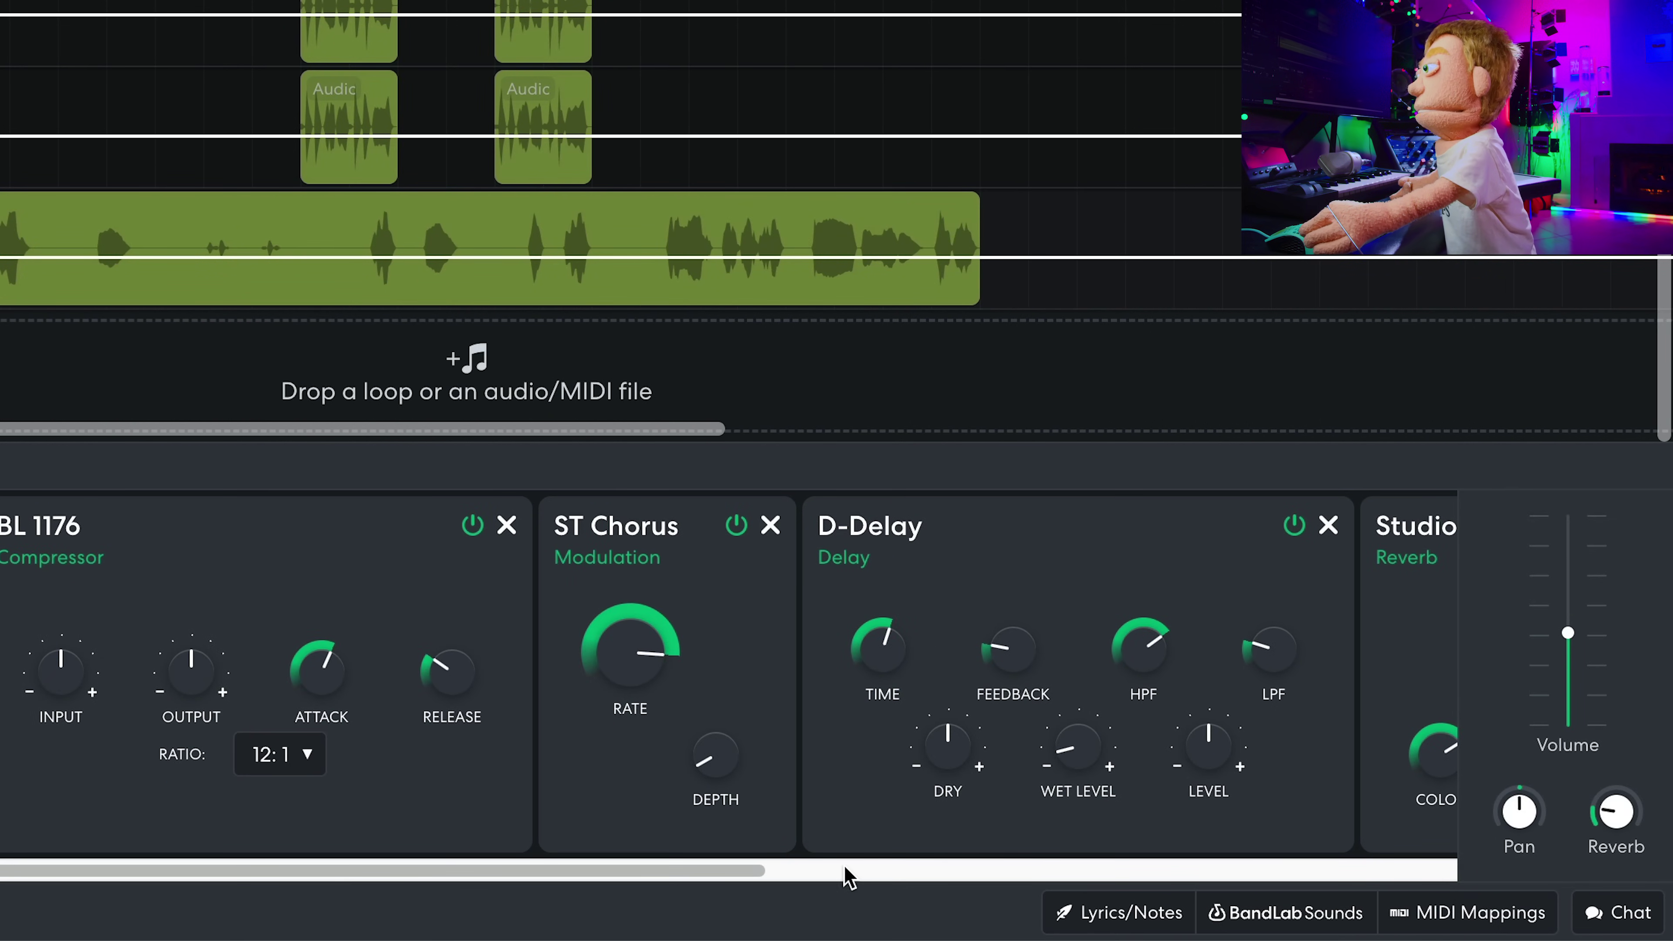
pyautogui.moveTo(1100, 738)
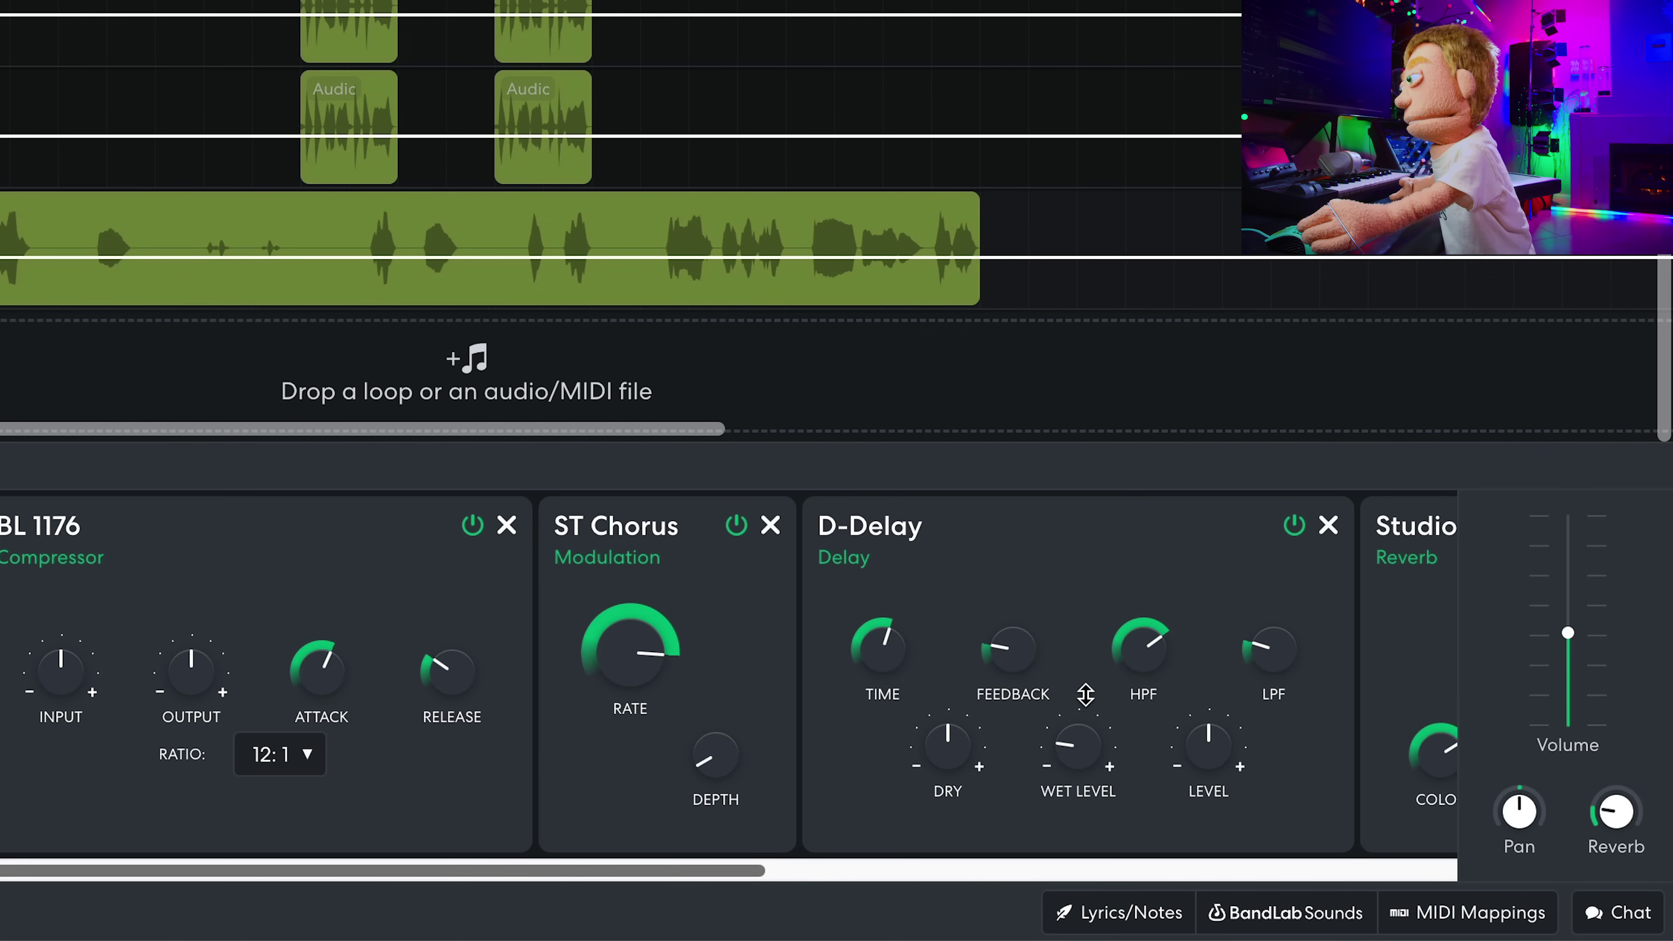
pyautogui.moveTo(1010, 628)
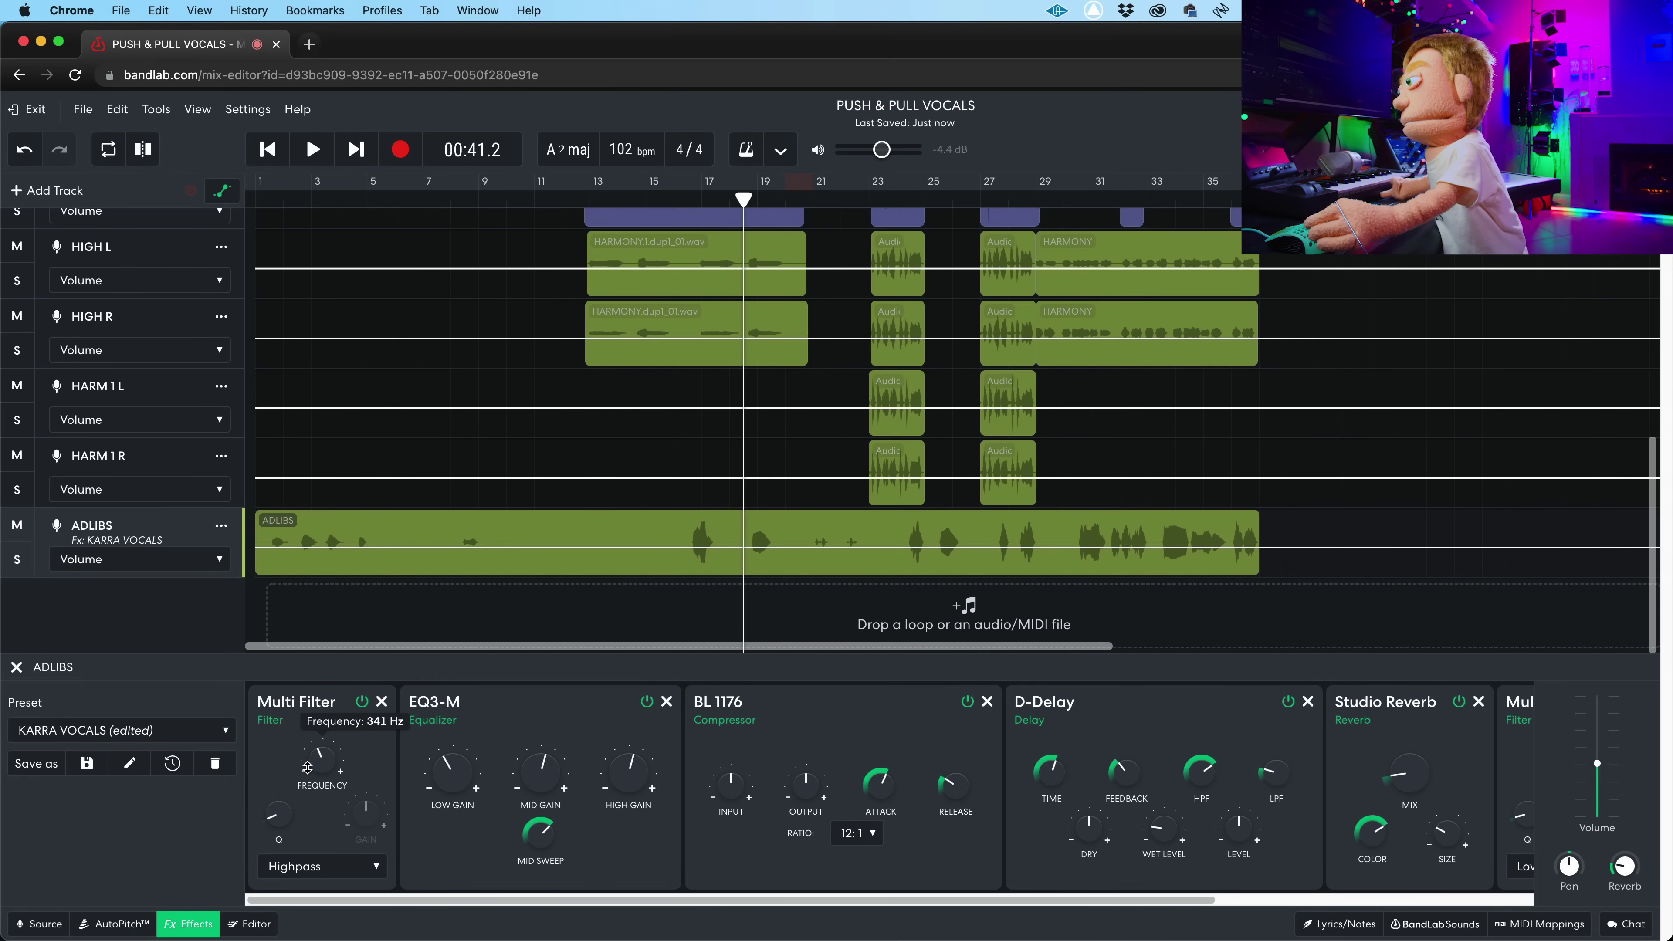
pyautogui.press('space')
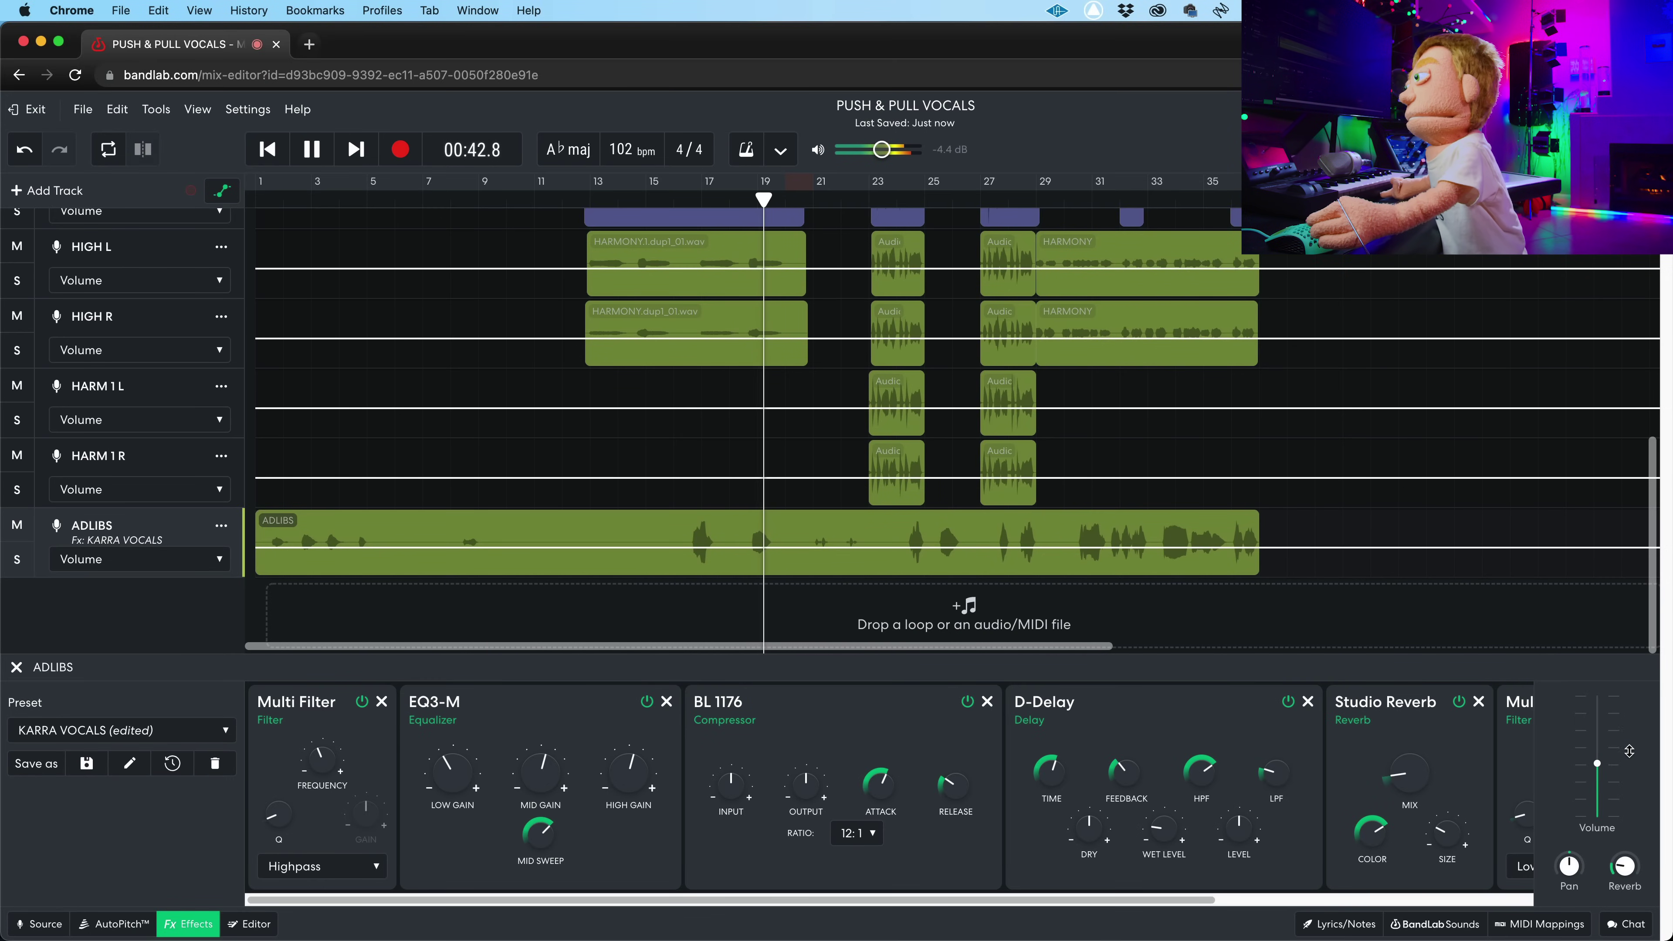
pyautogui.hscroll(1, 1292, 810)
pyautogui.hscroll(5, 1292, 810)
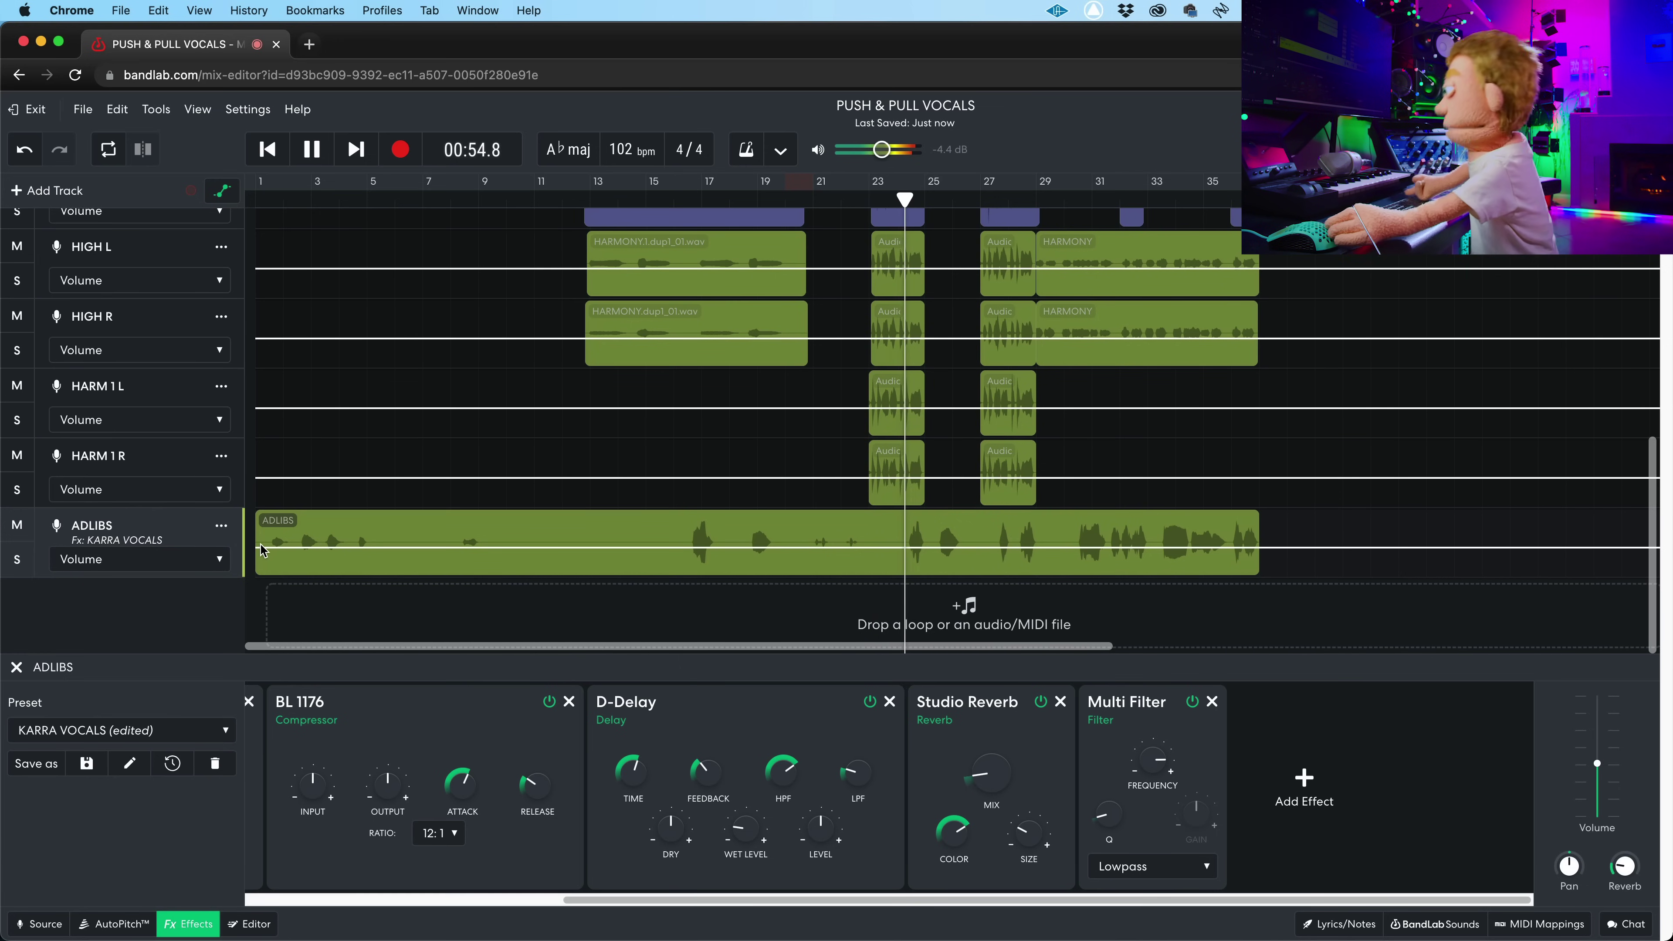
# Step: Hide automation lanes and lower the ADLIBS volume to -5.2 dB
pyautogui.press('a')
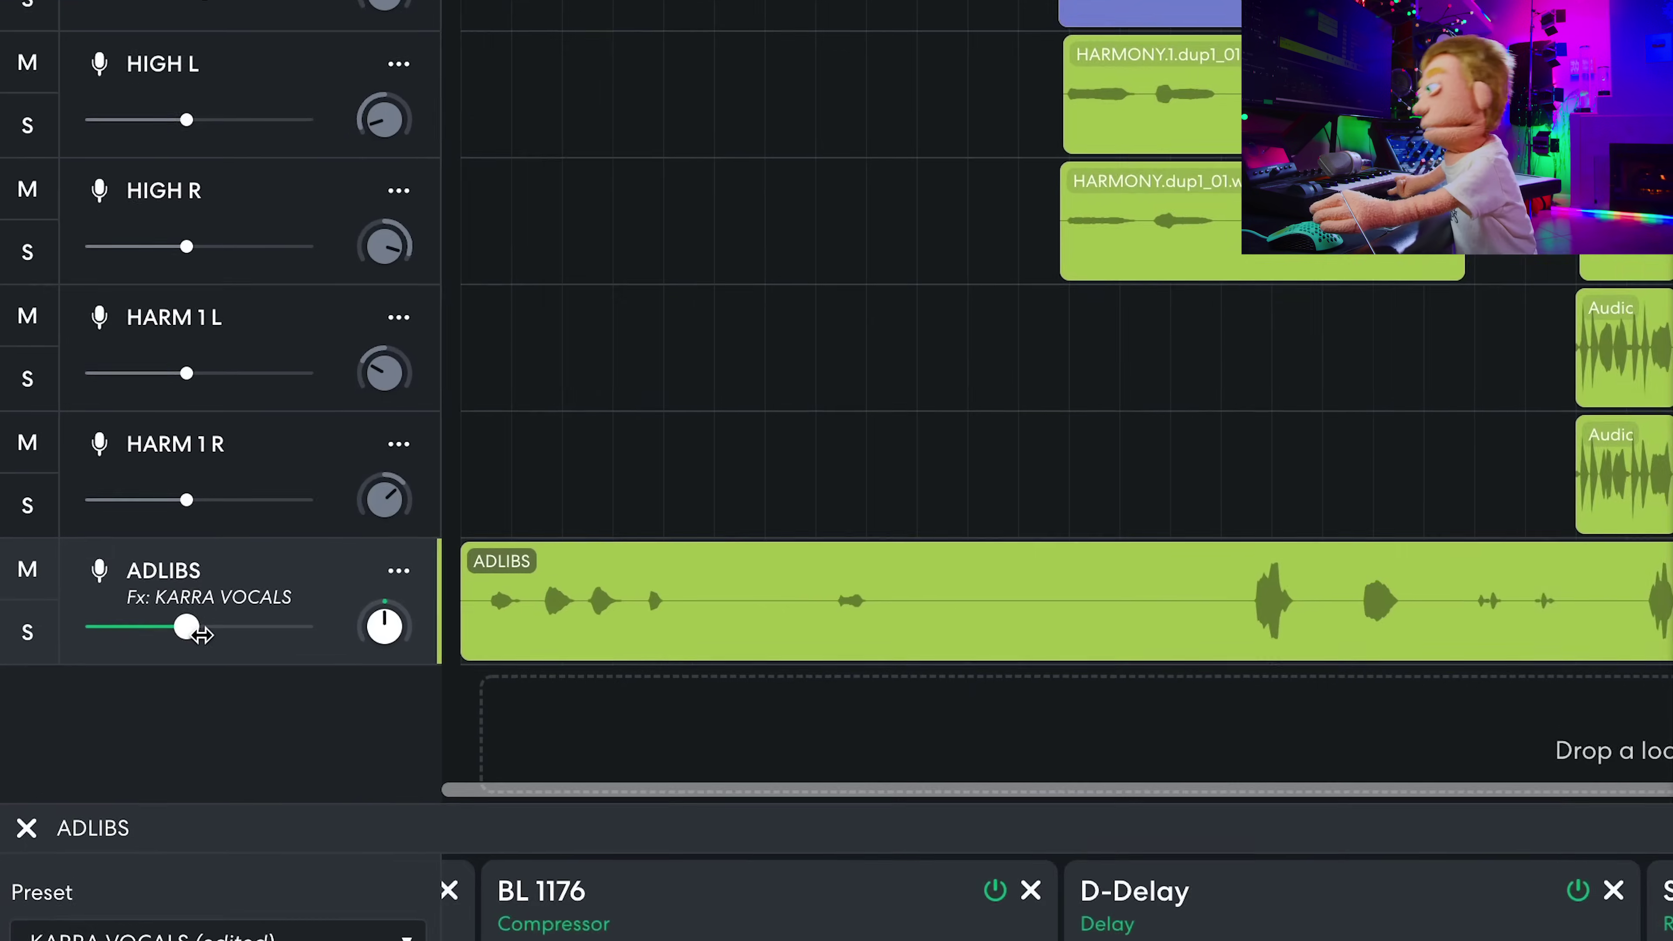
pyautogui.moveTo(107, 558); pyautogui.dragTo(123, 558)
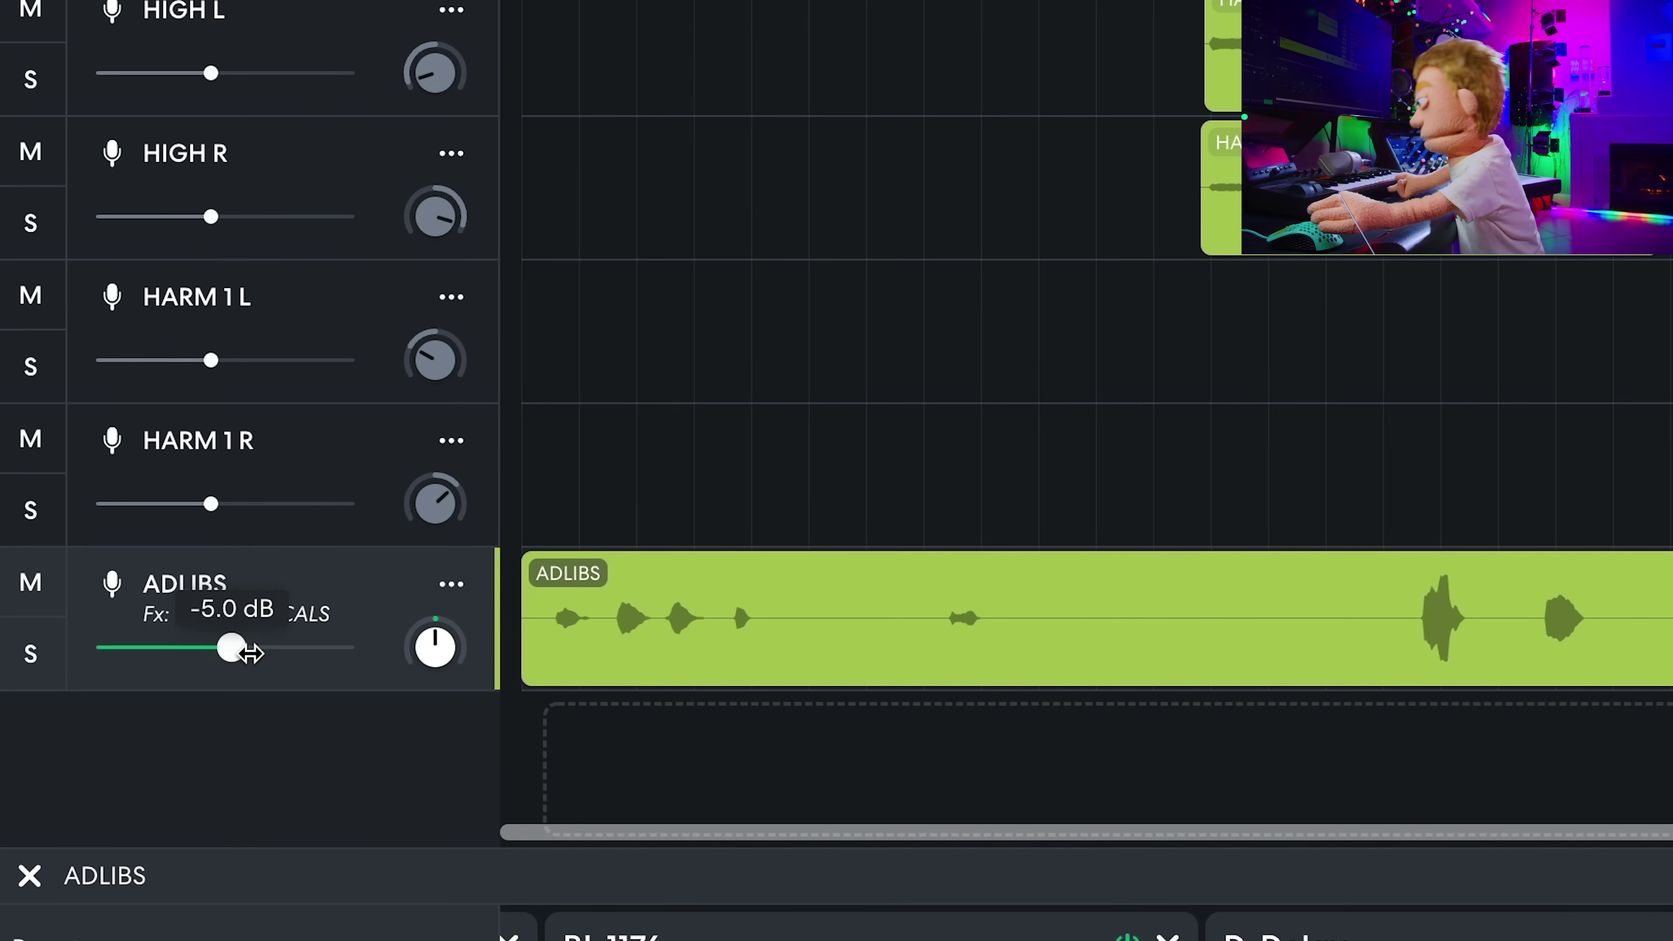
pyautogui.moveTo(256, 651); pyautogui.dragTo(247, 651)
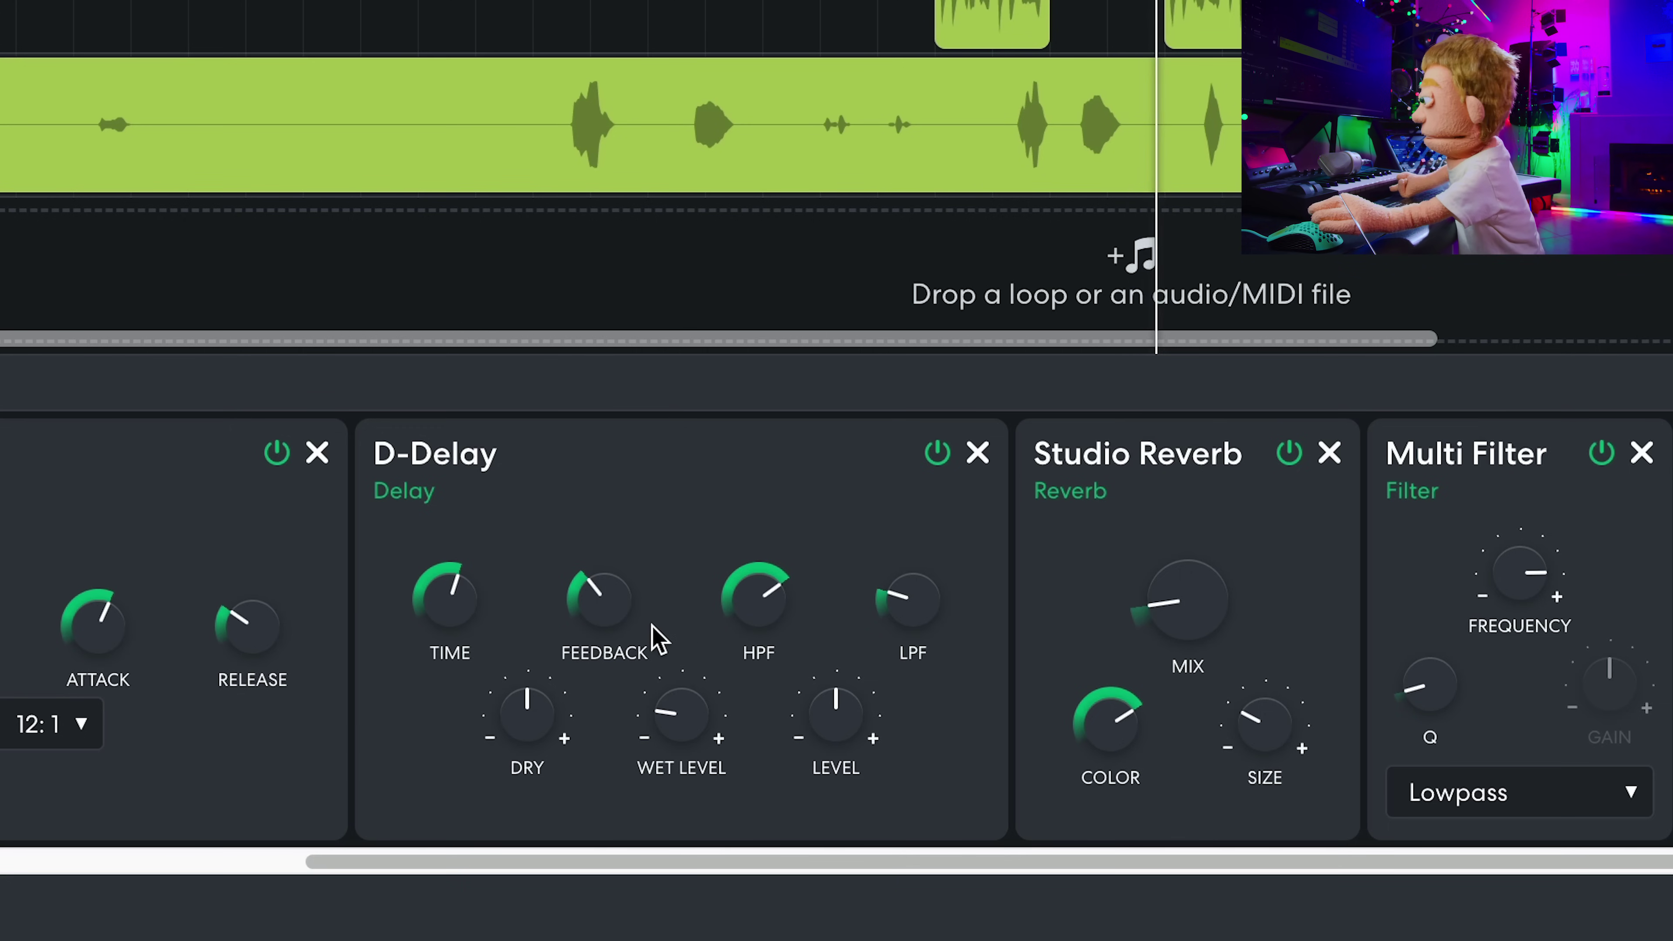
# Step: Raise the ADLIBS D-Delay wet level to 31
pyautogui.moveTo(685, 715); pyautogui.dragTo(695, 636)
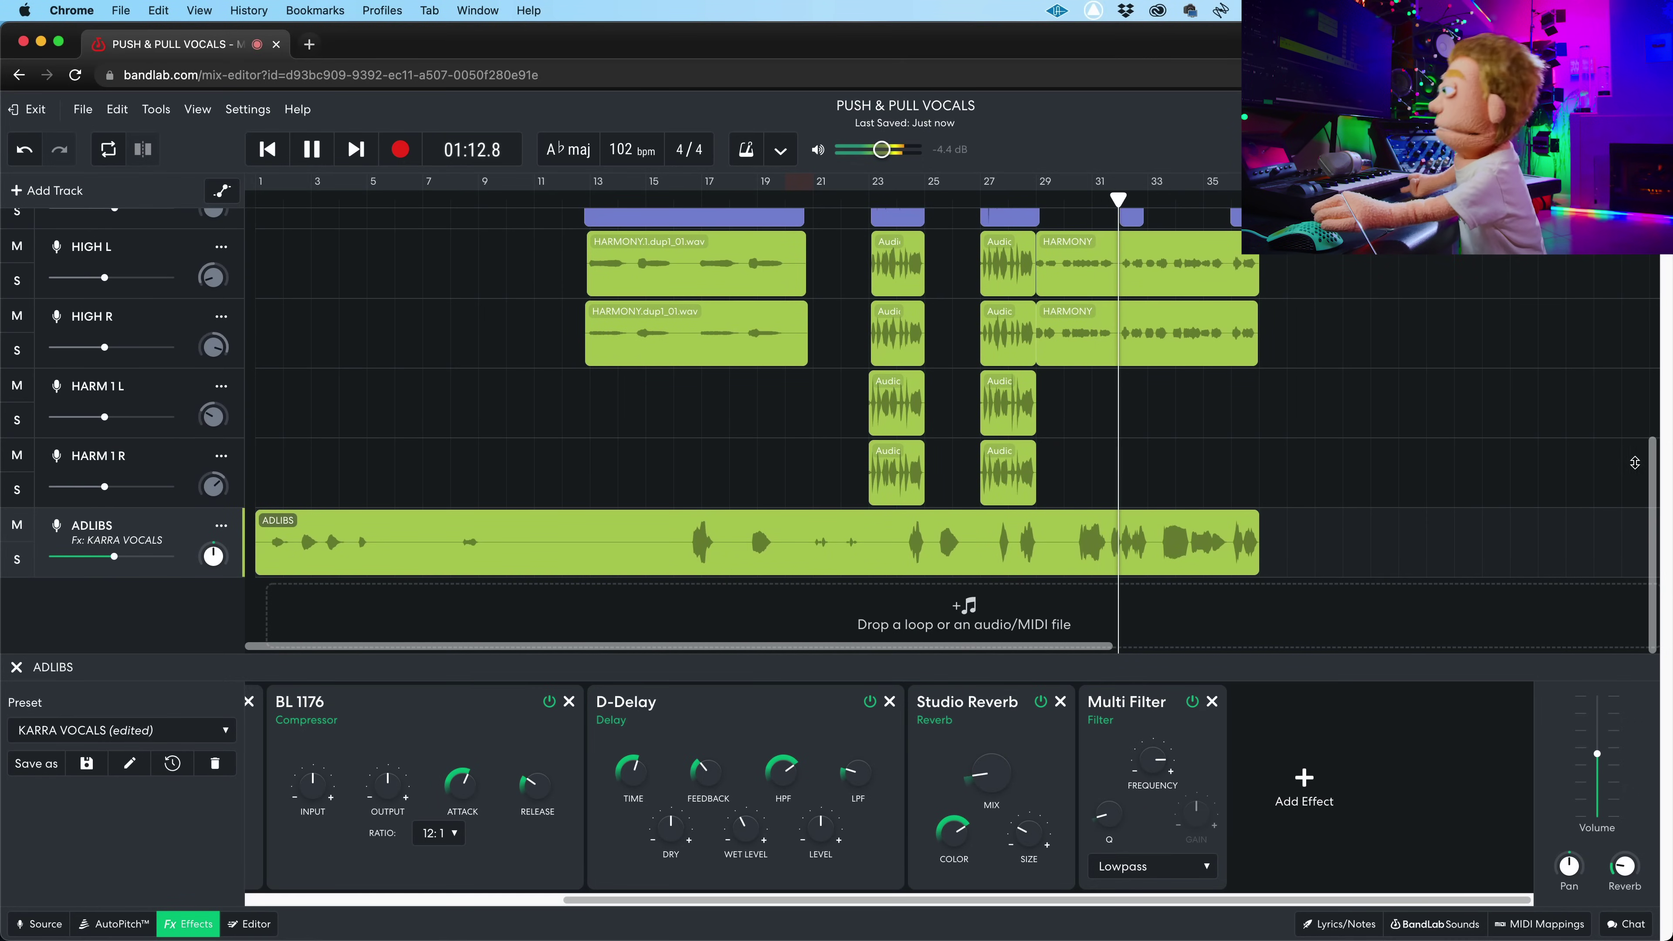
pyautogui.moveTo(1635, 463); pyautogui.dragTo(1649, 367)
pyautogui.moveTo(1158, 778)
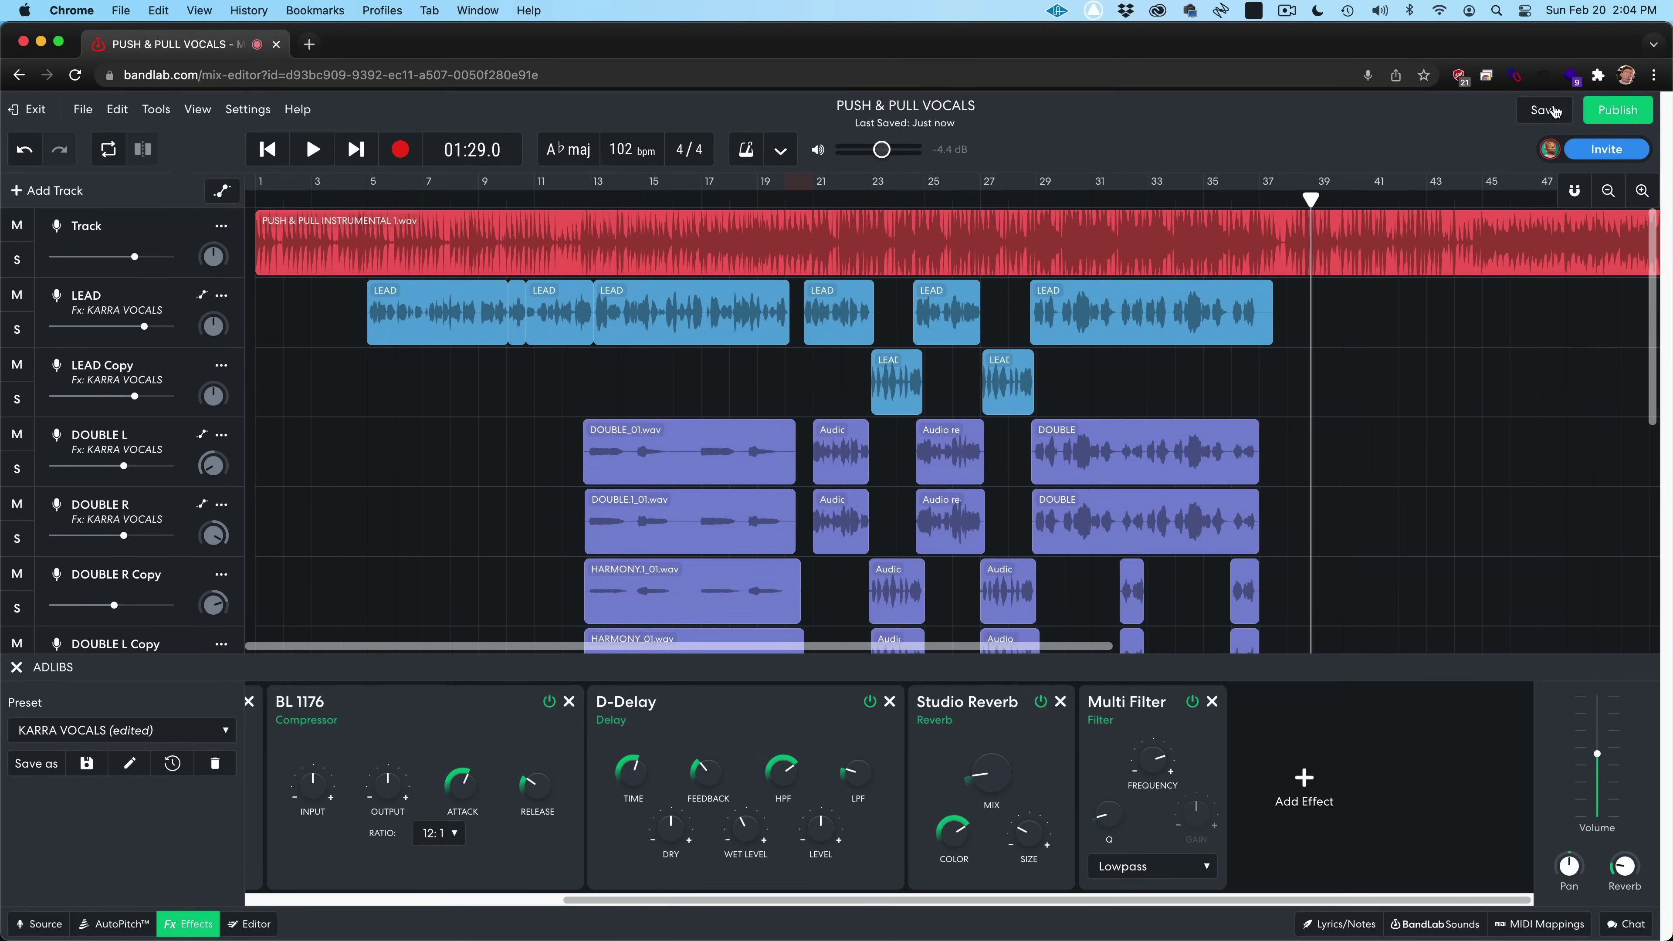
# Step: Save and publish the revision under Pop, described with the artist and 'PUSH & PULL'
pyautogui.click(1555, 112)
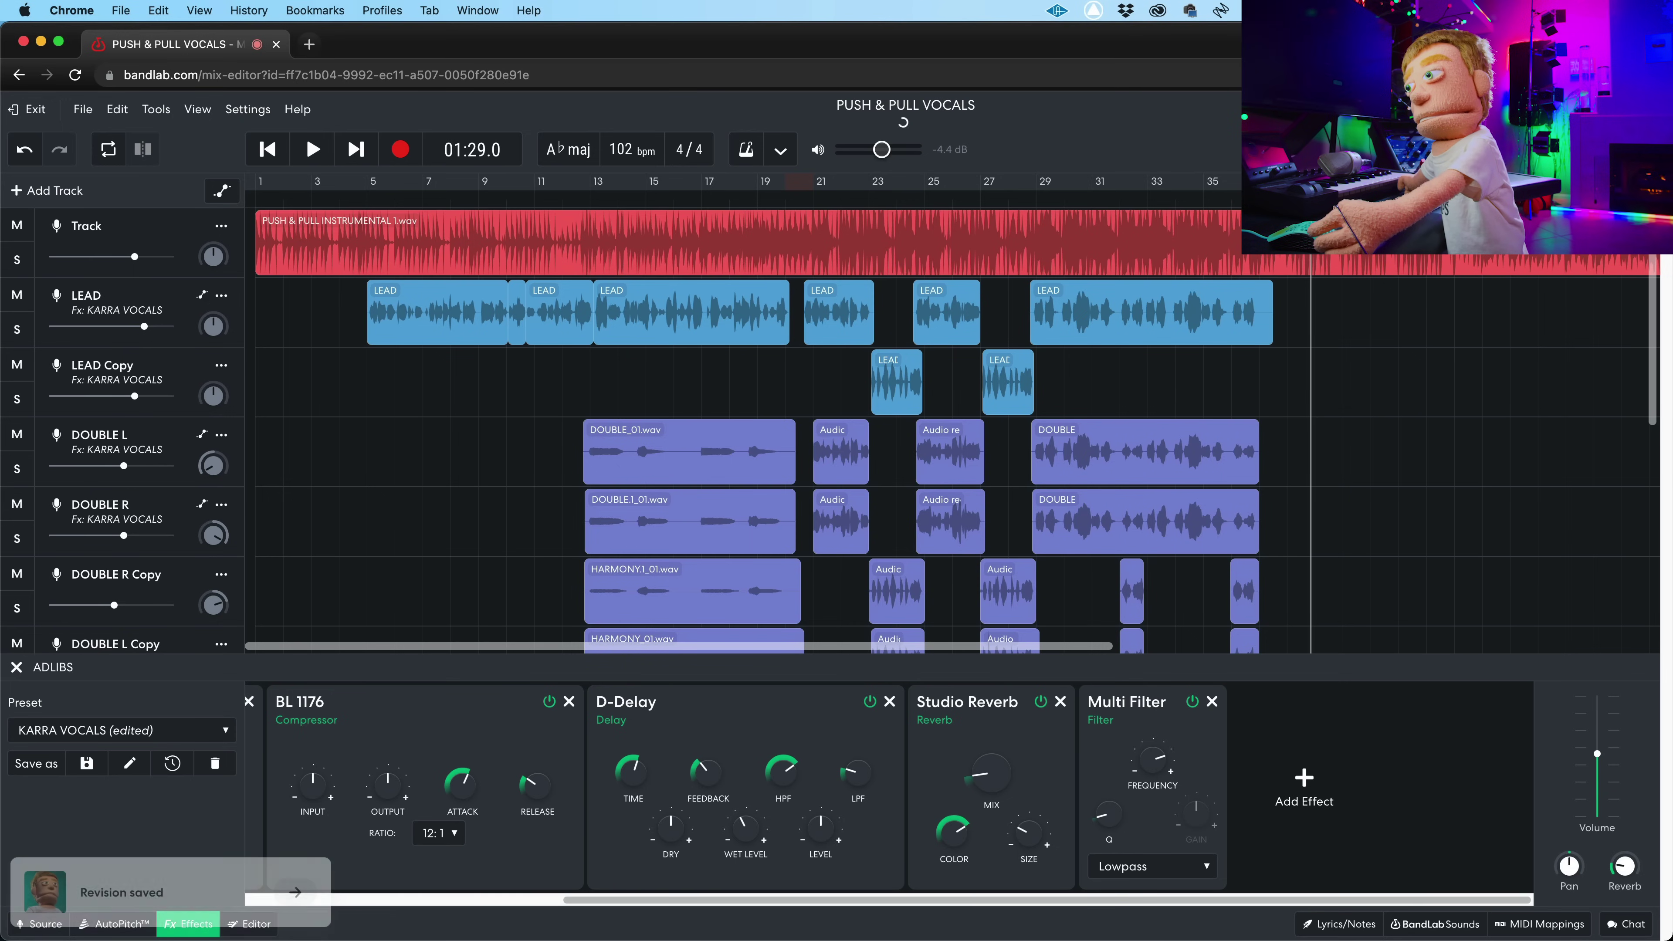
pyautogui.click(1620, 112)
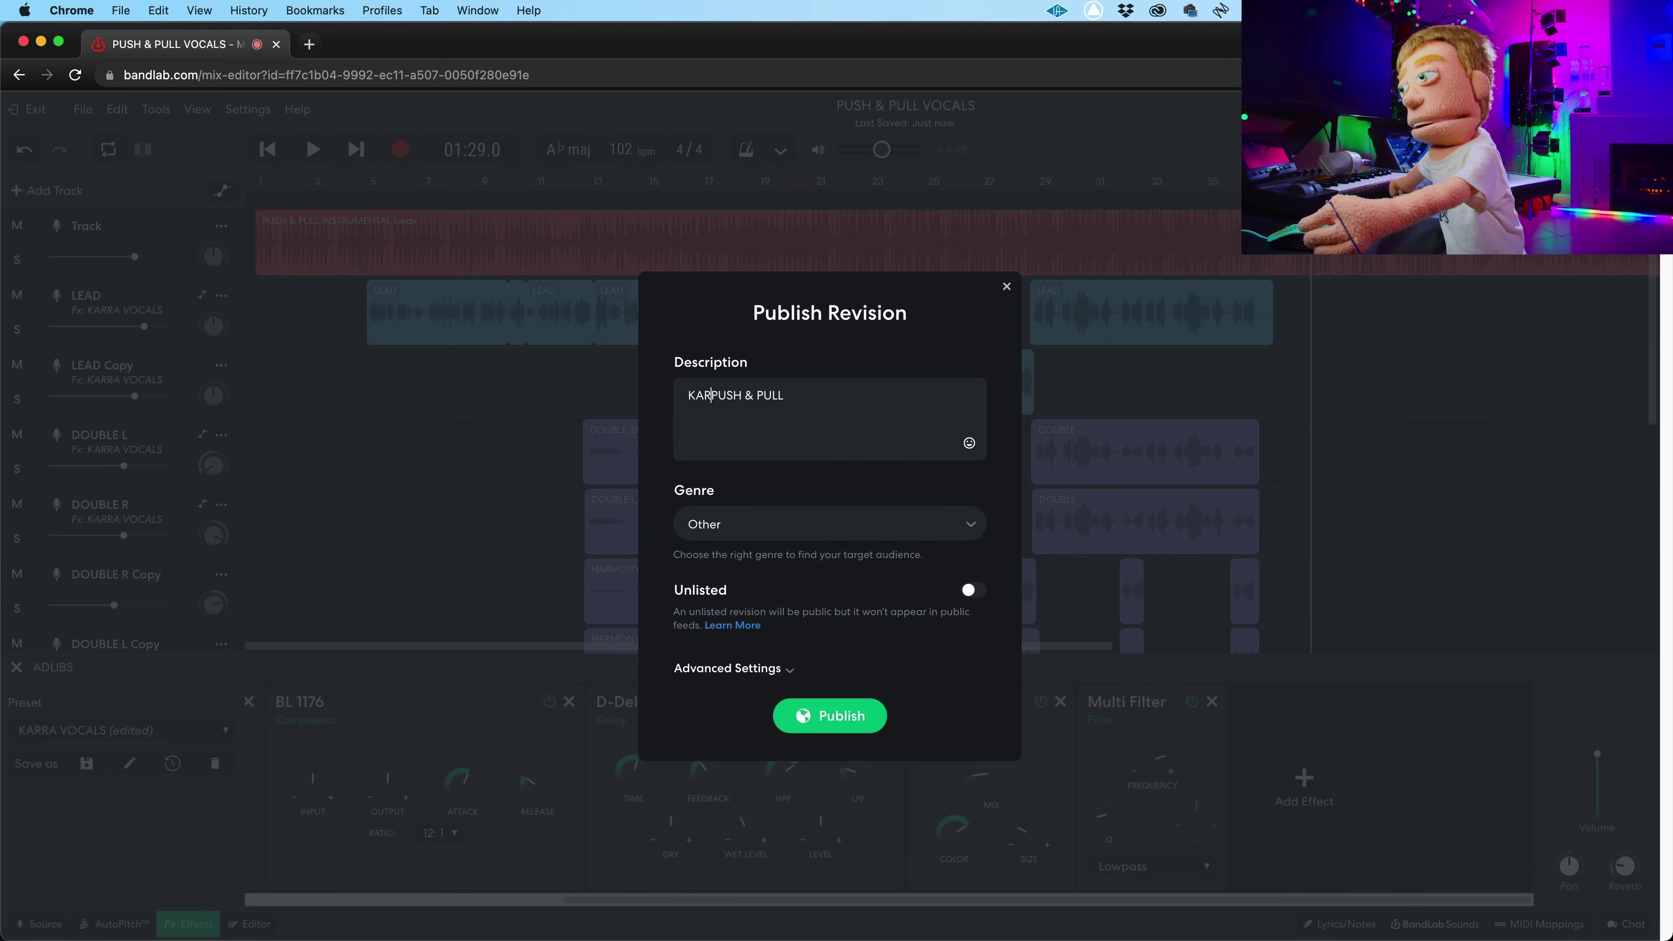
pyautogui.write('-')
pyautogui.click(747, 520)
pyautogui.click(722, 258)
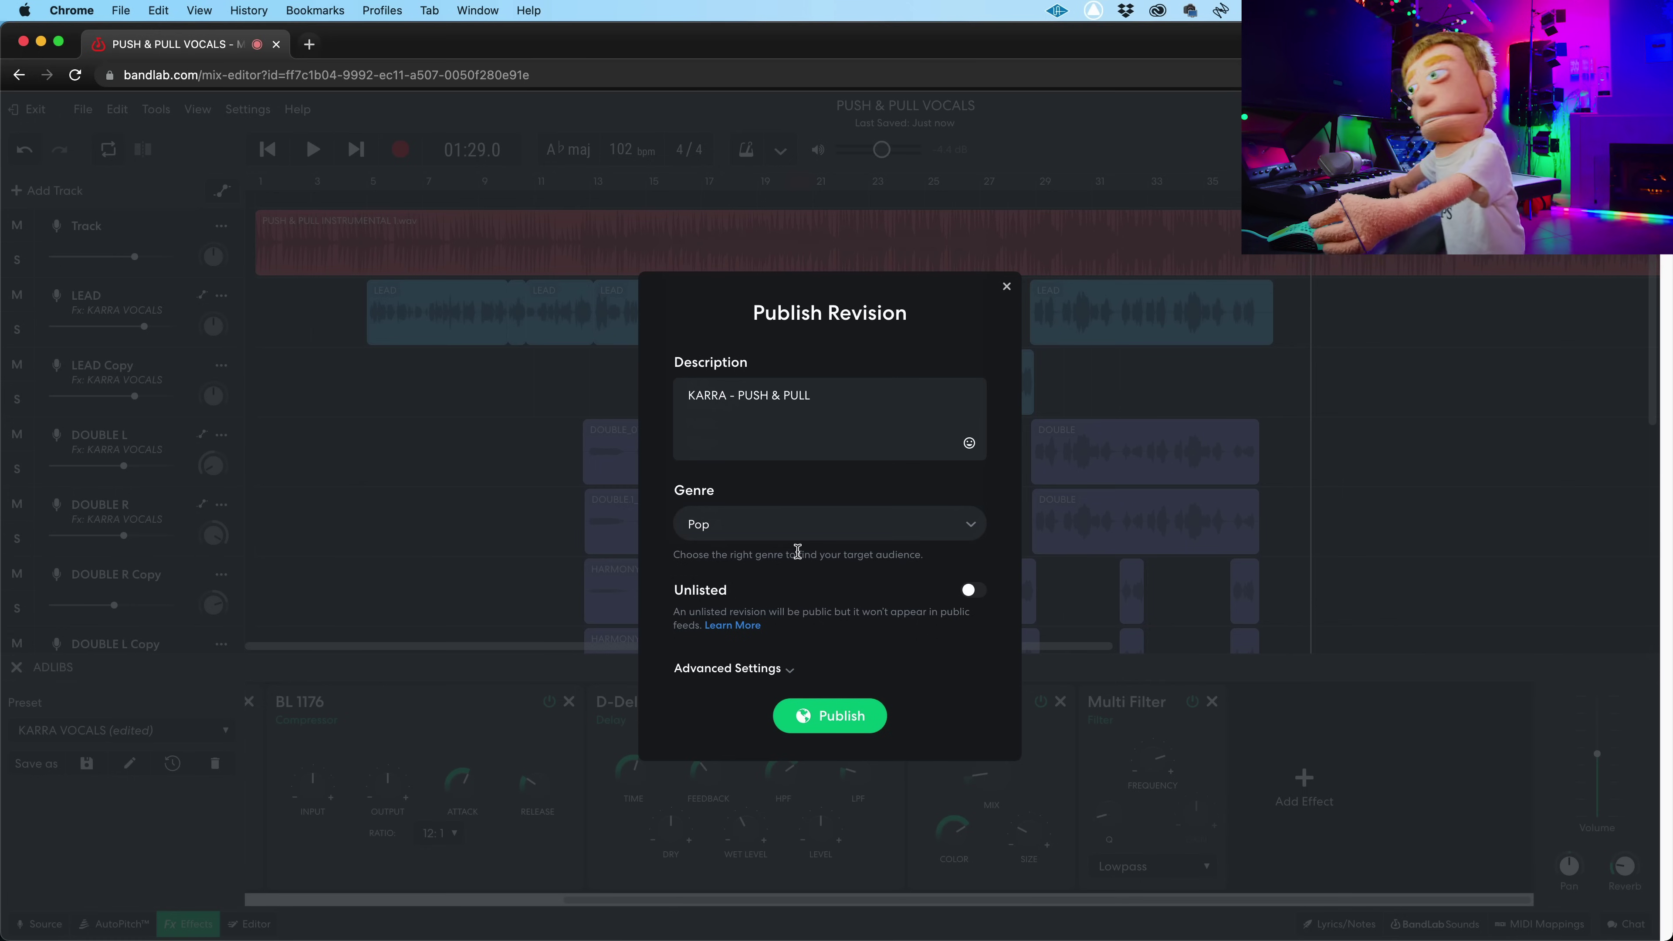
pyautogui.click(847, 725)
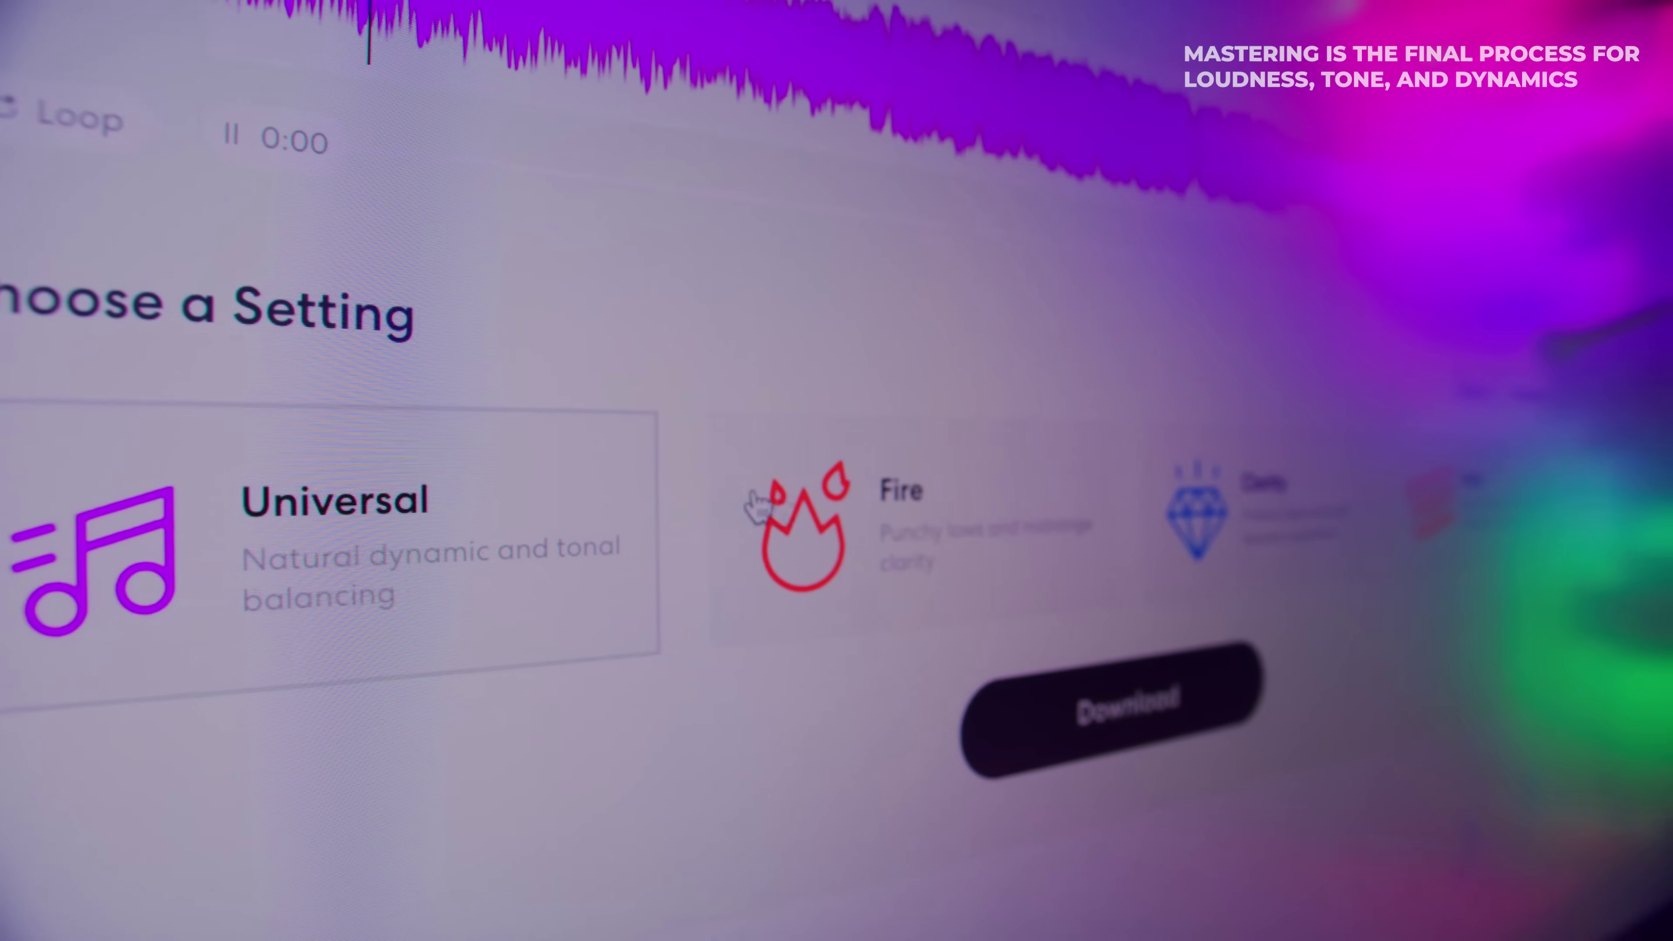
# Step: Audition Fire and Clarity, then download PUSH & PULL VOCALS as a 16-bit 44.1kHz WAV
pyautogui.click(780, 507)
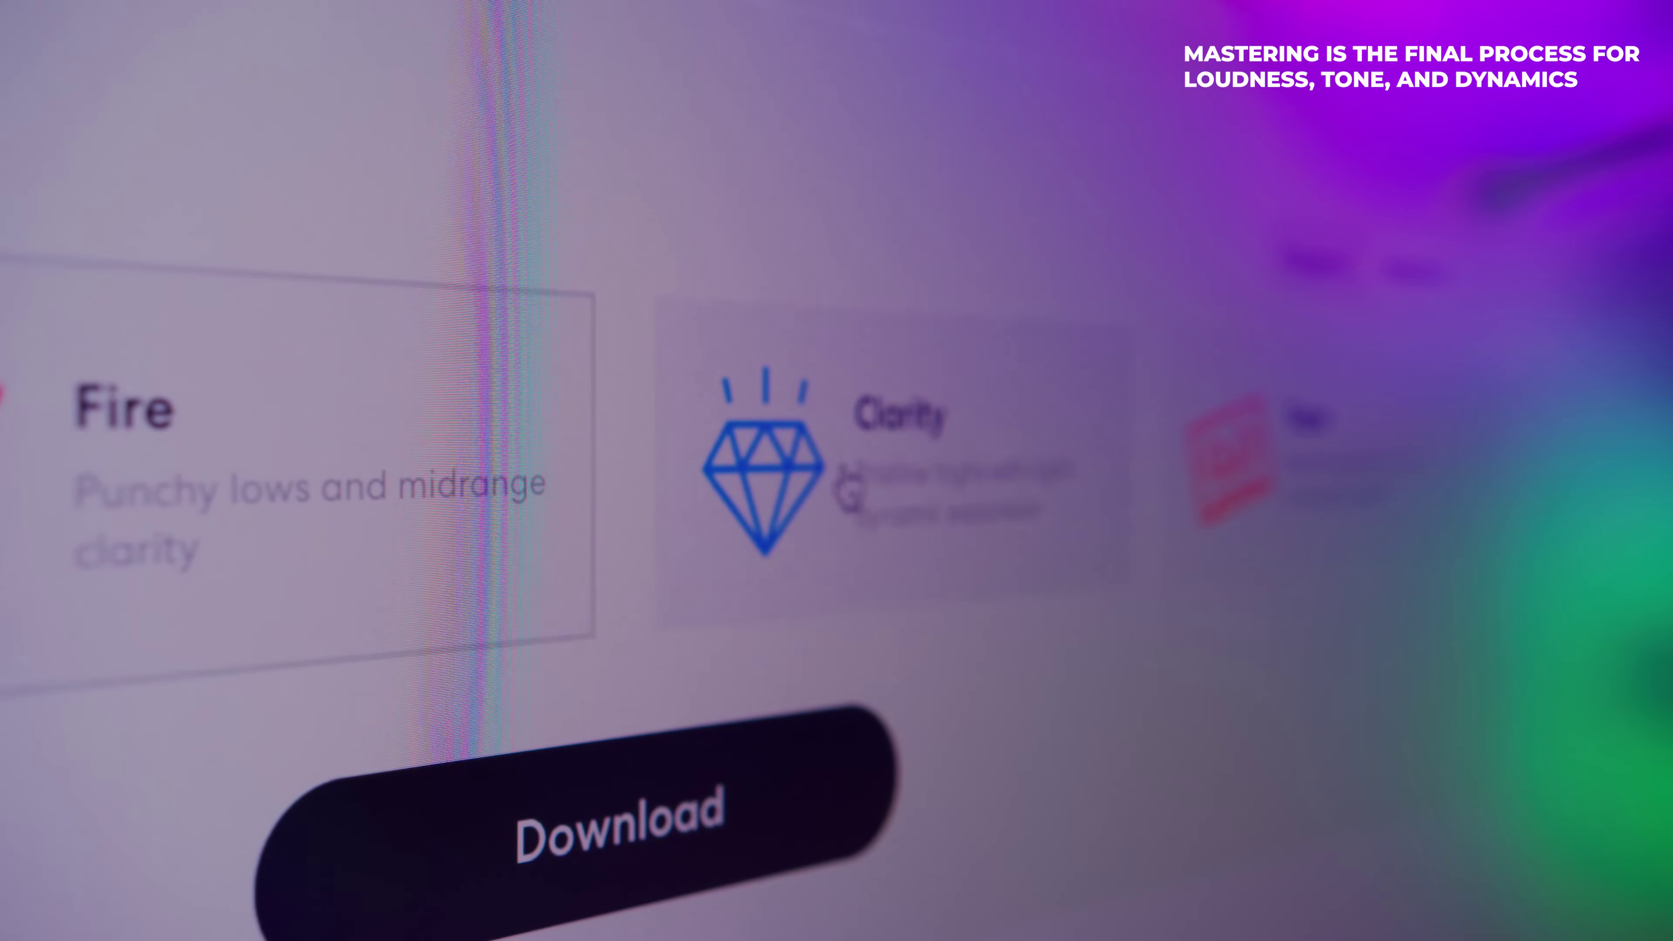
pyautogui.click(846, 488)
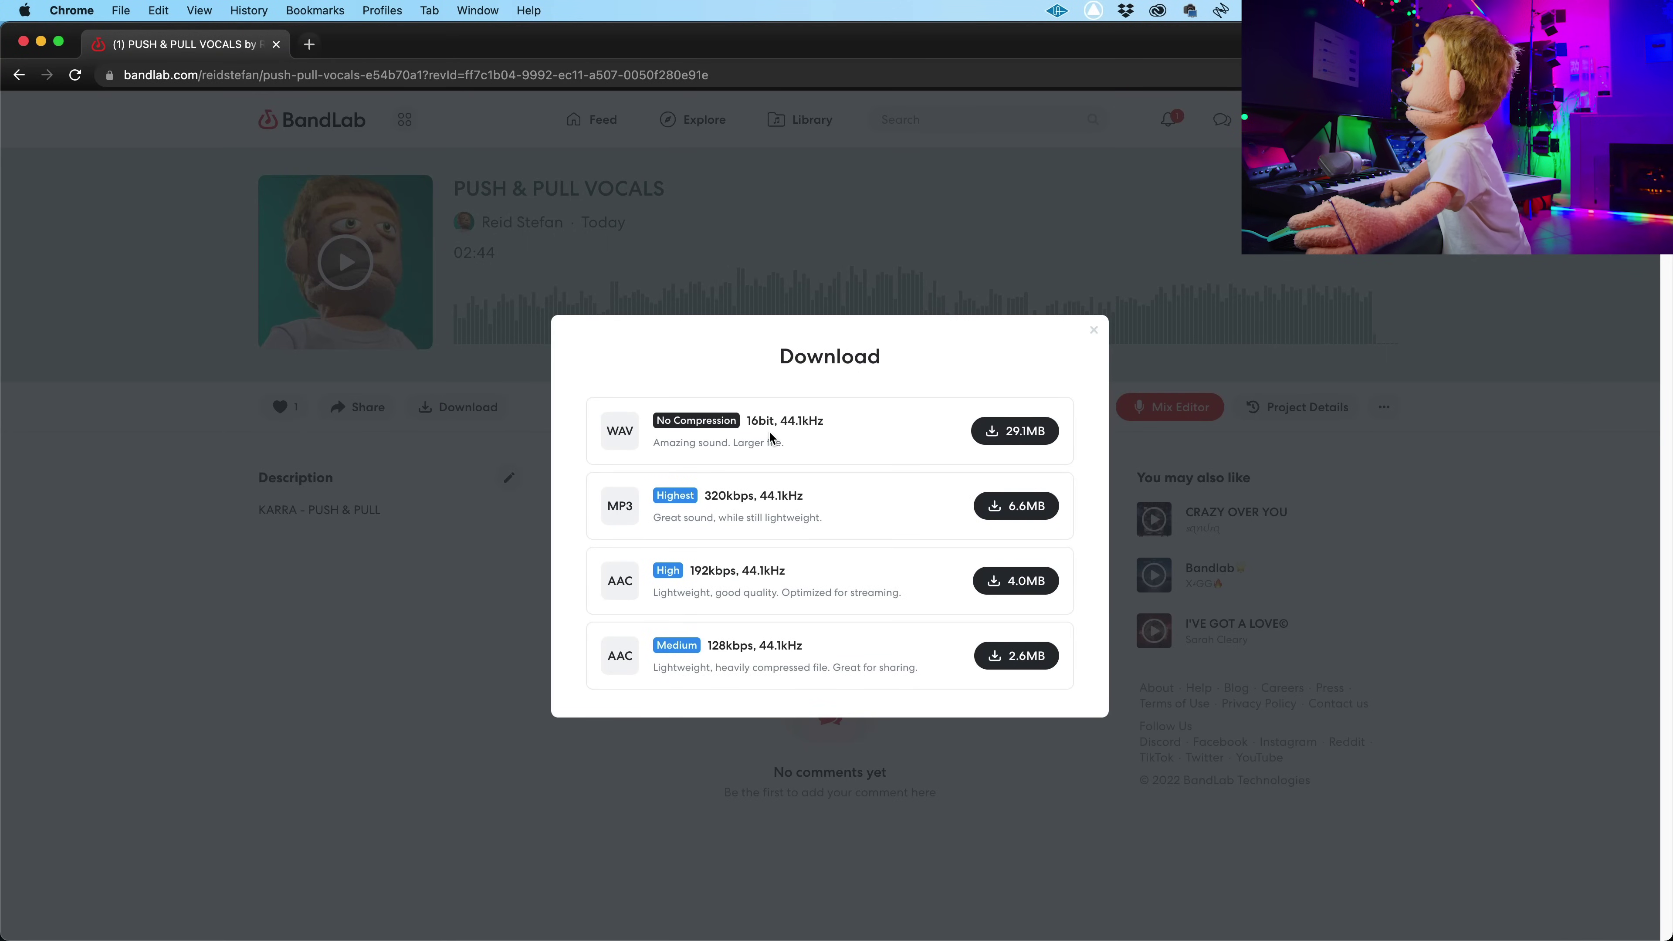
pyautogui.click(1013, 438)
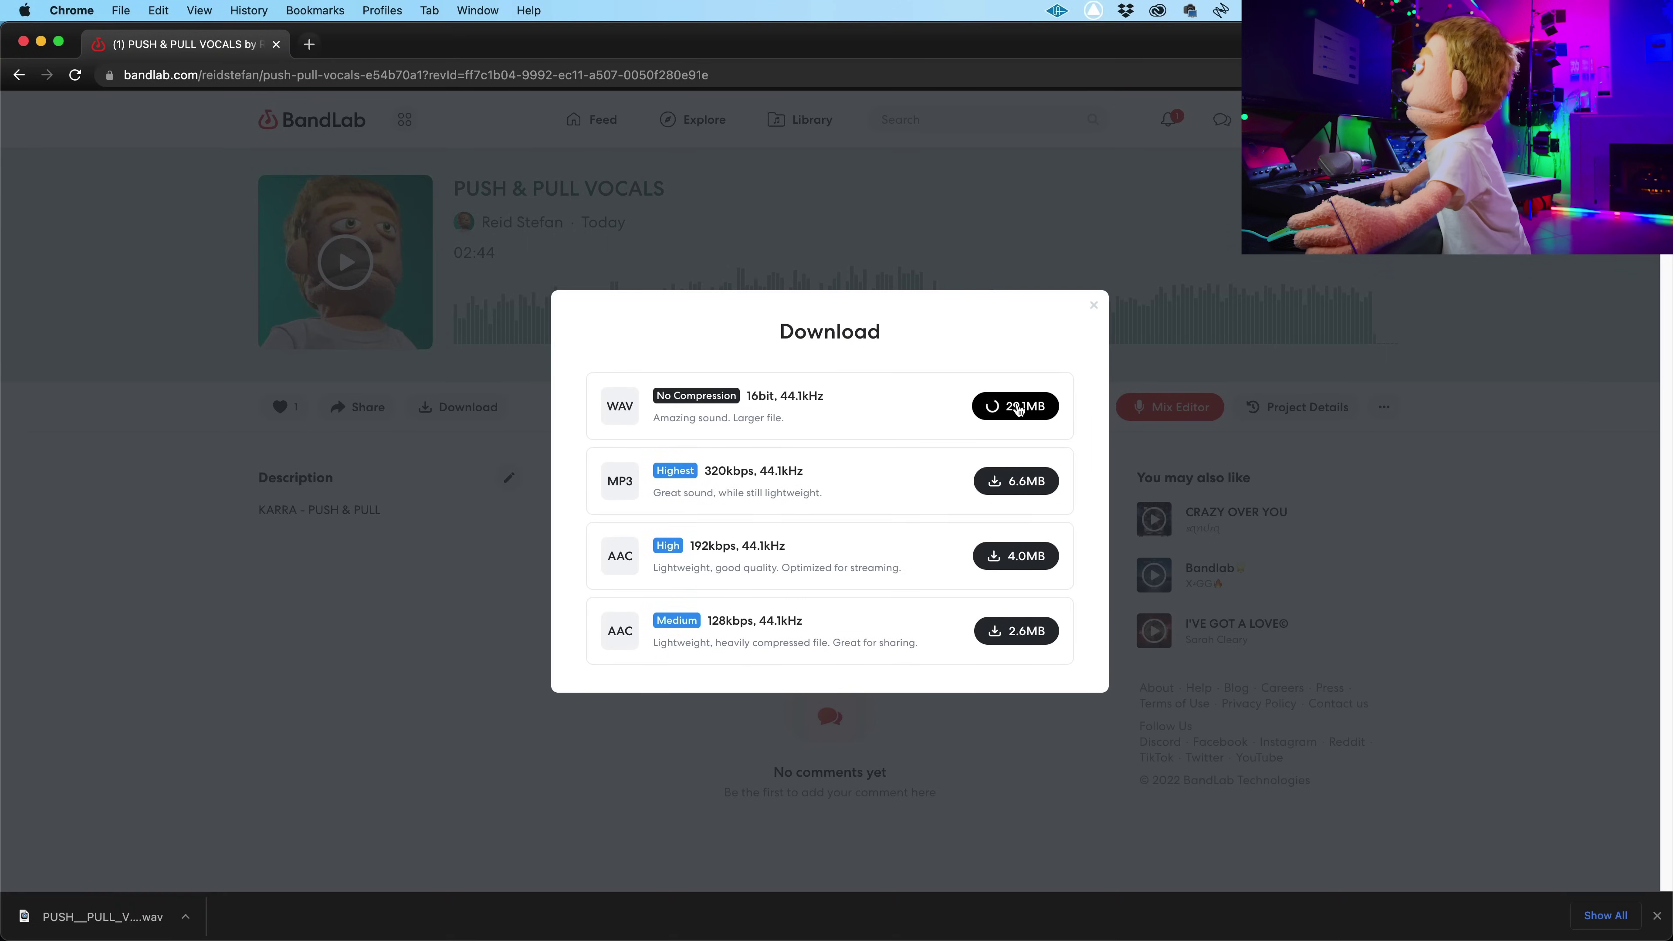
pyautogui.click(1095, 305)
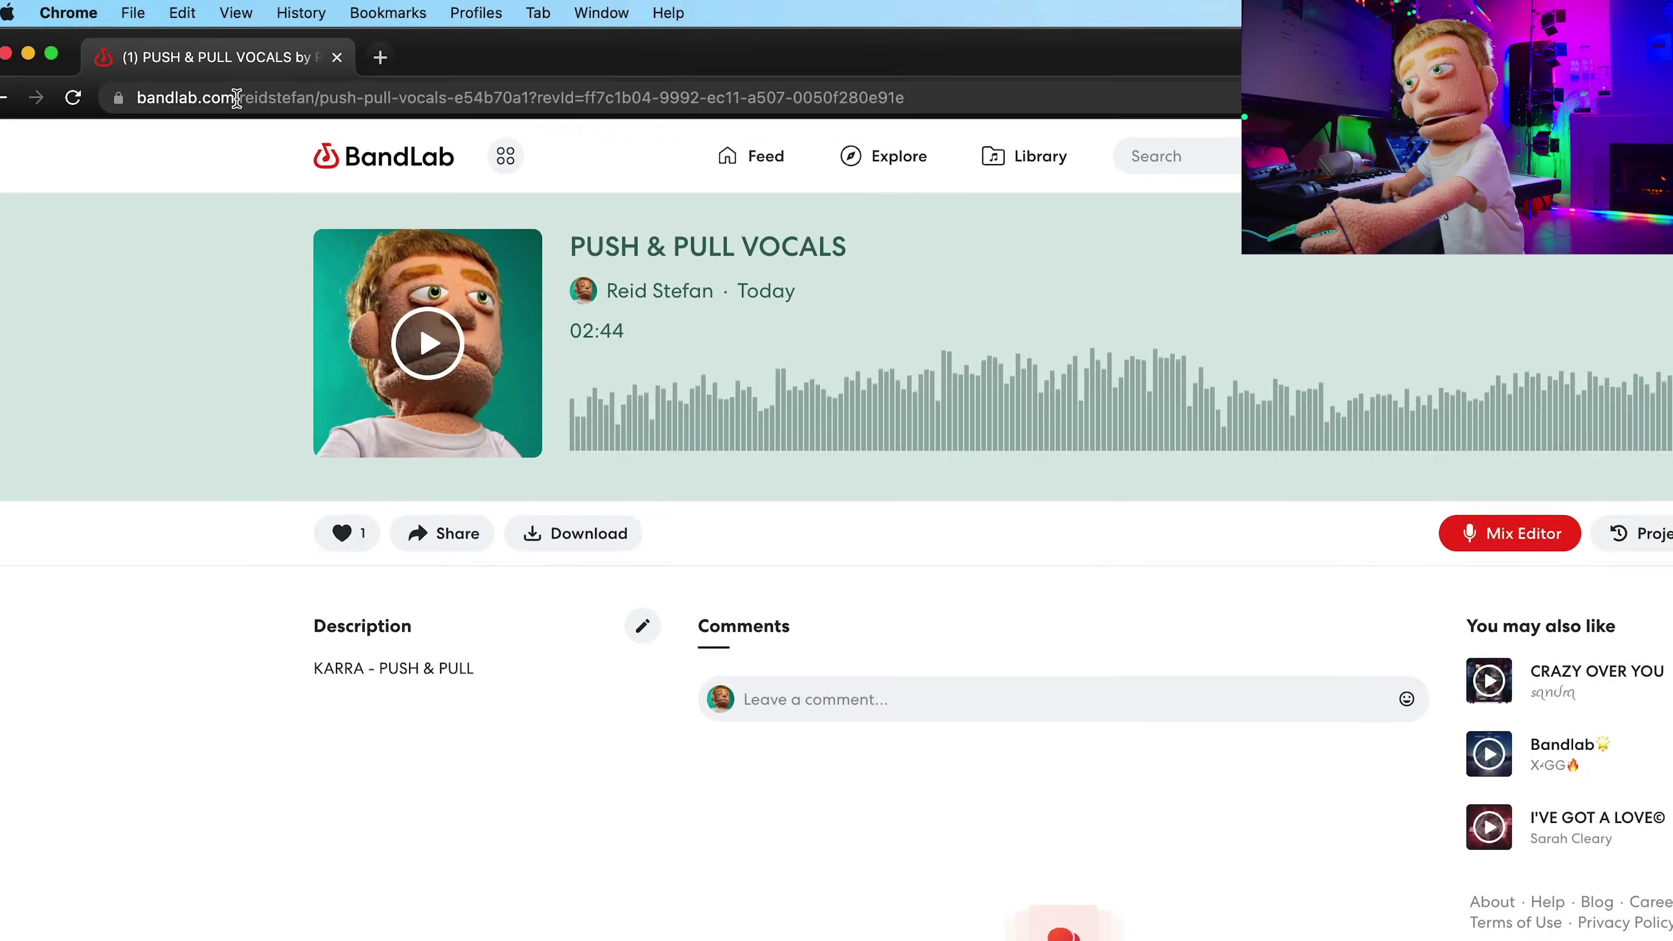
# Step: Go to bandlab.com/mastering in the address bar
pyautogui.moveTo(237, 98); pyautogui.dragTo(608, 108)
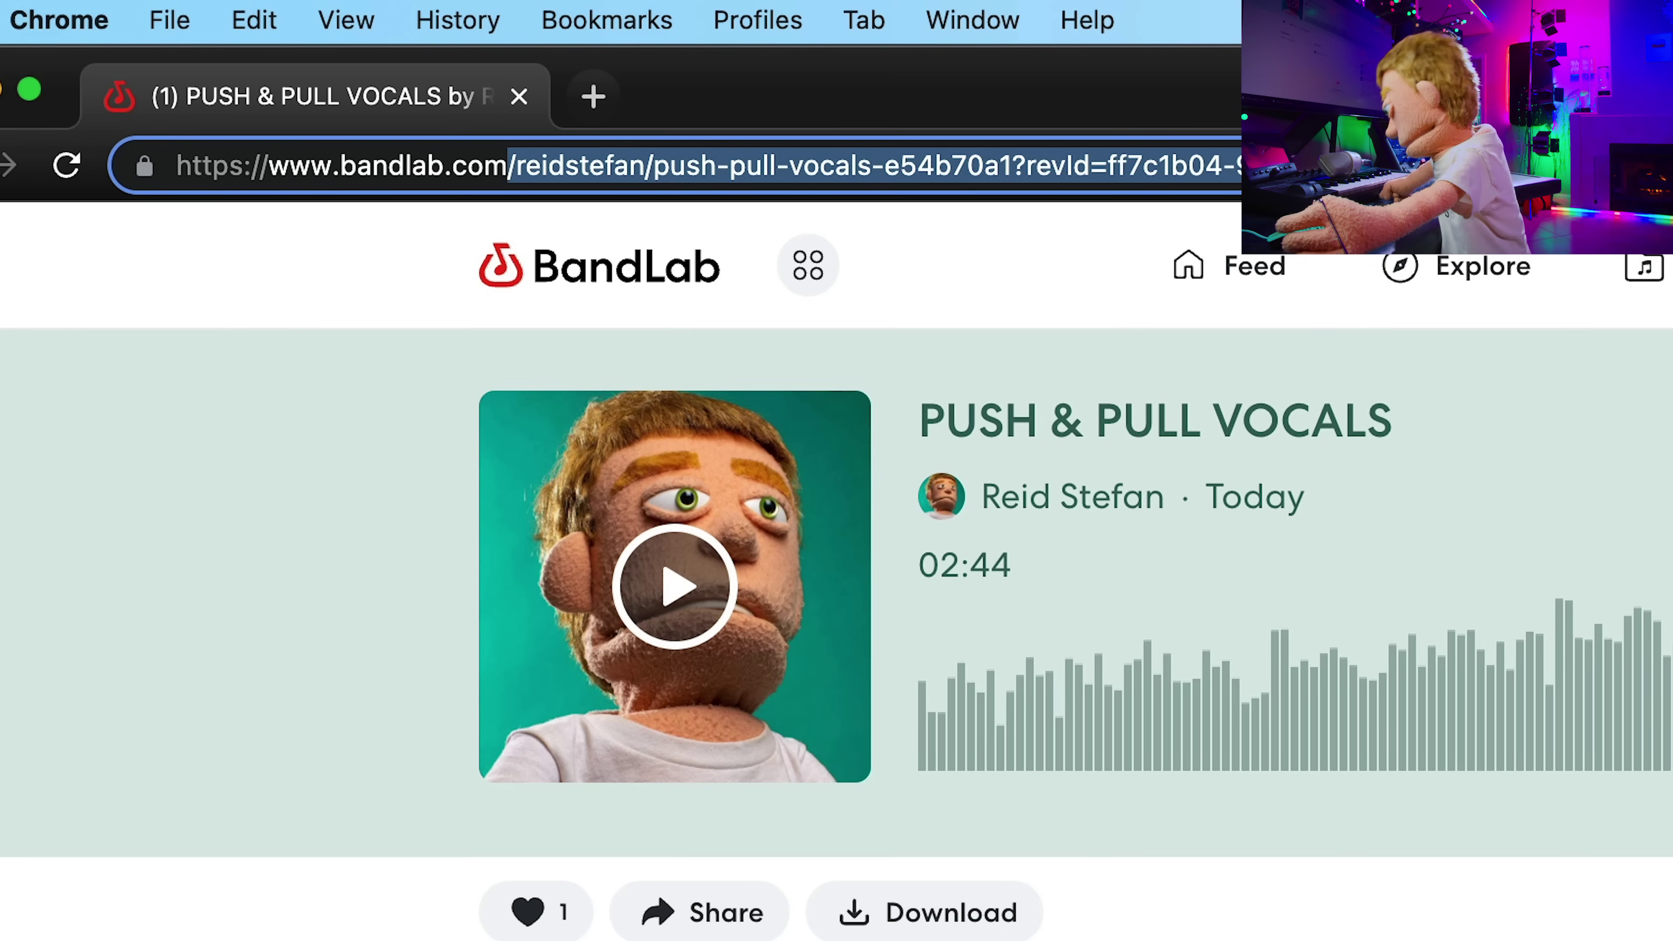
pyautogui.press('BackSpace')
pyautogui.write('/mast')
pyautogui.press('BackSpace')
pyautogui.press('BackSpace')
pyautogui.press('BackSpace')
pyautogui.press('BackSpace')
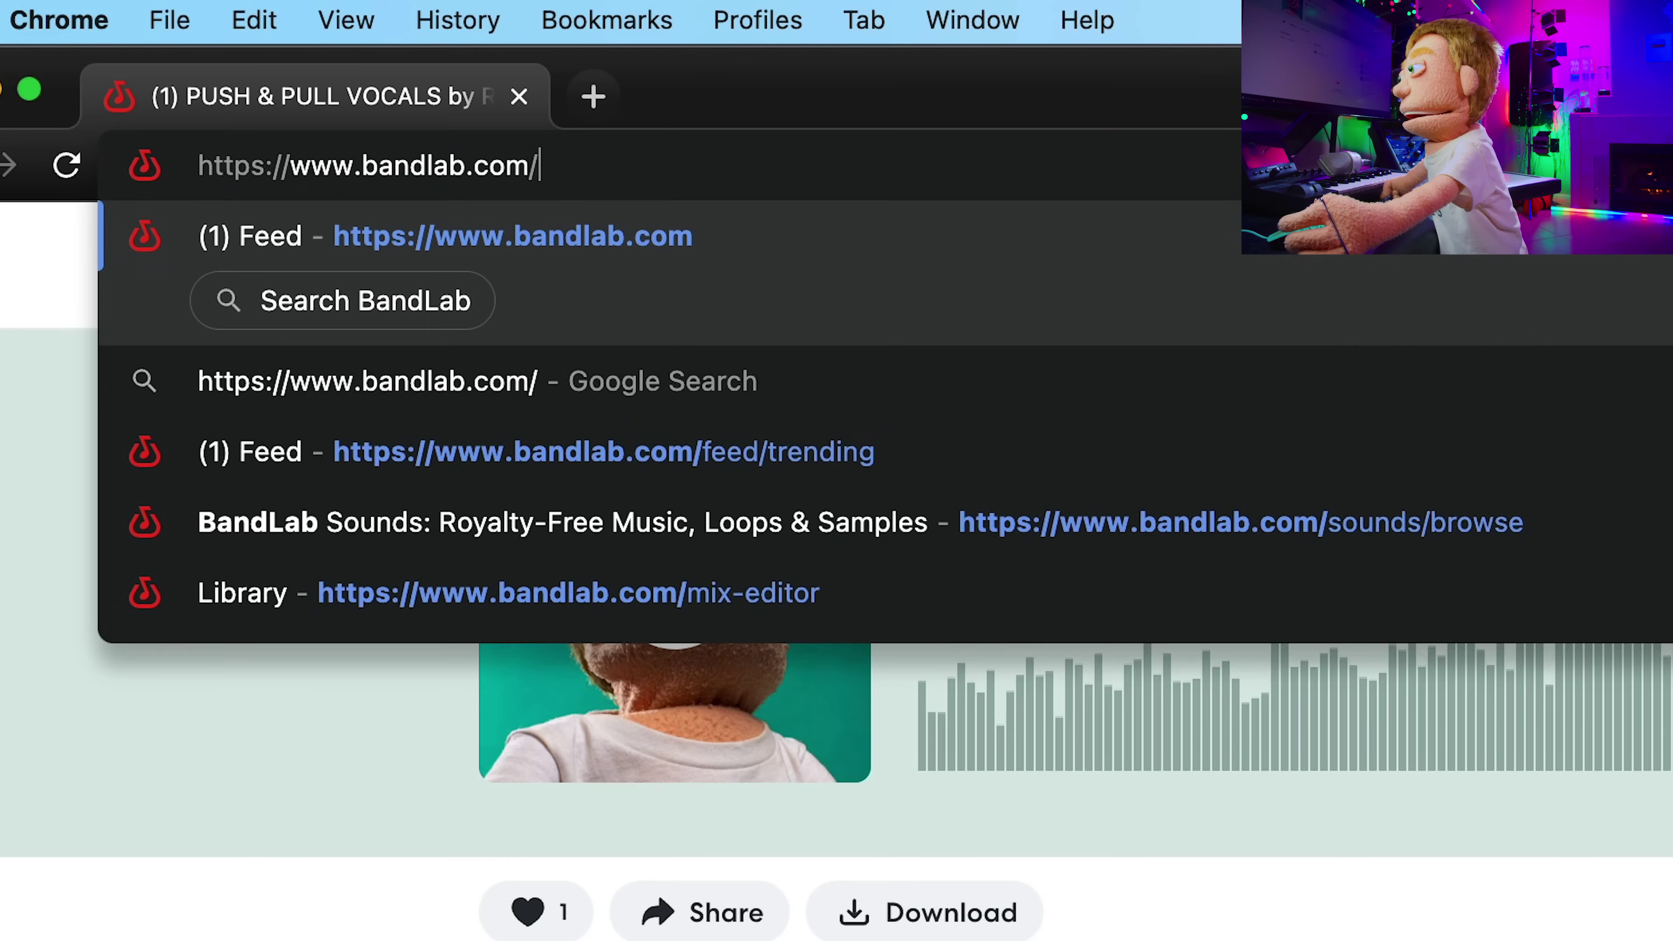
pyautogui.write('mastering')
pyautogui.press('Return')
# Step: Import PUSH__PULL_VOCALS.wav from Downloads for mastering
pyautogui.click(998, 685)
pyautogui.click(569, 217)
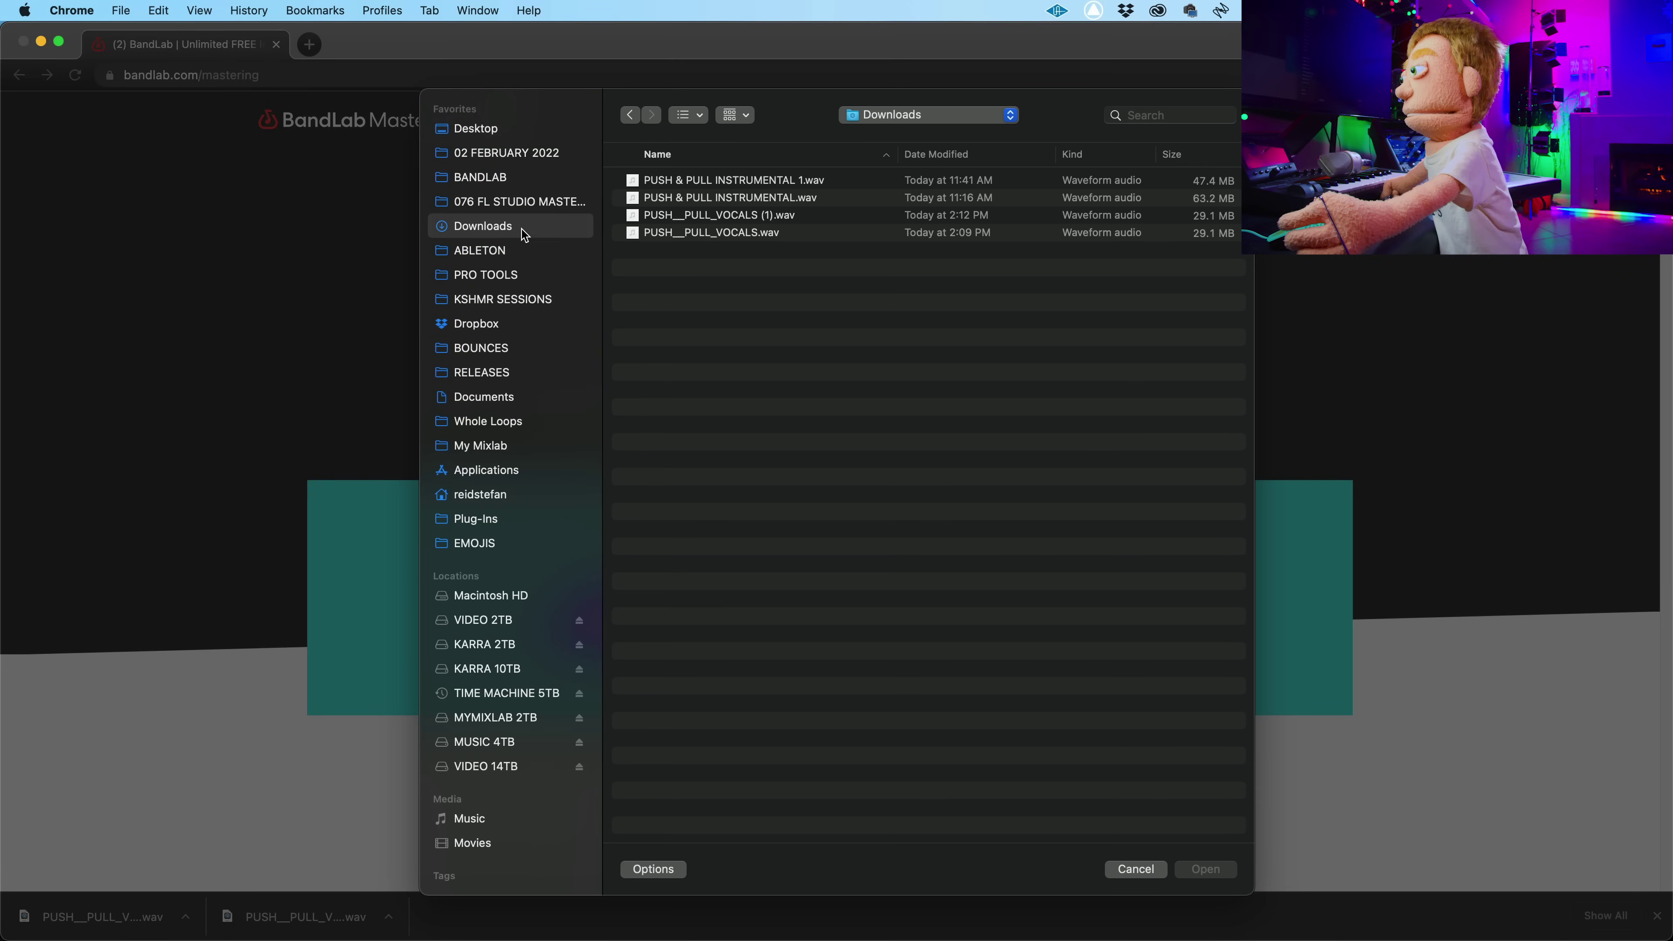
pyautogui.click(784, 232)
pyautogui.click(1212, 870)
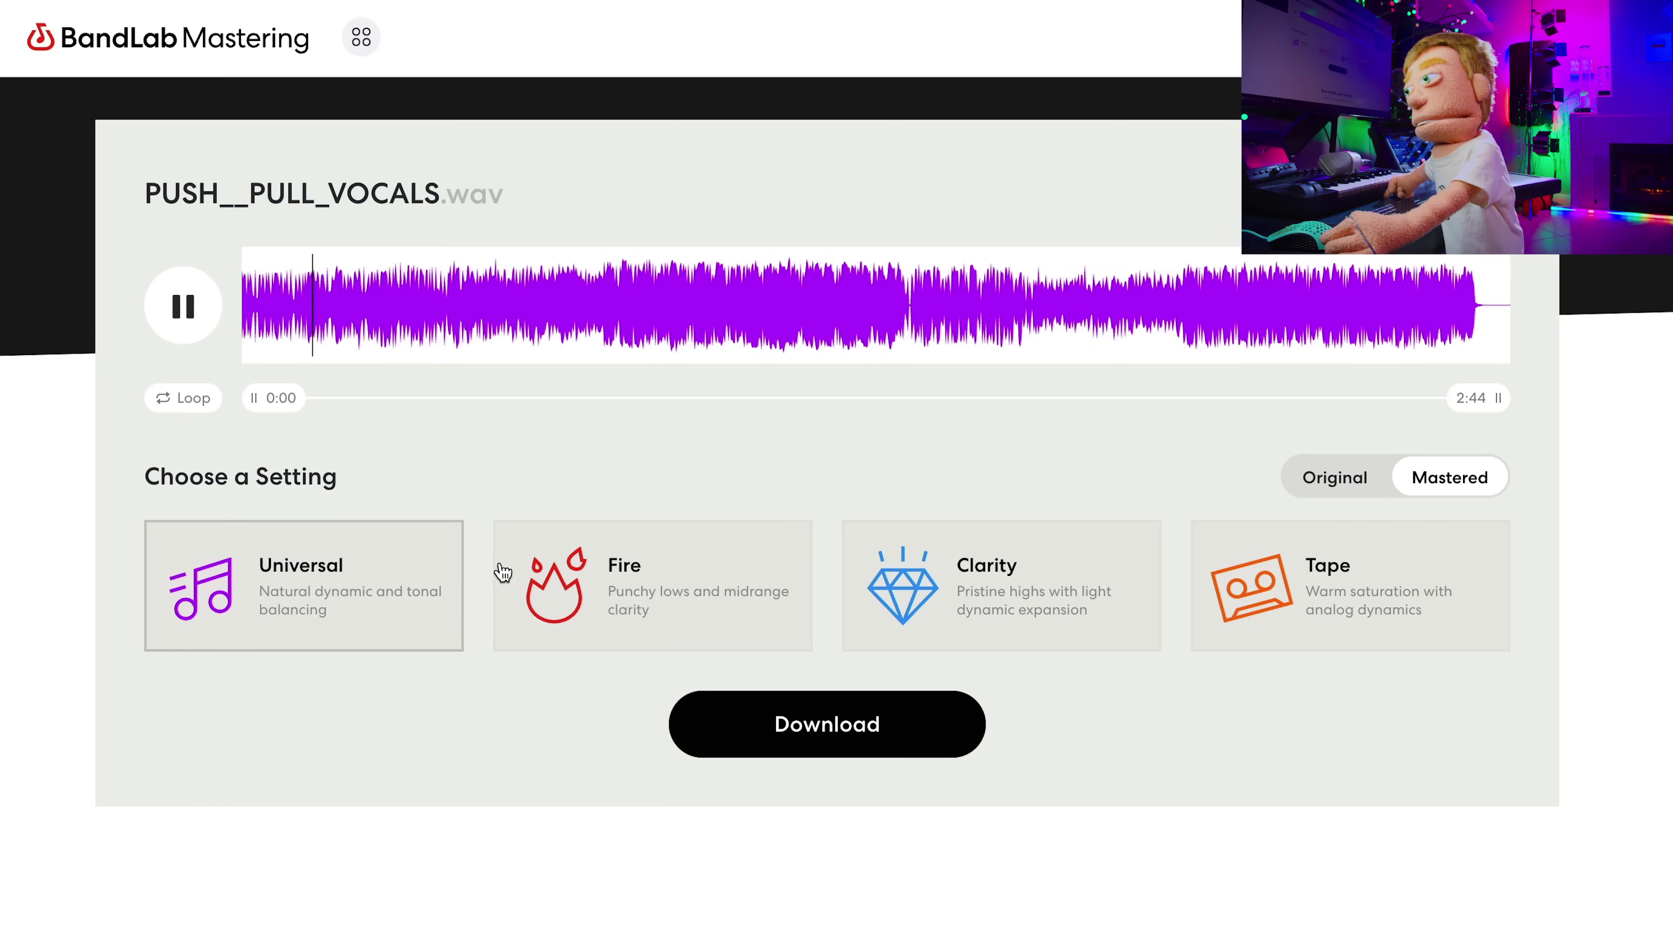
# Step: Audition the Fire and Clarity masters, then apply the Tape setting
pyautogui.click(568, 579)
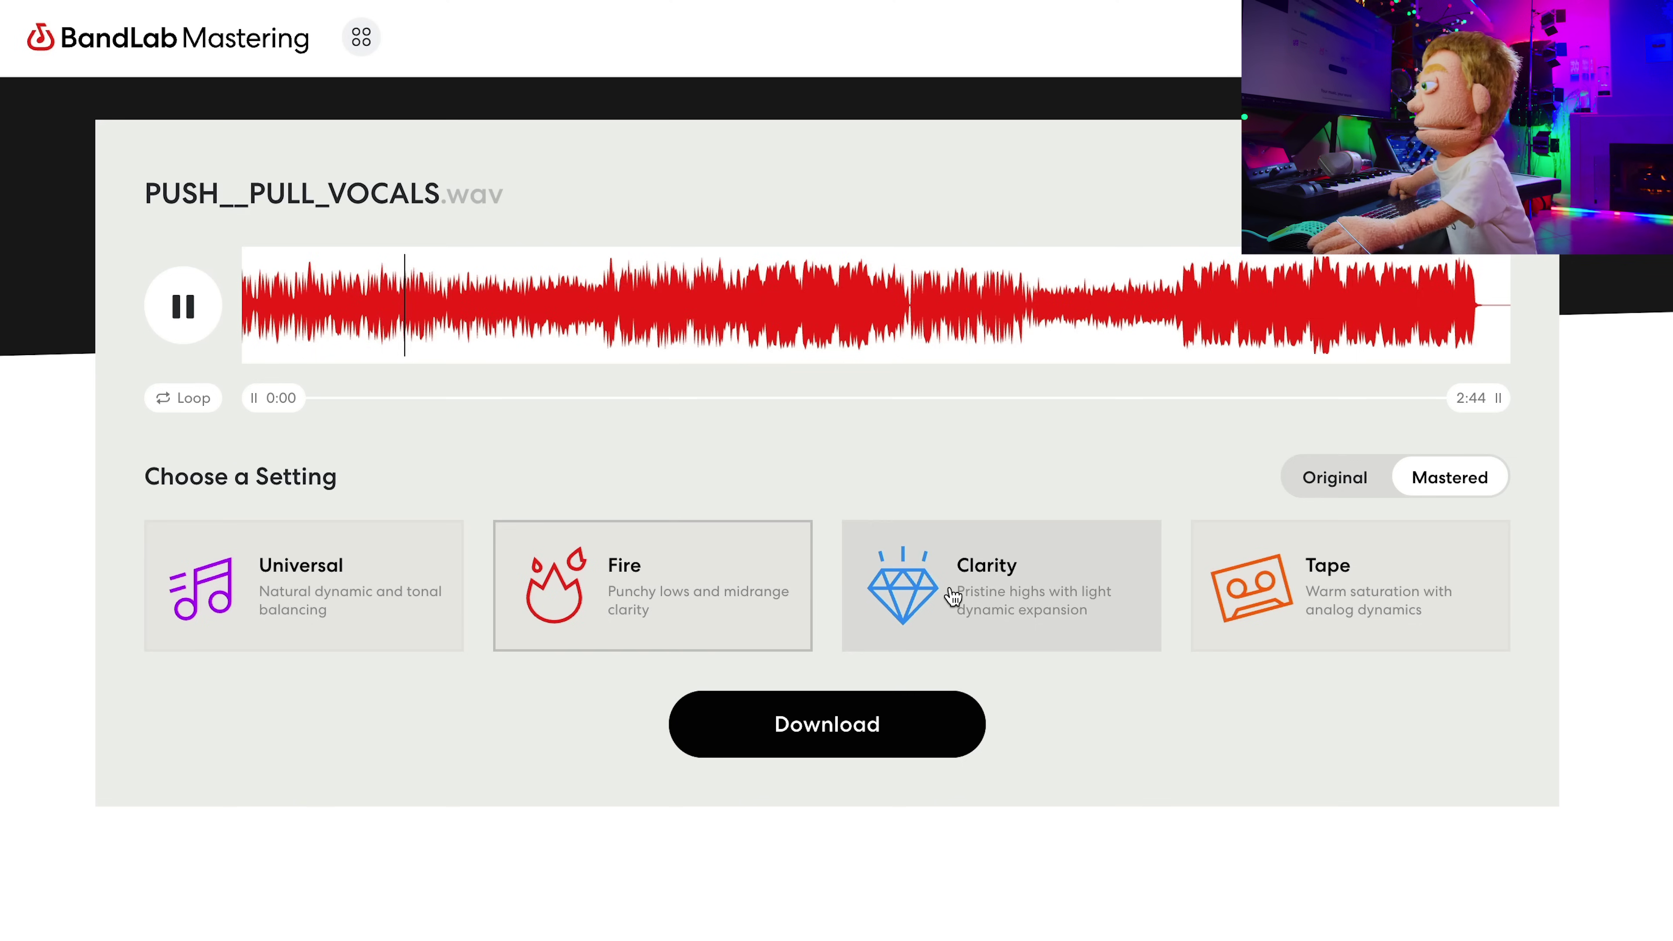
pyautogui.click(924, 588)
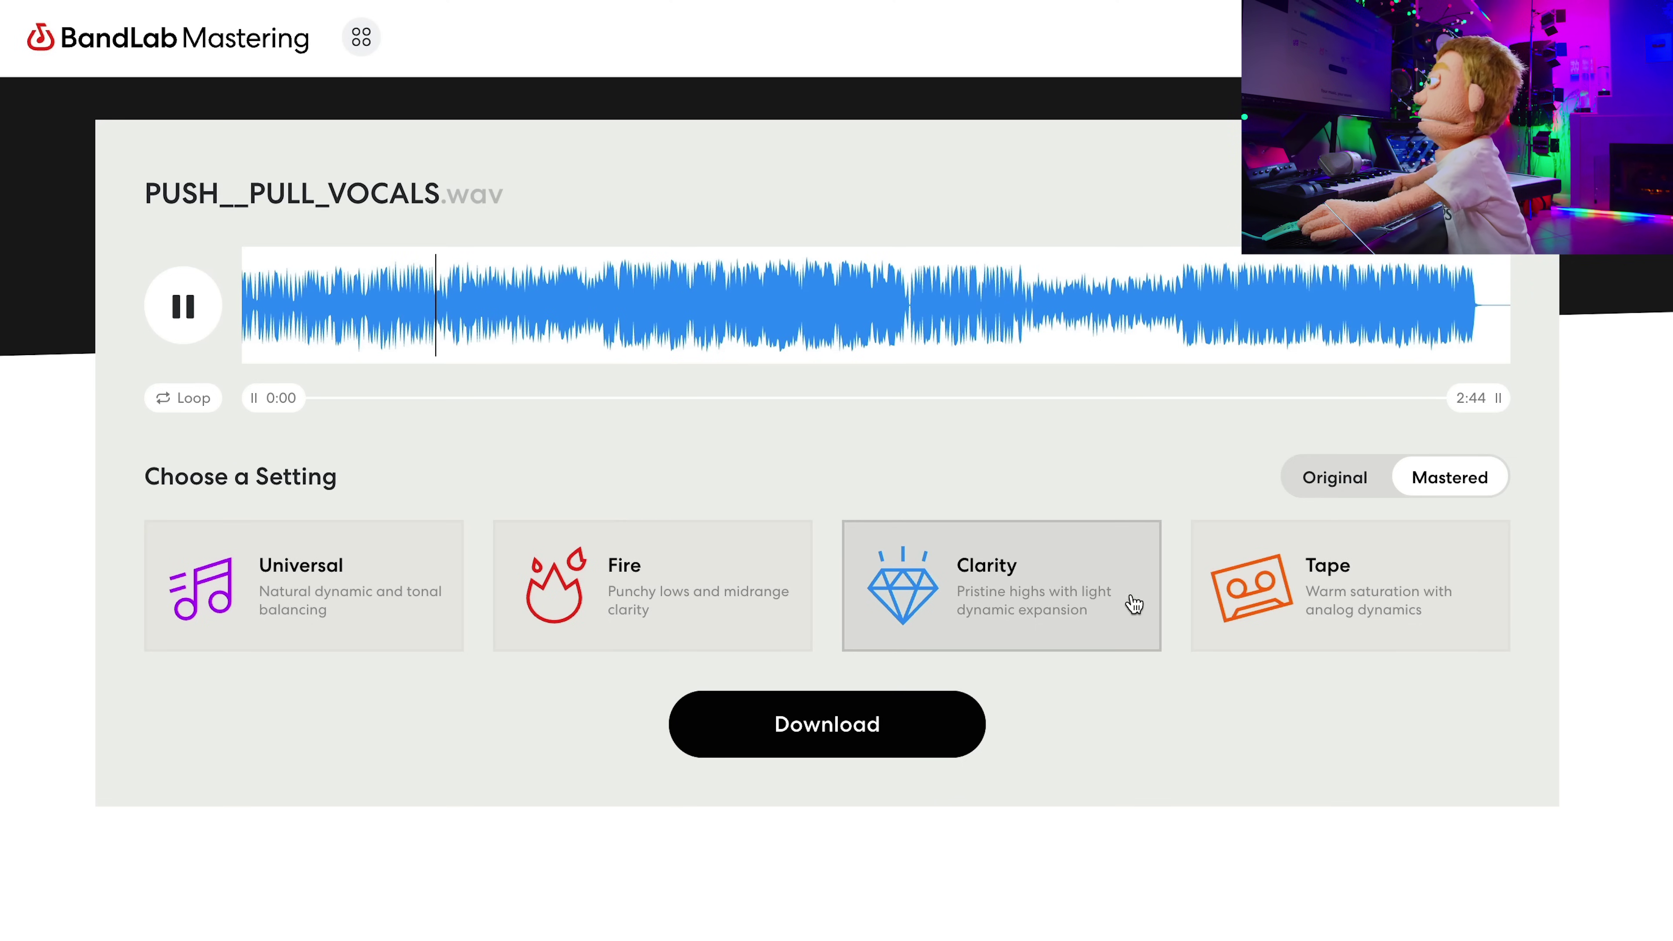
pyautogui.click(1270, 601)
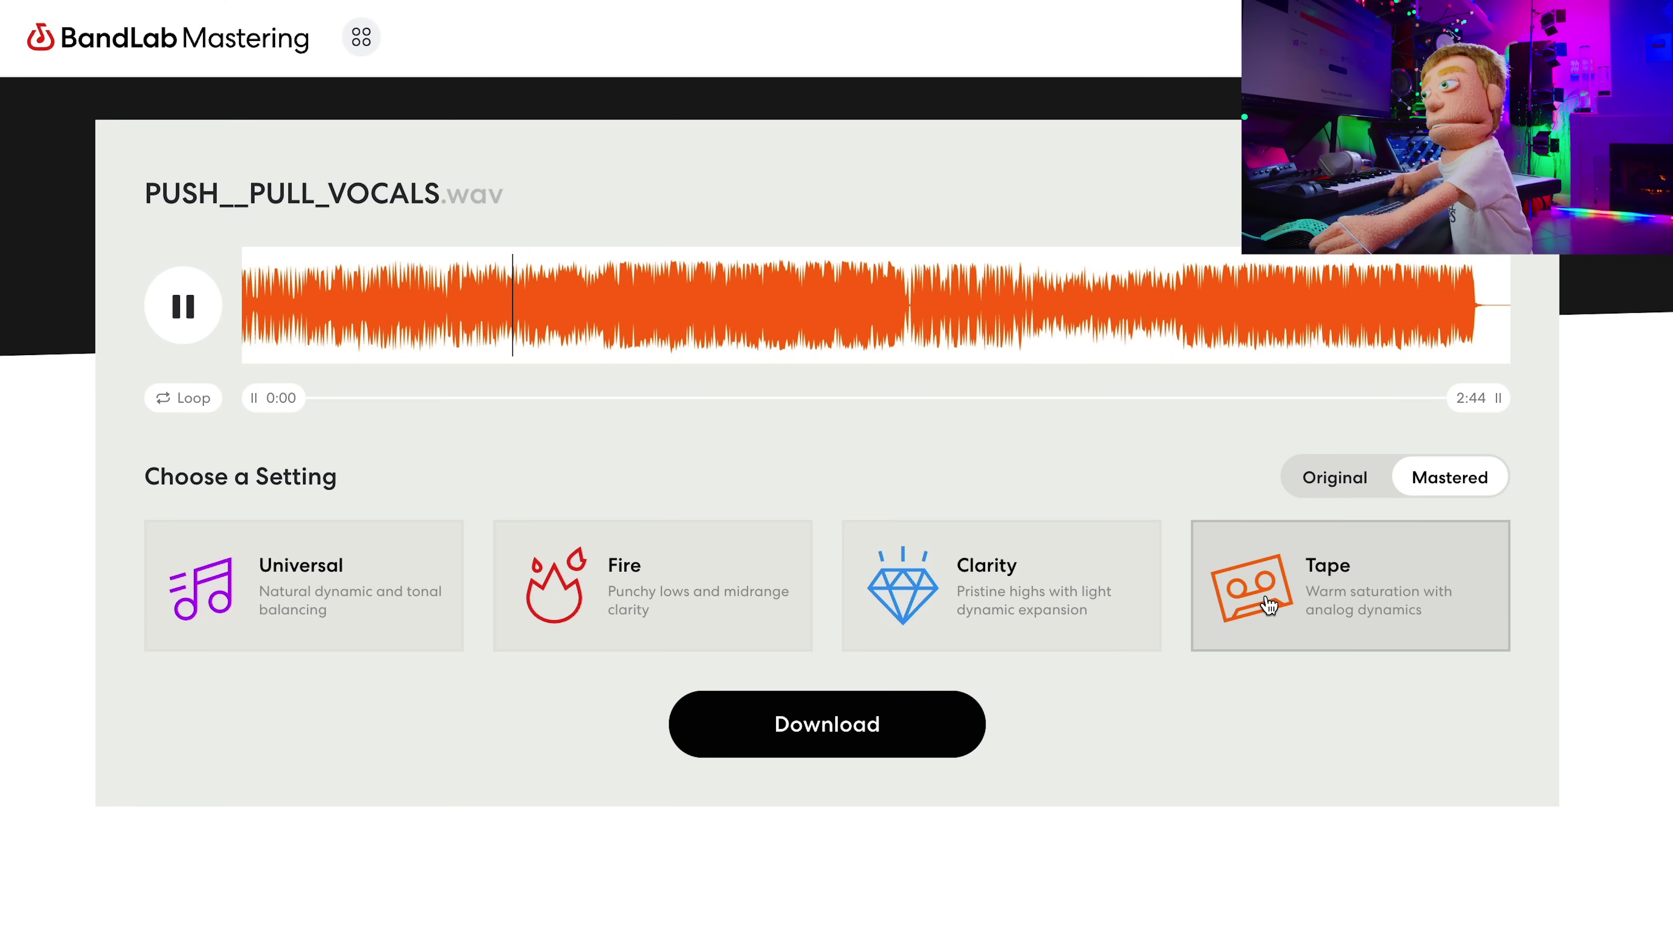
# Step: Compare the original against the master and audition Universal before returning to Tape
pyautogui.click(1461, 490)
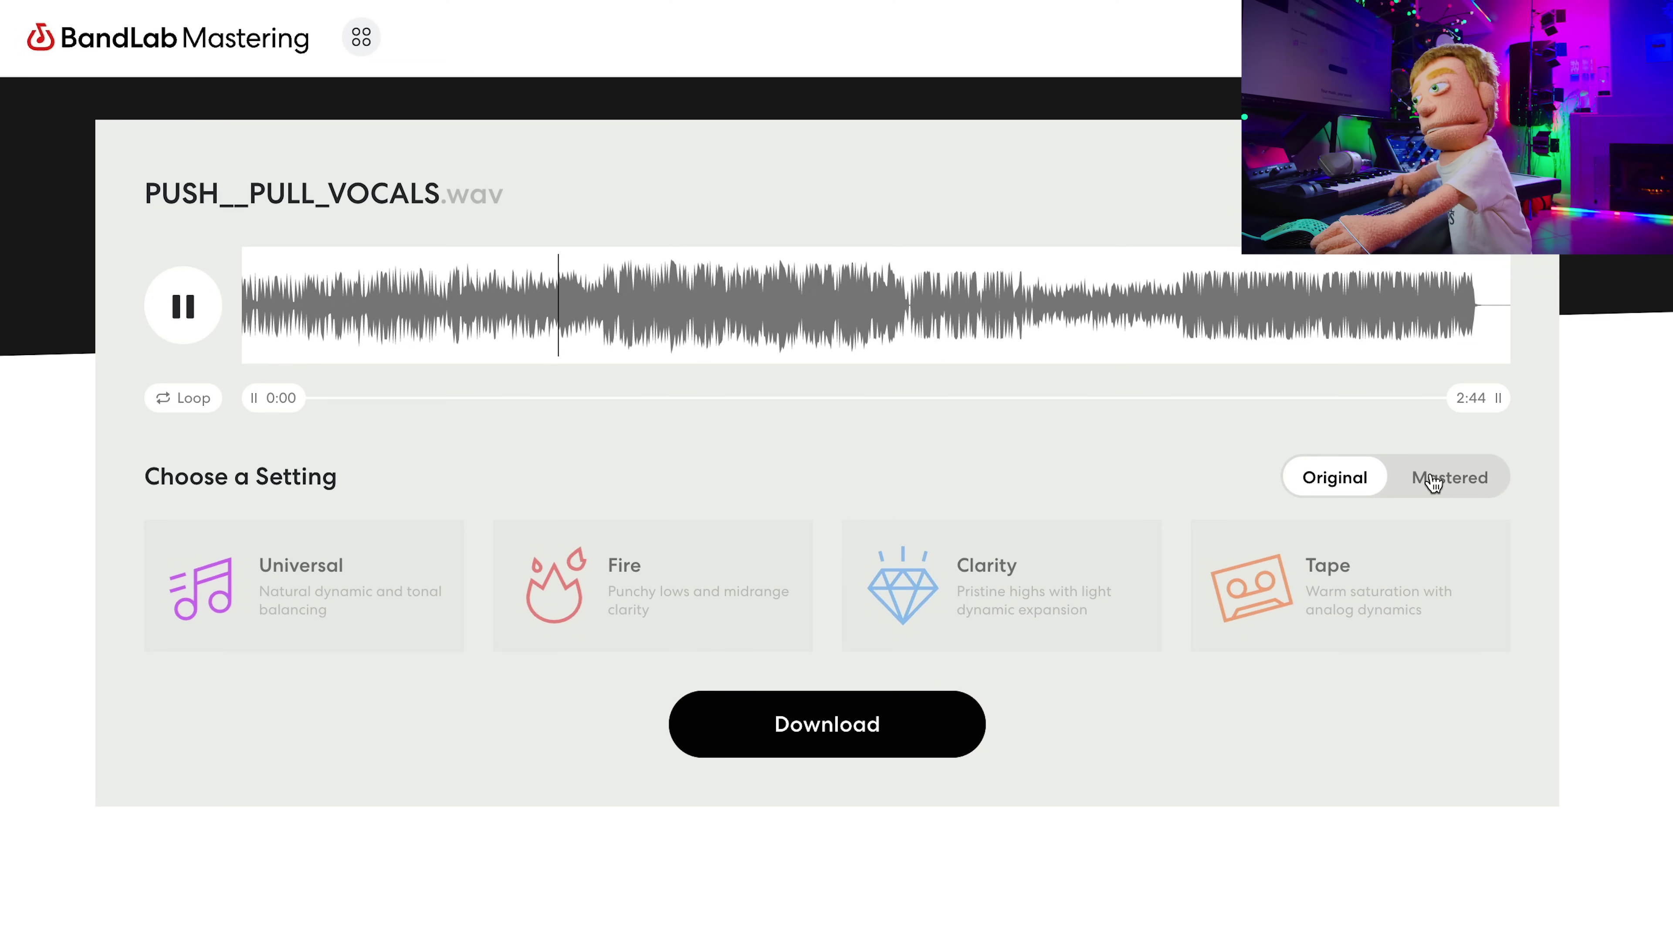
pyautogui.click(1399, 479)
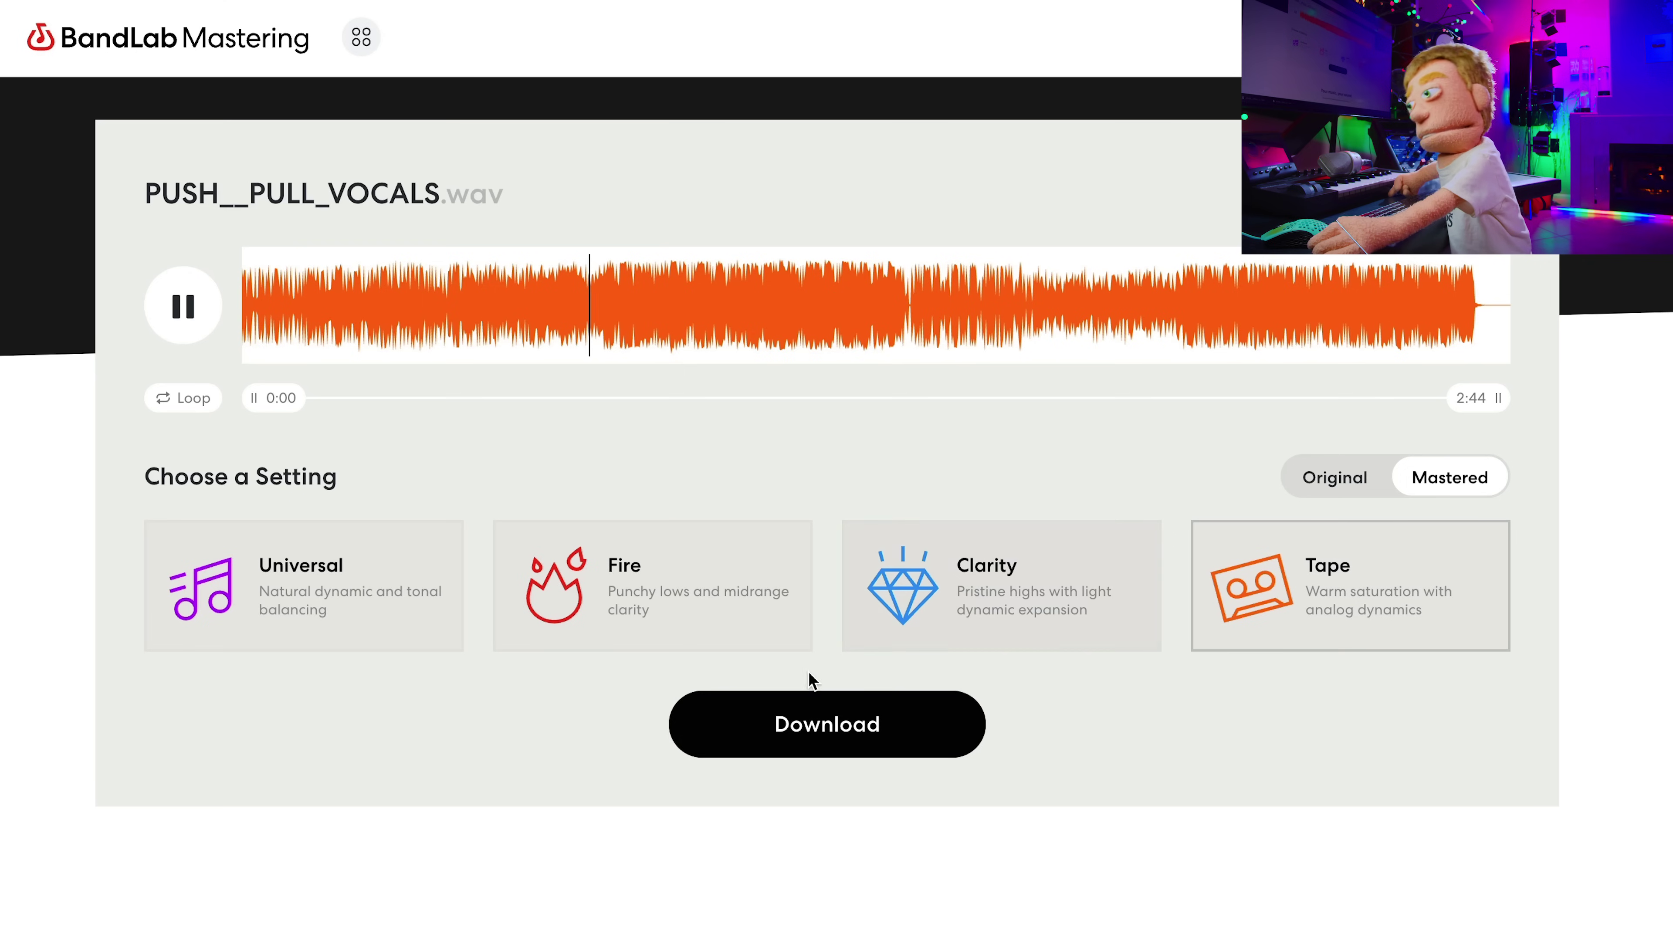
pyautogui.click(372, 613)
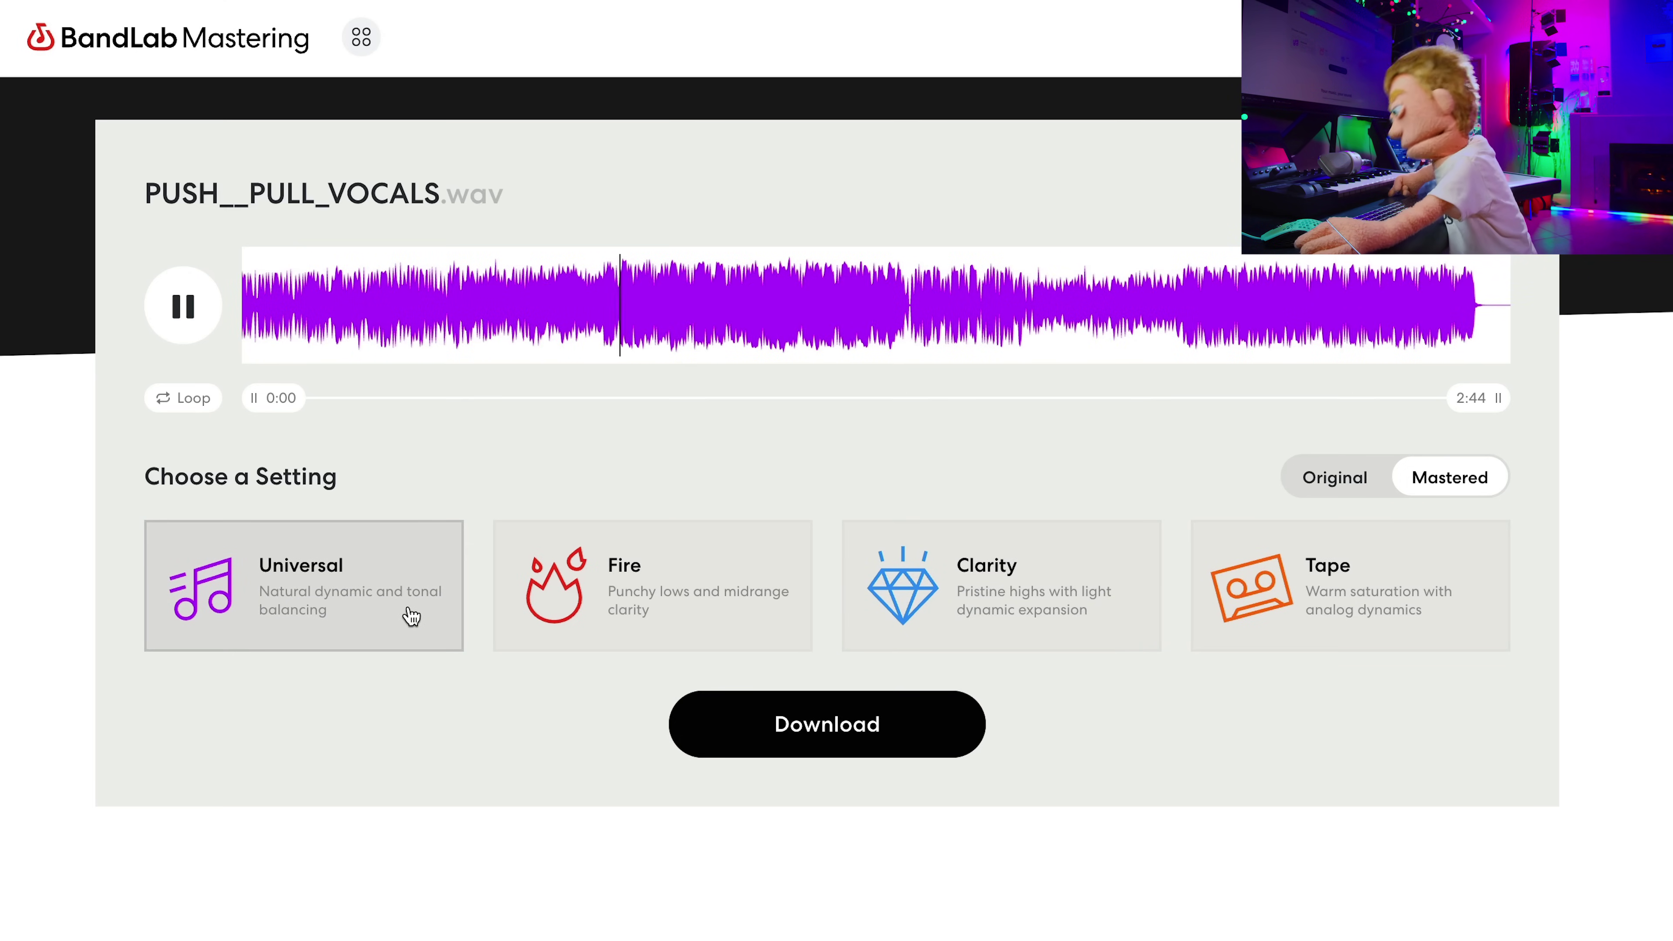
pyautogui.click(1280, 599)
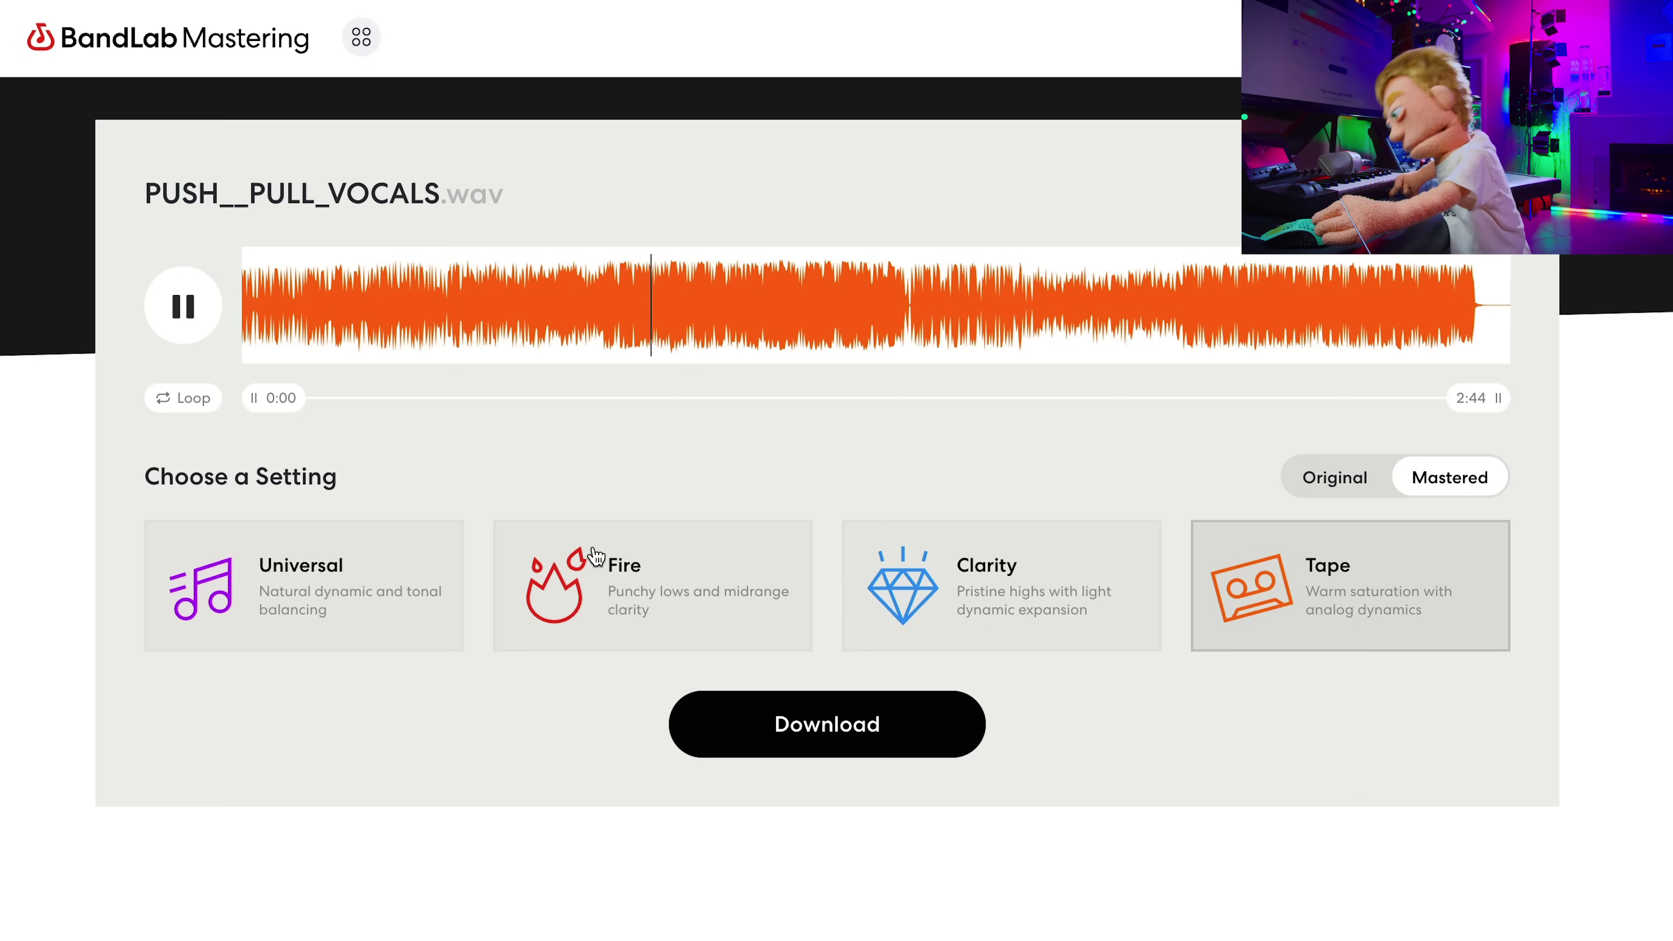
# Step: Audition Universal, Clarity and Fire again, settle on Tape, and stop playback
pyautogui.click(310, 571)
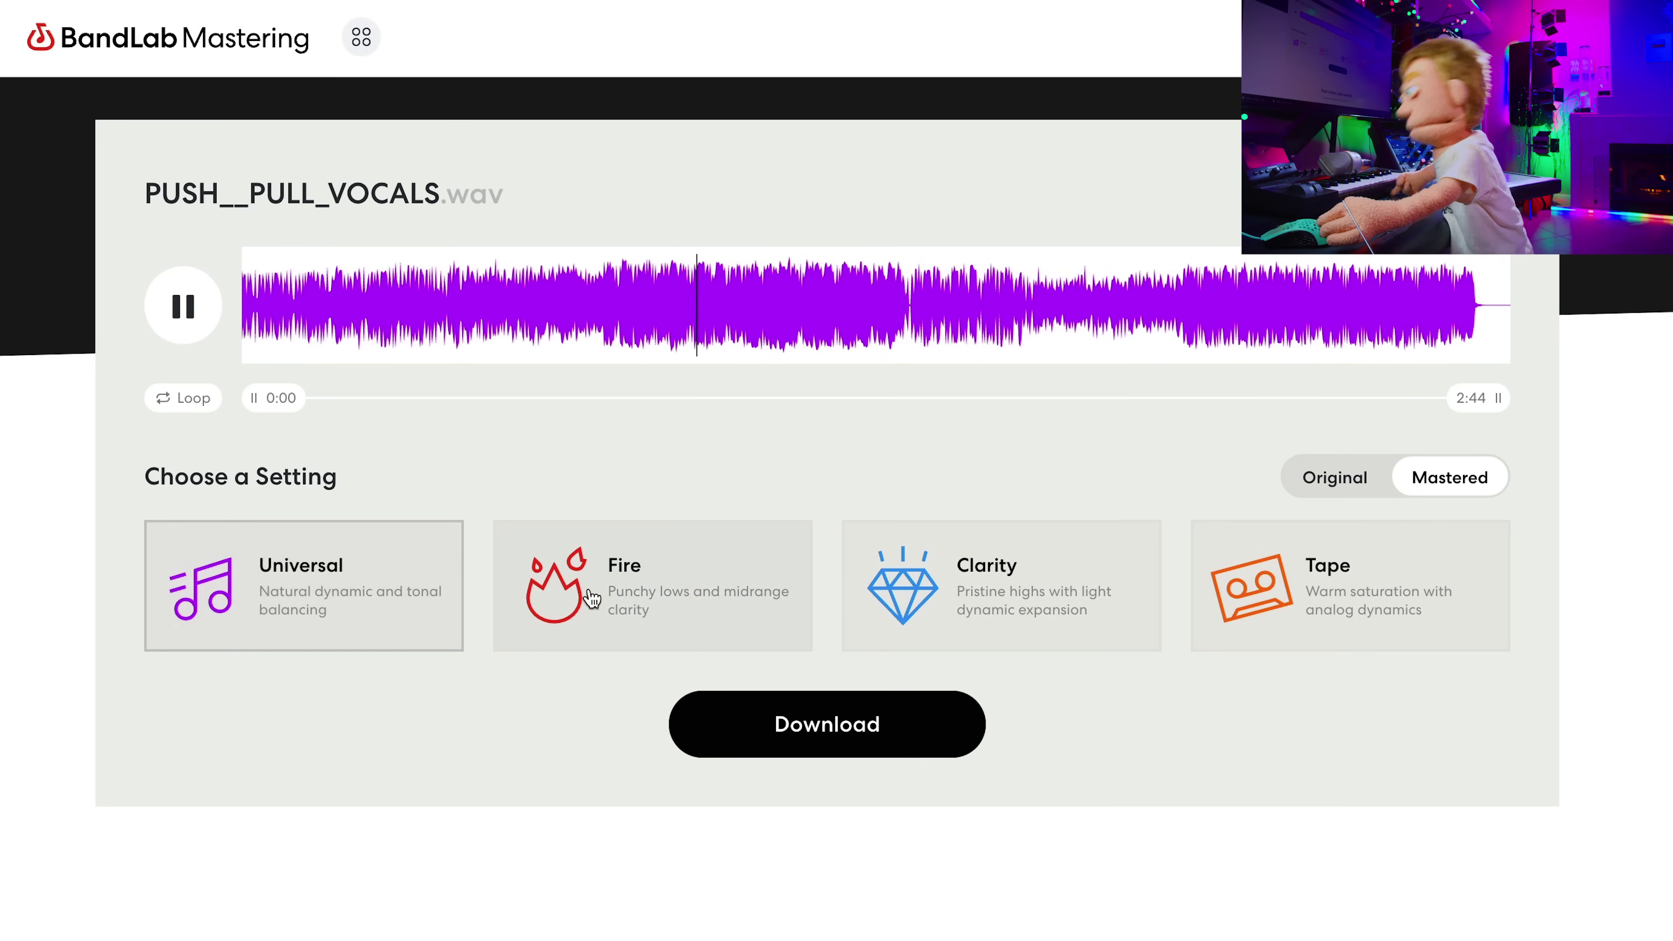
pyautogui.click(912, 609)
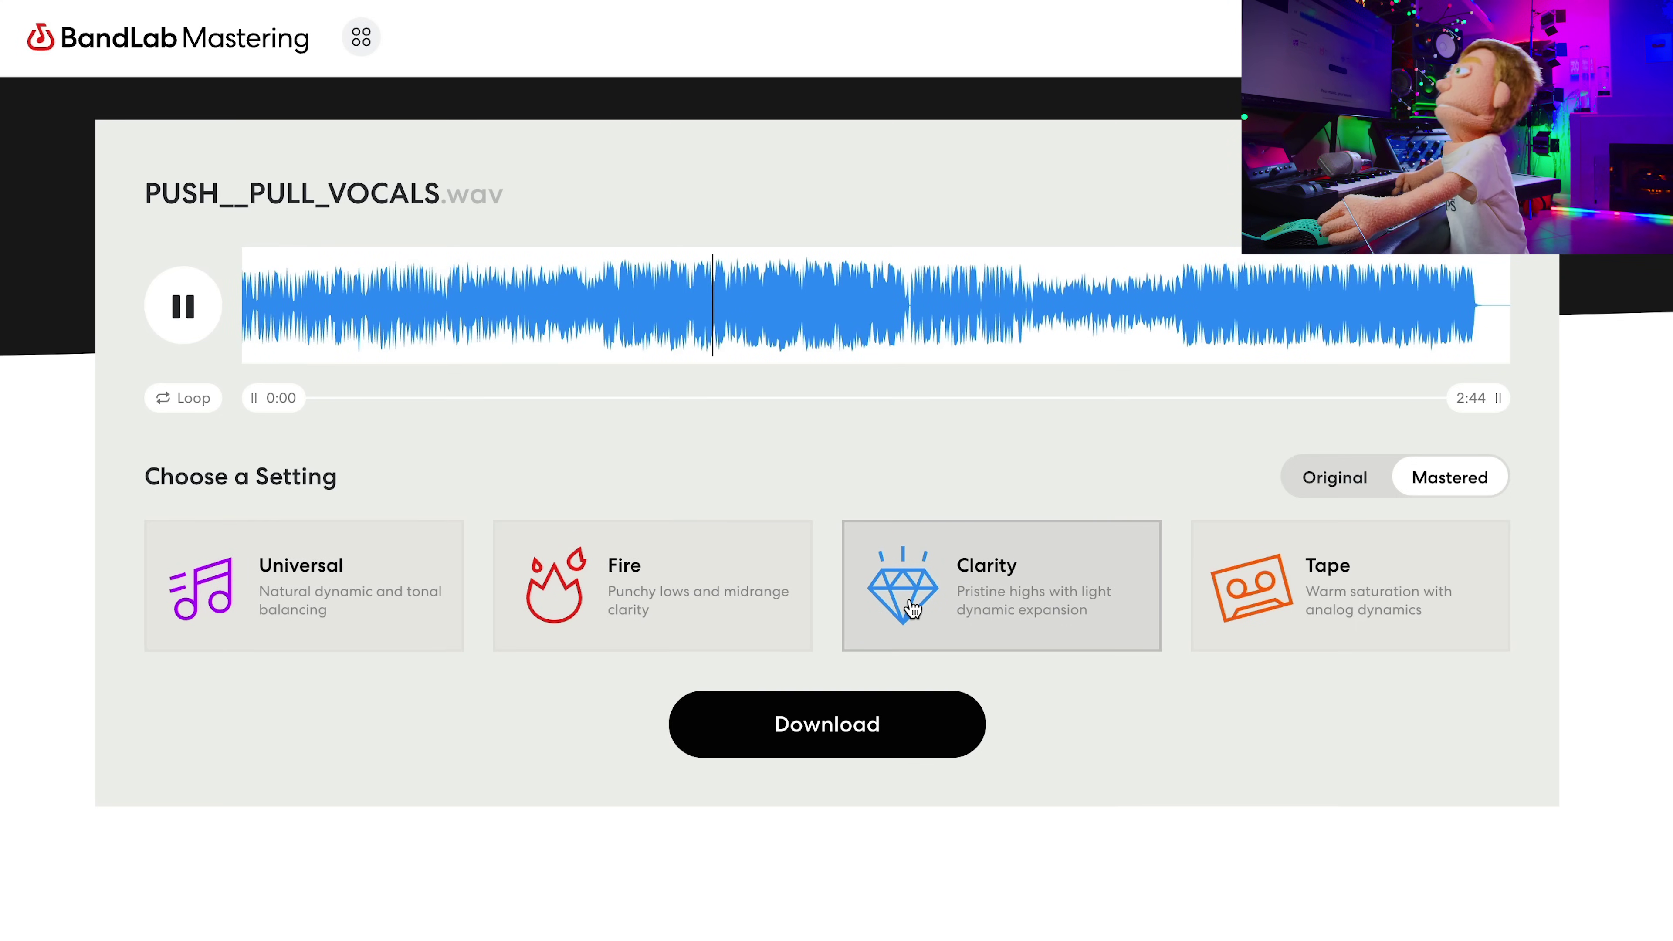
pyautogui.click(787, 596)
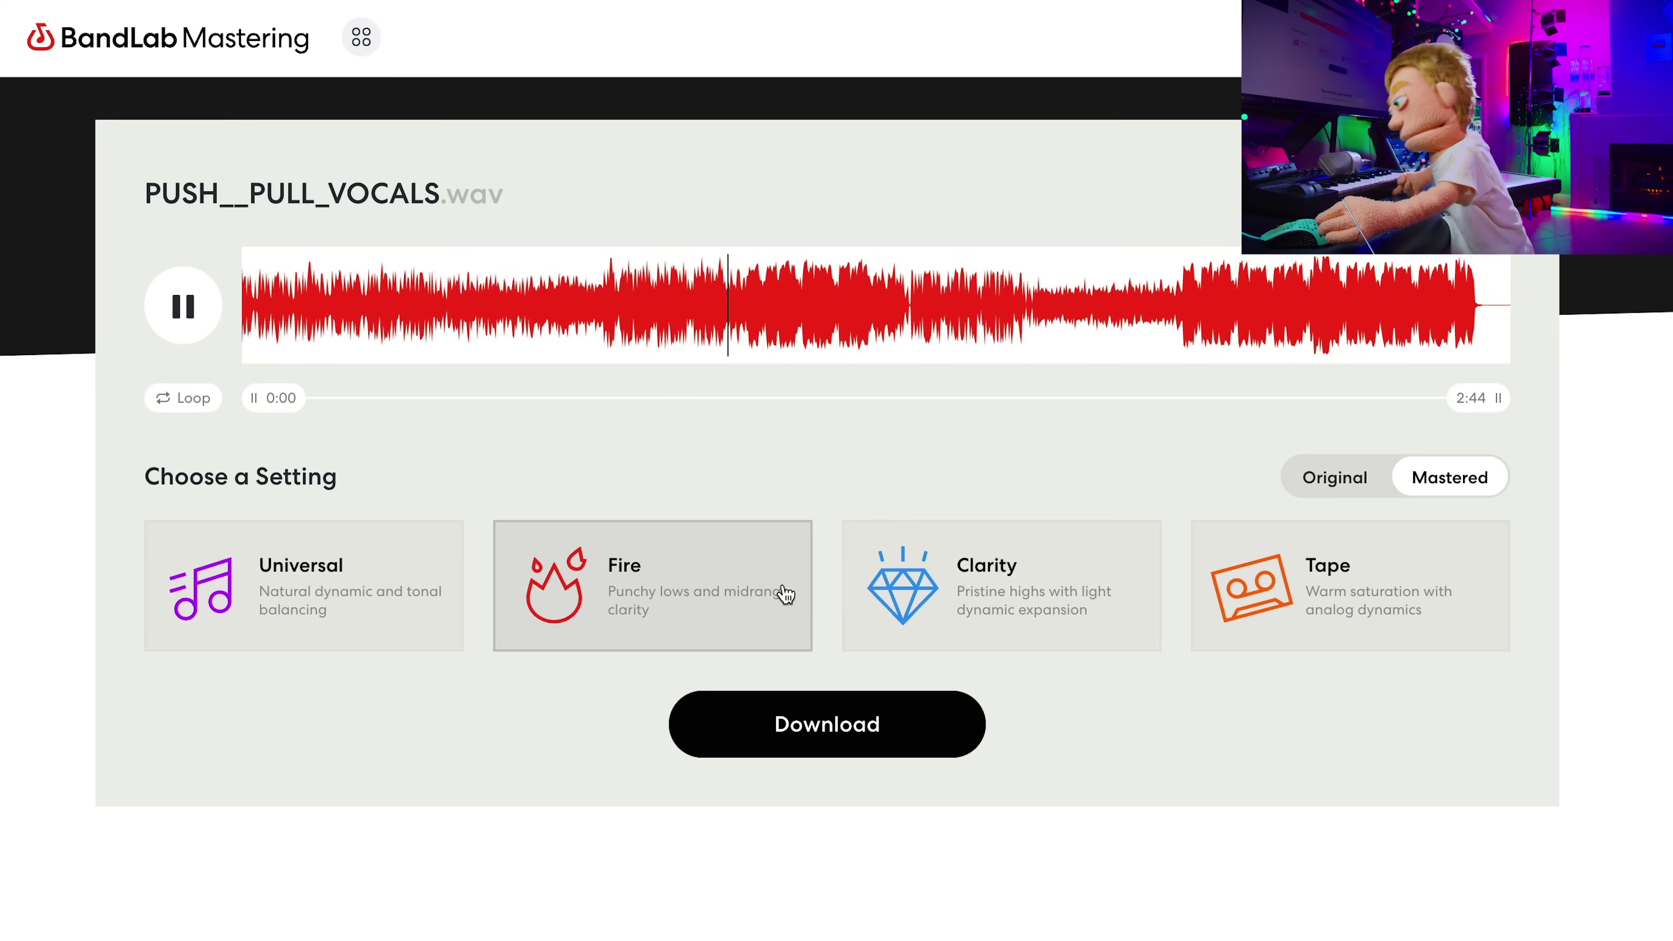
pyautogui.click(1324, 612)
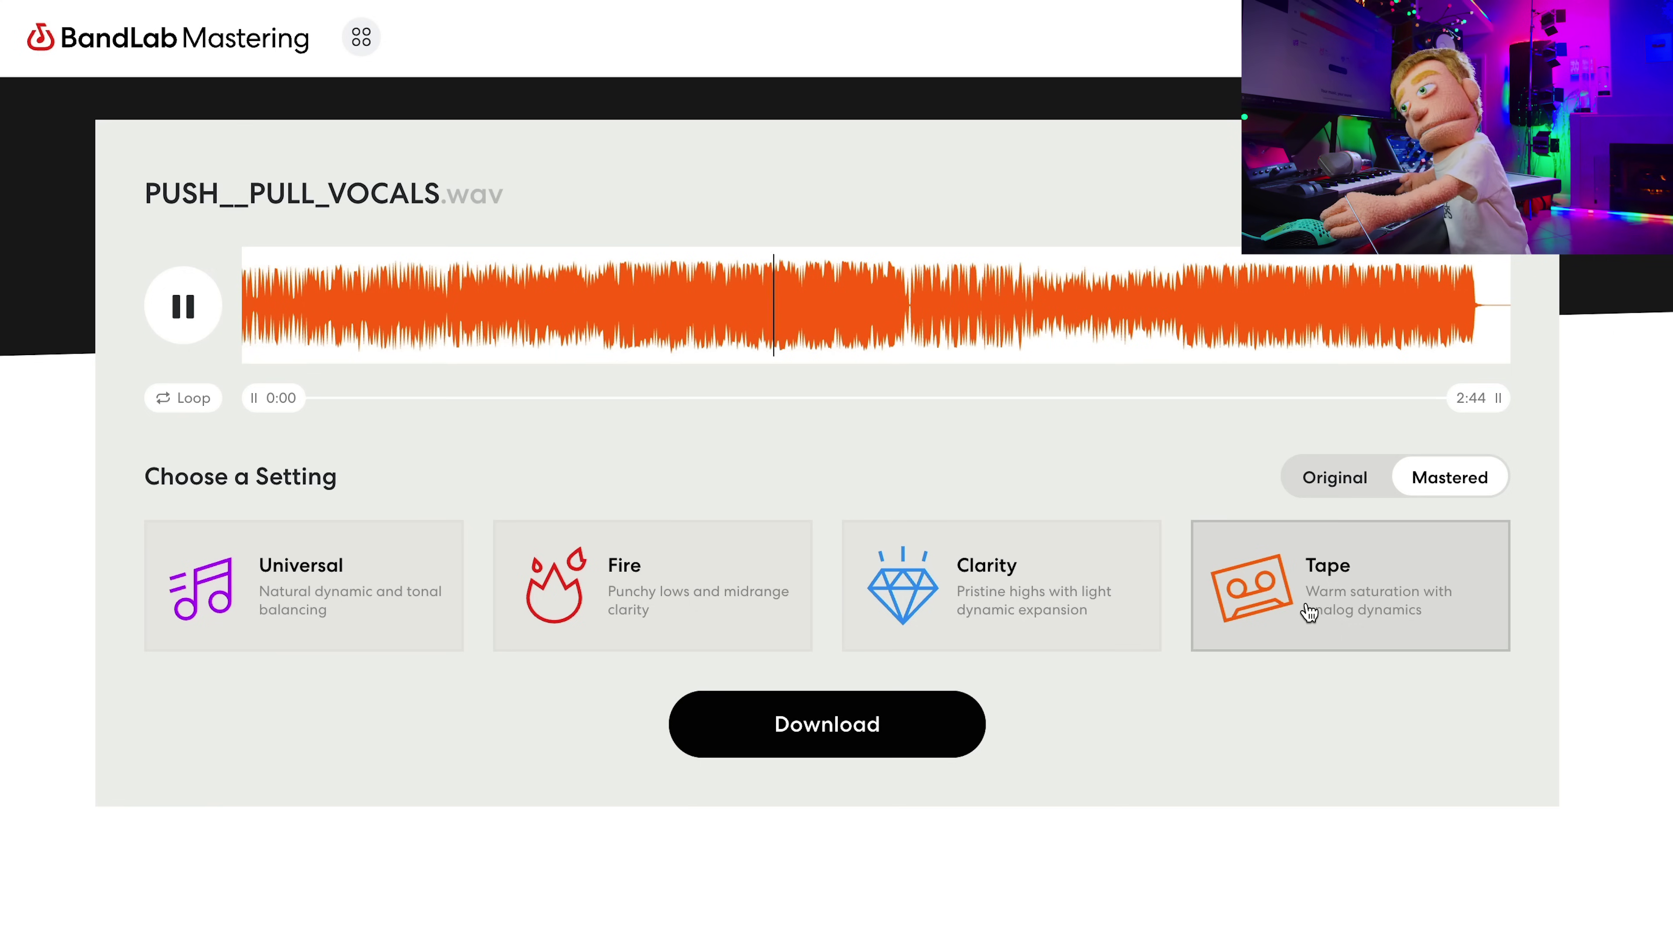
pyautogui.click(376, 579)
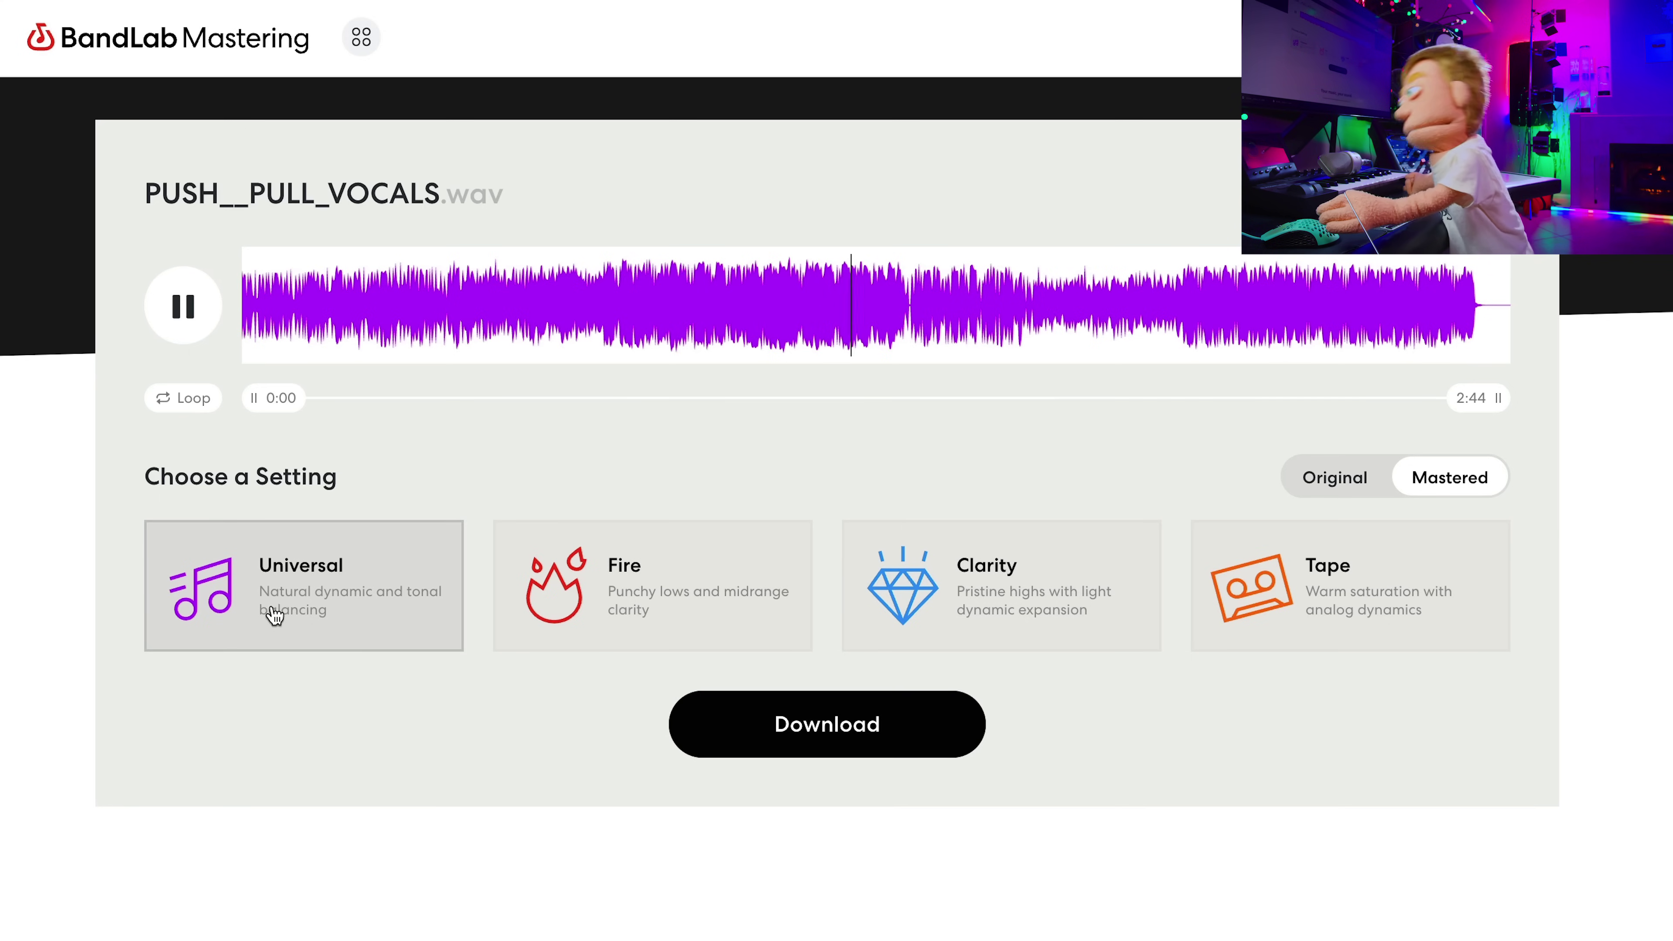
pyautogui.click(1401, 633)
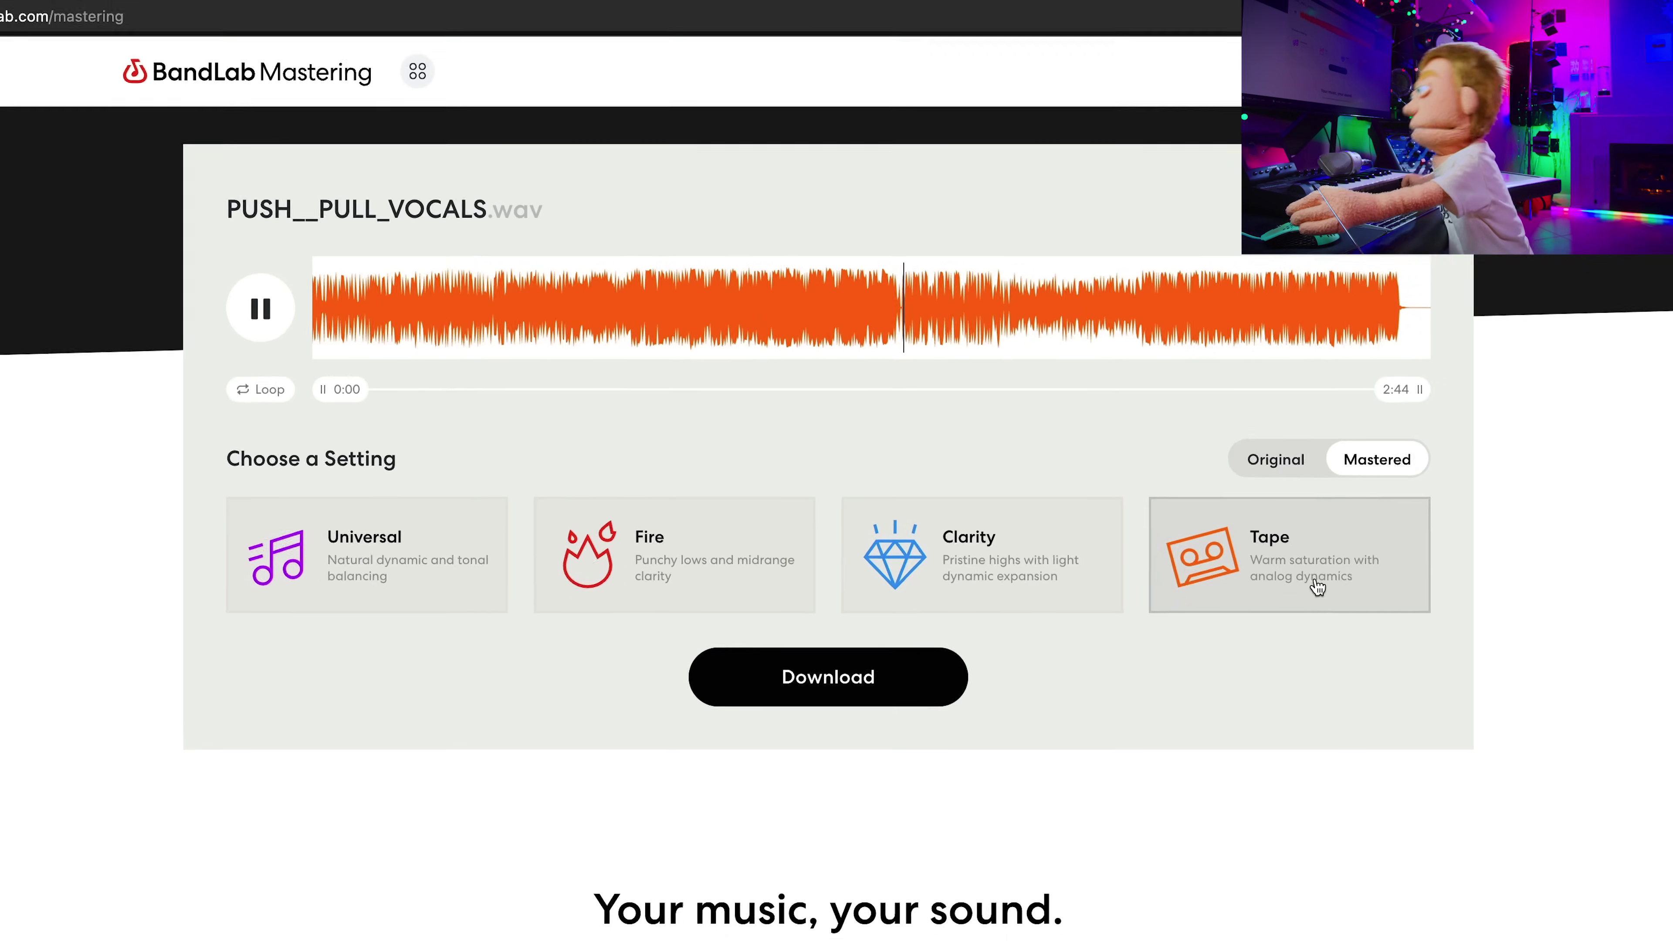
pyautogui.press('space')
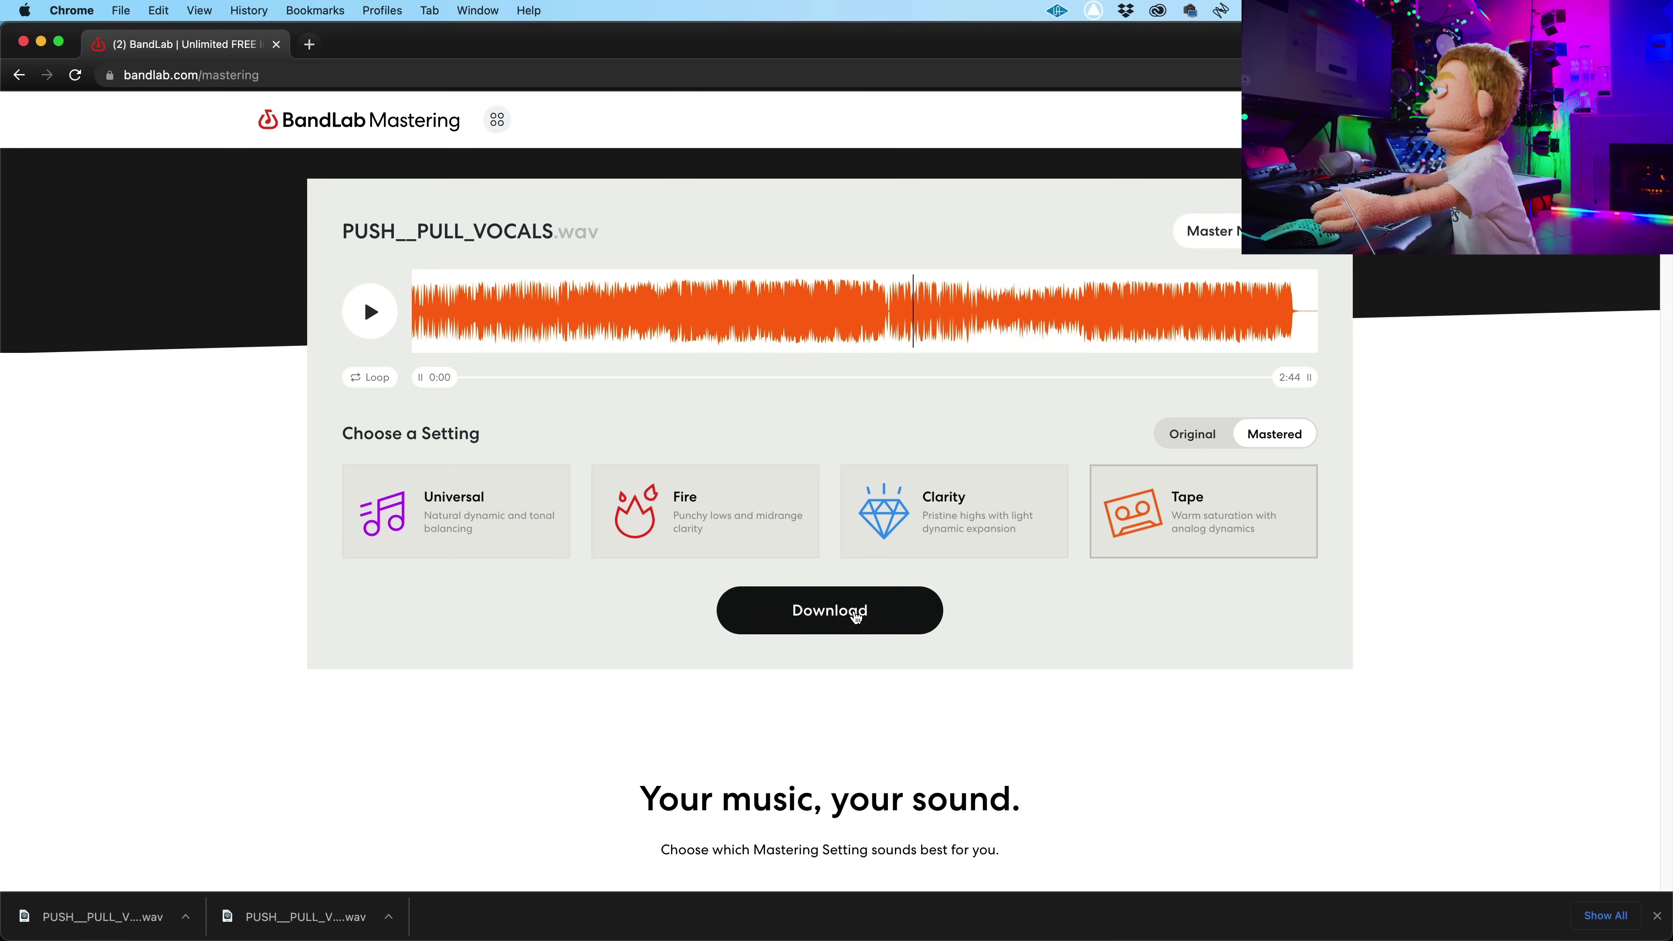
# Step: Download the Tape-mastered PUSH__PULL_VOCALS track
pyautogui.click(856, 615)
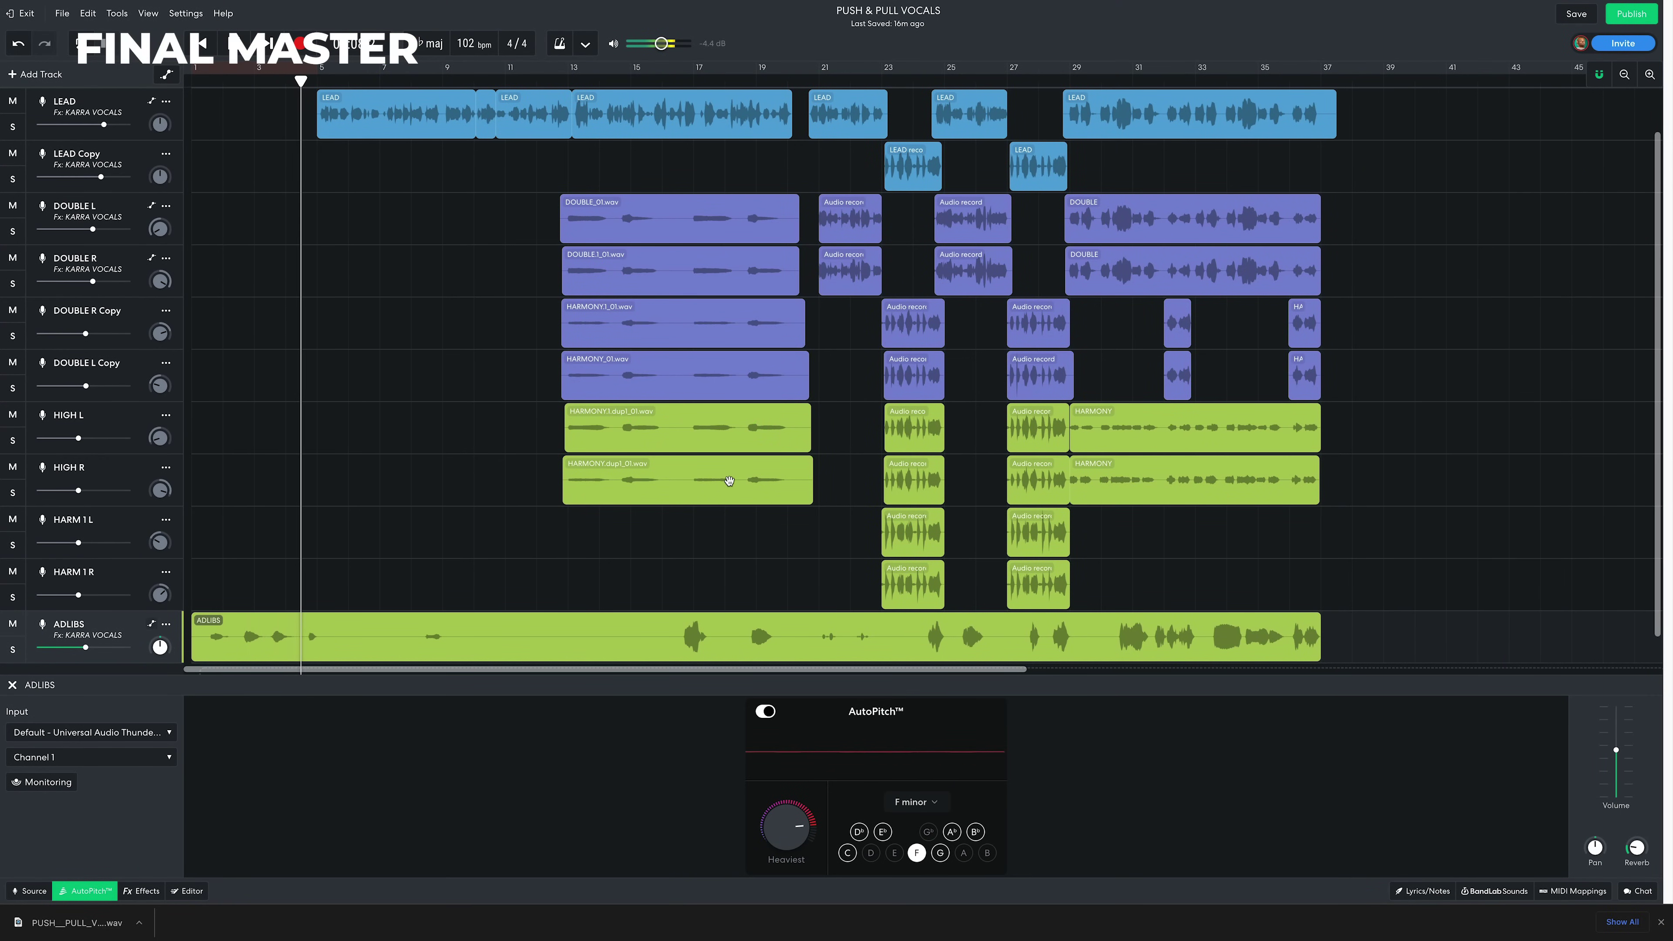
pyautogui.scroll(1, 729, 478)
pyautogui.click(304, 166)
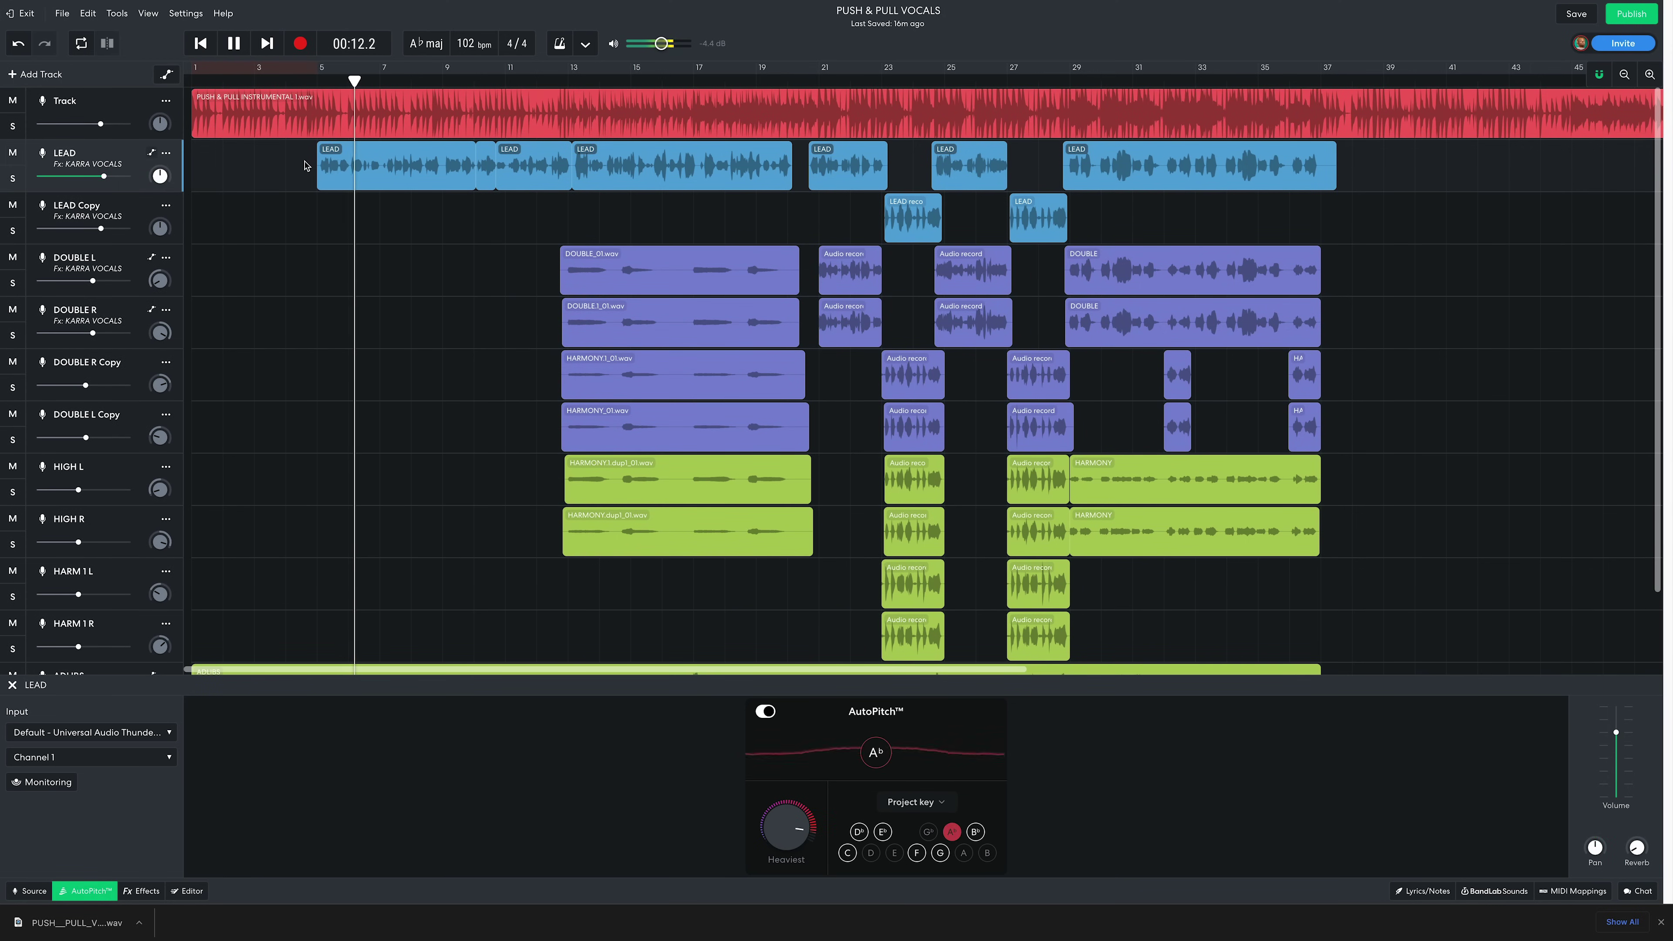